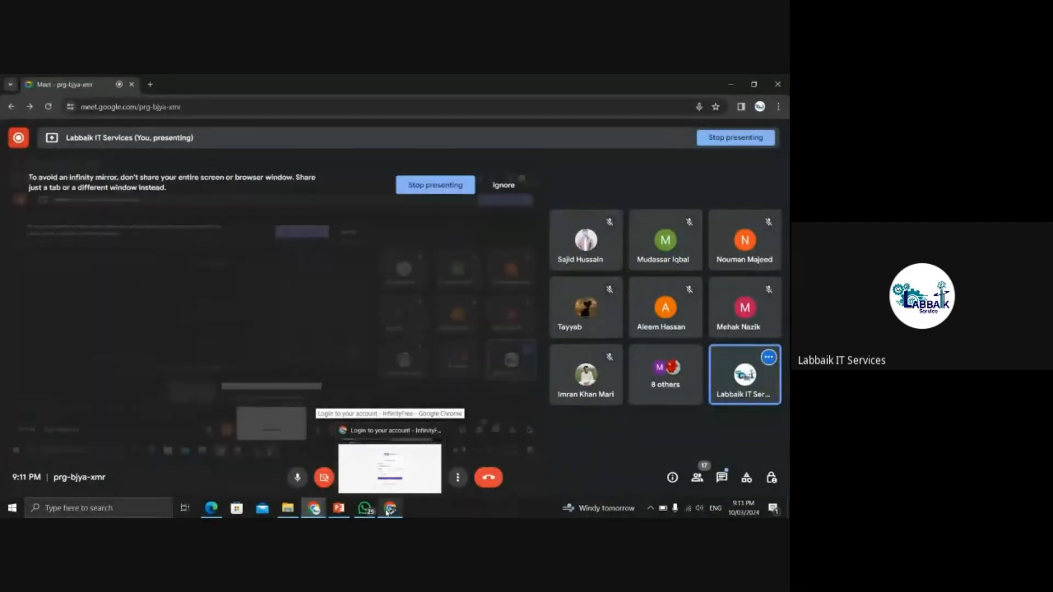
# - Switch to the browser window with the Tourismclub site and review its homepage and WordPress login page
pyautogui.click(387, 512)
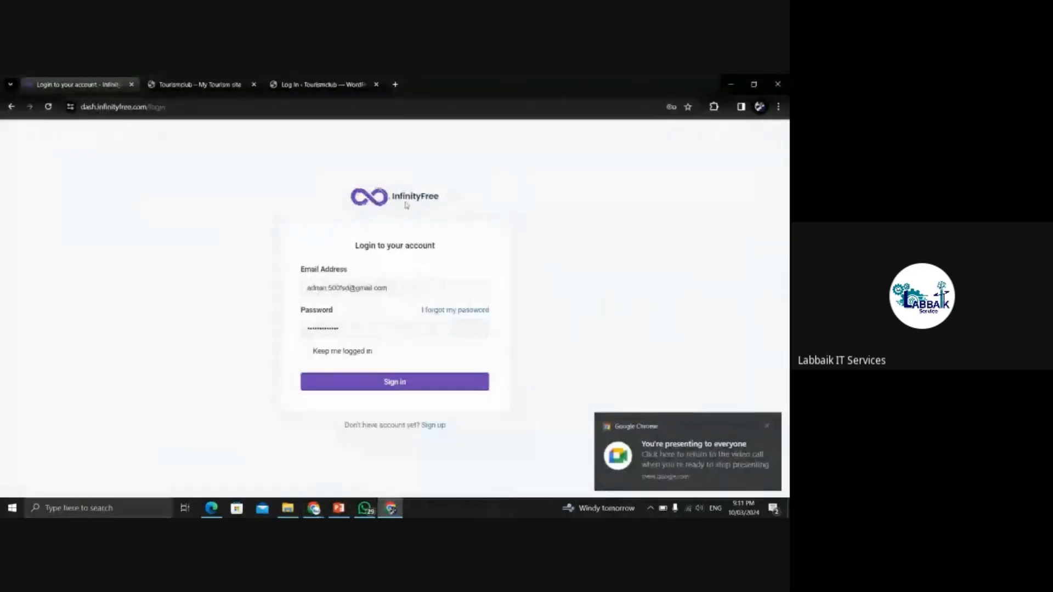
pyautogui.click(198, 85)
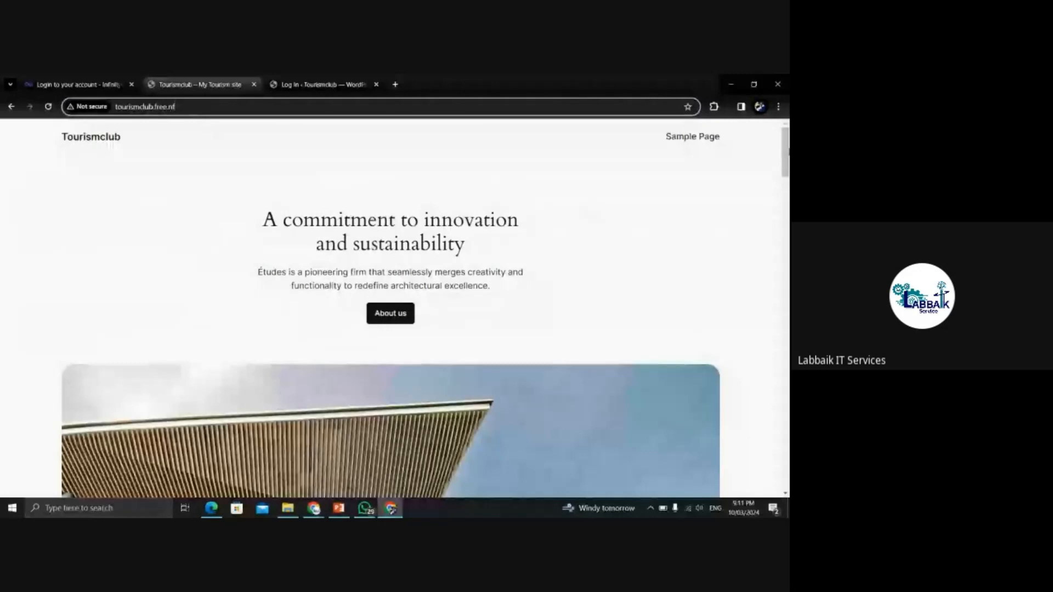
pyautogui.scroll(-10, 395, 307)
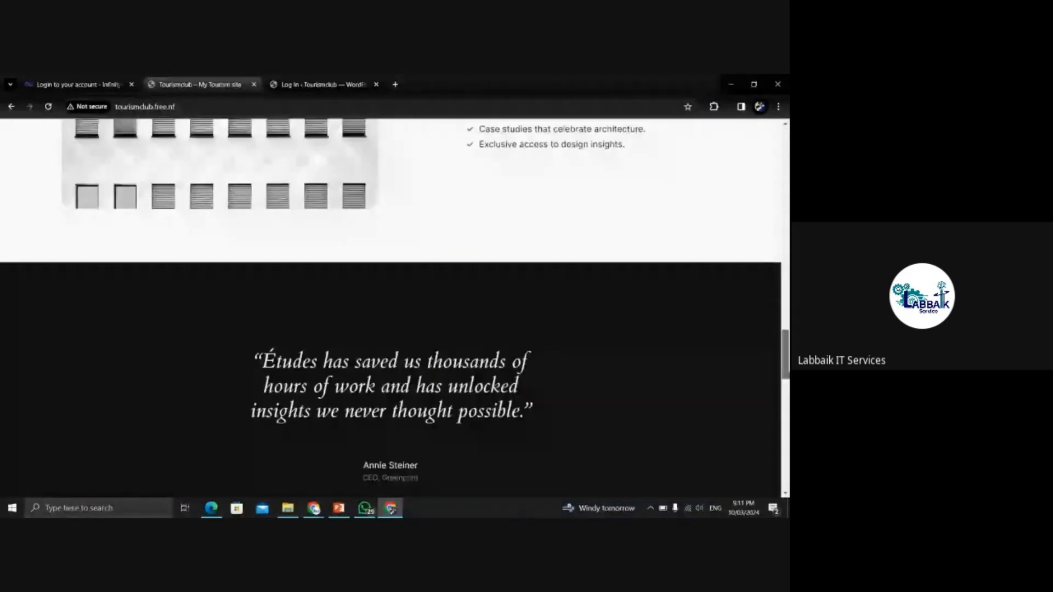
pyautogui.moveTo(785, 354); pyautogui.dragTo(786, 152)
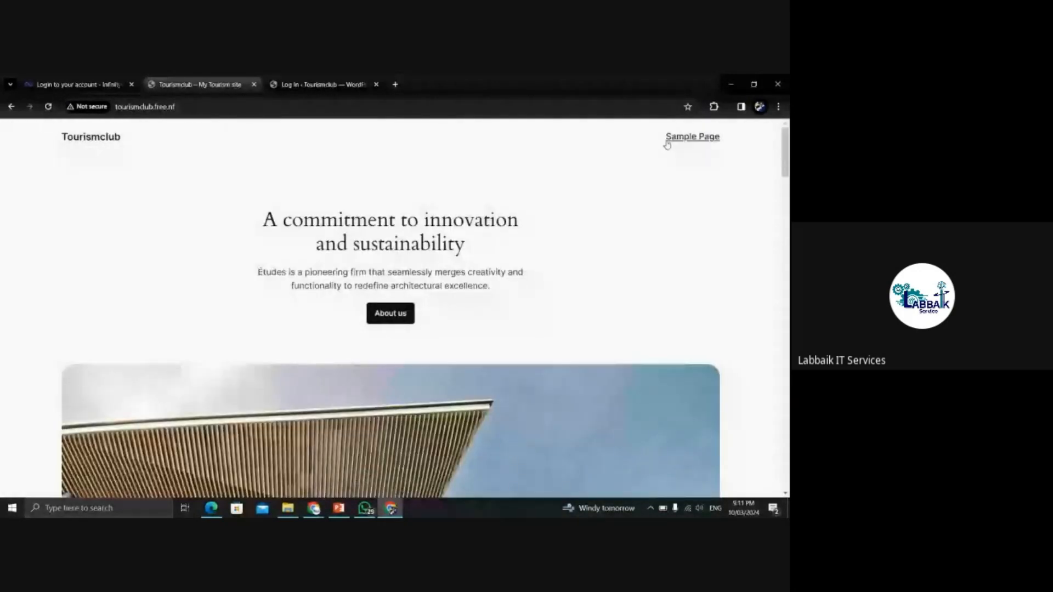
pyautogui.moveTo(785, 154)
pyautogui.mouseDown()
pyautogui.moveTo(787, 468)
pyautogui.moveTo(786, 137)
pyautogui.mouseUp()
pyautogui.moveTo(122, 137); pyautogui.dragTo(61, 138)
pyautogui.click(286, 80)
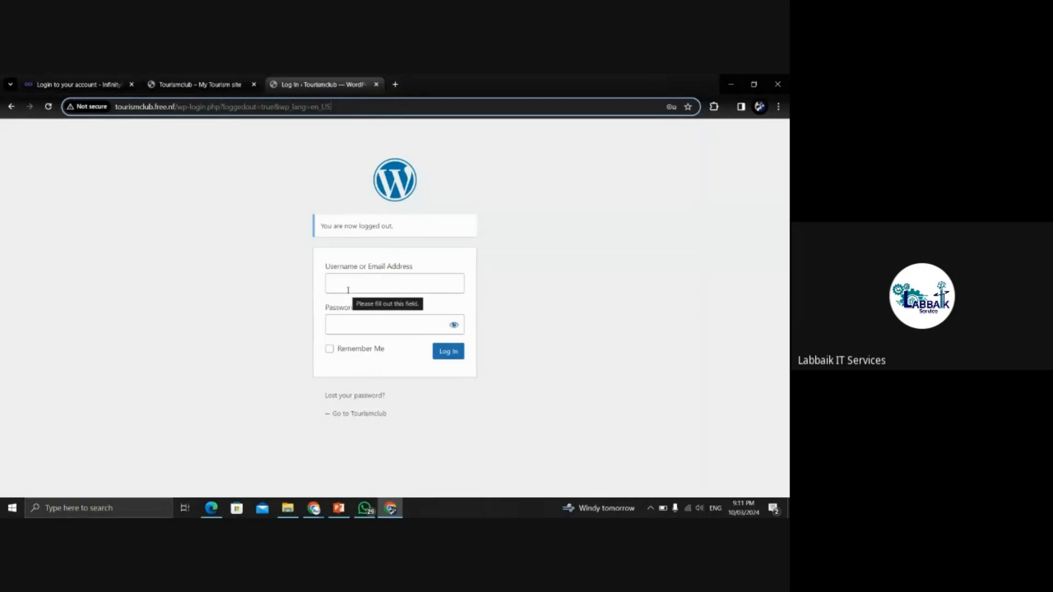
# - Return to the InfinityFree login page and sign in with the prefilled account credentials
pyautogui.click(181, 81)
pyautogui.hotkey('ctrl', 'shift', 'Tab')
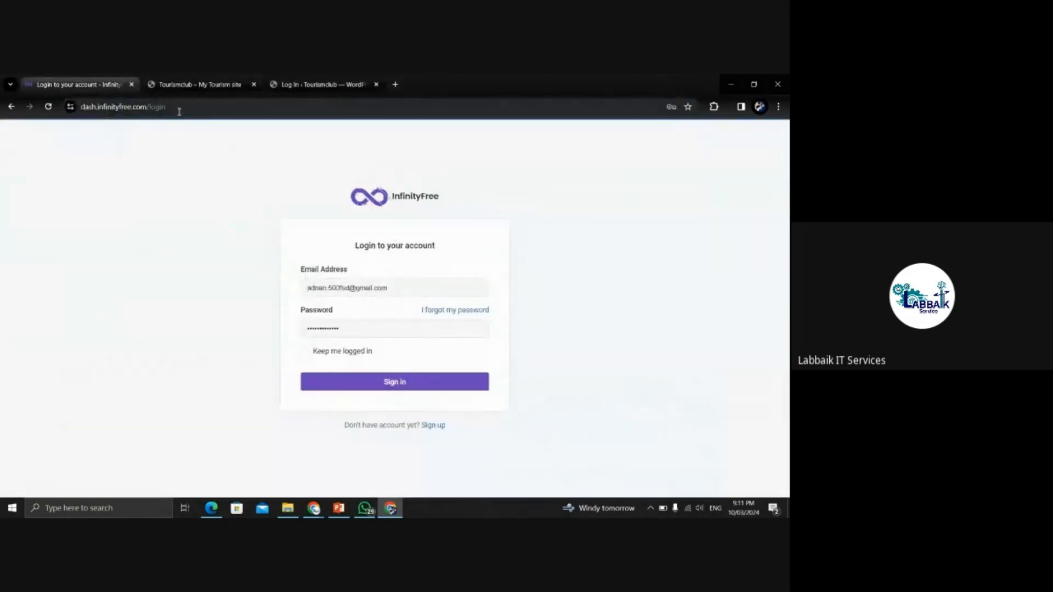
pyautogui.click(389, 383)
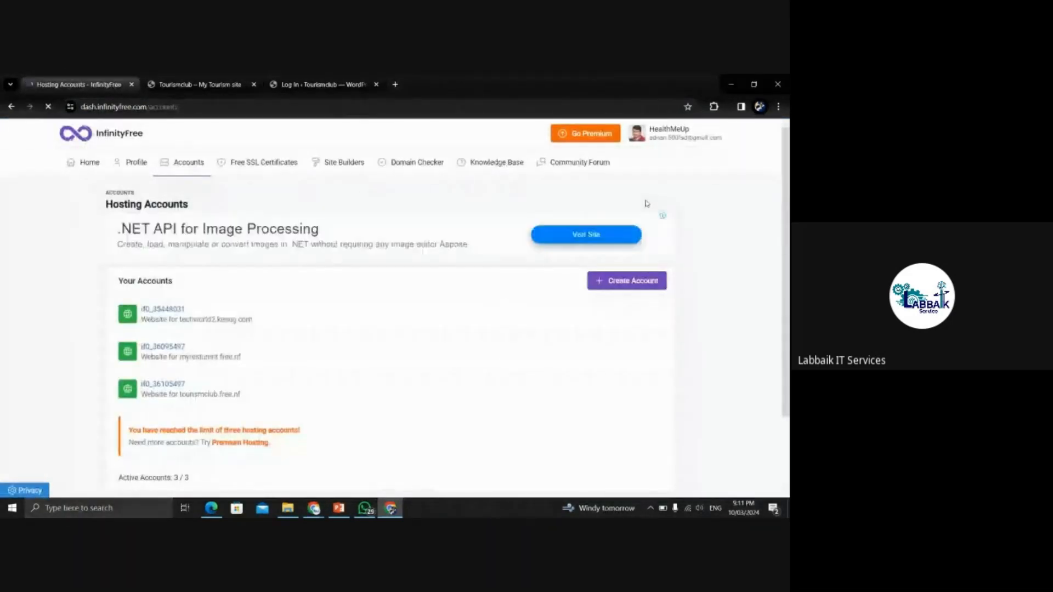
# - Close the banner ad and open the Free SSL Certificates page, dismissing the full-page ad
pyautogui.click(670, 215)
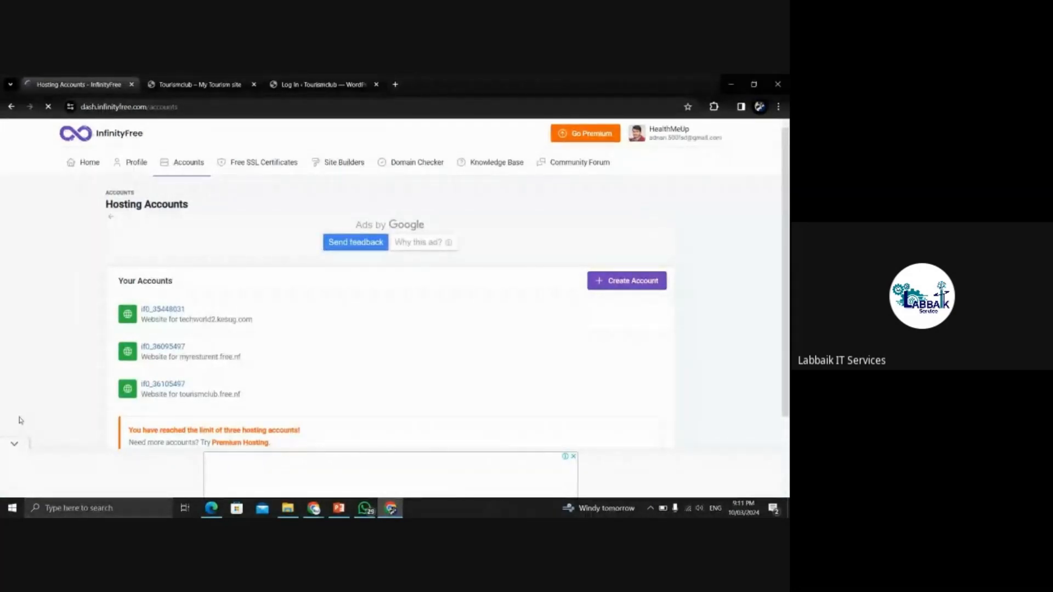
pyautogui.click(236, 172)
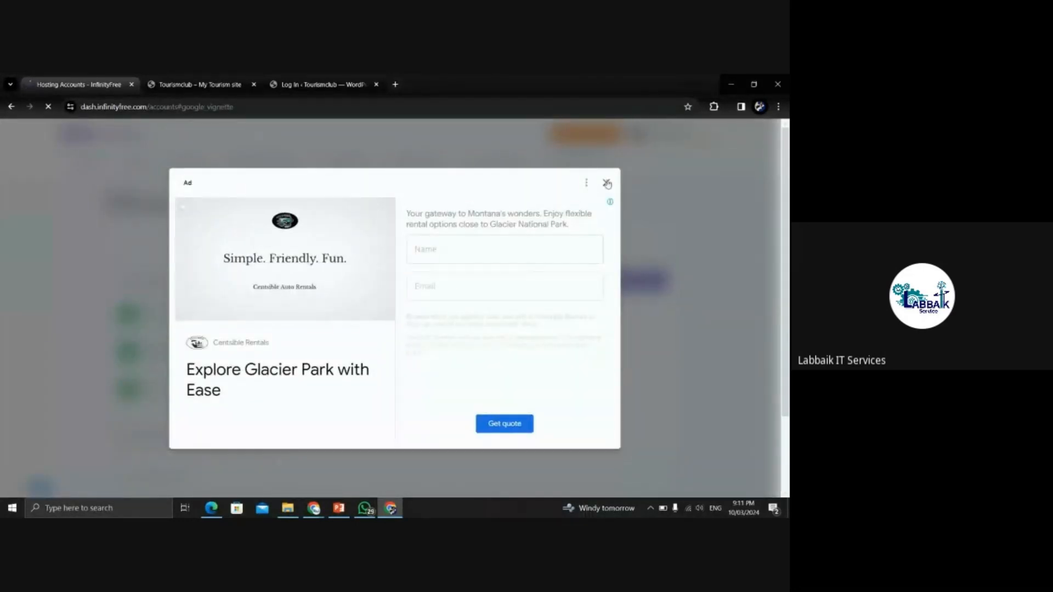
pyautogui.click(607, 183)
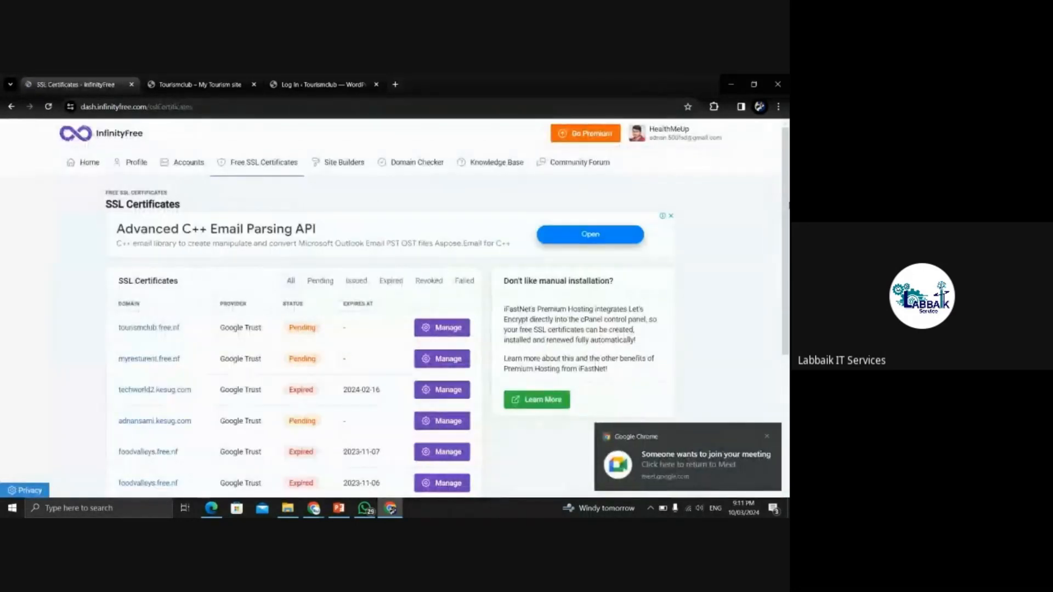
# - Examine the domains, statuses and expiry dates in the SSL certificates list, particularly tourismclub.free.nf, and dismiss the presenting notification
pyautogui.scroll(-3, 392, 307)
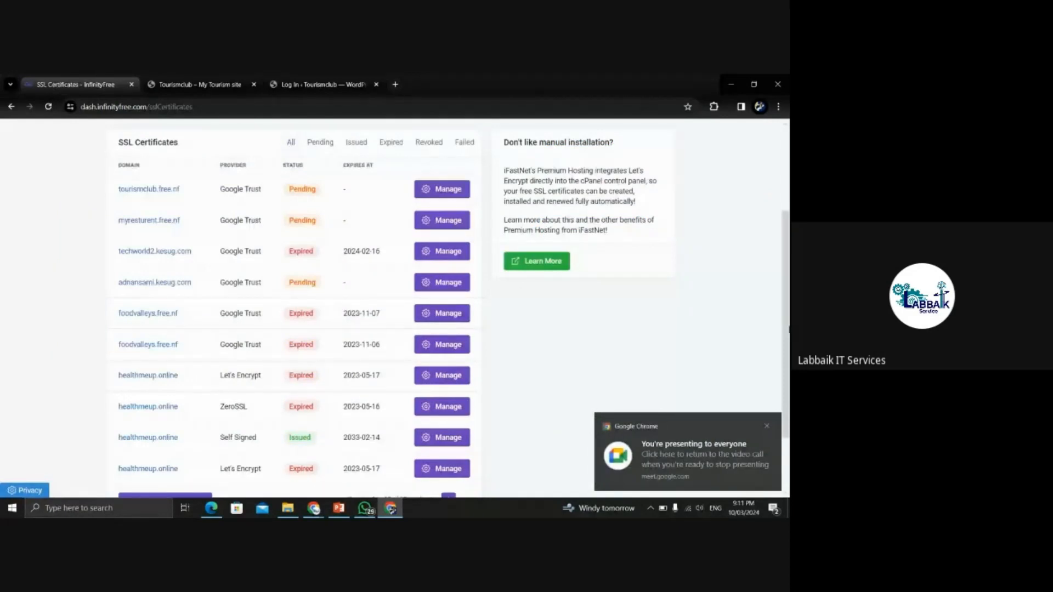
pyautogui.scroll(2, 393, 307)
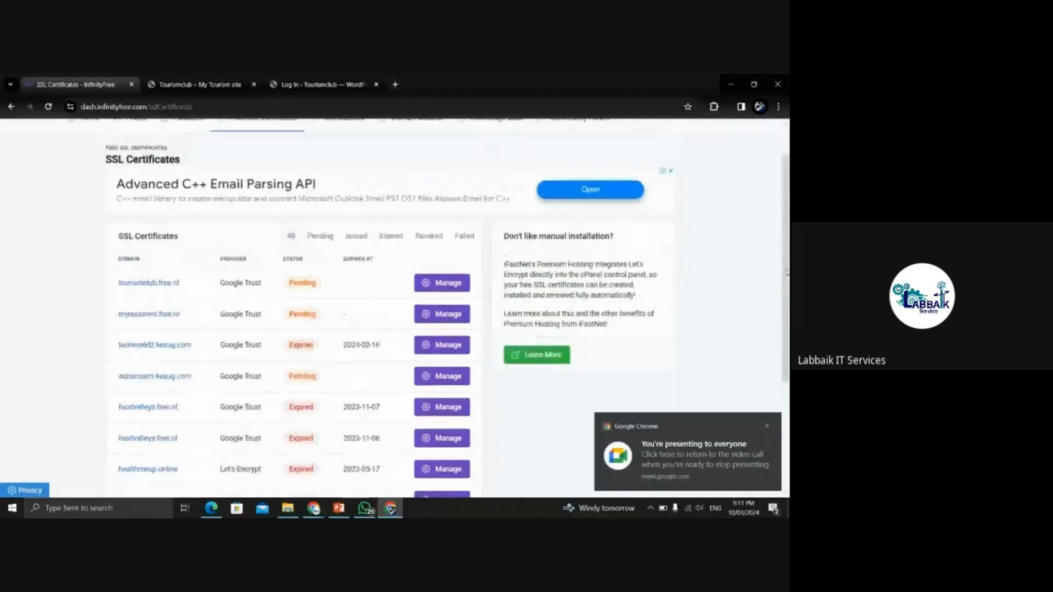
pyautogui.click(767, 427)
pyautogui.scroll(-2, 787, 288)
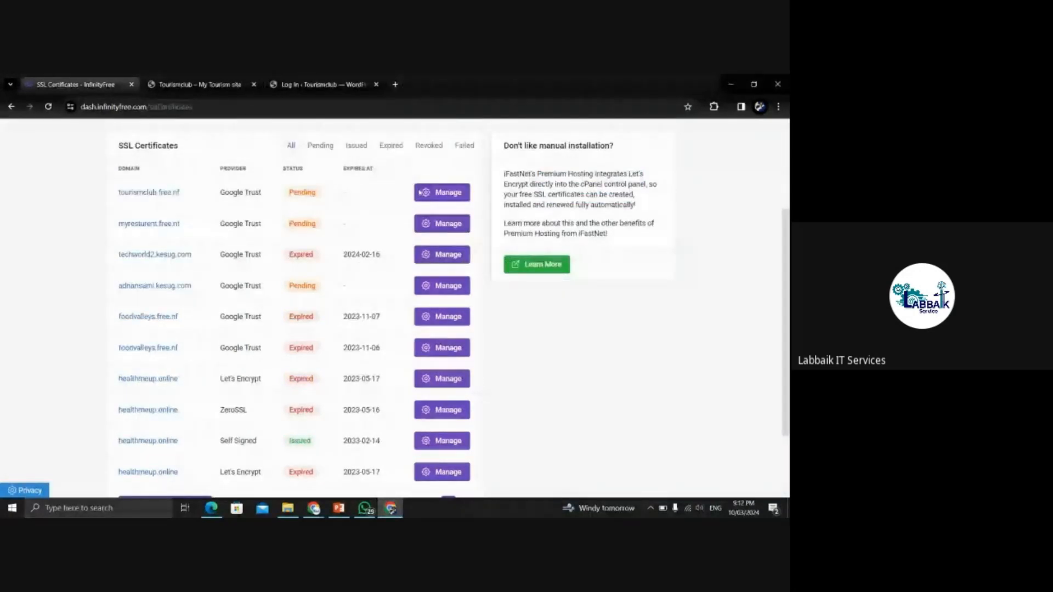
pyautogui.scroll(-2, 421, 192)
pyautogui.scroll(5, 778, 223)
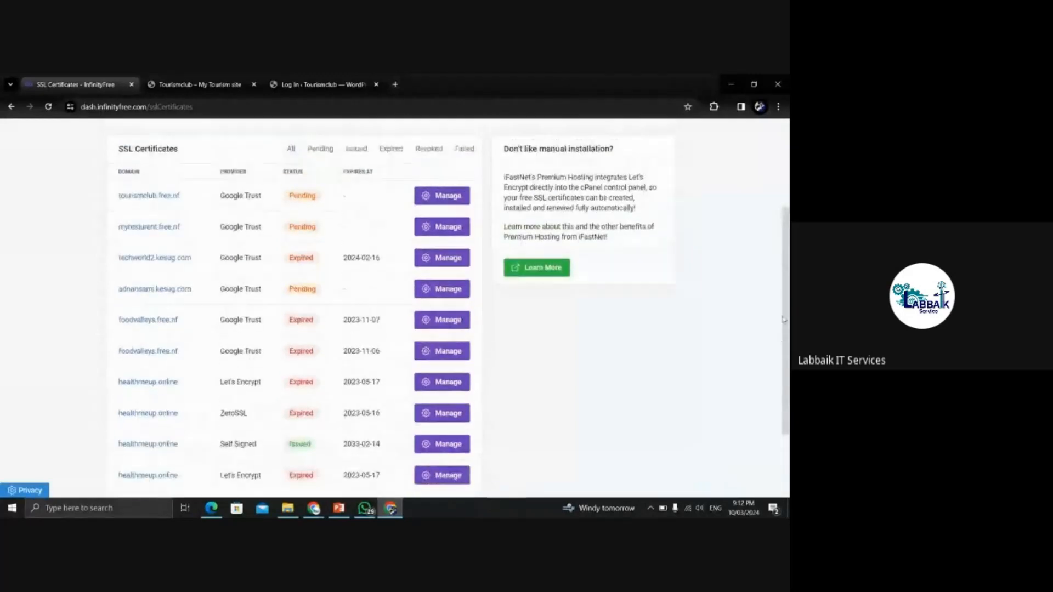
pyautogui.scroll(-2, 778, 223)
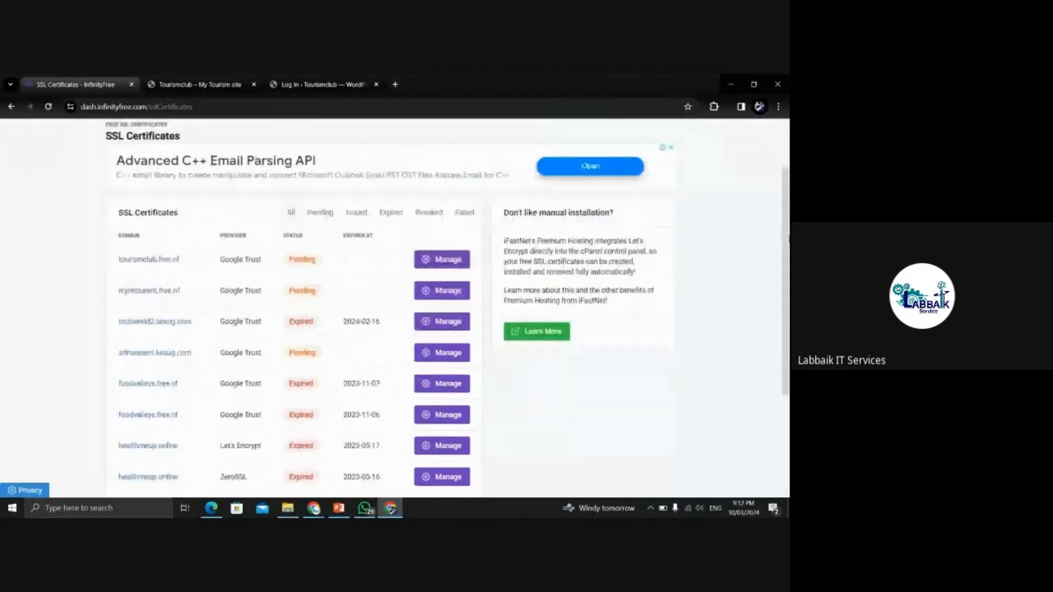
pyautogui.moveTo(185, 261); pyautogui.dragTo(117, 260)
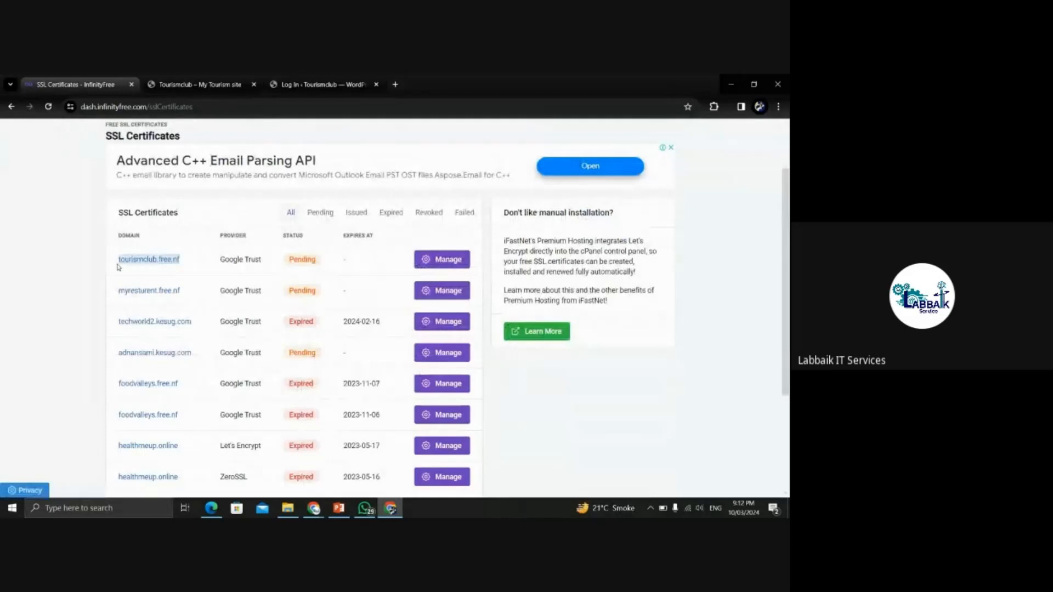
pyautogui.click(370, 259)
# - Open the management page for the tourismclub.free.nf certificate, check its current CNAME destination and request the certificate
pyautogui.click(424, 262)
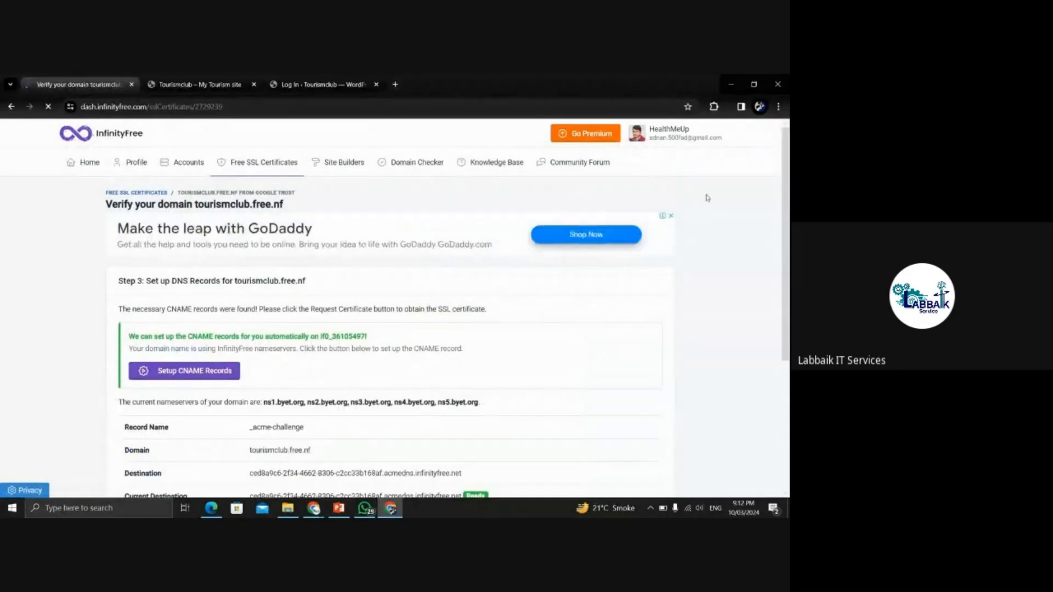
pyautogui.scroll(-4, 412, 297)
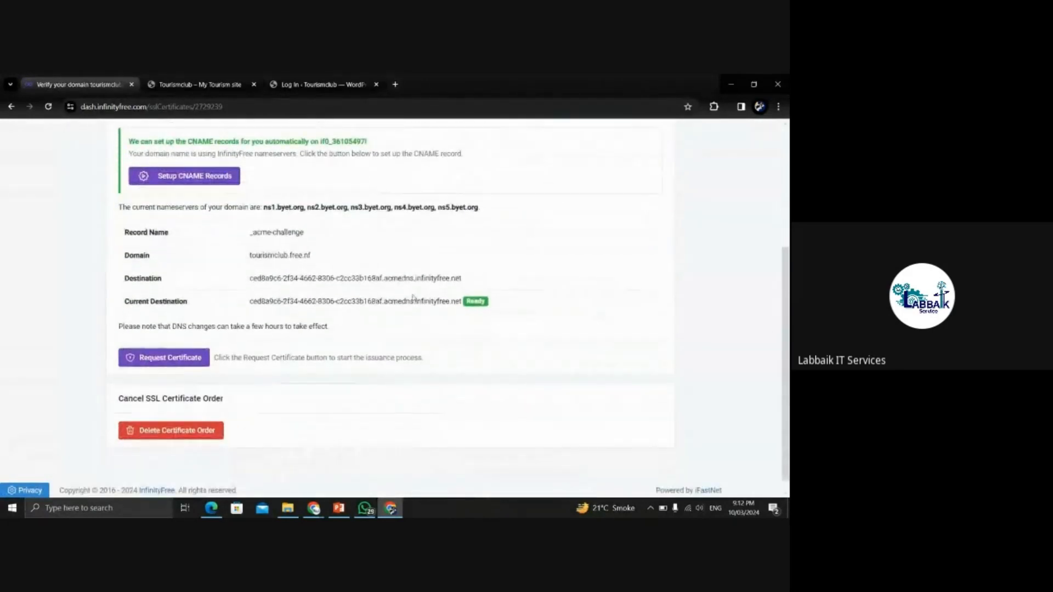
pyautogui.tripleClick(422, 303)
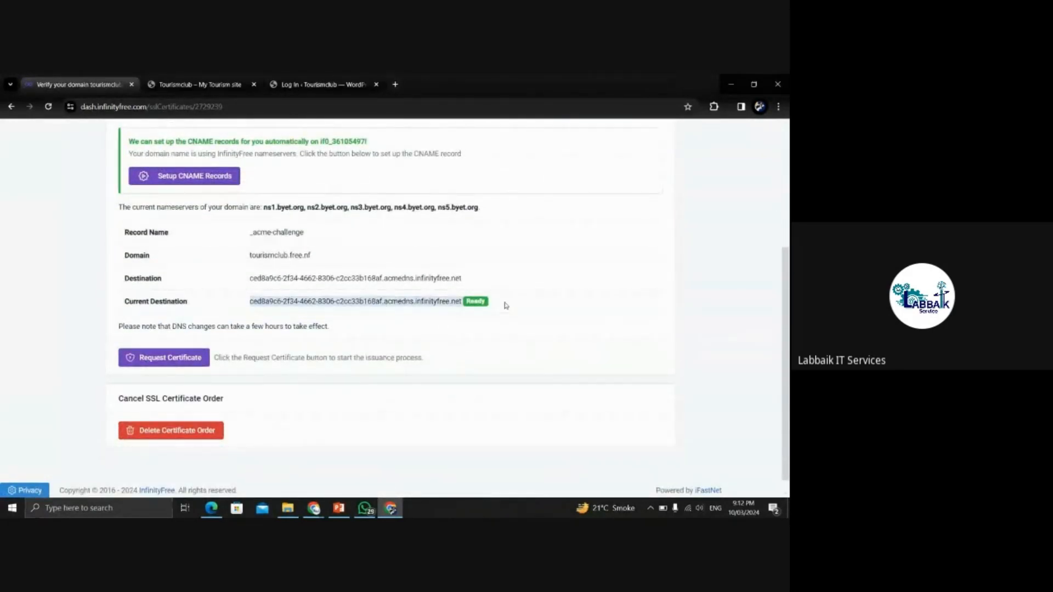
pyautogui.click(497, 305)
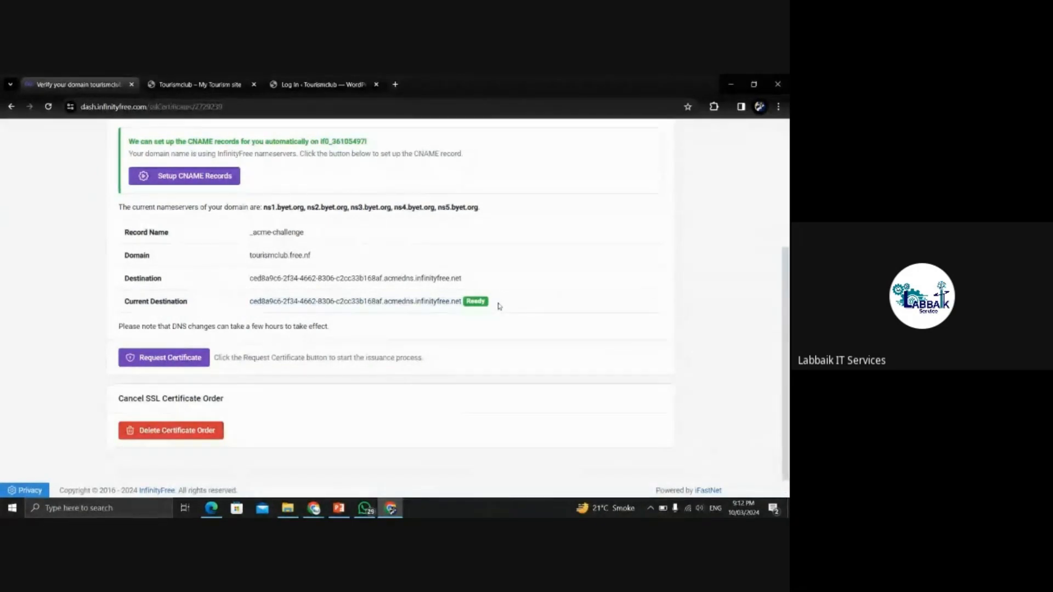
pyautogui.click(164, 362)
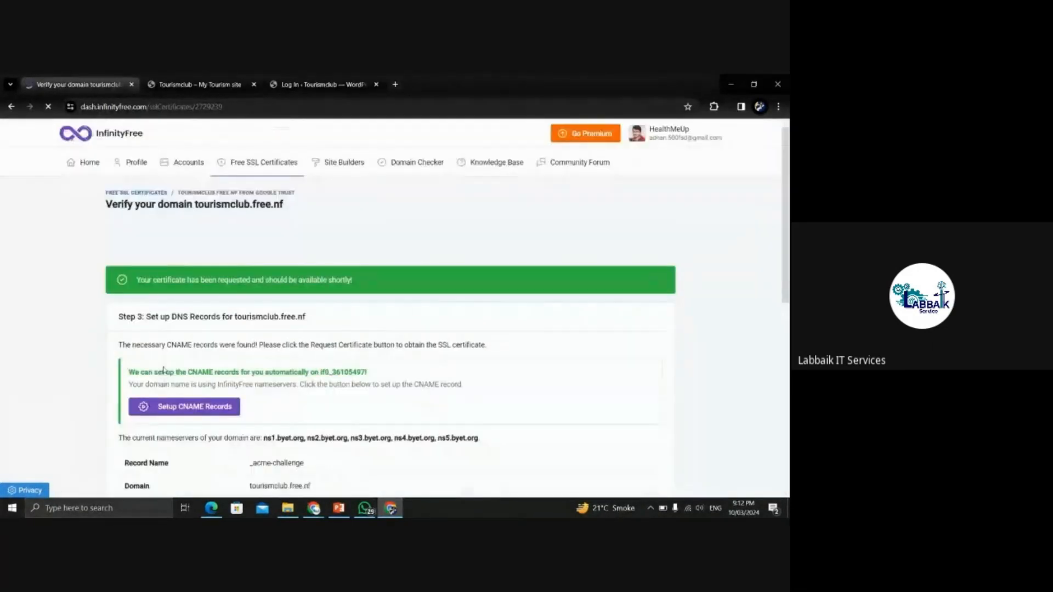
# - Follow the certificate issuance progress for tourismclub.free.nf below its DNS records
pyautogui.moveTo(789, 206); pyautogui.dragTo(788, 182)
pyautogui.scroll(-2, 788, 271)
pyautogui.moveTo(789, 271); pyautogui.dragTo(788, 333)
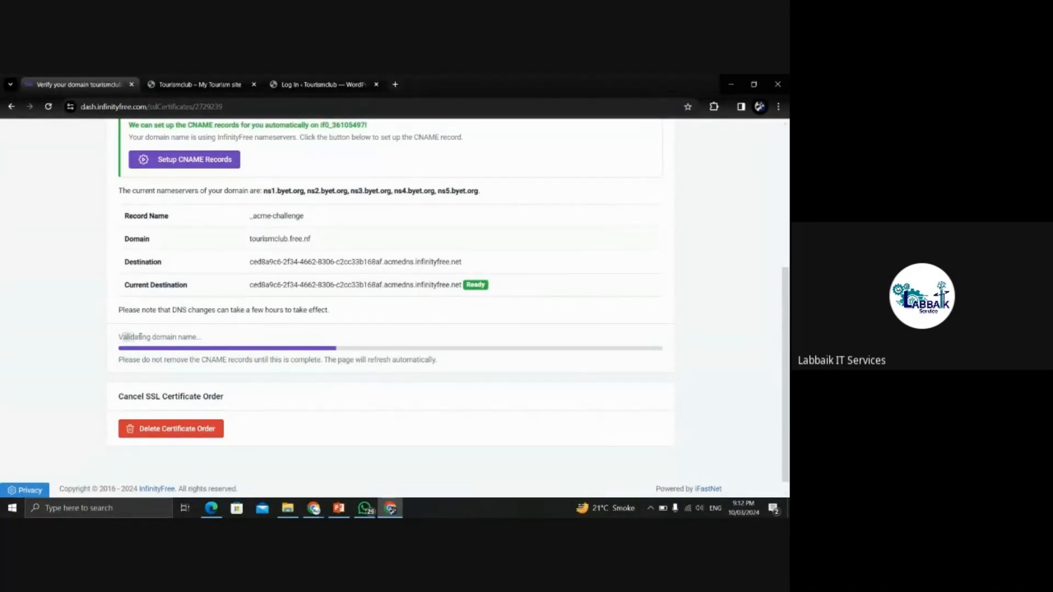
pyautogui.moveTo(140, 336); pyautogui.dragTo(211, 340)
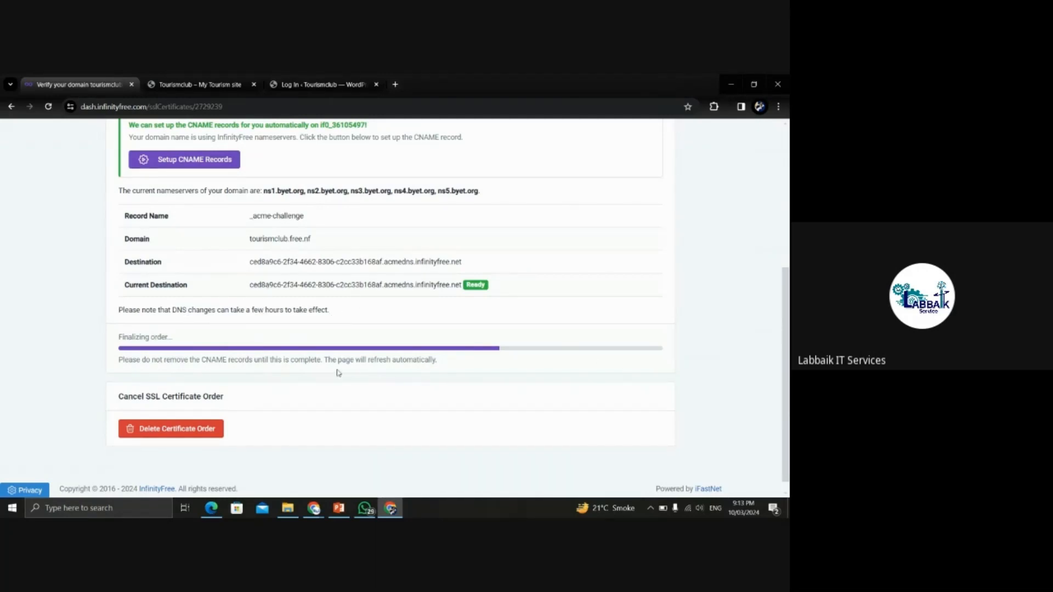
pyautogui.moveTo(329, 361); pyautogui.dragTo(454, 357)
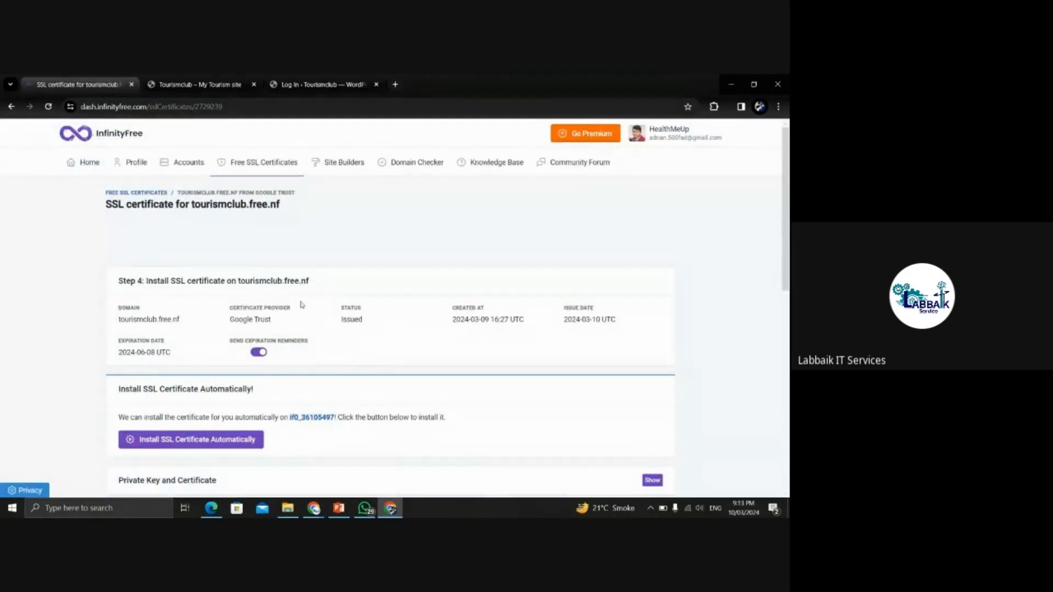
# - Reveal the private key and certificate for tourismclub.free.nf and examine both text blocks
pyautogui.scroll(-4, 789, 242)
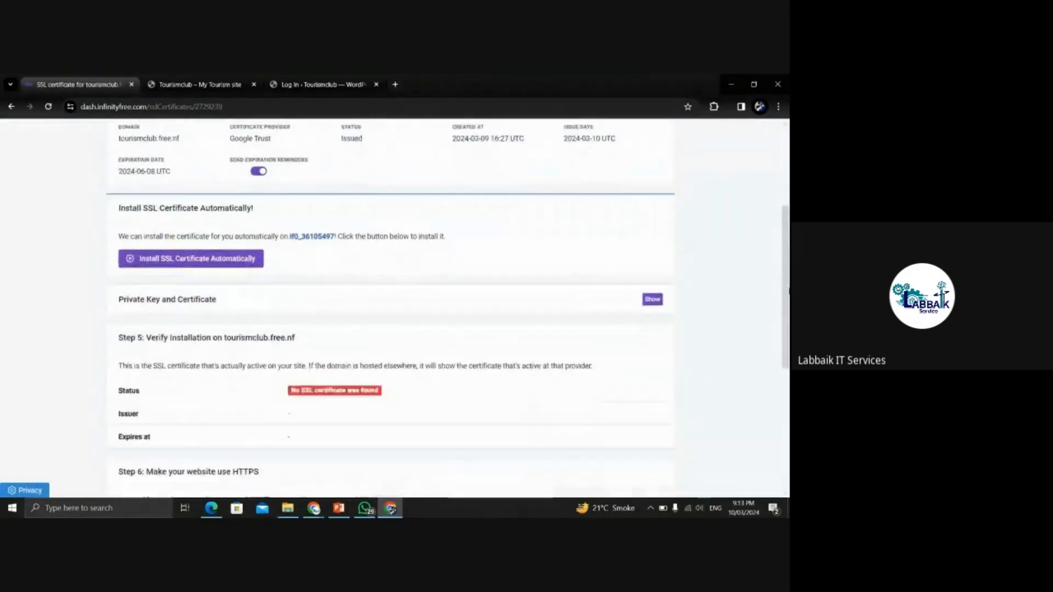
pyautogui.scroll(2, 788, 307)
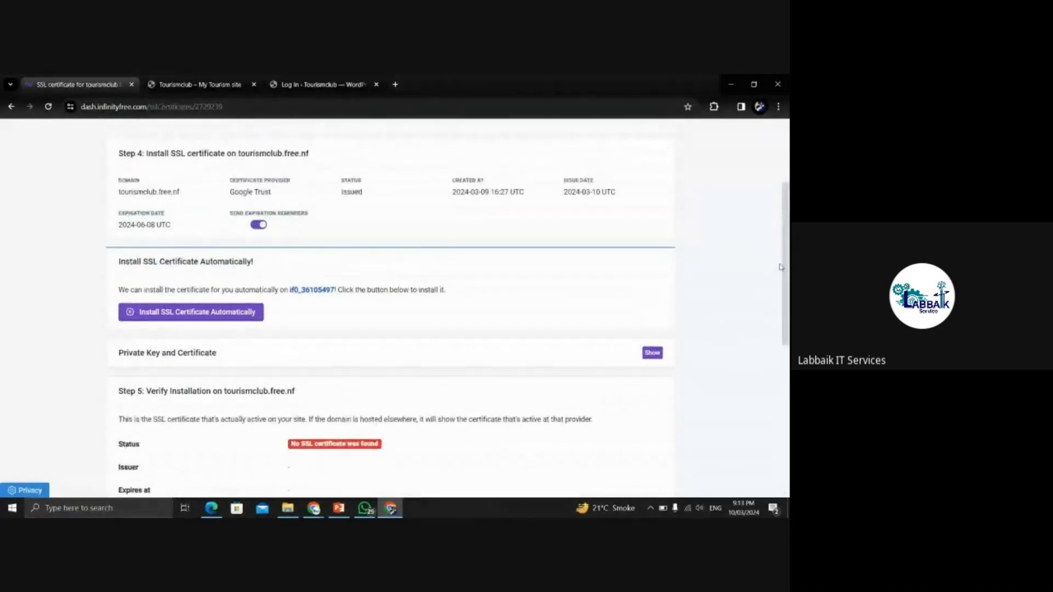
pyautogui.click(652, 368)
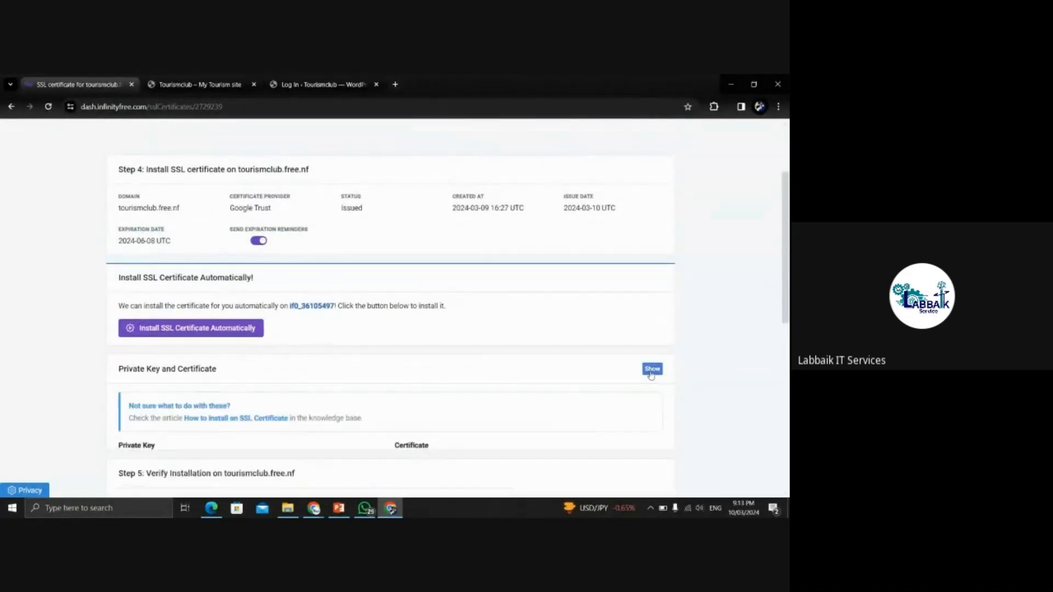
pyautogui.scroll(-5, 786, 289)
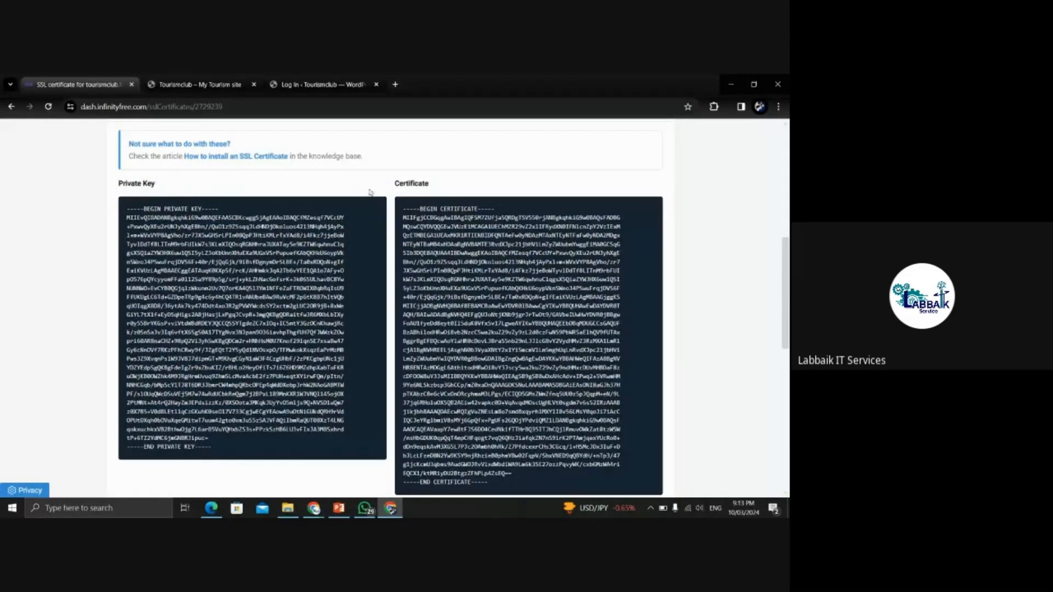
pyautogui.moveTo(392, 189); pyautogui.dragTo(467, 189)
pyautogui.moveTo(154, 183); pyautogui.dragTo(112, 188)
pyautogui.click(48, 215)
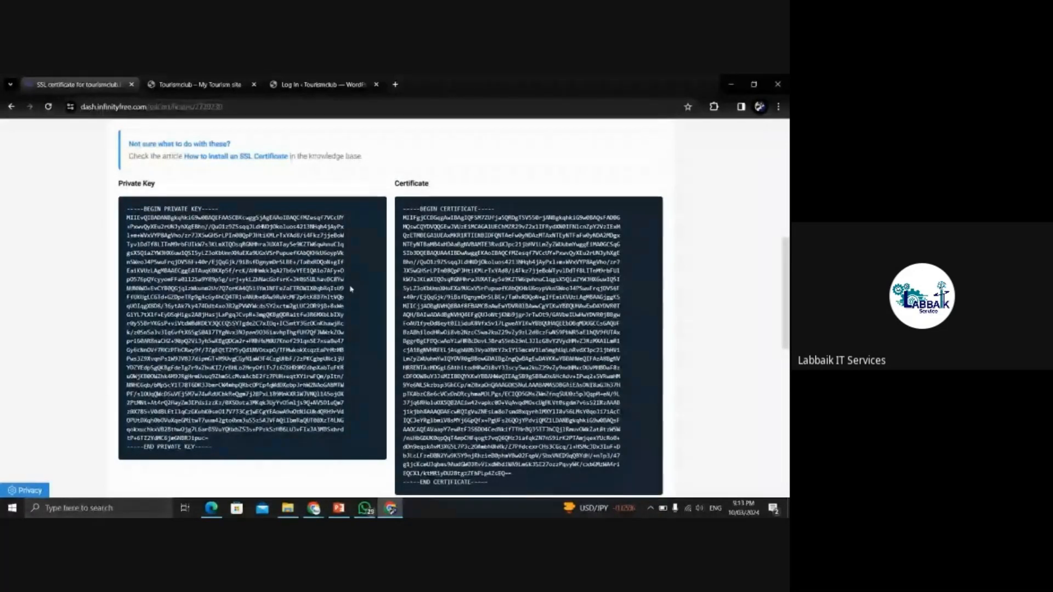
# - Check the Tourismclub site, open a new blank browser tab and return to the automatic SSL installation section of the certificate page
pyautogui.click(197, 84)
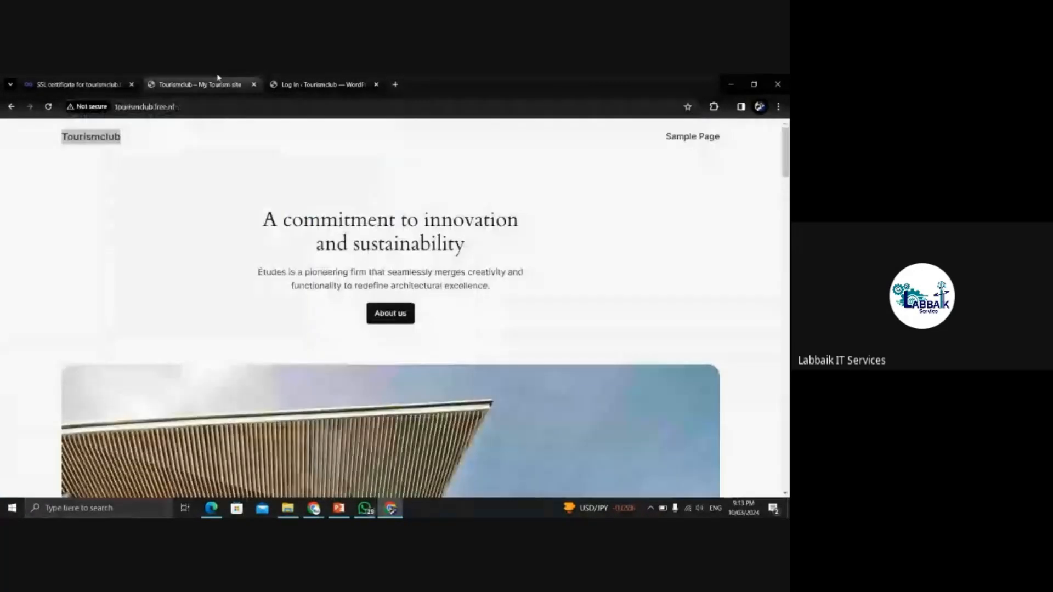
pyautogui.click(79, 84)
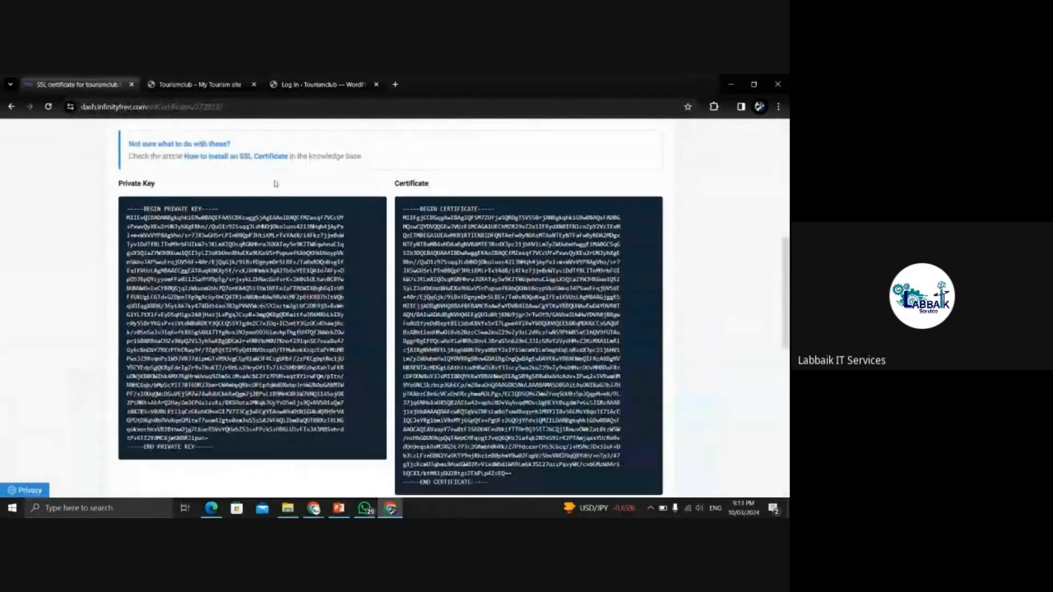
pyautogui.click(395, 84)
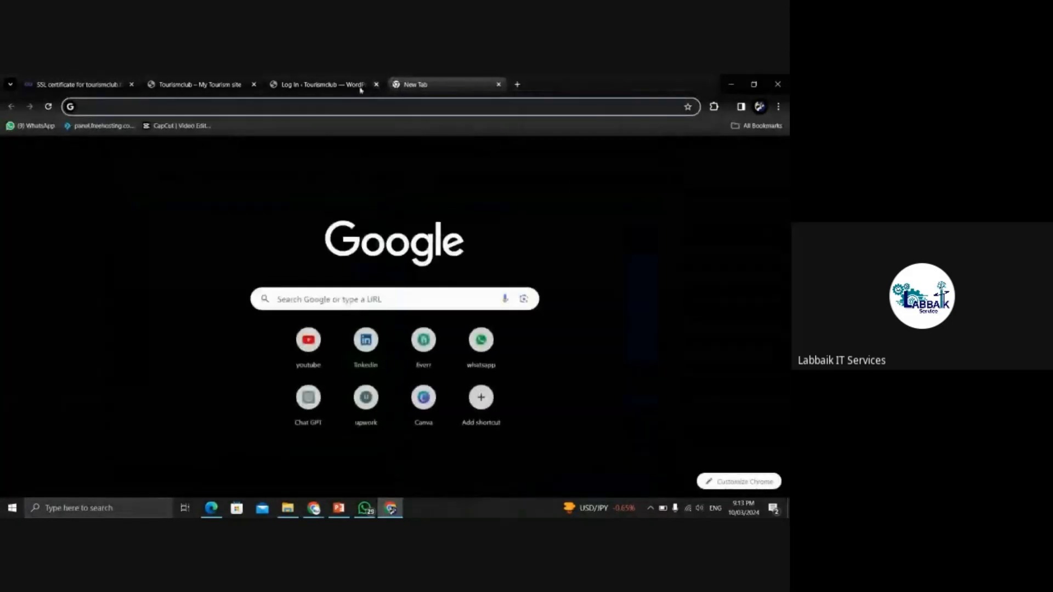
pyautogui.click(247, 110)
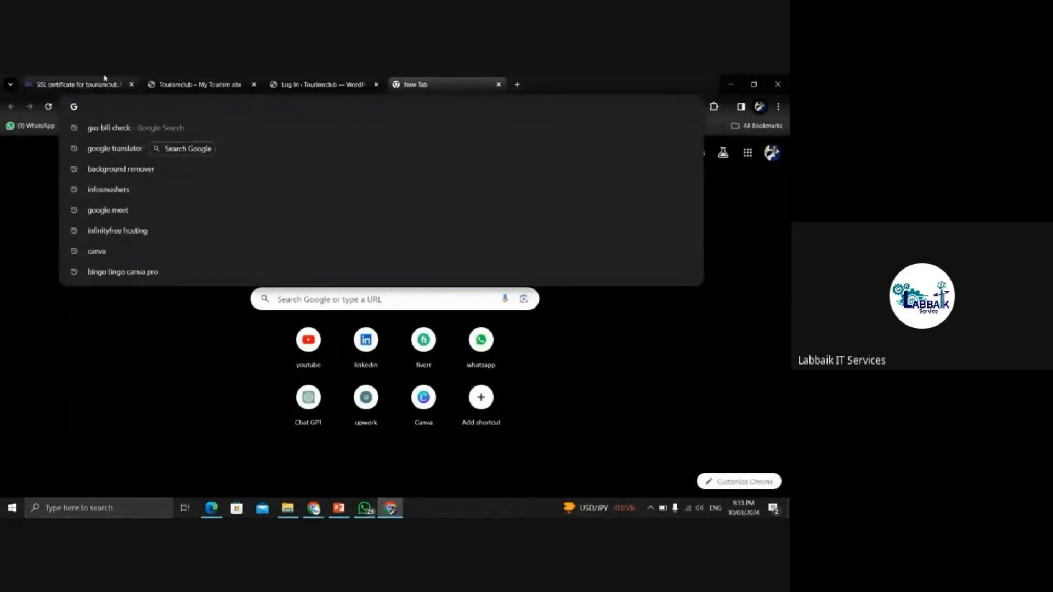
pyautogui.click(136, 83)
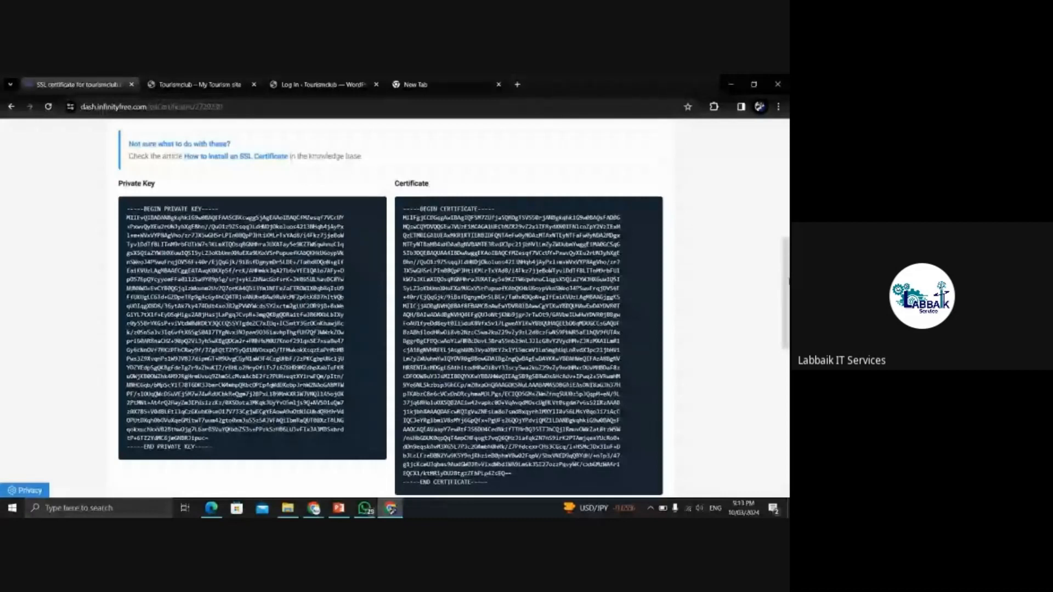
pyautogui.moveTo(789, 281); pyautogui.dragTo(786, 158)
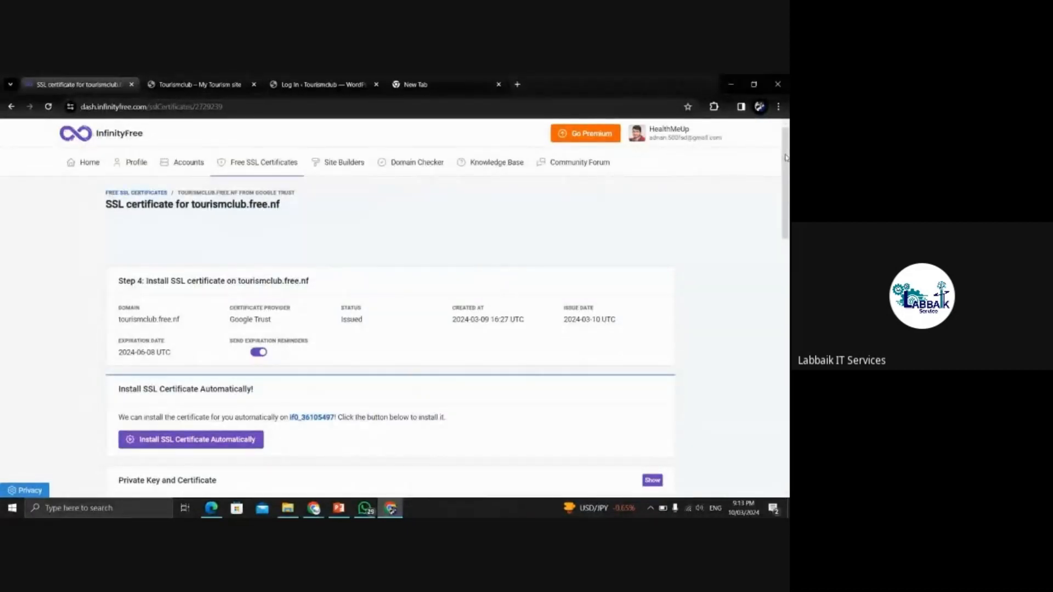
# - Load the address of the tourismclub.free.nf certificate page in the blank browser tab as a second copy
pyautogui.click(241, 107)
pyautogui.hotkey('ctrl', 'c')
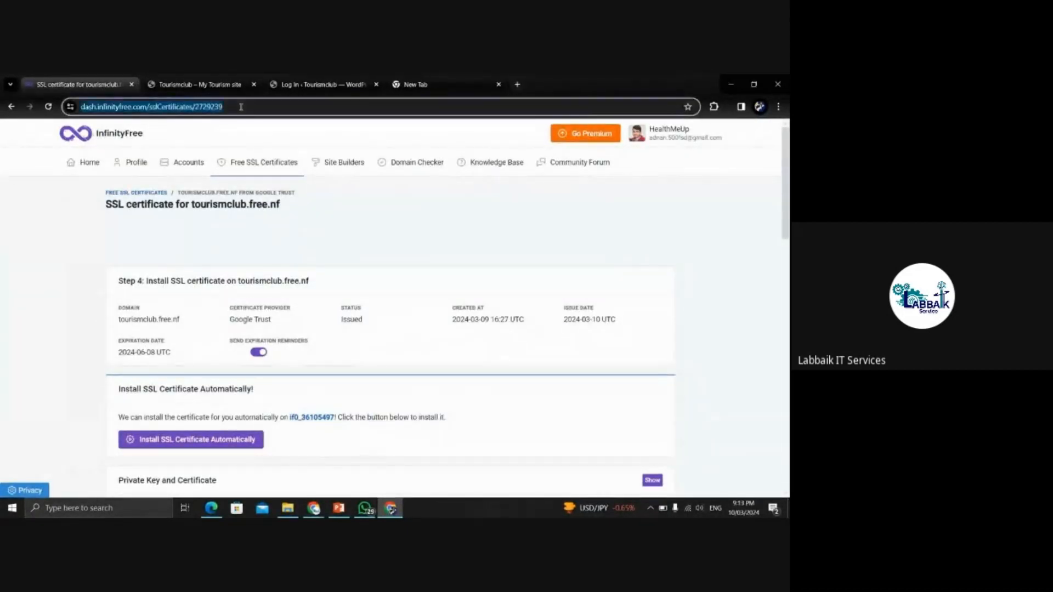
pyautogui.click(417, 85)
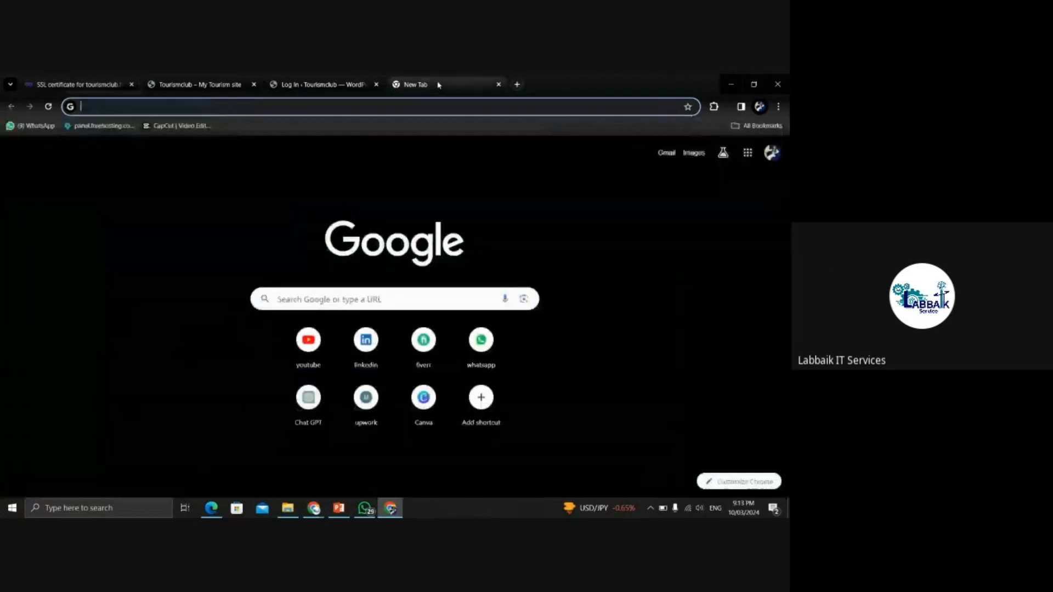
pyautogui.click(301, 108)
pyautogui.hotkey('ctrl', 'v')
pyautogui.press('Return')
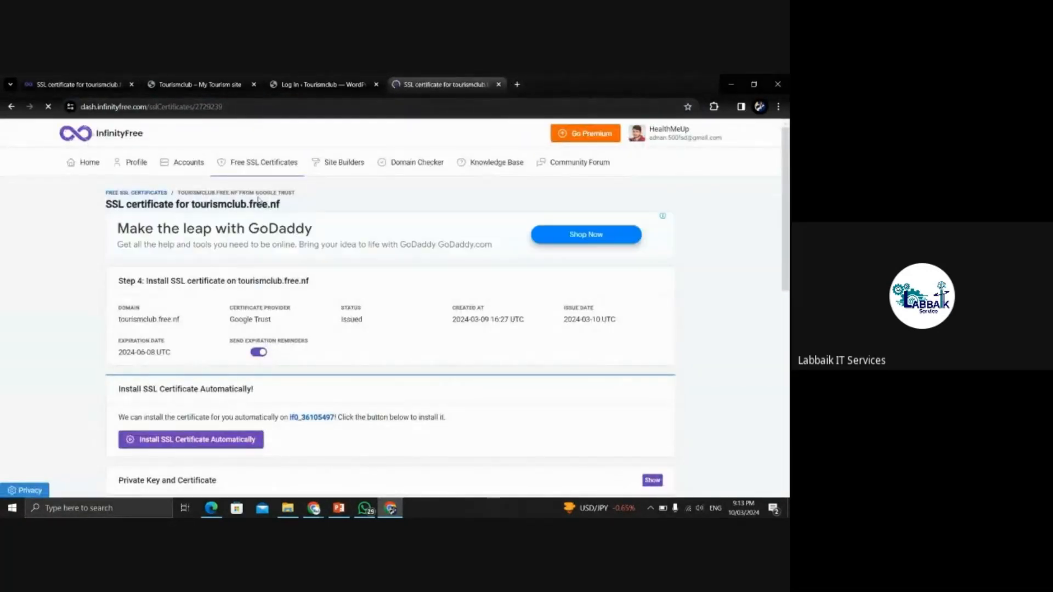
# - Go to the list of hosting accounts and open the account for tourismclub.free.nf
pyautogui.click(86, 164)
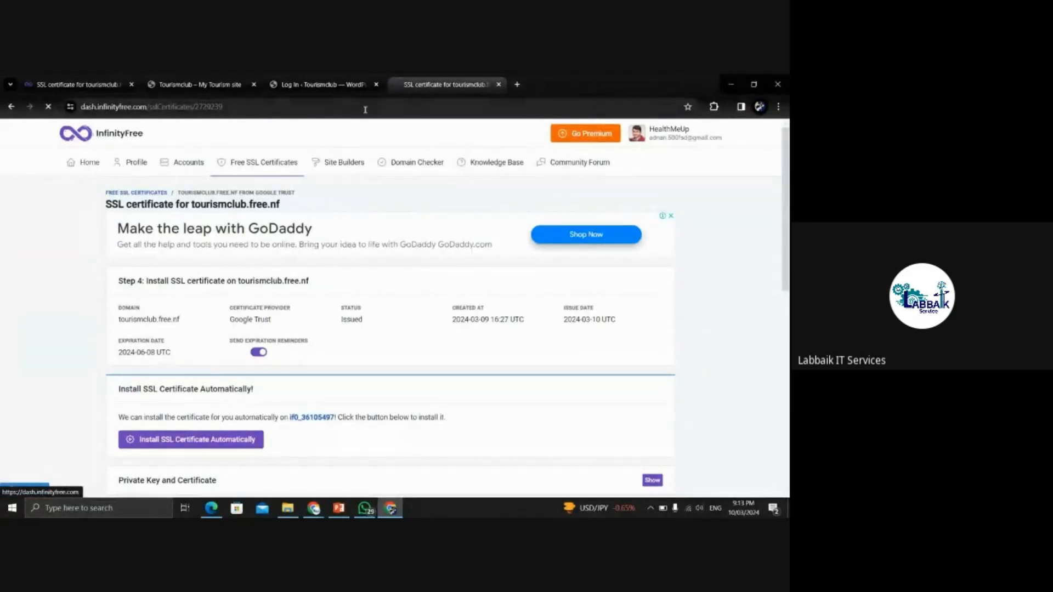
pyautogui.click(351, 106)
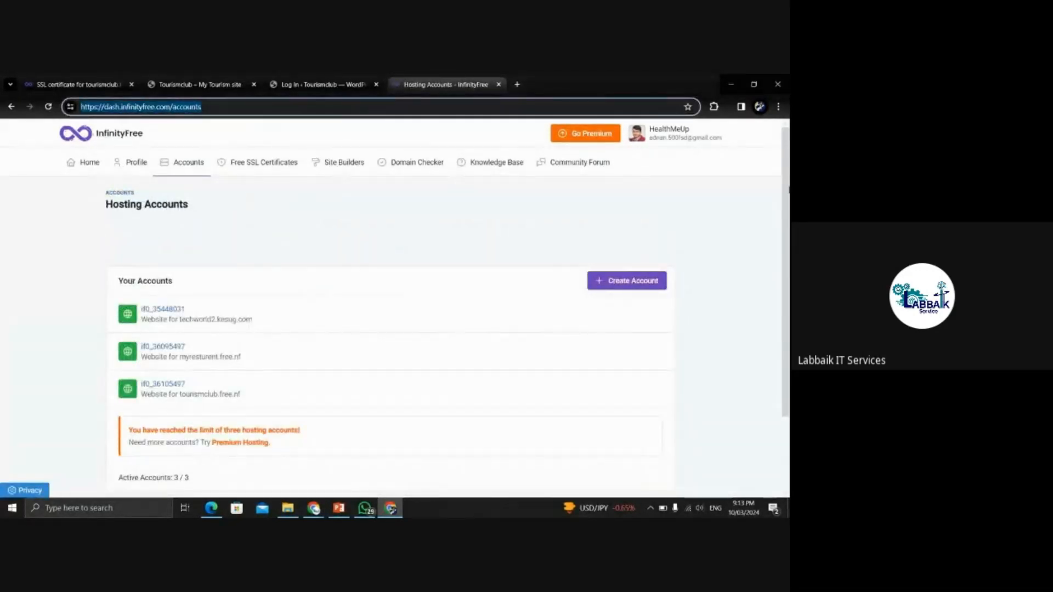
pyautogui.click(743, 206)
pyautogui.scroll(-2, 742, 206)
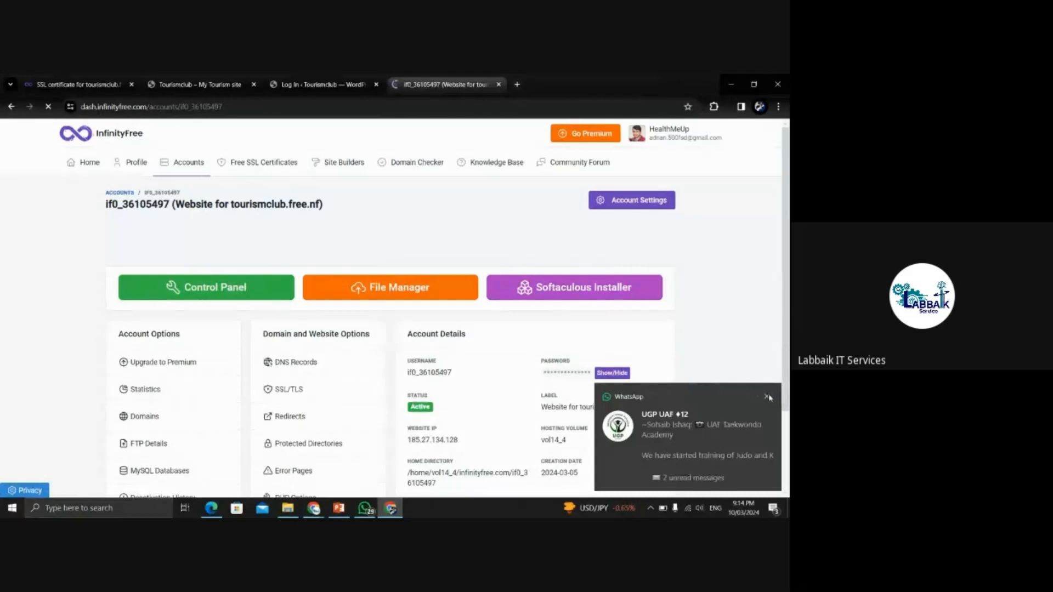
# - Open the hosting account's control panel, search its functions for "ssl" and open SSL/TLS
pyautogui.click(244, 290)
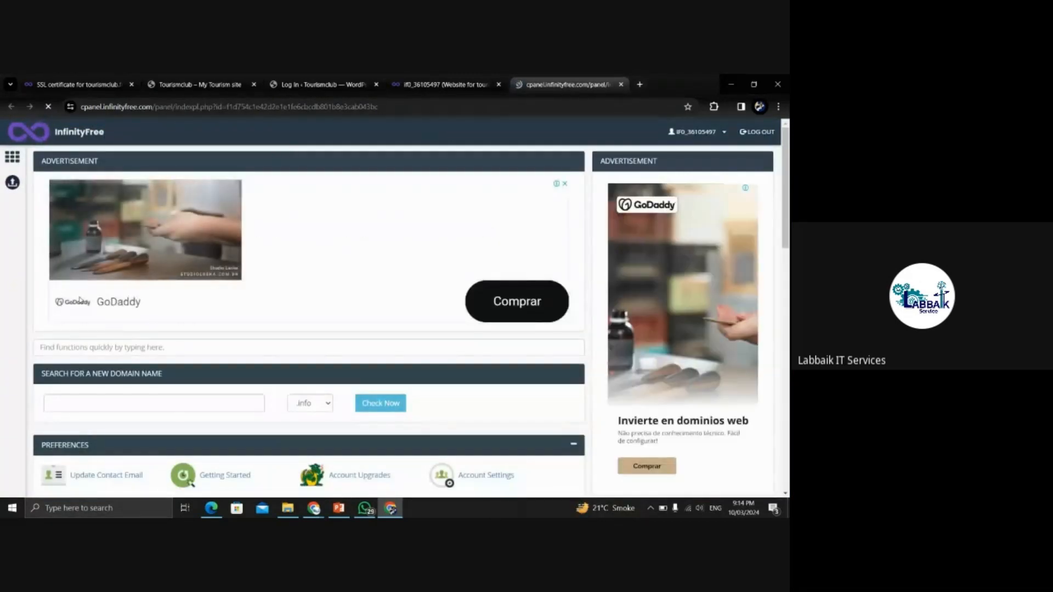
pyautogui.click(76, 347)
pyautogui.write('ssl')
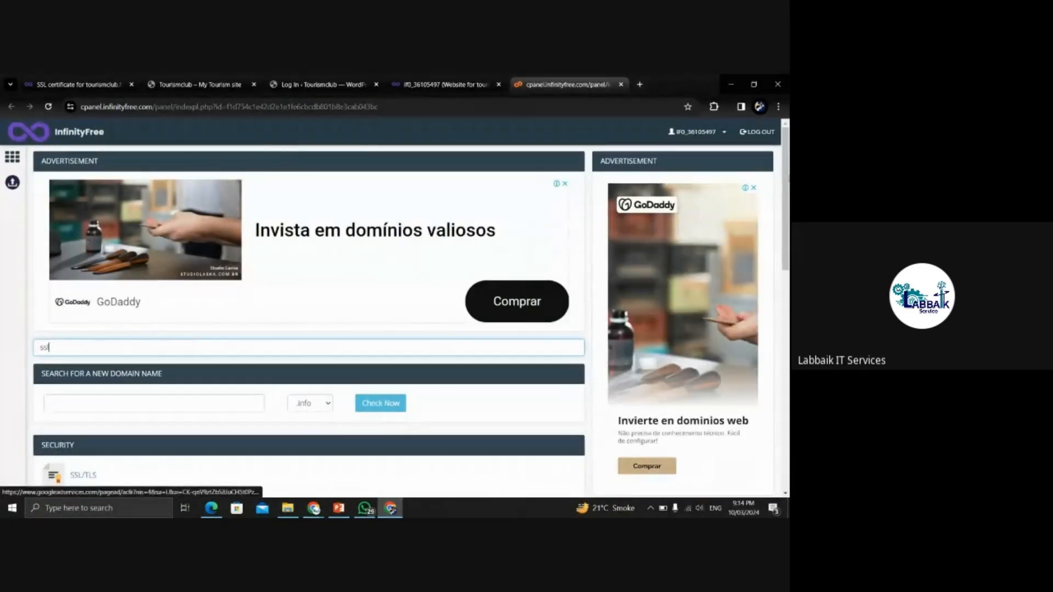
pyautogui.scroll(-3, 362, 291)
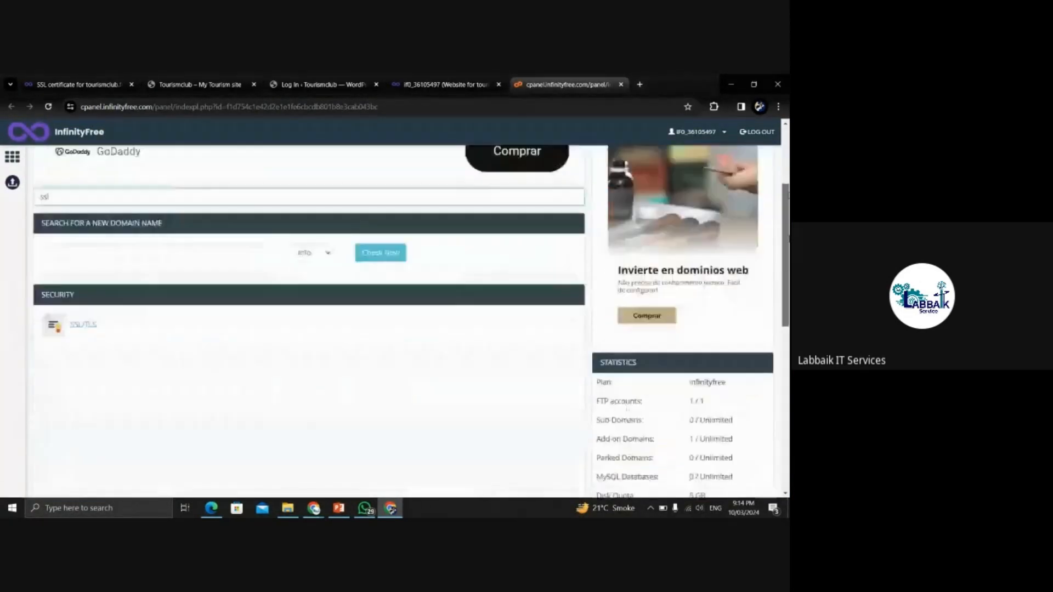
pyautogui.click(80, 297)
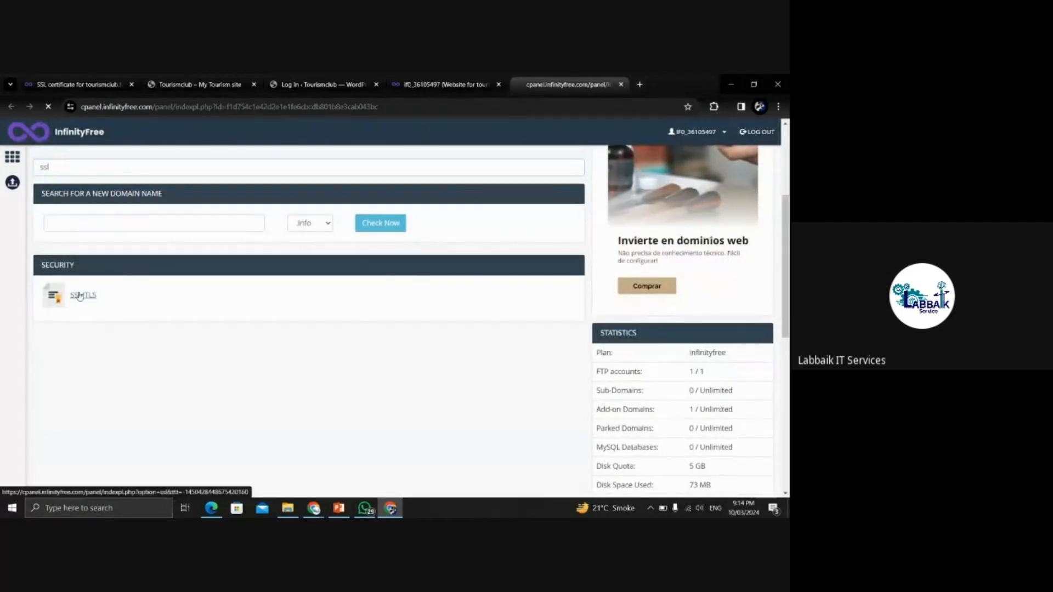
# - Find tourismclub.free.nf in the SSL/TLS site list and open its SSL configuration
pyautogui.scroll(-3, 406, 319)
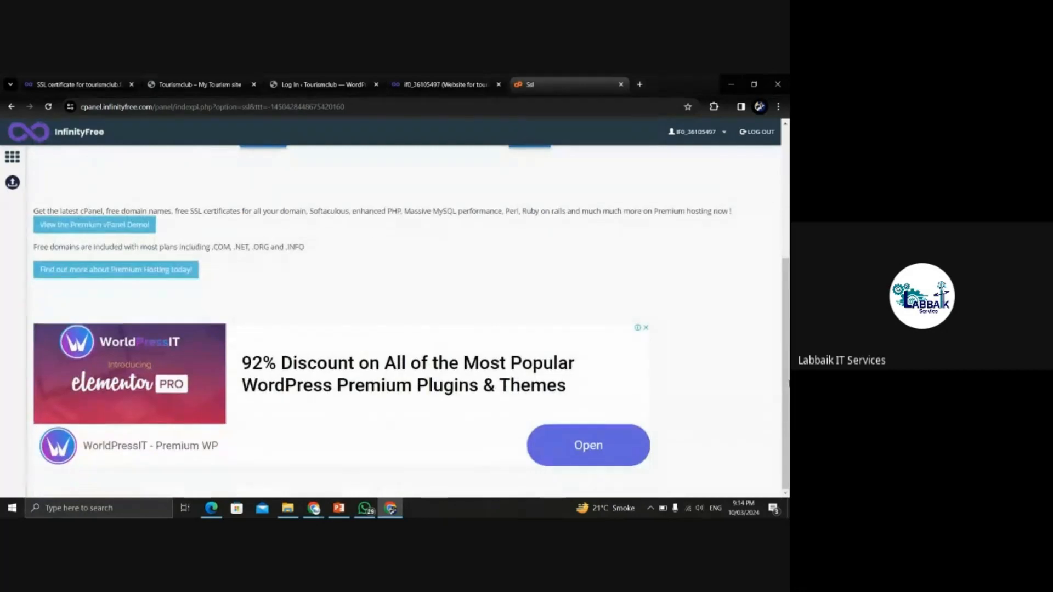
pyautogui.scroll(3, 121, 336)
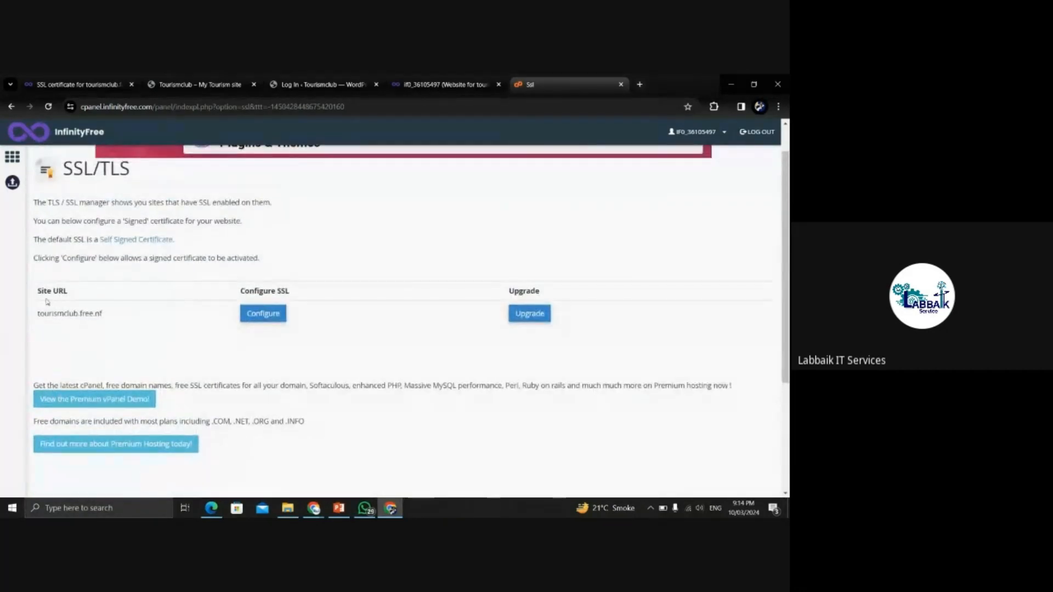
pyautogui.moveTo(40, 313); pyautogui.dragTo(137, 315)
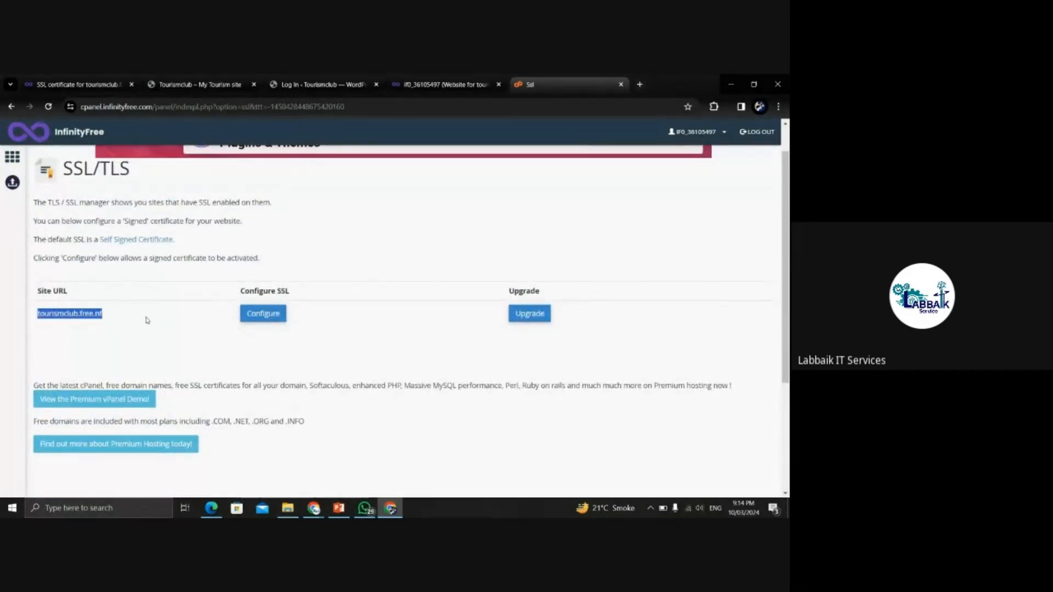
pyautogui.click(178, 320)
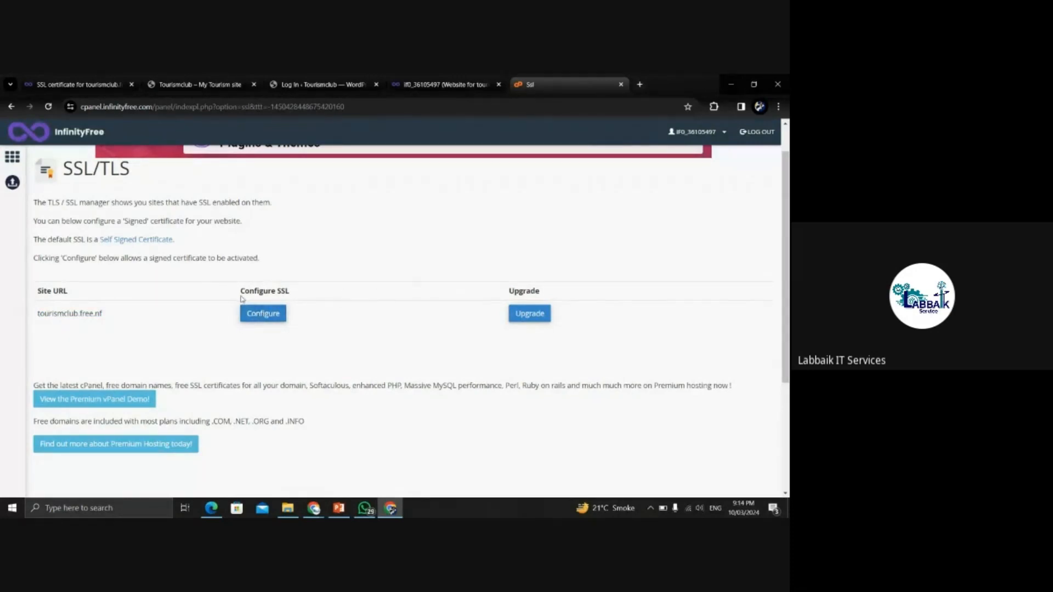
pyautogui.click(271, 317)
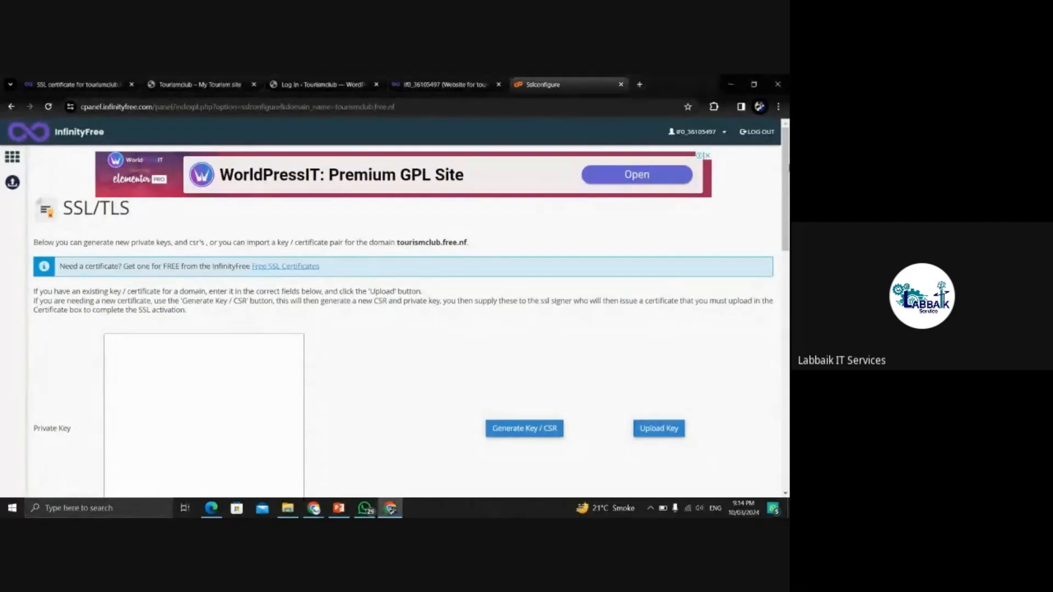
# - Locate the Private Key field, reveal the key and certificate text on the certificate page, and return to the SSL configuration form
pyautogui.scroll(-3, 268, 226)
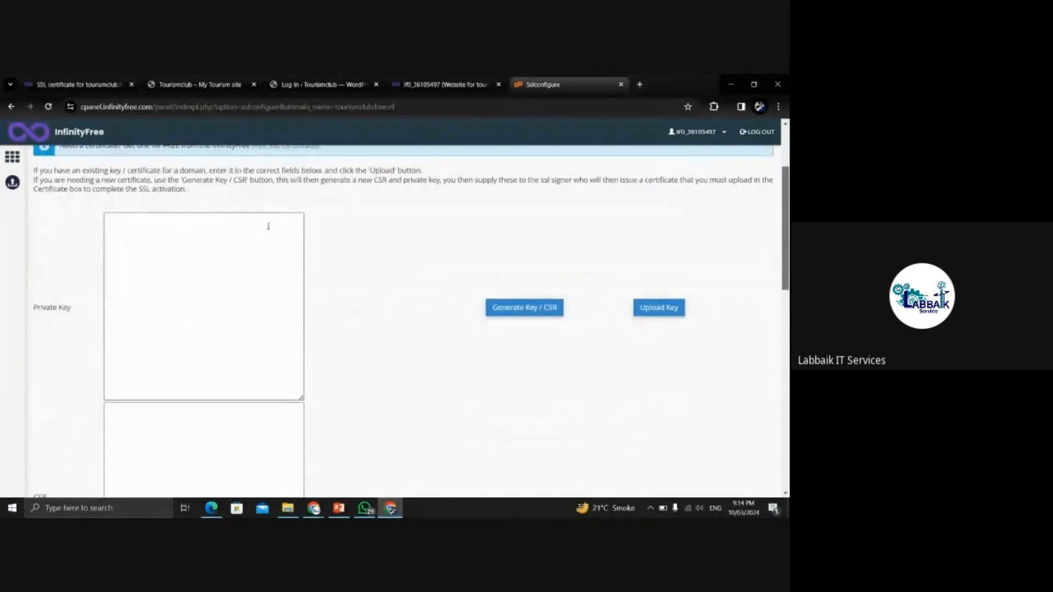
pyautogui.click(167, 253)
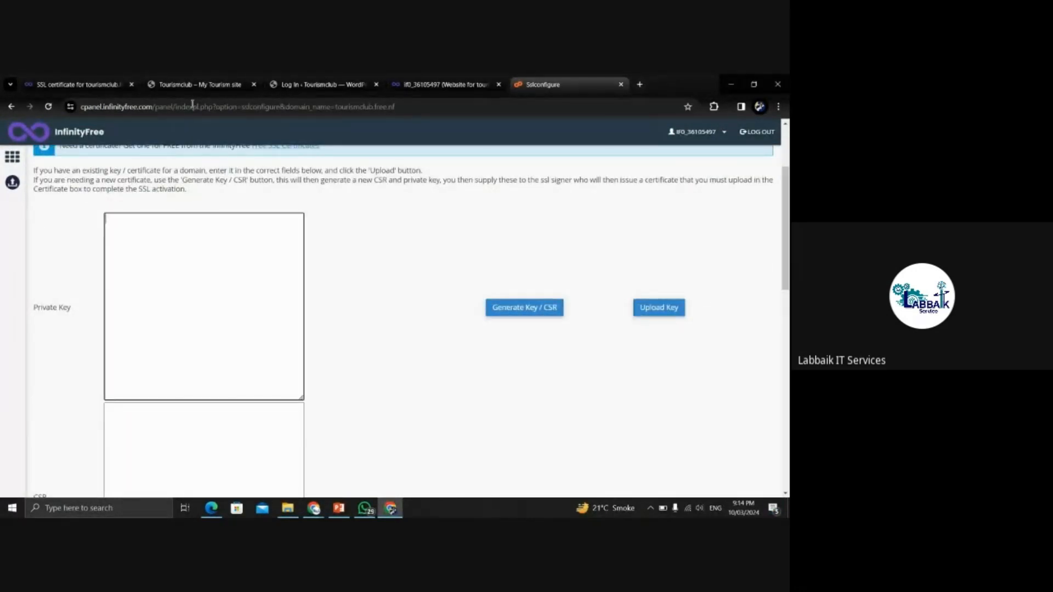
pyautogui.click(177, 84)
pyautogui.click(92, 84)
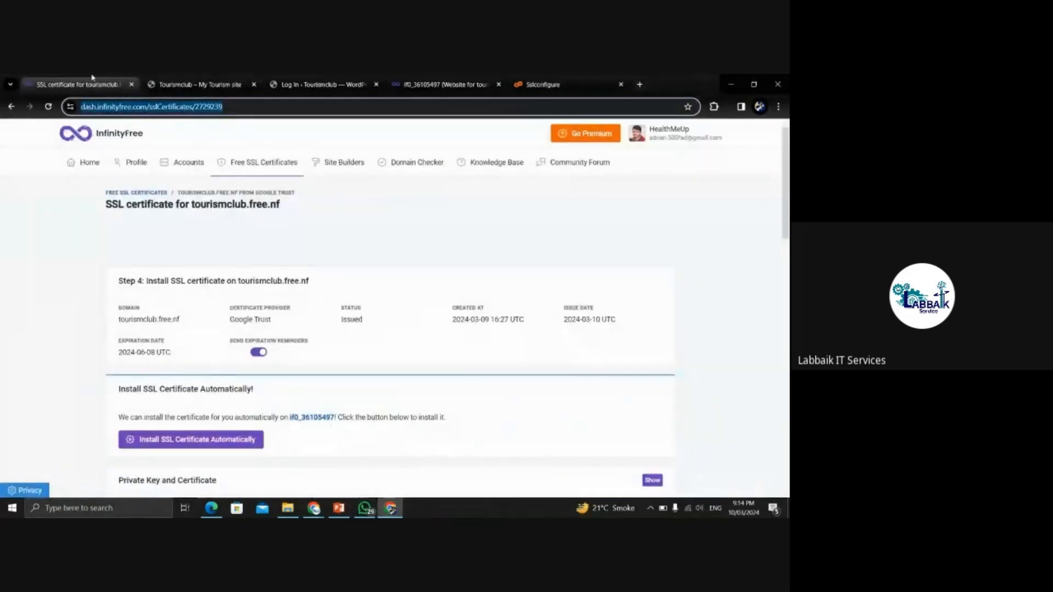
pyautogui.scroll(-8, 236, 159)
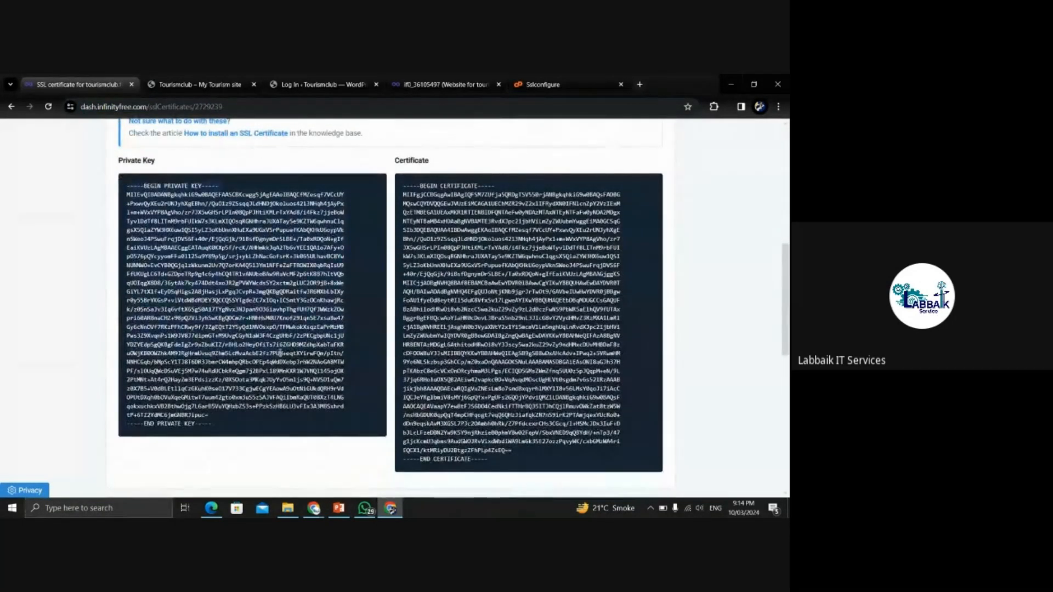
pyautogui.click(418, 77)
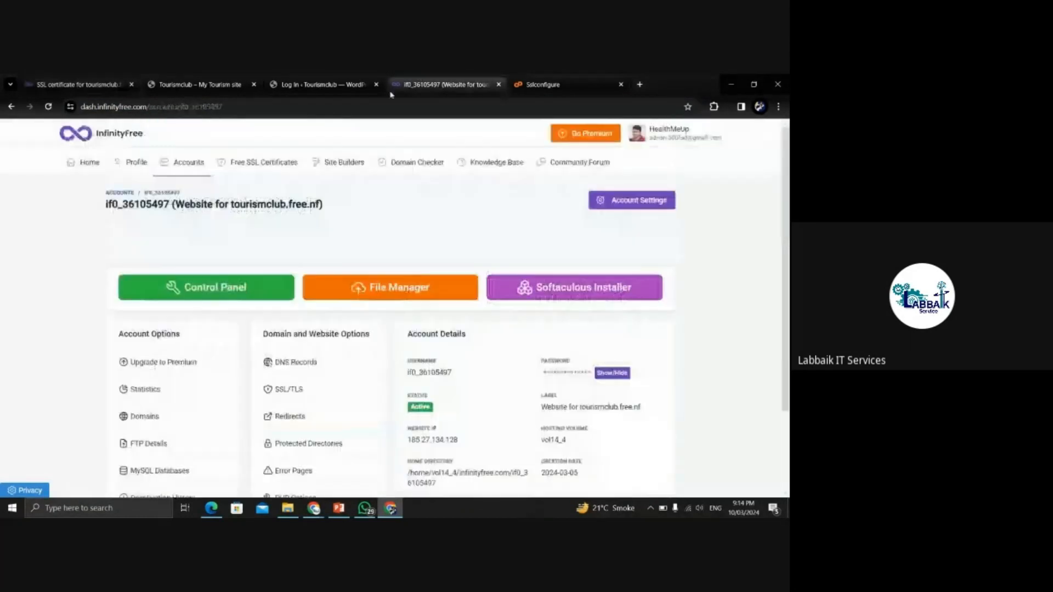
pyautogui.click(572, 77)
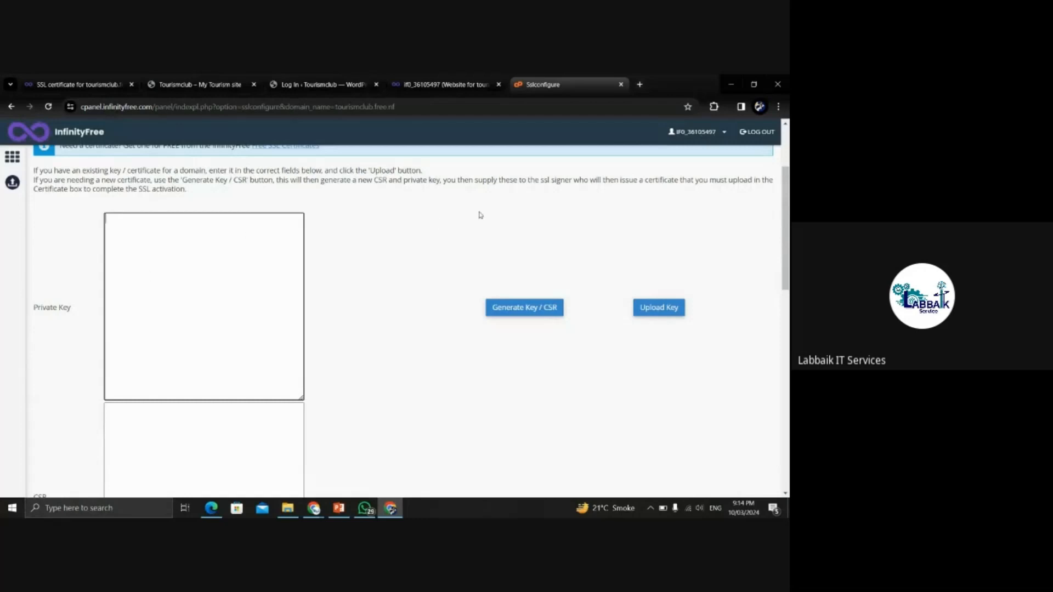
# - Examine the CSR and Certificate fields further down the SSL configuration form
pyautogui.moveTo(785, 217); pyautogui.dragTo(786, 322)
pyautogui.scroll(3, 788, 321)
pyautogui.click(261, 275)
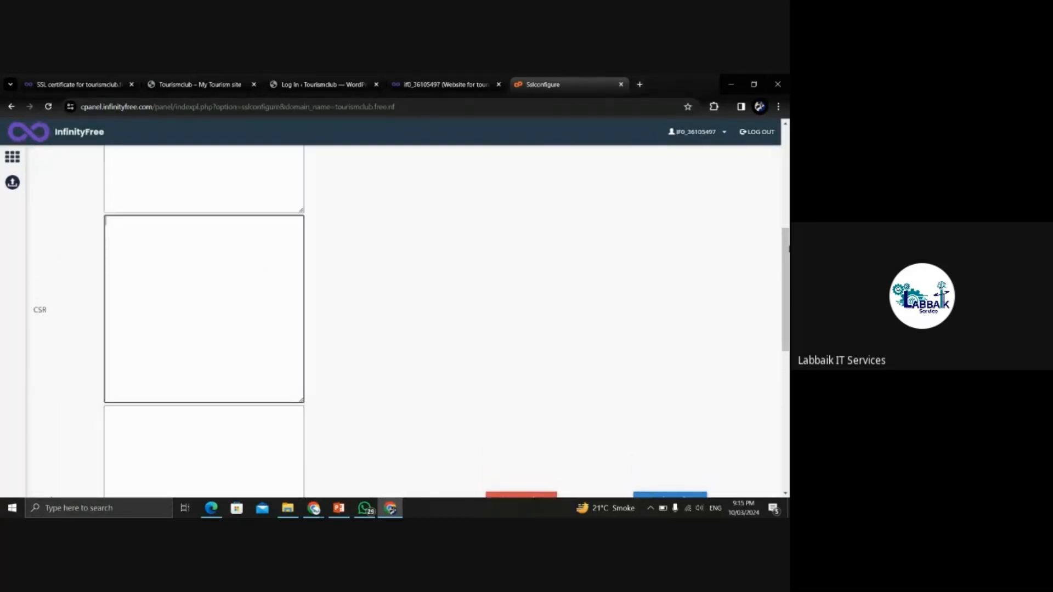
pyautogui.scroll(-3, 463, 294)
pyautogui.click(209, 258)
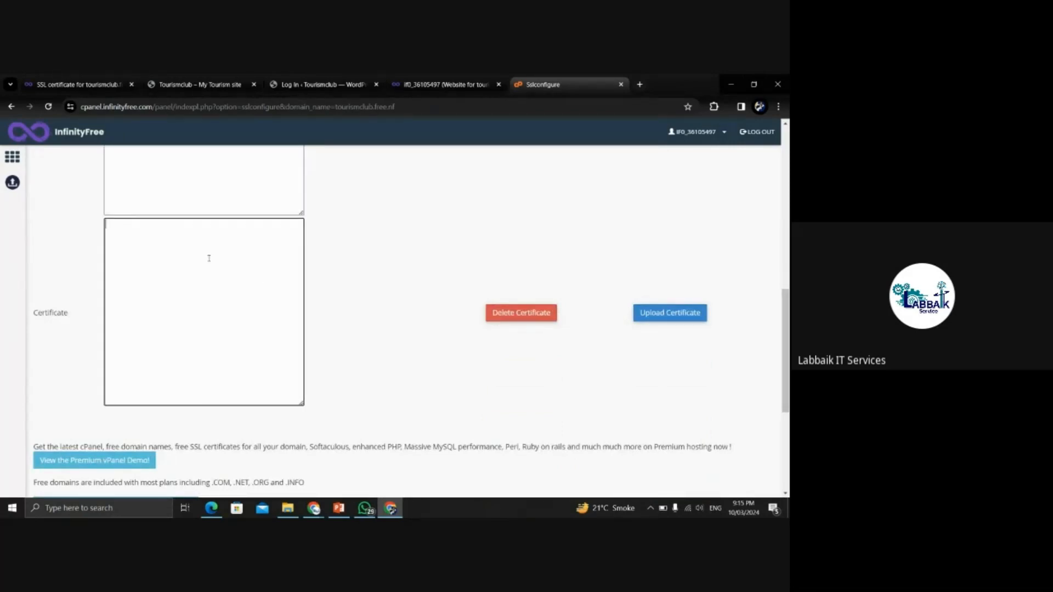
# - Copy the certificate text from the certificate page, paste it into the Certificate field of the SSL configuration form and check it
pyautogui.click(195, 84)
pyautogui.moveTo(77, 84); pyautogui.dragTo(54, 77)
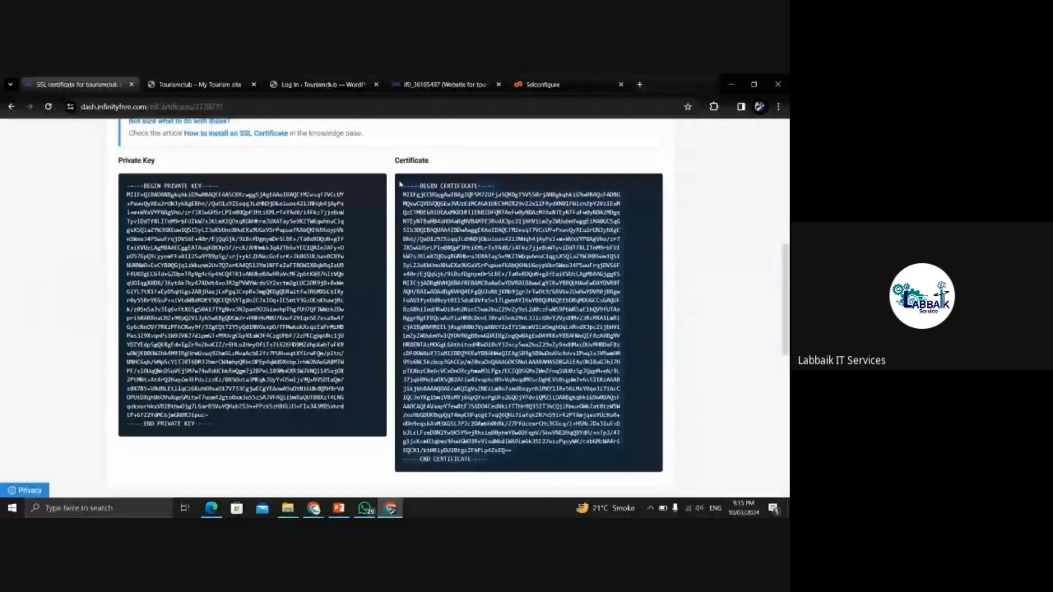
pyautogui.click(543, 85)
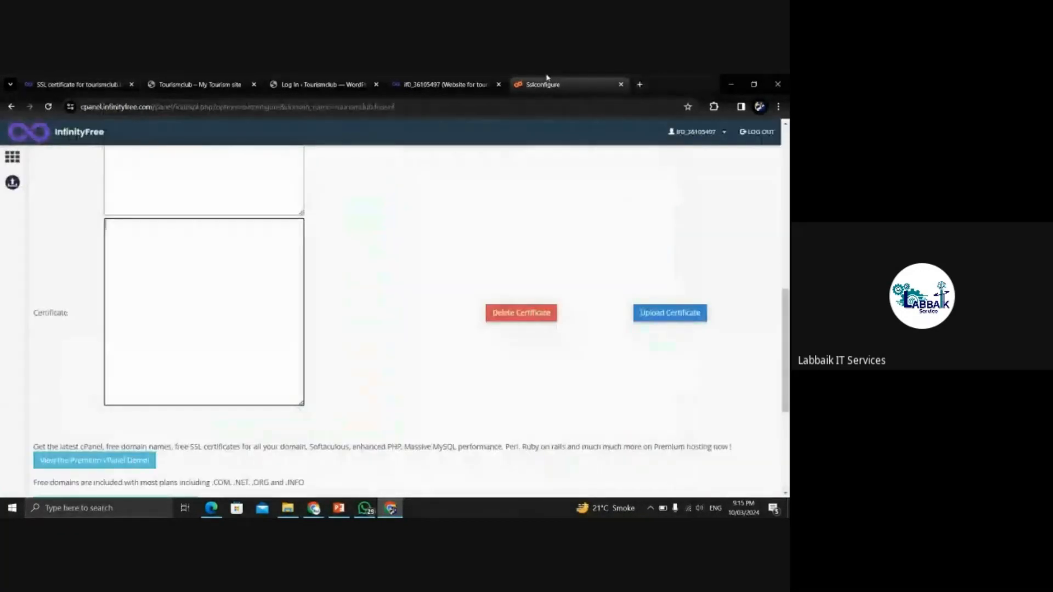
pyautogui.click(153, 284)
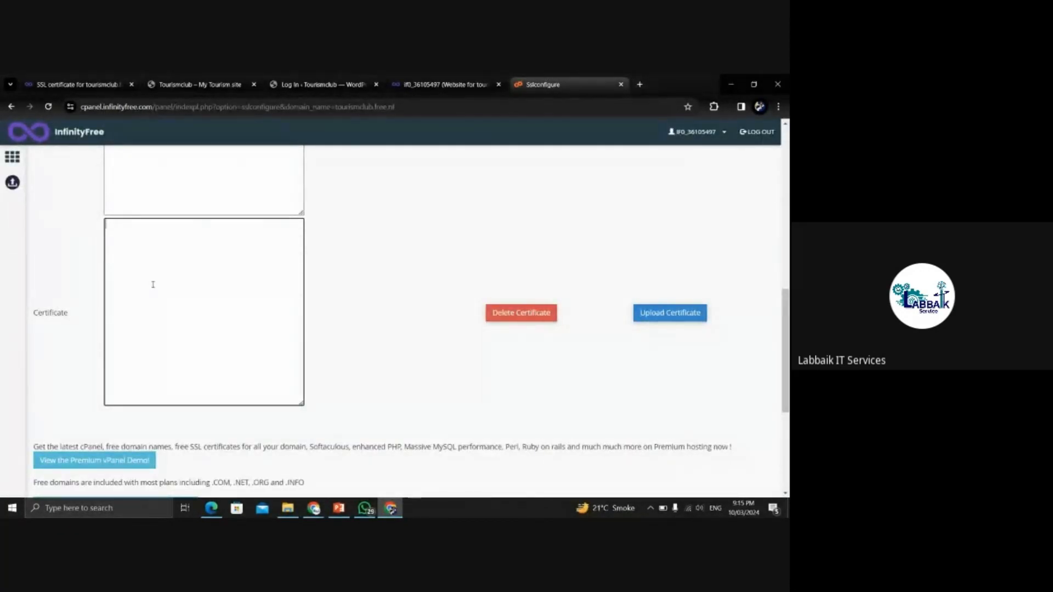
pyautogui.hotkey('ctrl', 'v')
pyautogui.moveTo(299, 340); pyautogui.dragTo(298, 380)
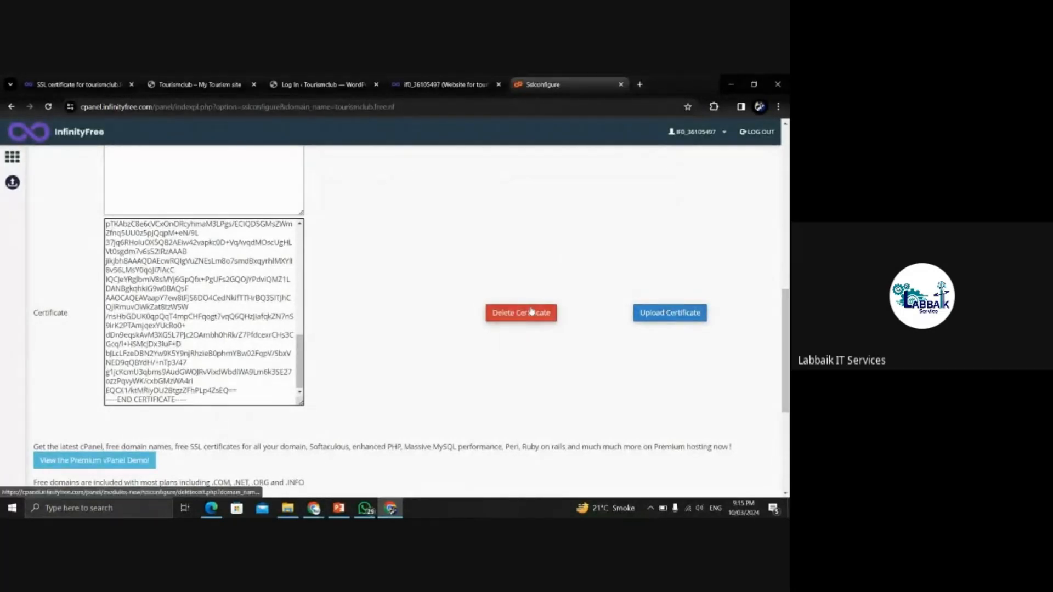
pyautogui.moveTo(299, 352); pyautogui.dragTo(317, 402)
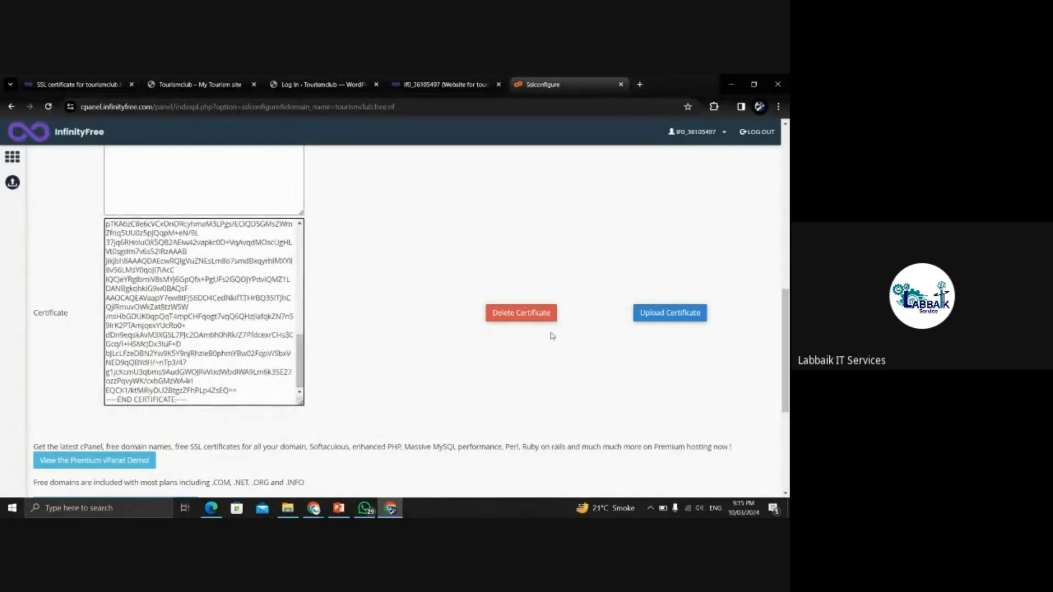
pyautogui.click(502, 314)
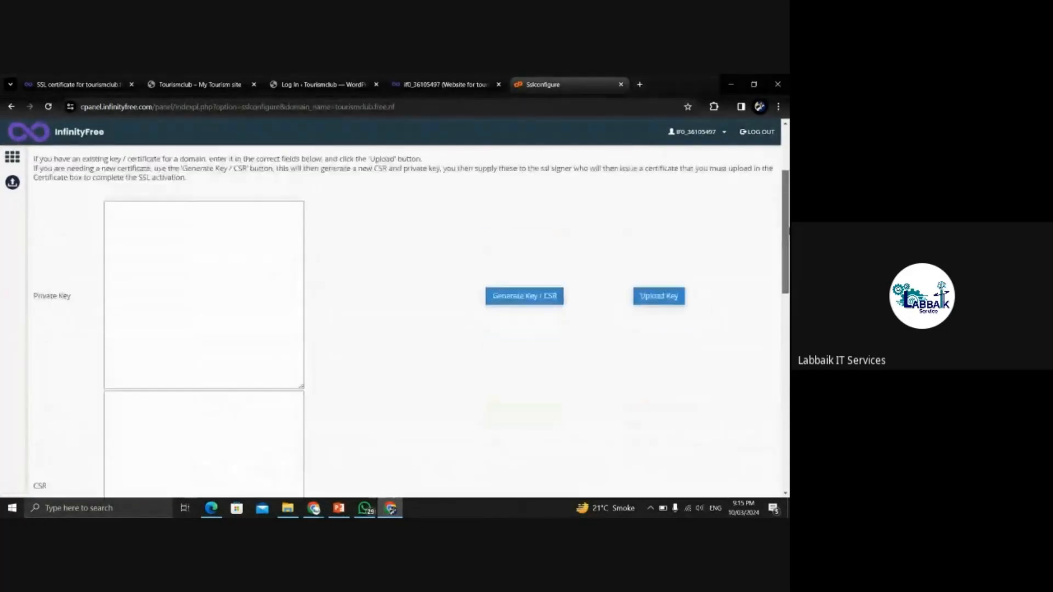
# - Return to the certificate page, hide the private key and certificate text, and install the SSL certificate automatically
pyautogui.click(462, 81)
pyautogui.click(324, 83)
pyautogui.click(194, 80)
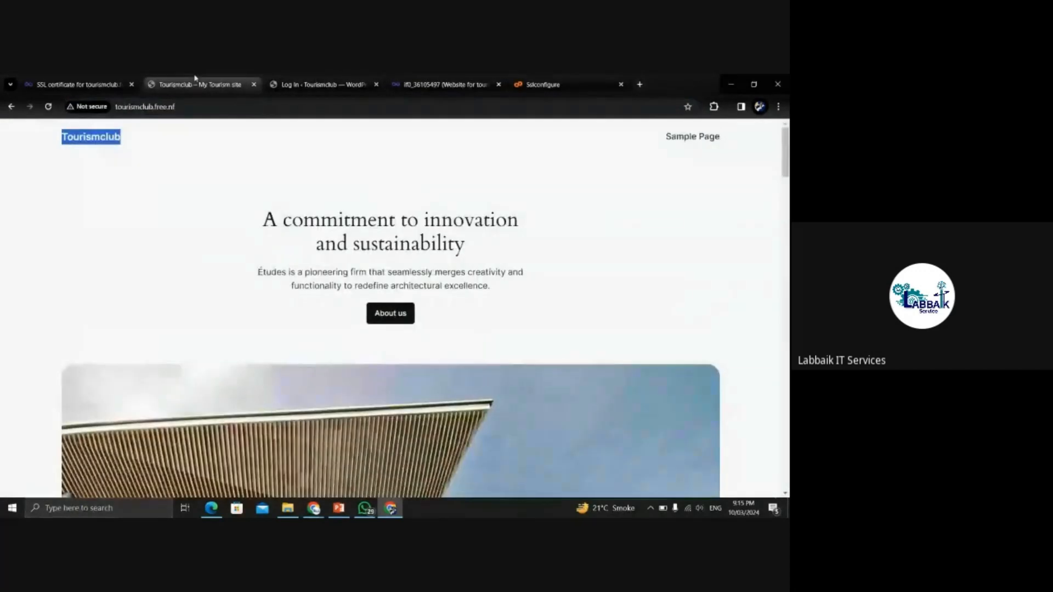
pyautogui.click(75, 81)
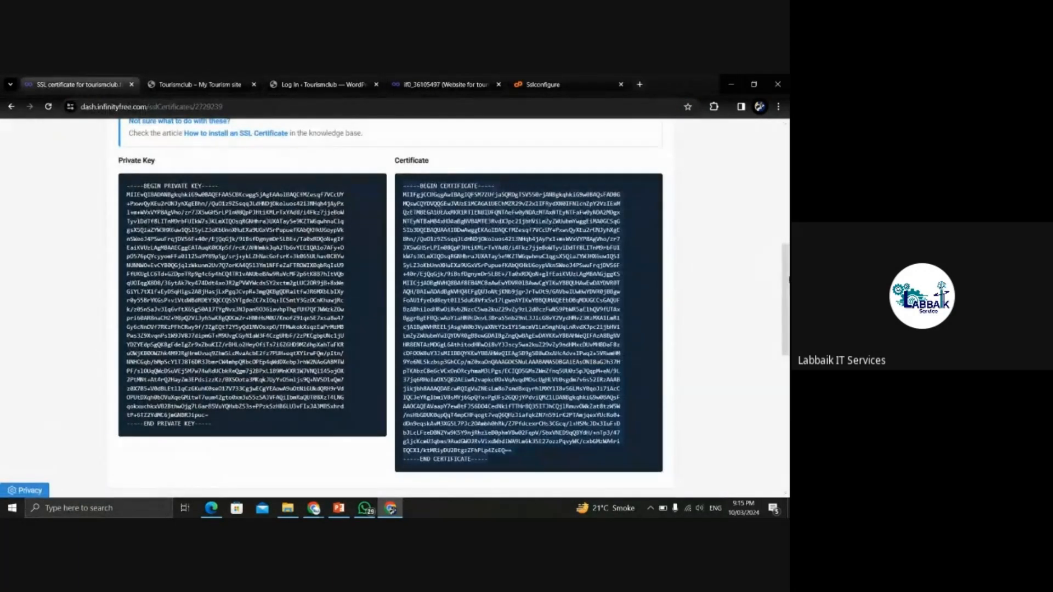
pyautogui.scroll(3, 390, 307)
pyautogui.moveTo(788, 240); pyautogui.dragTo(787, 235)
pyautogui.click(653, 233)
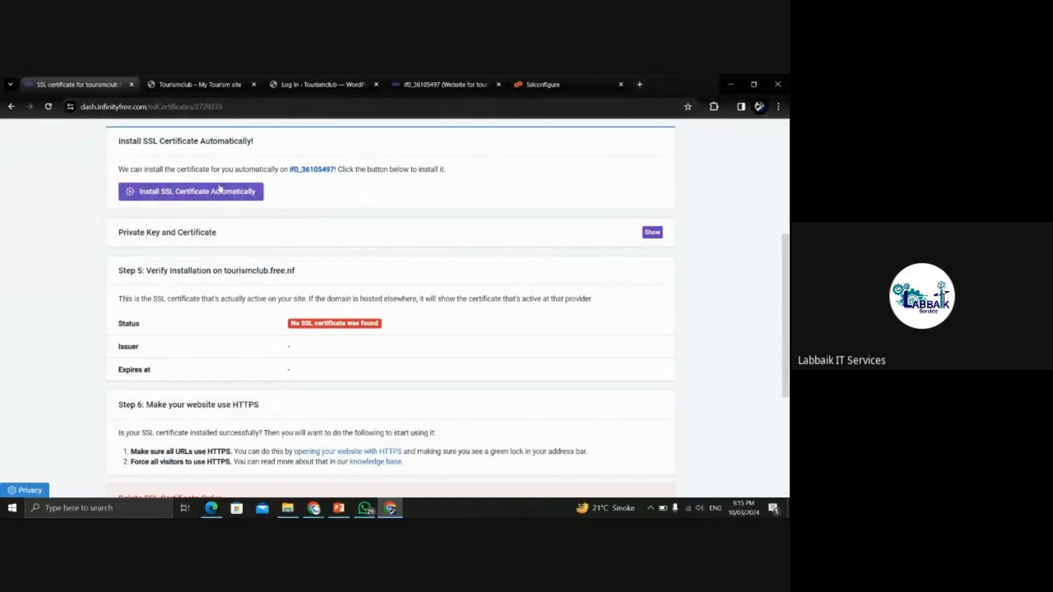
pyautogui.click(176, 196)
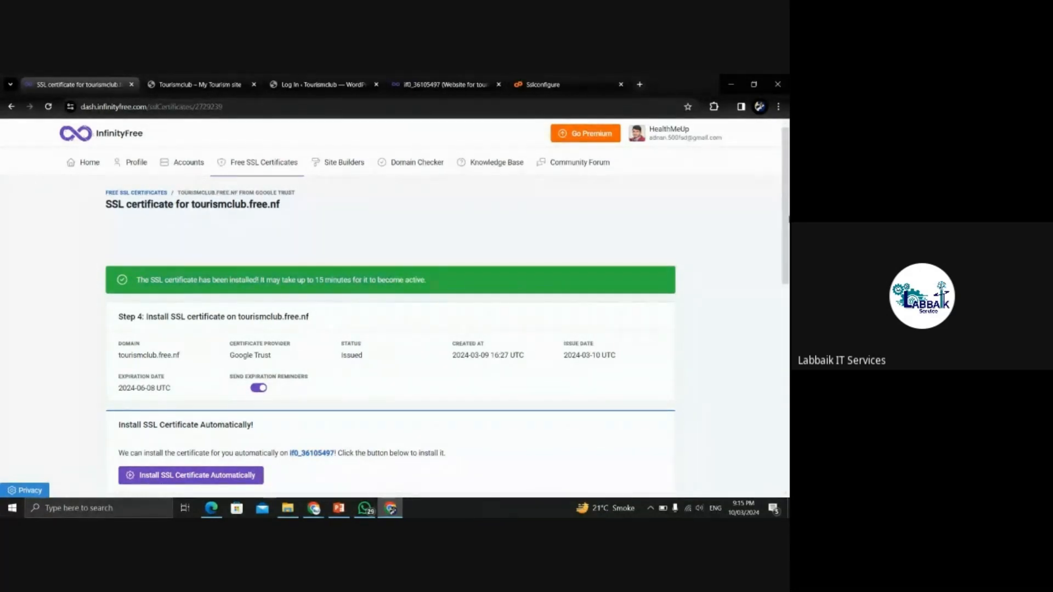
# - Check the installation verification status for tourismclub.free.nf and view the Tourismclub site
pyautogui.moveTo(787, 196); pyautogui.dragTo(789, 345)
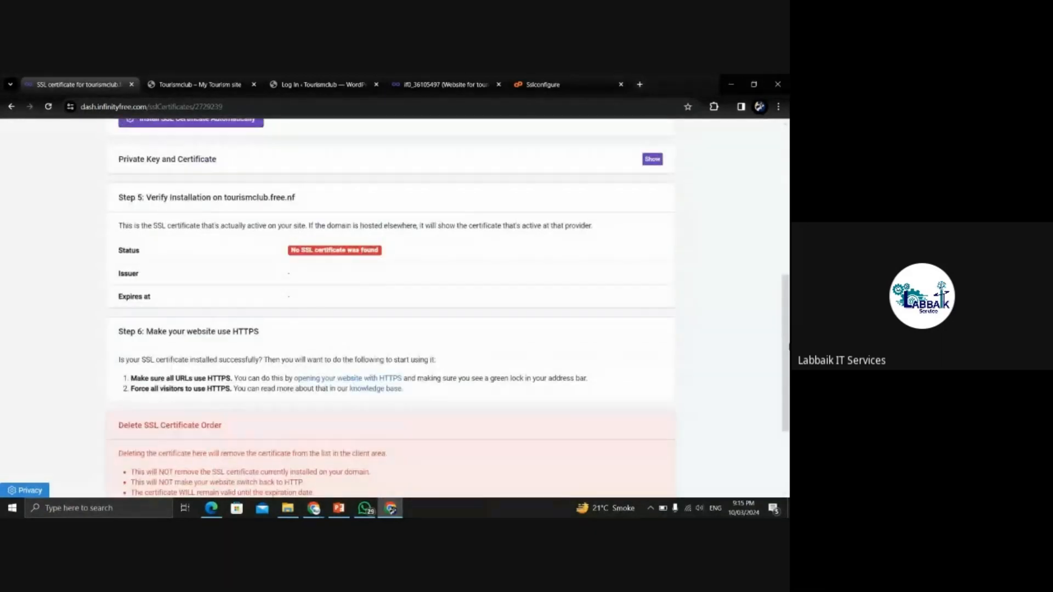
pyautogui.moveTo(160, 260); pyautogui.dragTo(106, 253)
pyautogui.click(164, 78)
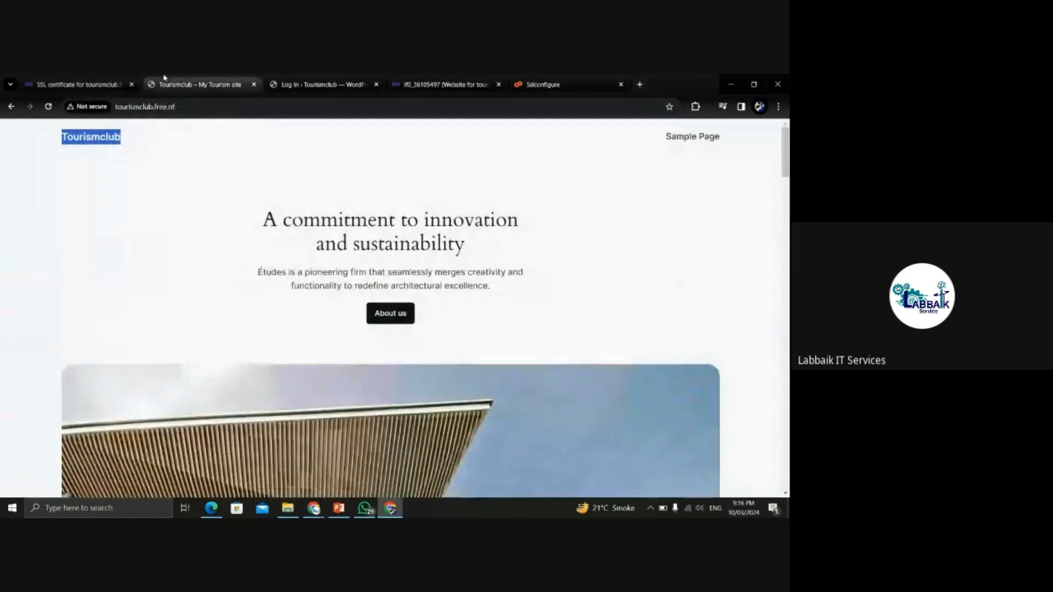
# - Close the SSL configuration page and the InfinityFree account page, keeping the certificate page and the two Tourismclub pages open
pyautogui.click(76, 77)
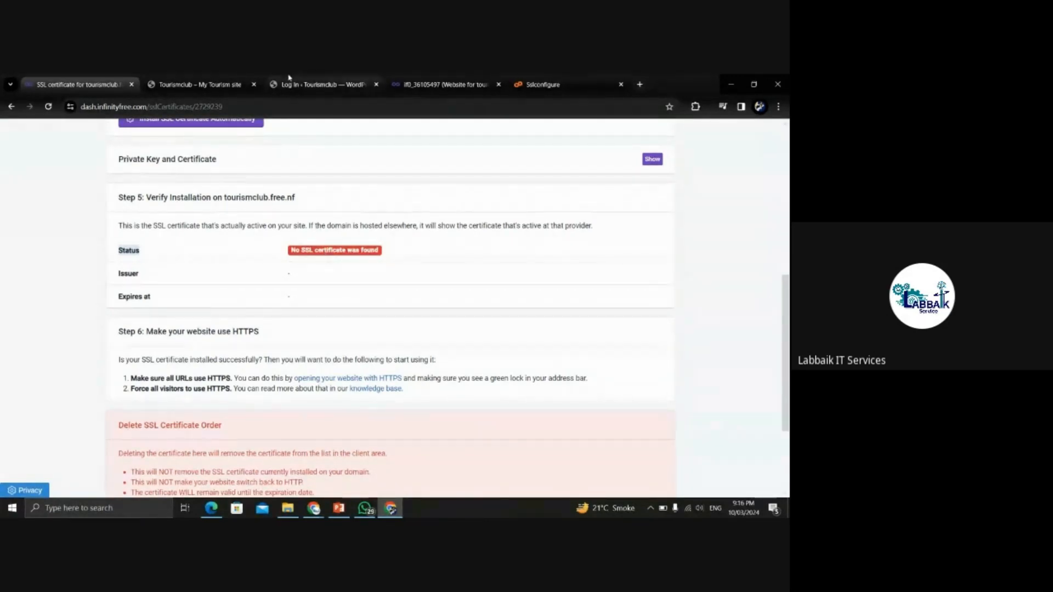
pyautogui.click(491, 79)
pyautogui.click(546, 80)
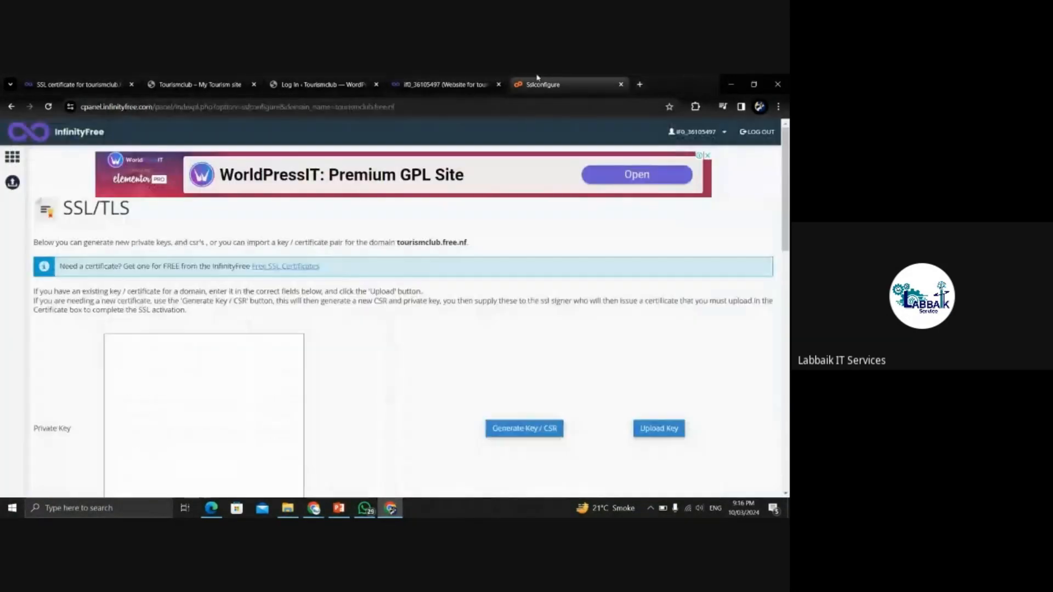
pyautogui.click(622, 86)
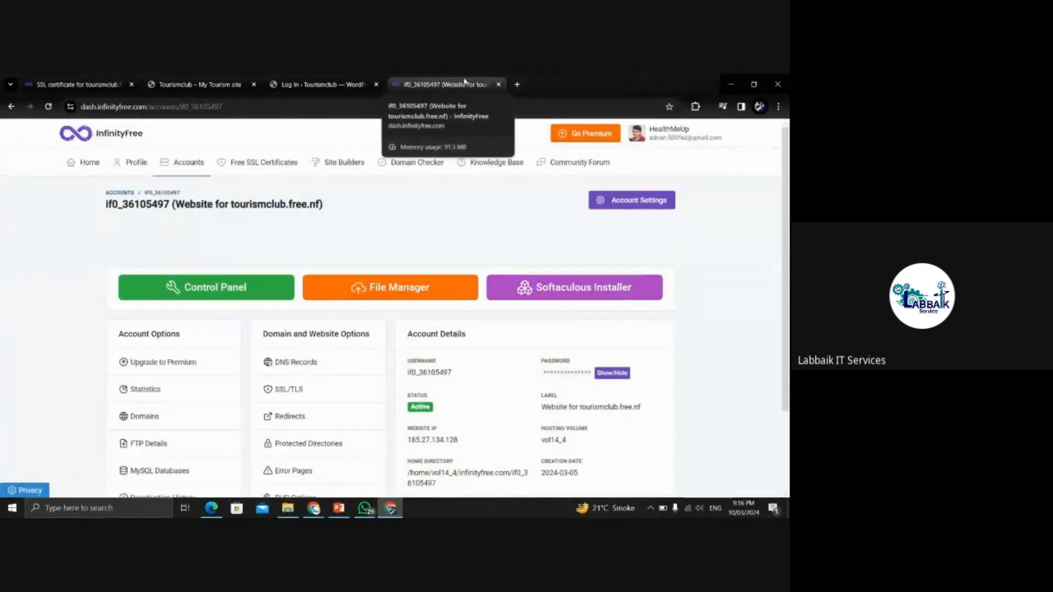
pyautogui.click(324, 85)
pyautogui.click(447, 82)
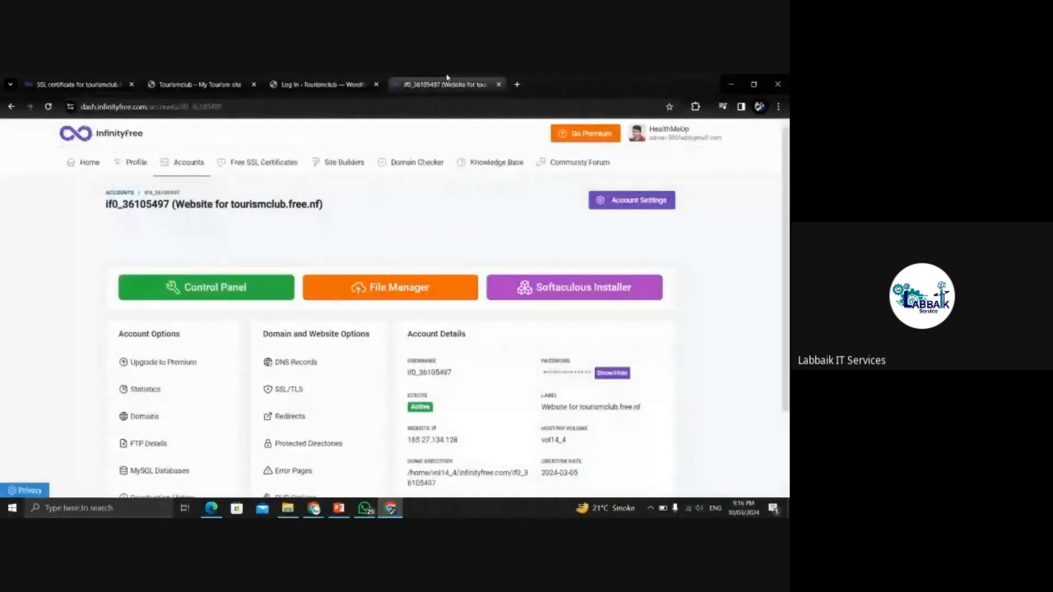
pyautogui.click(498, 85)
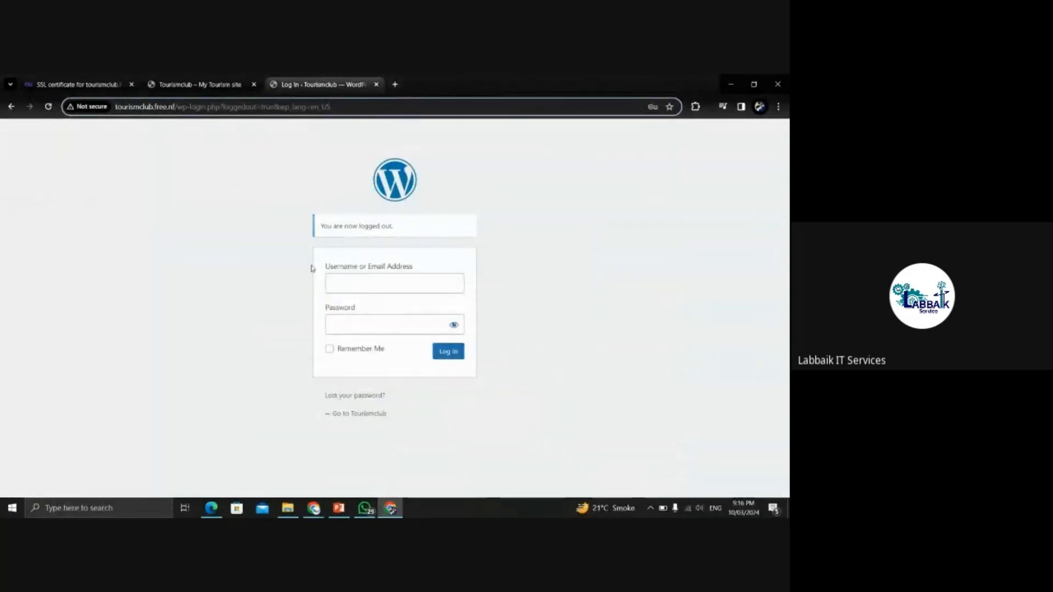
# - Log in to the Tourismclub WordPress admin with the saved username and account password
pyautogui.click(200, 85)
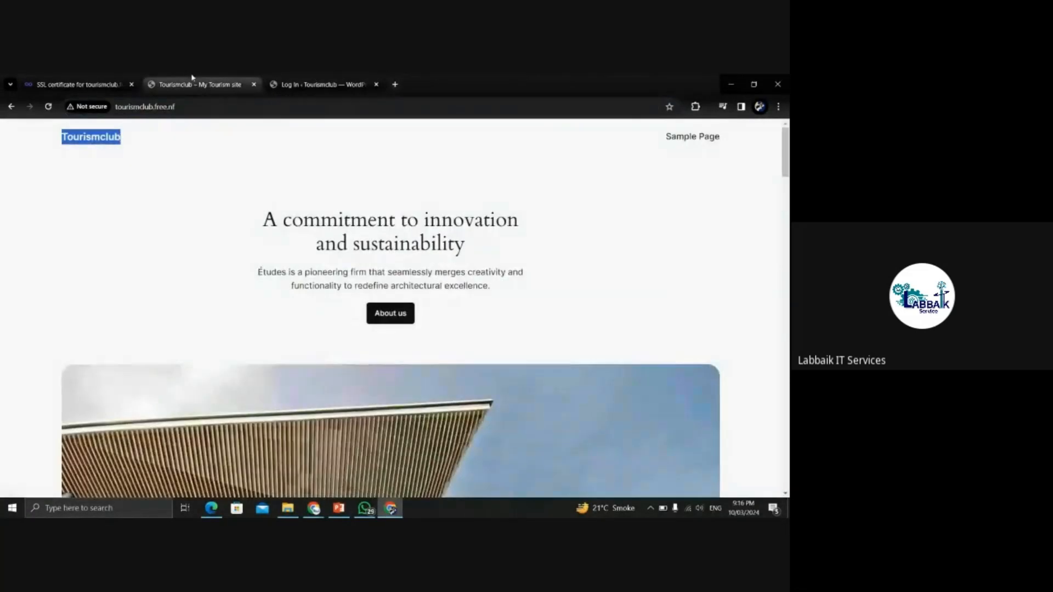
pyautogui.click(207, 112)
pyautogui.click(310, 84)
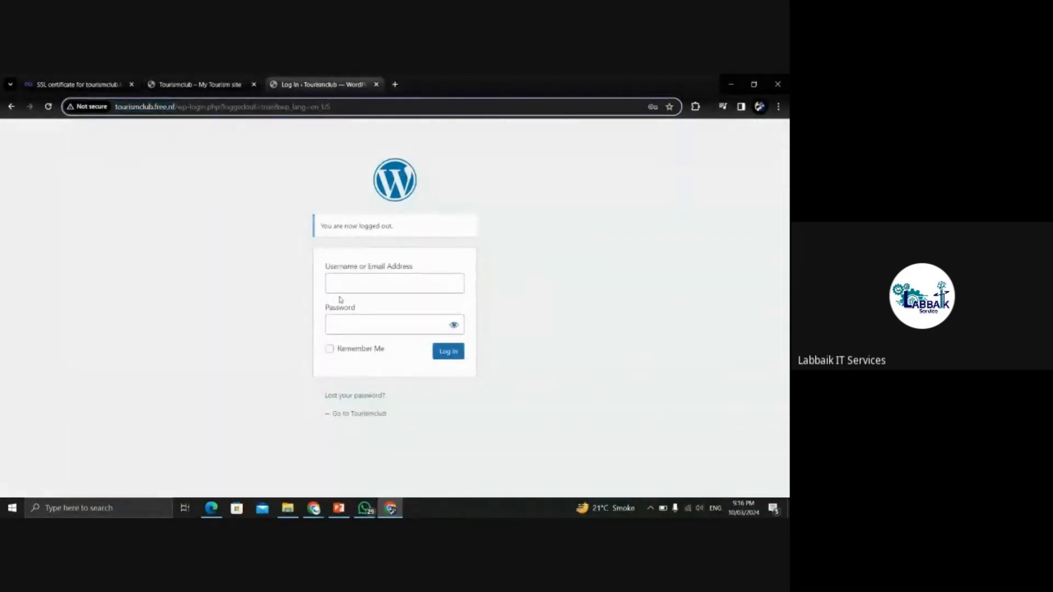
pyautogui.click(365, 285)
pyautogui.click(395, 314)
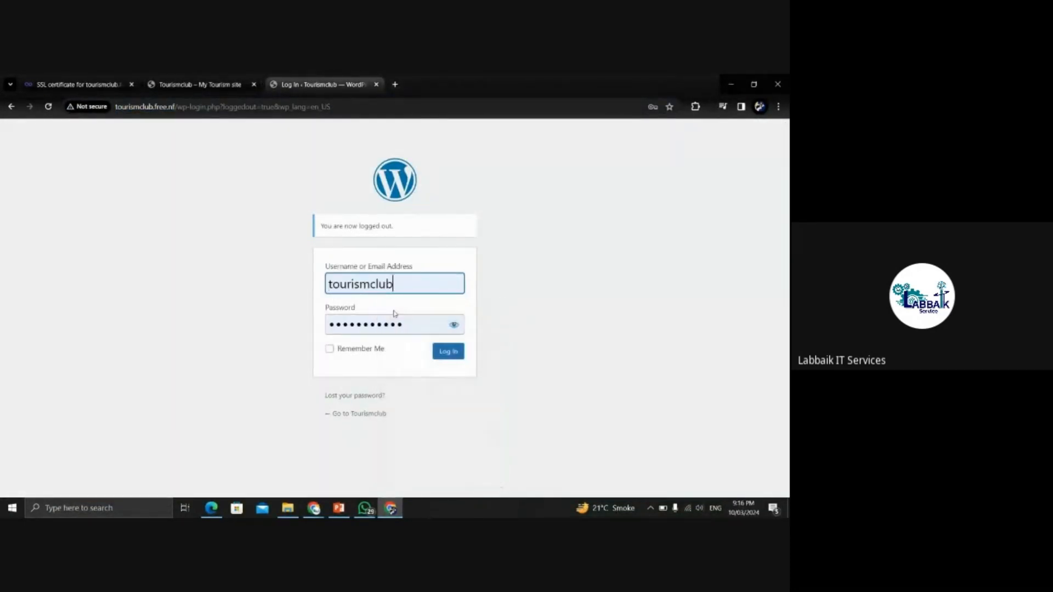
pyautogui.click(452, 359)
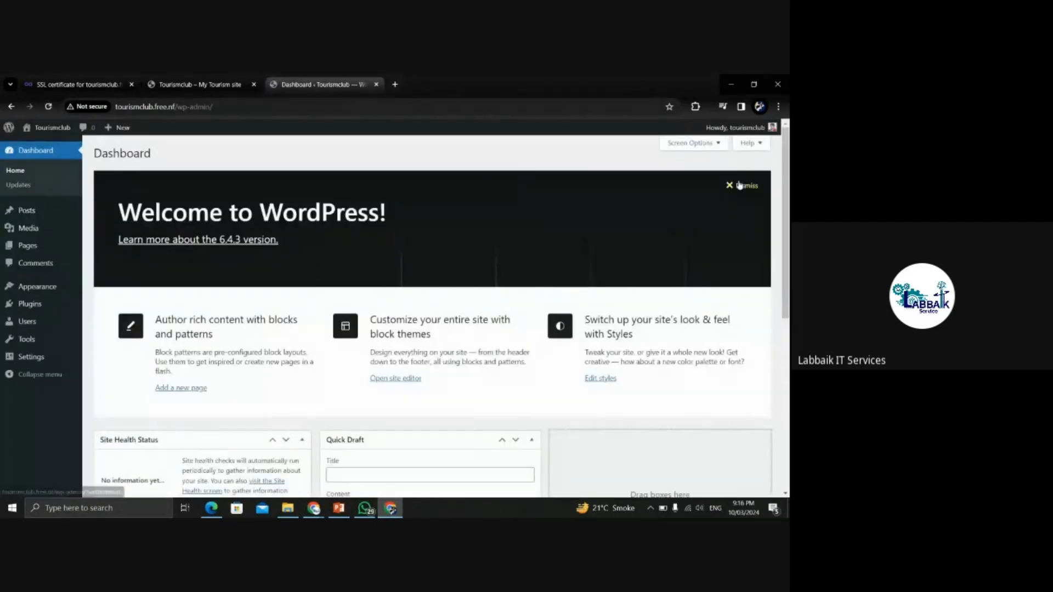
# - Dismiss the Welcome to WordPress panel and look over the remaining dashboard boxes
pyautogui.click(739, 185)
pyautogui.scroll(-3, 739, 186)
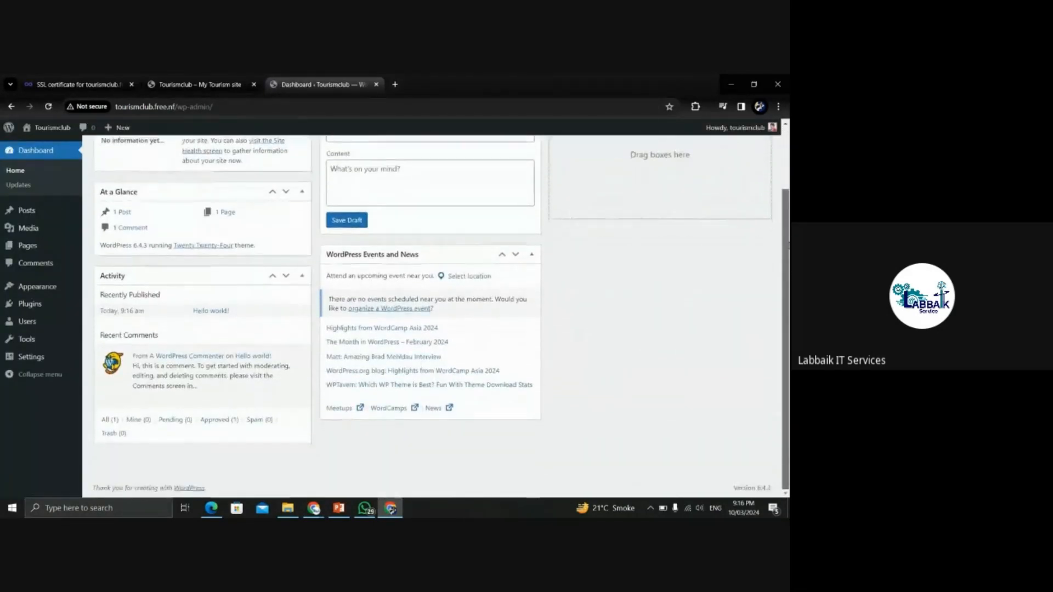
pyautogui.scroll(2, 433, 315)
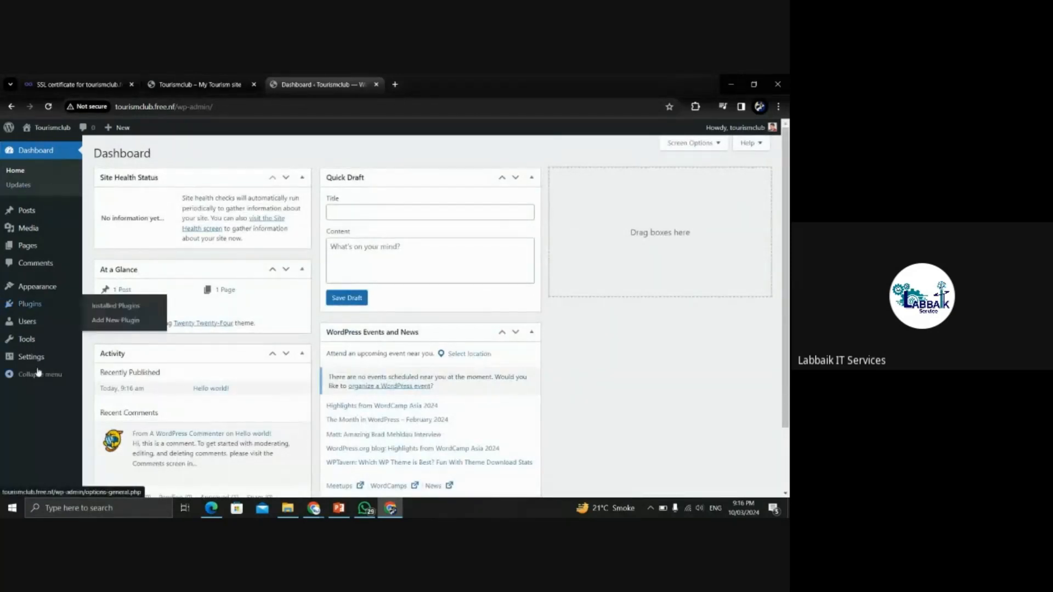
pyautogui.moveTo(32, 206)
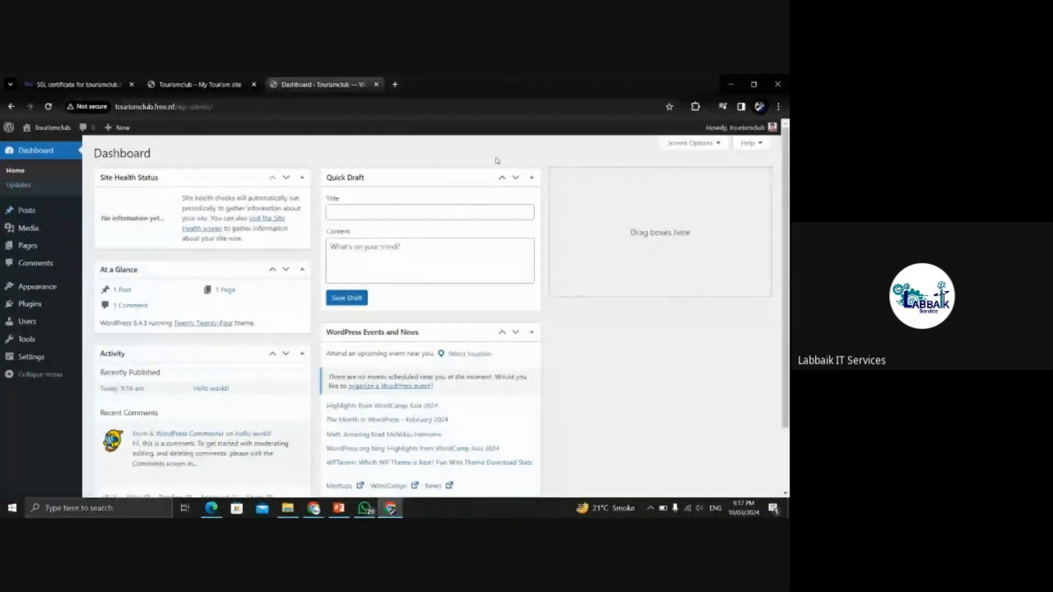
pyautogui.scroll(-1, 498, 161)
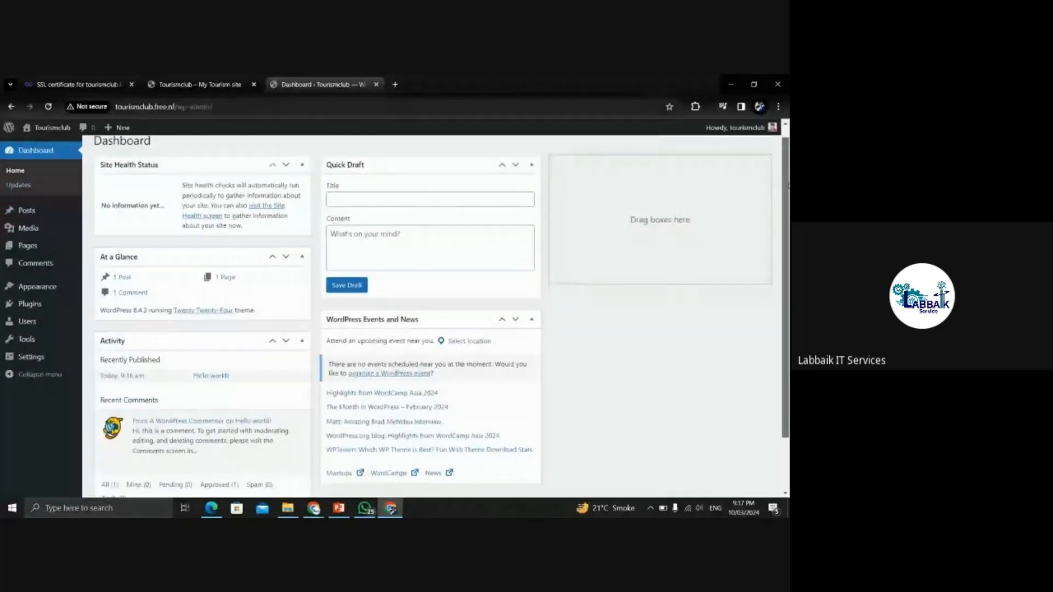
pyautogui.scroll(1, 788, 185)
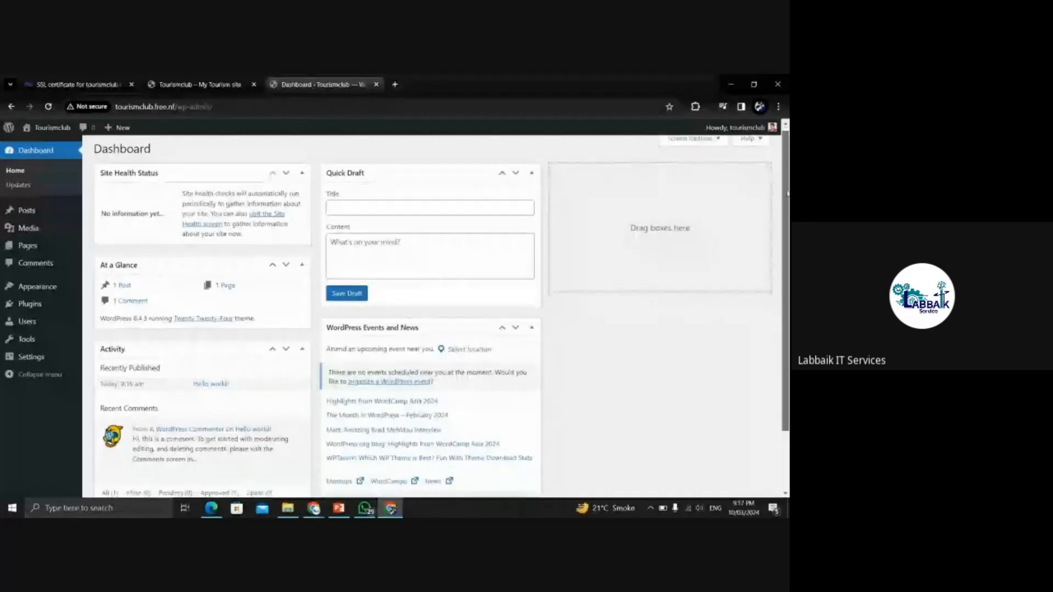
pyautogui.scroll(-6, 788, 312)
pyautogui.scroll(3, 788, 313)
pyautogui.scroll(-3, 788, 313)
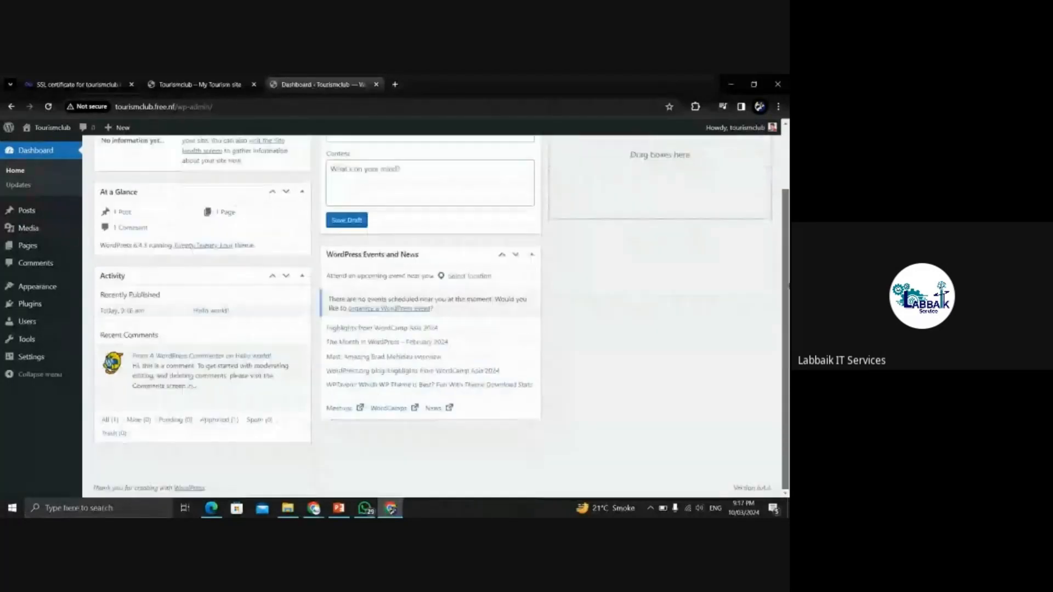
pyautogui.scroll(3, 788, 312)
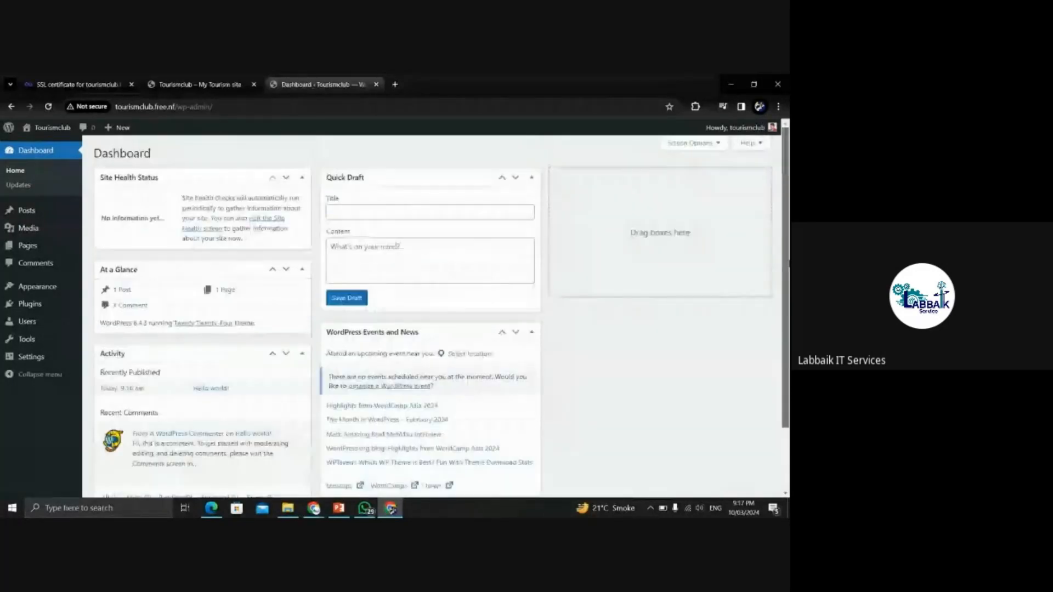
pyautogui.scroll(-3, 411, 456)
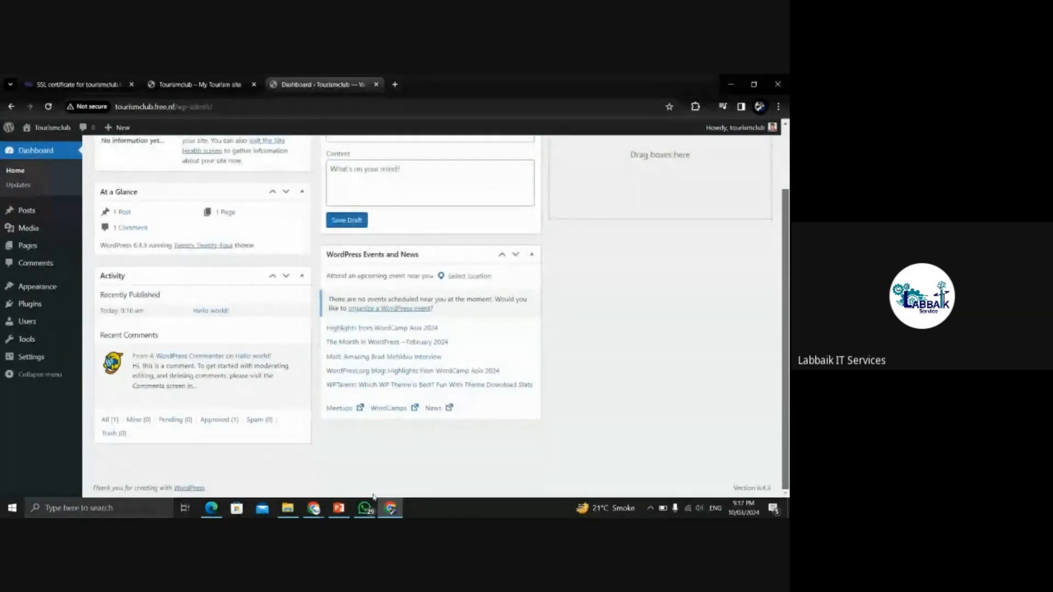
# - Switch to the Google Meet call, admit the waiting participant from the people list and close the list
pyautogui.moveTo(313, 507)
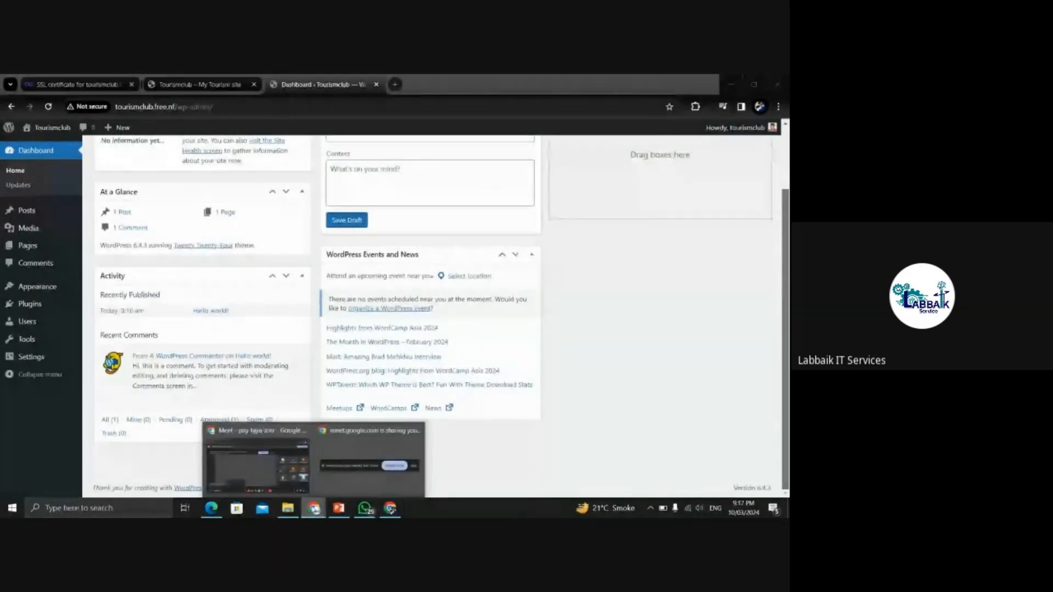
pyautogui.click(286, 467)
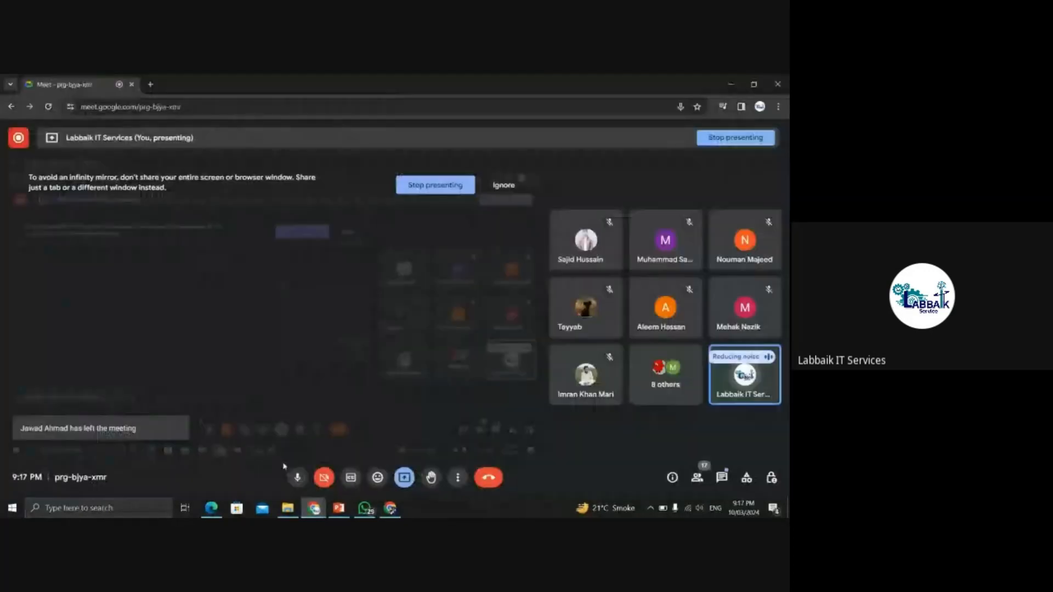
pyautogui.click(722, 478)
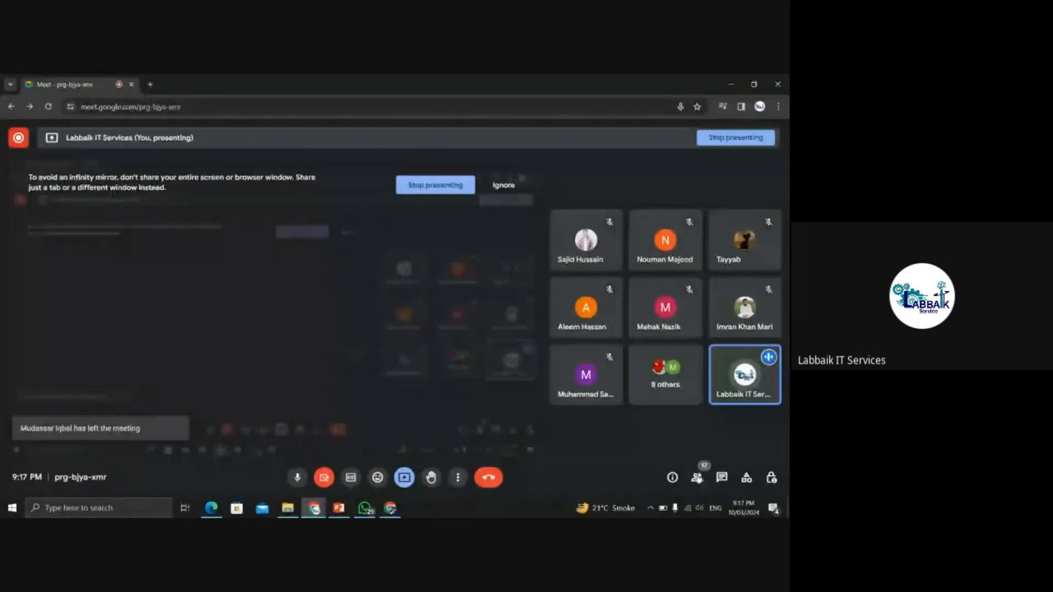
pyautogui.click(697, 478)
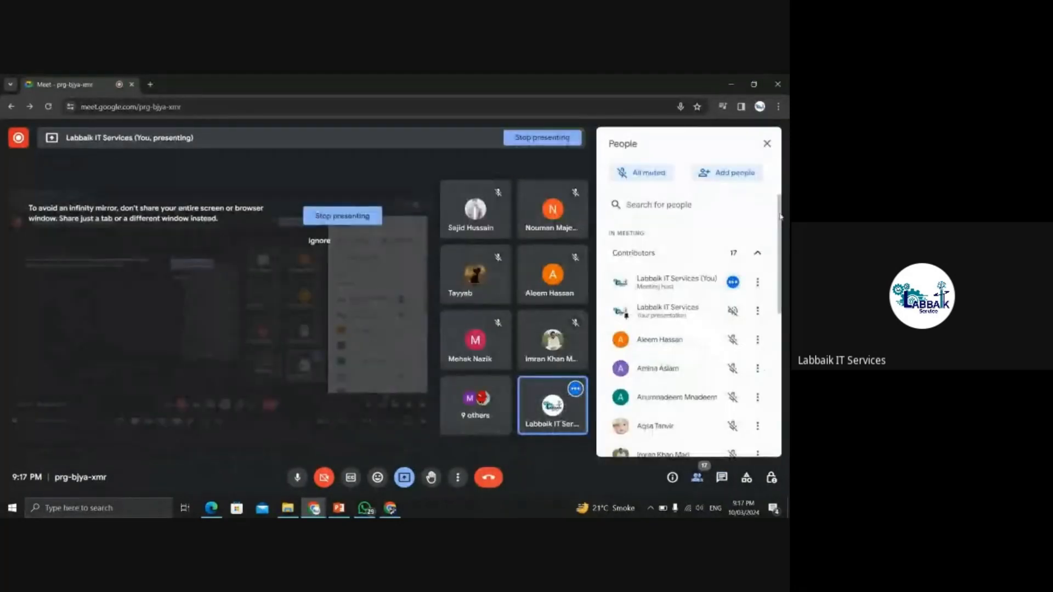
pyautogui.moveTo(781, 218)
pyautogui.mouseDown()
pyautogui.moveTo(786, 371)
pyautogui.moveTo(768, 208)
pyautogui.mouseUp()
pyautogui.click(729, 261)
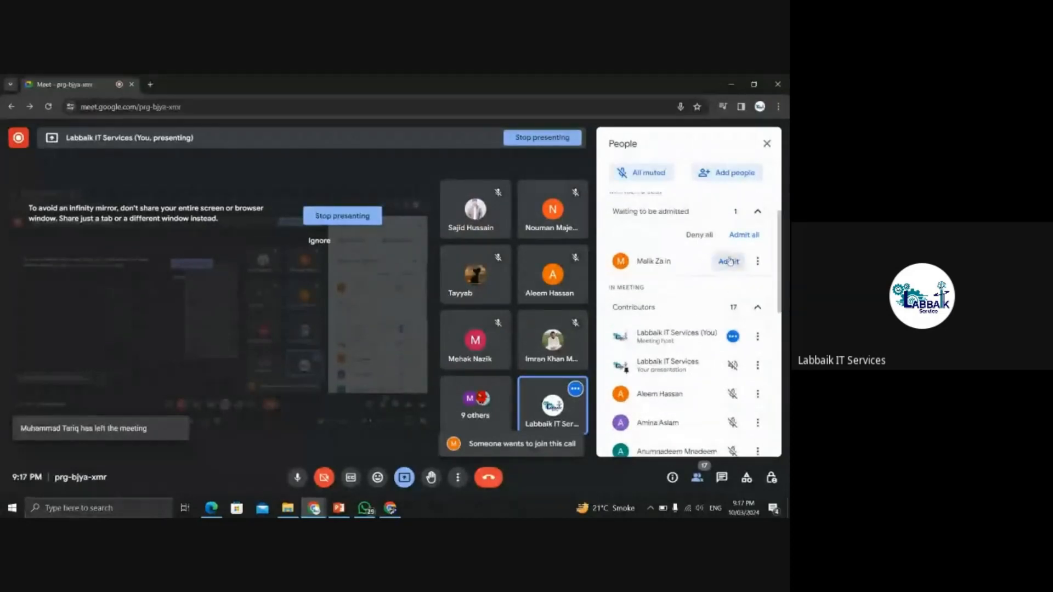
pyautogui.click(768, 152)
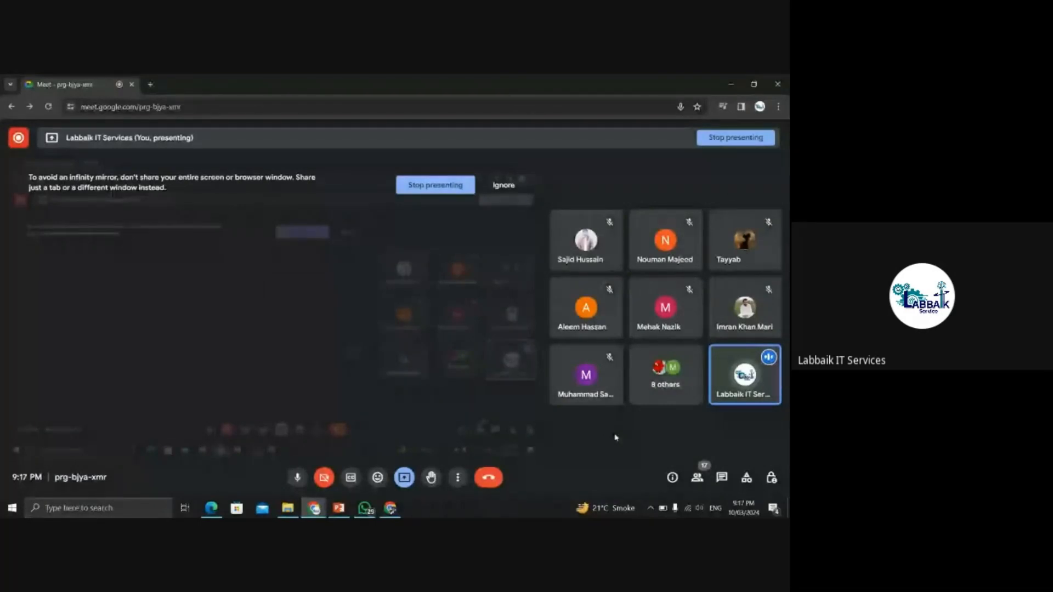
# - Check the meeting's participant list again and return to the WordPress dashboard
pyautogui.click(695, 478)
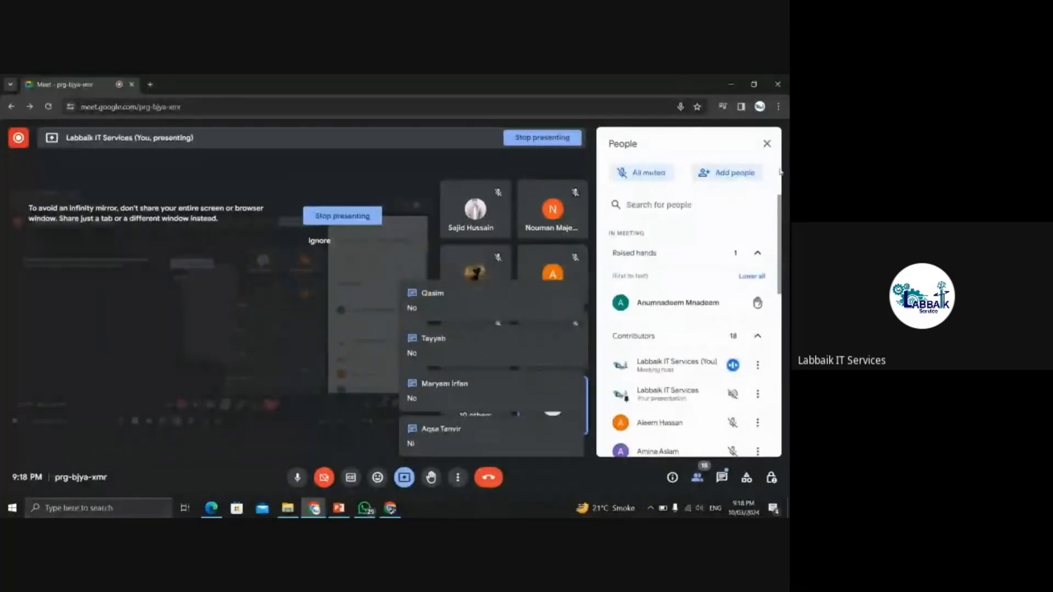
pyautogui.click(767, 143)
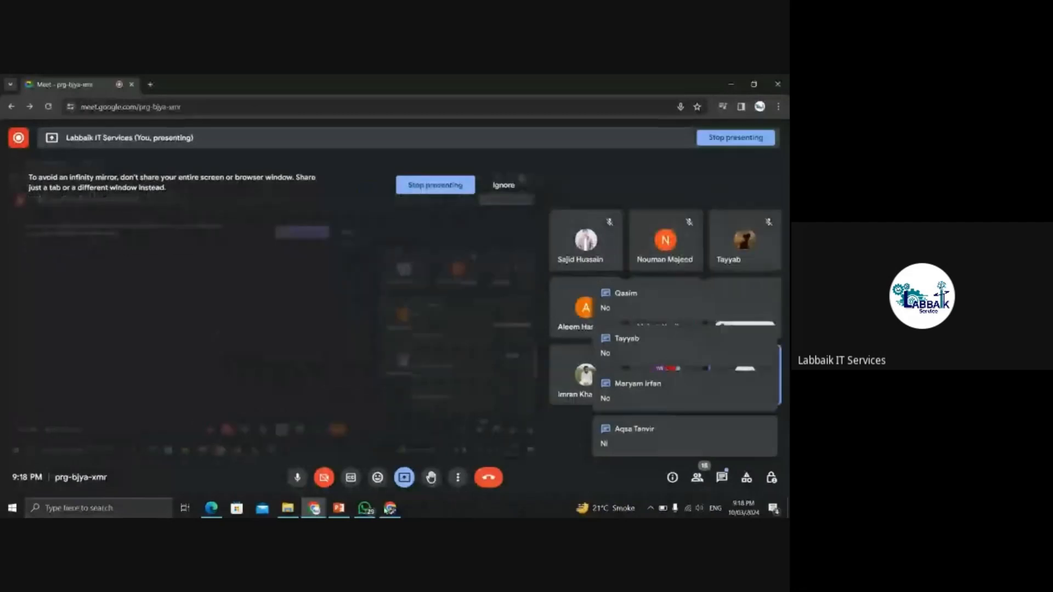
pyautogui.click(387, 510)
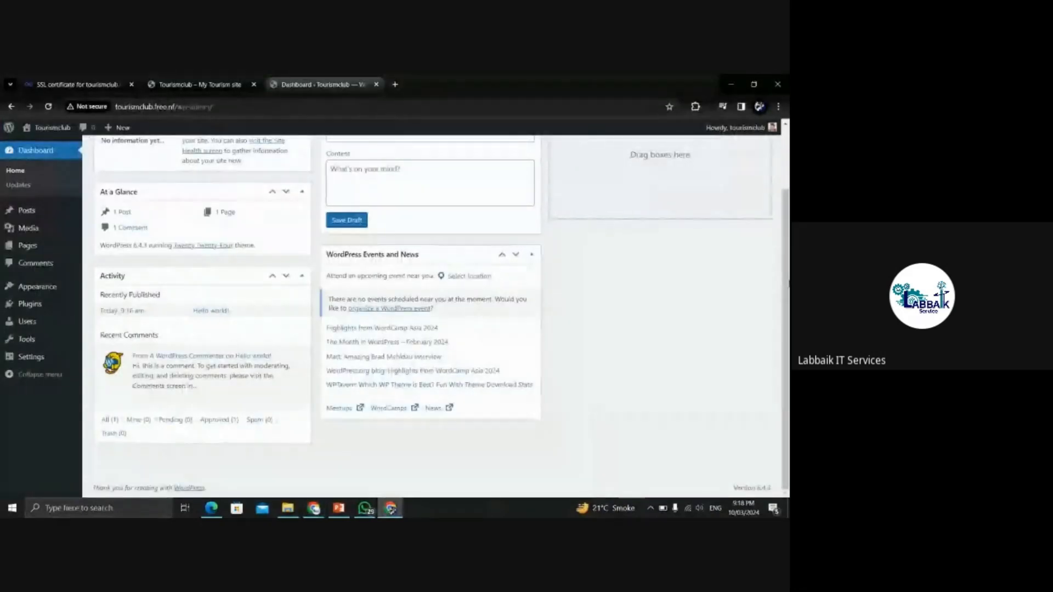
# - Move the Quick Draft and WordPress Events and News boxes into the dashboard's first column
pyautogui.scroll(3, 786, 196)
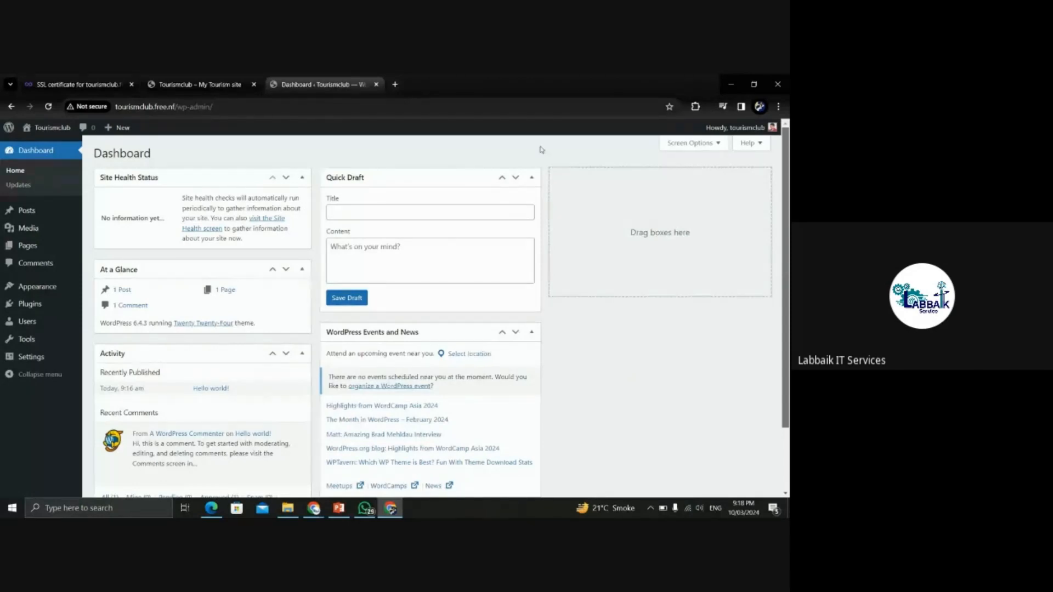
pyautogui.click(502, 177)
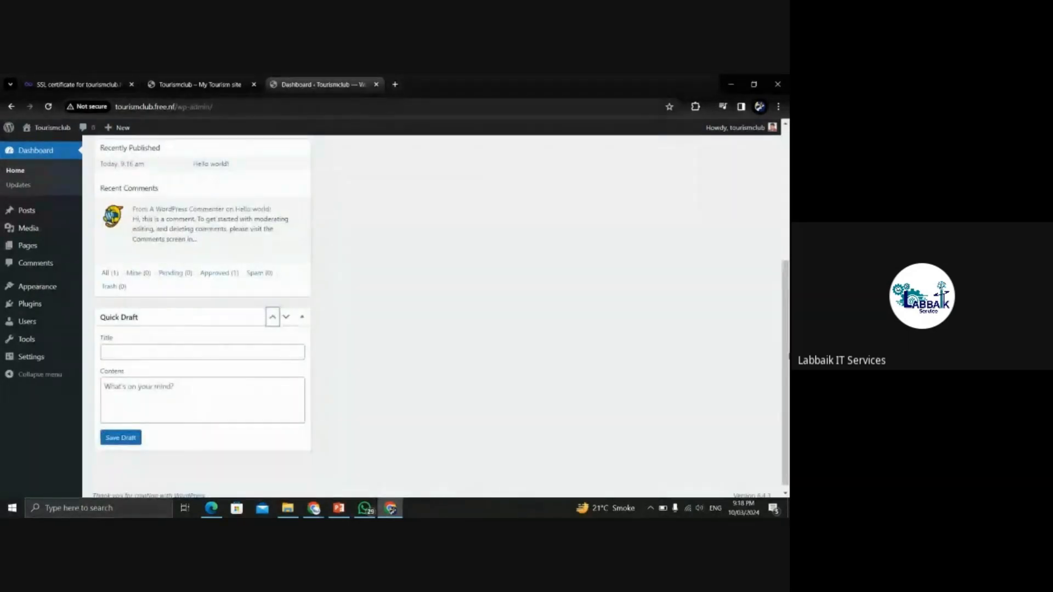
pyautogui.scroll(4, 748, 217)
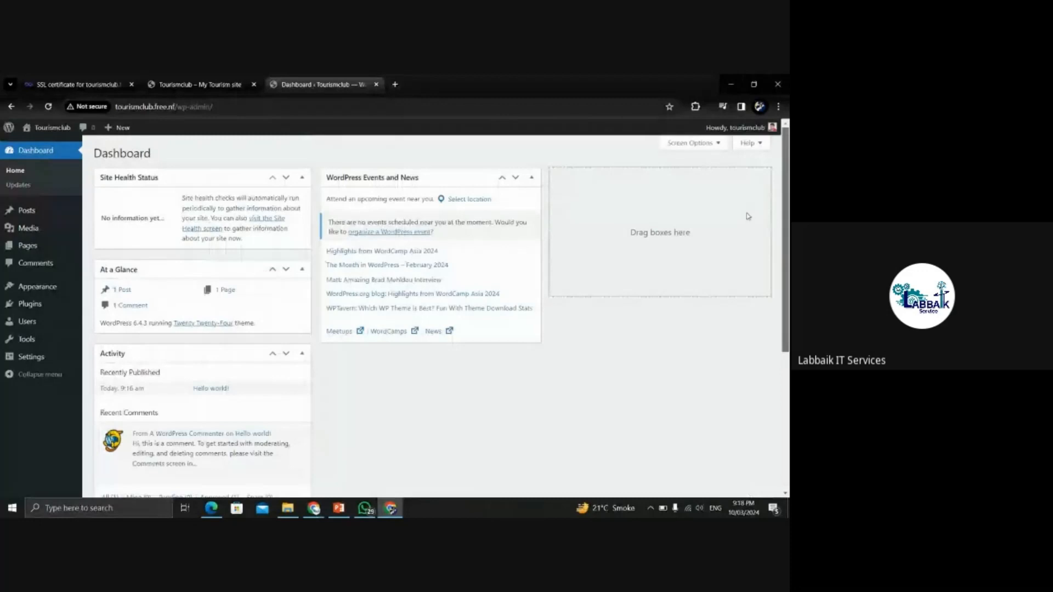
pyautogui.click(502, 178)
pyautogui.moveTo(787, 324); pyautogui.dragTo(788, 149)
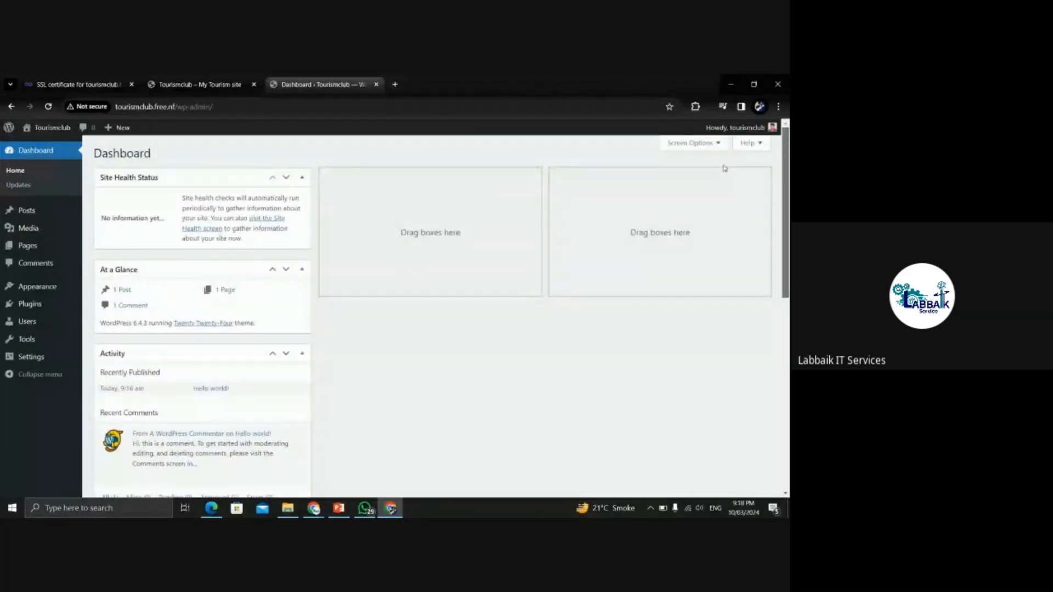
# - Compare the public Tourismclub site with its WordPress dashboard, ending on the dashboard
pyautogui.click(200, 84)
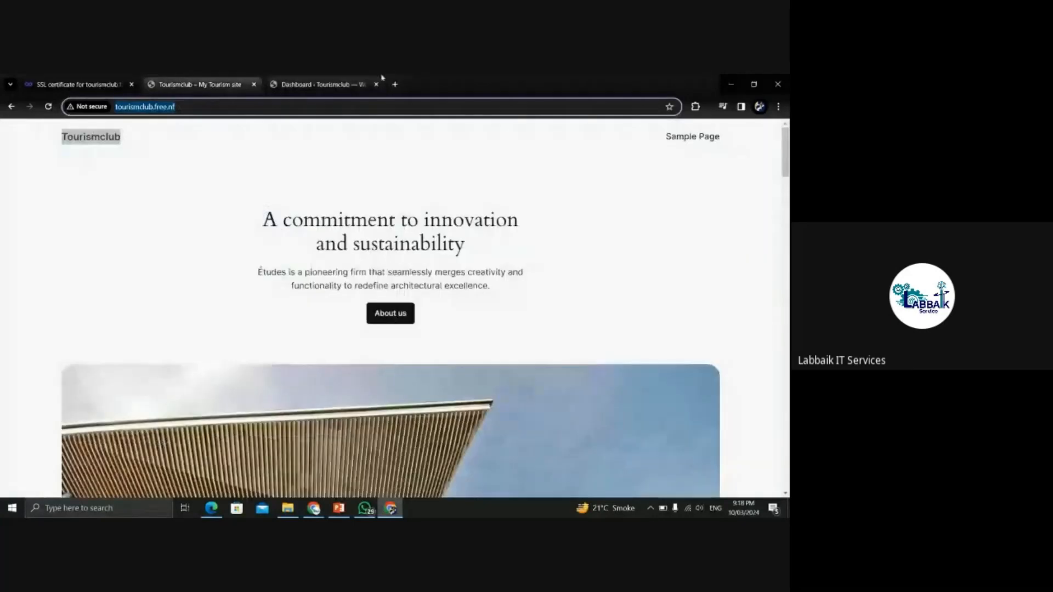
pyautogui.click(318, 80)
pyautogui.click(207, 80)
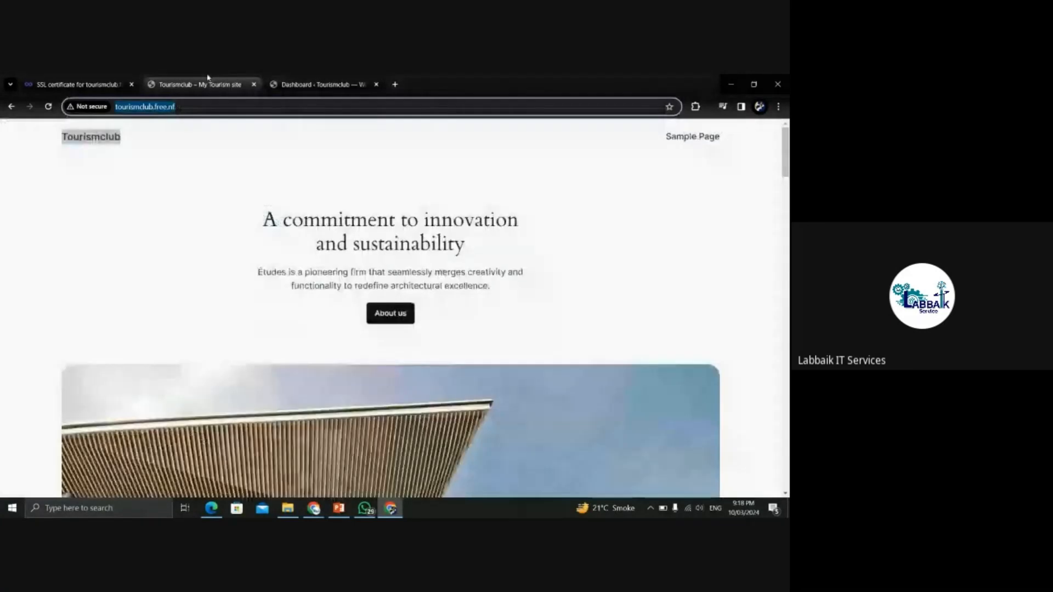
pyautogui.click(310, 79)
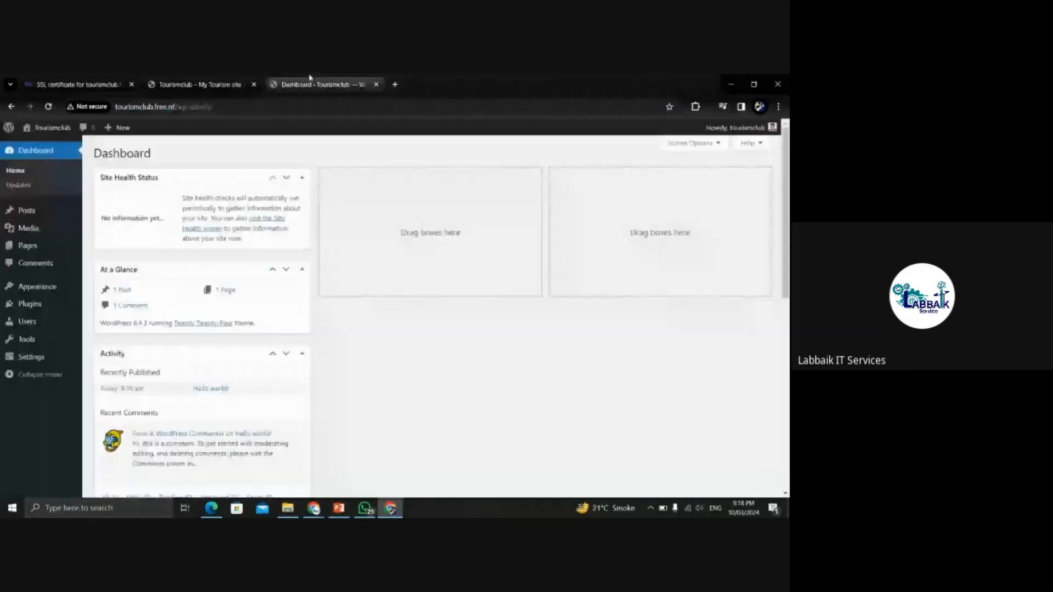
# - Open the site's installed themes and go on to the page for adding a new theme
pyautogui.click(29, 288)
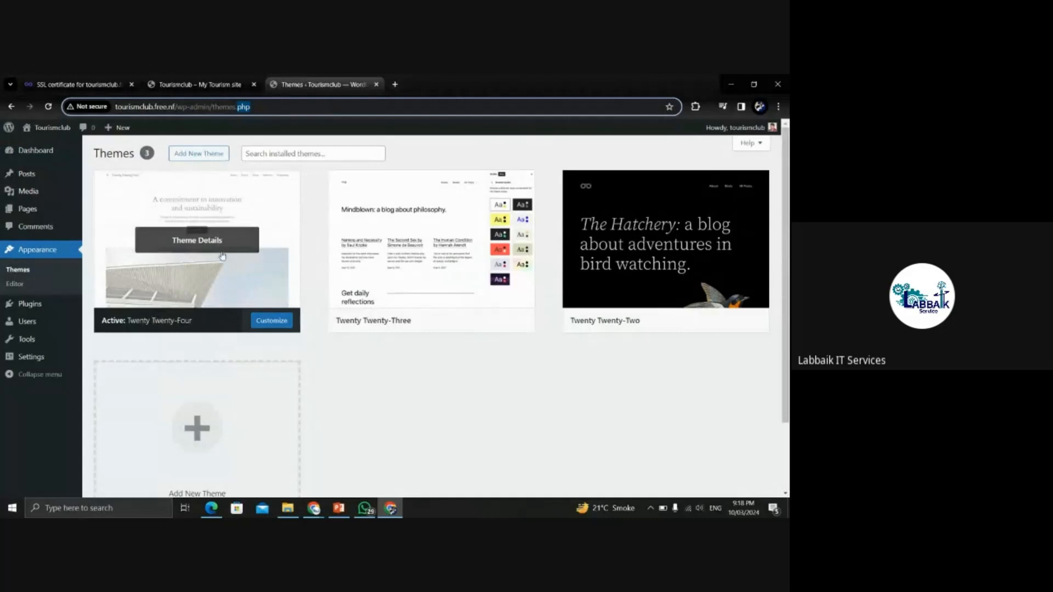
pyautogui.click(199, 153)
pyautogui.click(294, 104)
pyautogui.moveTo(256, 106); pyautogui.dragTo(328, 105)
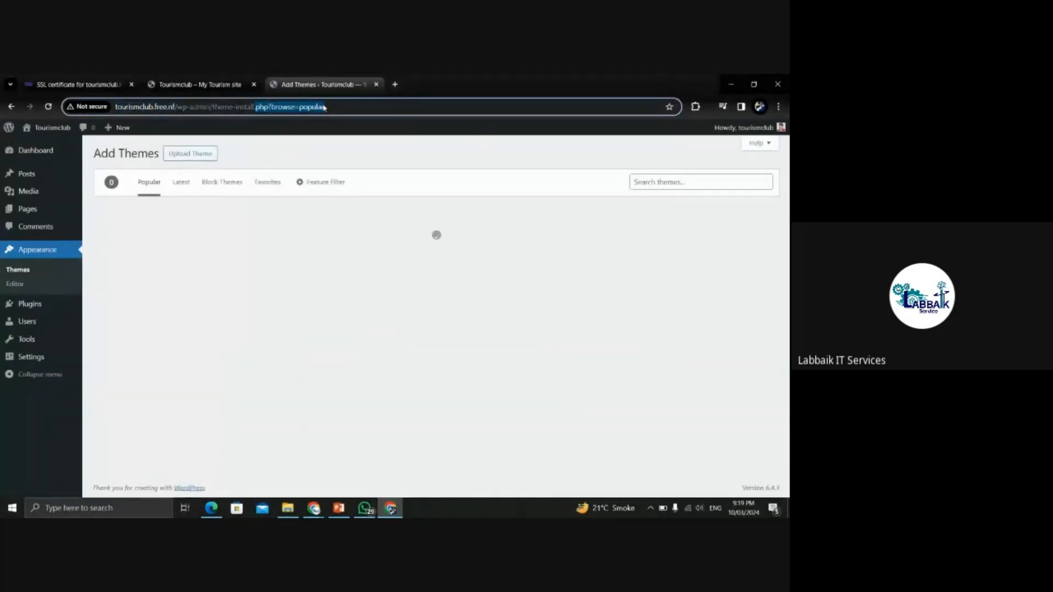
# - Switch to the WordPress course presentation in PowerPoint and review the famous free themes slide, highlighting Astra, OceanWP and GeneratePress
pyautogui.click(344, 105)
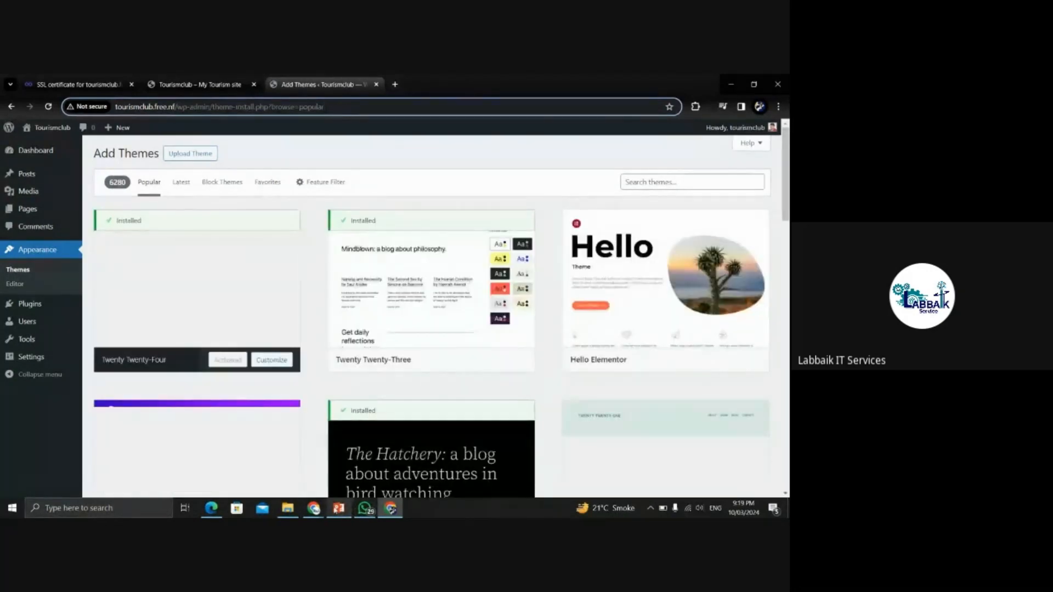
pyautogui.click(339, 508)
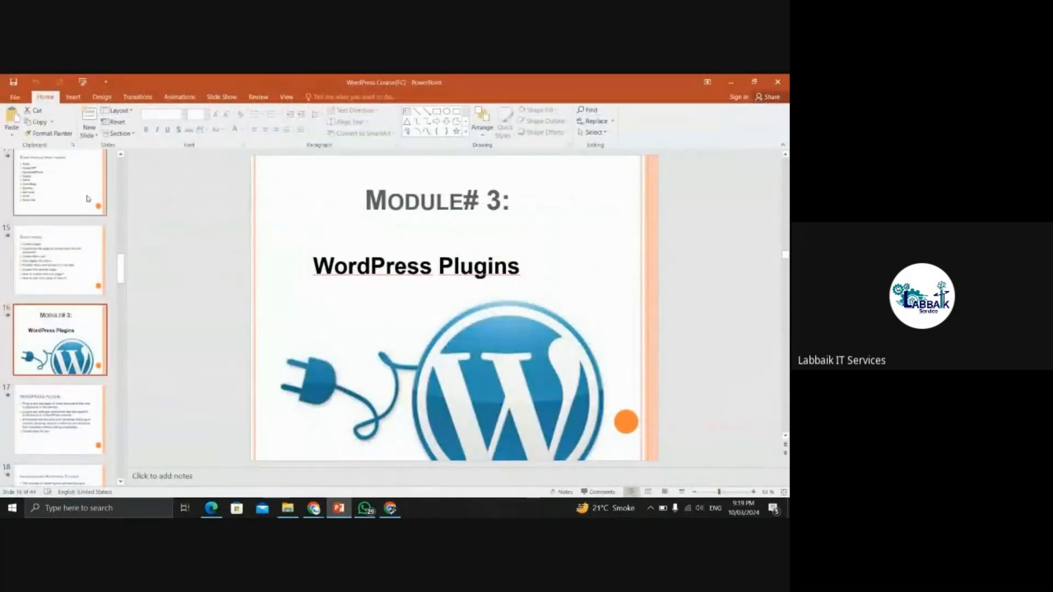
pyautogui.click(61, 181)
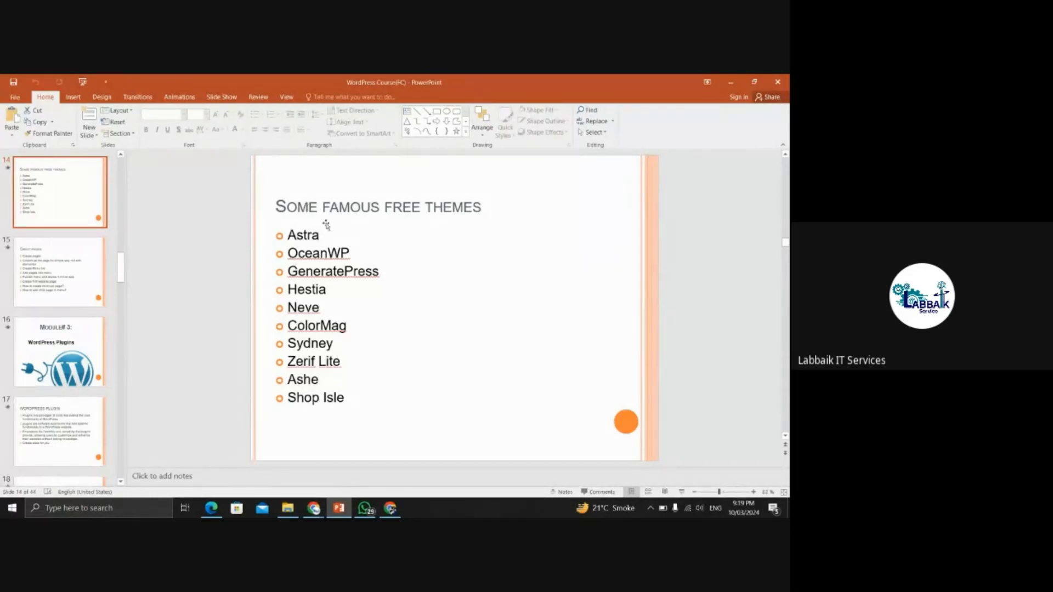
pyautogui.click(325, 236)
pyautogui.moveTo(324, 236); pyautogui.dragTo(286, 235)
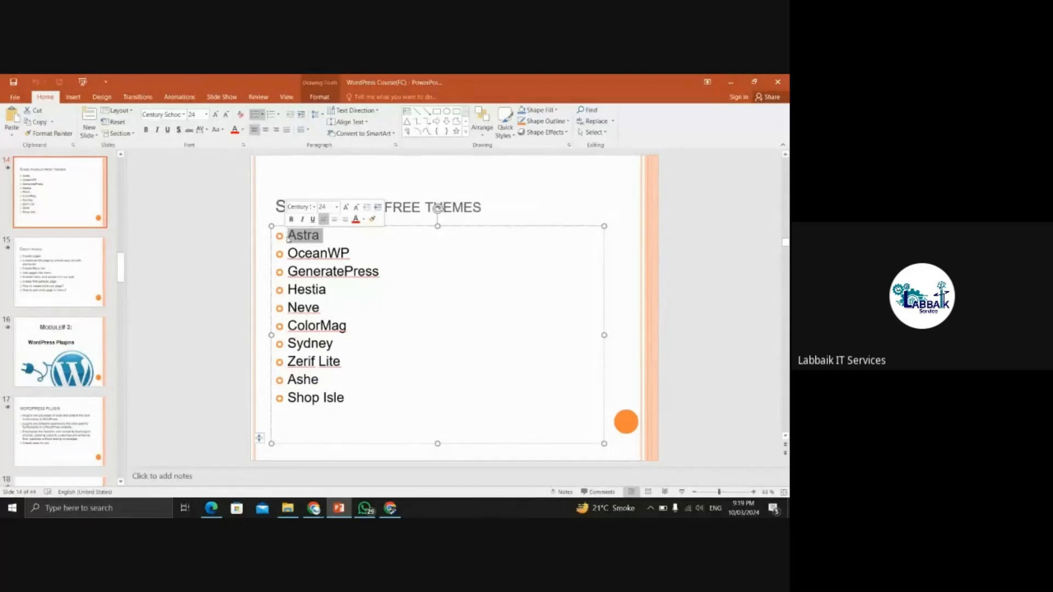
pyautogui.doubleClick(318, 254)
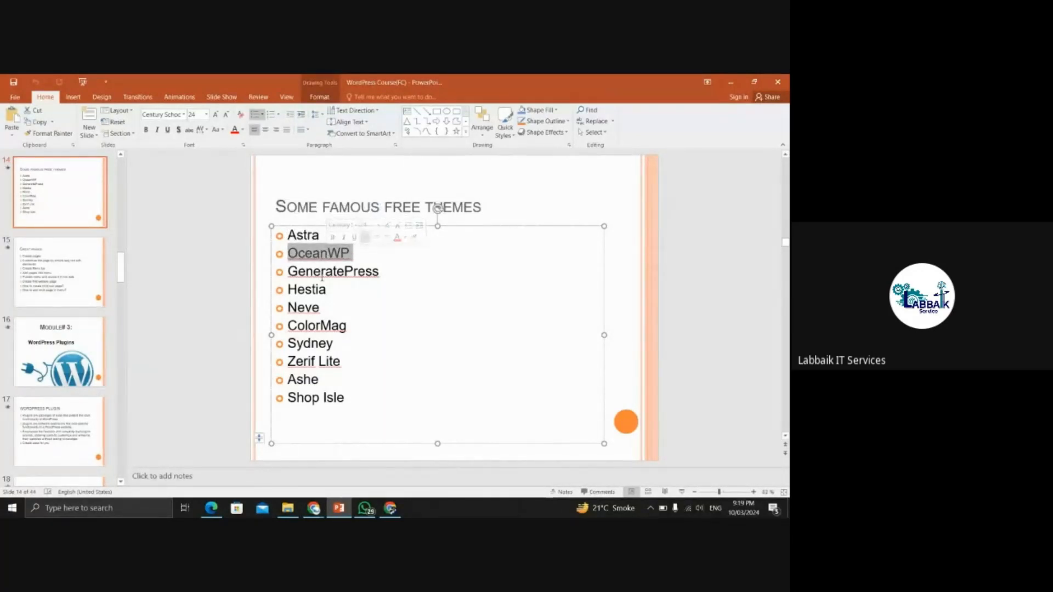
pyautogui.doubleClick(322, 276)
pyautogui.click(390, 302)
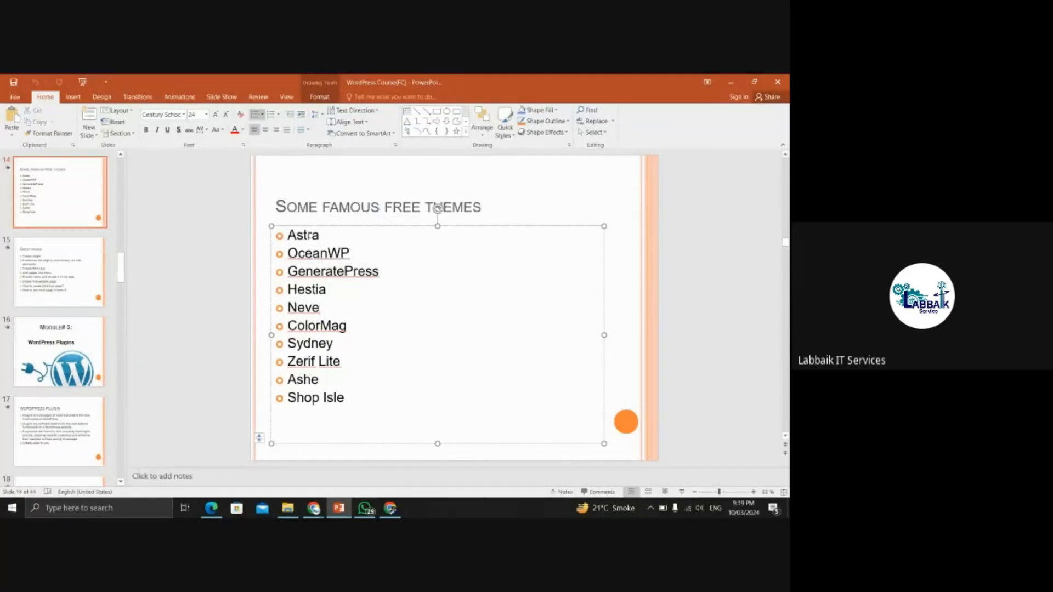
pyautogui.moveTo(321, 235); pyautogui.dragTo(296, 236)
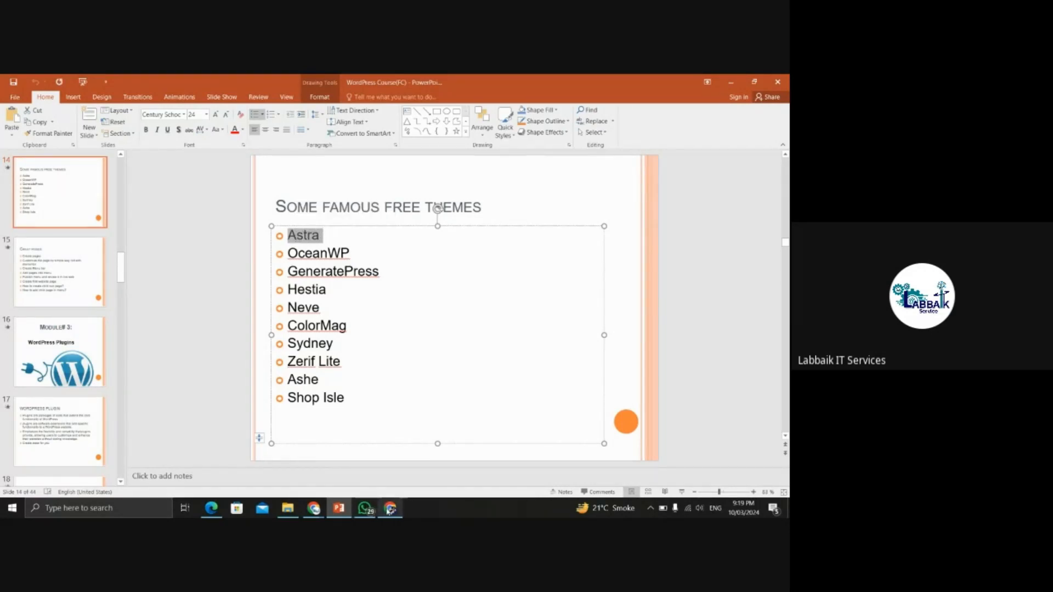
# - Return to the Add Themes page in Chrome and look through the popular themes, including Astra
pyautogui.click(390, 508)
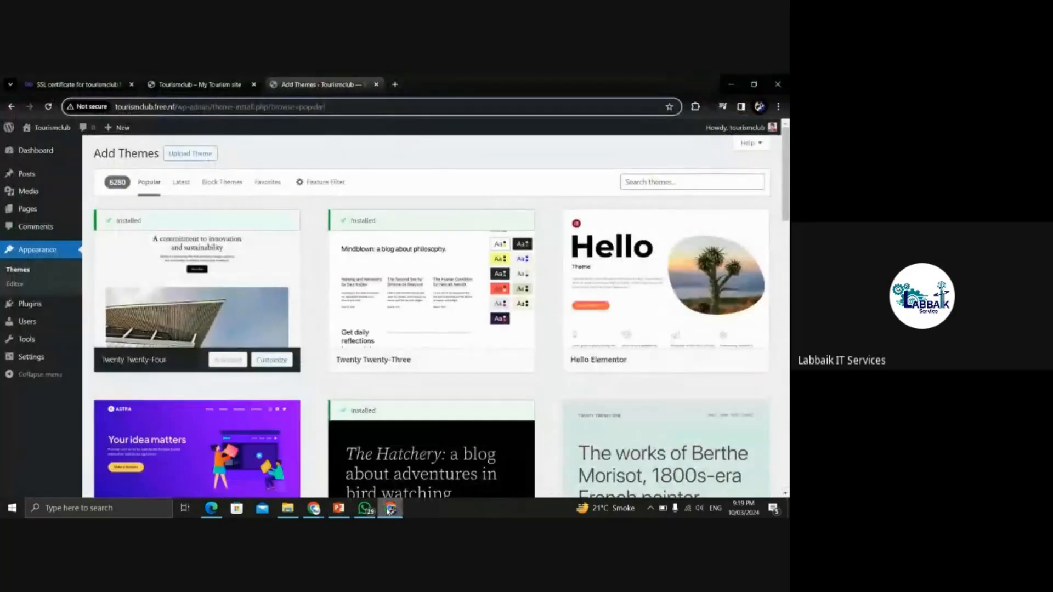
pyautogui.click(647, 185)
pyautogui.moveTo(787, 144); pyautogui.dragTo(787, 195)
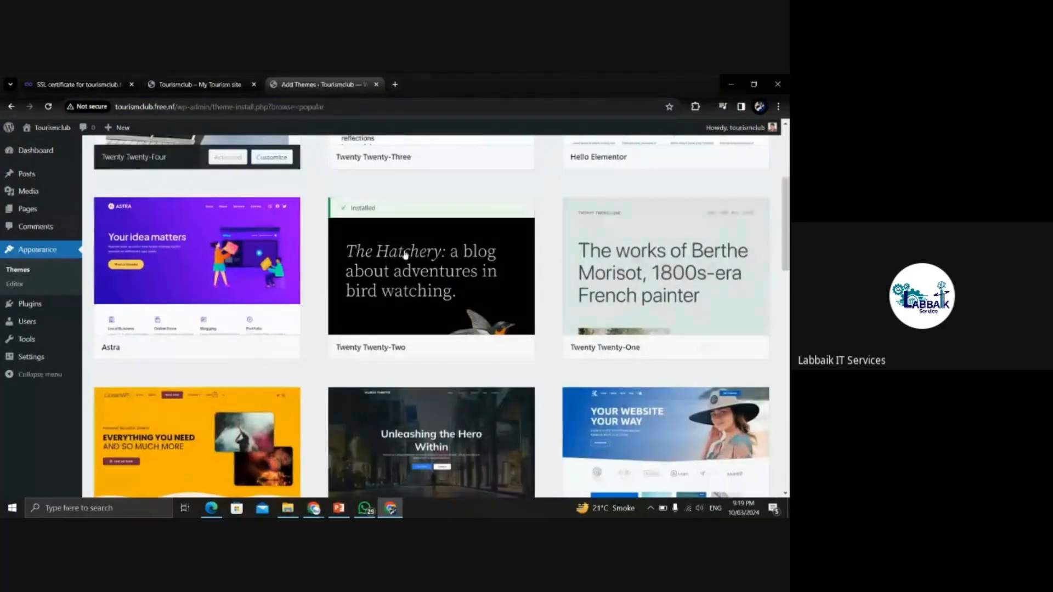
pyautogui.moveTo(136, 350)
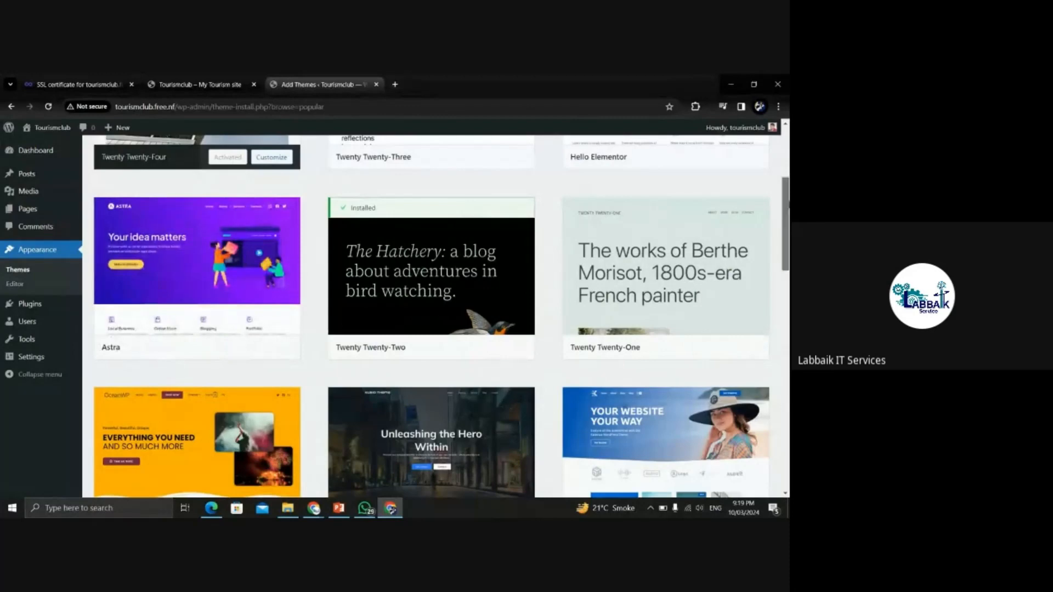
pyautogui.moveTo(786, 199); pyautogui.dragTo(786, 147)
pyautogui.moveTo(786, 192); pyautogui.dragTo(789, 267)
pyautogui.scroll(1, 604, 275)
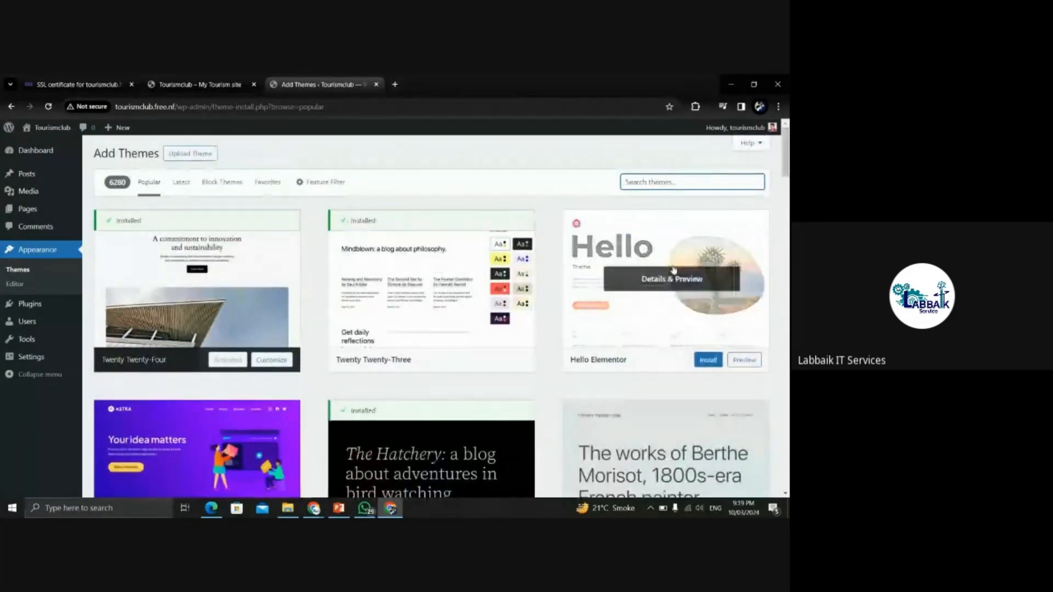
# - Search the theme directory for Astra, then install and activate the Astra theme
pyautogui.click(638, 183)
pyautogui.write('Astra')
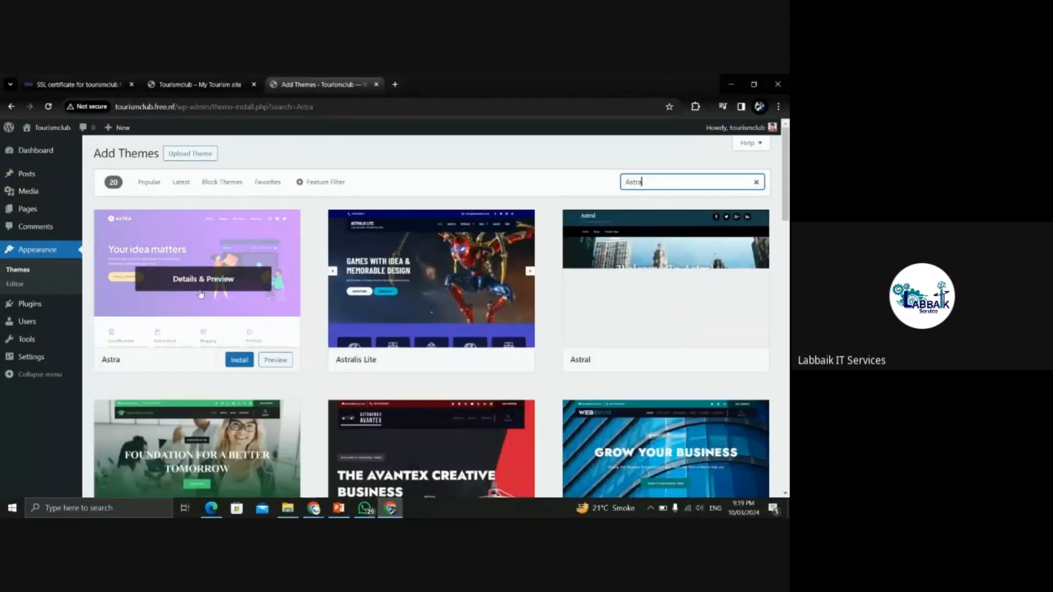
pyautogui.click(242, 360)
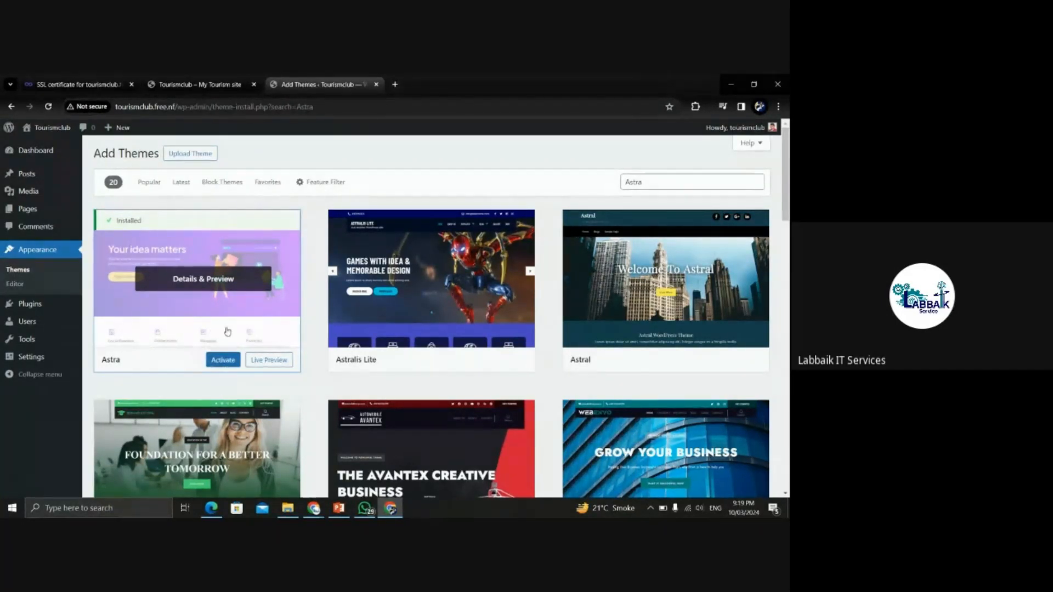
pyautogui.click(222, 361)
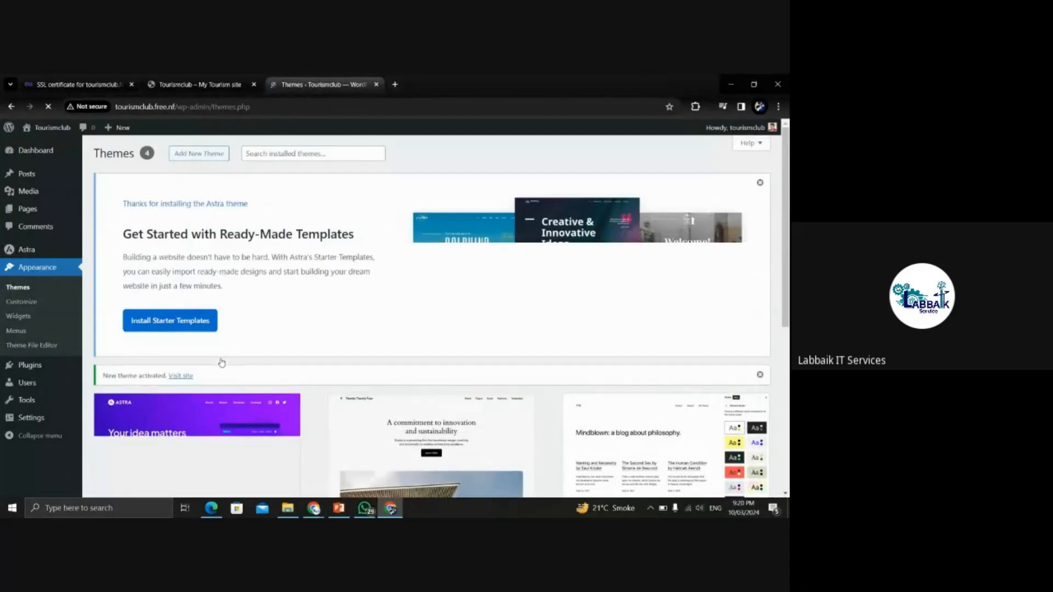
# - Reload the public Tourismclub site and examine how its header and Hello world! post look with the new theme
pyautogui.click(206, 79)
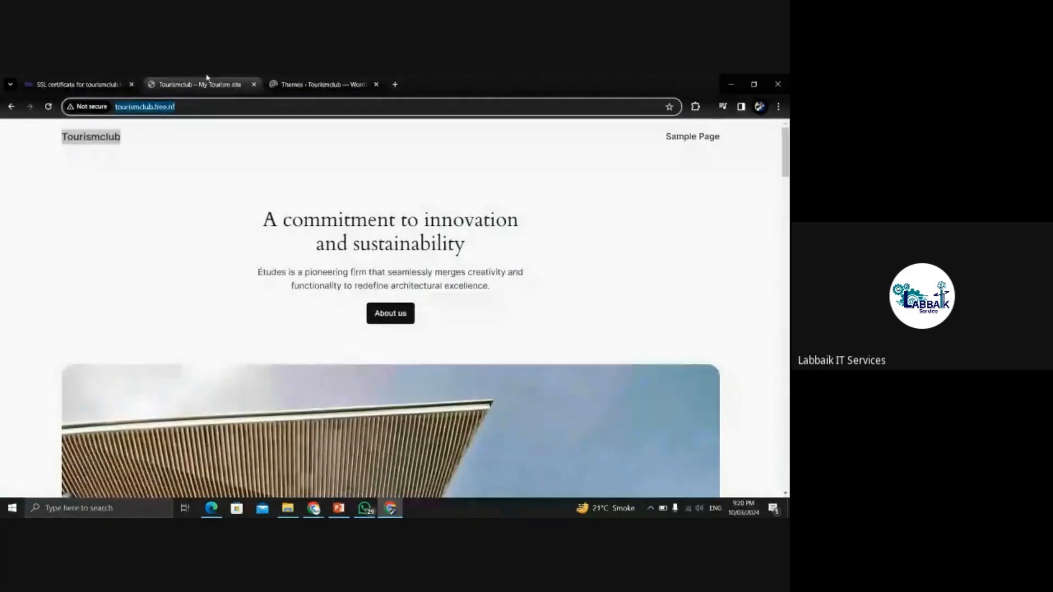
pyautogui.click(127, 148)
pyautogui.click(101, 146)
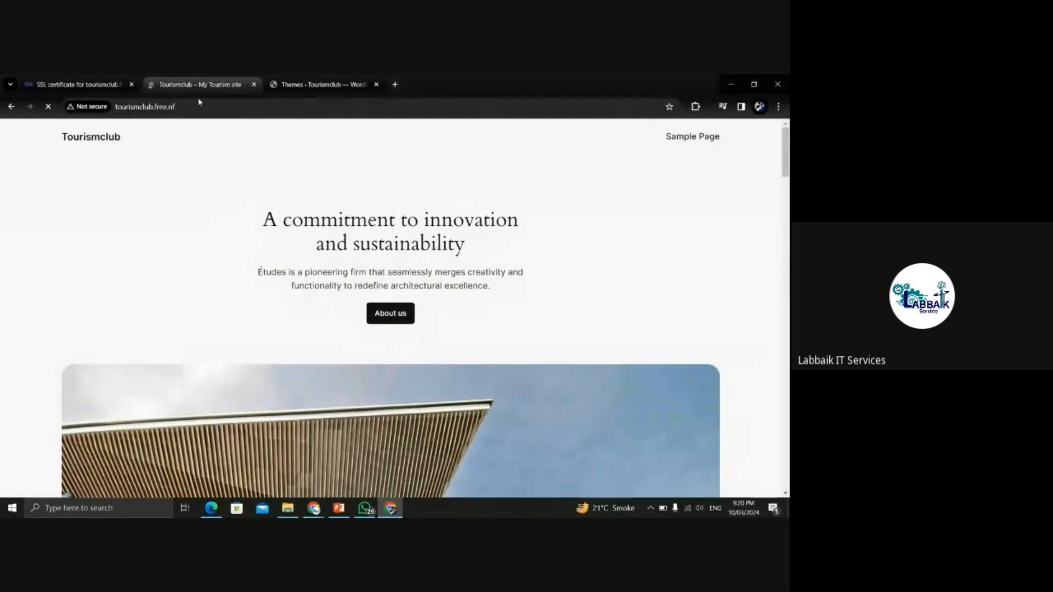
pyautogui.click(222, 109)
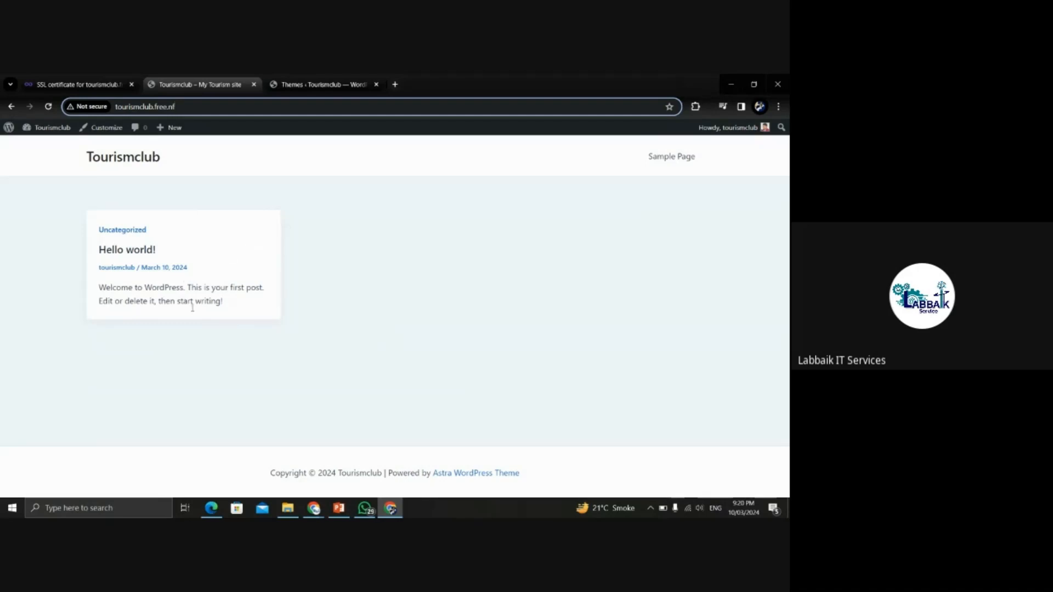
pyautogui.moveTo(229, 305); pyautogui.dragTo(87, 223)
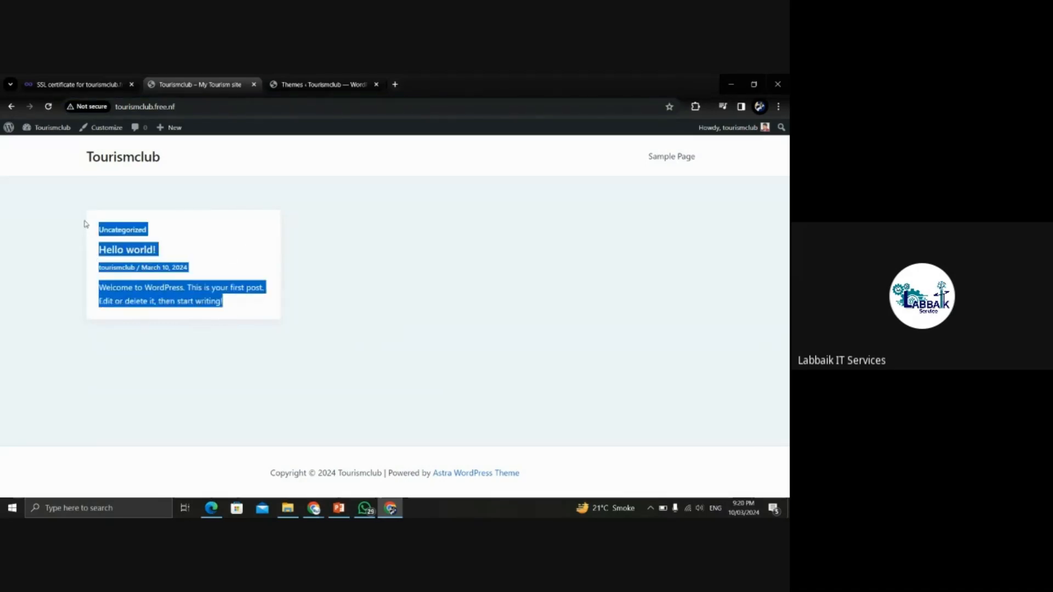
pyautogui.click(419, 211)
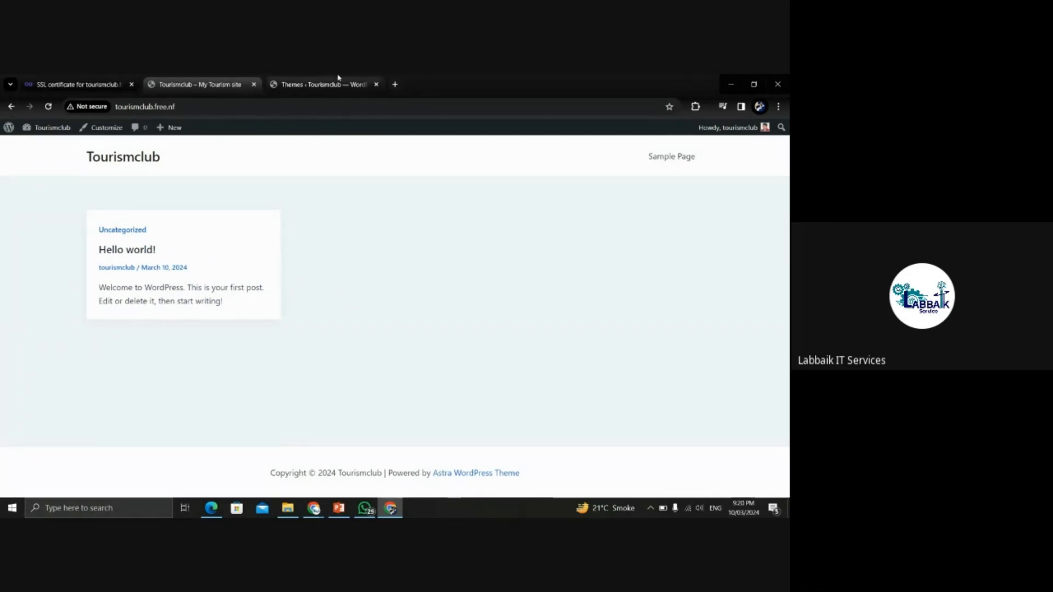
pyautogui.moveTo(74, 165); pyautogui.dragTo(282, 352)
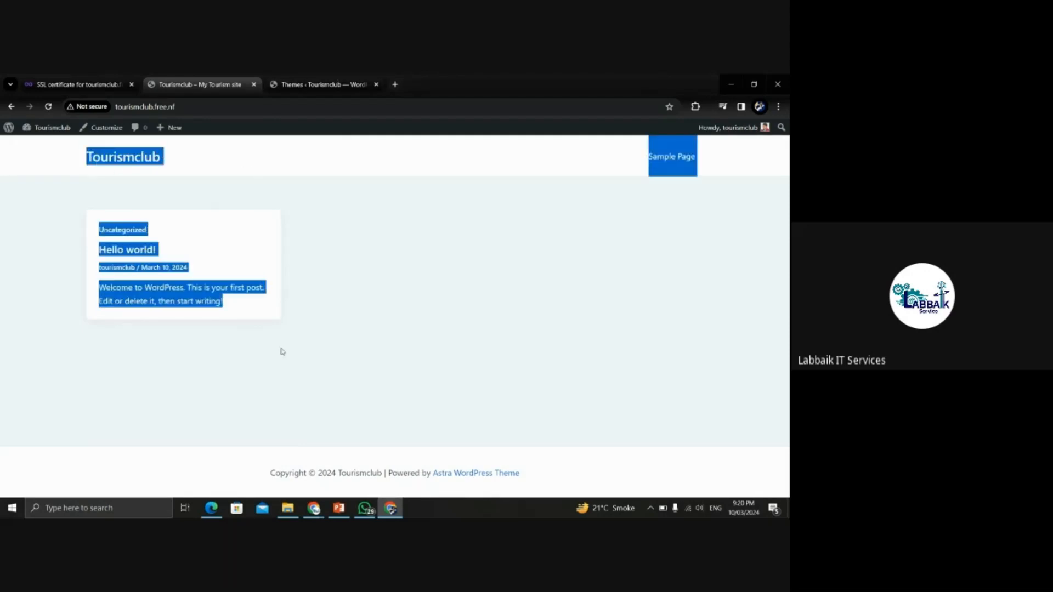
pyautogui.click(366, 350)
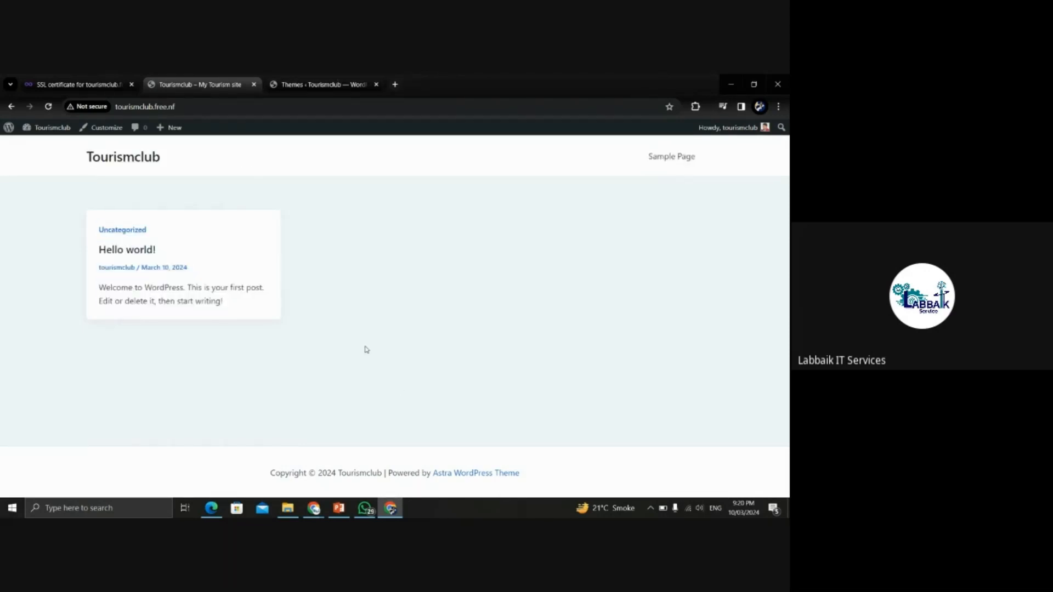
# - Install and activate Astra's Starter Templates from the WordPress Themes page
pyautogui.click(324, 85)
pyautogui.moveTo(785, 219); pyautogui.dragTo(787, 161)
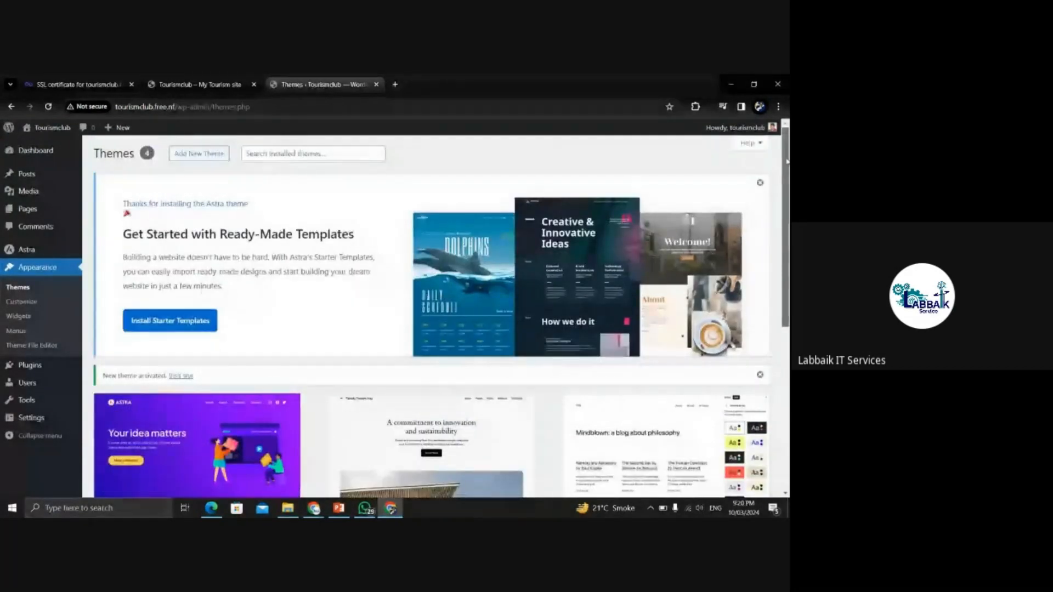
pyautogui.click(153, 319)
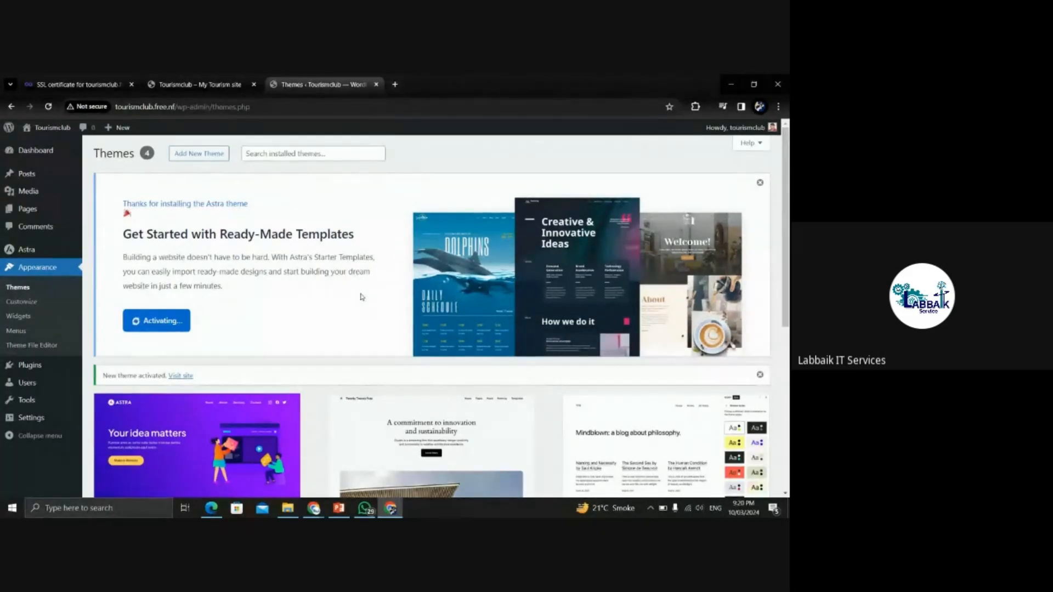
pyautogui.moveTo(25, 367)
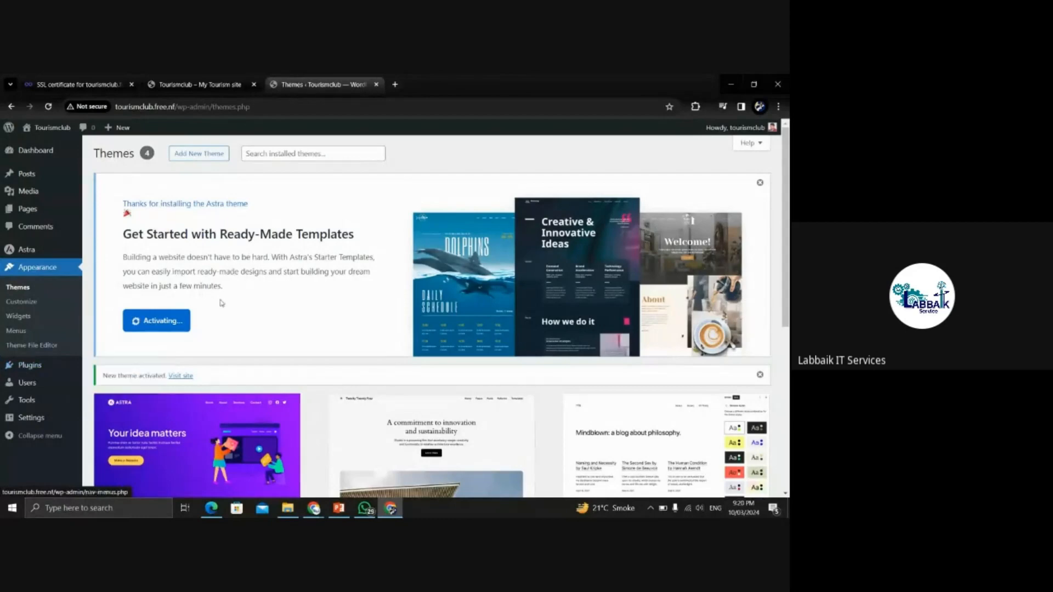
pyautogui.moveTo(786, 176)
pyautogui.mouseDown()
pyautogui.moveTo(788, 305)
pyautogui.moveTo(788, 176)
pyautogui.mouseUp()
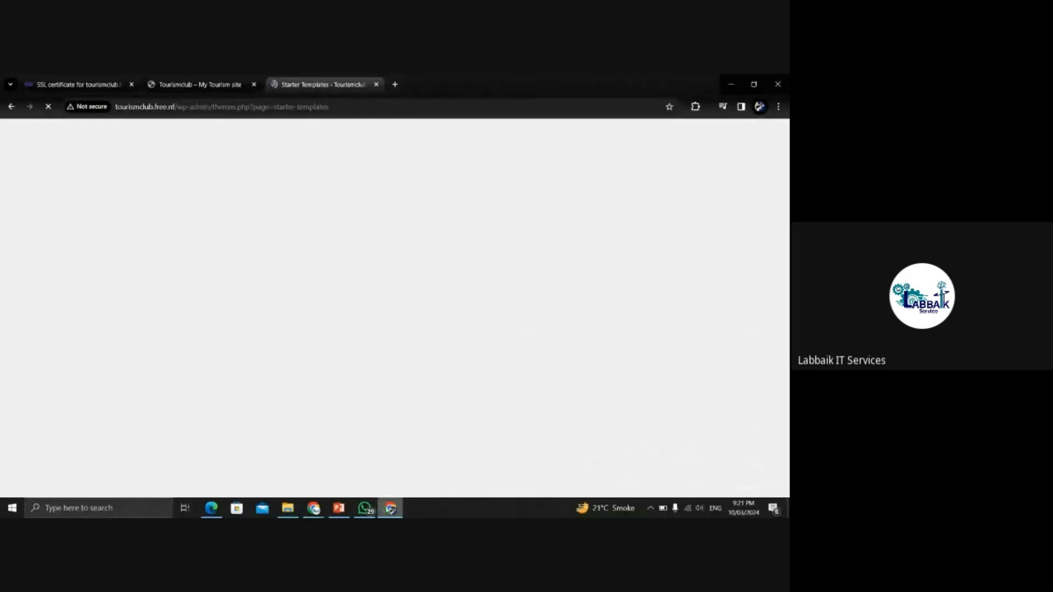
# - Check the Google Meet call and return to the Starter Templates page
pyautogui.moveTo(316, 510)
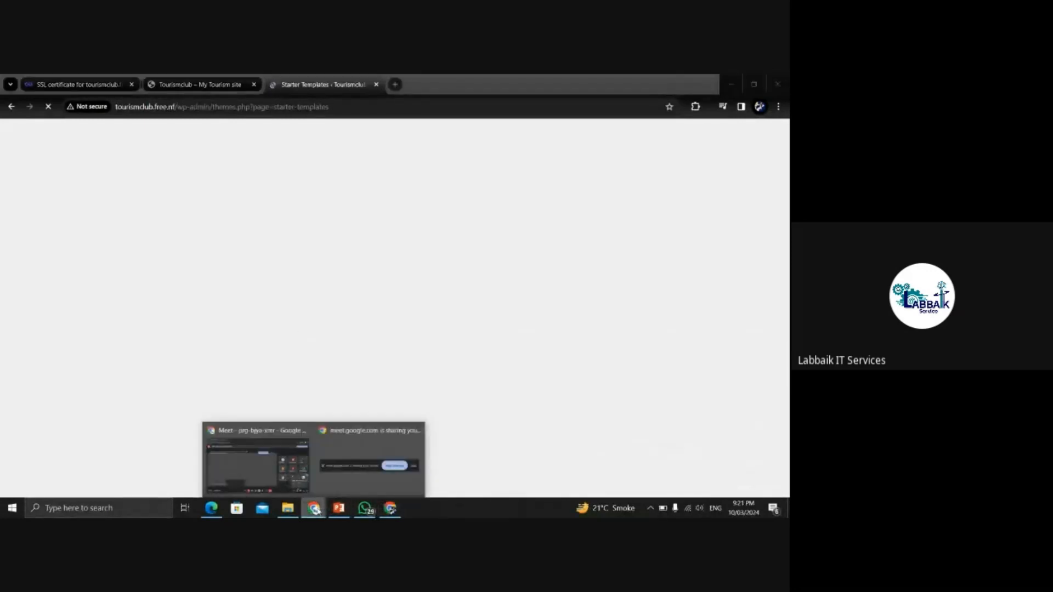
pyautogui.click(262, 464)
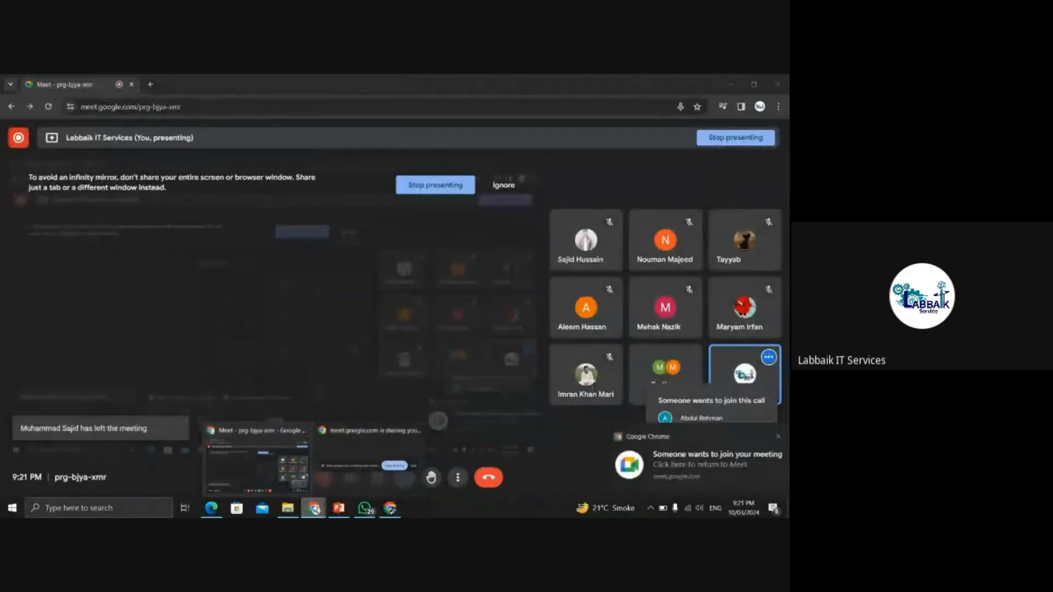
pyautogui.click(390, 509)
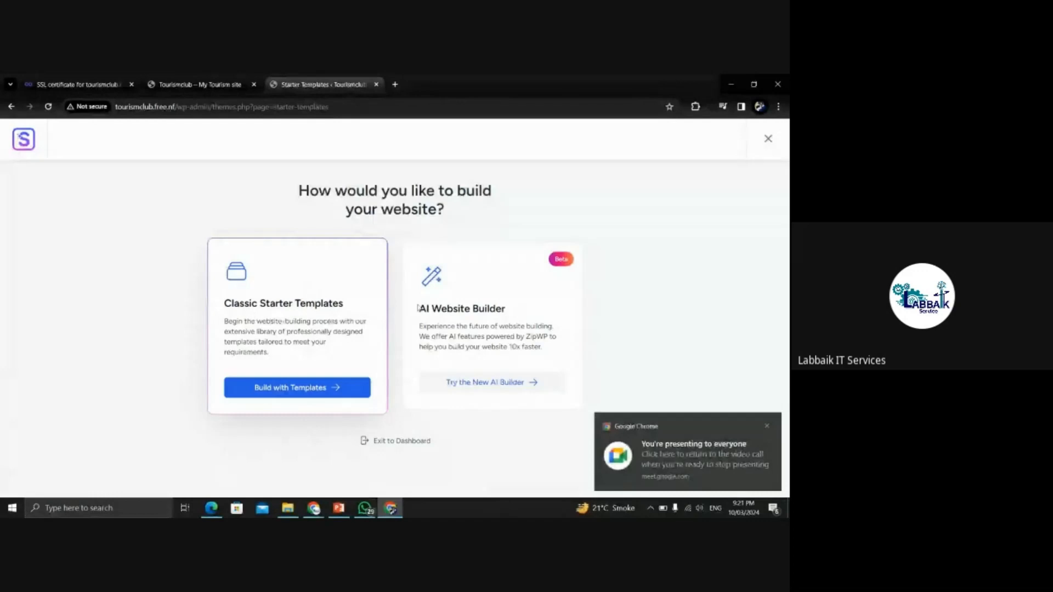
# - Choose to build the website with Classic Starter Templates, using Elementor as the page builder
pyautogui.moveTo(442, 308); pyautogui.dragTo(618, 297)
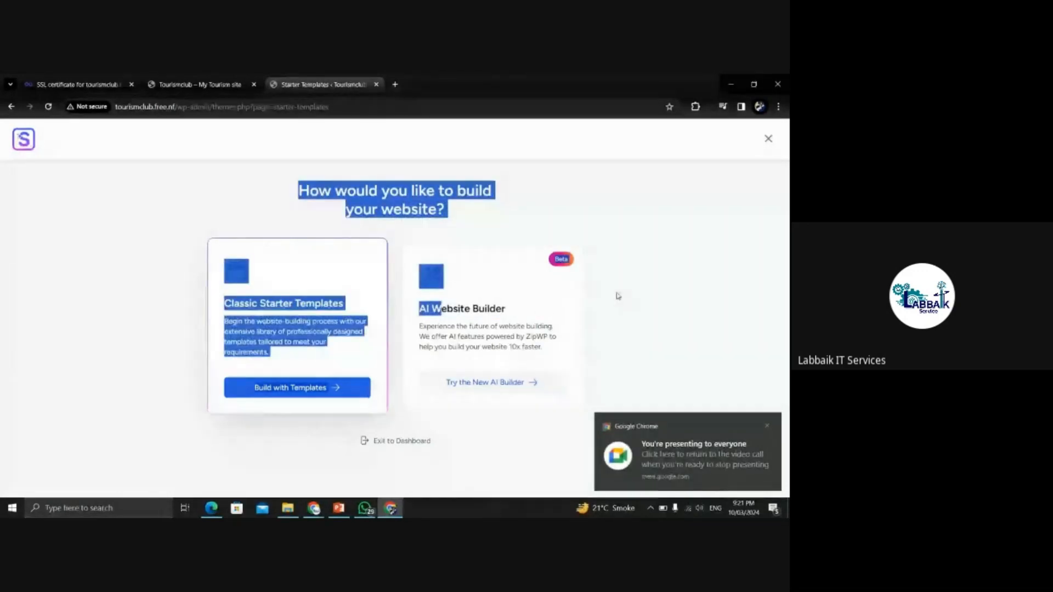
pyautogui.click(619, 296)
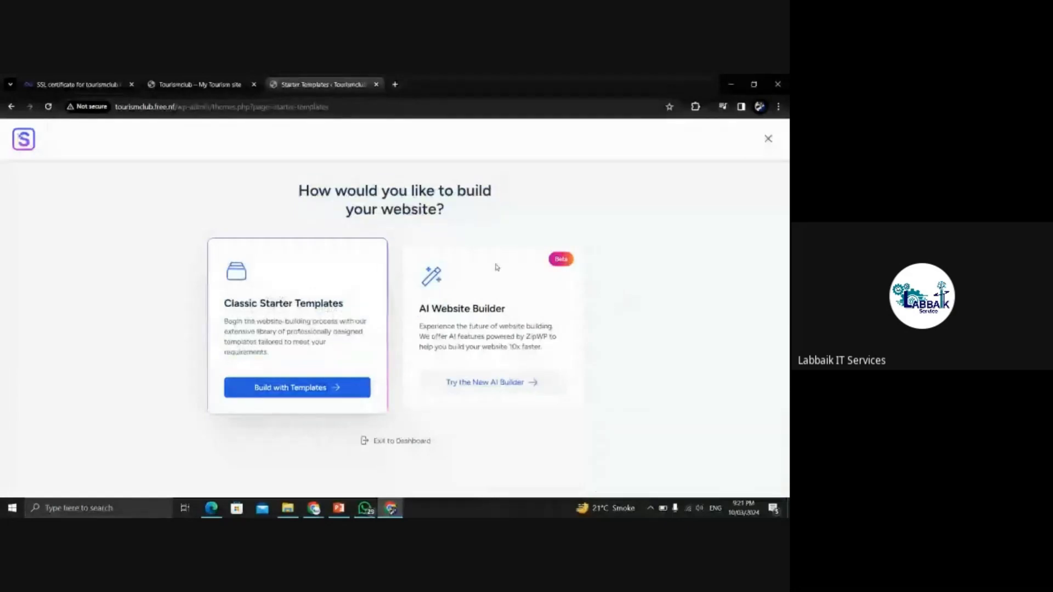
pyautogui.click(319, 390)
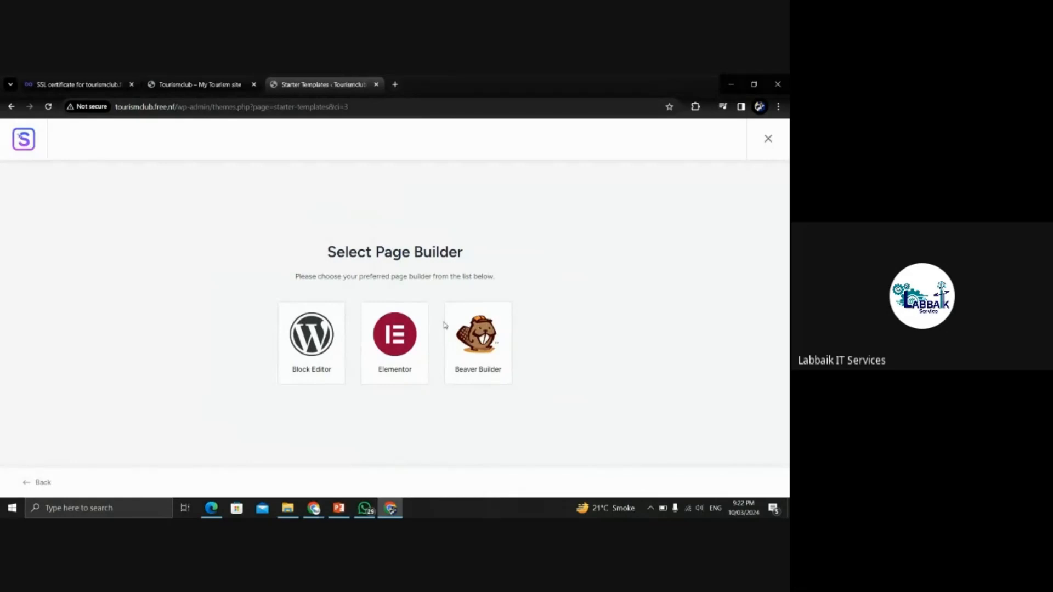
pyautogui.click(390, 326)
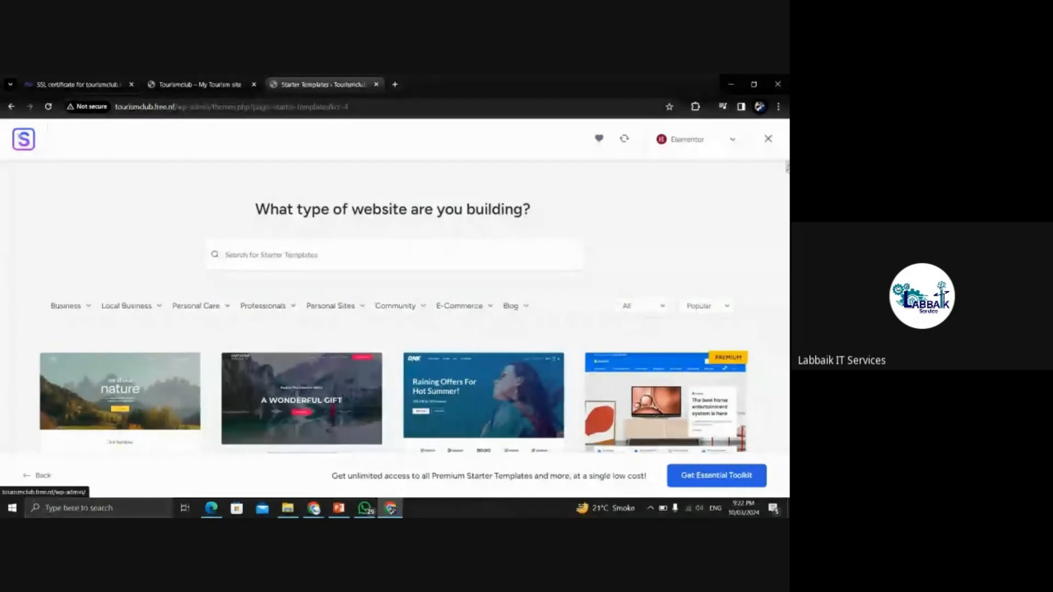
# - Browse the Elementor starter template gallery, closing the meeting notification that covers it
pyautogui.moveTo(788, 167)
pyautogui.mouseDown()
pyautogui.moveTo(787, 186)
pyautogui.moveTo(787, 175)
pyautogui.mouseUp()
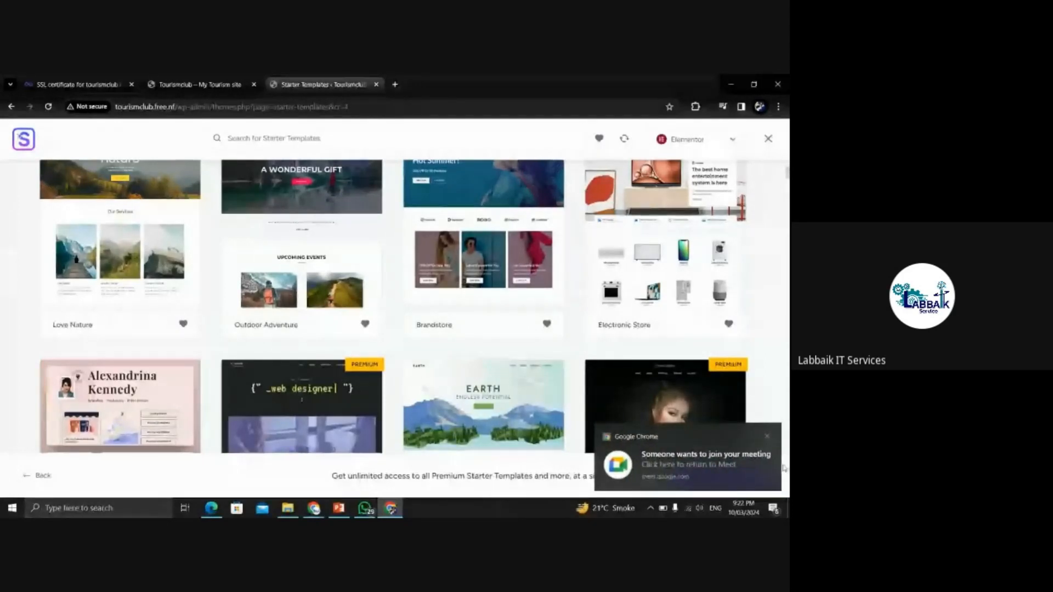
pyautogui.click(767, 437)
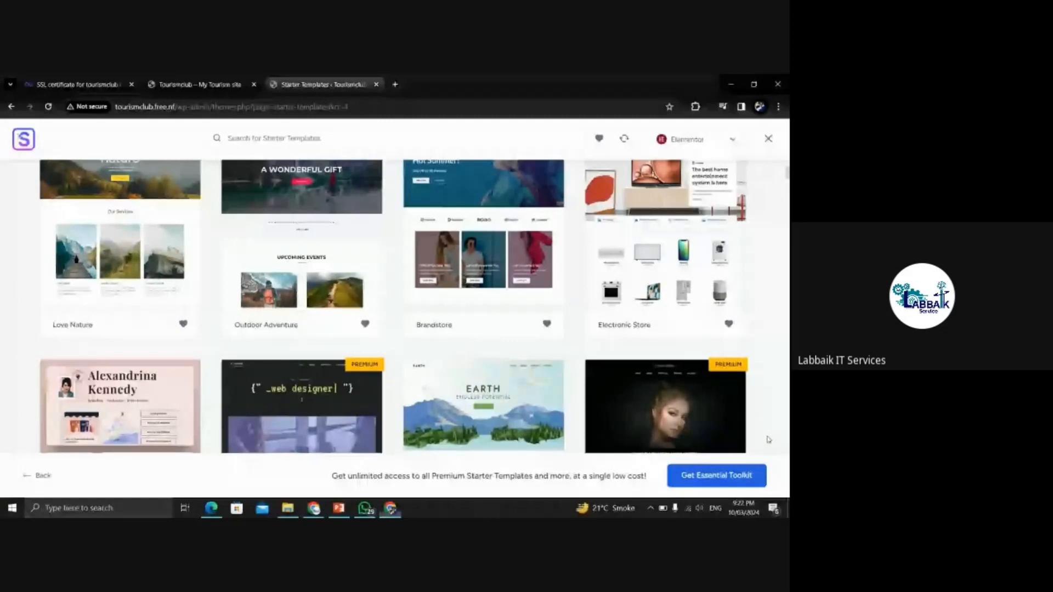
pyautogui.moveTo(787, 176); pyautogui.dragTo(787, 214)
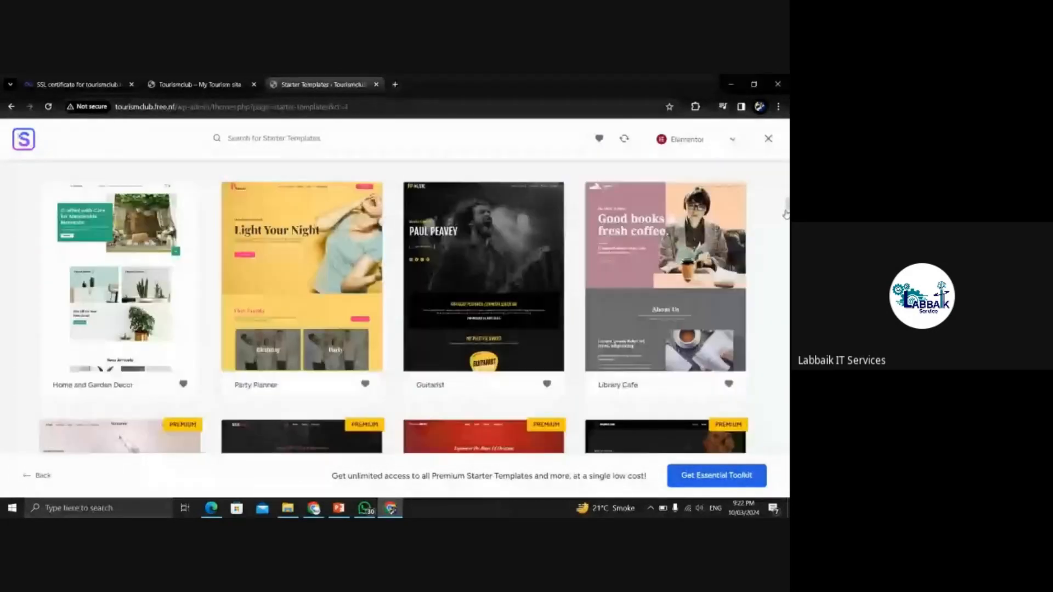
pyautogui.scroll(-2, 532, 160)
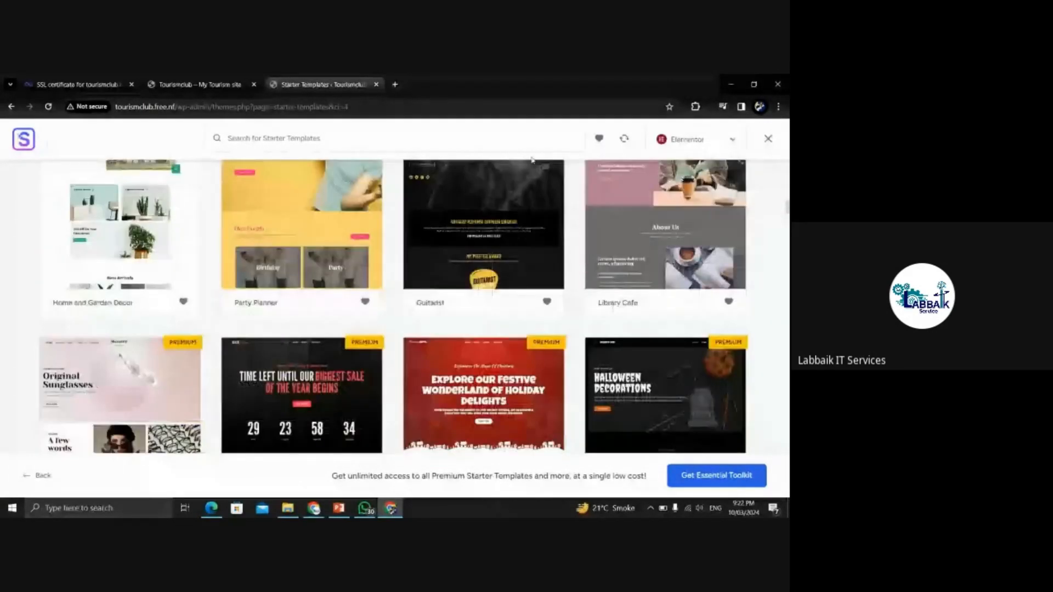
# - Check the public Tourismclub site and the SSL certificate installation page, and return to the starter template gallery
pyautogui.click(208, 79)
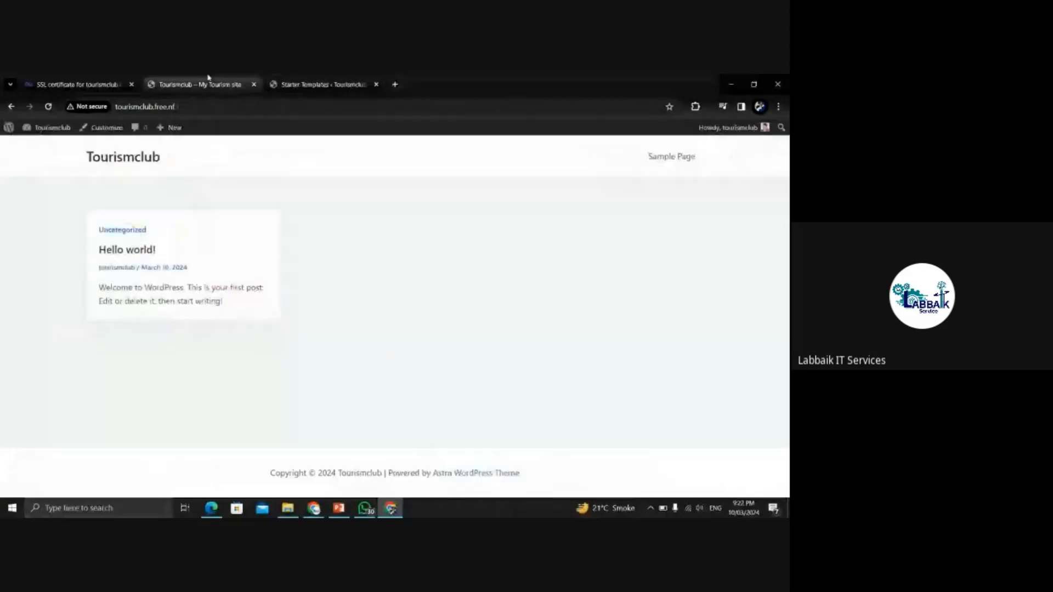
pyautogui.click(50, 79)
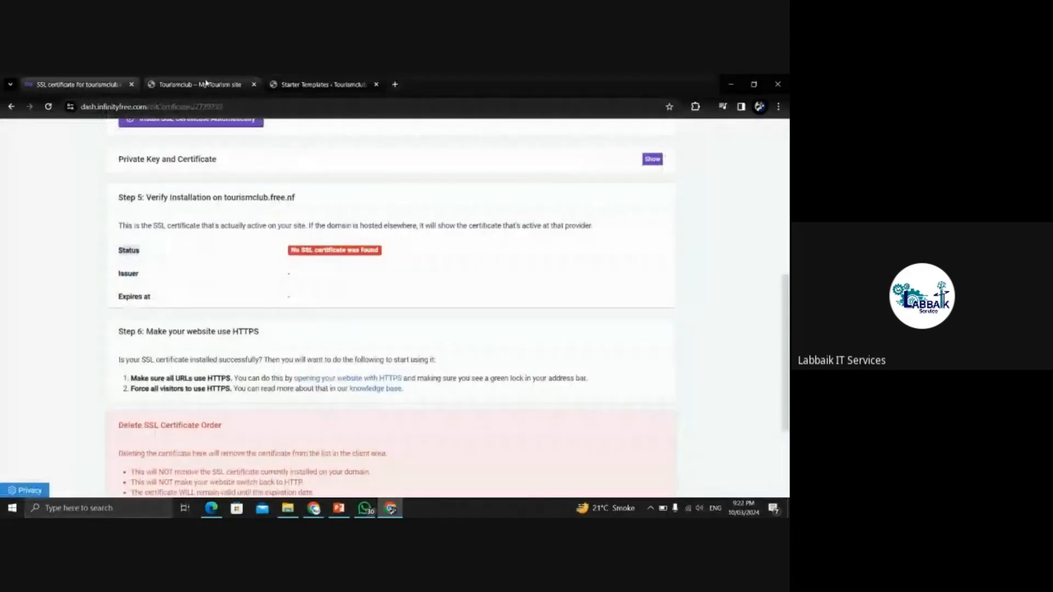
pyautogui.moveTo(786, 338); pyautogui.dragTo(778, 201)
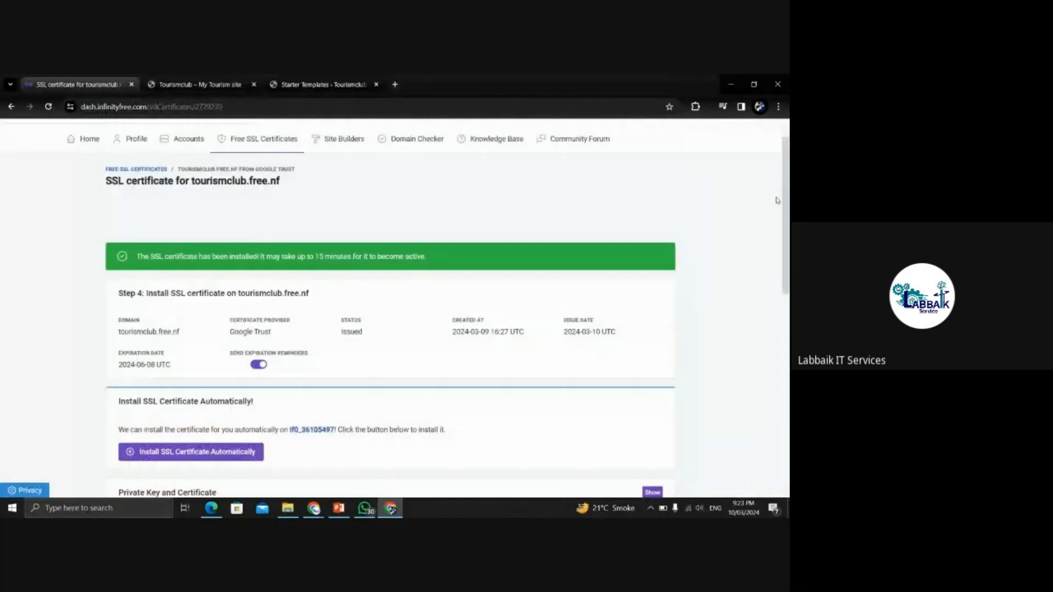
pyautogui.click(194, 85)
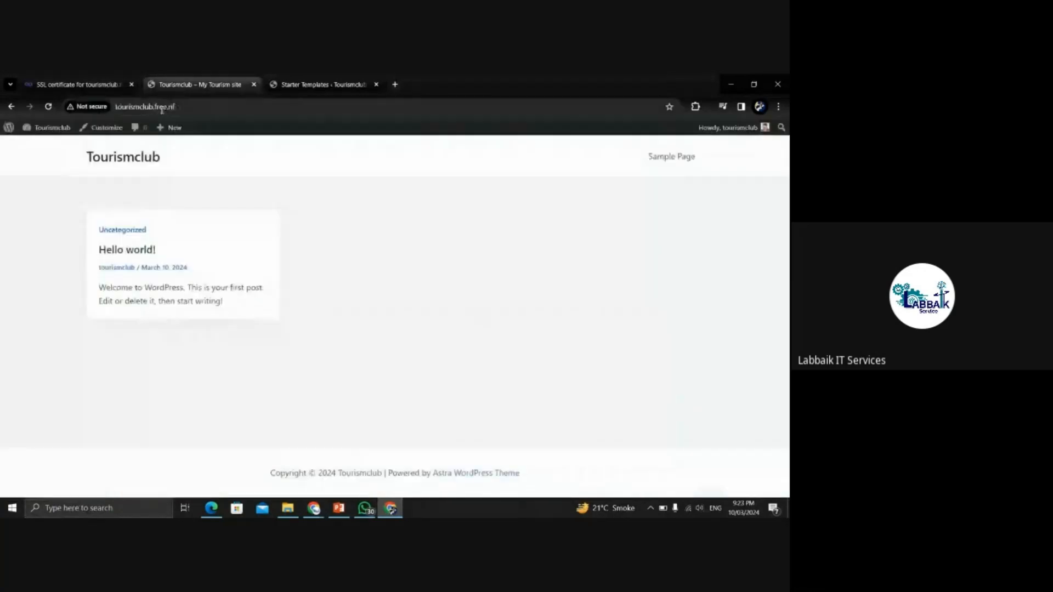
pyautogui.click(162, 108)
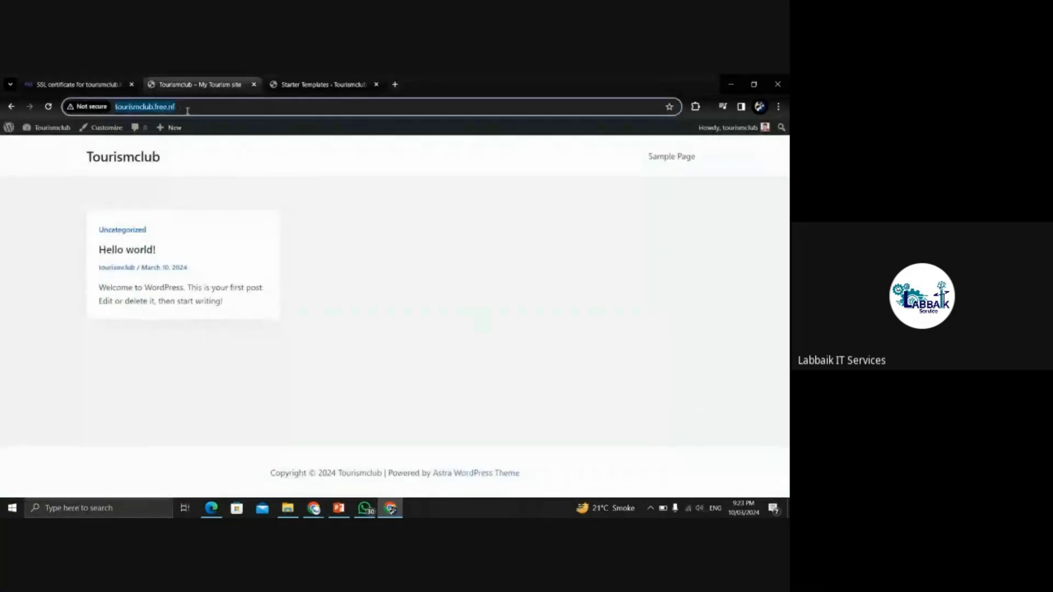
pyautogui.click(204, 107)
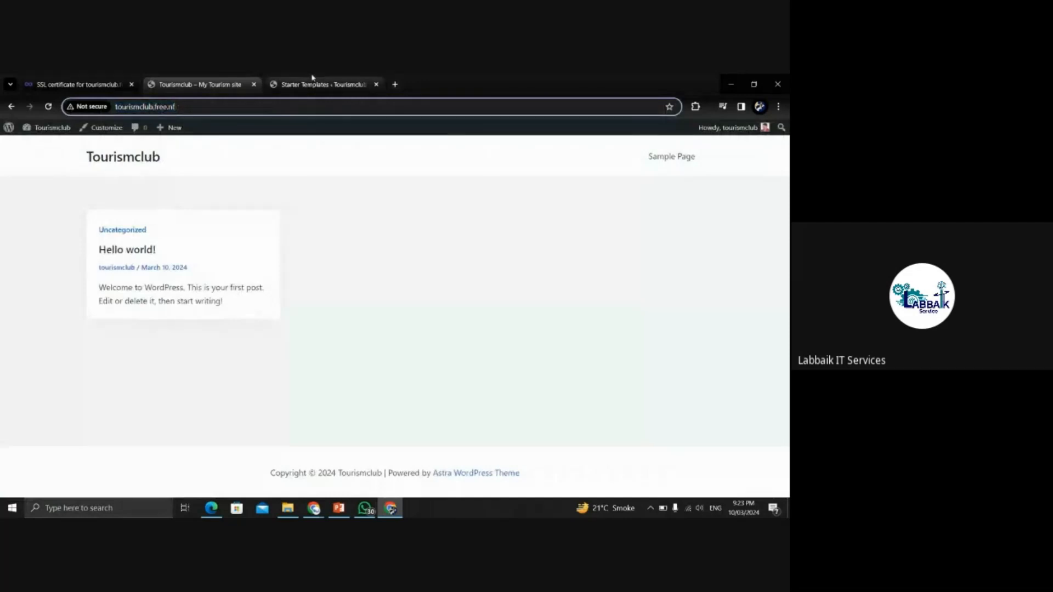
pyautogui.click(311, 77)
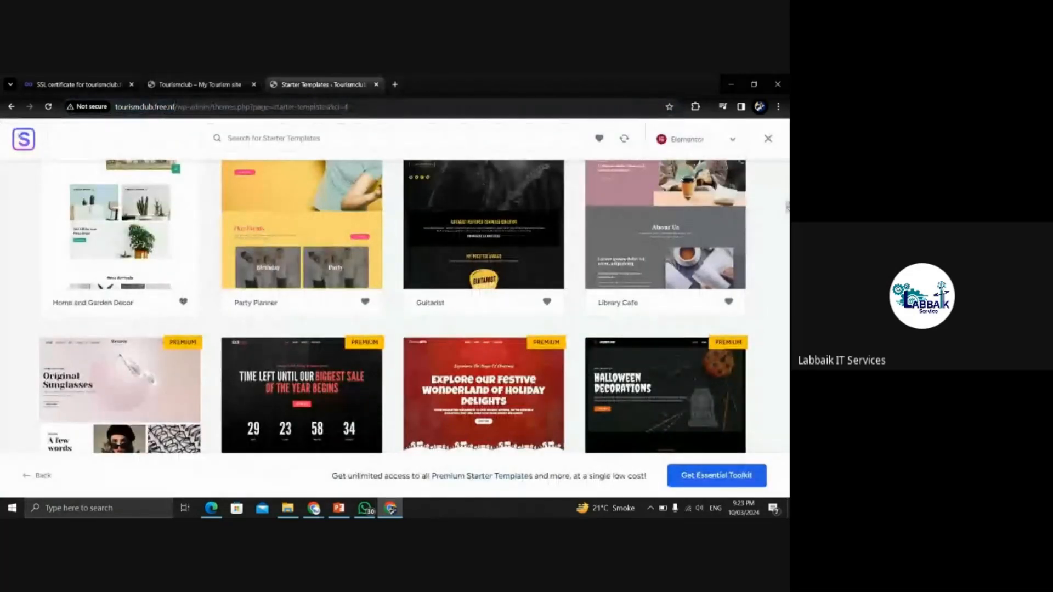
# - Examine the starter template categories from Business to E-Commerce, dismissing the WhatsApp notifications
pyautogui.scroll(10, 786, 206)
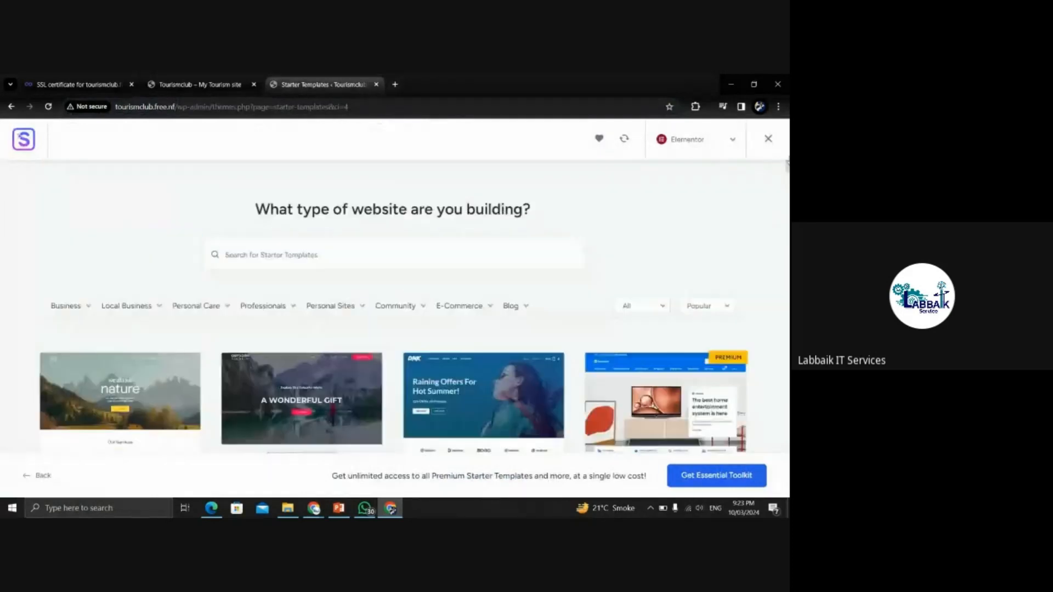
pyautogui.moveTo(76, 316)
pyautogui.moveTo(141, 308)
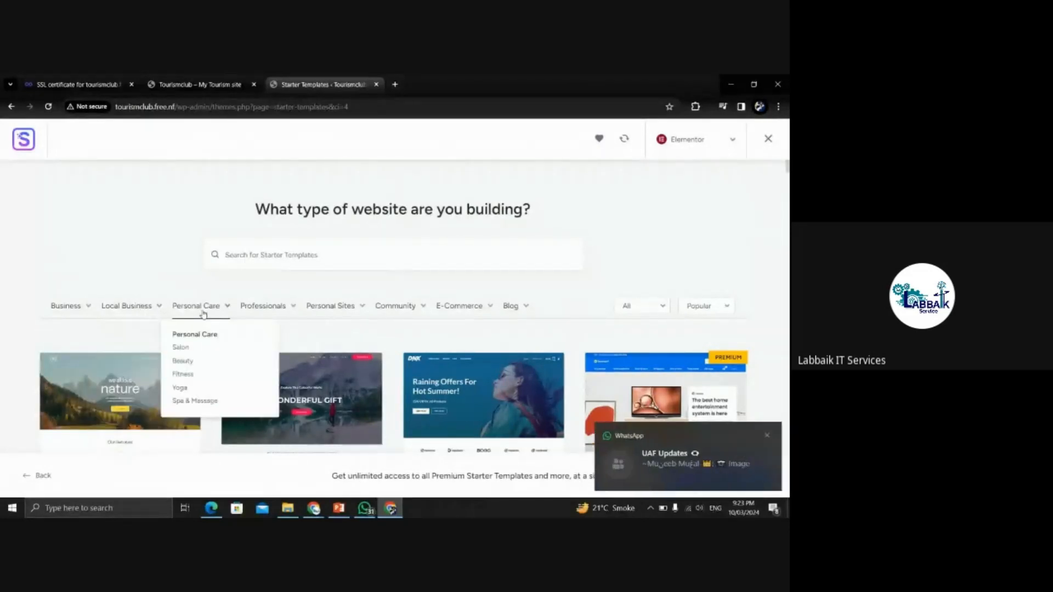
pyautogui.click(767, 435)
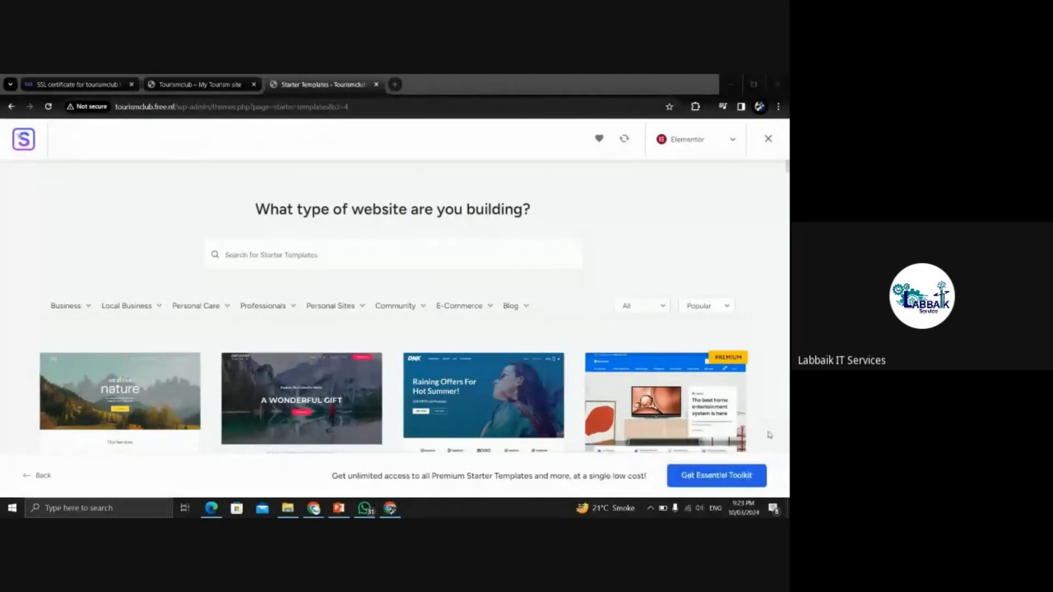
pyautogui.moveTo(230, 314)
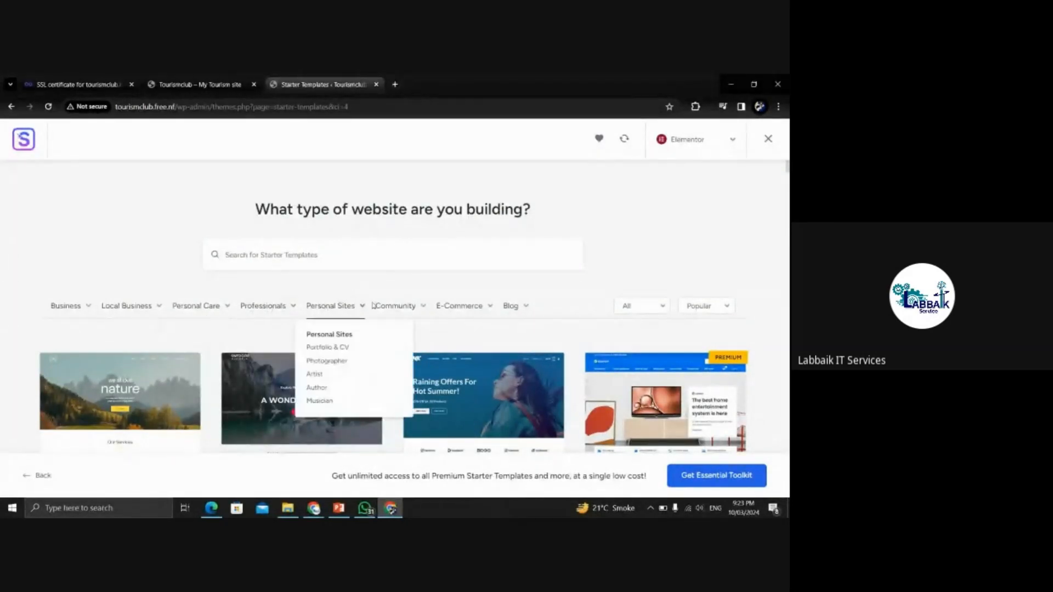
pyautogui.moveTo(467, 306)
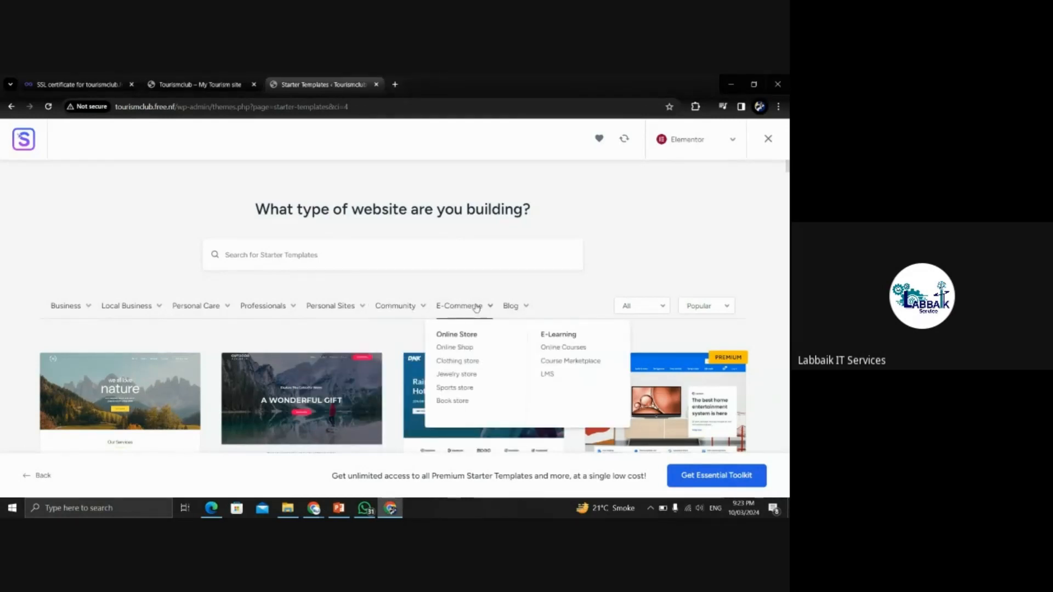
pyautogui.moveTo(417, 308)
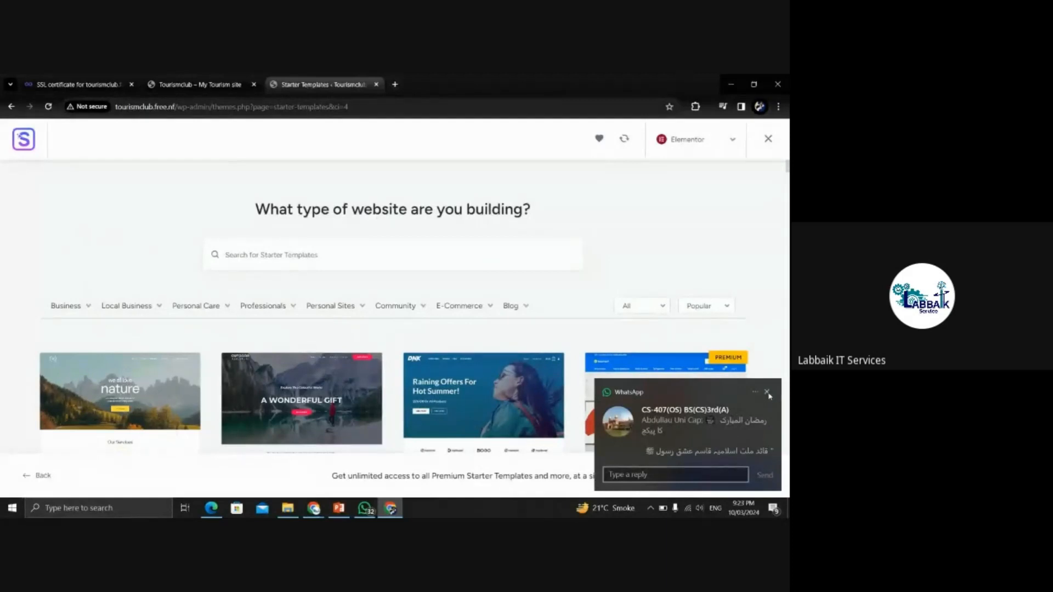
pyautogui.click(768, 392)
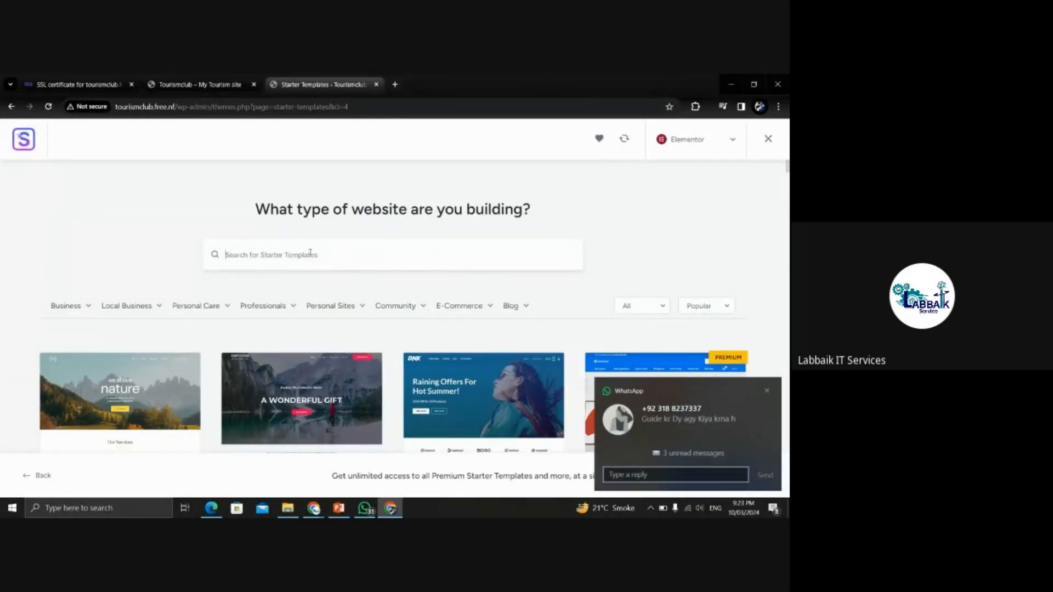
pyautogui.click(766, 391)
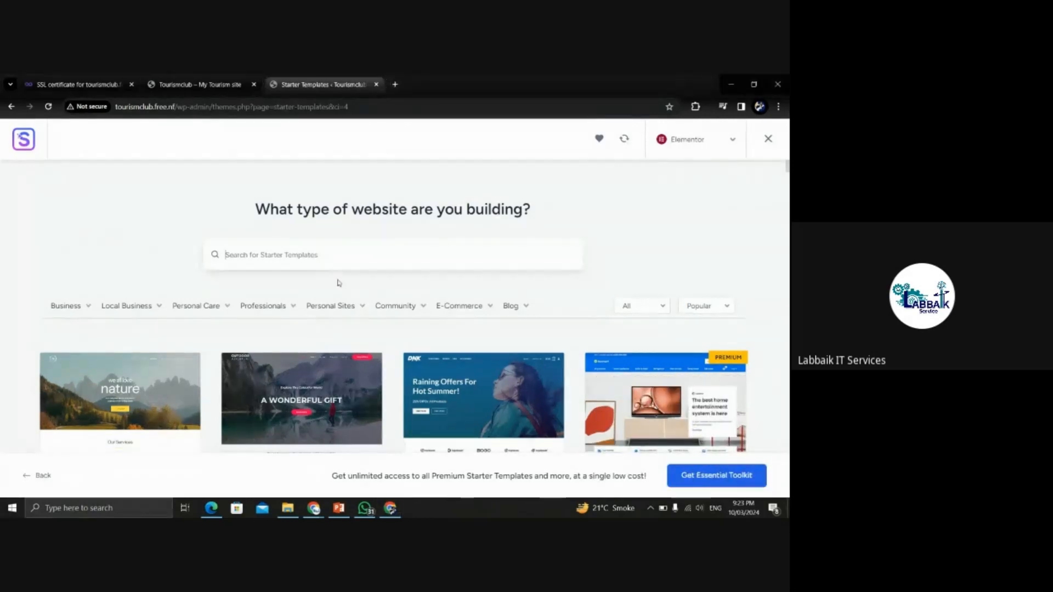
# - Search the starter templates for "tour" and look through the matching designs
pyautogui.click(305, 254)
pyautogui.write('tour')
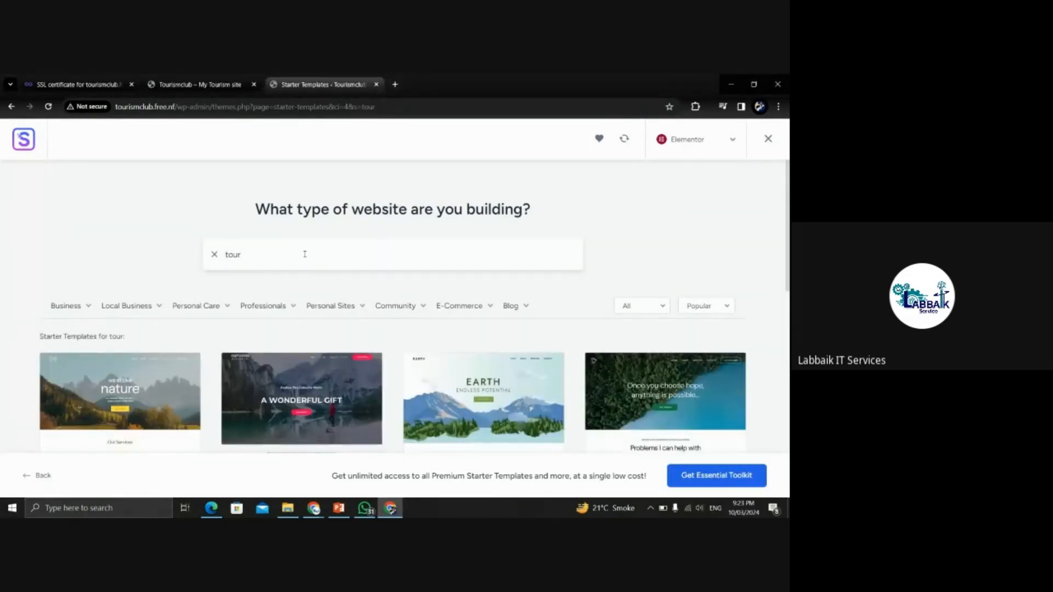
pyautogui.moveTo(787, 187); pyautogui.dragTo(788, 245)
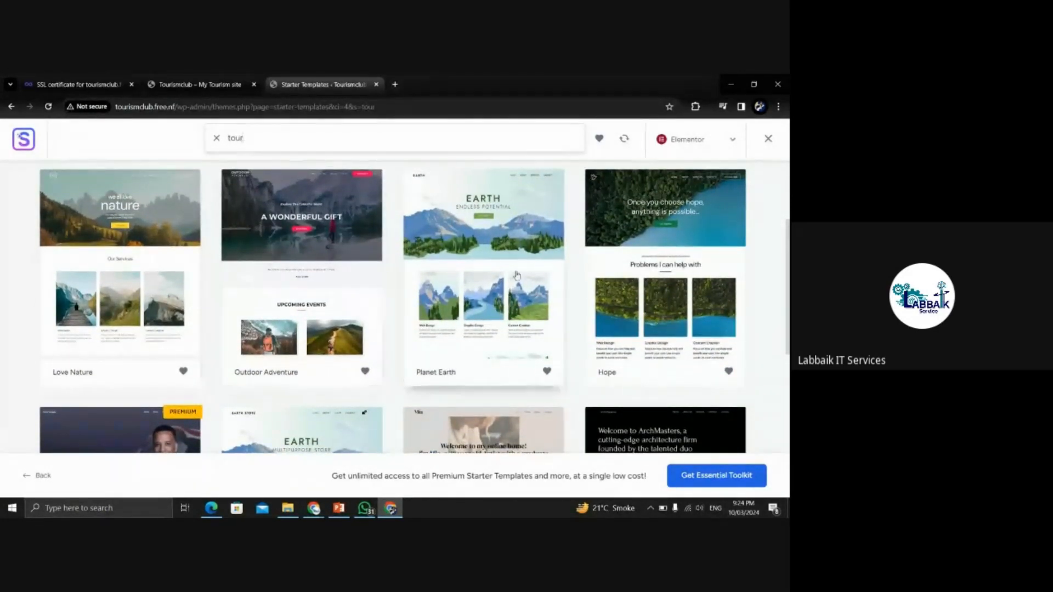
# - Preview the full Outdoor Adventure template page and go back to the search results
pyautogui.click(294, 281)
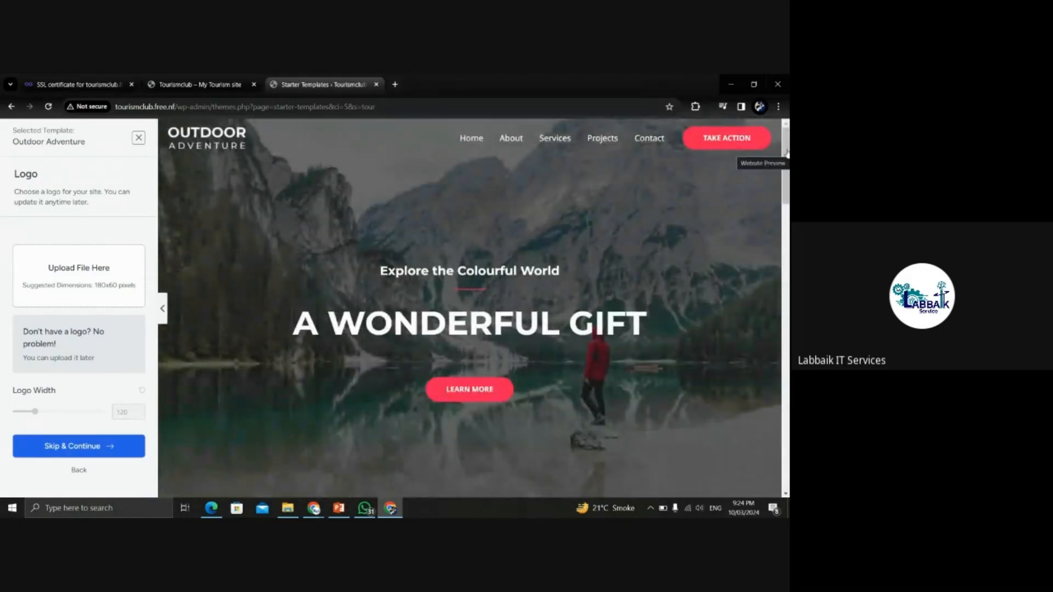
pyautogui.moveTo(787, 154)
pyautogui.mouseDown()
pyautogui.moveTo(789, 461)
pyautogui.moveTo(787, 143)
pyautogui.mouseUp()
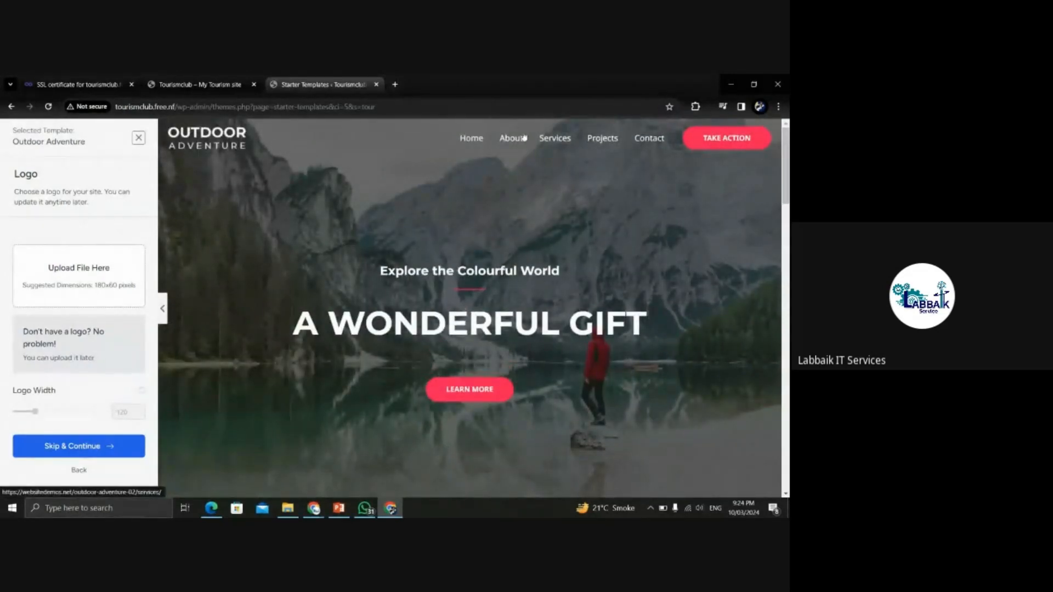
pyautogui.moveTo(787, 164); pyautogui.dragTo(789, 382)
pyautogui.moveTo(774, 226); pyautogui.dragTo(777, 154)
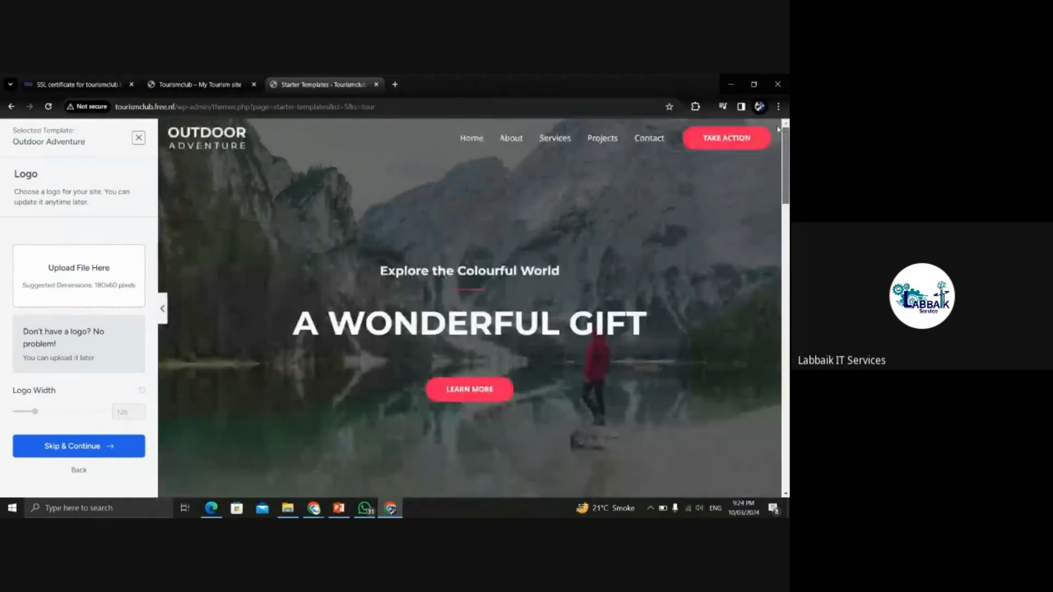
pyautogui.click(11, 107)
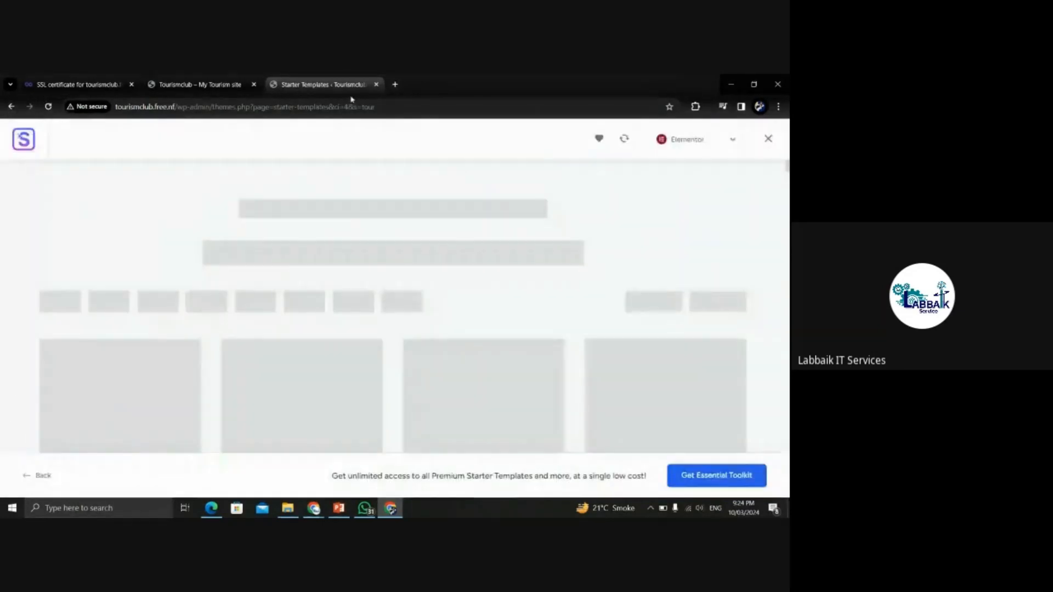
# - Preview the Planet Earth Store template and go back to the template search results
pyautogui.moveTo(787, 193); pyautogui.dragTo(788, 317)
pyautogui.click(271, 359)
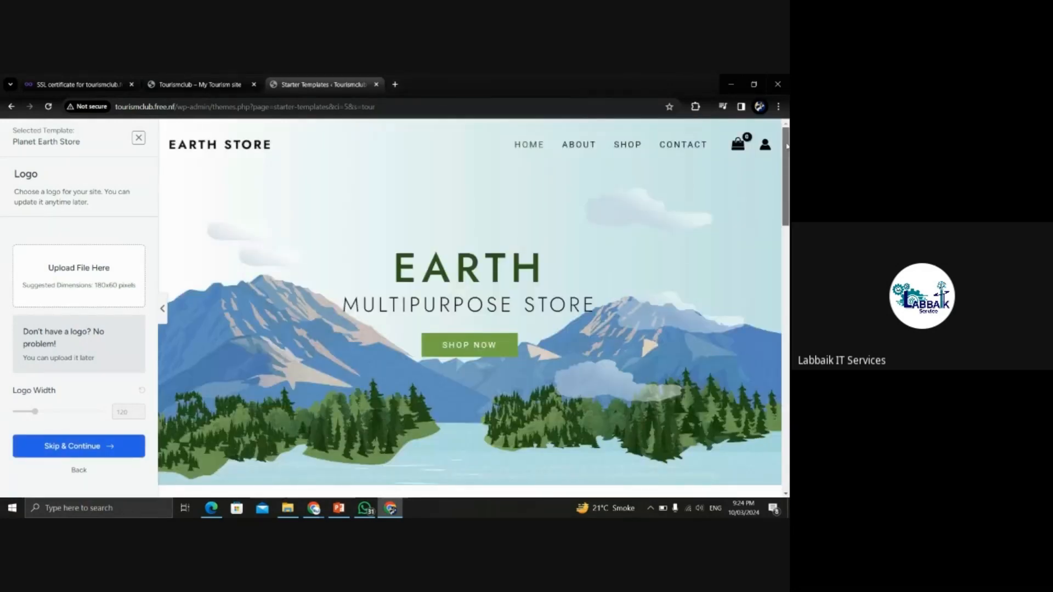
pyautogui.scroll(-4, 788, 152)
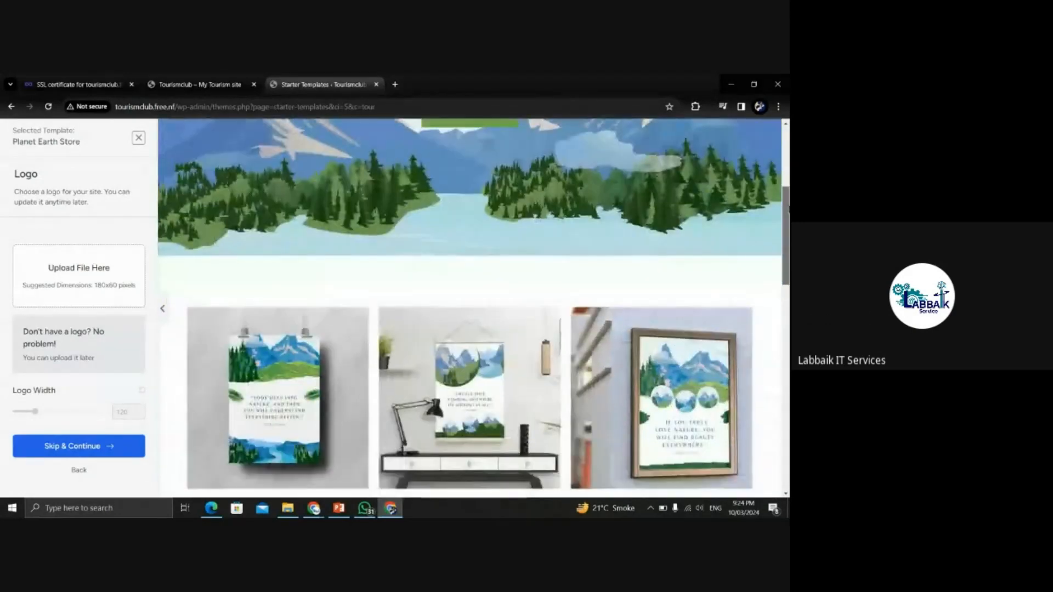
pyautogui.moveTo(788, 208); pyautogui.dragTo(788, 154)
pyautogui.click(10, 107)
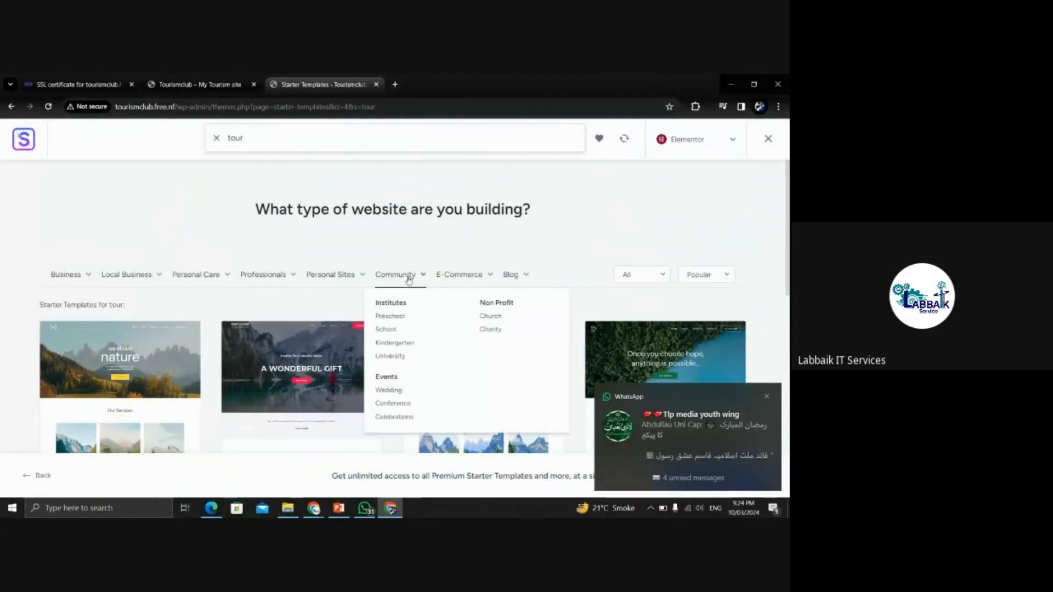
# - Select the Outdoor Adventure template and continue without uploading a logo
pyautogui.click(300, 382)
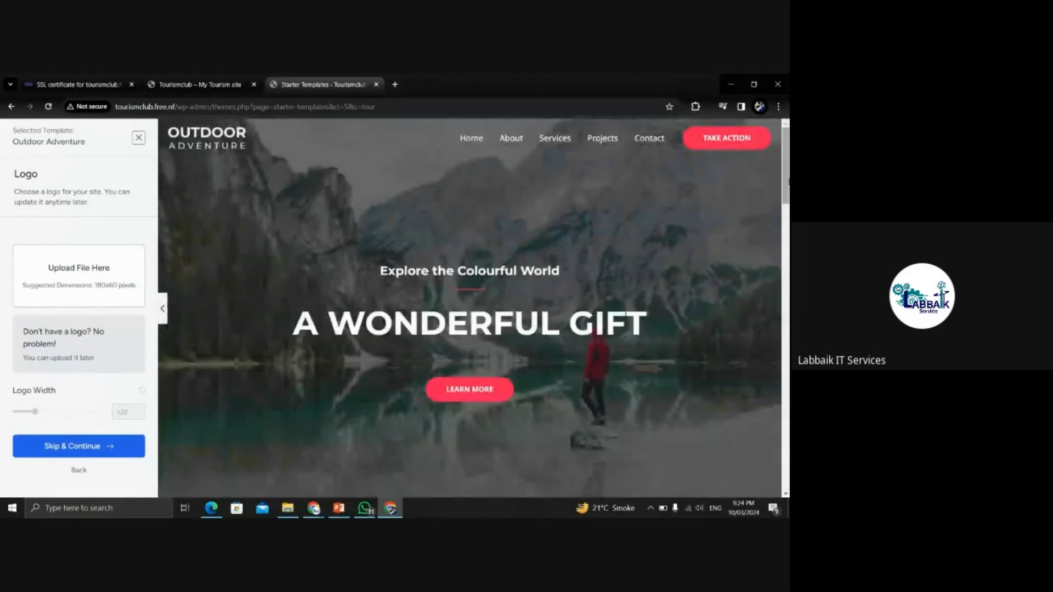
pyautogui.moveTo(787, 169)
pyautogui.mouseDown()
pyautogui.moveTo(787, 381)
pyautogui.moveTo(788, 165)
pyautogui.mouseUp()
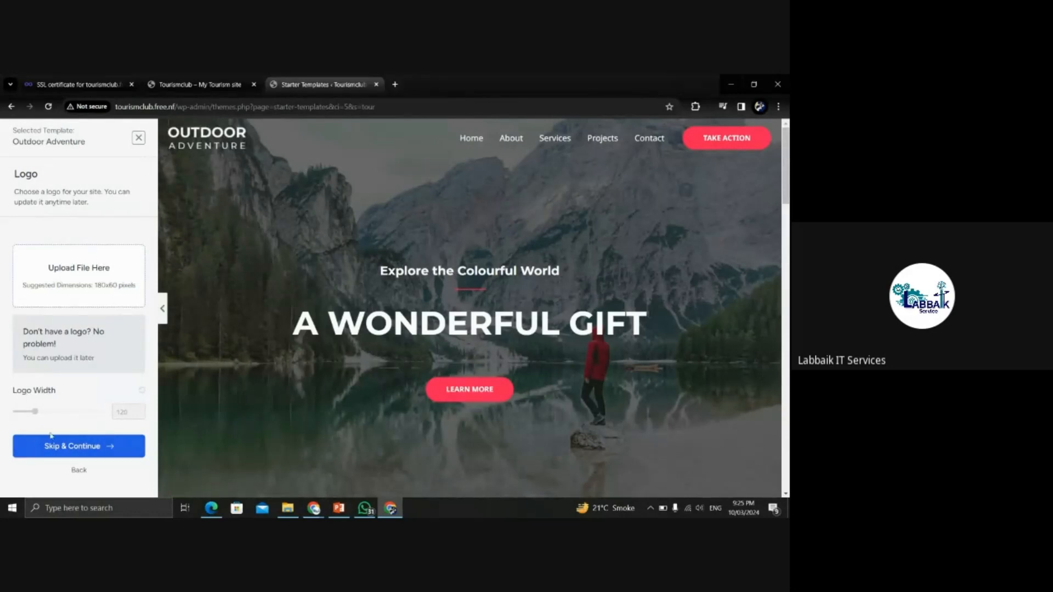
pyautogui.click(112, 454)
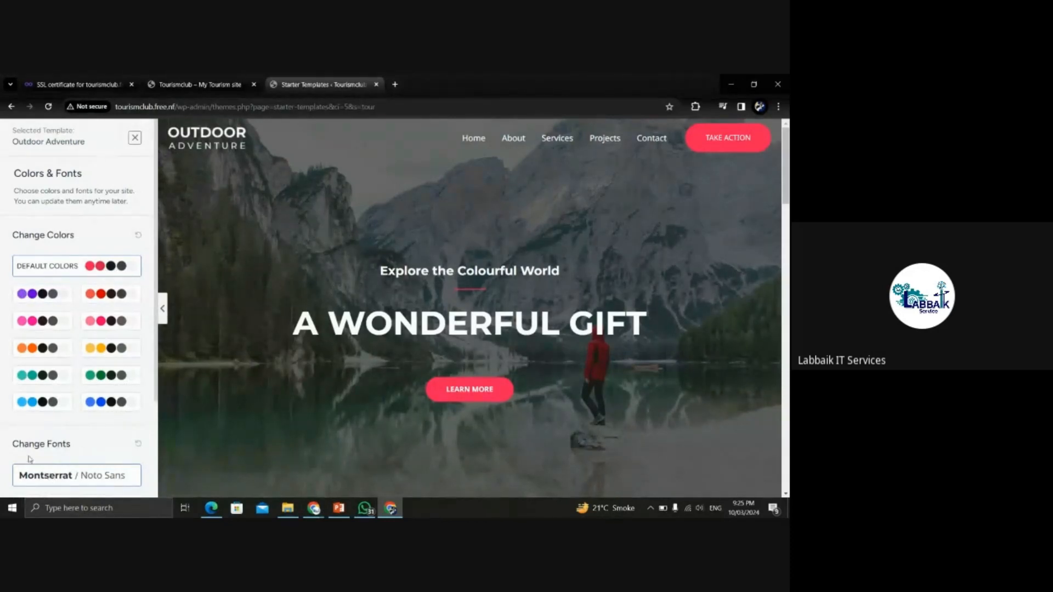
# - Review the color and font options and continue with the default colors and Montserrat / Noto Sans fonts
pyautogui.scroll(-2, 713, 220)
pyautogui.scroll(2, 620, 187)
pyautogui.scroll(-3, 158, 220)
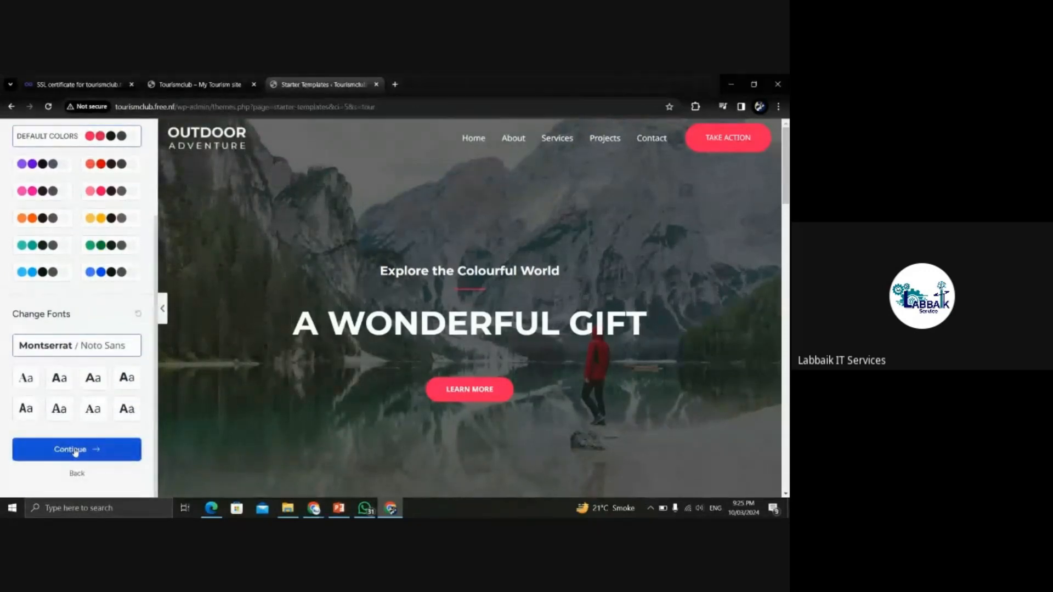
pyautogui.click(75, 450)
# - Leave the personal details blank, keep all advanced import options enabled, and submit the form to build the website
pyautogui.click(271, 291)
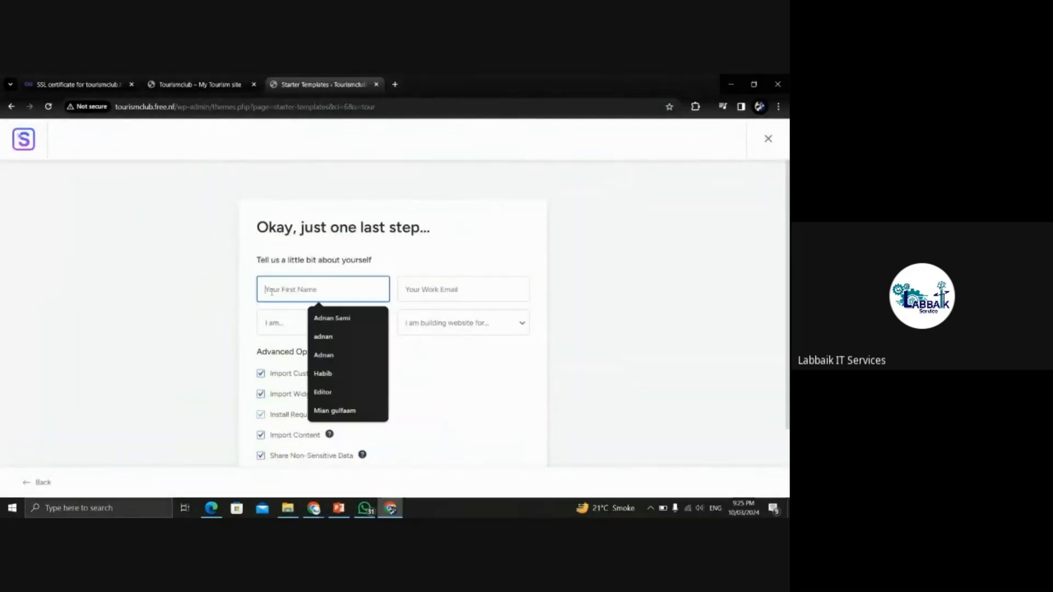
pyautogui.click(188, 303)
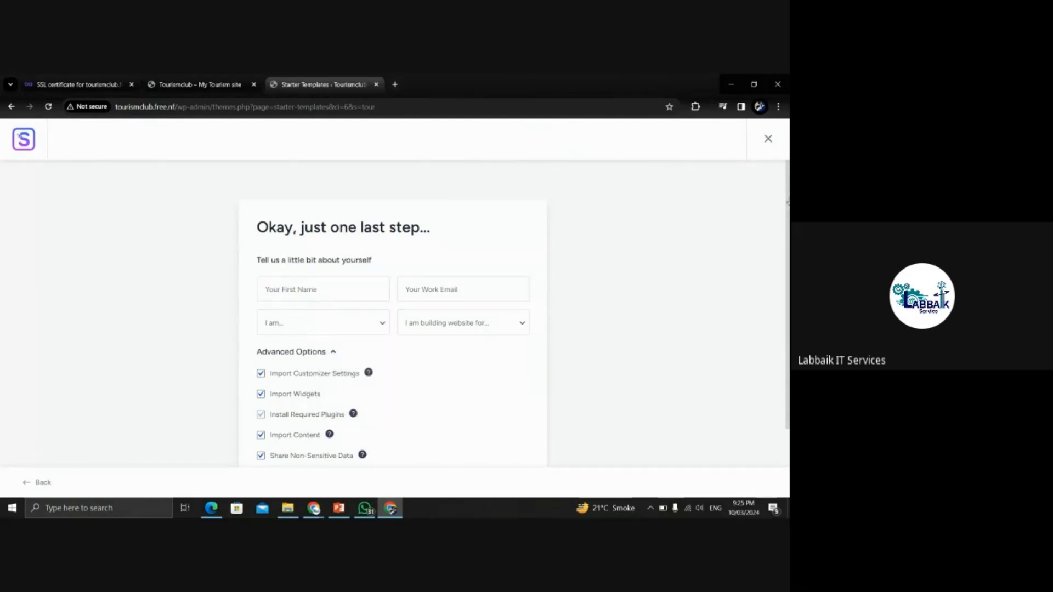
pyautogui.scroll(-2, 393, 313)
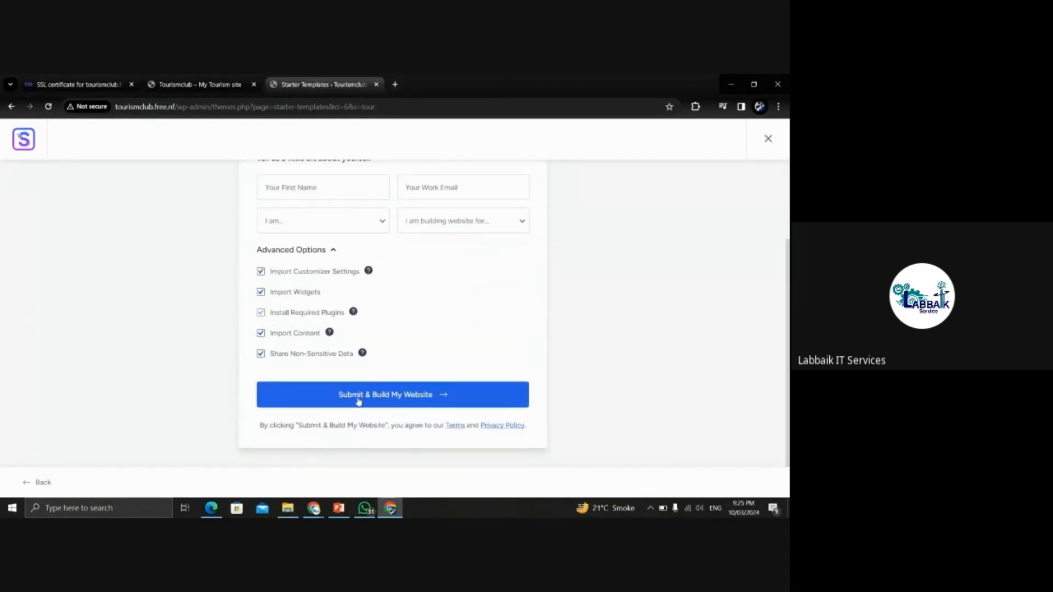
pyautogui.click(433, 397)
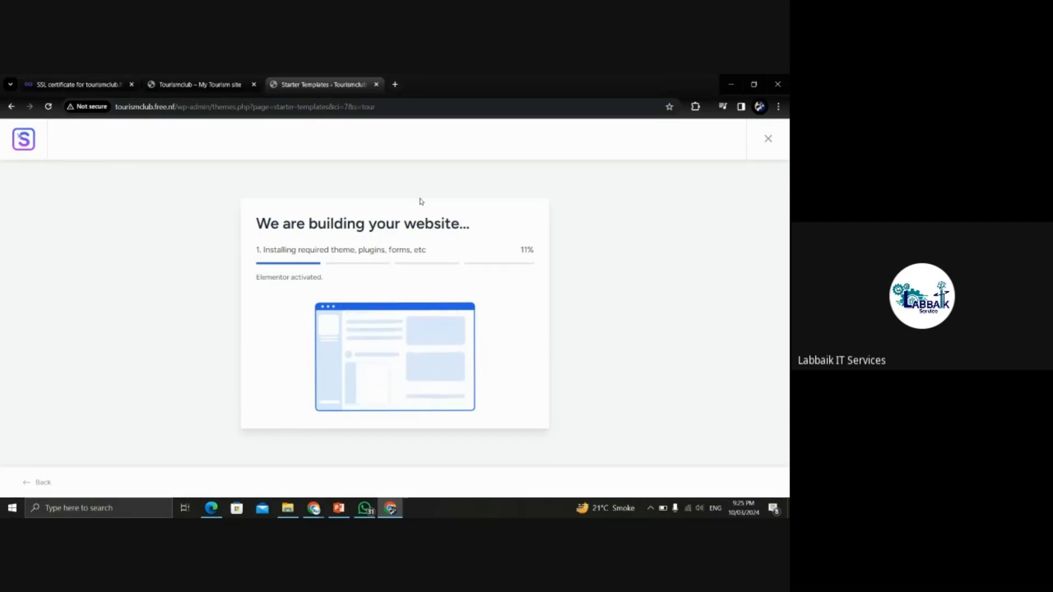
pyautogui.doubleClick(359, 222)
pyautogui.tripleClick(359, 222)
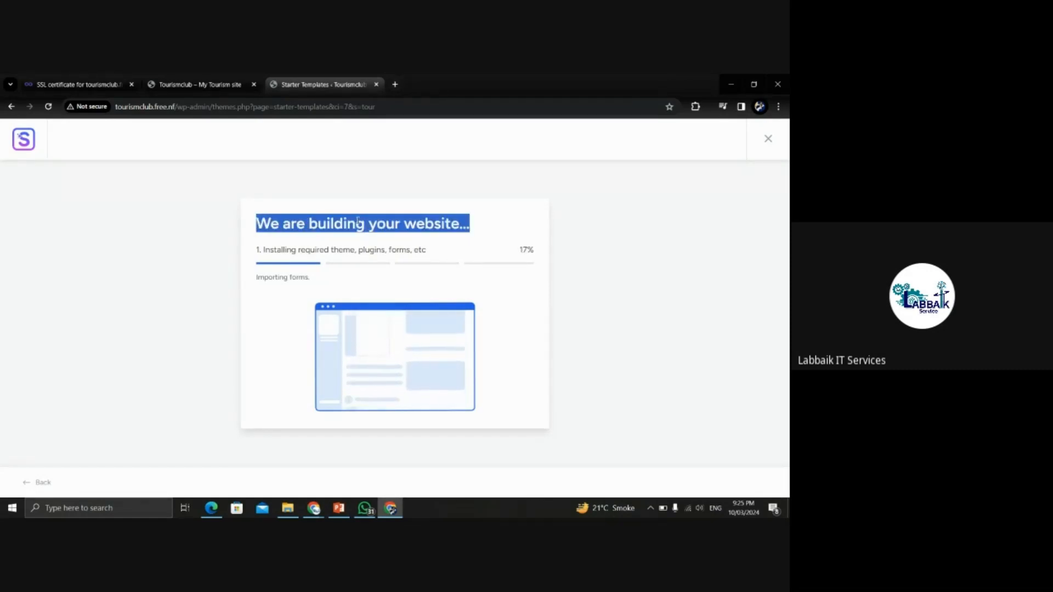
pyautogui.doubleClick(523, 197)
pyautogui.click(522, 197)
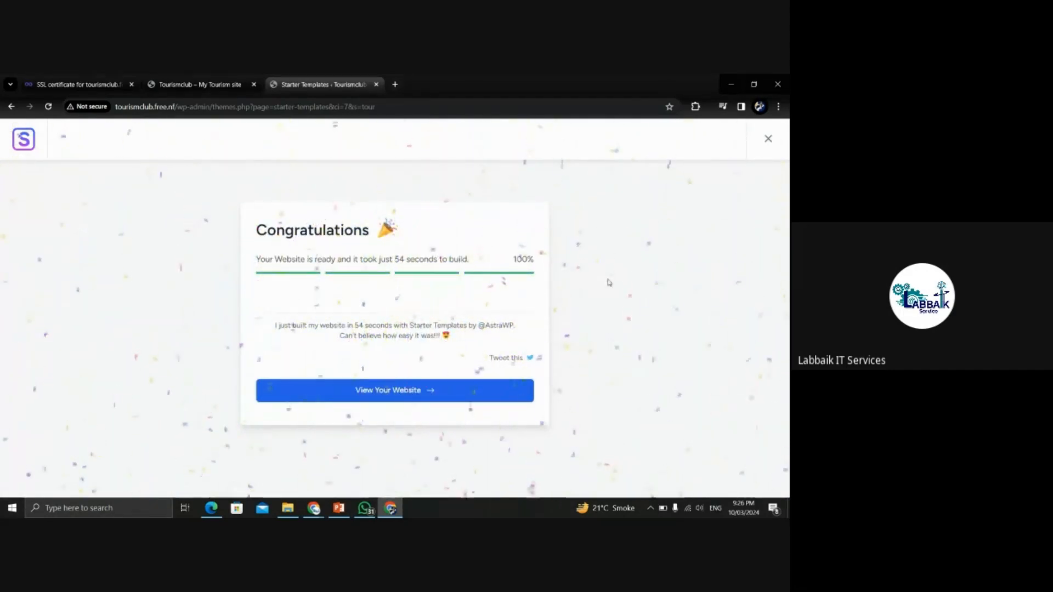
# - Reload the tourismclub.free.nf home page and look through the imported template content from header to footer
pyautogui.click(200, 83)
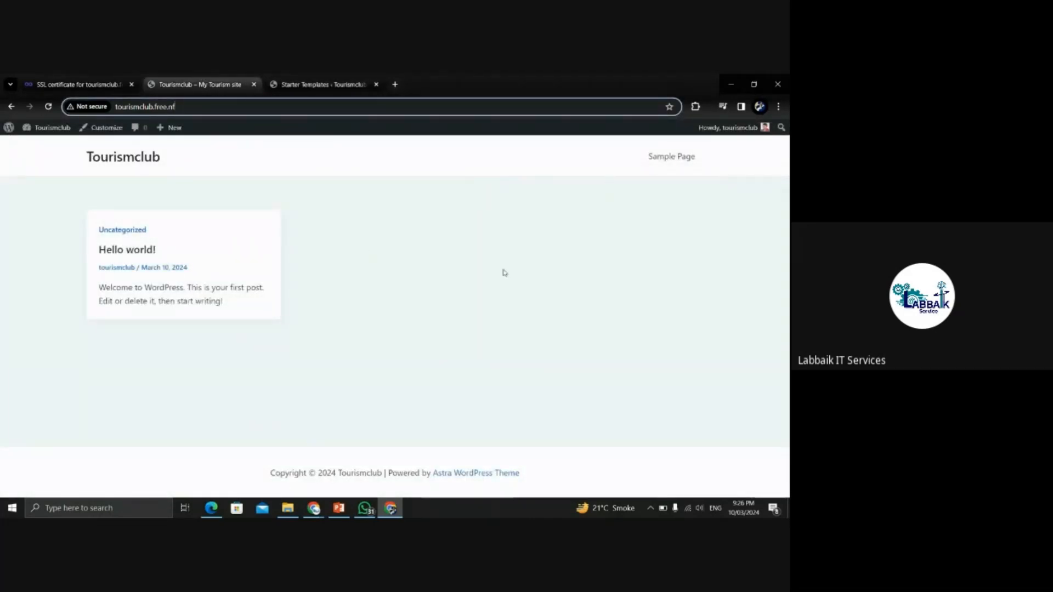
pyautogui.click(90, 163)
pyautogui.click(220, 107)
pyautogui.click(267, 106)
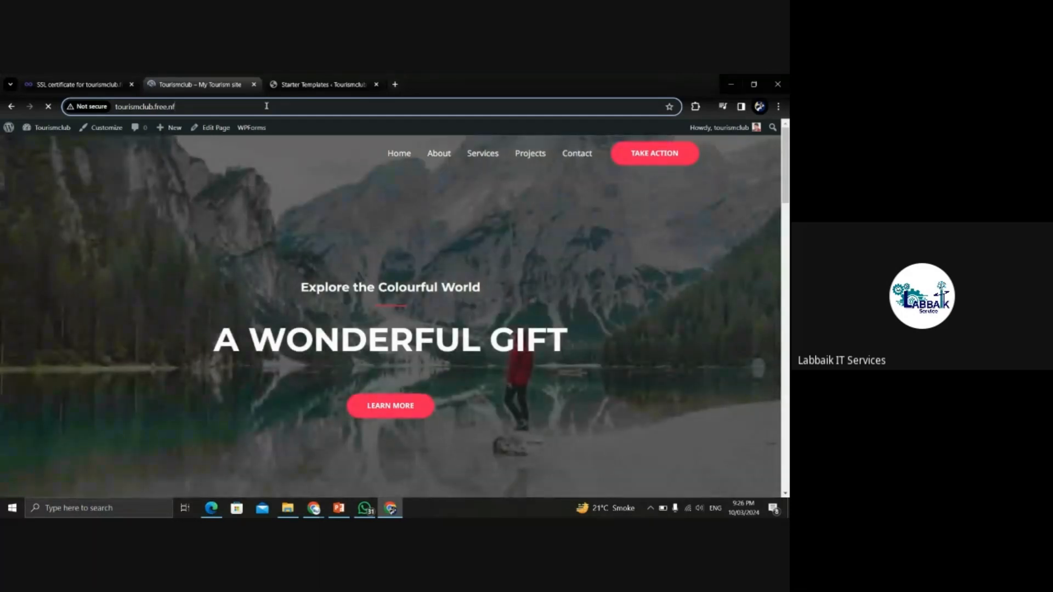
pyautogui.scroll(-15, 684, 249)
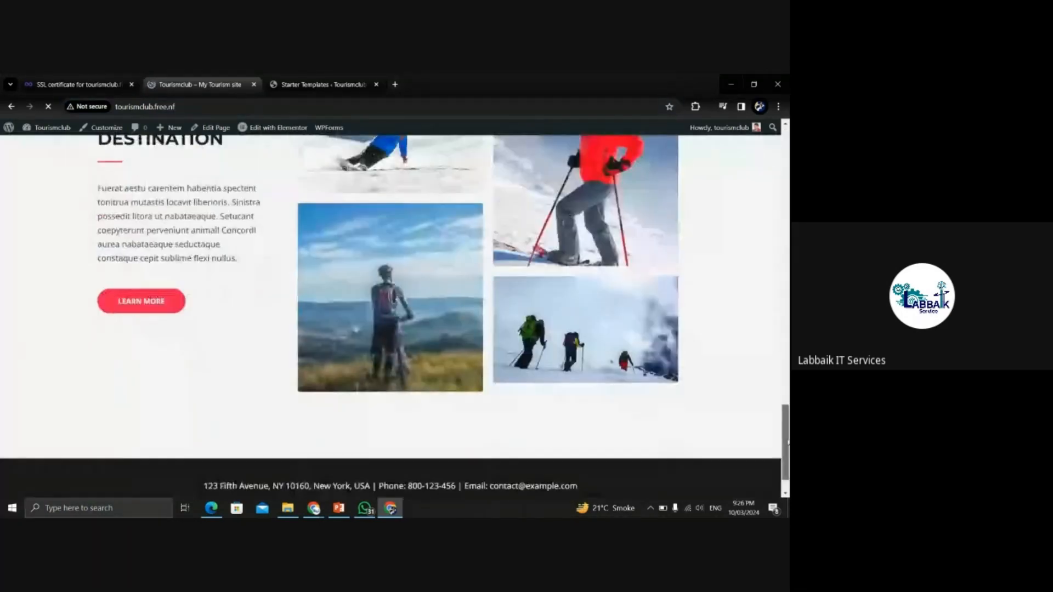
pyautogui.moveTo(788, 441); pyautogui.dragTo(783, 144)
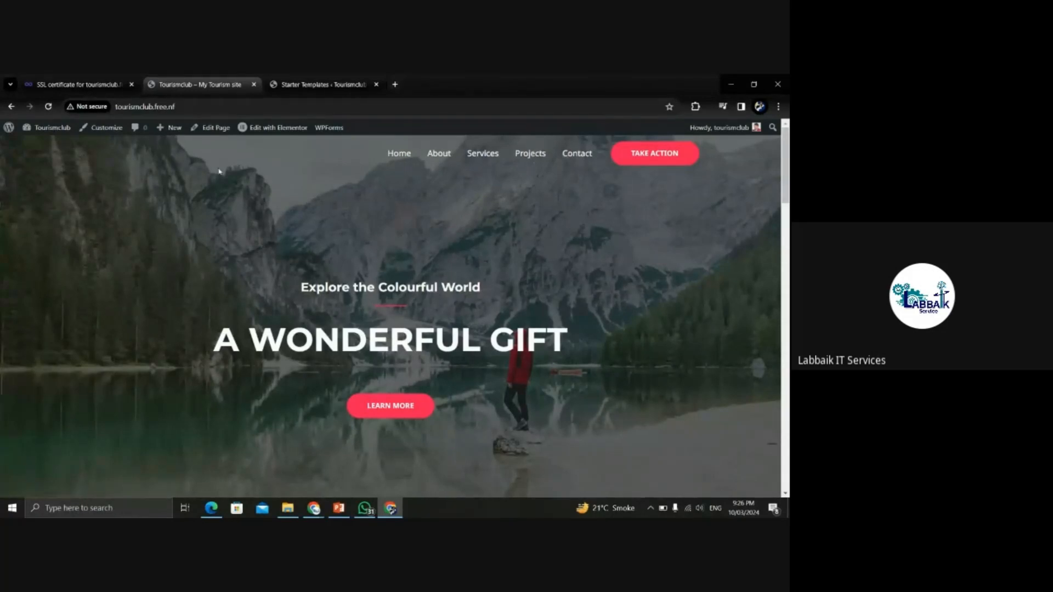
pyautogui.moveTo(785, 165)
pyautogui.mouseDown()
pyautogui.moveTo(786, 455)
pyautogui.moveTo(785, 143)
pyautogui.moveTo(779, 486)
pyautogui.moveTo(782, 158)
pyautogui.mouseUp()
pyautogui.moveTo(315, 292); pyautogui.dragTo(506, 291)
pyautogui.moveTo(208, 345); pyautogui.dragTo(545, 259)
# - Leave the finished Starter Templates wizard and open the site's WordPress dashboard at tourismclub.free.nf/wp-admin/
pyautogui.click(342, 77)
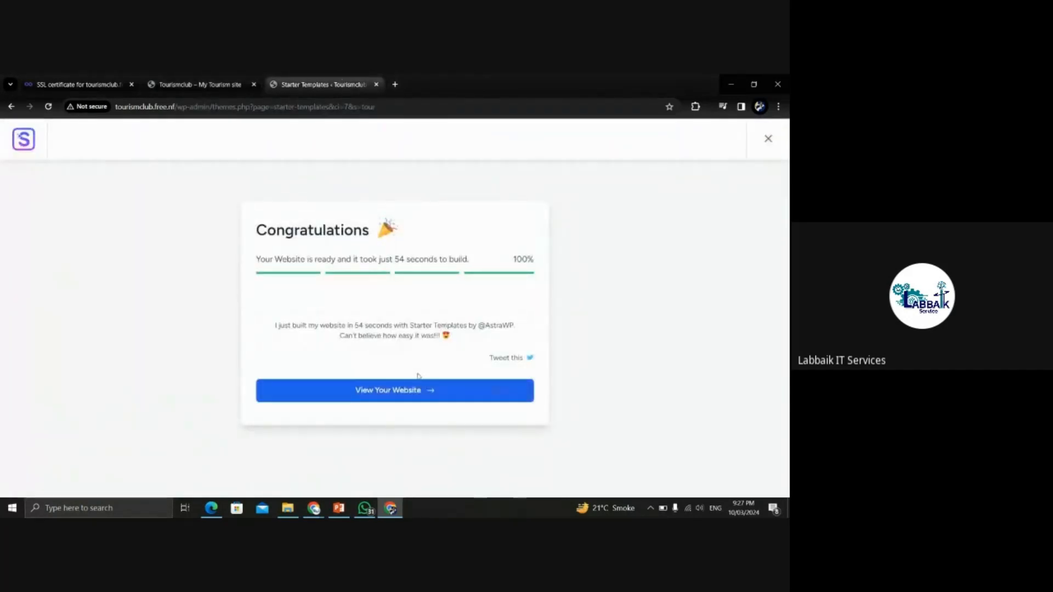
pyautogui.moveTo(432, 105); pyautogui.dragTo(212, 104)
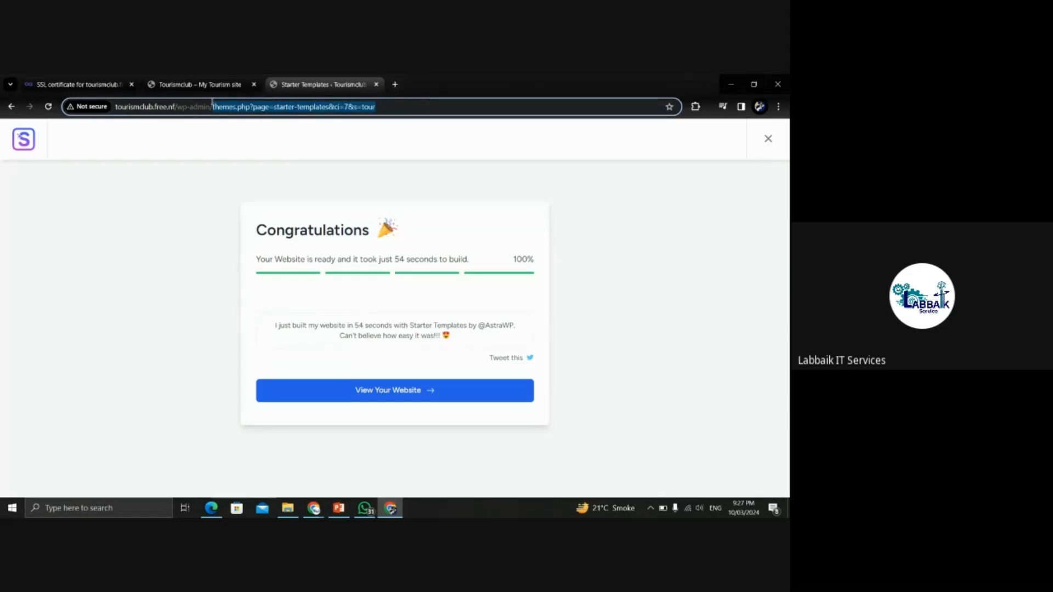
pyautogui.press('BackSpace')
pyautogui.press('Return')
pyautogui.click(232, 105)
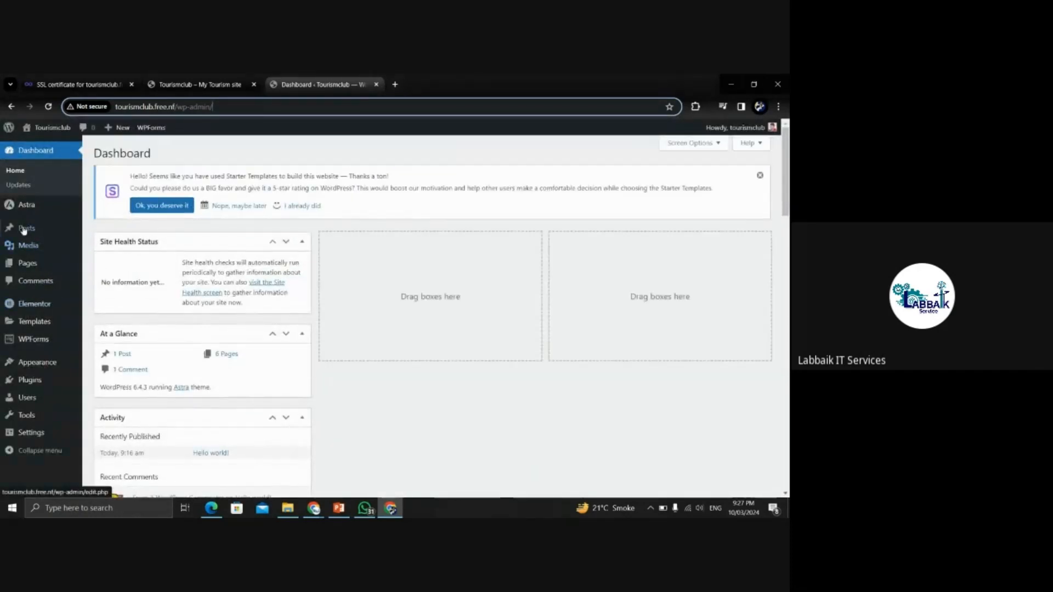
# - Open the installed plugins list and review the Elementor, Starter Templates and WPForms Lite entries
pyautogui.click(29, 381)
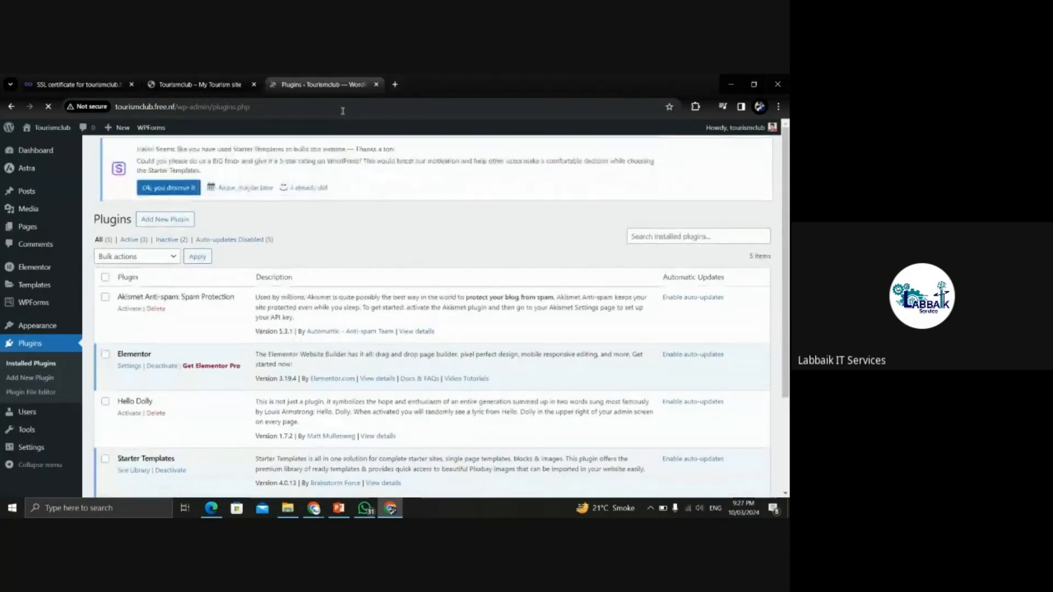
pyautogui.scroll(-3, 264, 317)
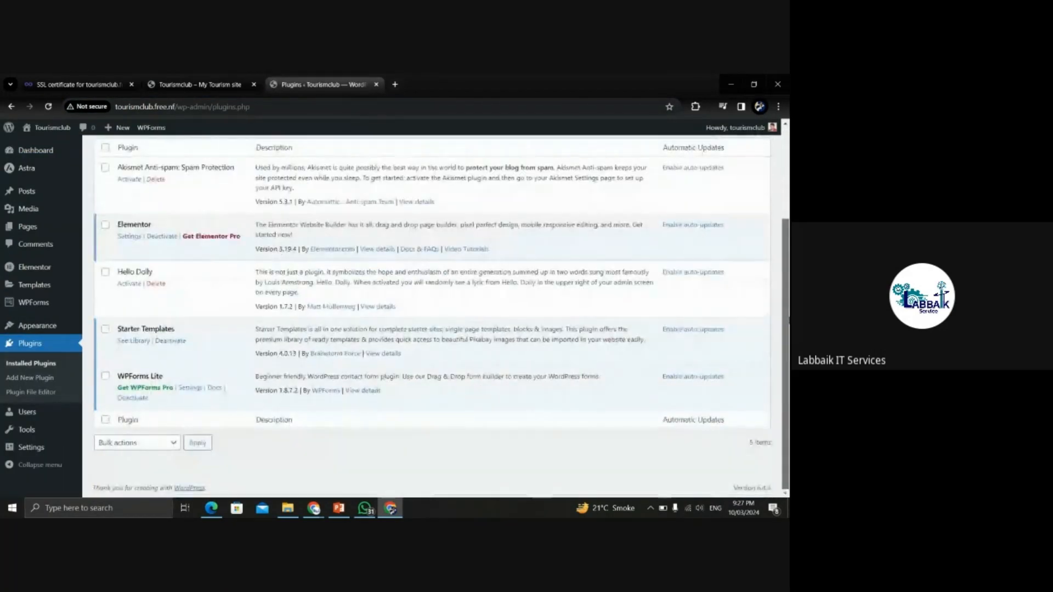
pyautogui.moveTo(117, 376); pyautogui.dragTo(171, 377)
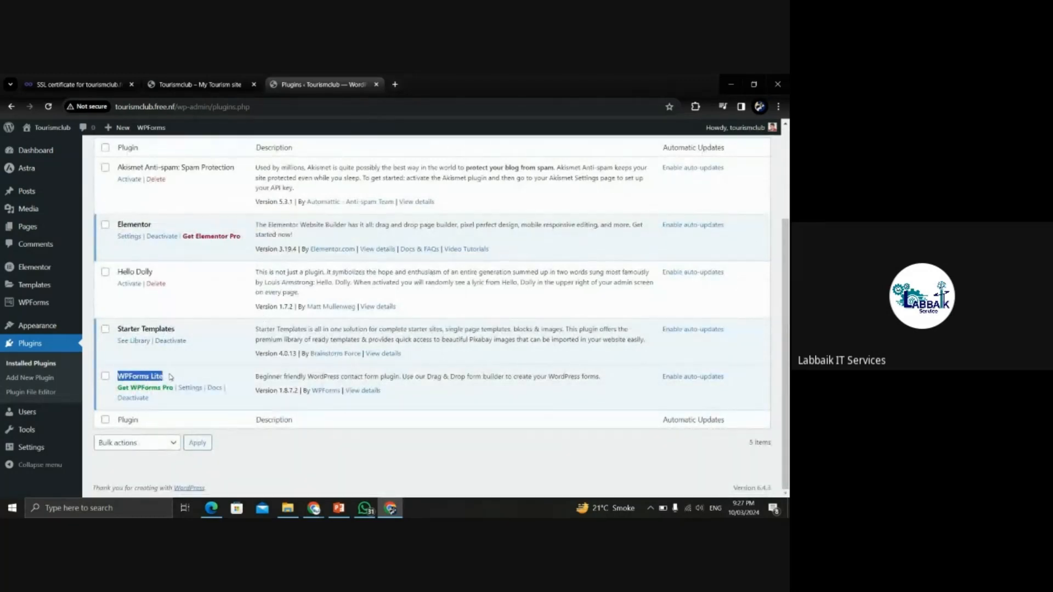
pyautogui.moveTo(120, 329); pyautogui.dragTo(191, 331)
pyautogui.moveTo(120, 225); pyautogui.dragTo(186, 226)
pyautogui.scroll(1, 595, 283)
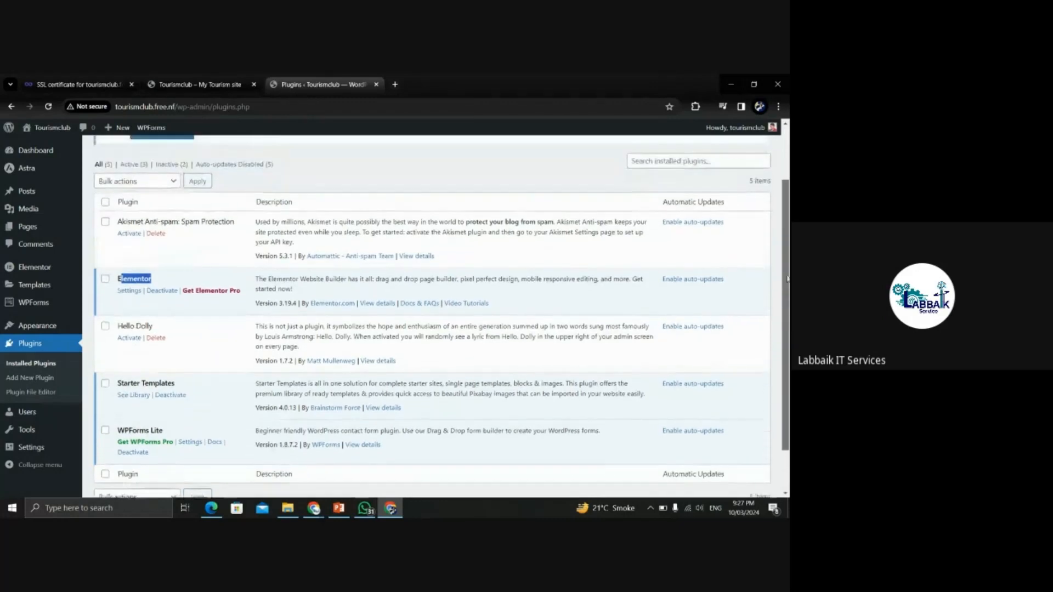
pyautogui.scroll(-2, 173, 296)
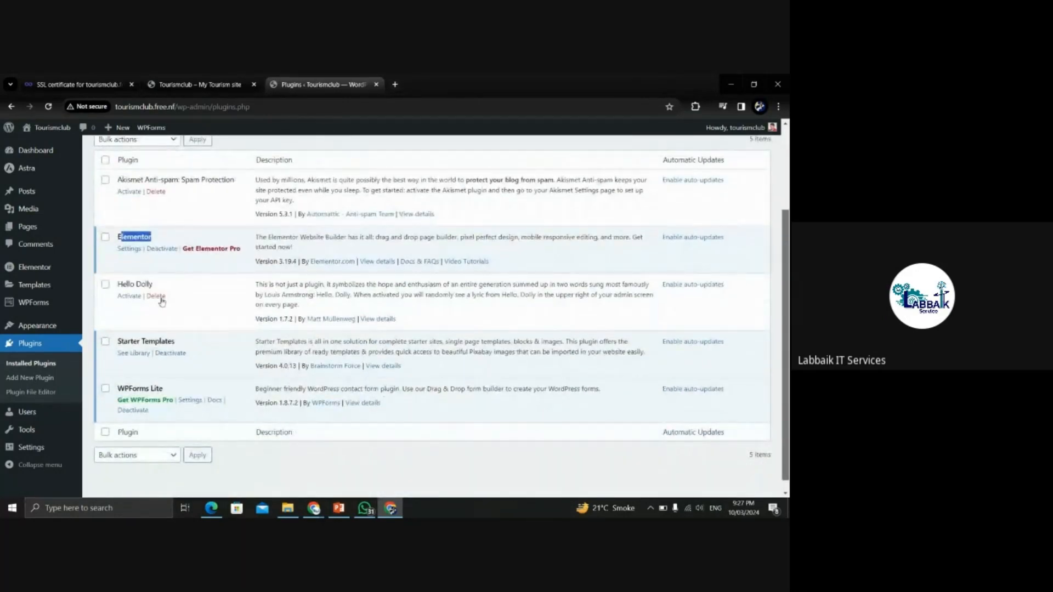
# - Delete the inactive Hello Dolly and Akismet Anti-spam: Spam Protection plugins
pyautogui.click(155, 296)
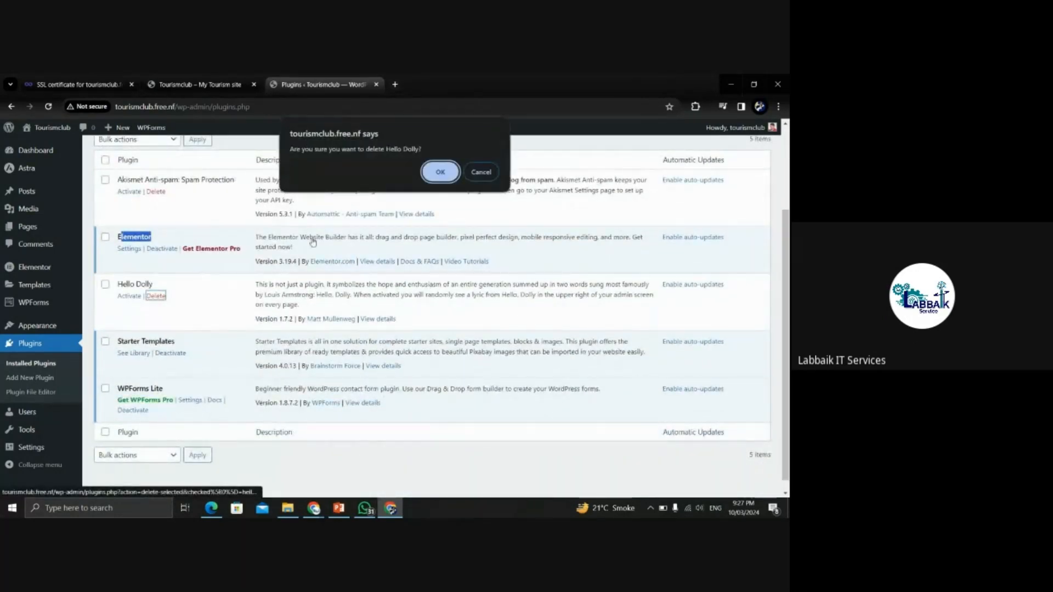
pyautogui.click(440, 177)
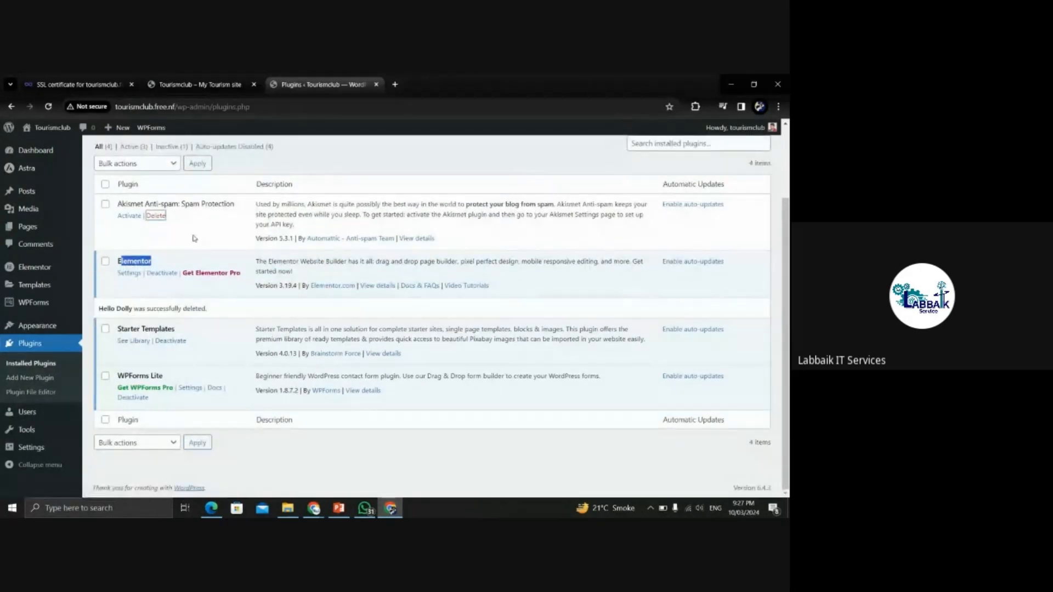
pyautogui.click(156, 216)
pyautogui.click(433, 185)
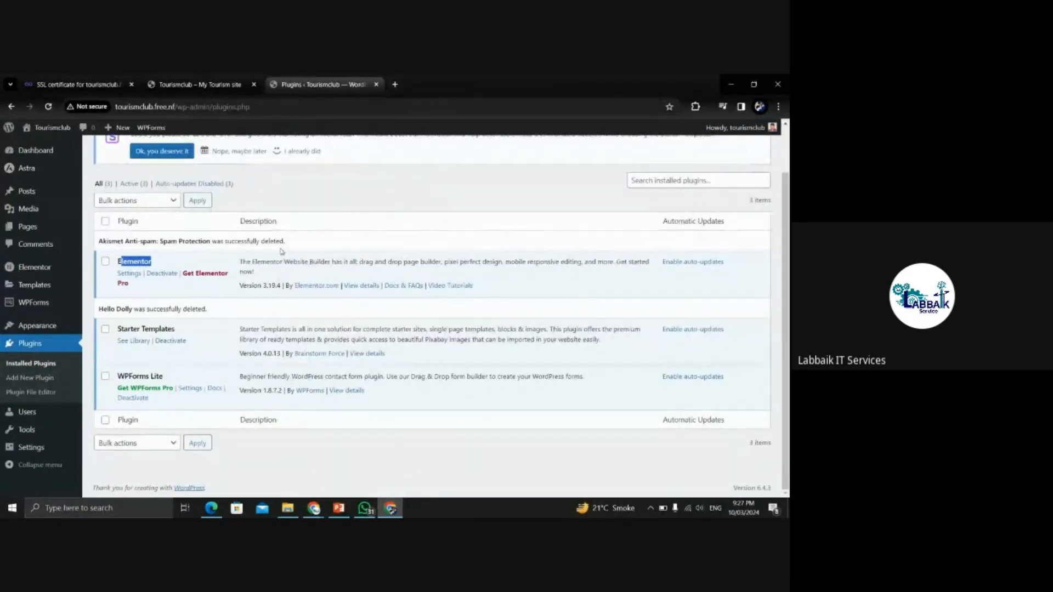
pyautogui.click(405, 193)
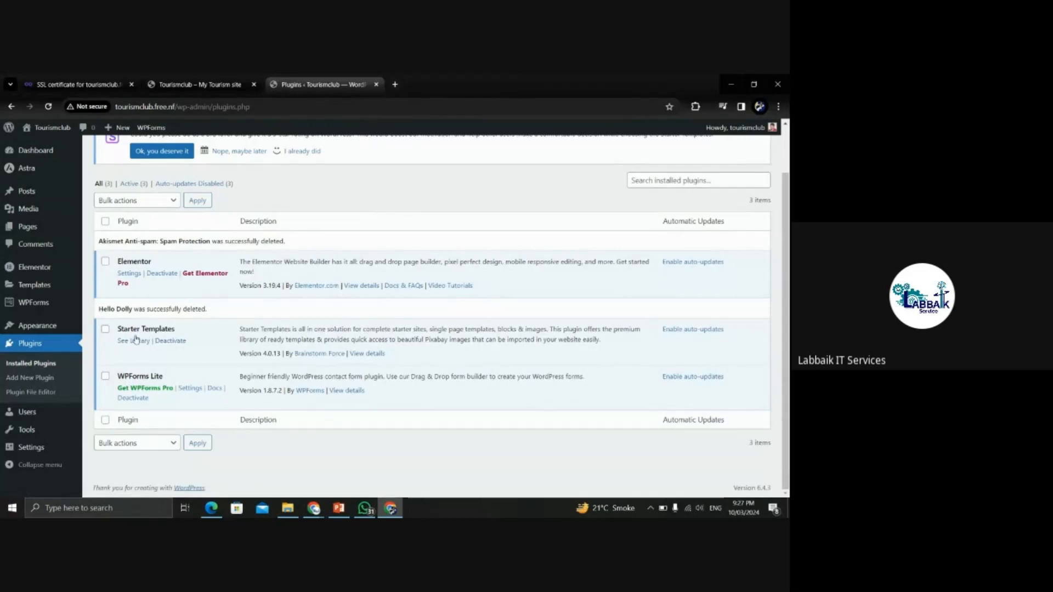
# - Open the list of all site pages and review the pages imported with the template
pyautogui.scroll(1, 693, 261)
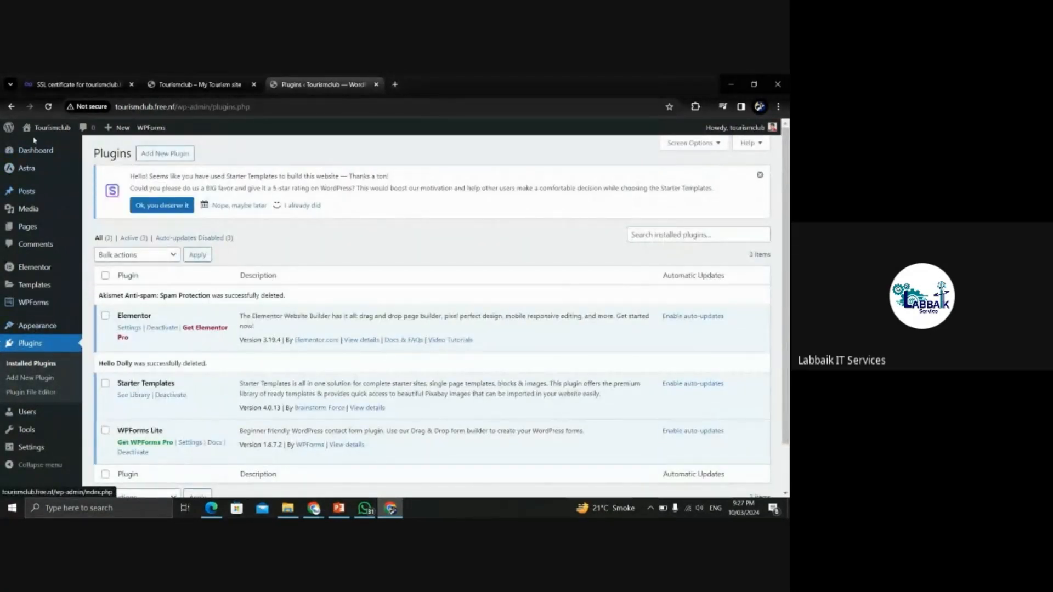
pyautogui.click(33, 227)
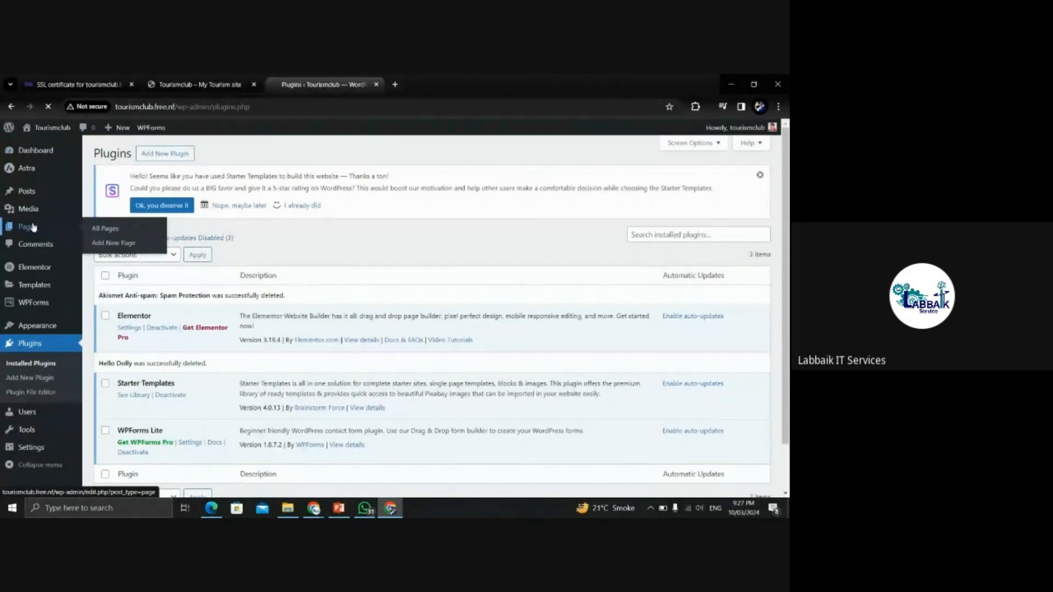
pyautogui.click(291, 102)
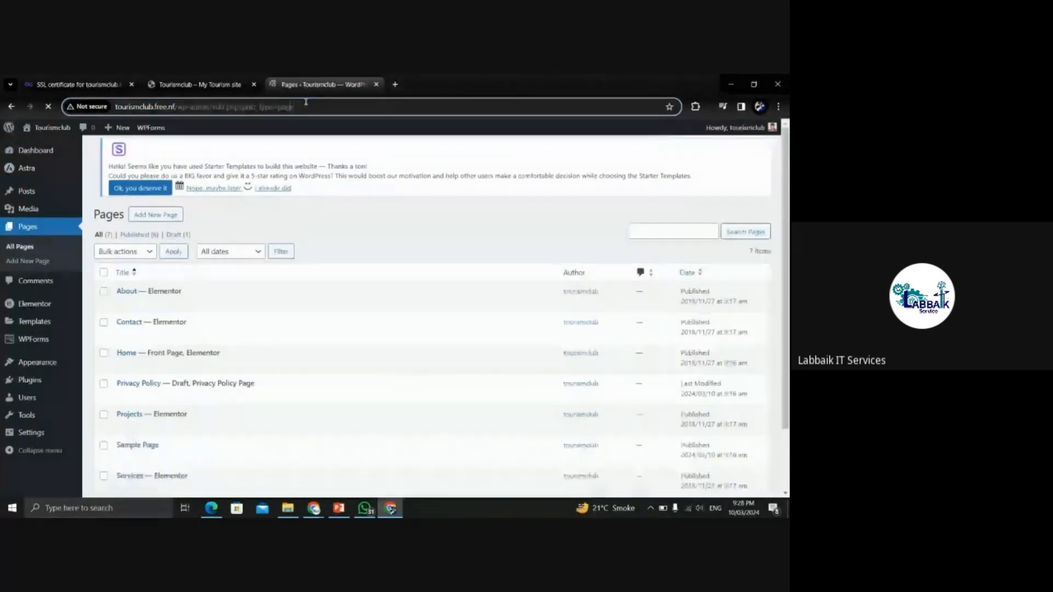
pyautogui.scroll(-2, 151, 395)
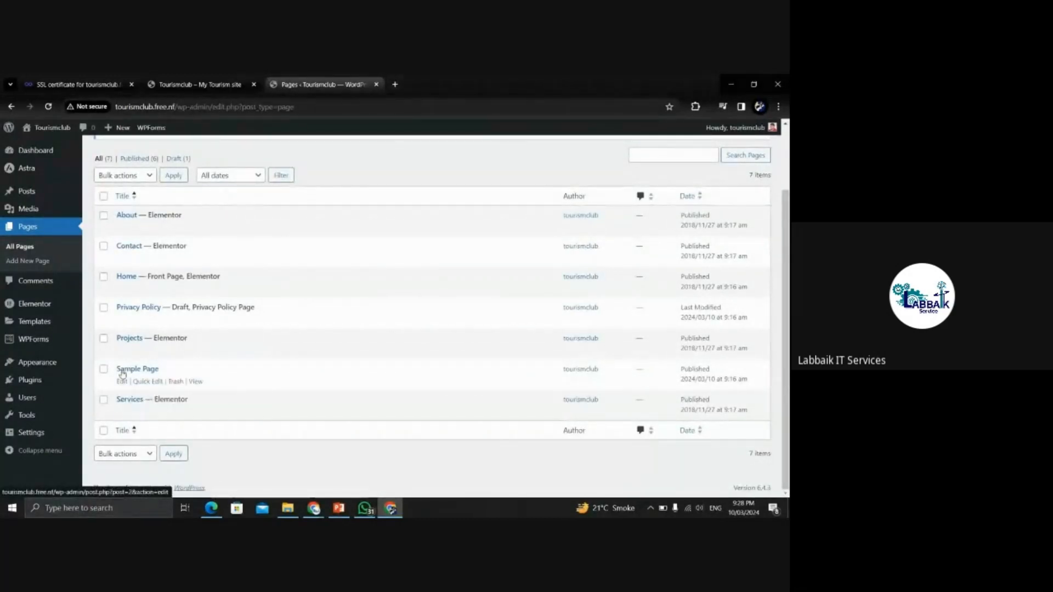
# - Check the live home page against the Home entry in the WordPress pages list
pyautogui.click(191, 79)
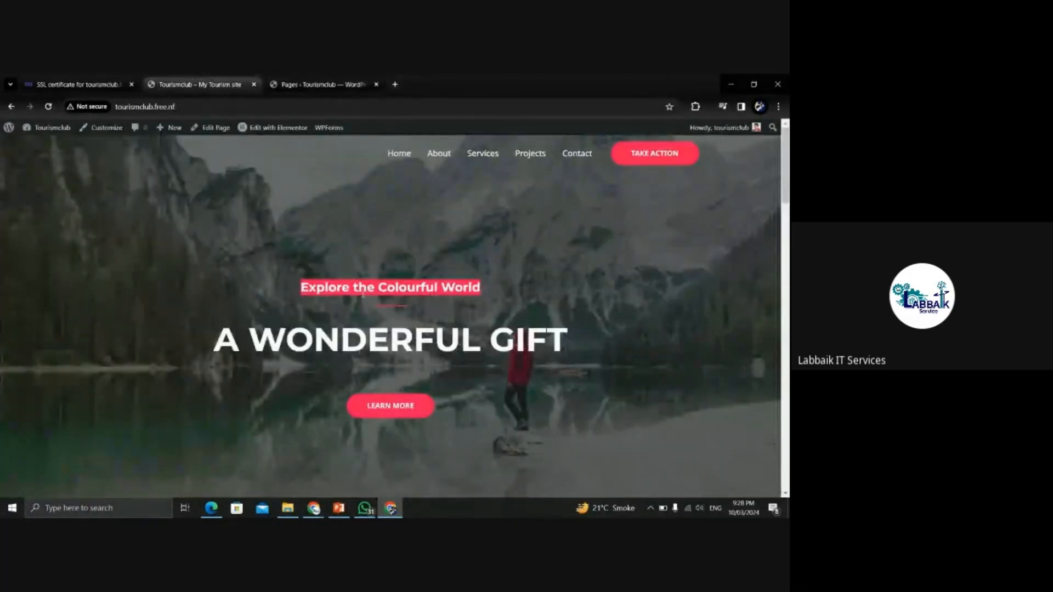
pyautogui.moveTo(788, 172)
pyautogui.mouseDown()
pyautogui.moveTo(787, 464)
pyautogui.moveTo(787, 164)
pyautogui.mouseUp()
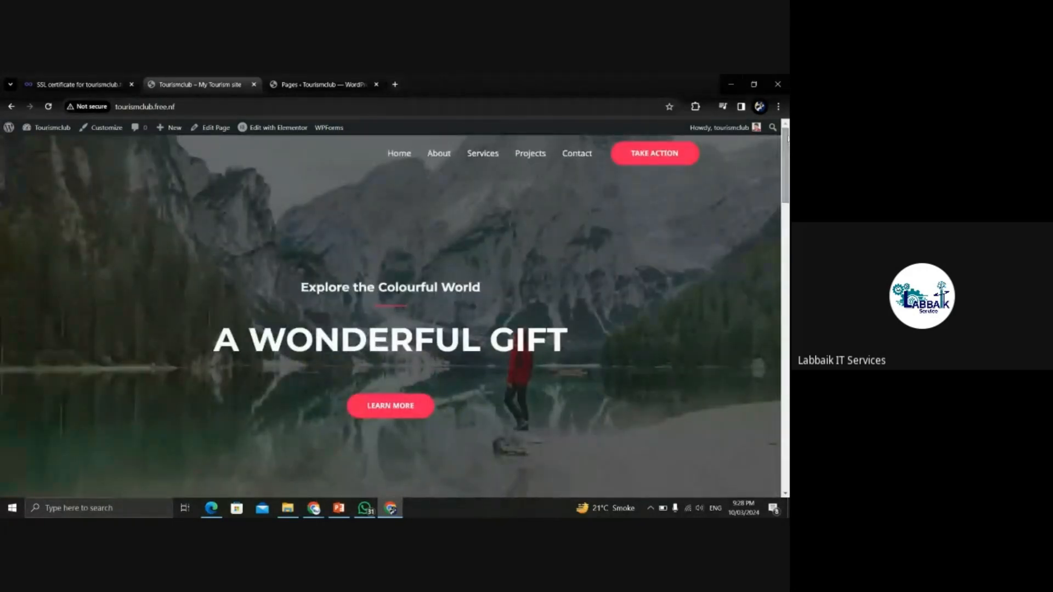
pyautogui.click(323, 84)
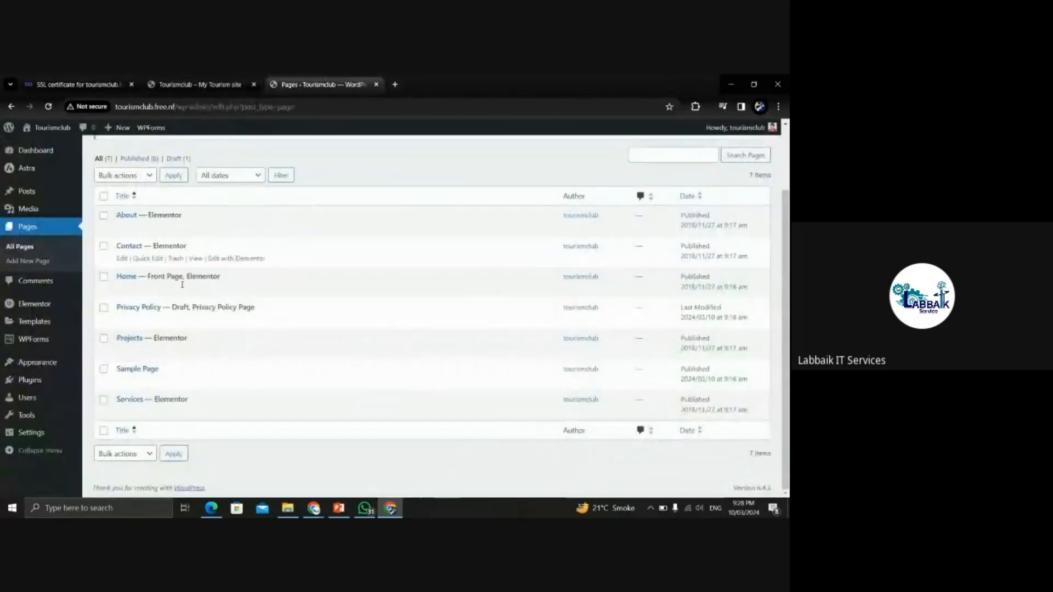
pyautogui.click(126, 277)
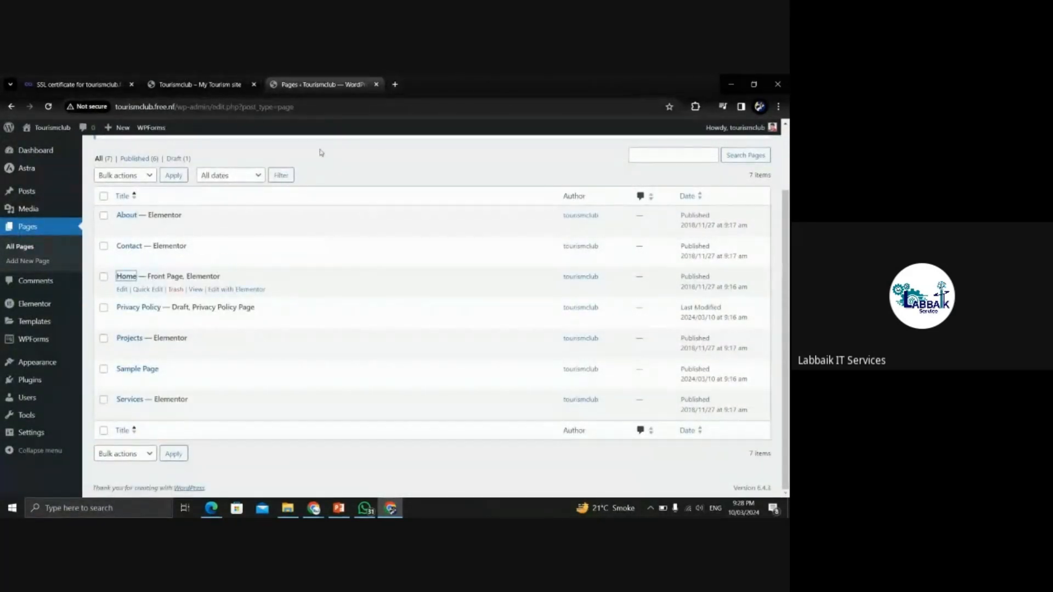
pyautogui.click(319, 106)
pyautogui.click(330, 104)
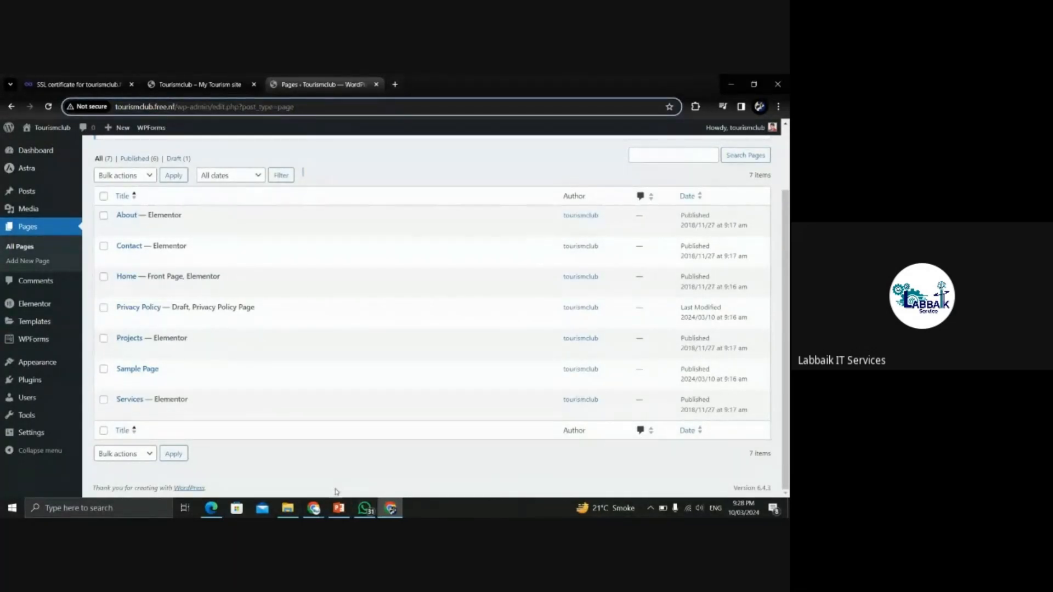
# - Switch to the WordPress Course presentation in PowerPoint and view the Module# 3 WordPress Plugins title slide and the WordPress Plugin slide
pyautogui.click(339, 508)
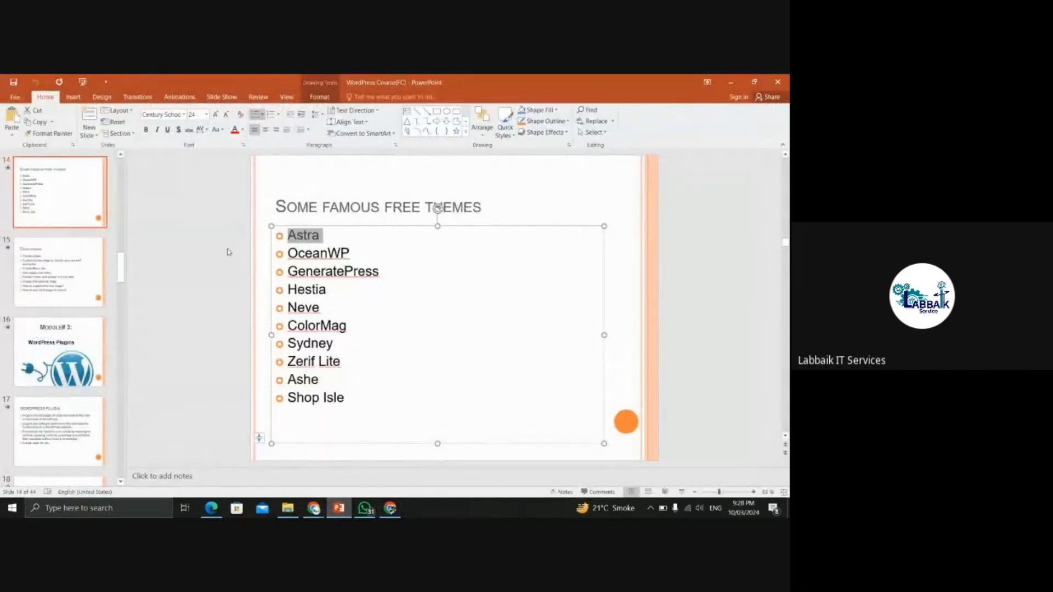
pyautogui.click(67, 387)
pyautogui.click(60, 357)
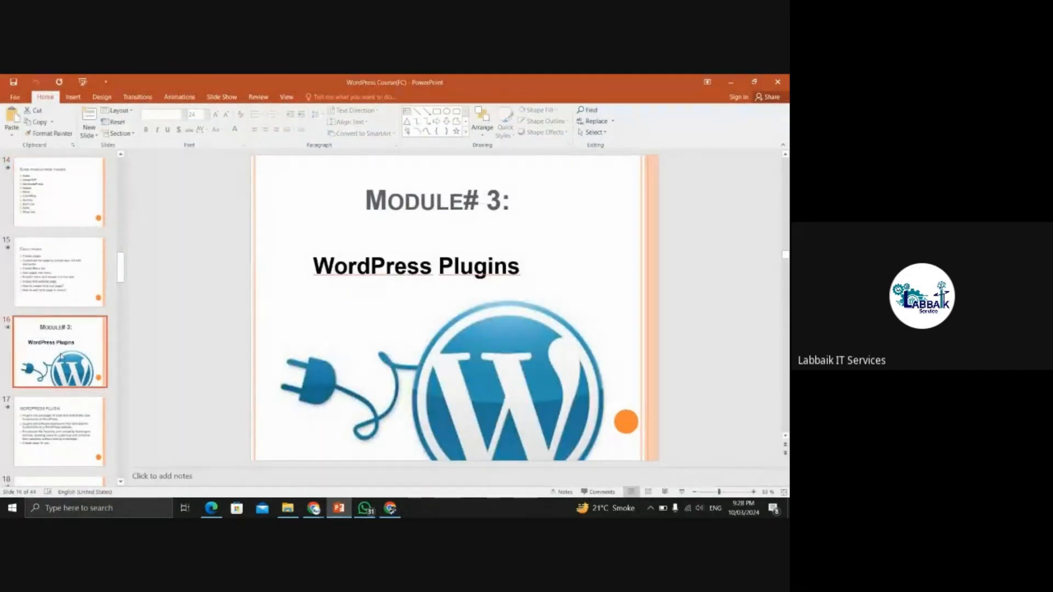
pyautogui.click(69, 398)
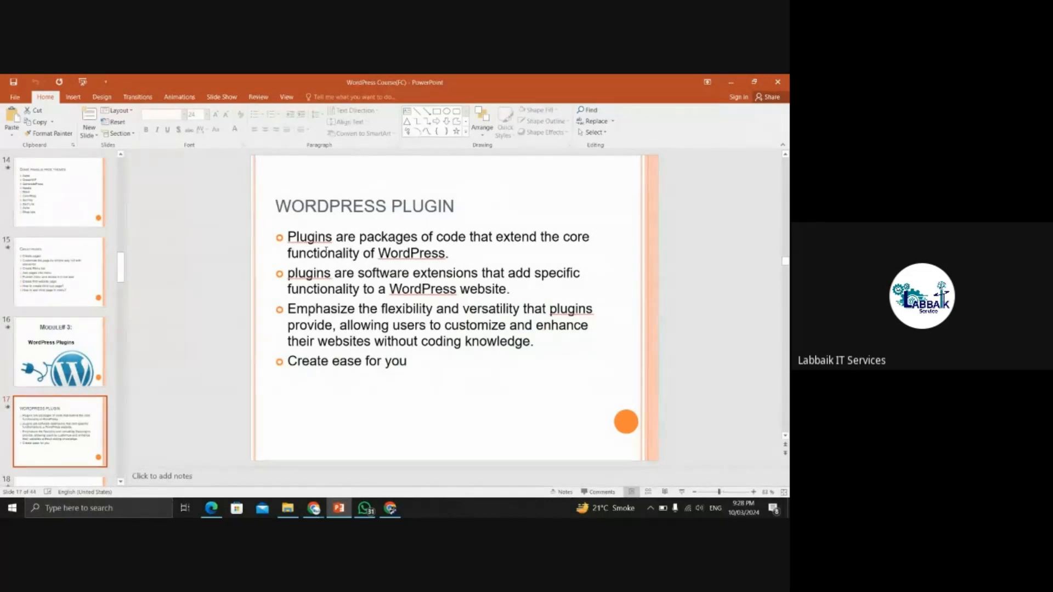
pyautogui.moveTo(120, 267); pyautogui.dragTo(120, 296)
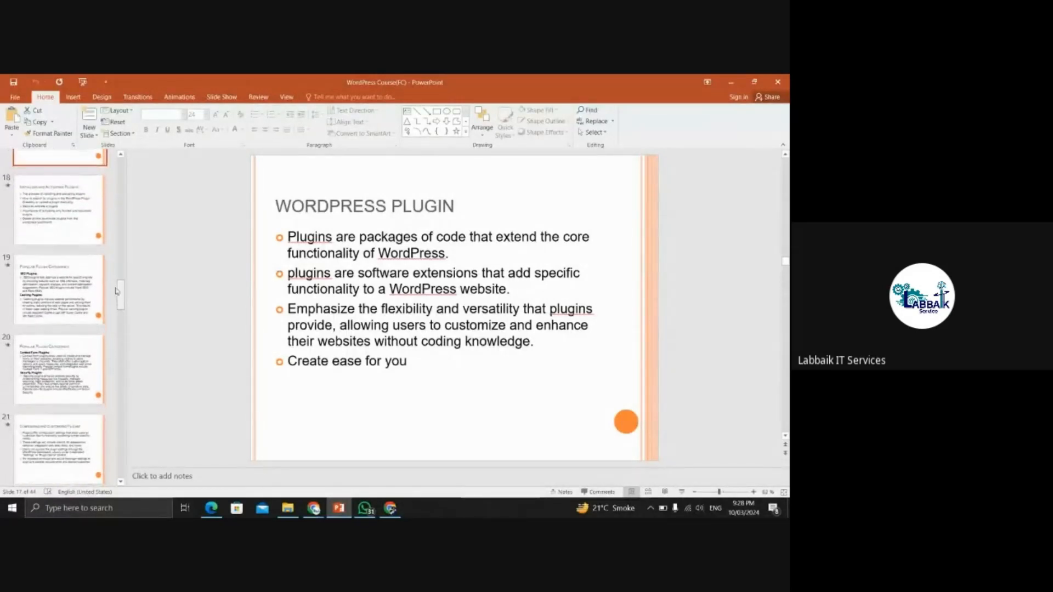
# - Review the Installing and Activating Plugins slide and bring up the first Popular Plugin Categories slide on SEO and caching plugins
pyautogui.click(82, 221)
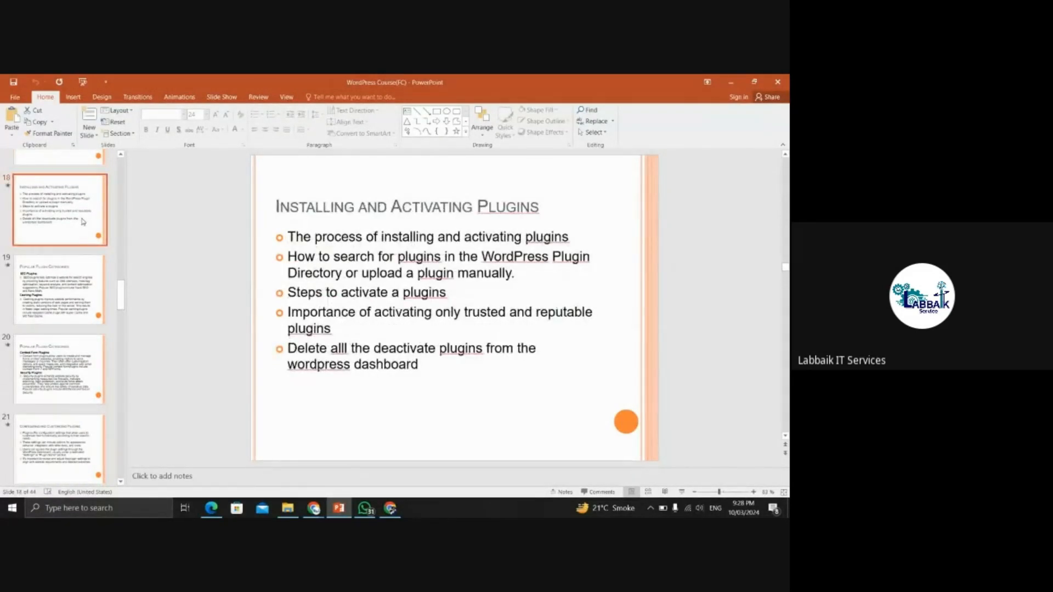
pyautogui.press('Up')
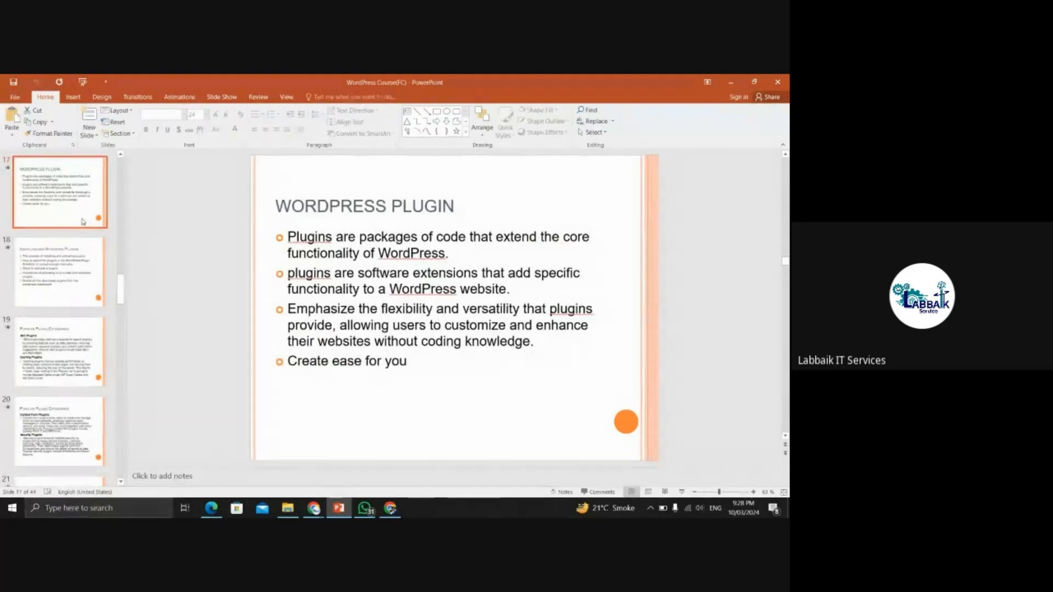
pyautogui.press('Down')
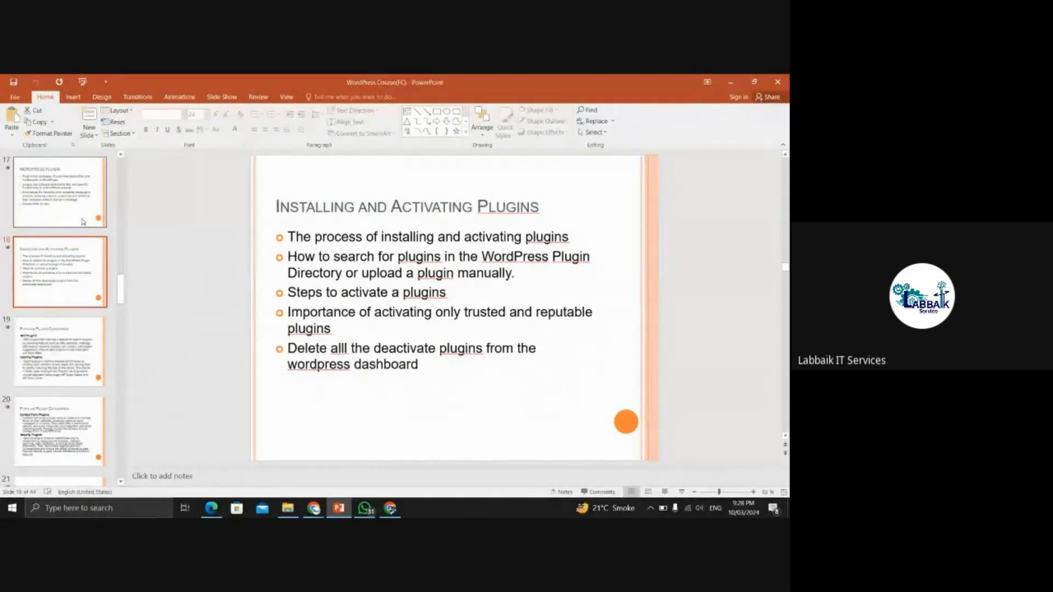
pyautogui.press('Down')
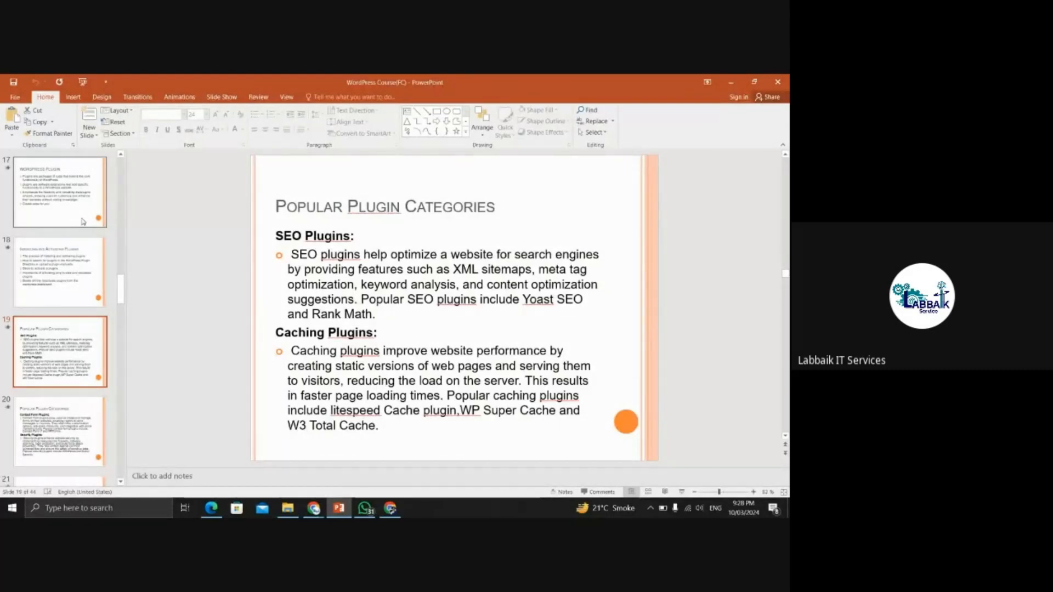
# - Present the Popular Plugin Categories slide full screen from the current slide and activate the Pen for annotation
pyautogui.click(222, 97)
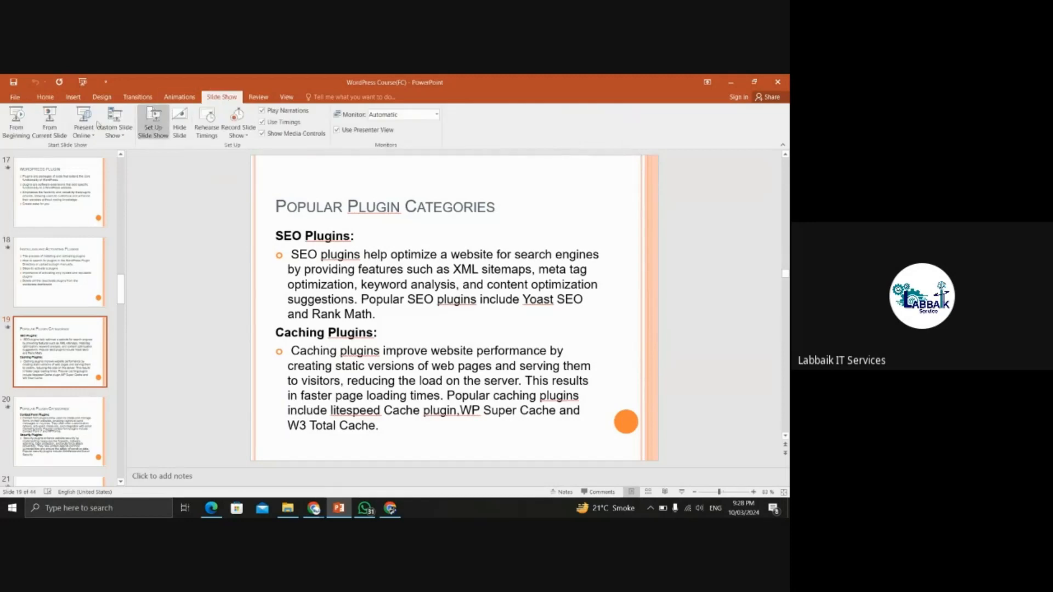
pyautogui.click(40, 125)
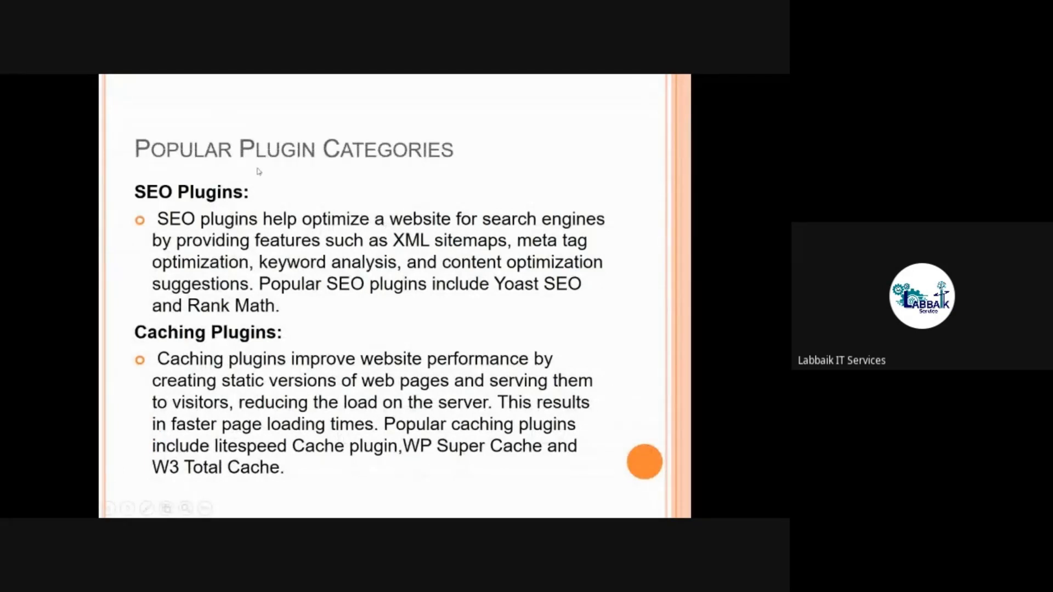
pyautogui.click(145, 511)
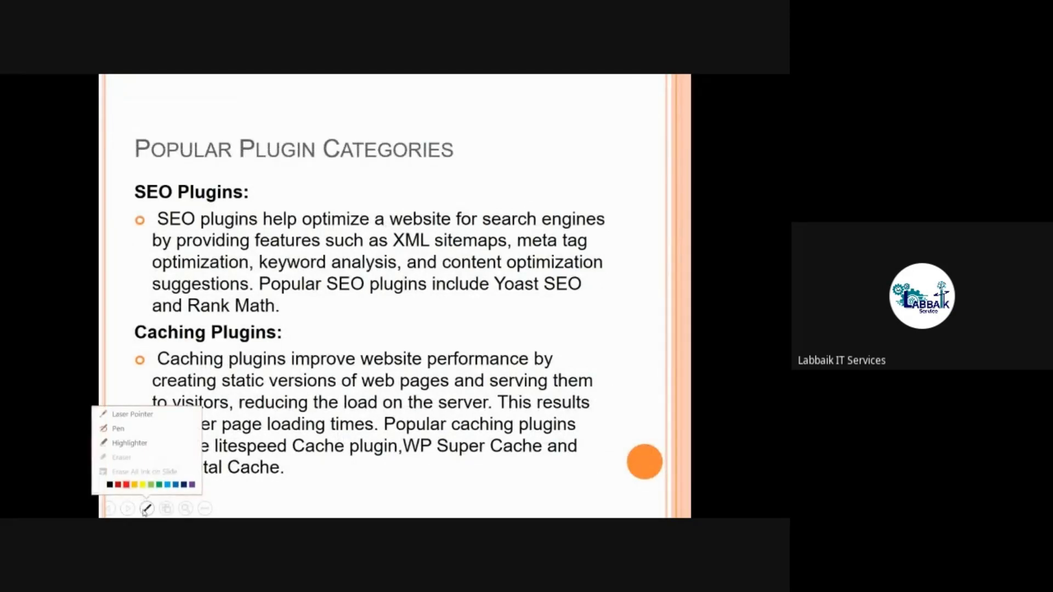
pyautogui.click(127, 481)
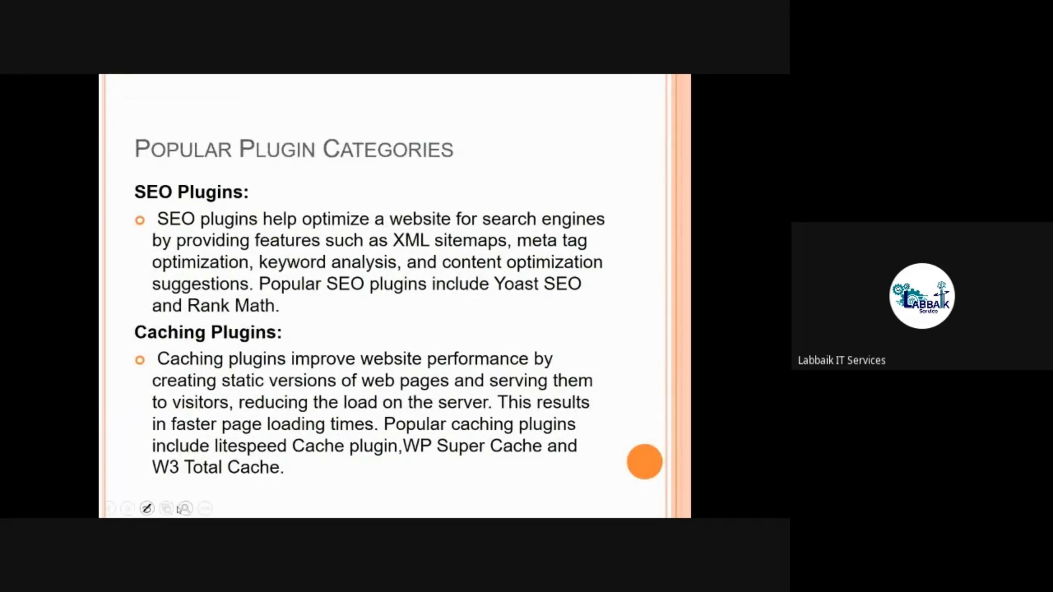
pyautogui.click(148, 508)
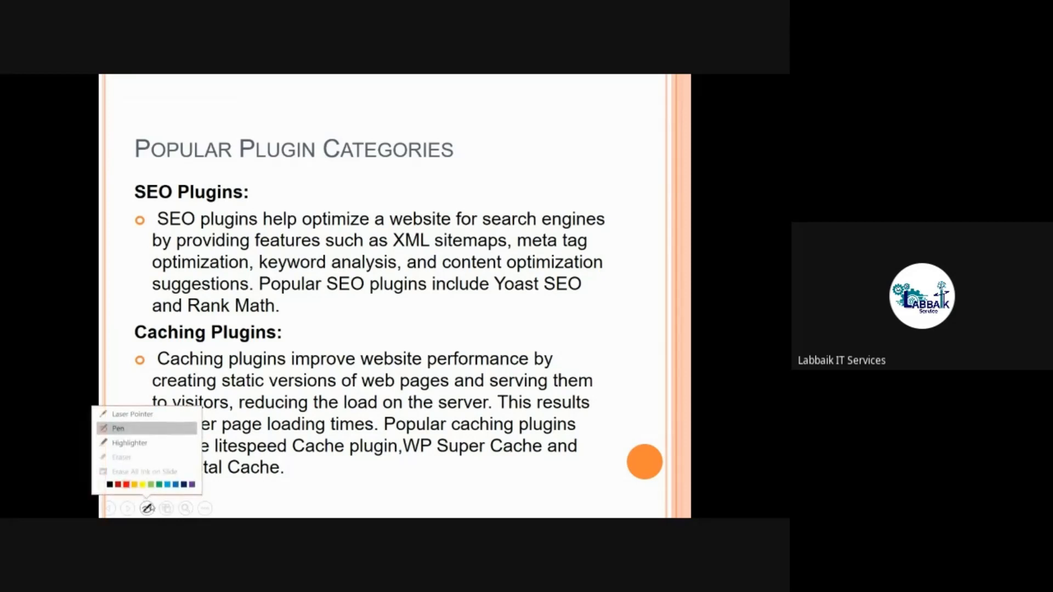
pyautogui.click(117, 430)
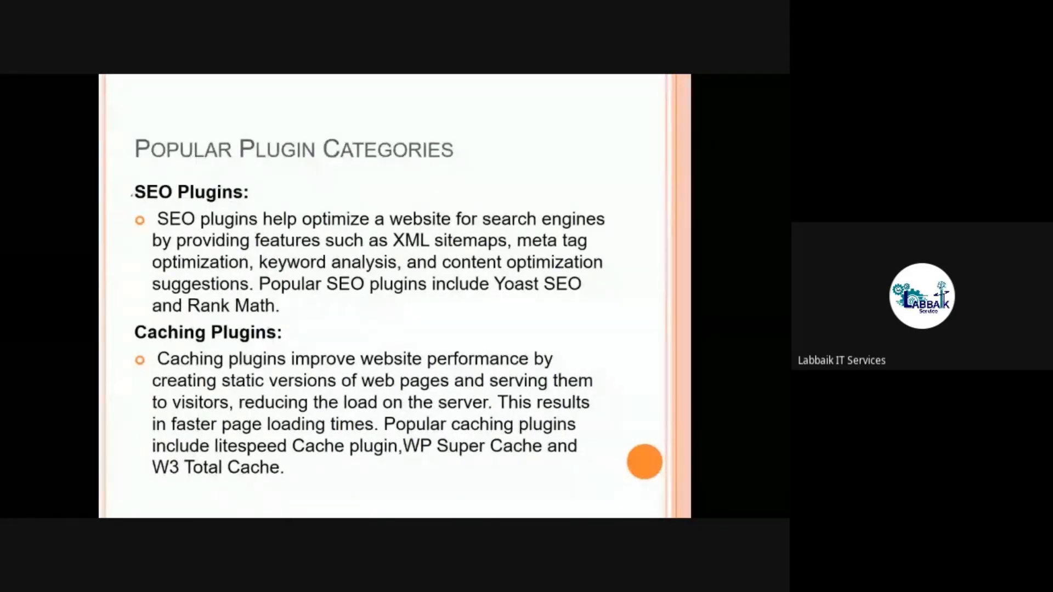
# - Underline the SEO Plugins heading, XML sitemaps, meta tag, keyword analysis, content optimization, Yoast SEO and Rank Math in red ink
pyautogui.moveTo(129, 201); pyautogui.dragTo(260, 199)
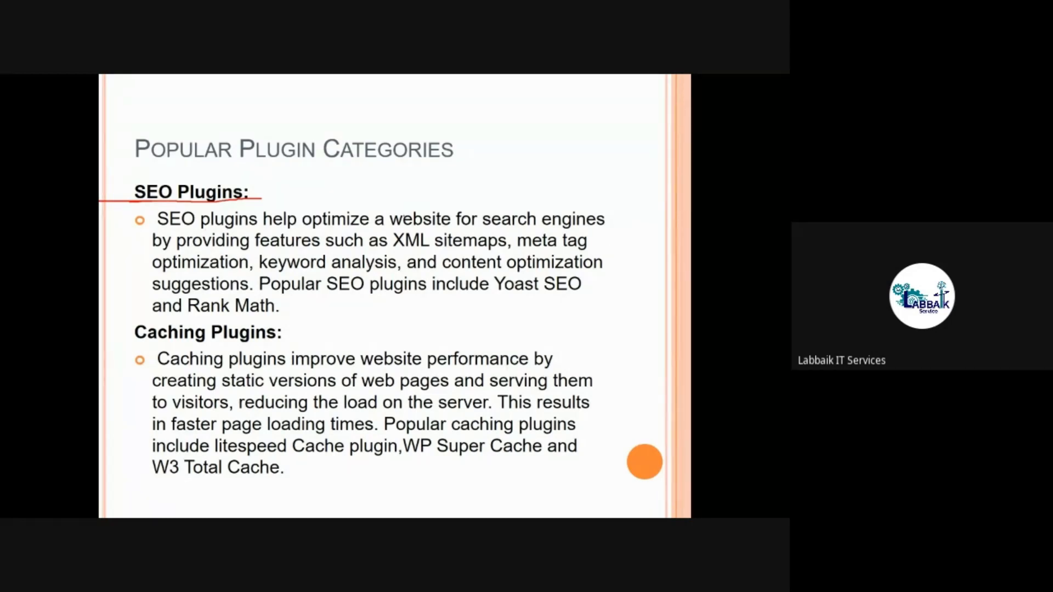
pyautogui.moveTo(396, 251); pyautogui.dragTo(584, 248)
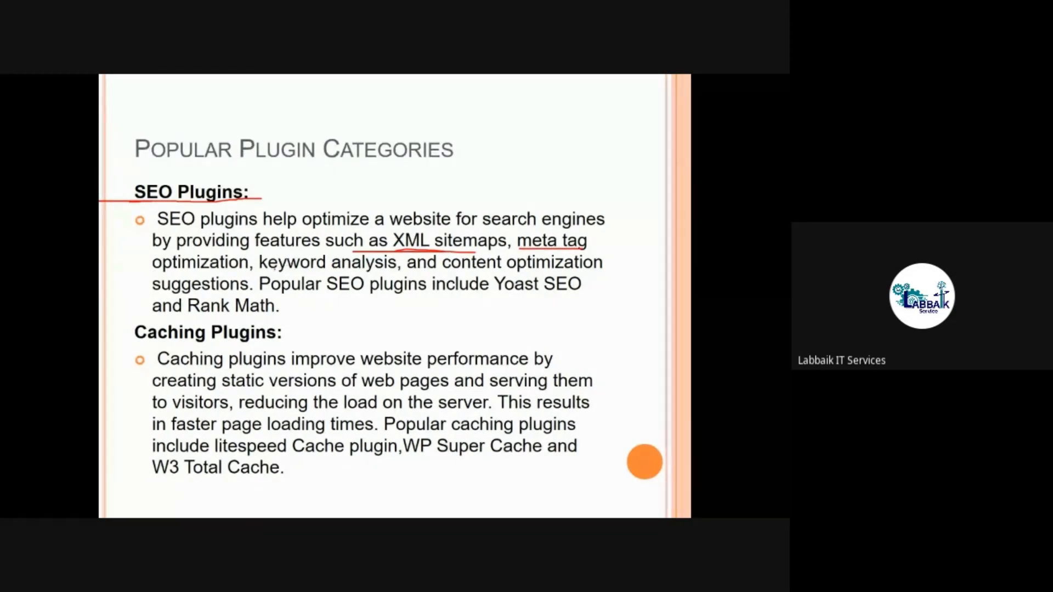
pyautogui.moveTo(269, 270); pyautogui.dragTo(356, 272)
pyautogui.moveTo(437, 270); pyautogui.dragTo(566, 269)
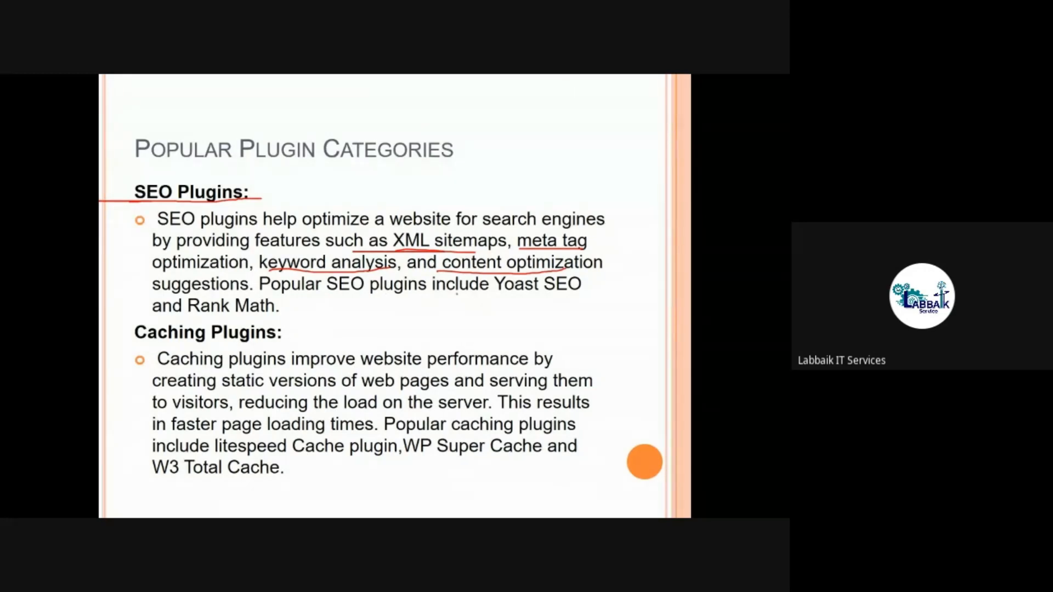
pyautogui.moveTo(530, 294); pyautogui.dragTo(589, 296)
pyautogui.moveTo(187, 320); pyautogui.dragTo(263, 317)
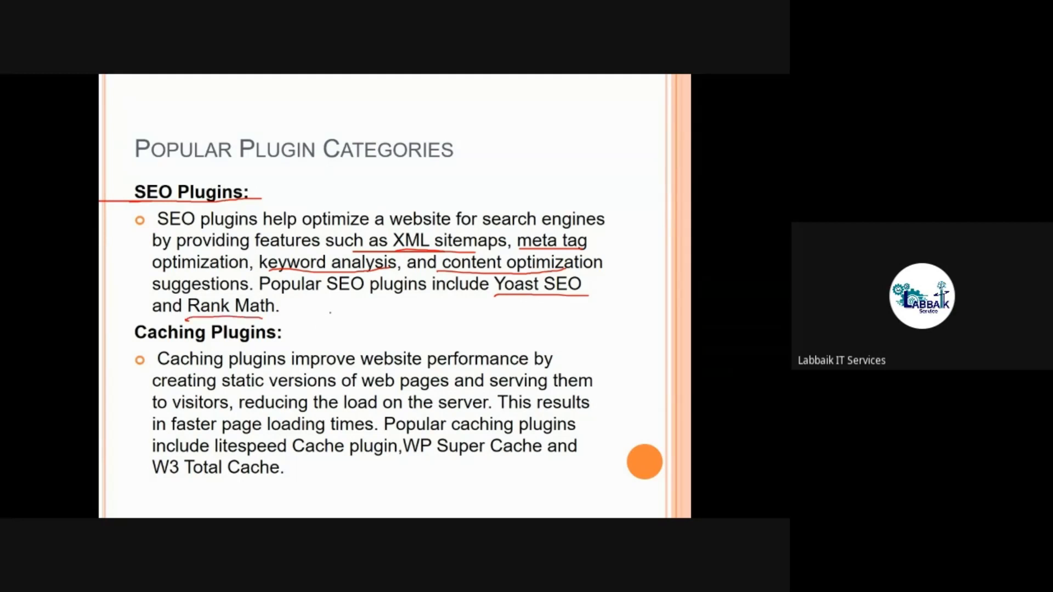
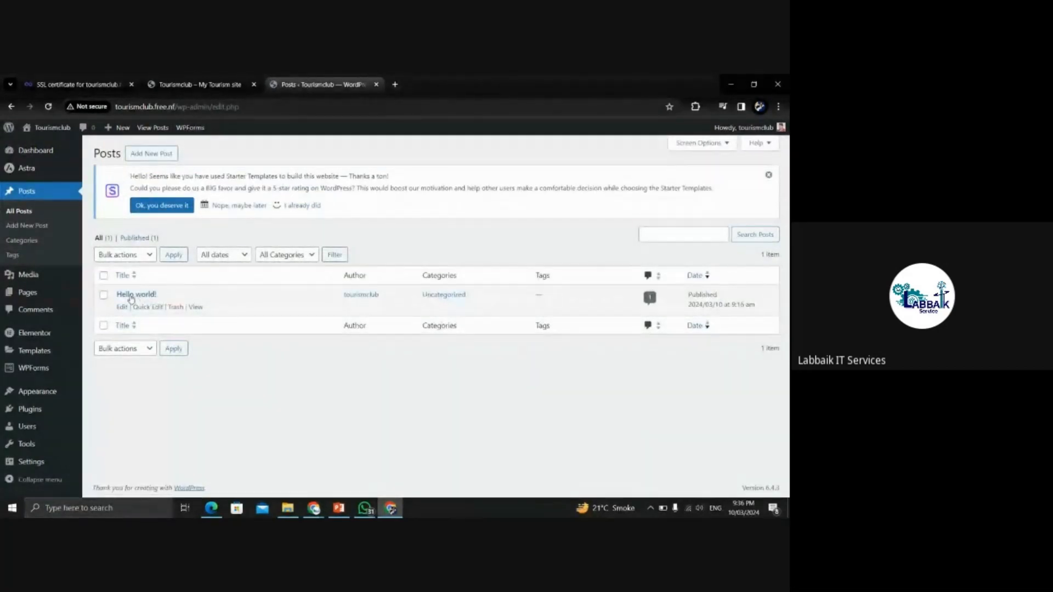
# - Start a new post from the WordPress Posts list, dismiss the block editor welcome guide and place the cursor in the title
pyautogui.moveTo(159, 294); pyautogui.dragTo(119, 296)
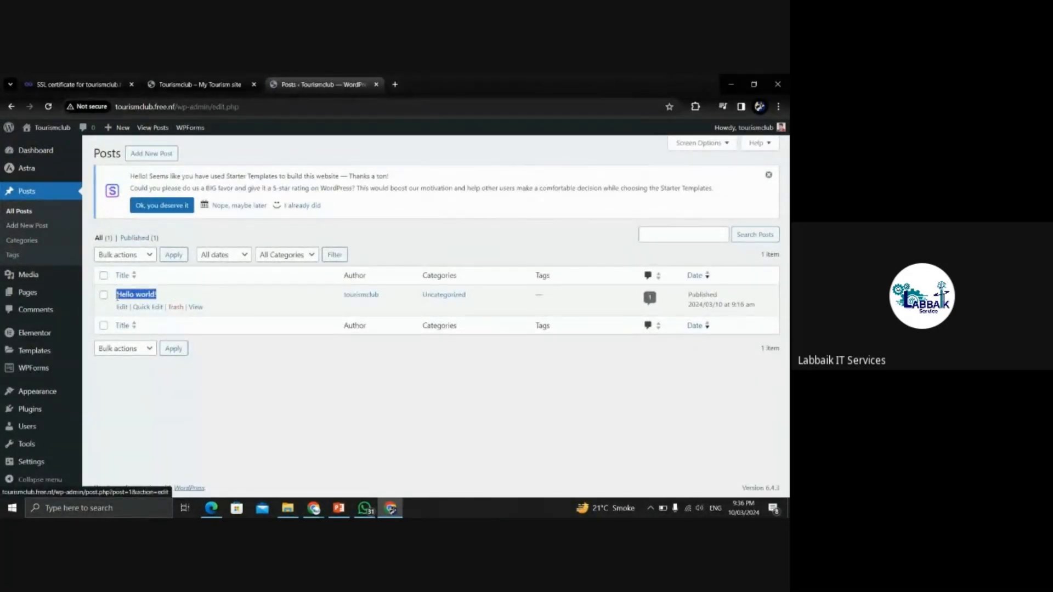
pyautogui.click(236, 385)
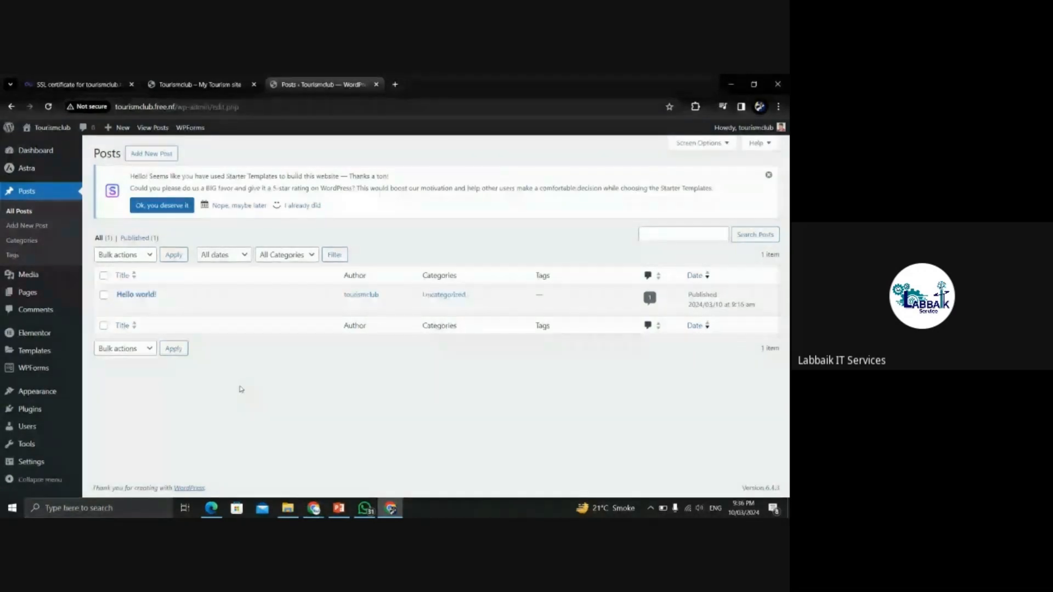
pyautogui.click(164, 152)
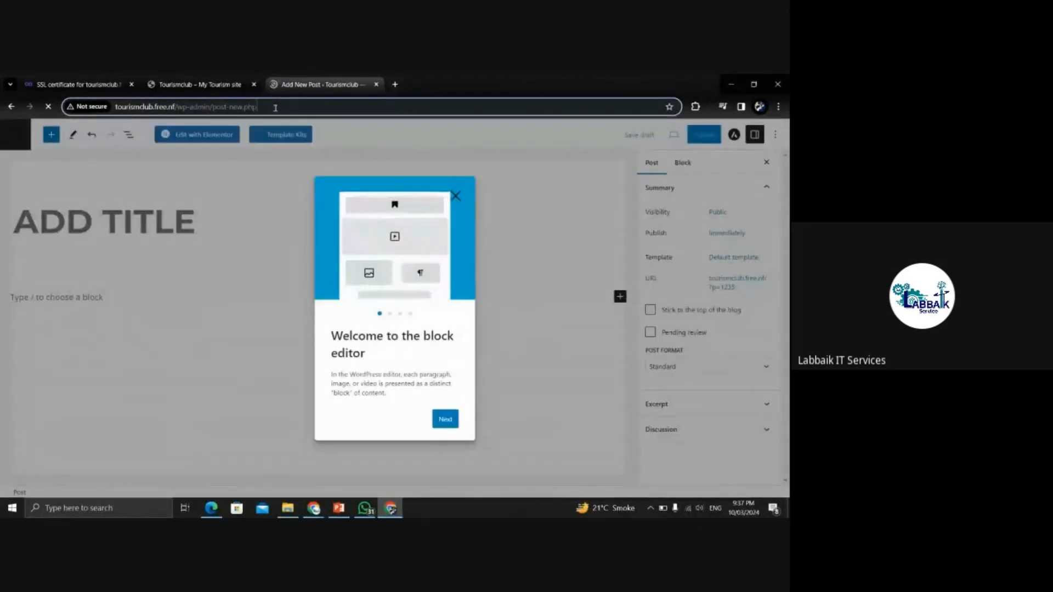
pyautogui.click(456, 197)
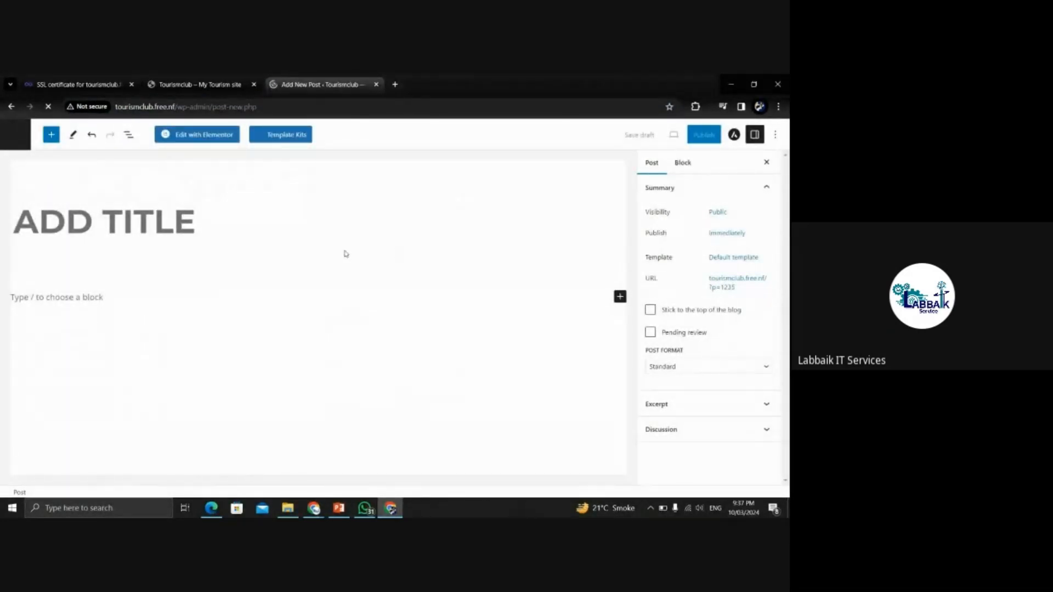
pyautogui.click(76, 225)
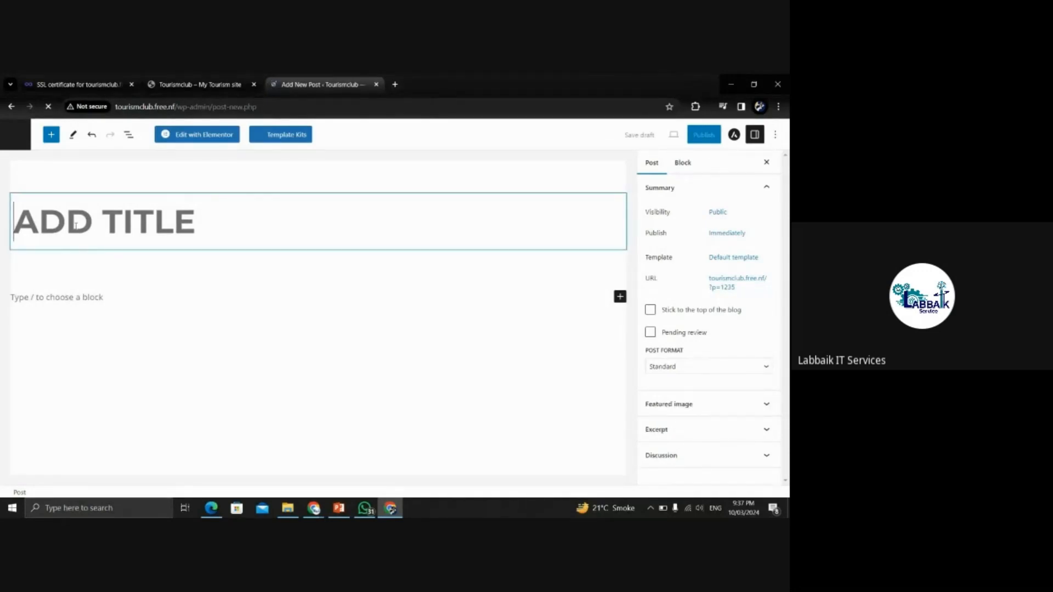
pyautogui.click(57, 294)
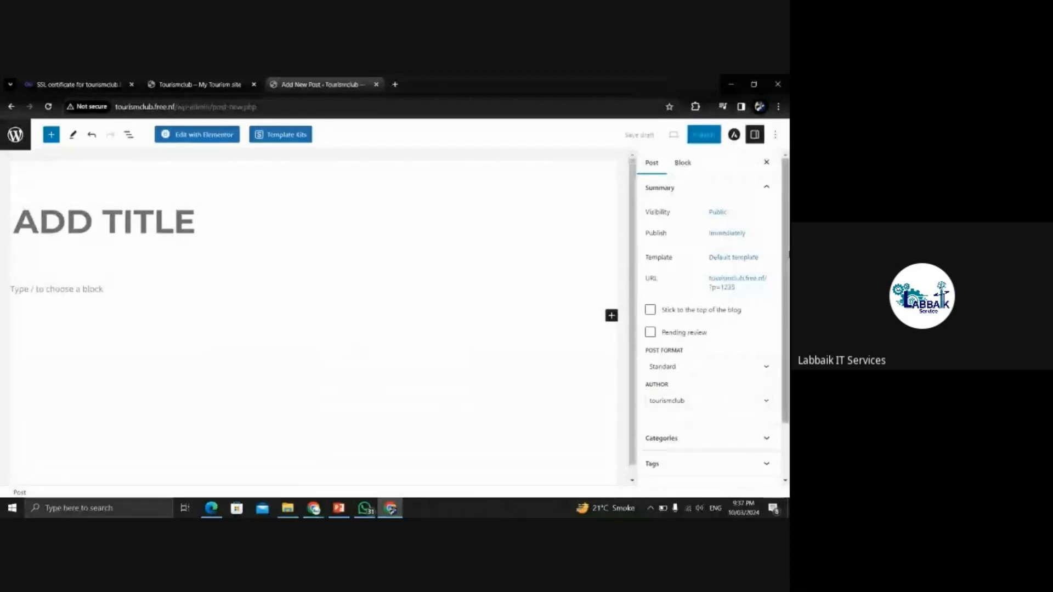
pyautogui.moveTo(788, 185)
pyautogui.mouseDown()
pyautogui.moveTo(788, 218)
pyautogui.moveTo(789, 186)
pyautogui.mouseUp()
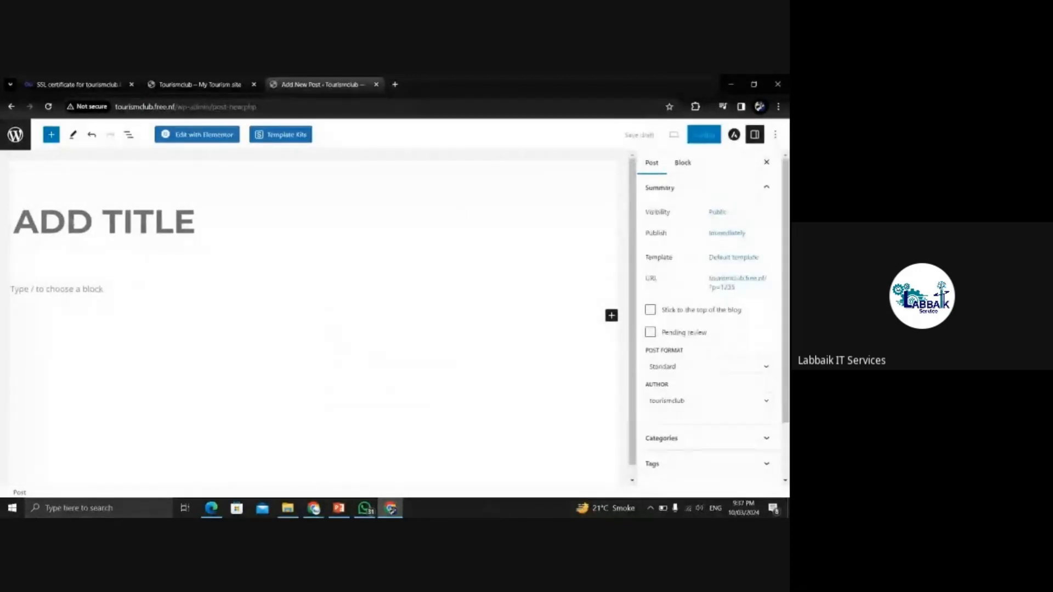
pyautogui.click(56, 214)
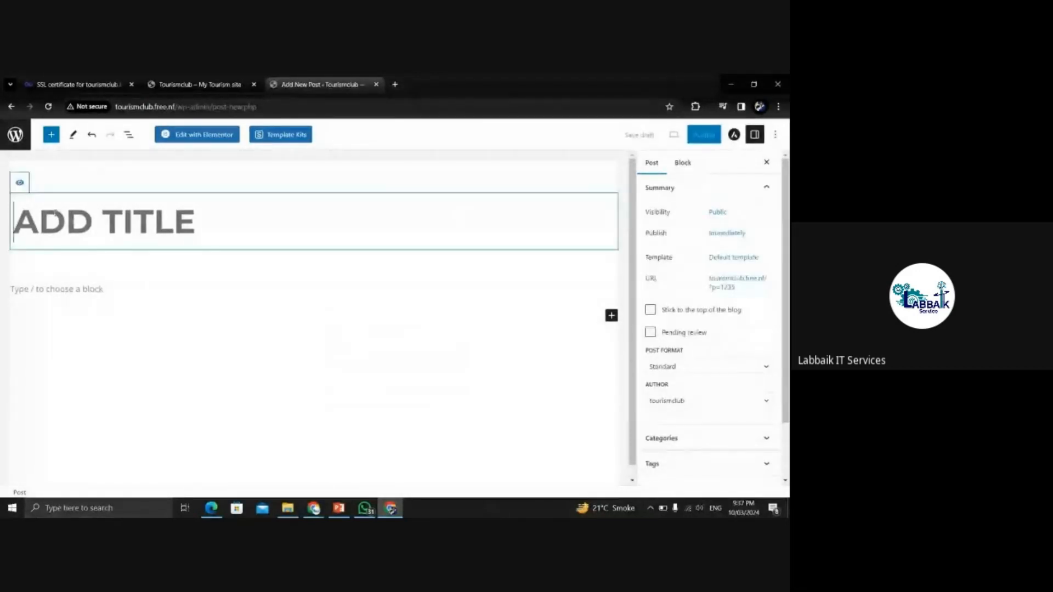
# - Search Google for "toursim" in a new tab and open the Board Of Investment's Tourism and Hospitality result
pyautogui.click(395, 84)
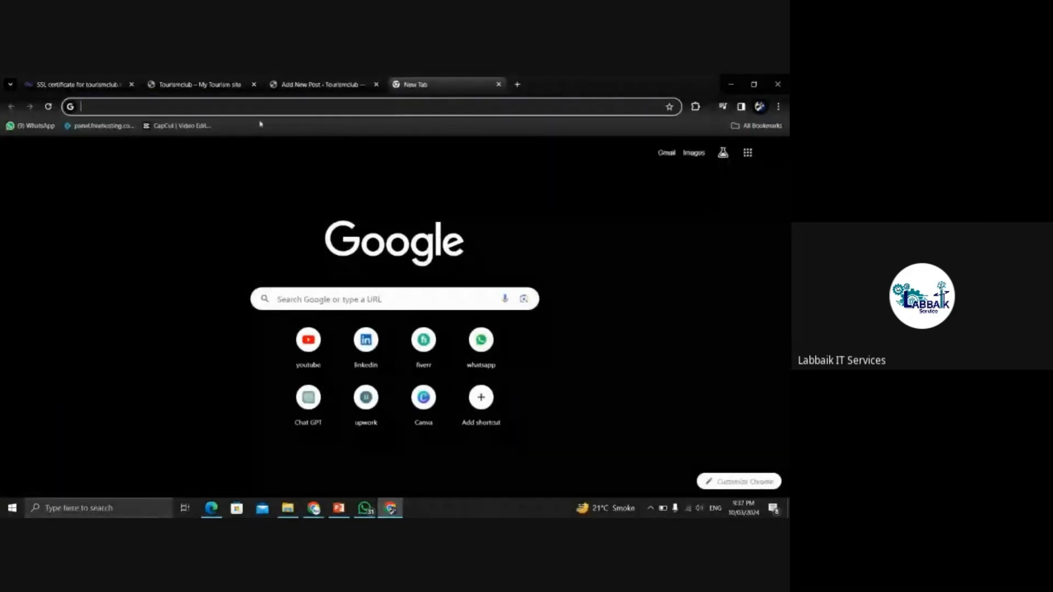
pyautogui.click(249, 108)
pyautogui.write('tou')
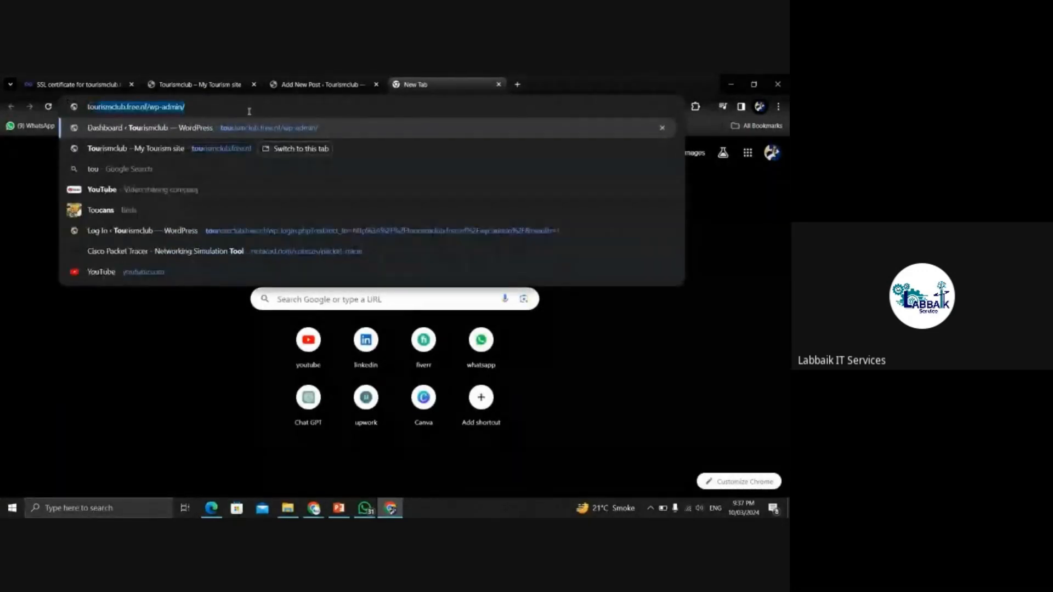
pyautogui.write('rs')
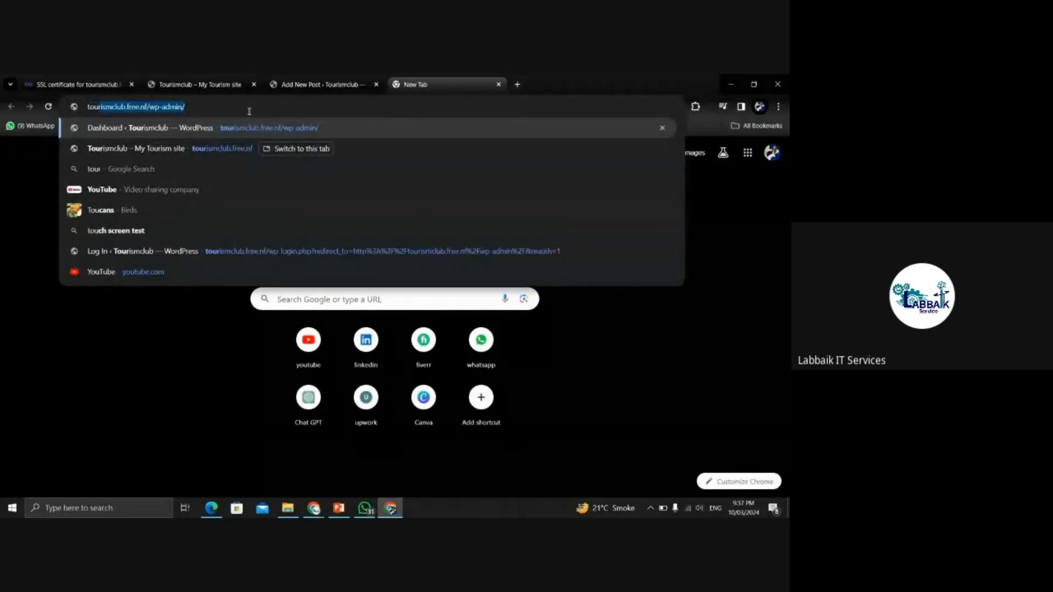
pyautogui.write('im')
pyautogui.press('Return')
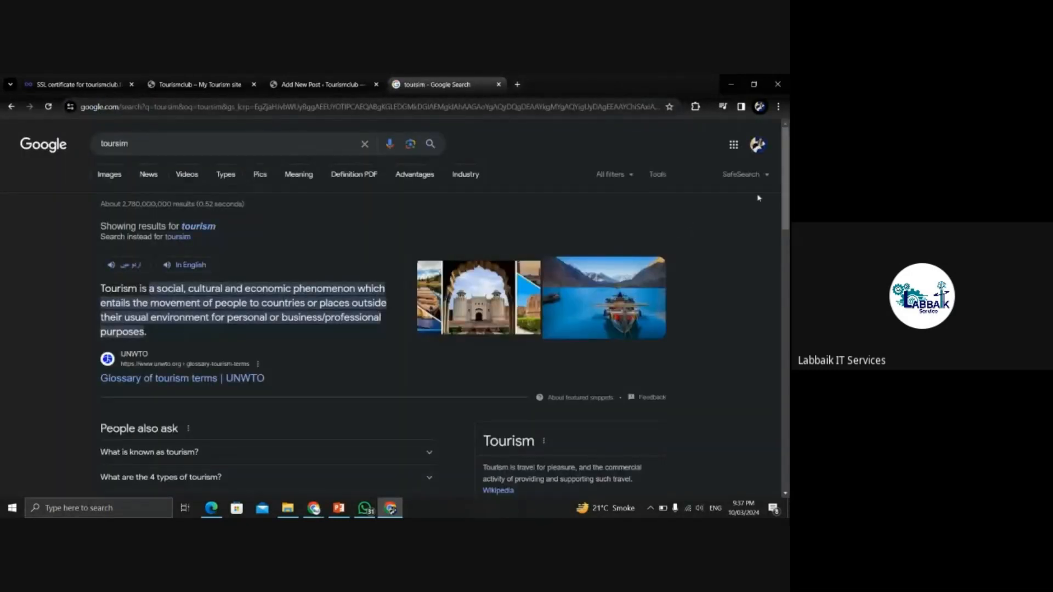
pyautogui.scroll(-10, 787, 194)
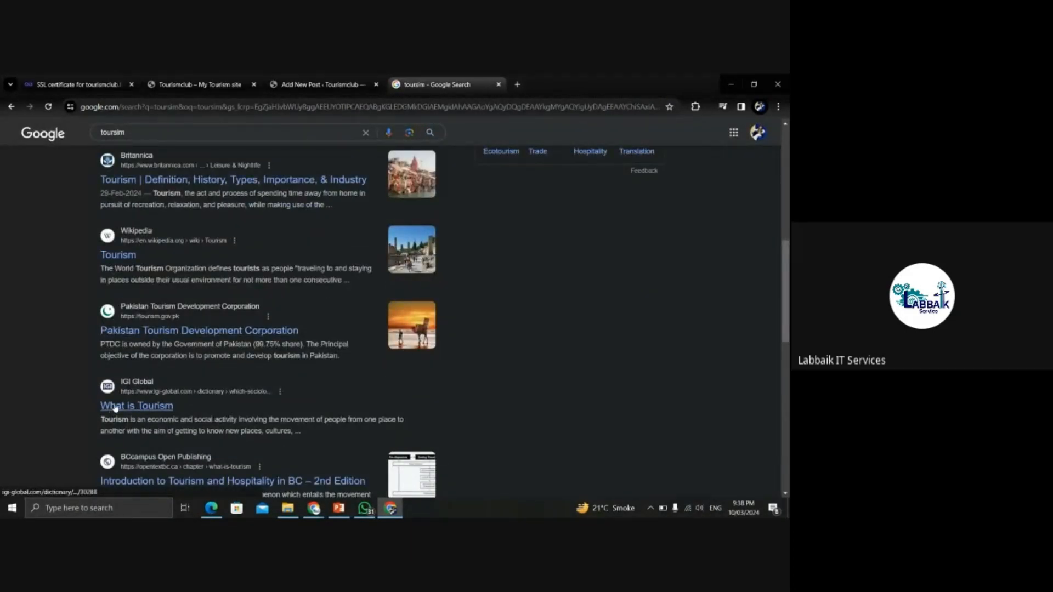
pyautogui.scroll(-5, 209, 263)
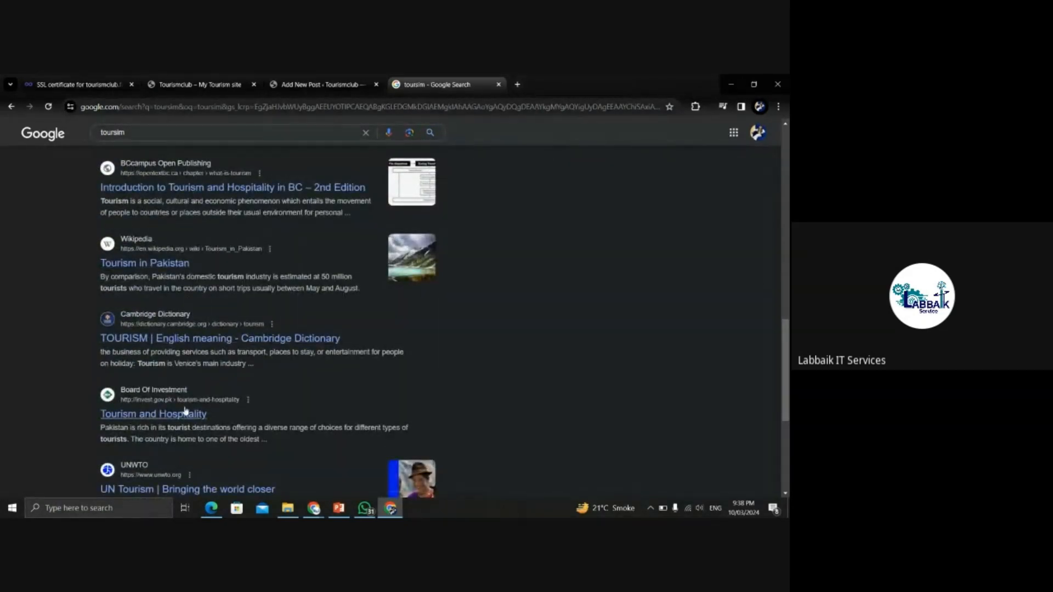
pyautogui.click(145, 420)
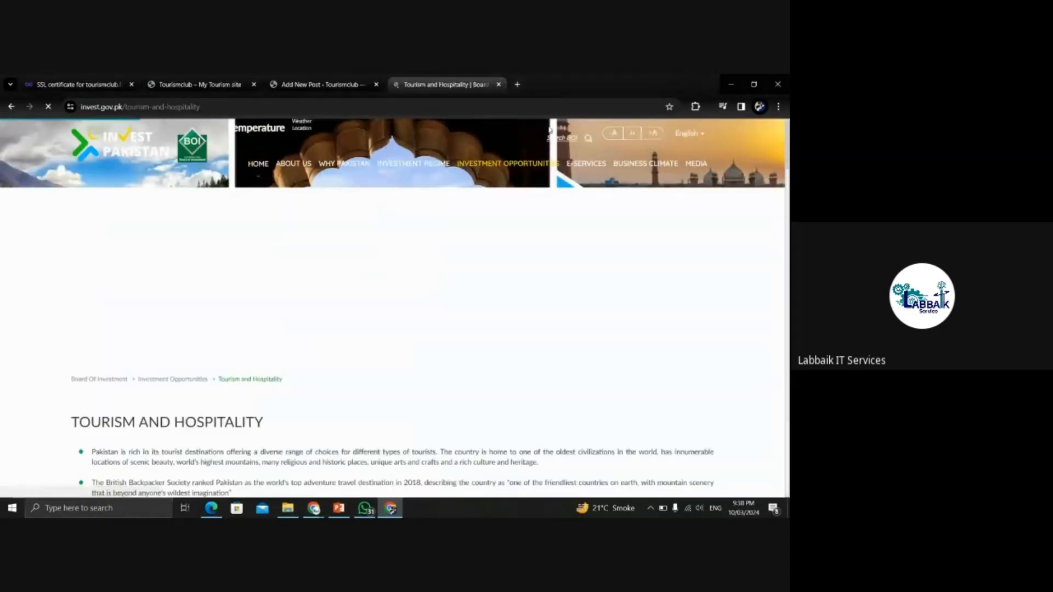
# - Copy the heading TOURISM AND HOSPITALITY from the invest.gov.pk page and paste it as the new post's title
pyautogui.moveTo(787, 162); pyautogui.dragTo(788, 175)
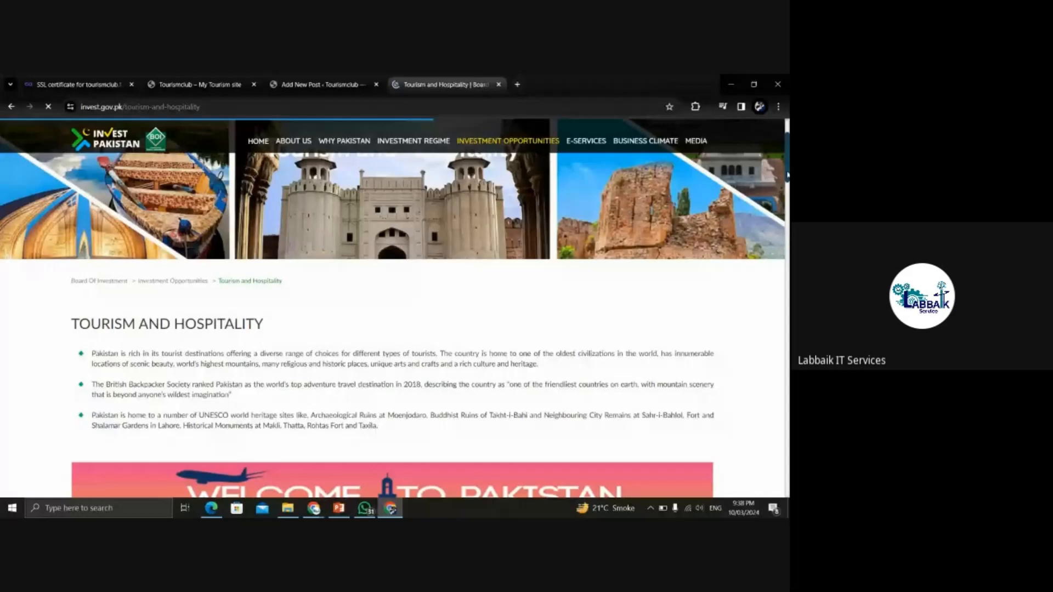
pyautogui.moveTo(788, 175); pyautogui.dragTo(788, 182)
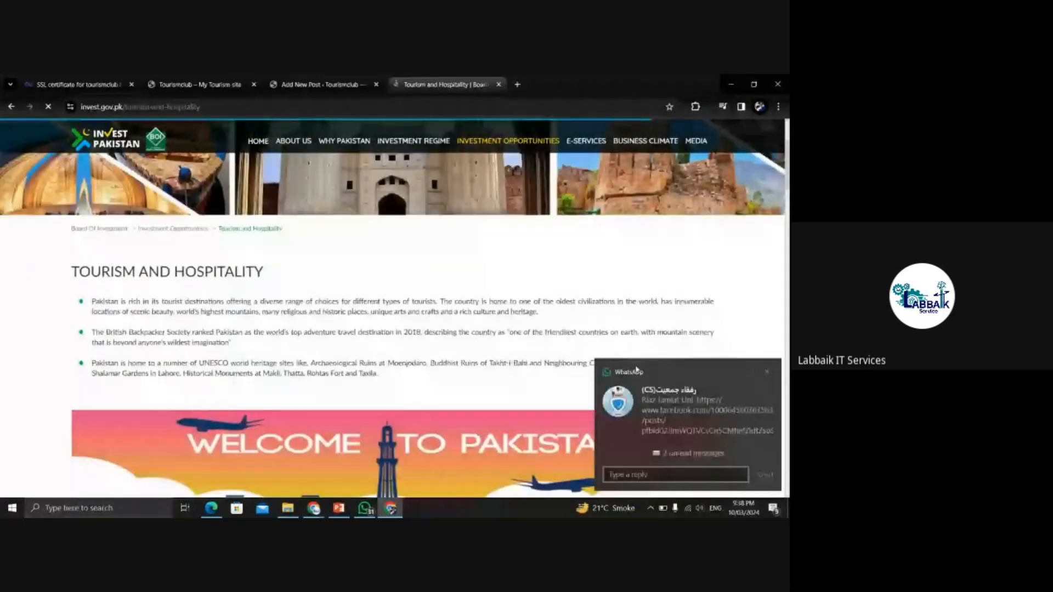
pyautogui.moveTo(265, 272); pyautogui.dragTo(72, 271)
pyautogui.hotkey('ctrl', 'c')
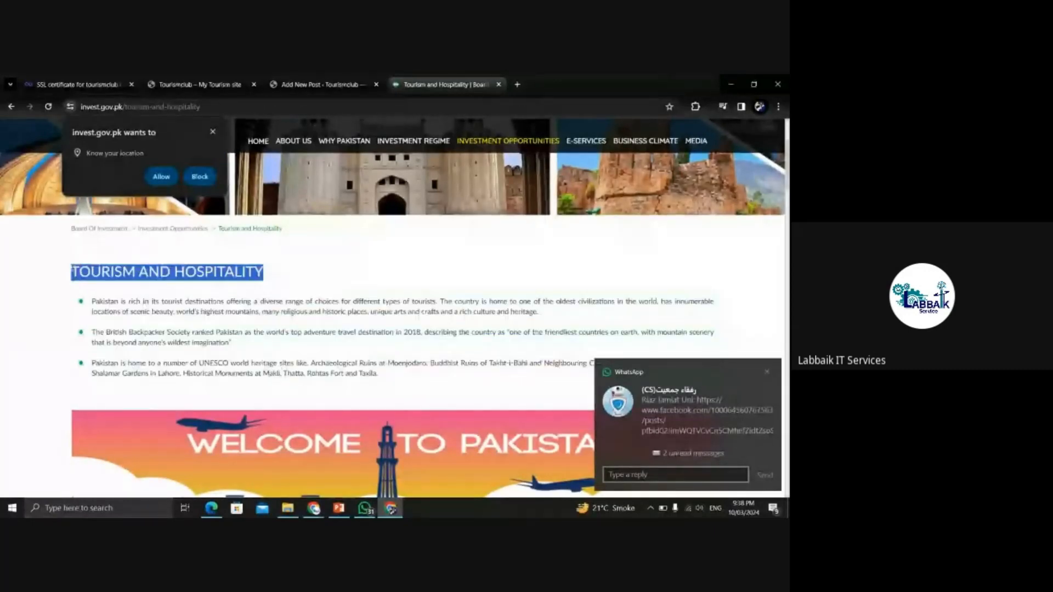
pyautogui.click(323, 85)
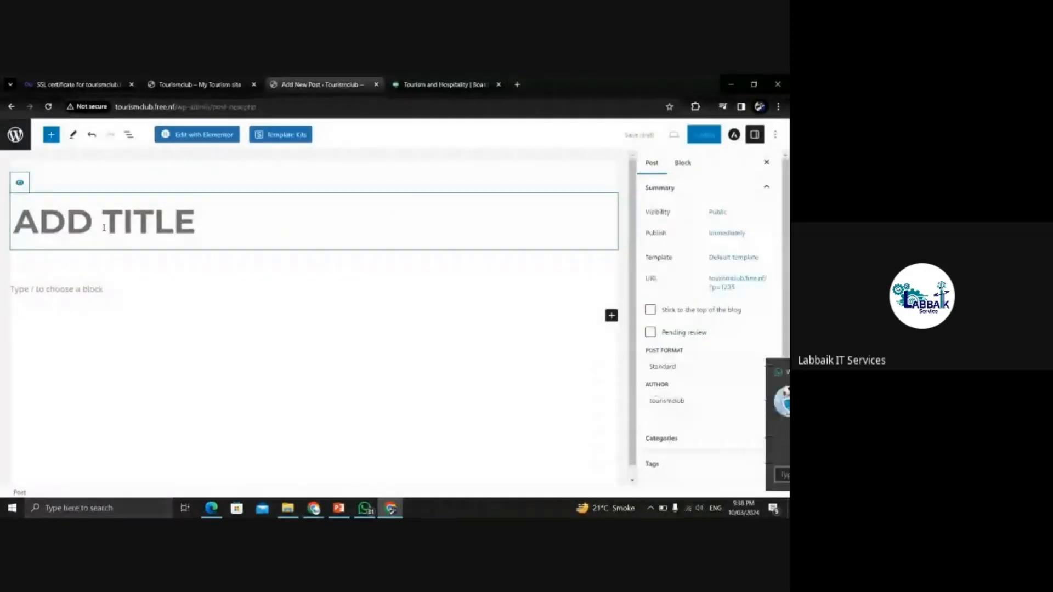
pyautogui.hotkey('ctrl', 'v')
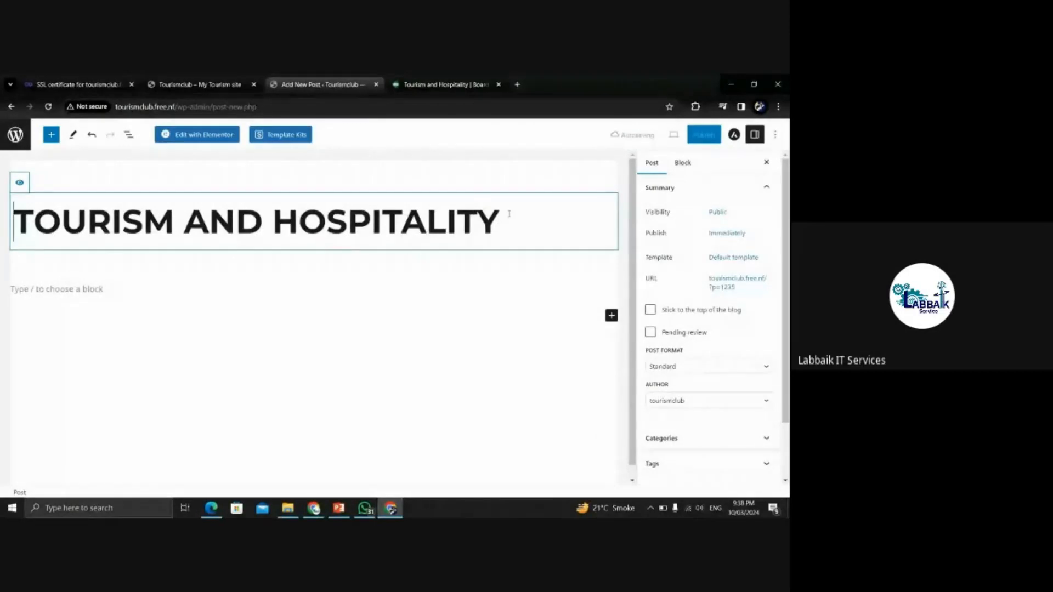
# - Copy the three bullet points under TOURISM AND HOSPITALITY on the invest.gov.pk page and paste them as the new post's body
pyautogui.click(38, 286)
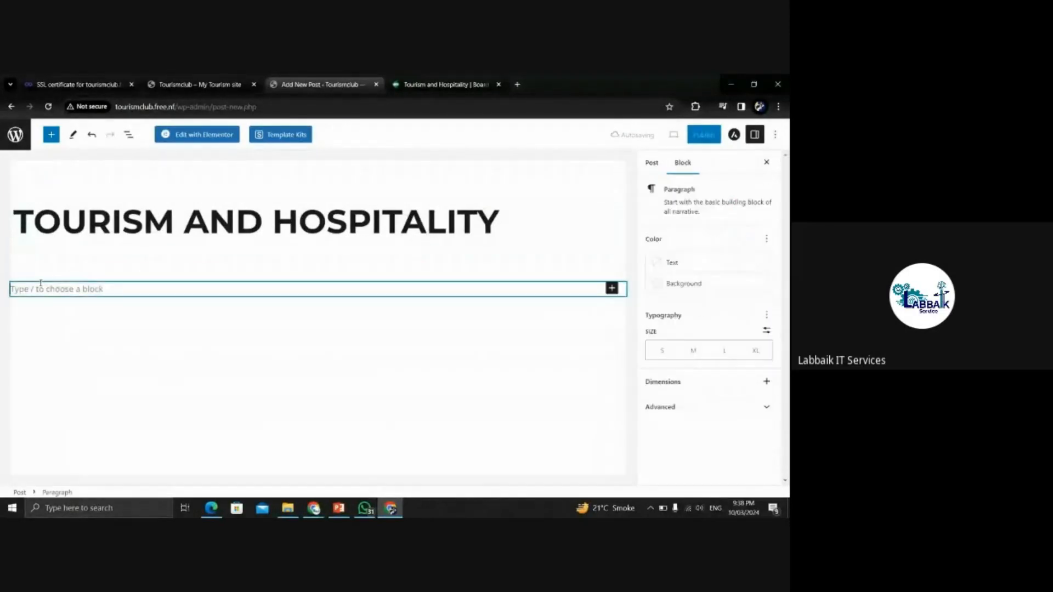
pyautogui.click(425, 83)
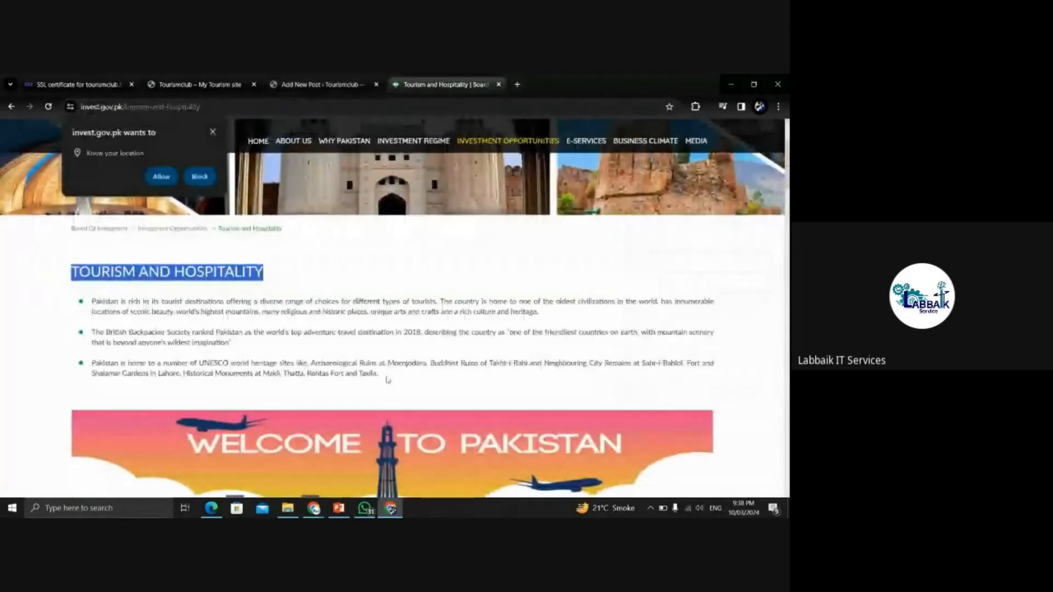
pyautogui.moveTo(388, 378); pyautogui.dragTo(83, 306)
pyautogui.hotkey('ctrl', 'c')
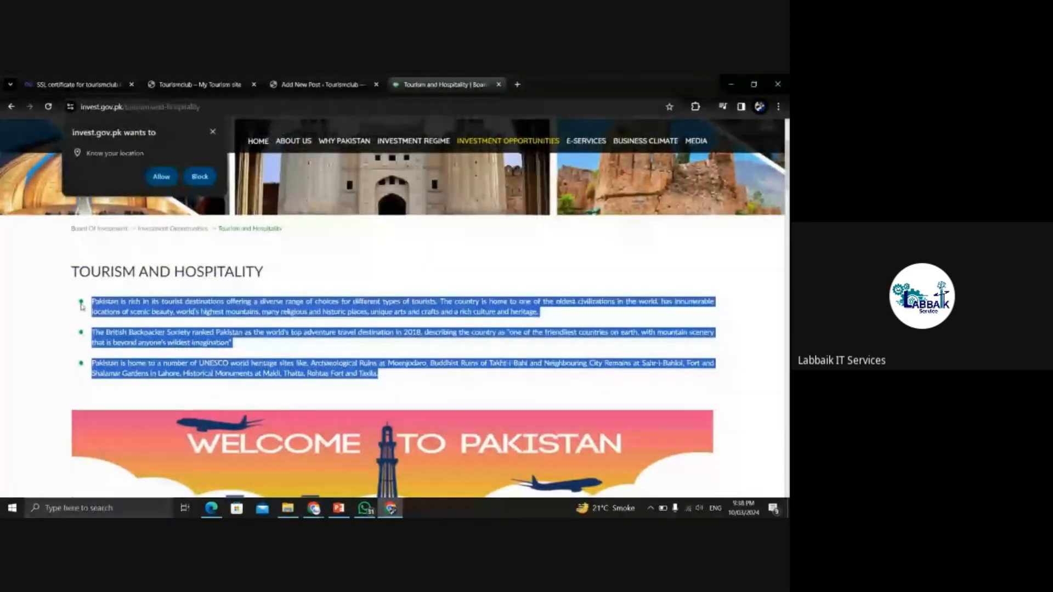
pyautogui.click(318, 84)
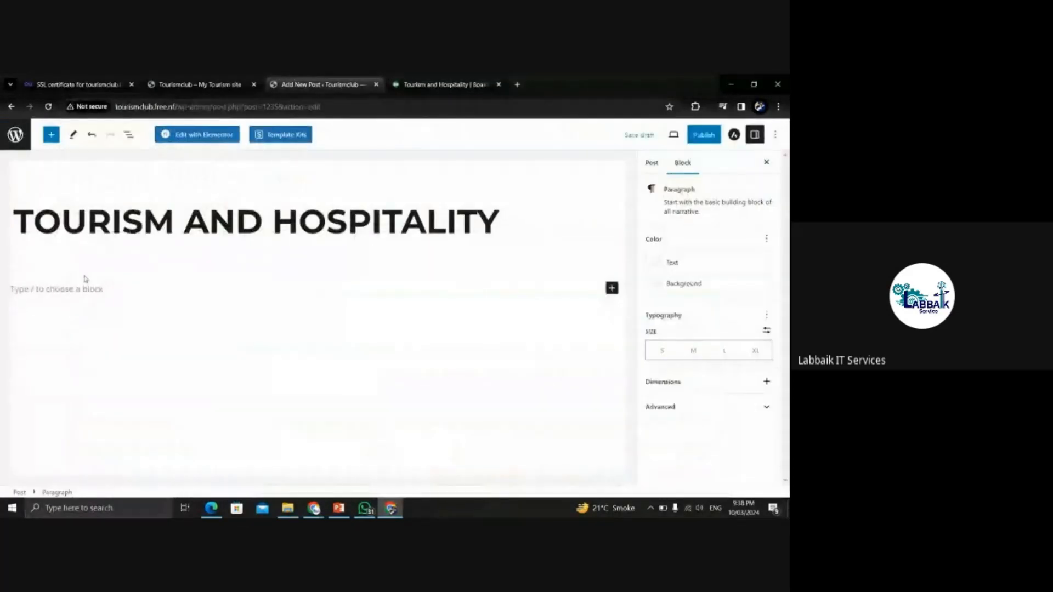
pyautogui.click(85, 286)
pyautogui.hotkey('ctrl', 'v')
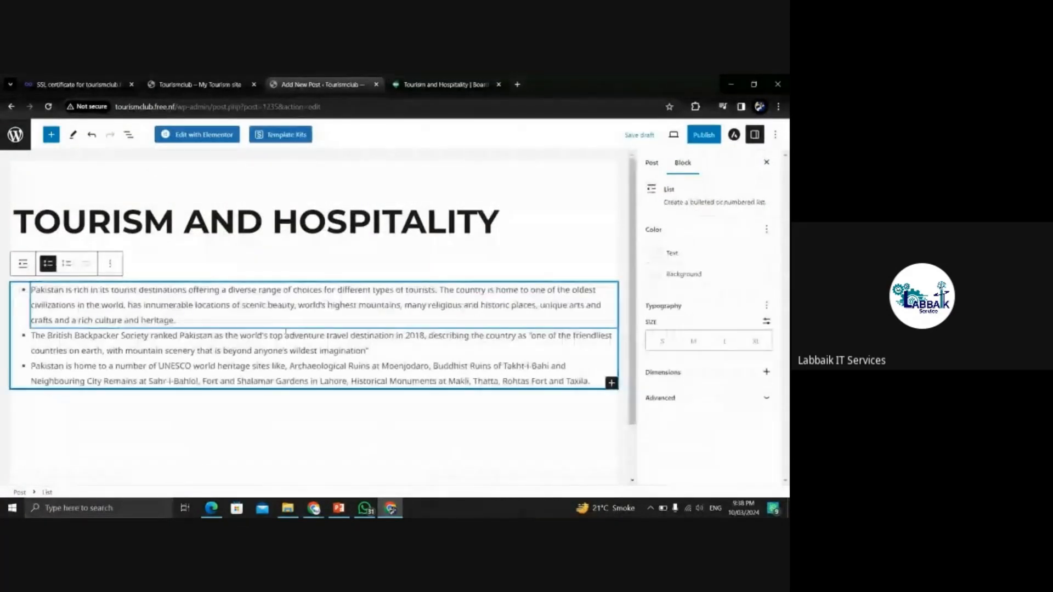
pyautogui.click(346, 423)
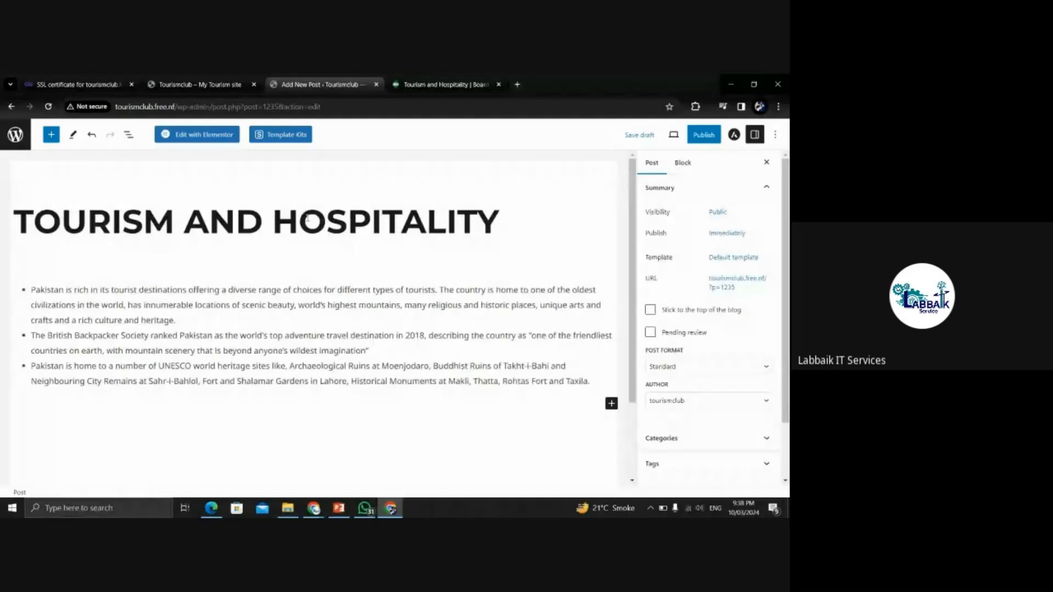
pyautogui.click(192, 209)
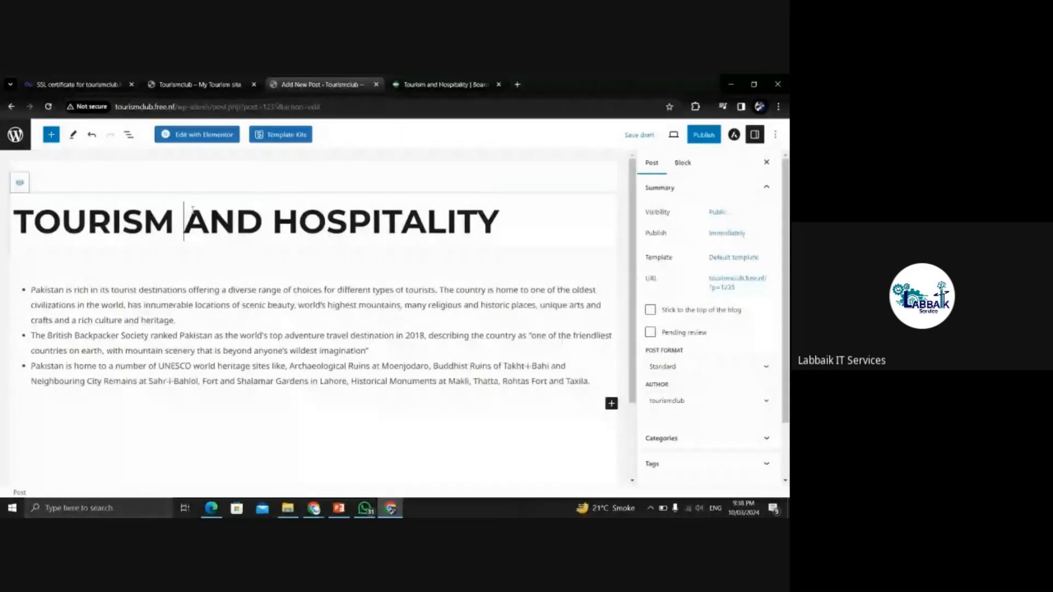
pyautogui.click(521, 221)
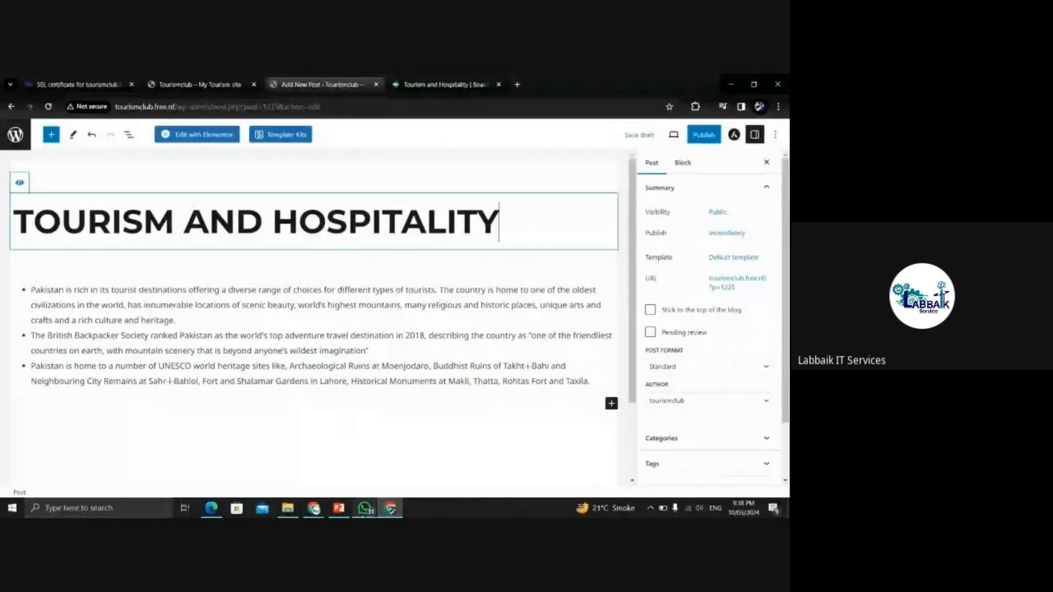
pyautogui.click(273, 185)
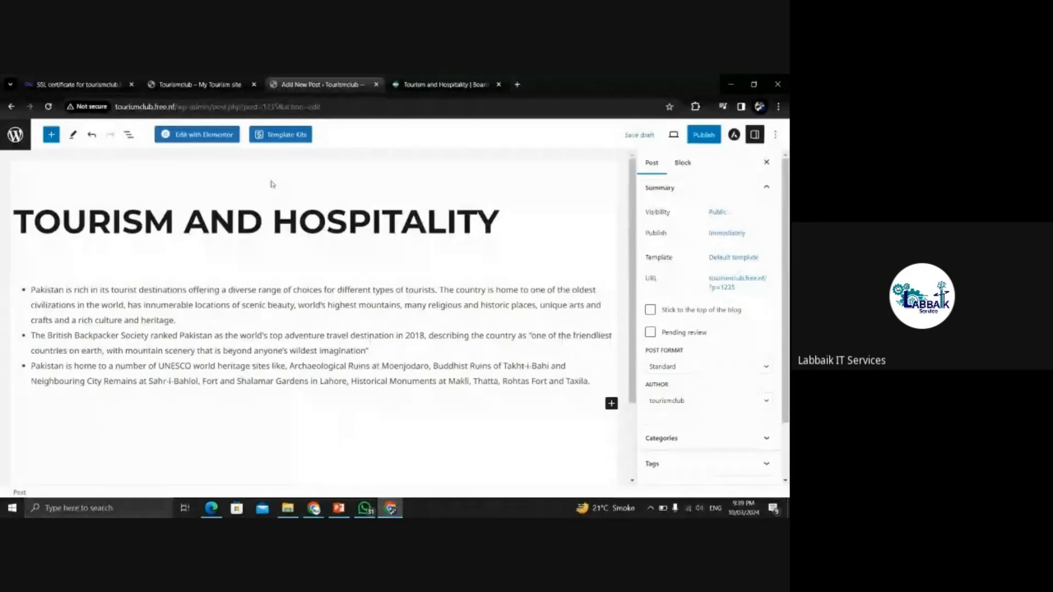
pyautogui.click(151, 214)
pyautogui.tripleClick(150, 214)
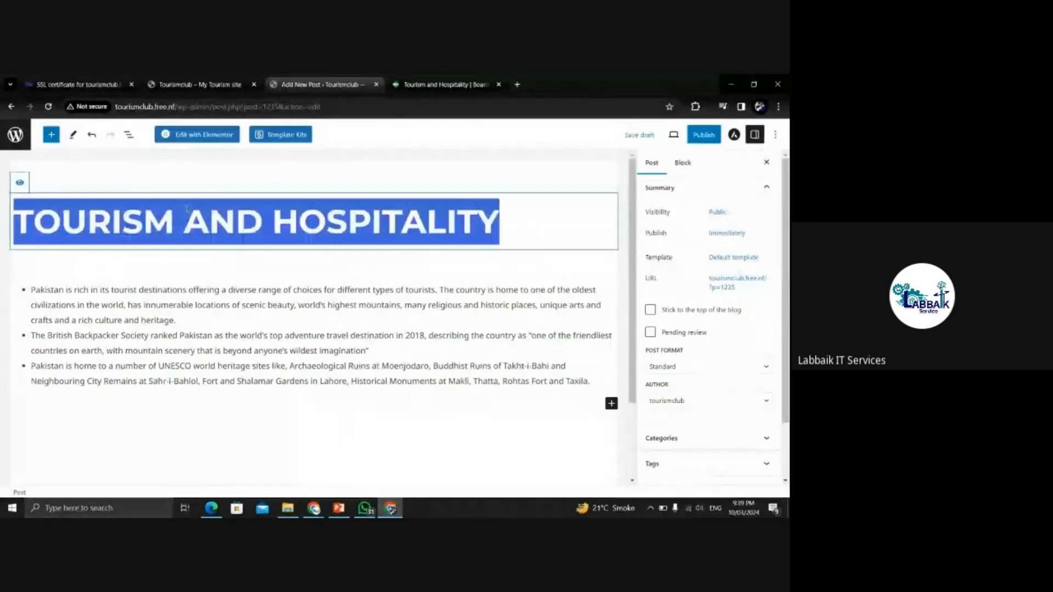
pyautogui.moveTo(511, 208); pyautogui.dragTo(57, 211)
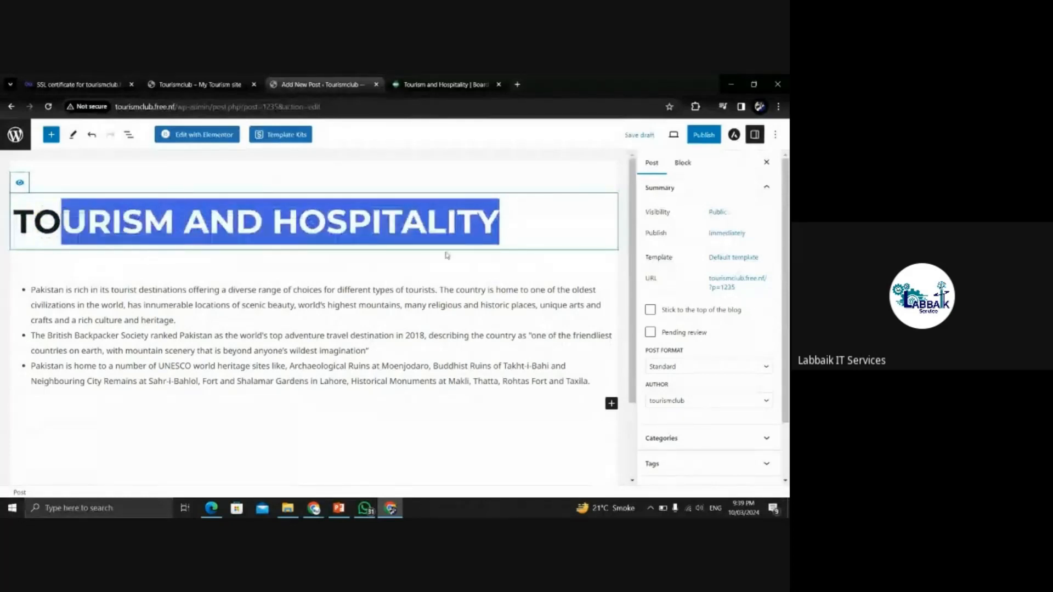
pyautogui.moveTo(550, 226); pyautogui.dragTo(13, 219)
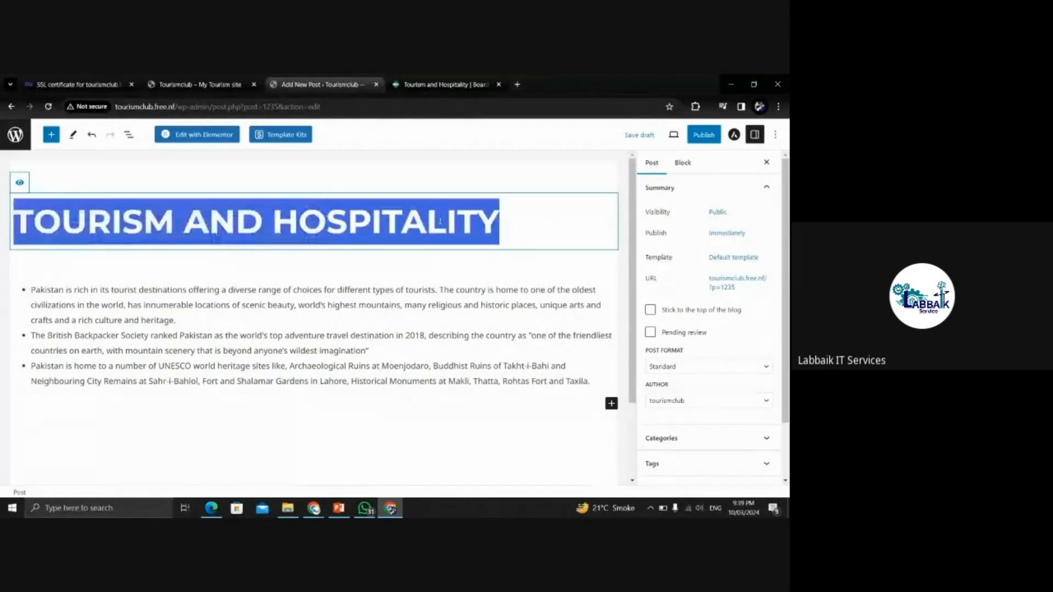
pyautogui.click(282, 307)
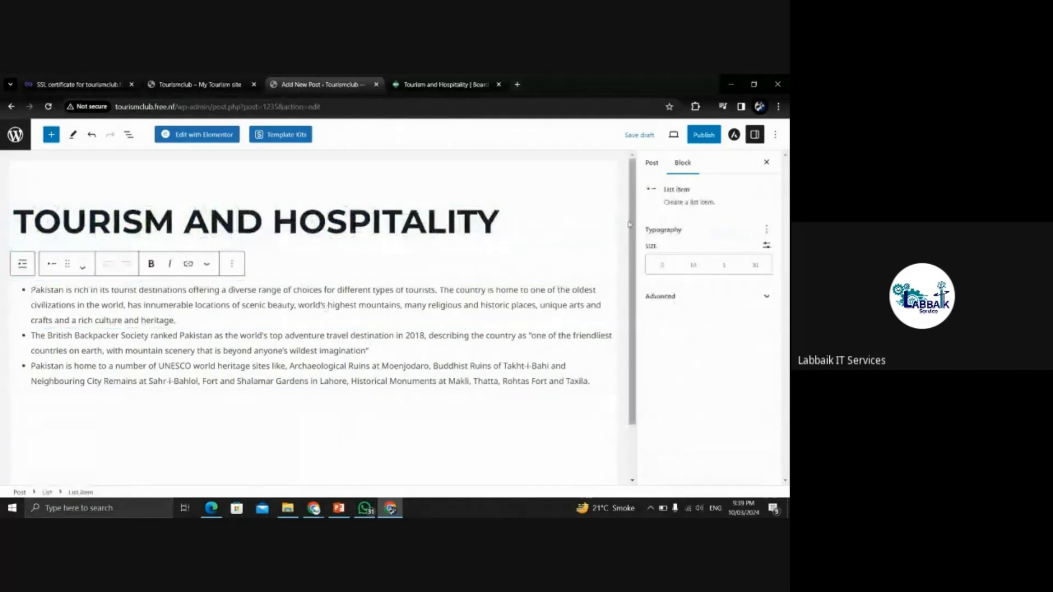
pyautogui.moveTo(631, 223)
pyautogui.mouseDown()
pyautogui.moveTo(631, 271)
pyautogui.moveTo(632, 237)
pyautogui.mouseUp()
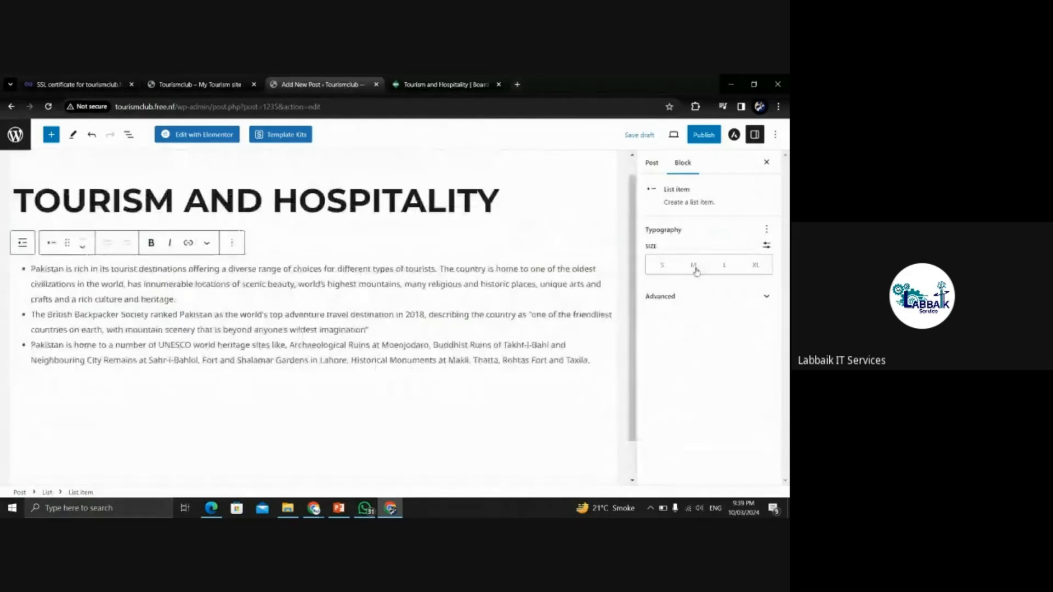
pyautogui.click(652, 166)
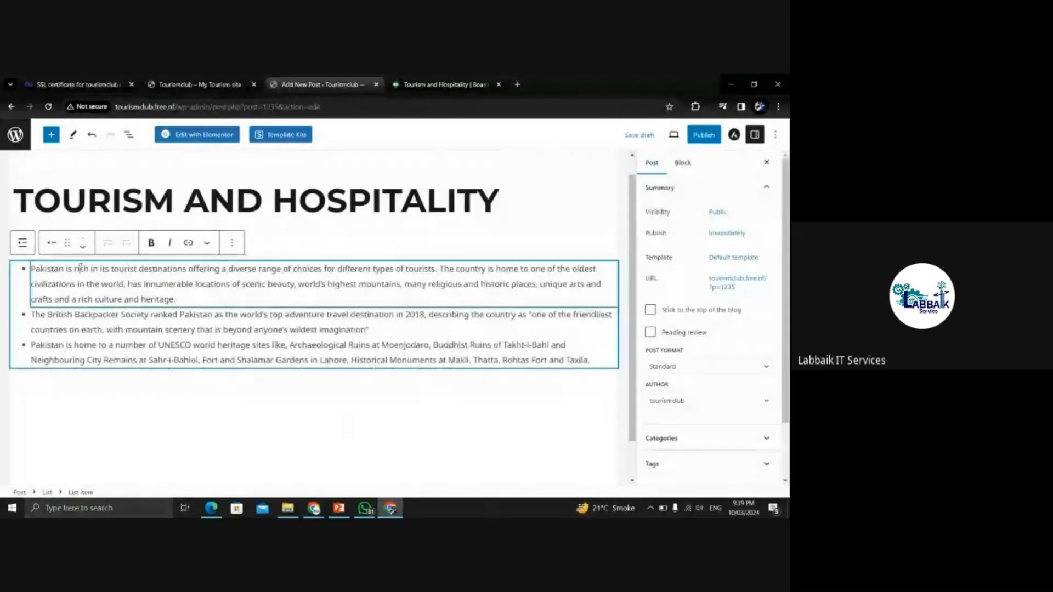
# - Replace the word Pakistan at the start of the first bullet with PAKISTAN in capitals
pyautogui.click(50, 269)
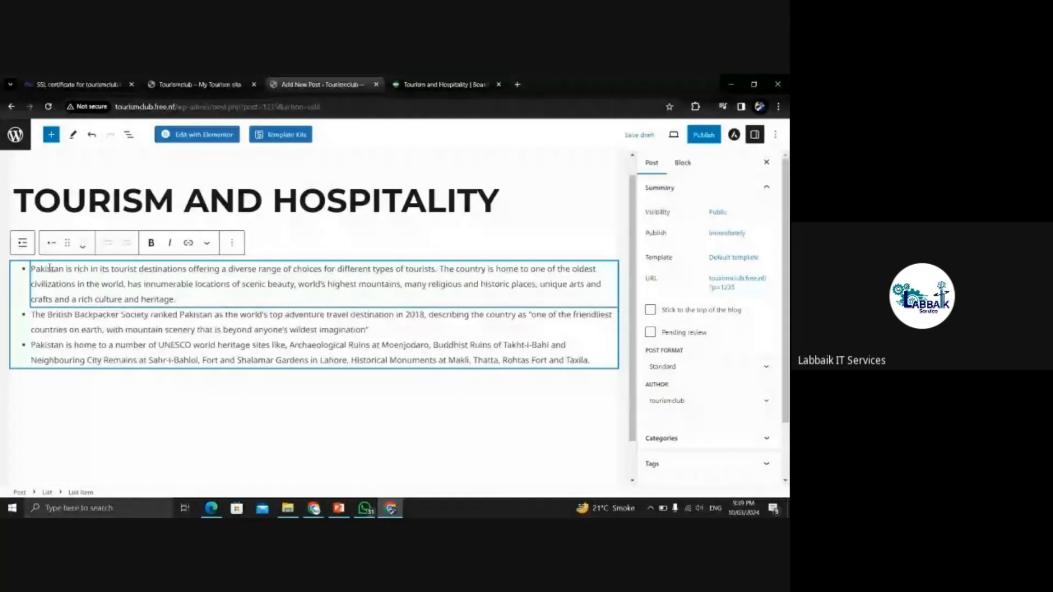
pyautogui.doubleClick(50, 268)
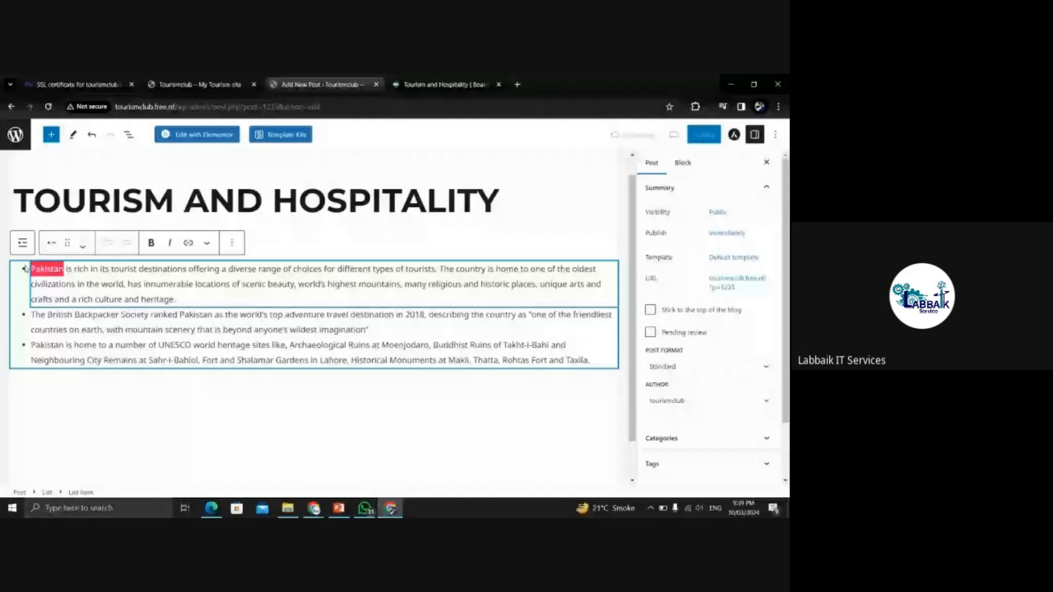
pyautogui.write('P')
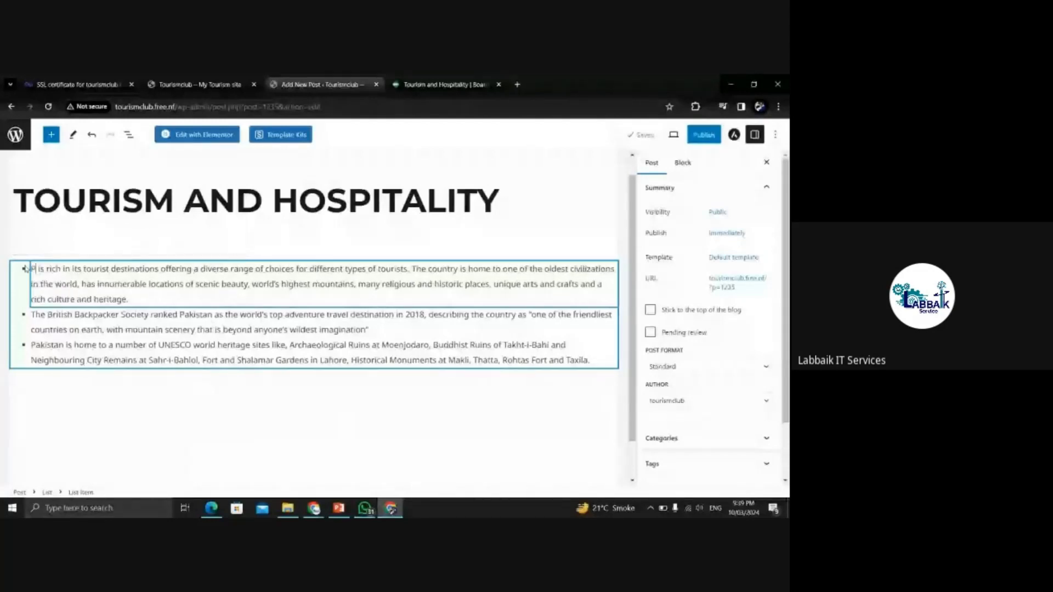
pyautogui.write('AKIST')
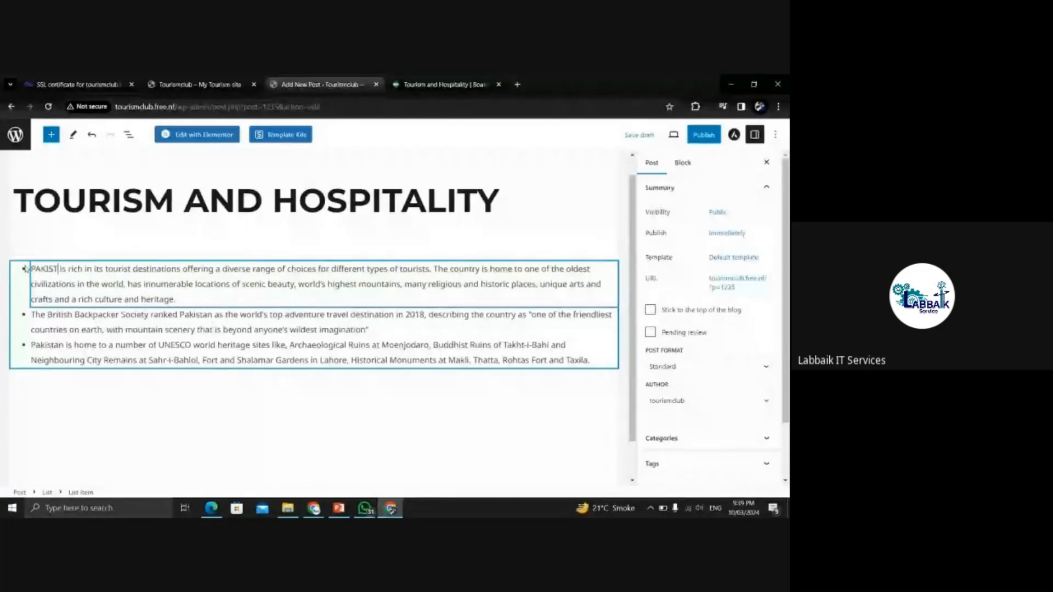
pyautogui.write('AN')
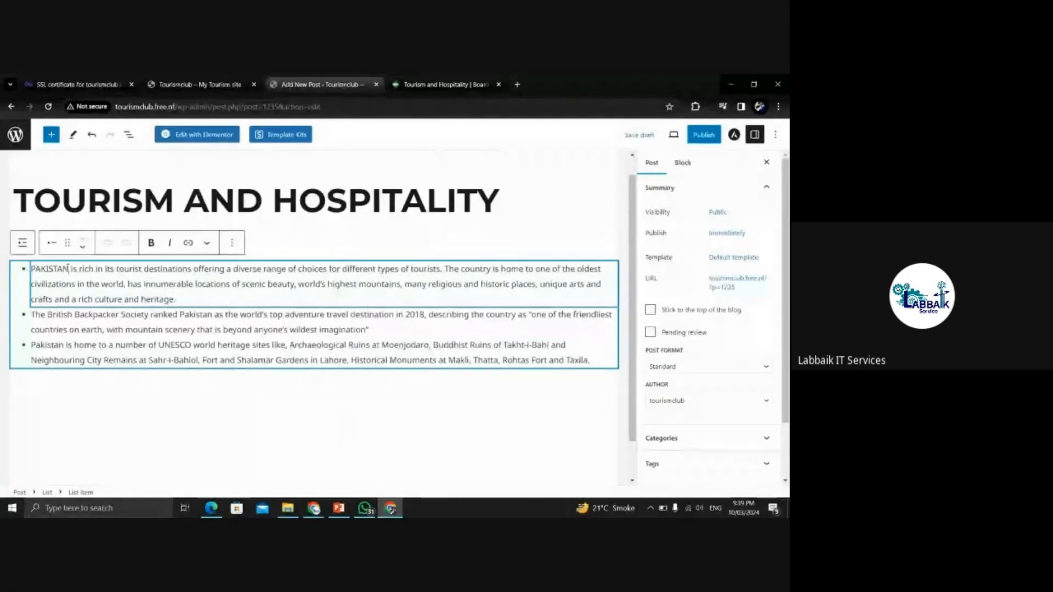
# - Link the word PAKISTAN in the first bullet to tourismclub.free.nf and check the link's preview
pyautogui.moveTo(69, 269); pyautogui.dragTo(31, 269)
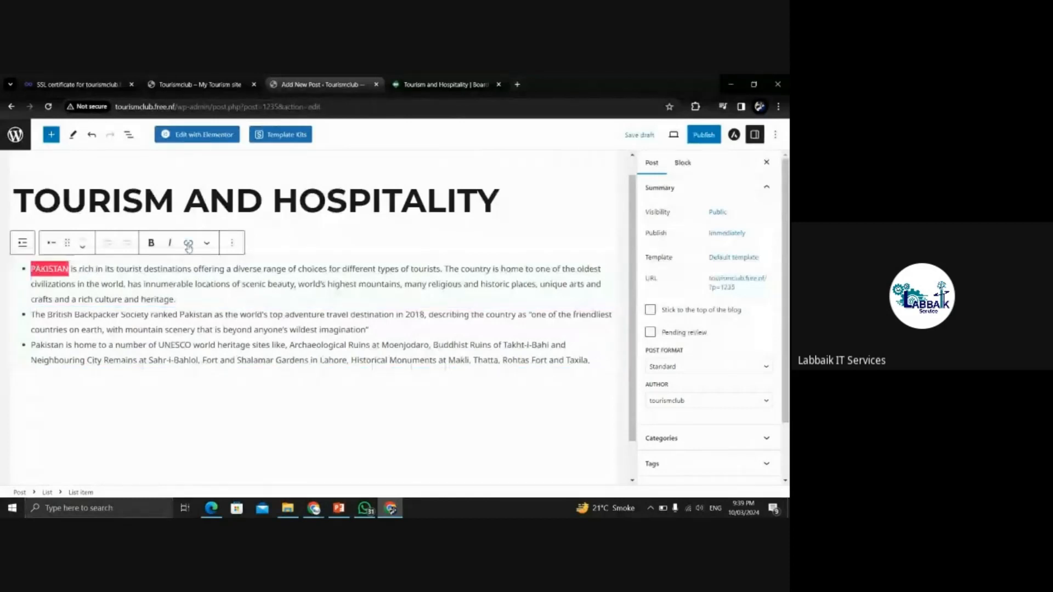
pyautogui.click(189, 245)
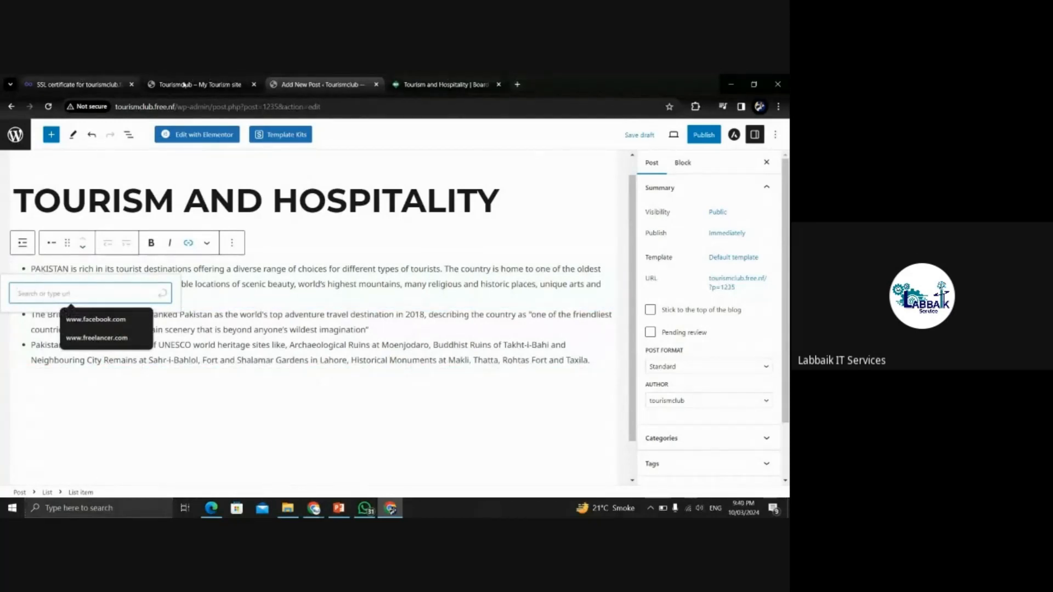
pyautogui.click(215, 85)
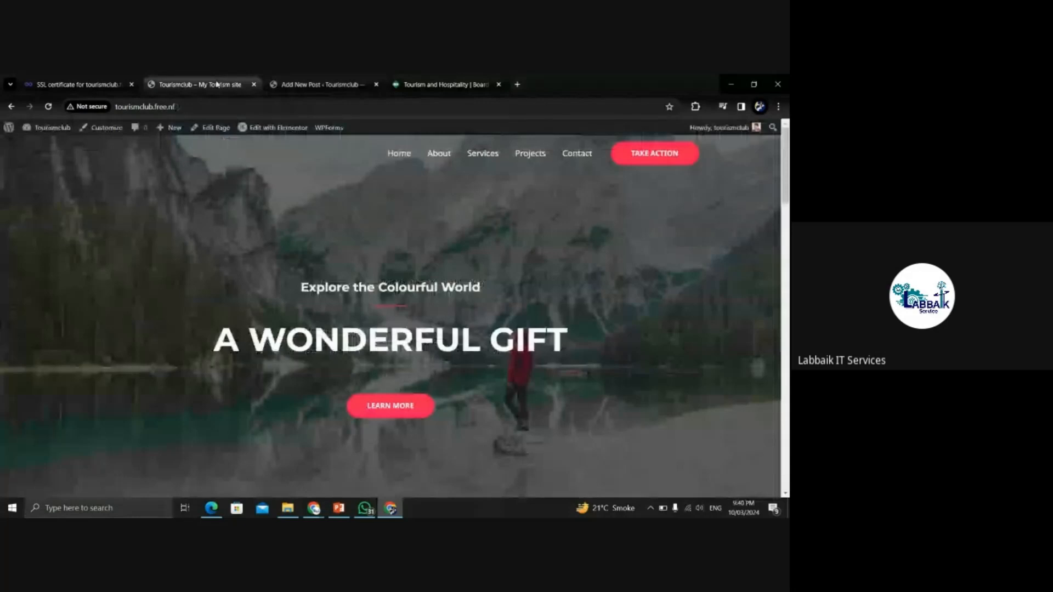
pyautogui.click(433, 80)
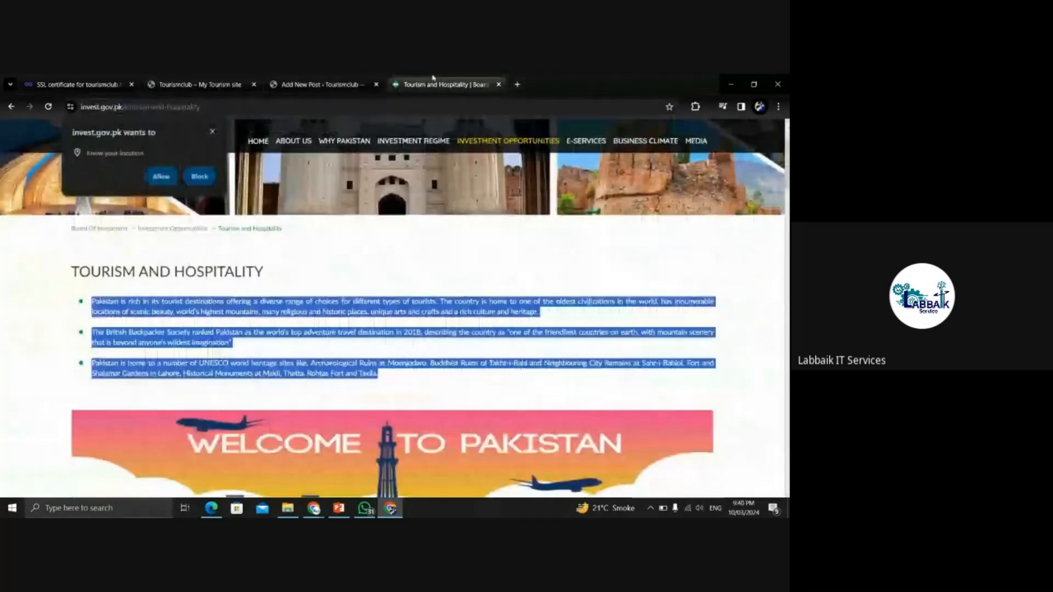
pyautogui.click(322, 85)
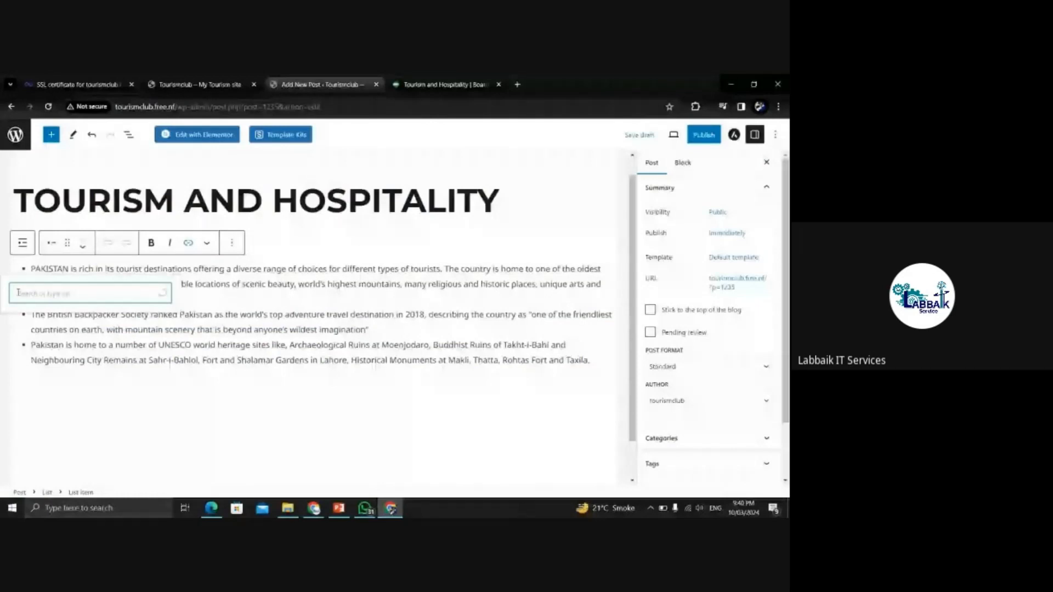
pyautogui.hotkey('ctrl', 'v')
pyautogui.press('Return')
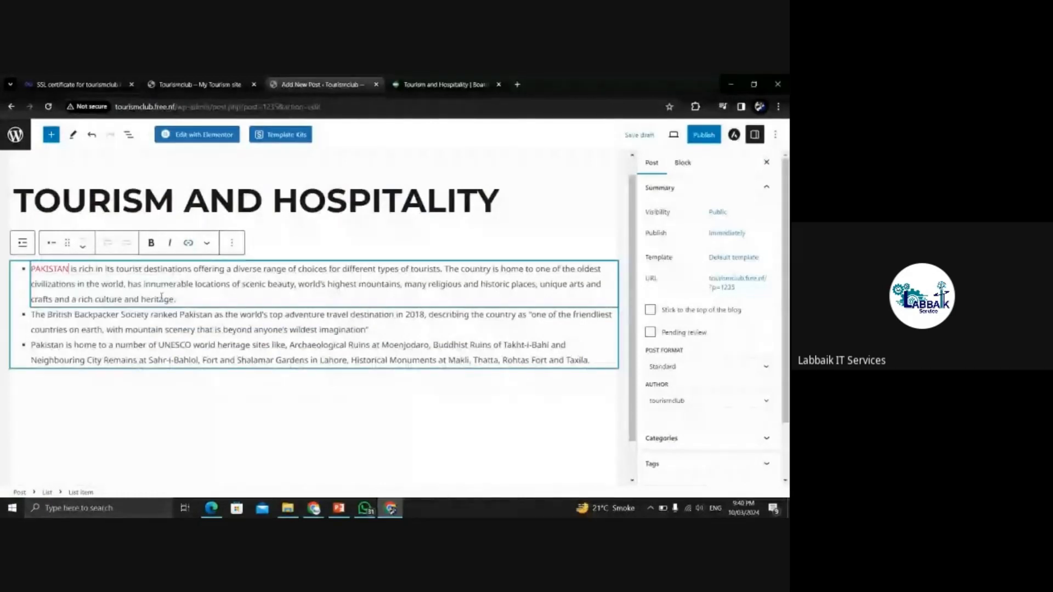
pyautogui.click(115, 437)
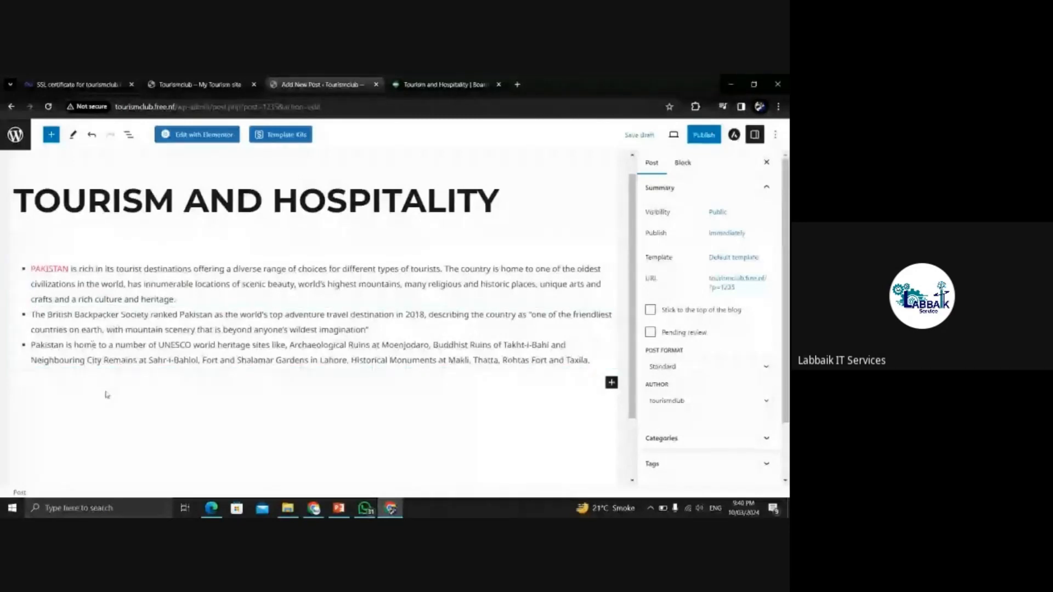
pyautogui.click(61, 269)
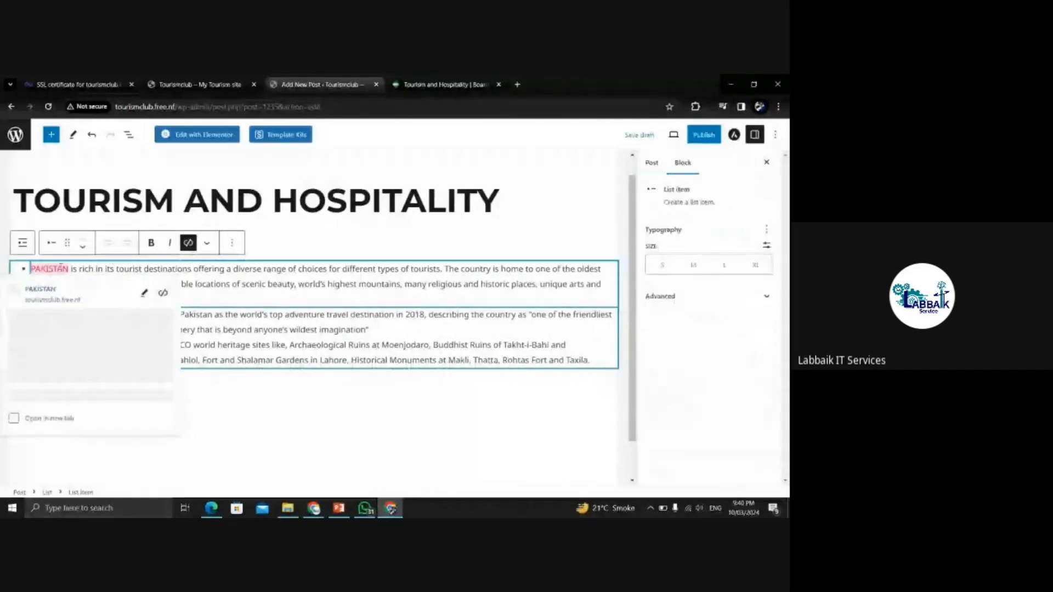
pyautogui.click(86, 267)
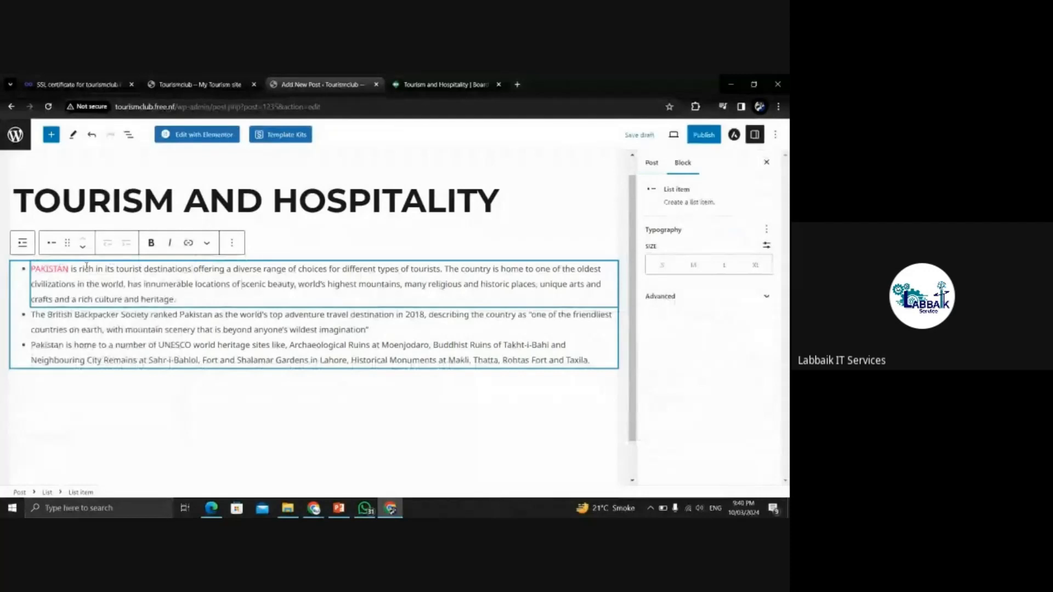
# - Make the word "destinations" bold and the word "tourists." italic in the first bullet
pyautogui.moveTo(144, 269); pyautogui.dragTo(192, 268)
pyautogui.click(151, 243)
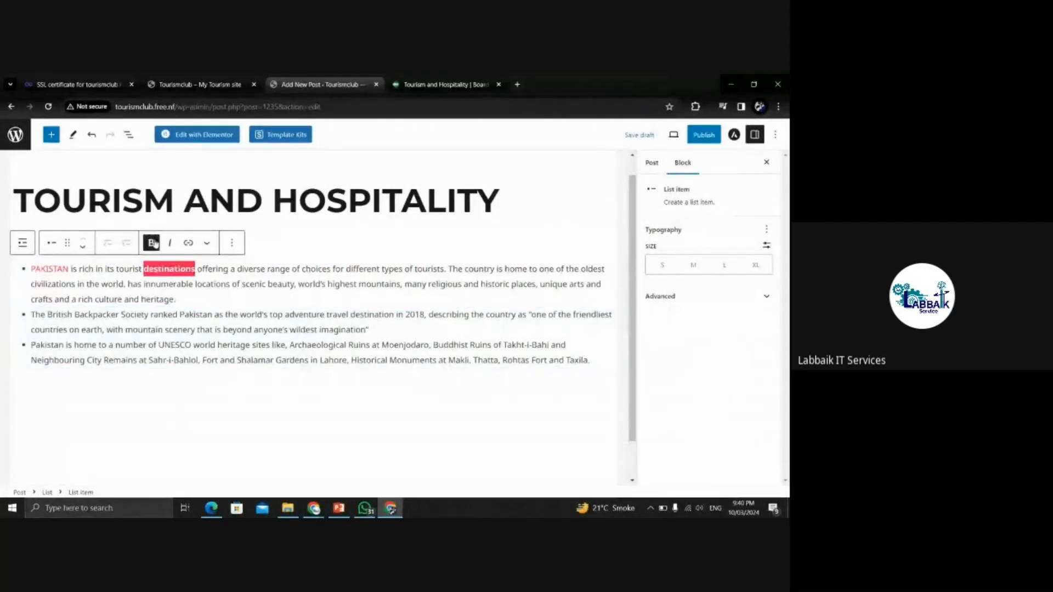
pyautogui.click(271, 269)
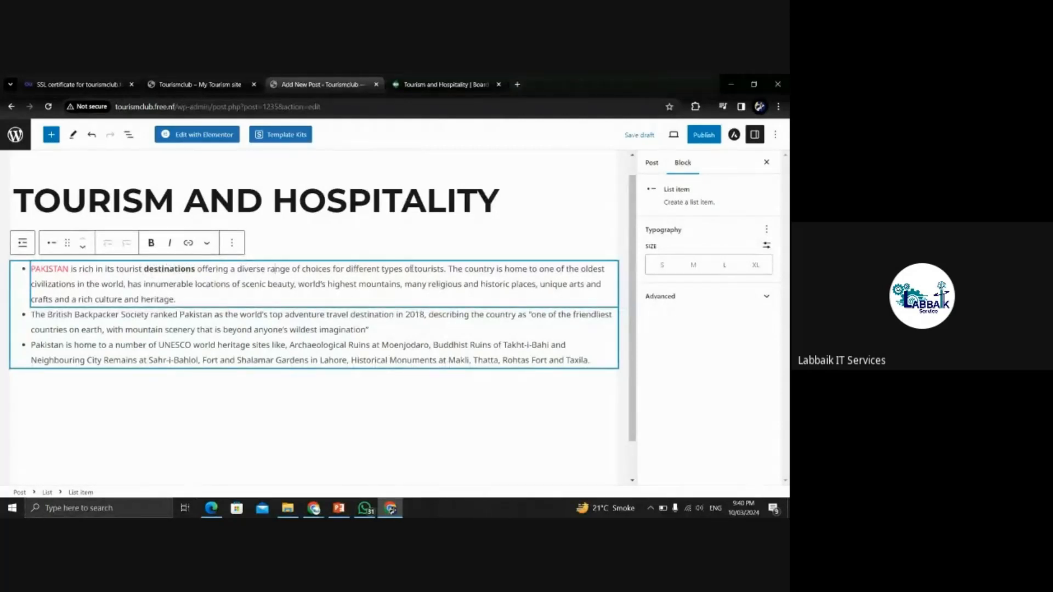
pyautogui.moveTo(413, 269); pyautogui.dragTo(448, 269)
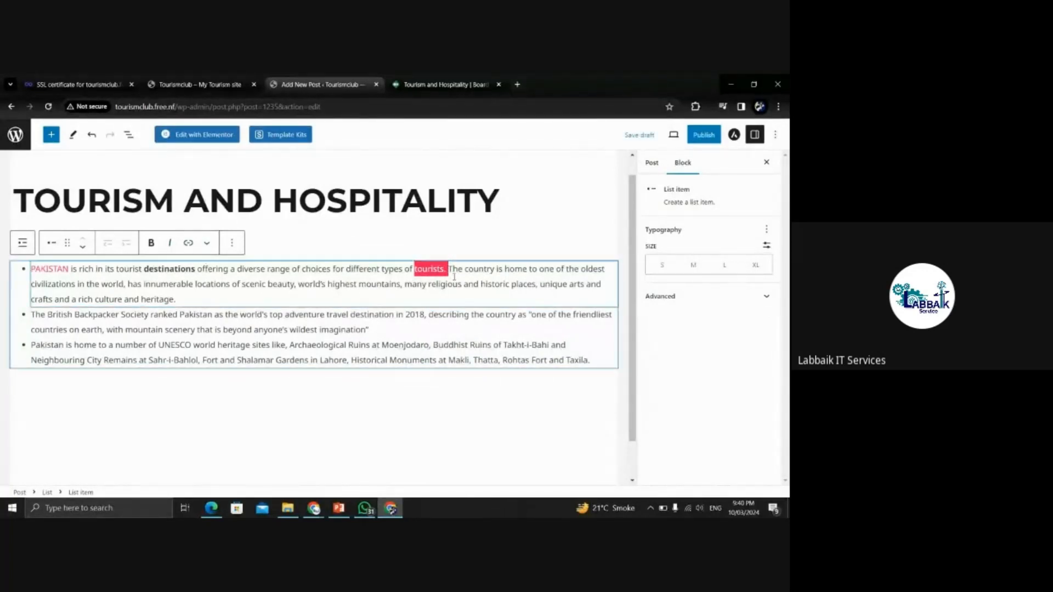
pyautogui.hotkey('ctrl', 'i')
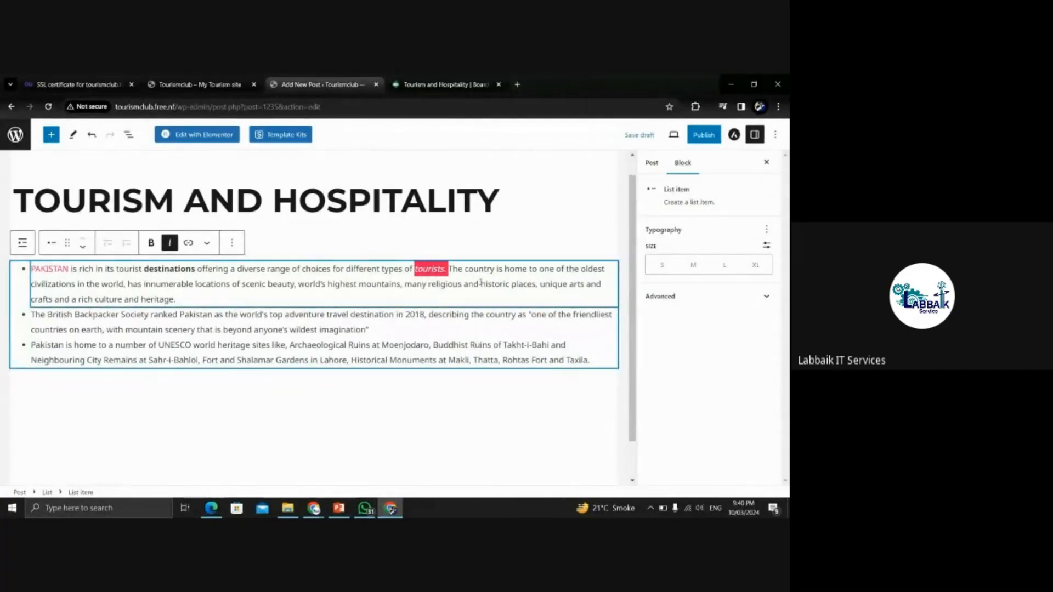
pyautogui.click(472, 270)
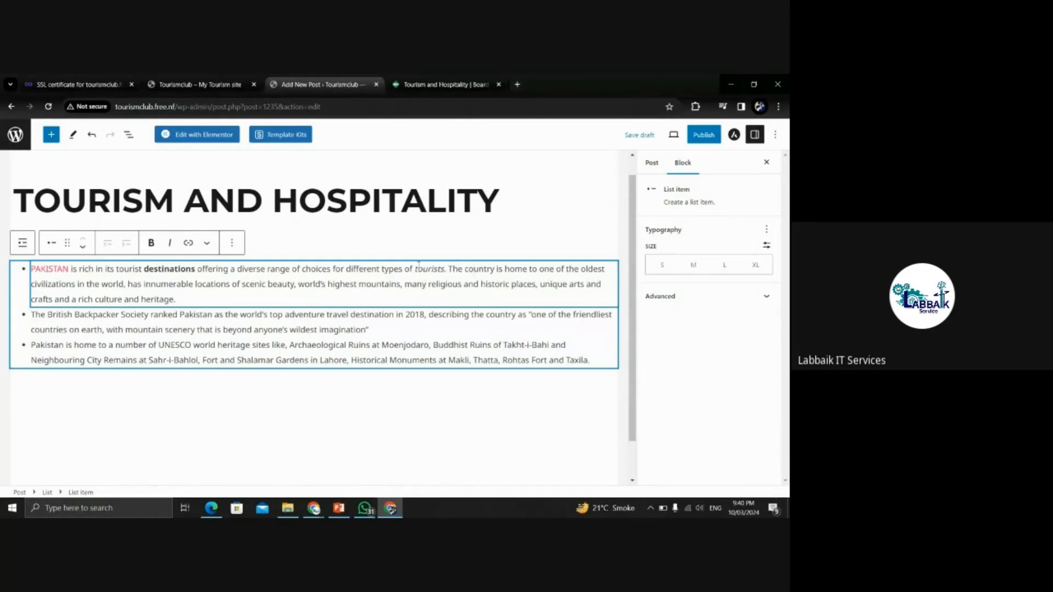
# - Make the italic word "tourists" in the first bullet bold as well
pyautogui.moveTo(415, 270); pyautogui.dragTo(447, 269)
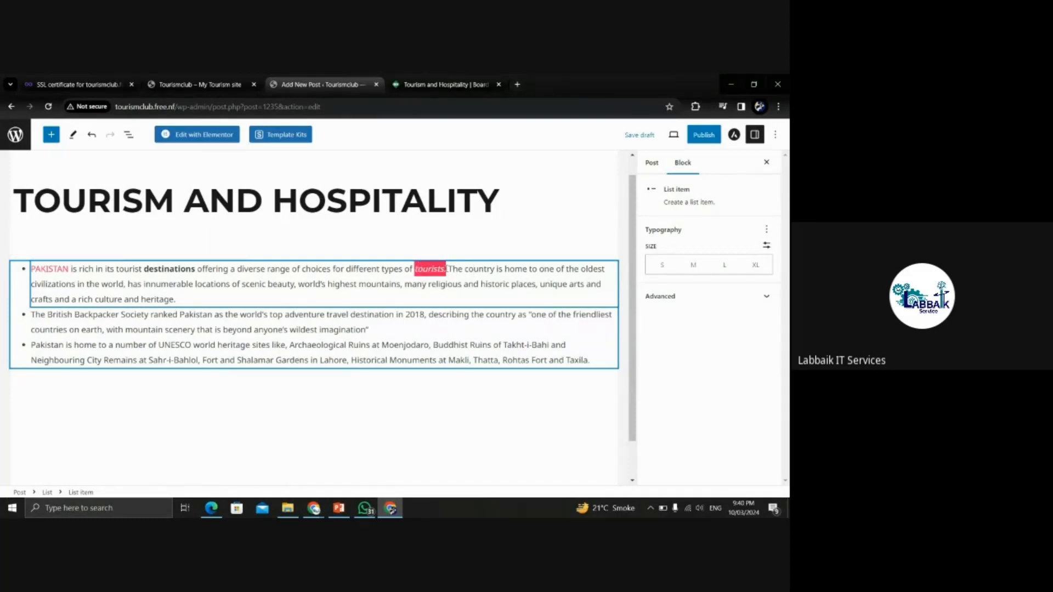
pyautogui.click(151, 242)
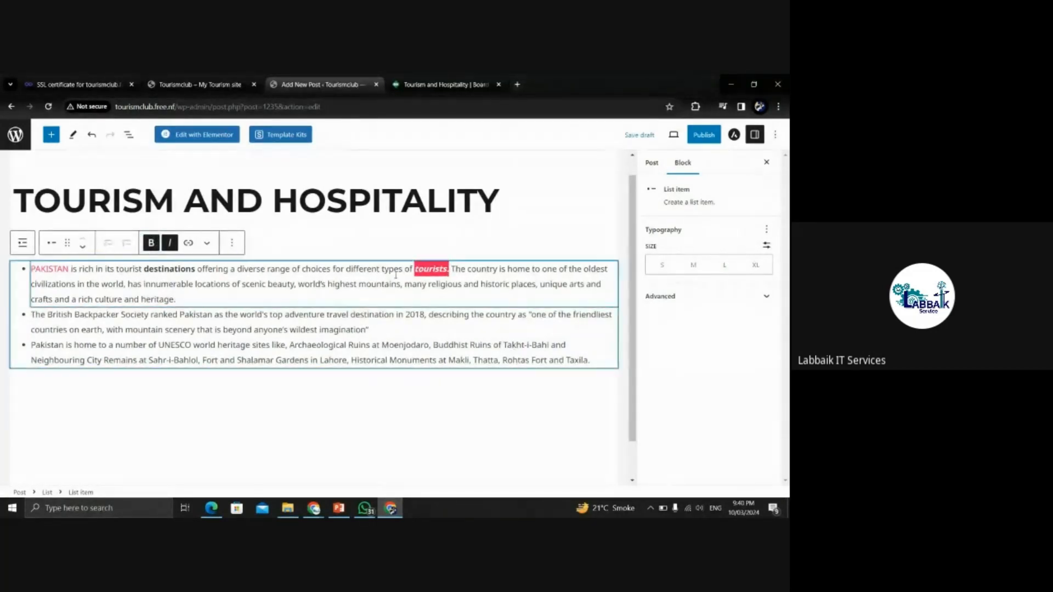
pyautogui.click(462, 295)
# - Give the word "tourists" in the first bullet a custom yellow text colour using the Highlight option
pyautogui.moveTo(447, 269); pyautogui.dragTo(419, 270)
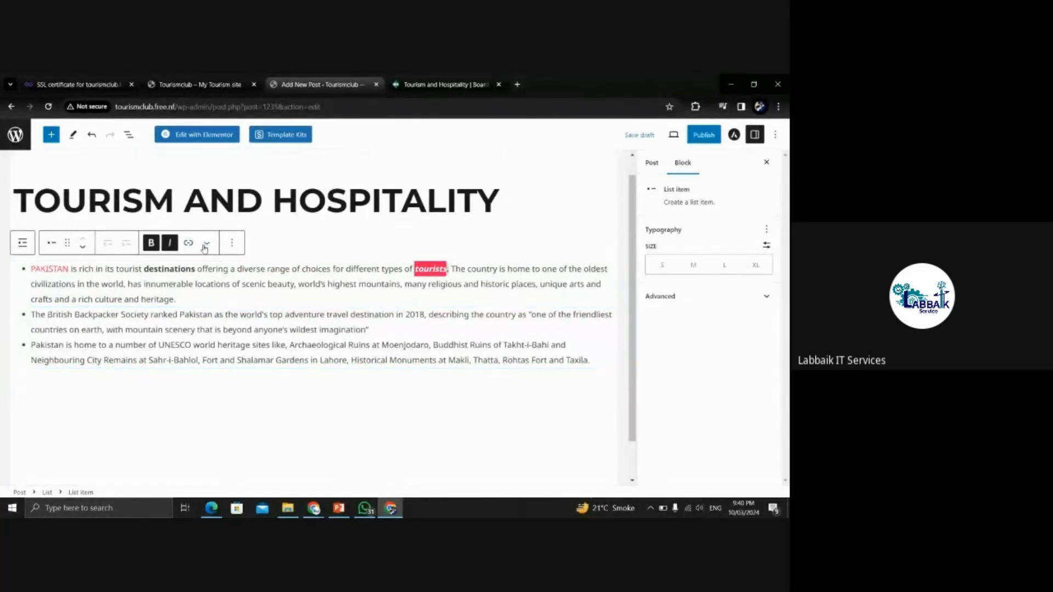
pyautogui.click(232, 242)
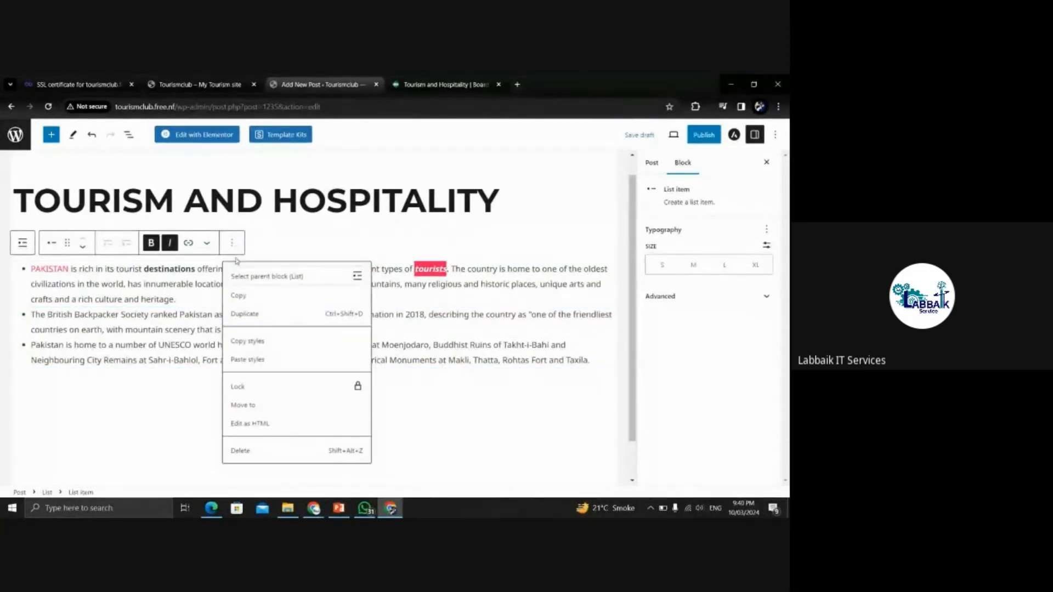
pyautogui.click(204, 242)
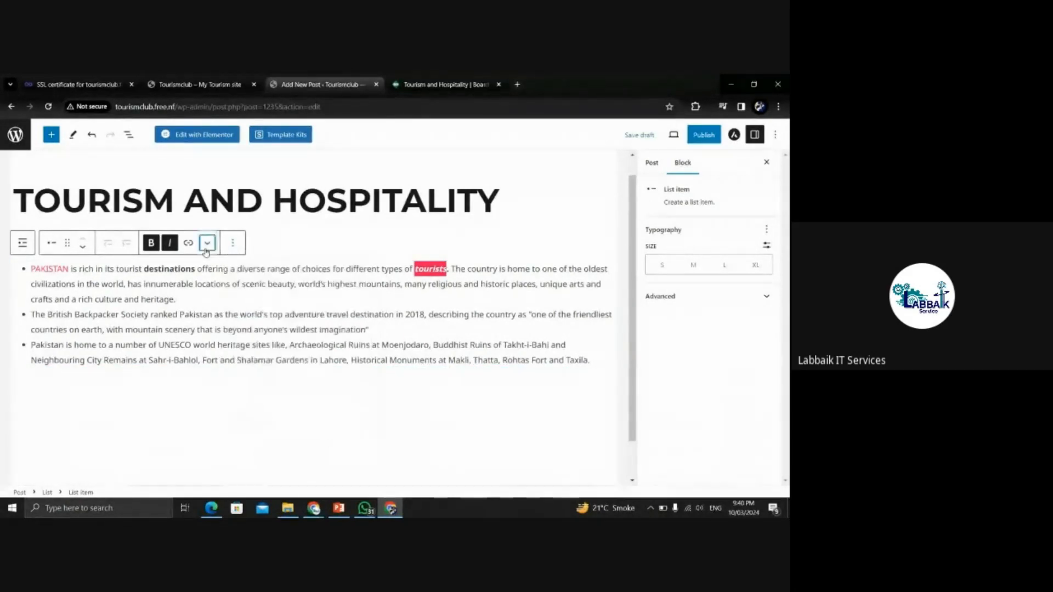
pyautogui.click(207, 243)
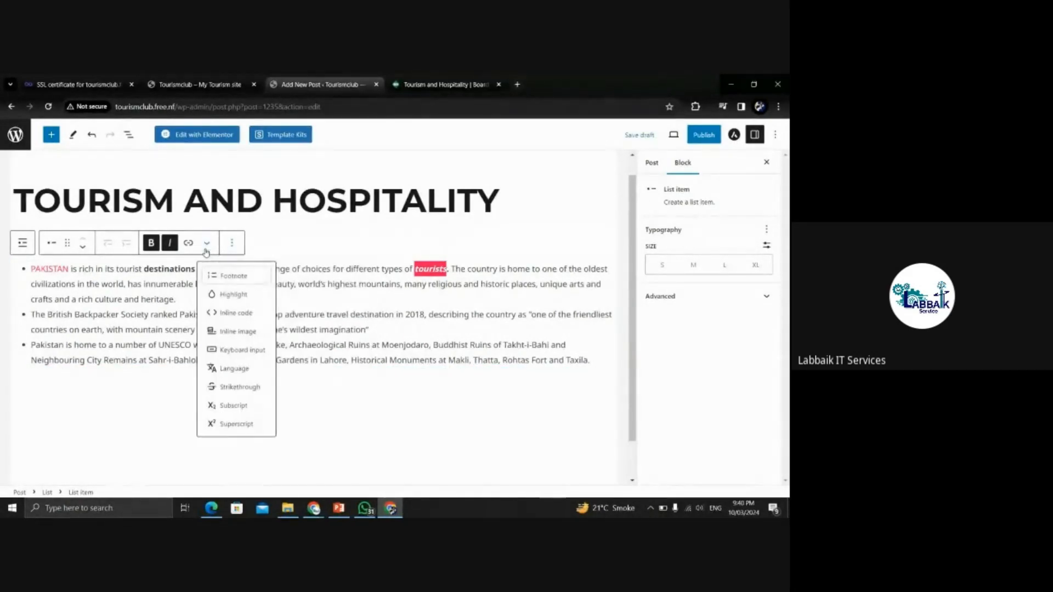
pyautogui.click(230, 295)
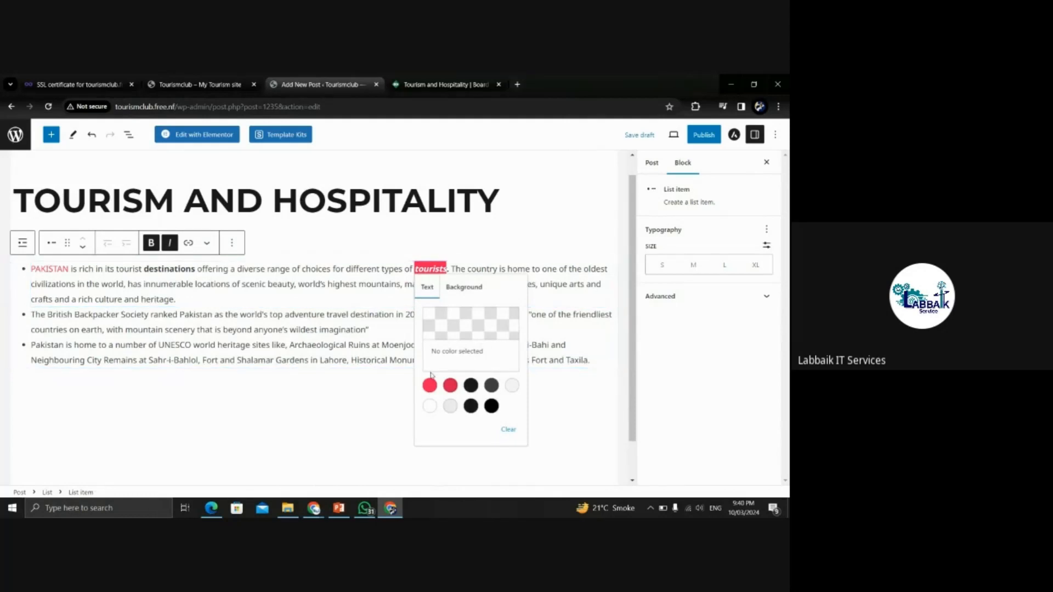
pyautogui.click(460, 322)
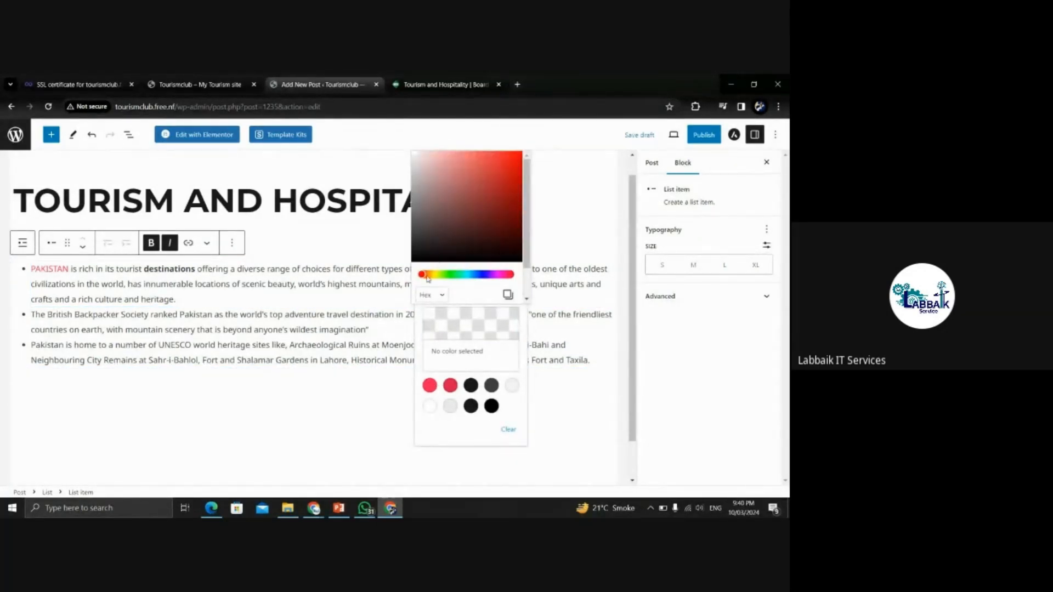
pyautogui.moveTo(430, 275); pyautogui.dragTo(436, 276)
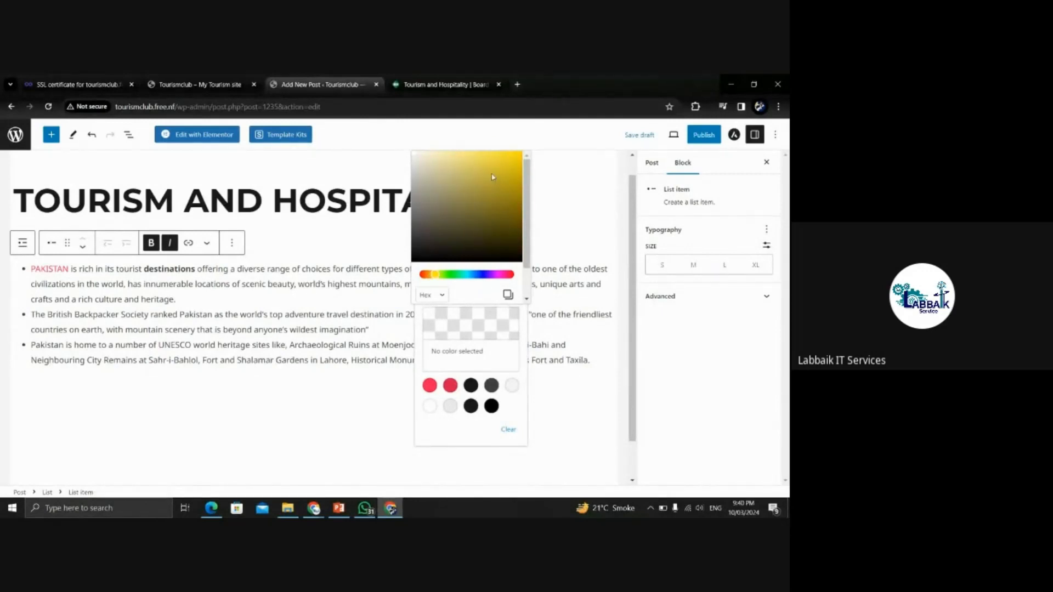
pyautogui.click(476, 157)
pyautogui.click(290, 301)
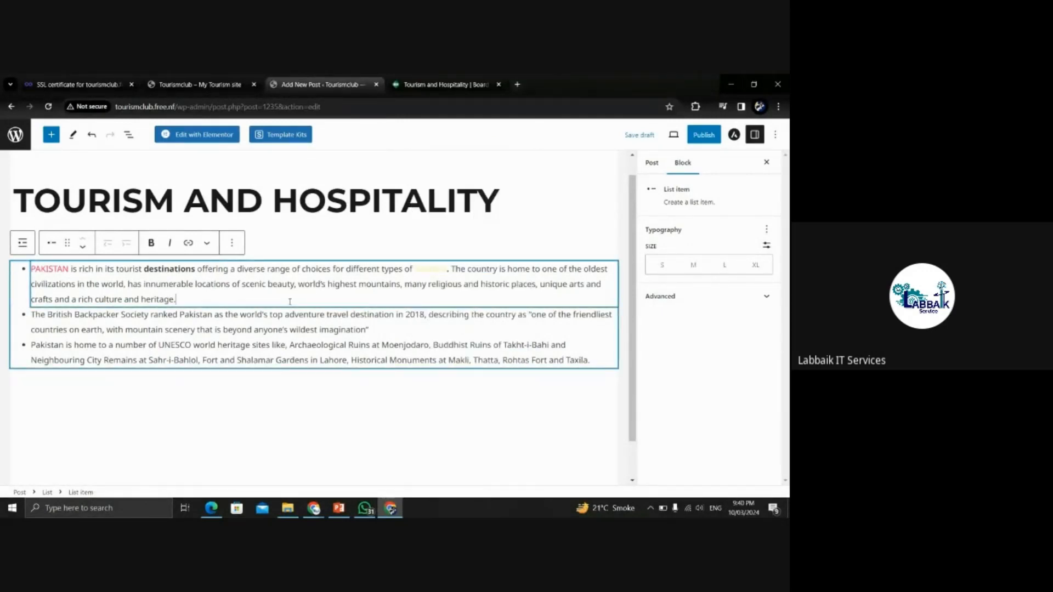
# - Highlight the word "tourists." in the first bullet with the second, darker red text colour of the theme palette
pyautogui.click(487, 285)
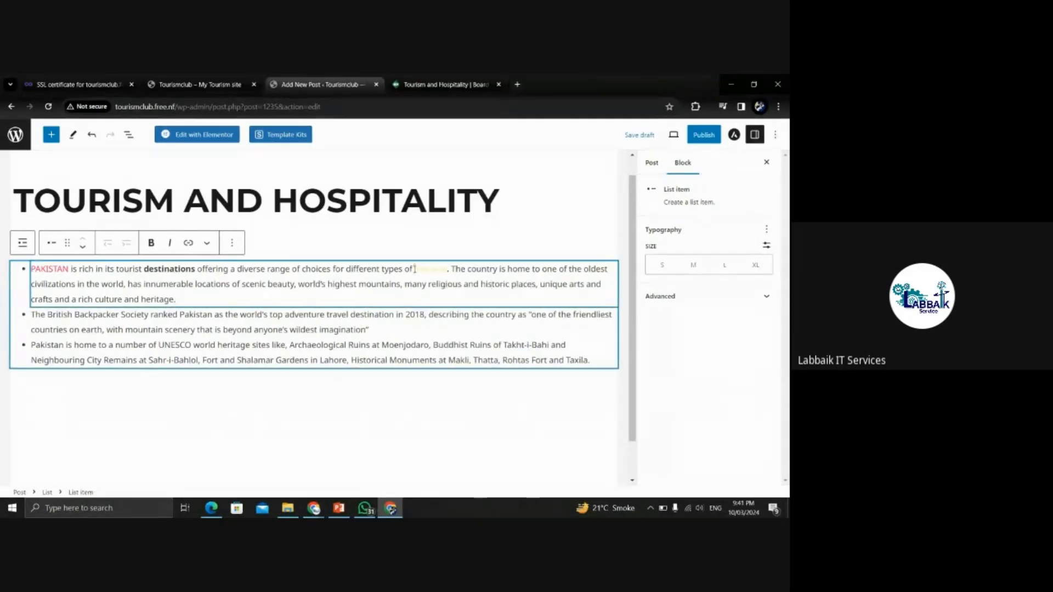
pyautogui.moveTo(415, 269); pyautogui.dragTo(447, 269)
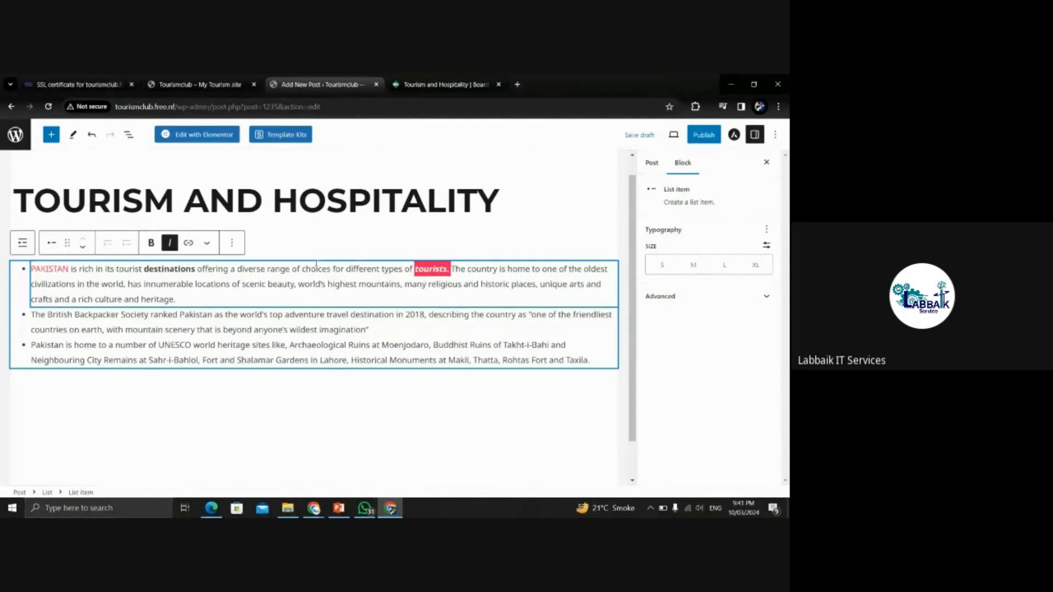
pyautogui.click(207, 243)
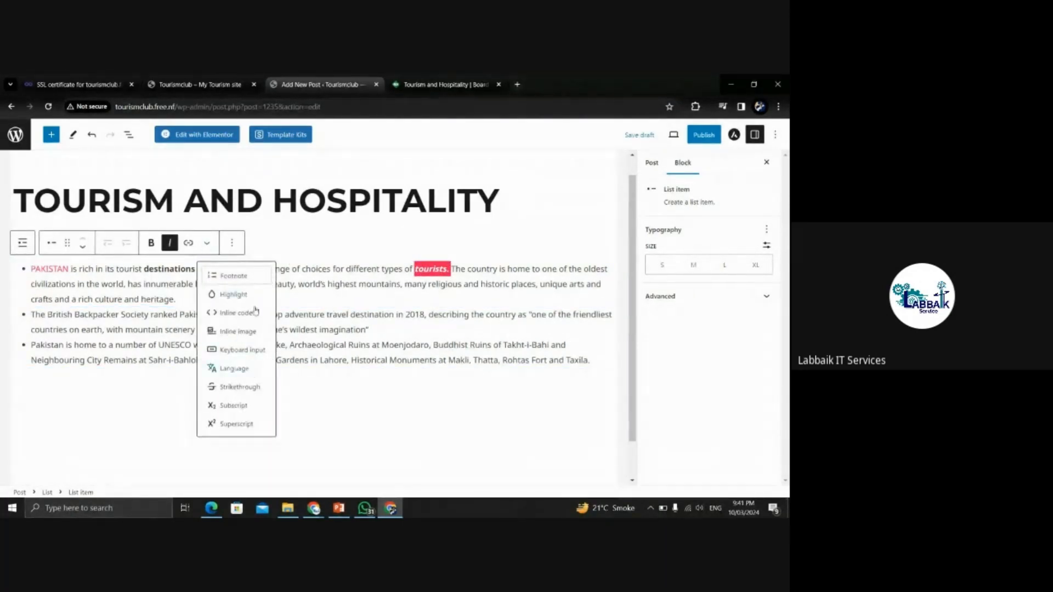
pyautogui.click(223, 296)
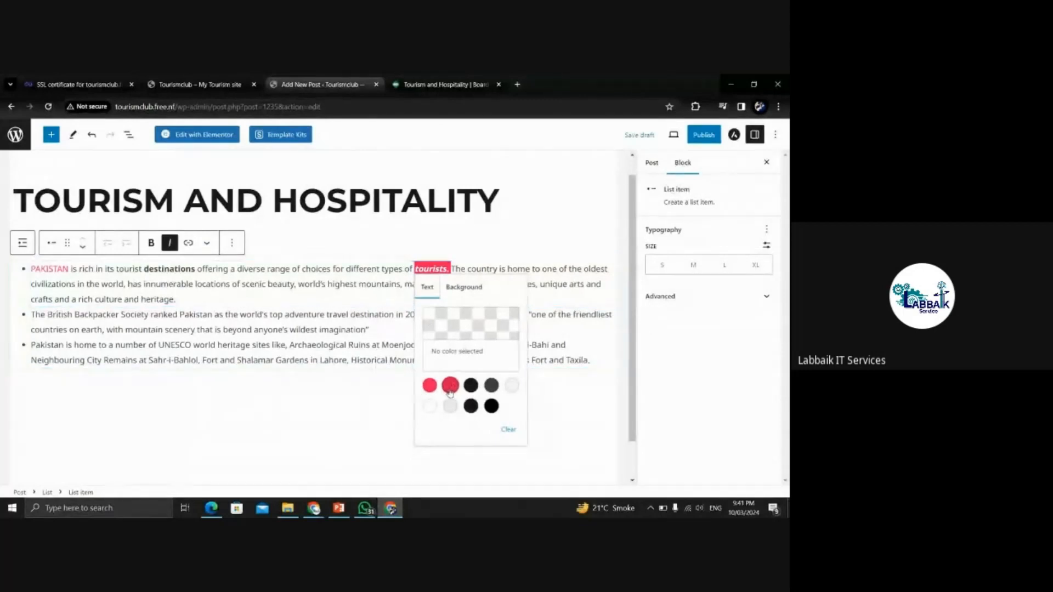
pyautogui.click(426, 386)
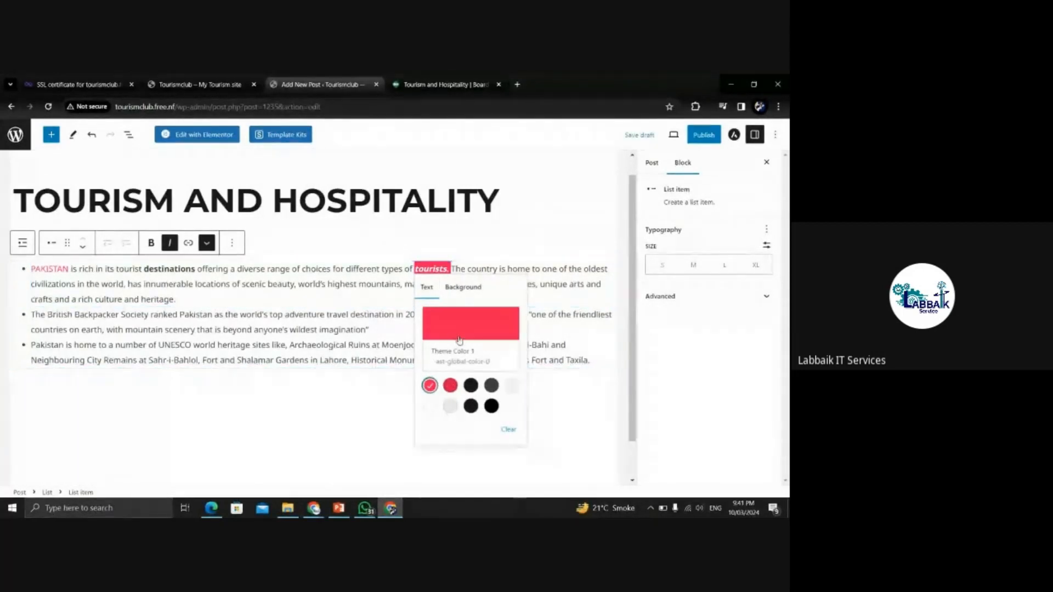
pyautogui.click(449, 386)
pyautogui.click(386, 317)
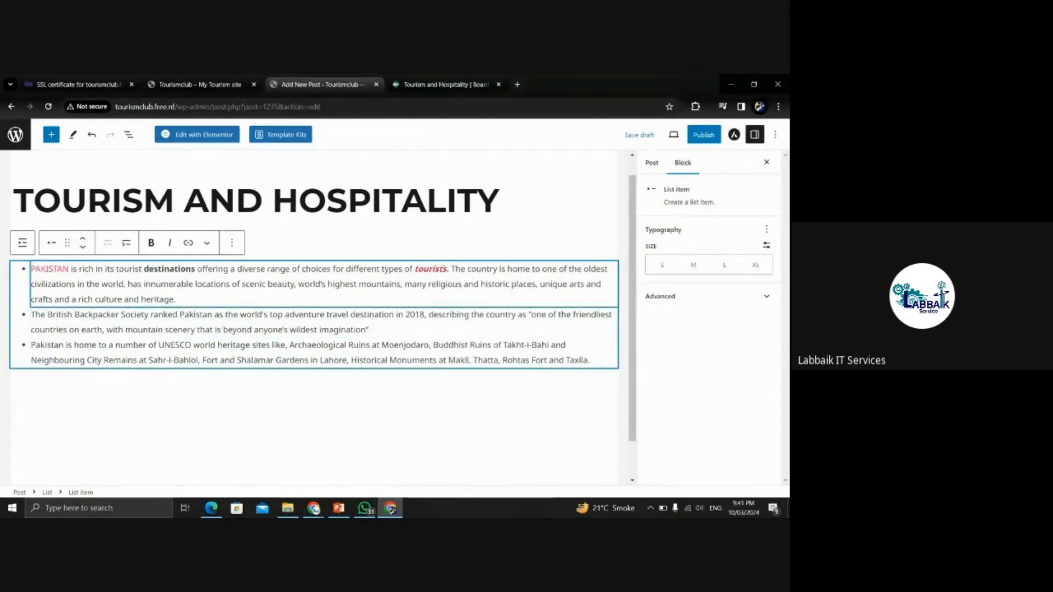
# - Move the PAKISTAN bullet down one place in the list and view the block types the list can be transformed to
pyautogui.moveTo(415, 269); pyautogui.dragTo(450, 268)
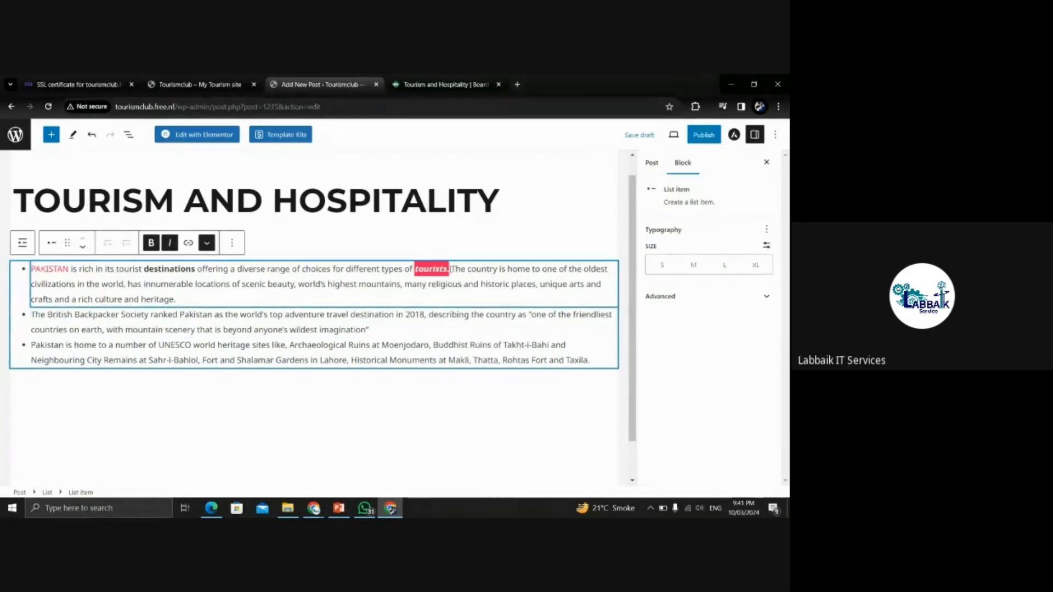
pyautogui.click(82, 247)
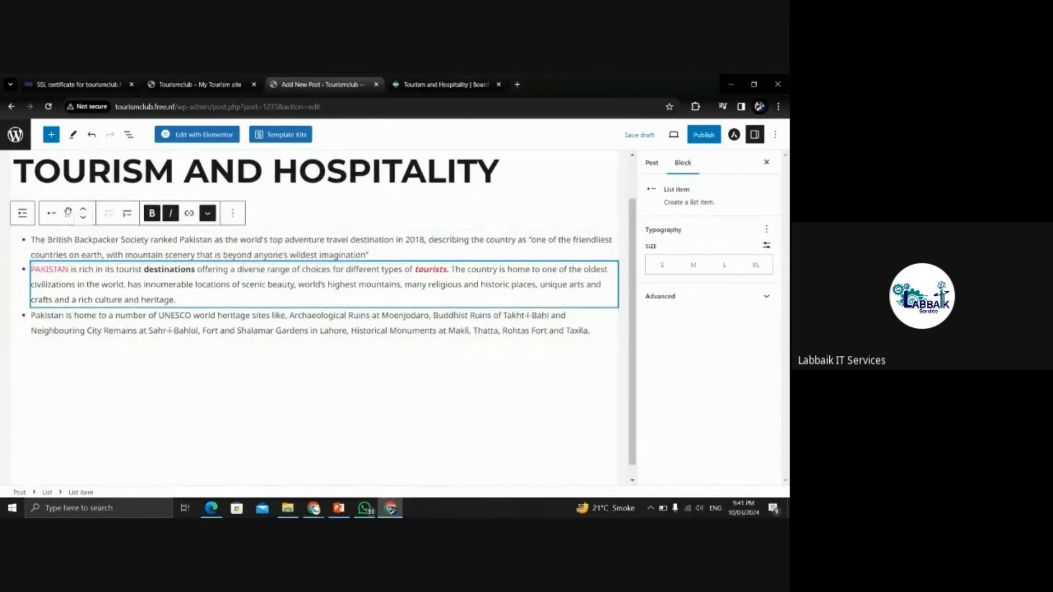
pyautogui.click(22, 213)
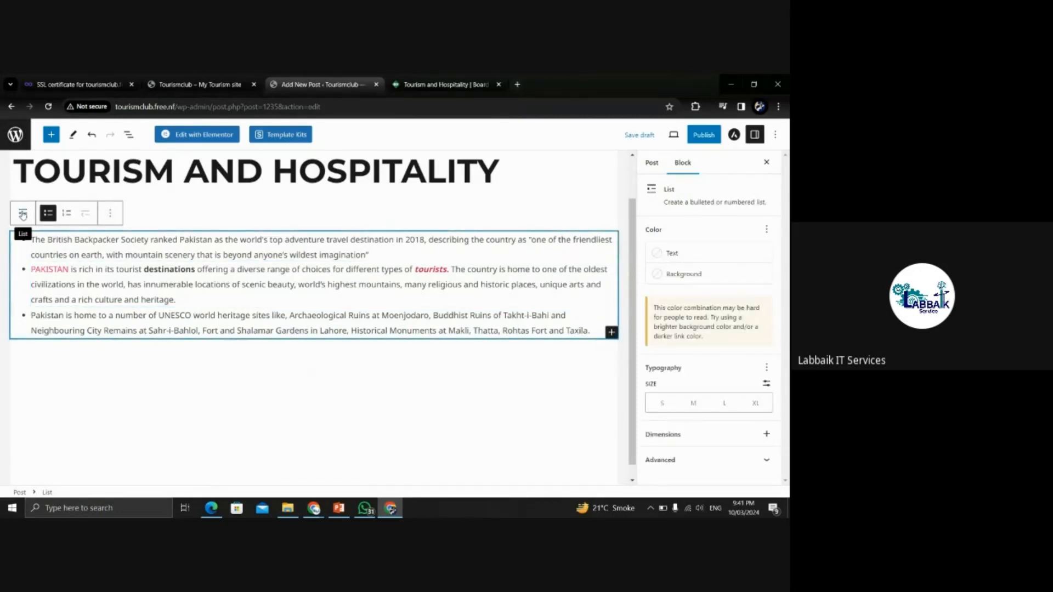
pyautogui.click(22, 213)
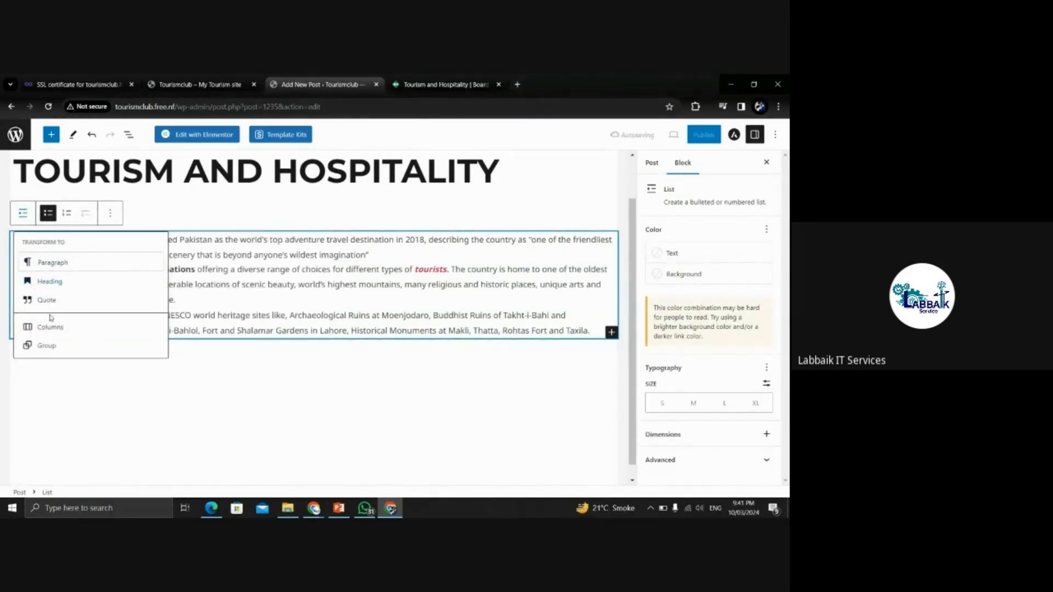
pyautogui.click(237, 414)
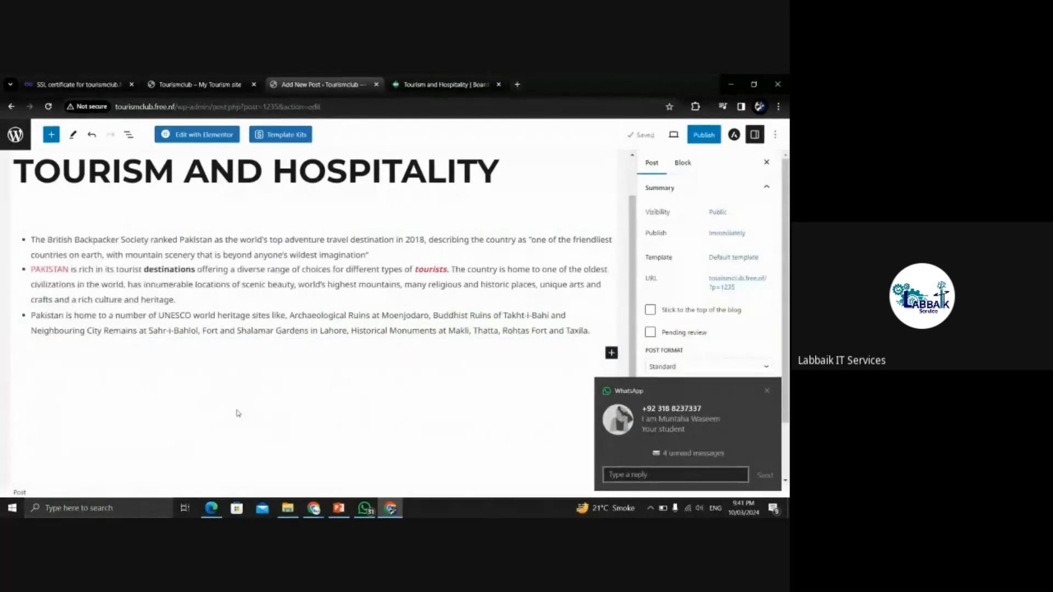
pyautogui.click(766, 393)
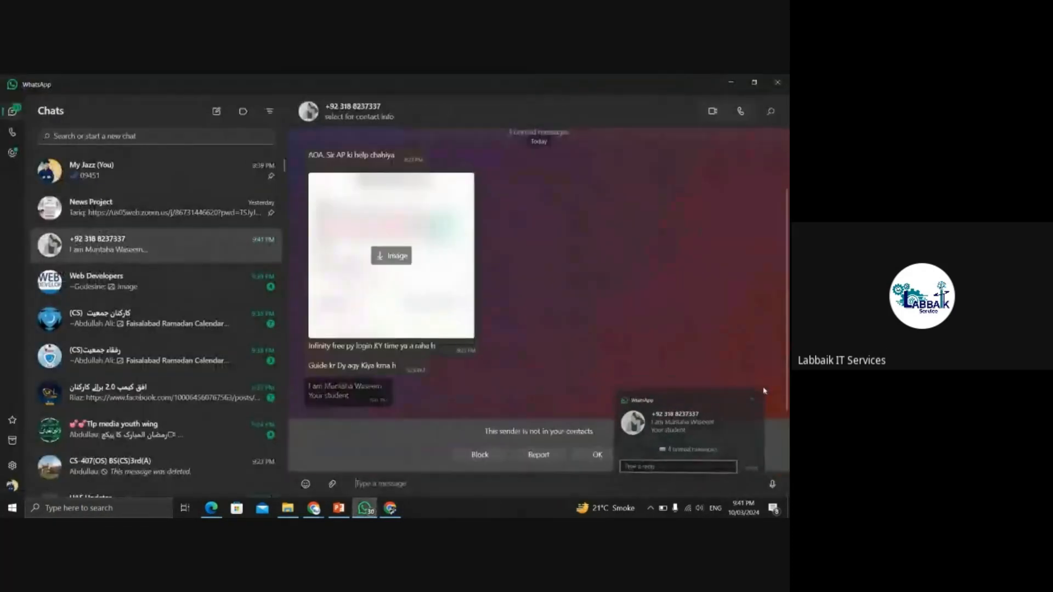
pyautogui.click(390, 508)
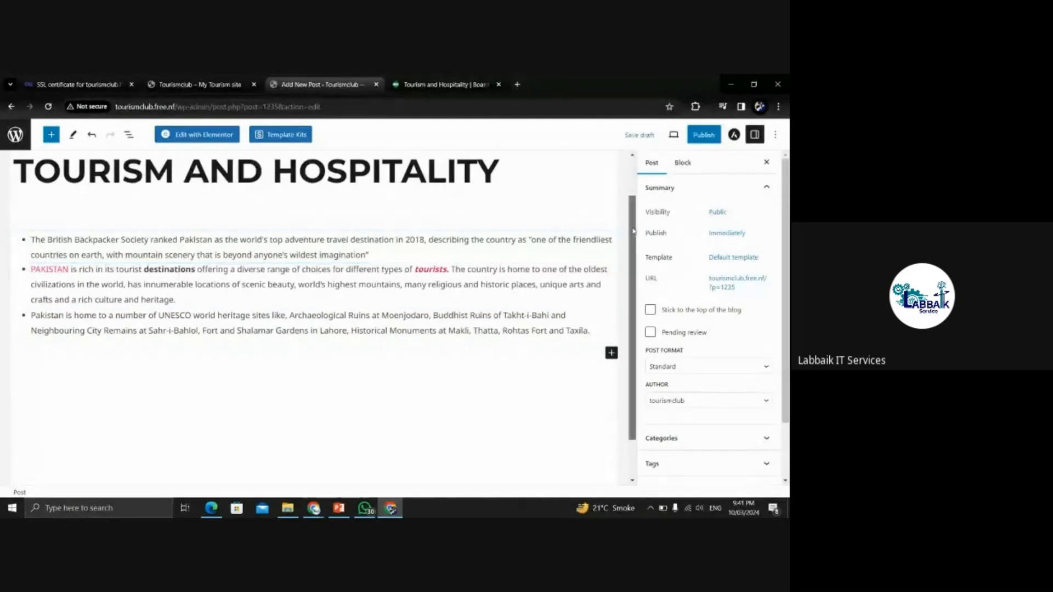
pyautogui.scroll(1, 642, 176)
pyautogui.moveTo(632, 169)
pyautogui.mouseDown()
pyautogui.moveTo(632, 247)
pyautogui.moveTo(631, 178)
pyautogui.mouseUp()
pyautogui.scroll(-1, 246, 258)
pyautogui.click(245, 242)
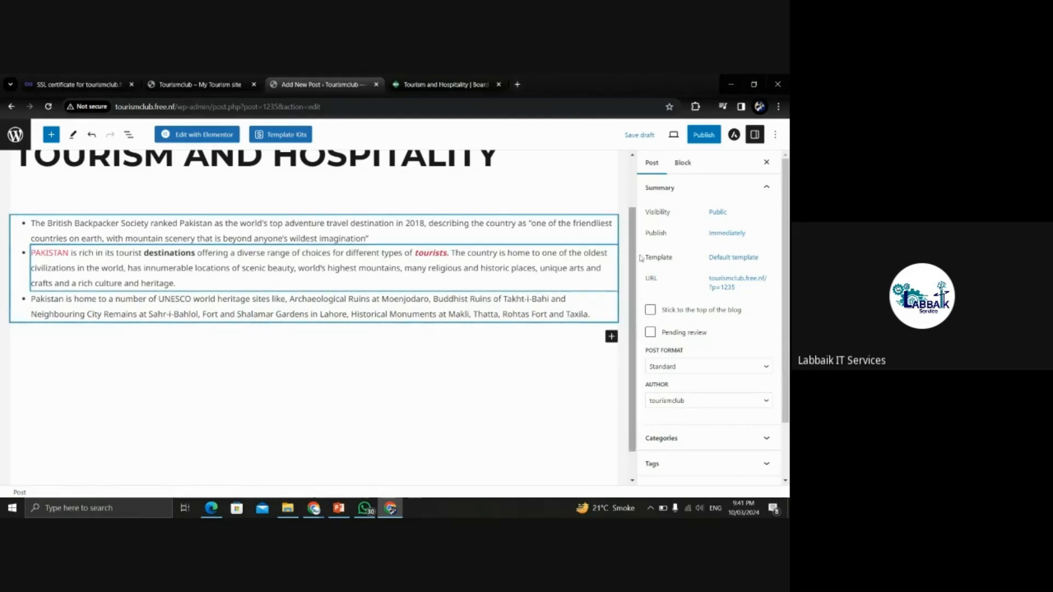
pyautogui.moveTo(634, 254); pyautogui.dragTo(633, 224)
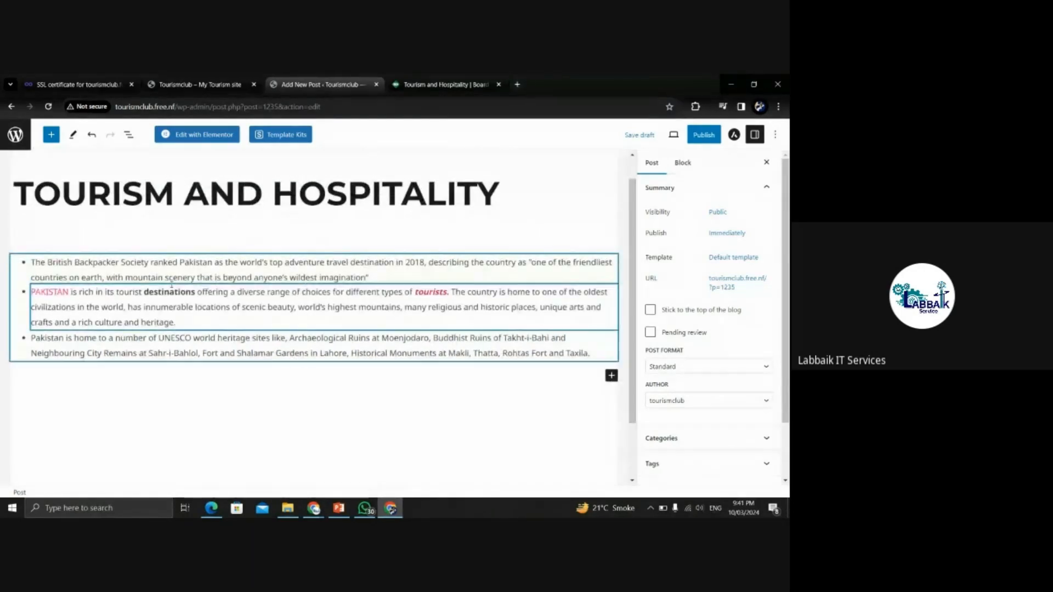
pyautogui.click(97, 270)
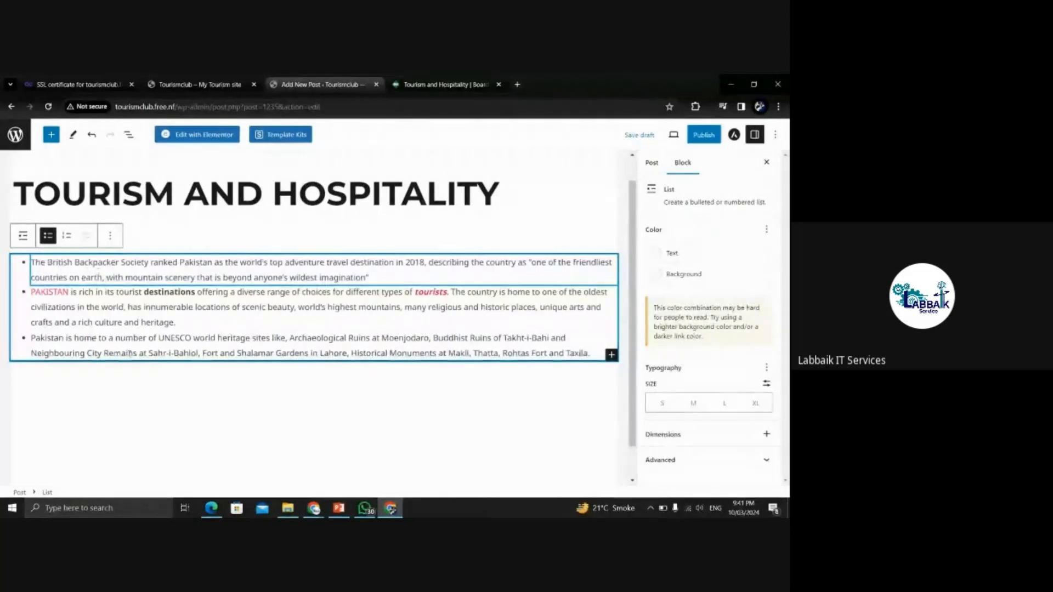
pyautogui.click(103, 402)
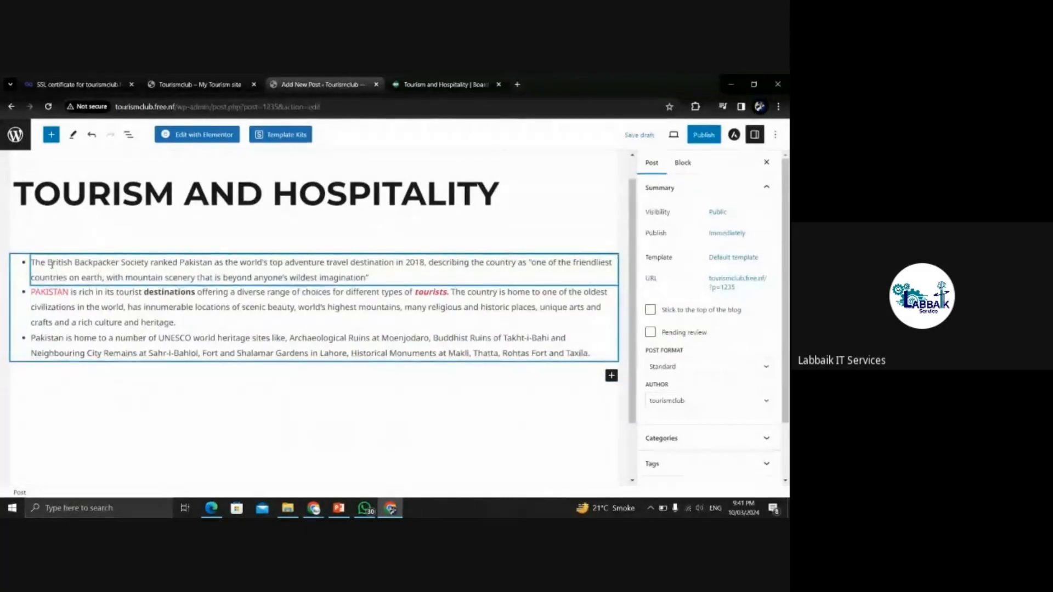
pyautogui.click(51, 265)
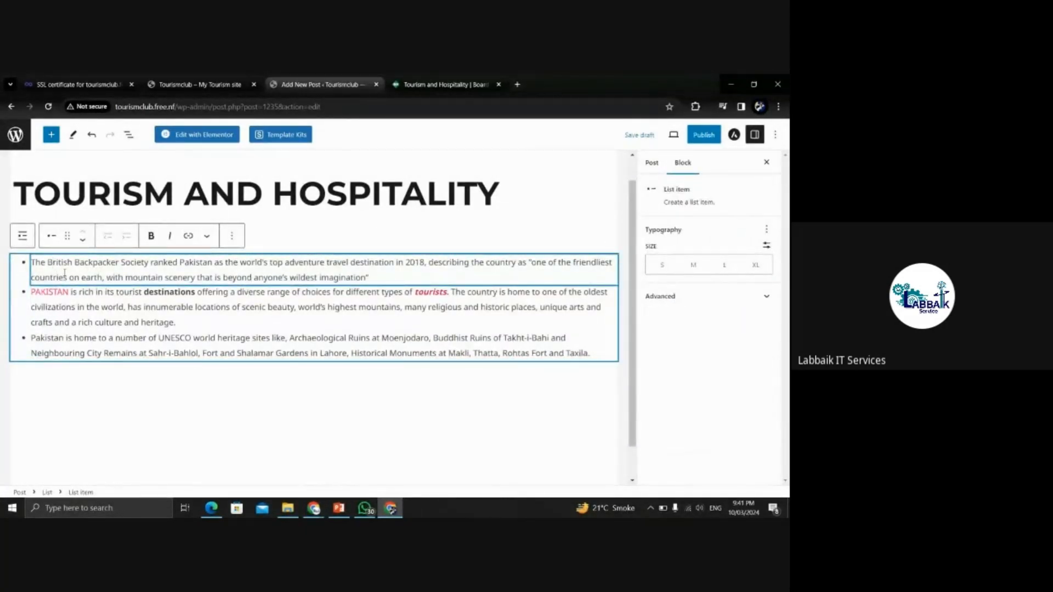
pyautogui.click(190, 310)
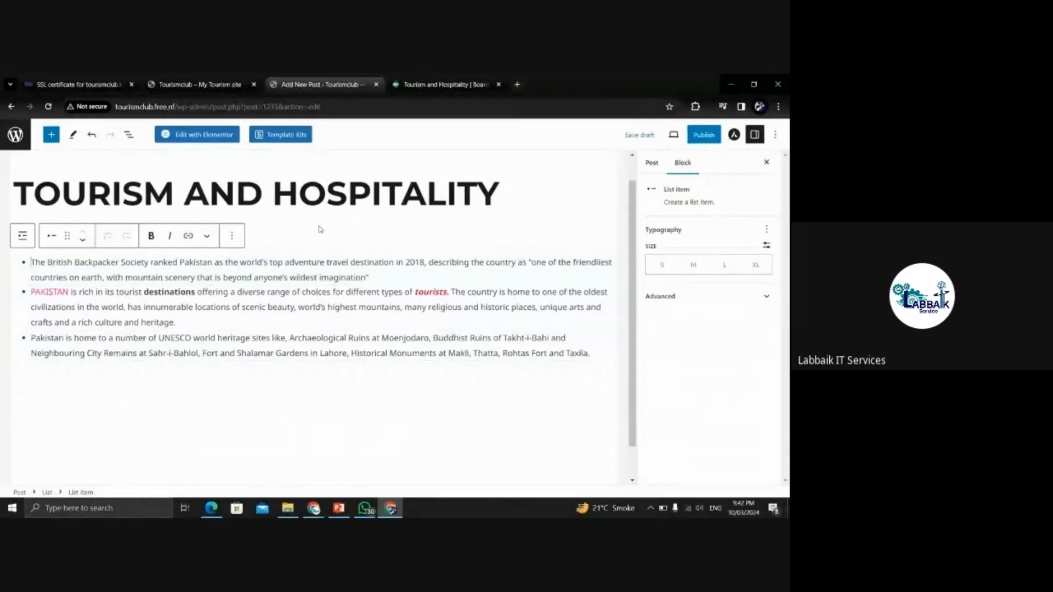
pyautogui.click(295, 235)
pyautogui.click(131, 321)
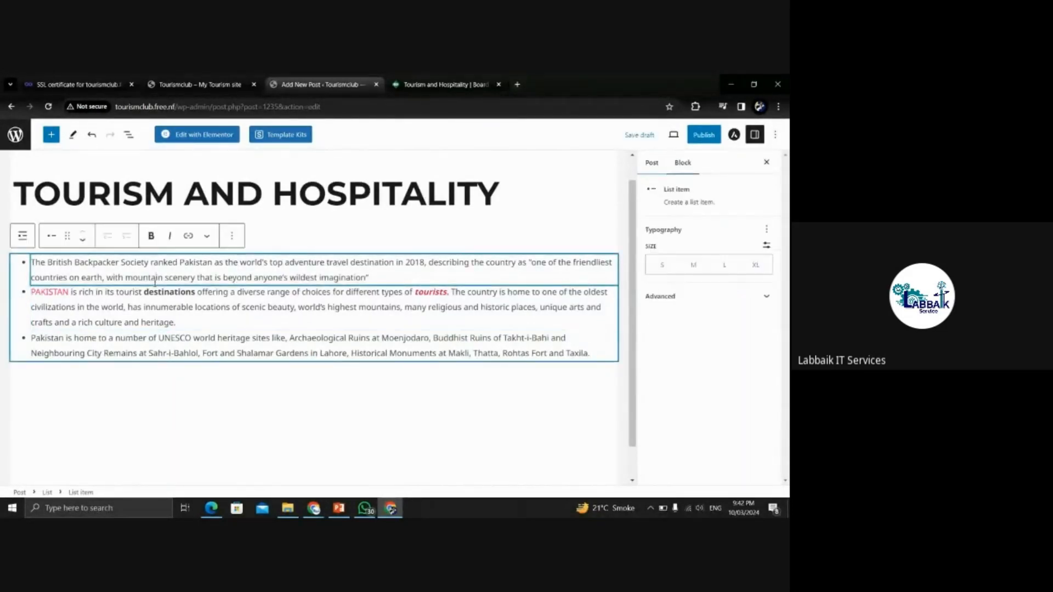
pyautogui.click(156, 370)
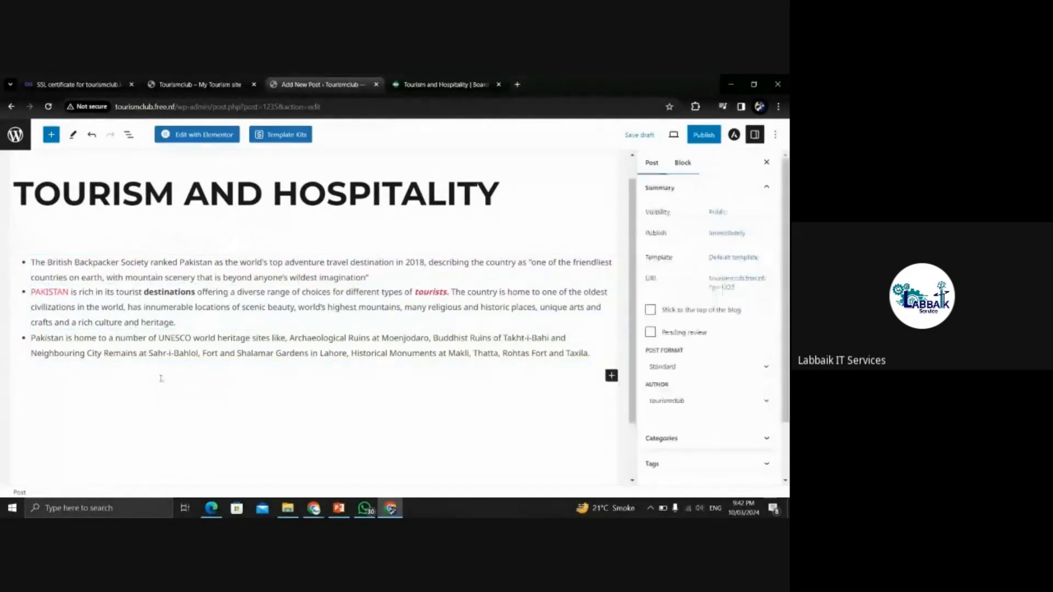
pyautogui.click(107, 264)
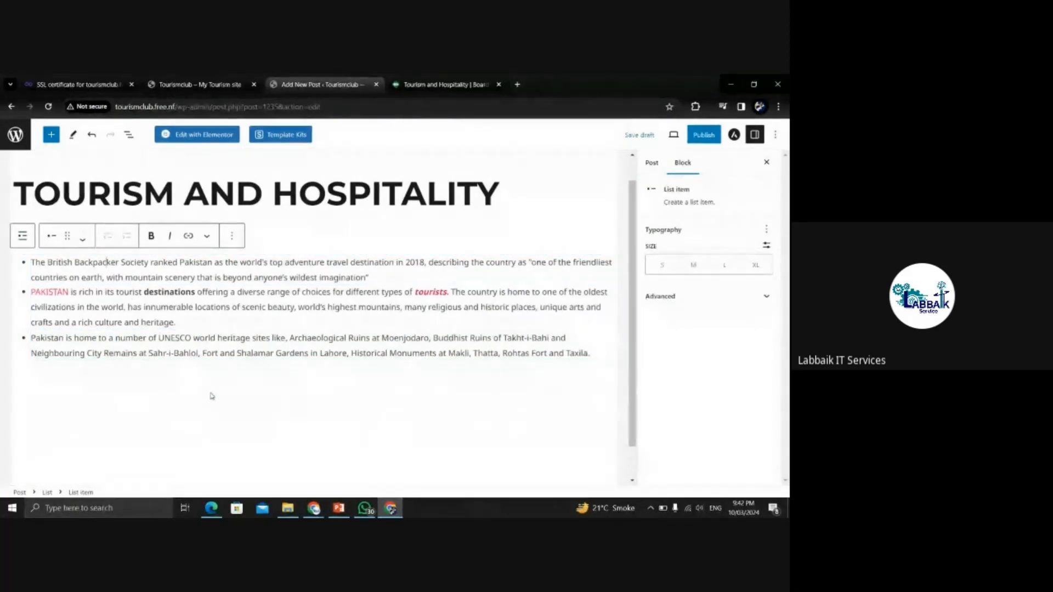
pyautogui.click(211, 396)
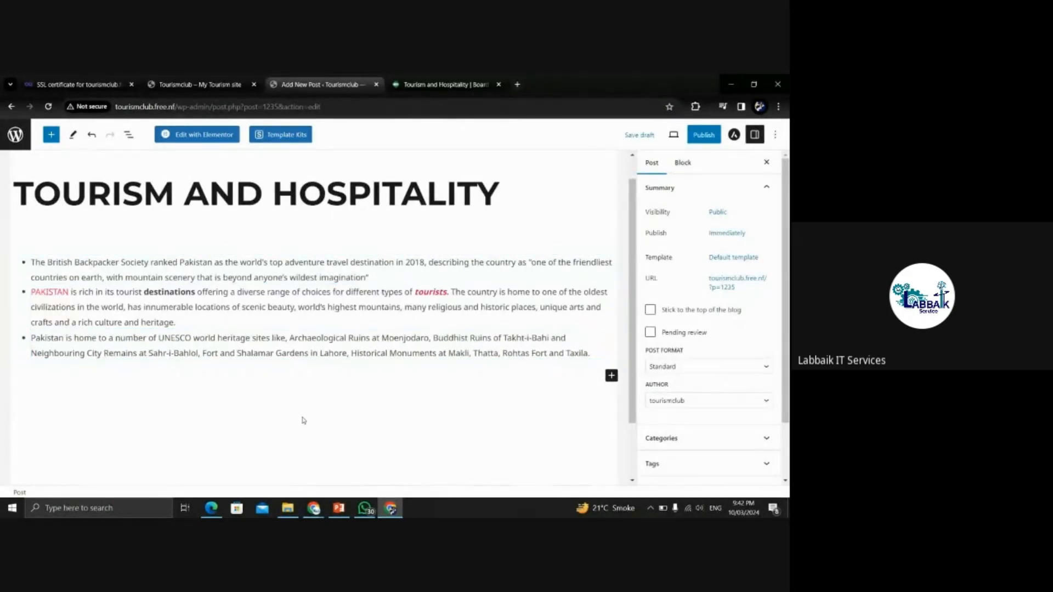
# - Insert an Image block below the bulleted list and upload the wd6 picture from the Downloads folder
pyautogui.click(611, 376)
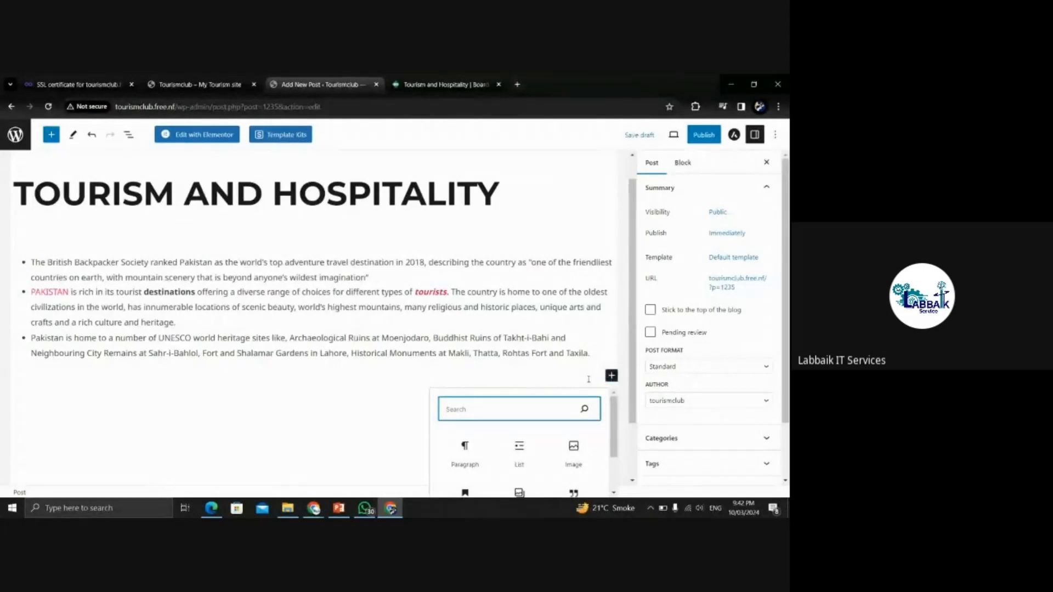
pyautogui.scroll(-2, 631, 326)
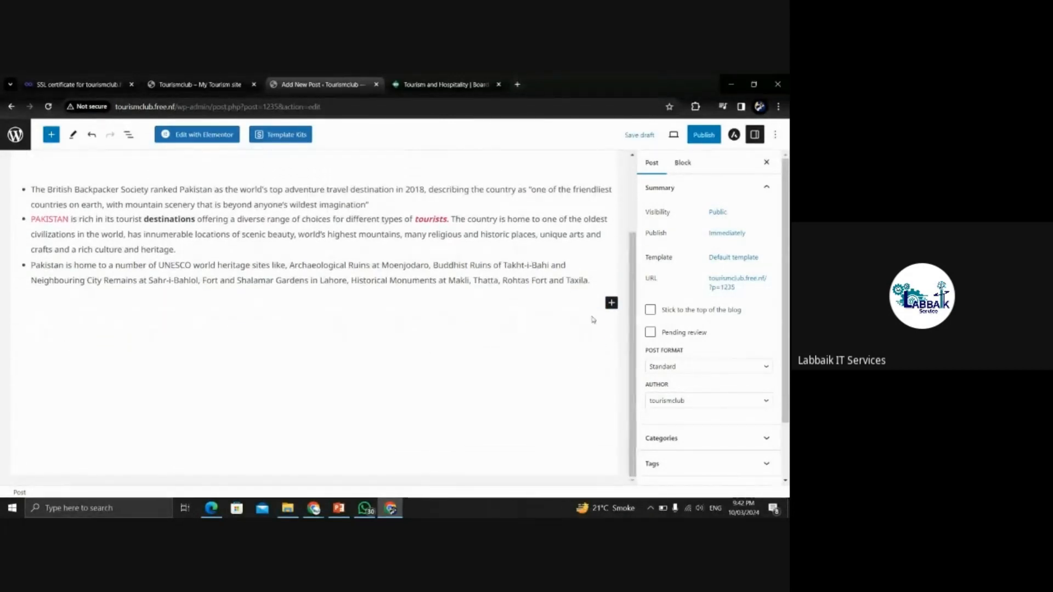
pyautogui.click(611, 304)
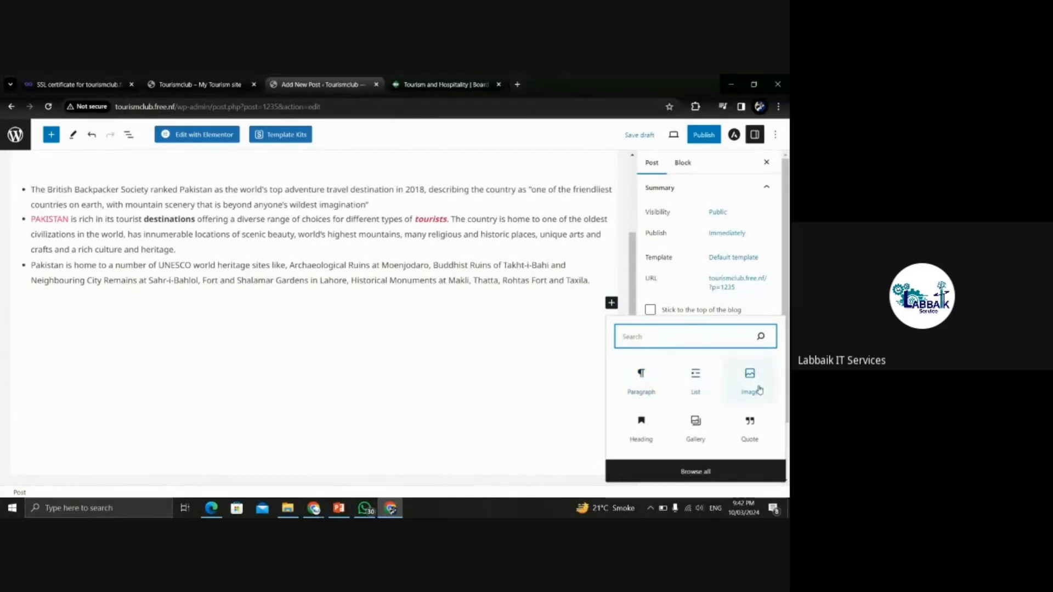
pyautogui.click(735, 389)
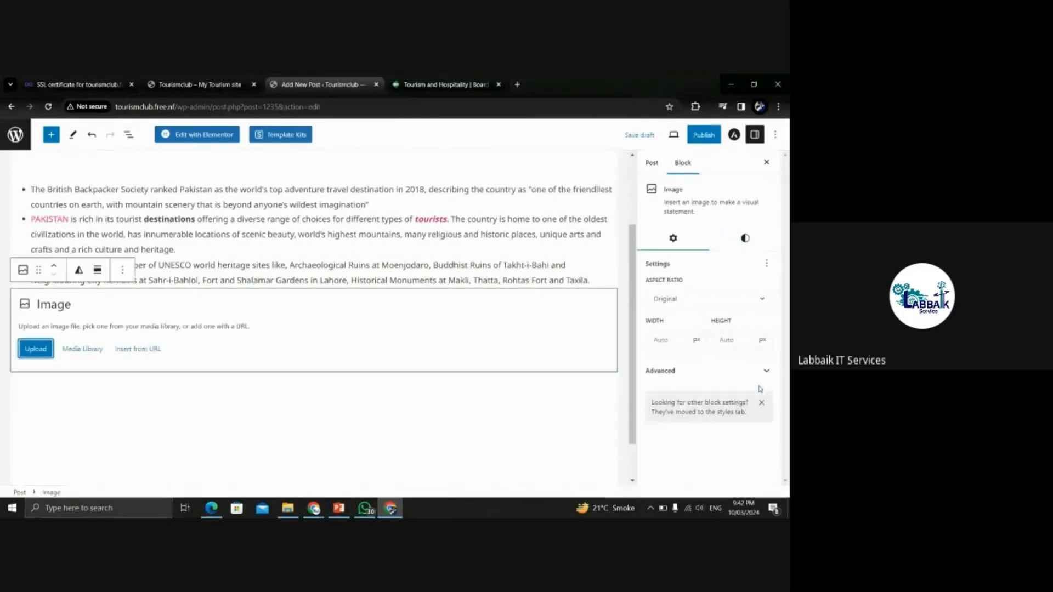
pyautogui.click(36, 349)
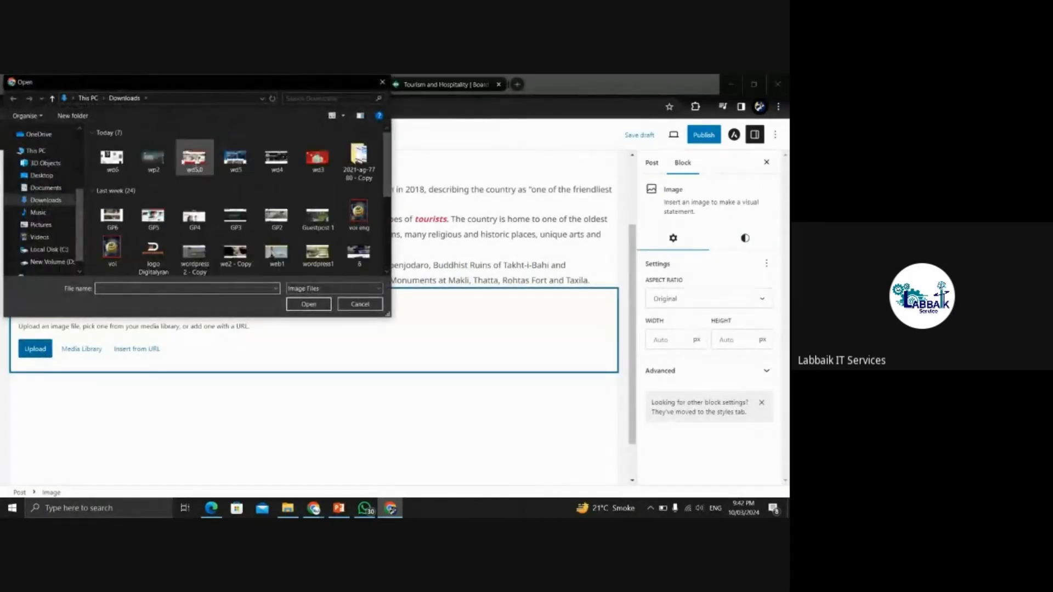
pyautogui.click(112, 158)
pyautogui.click(308, 304)
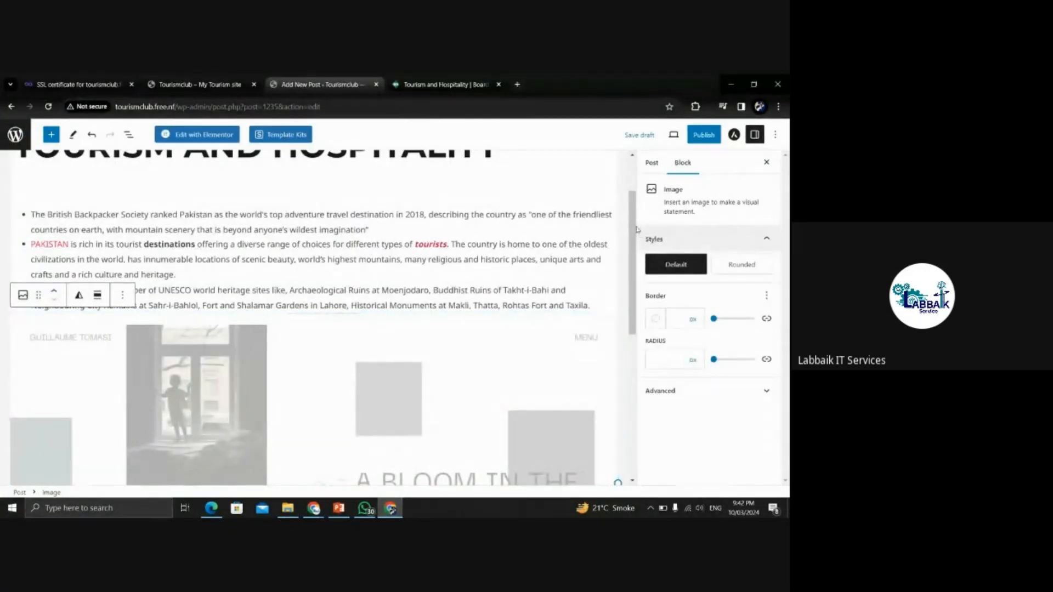
pyautogui.scroll(-5, 638, 229)
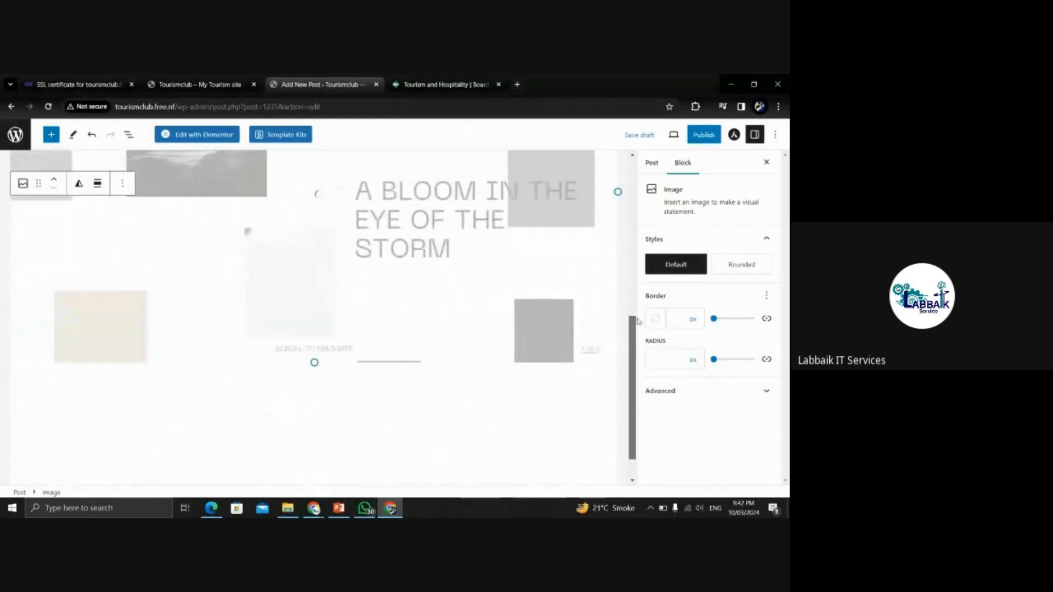
pyautogui.scroll(4, 637, 321)
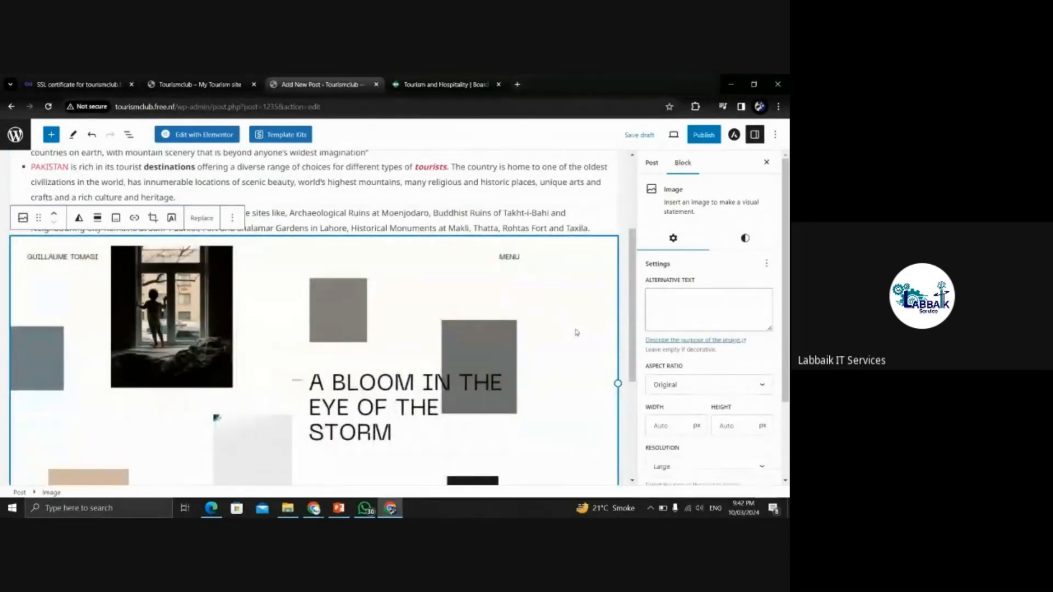
pyautogui.click(624, 233)
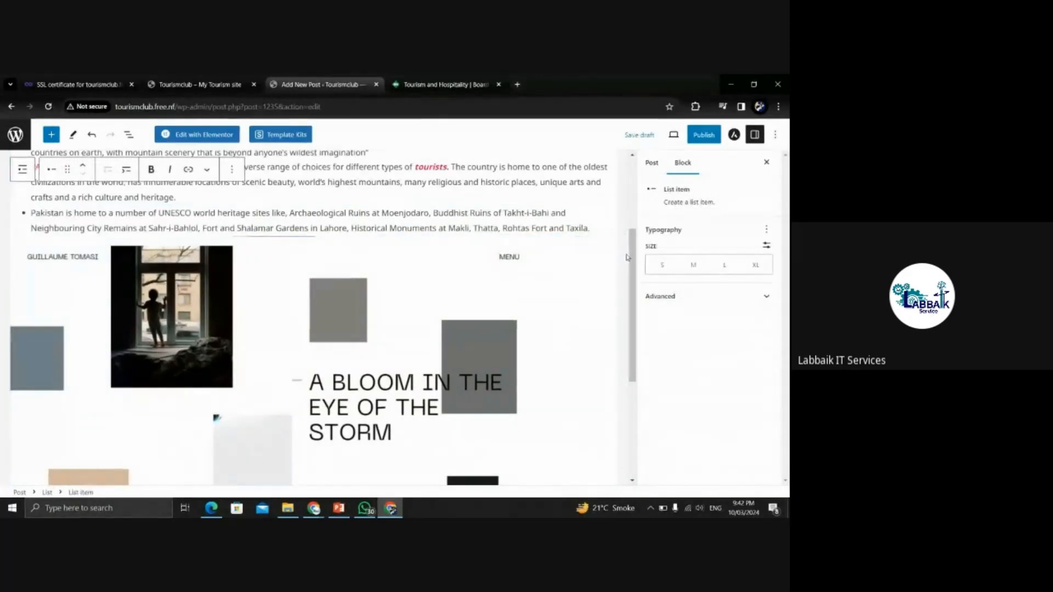
pyautogui.scroll(-2, 631, 260)
pyautogui.scroll(2, 382, 293)
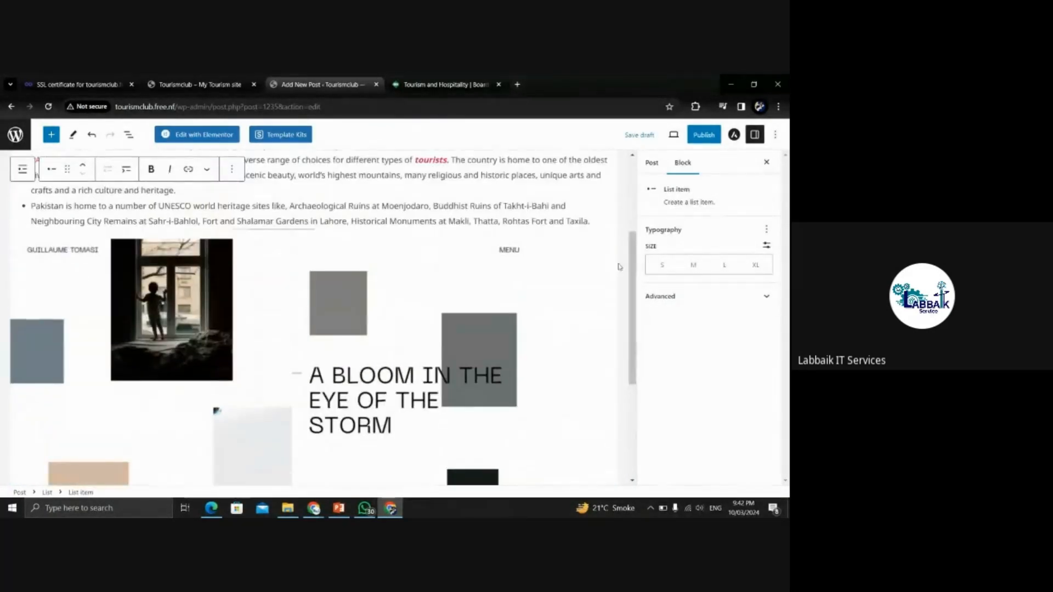
# - Add the overlay text "Here is my images" on the uploaded image, followed by a new empty paragraph
pyautogui.click(382, 293)
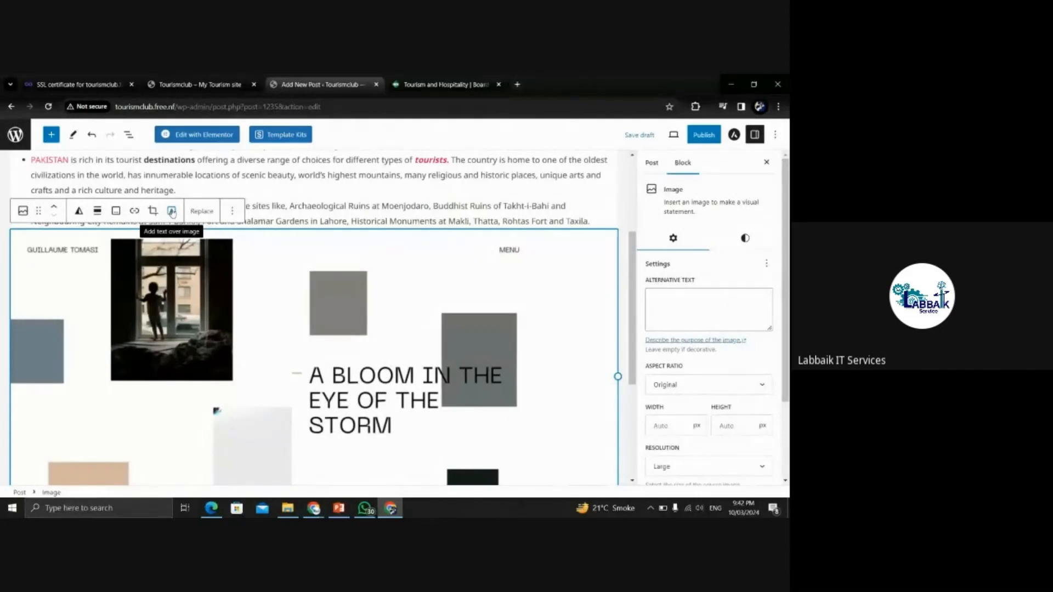
pyautogui.click(172, 212)
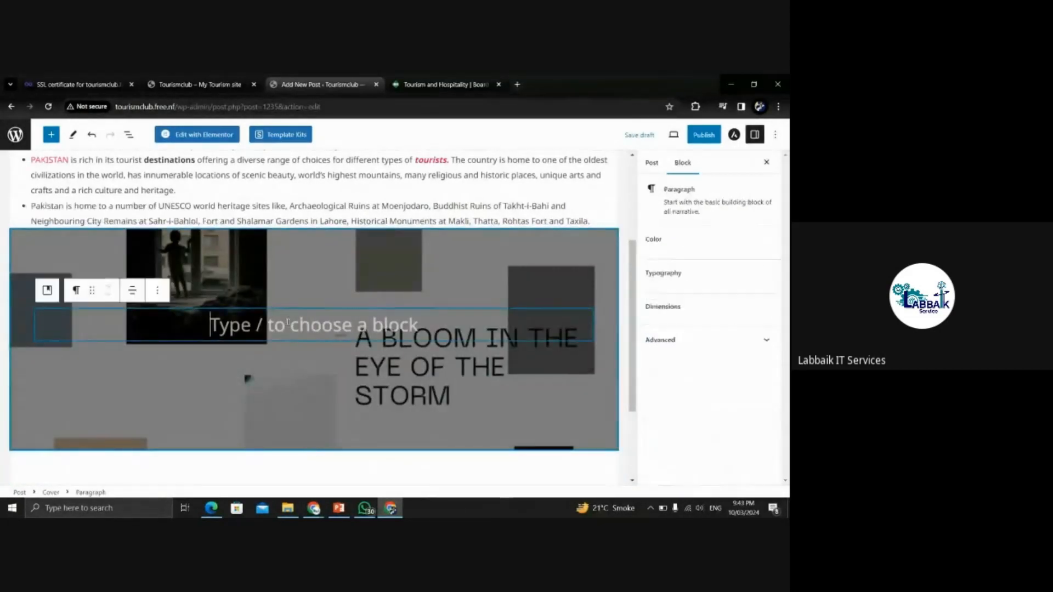
pyautogui.write('Her')
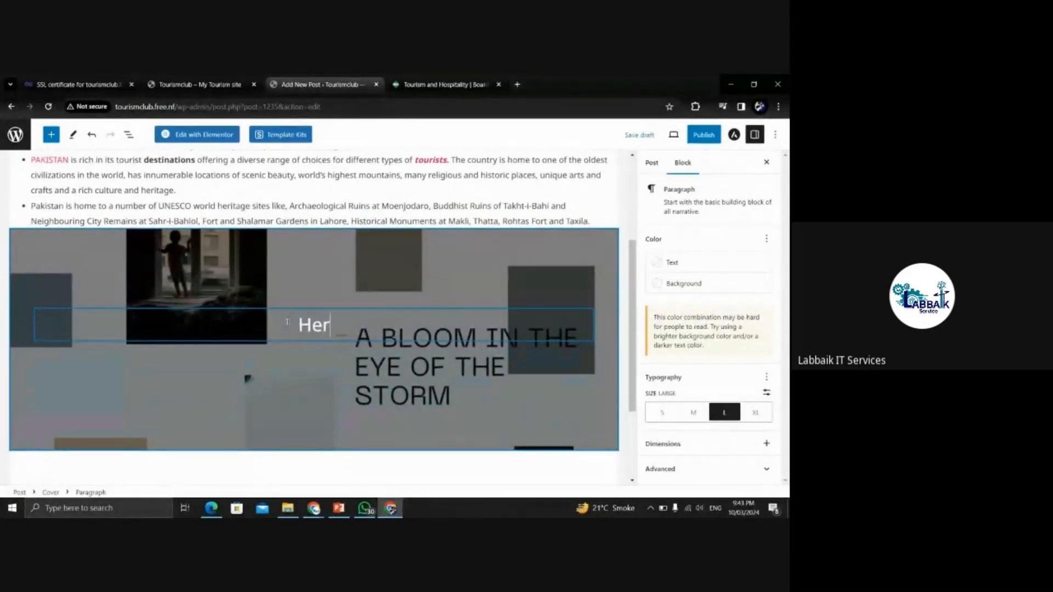
pyautogui.write('e is')
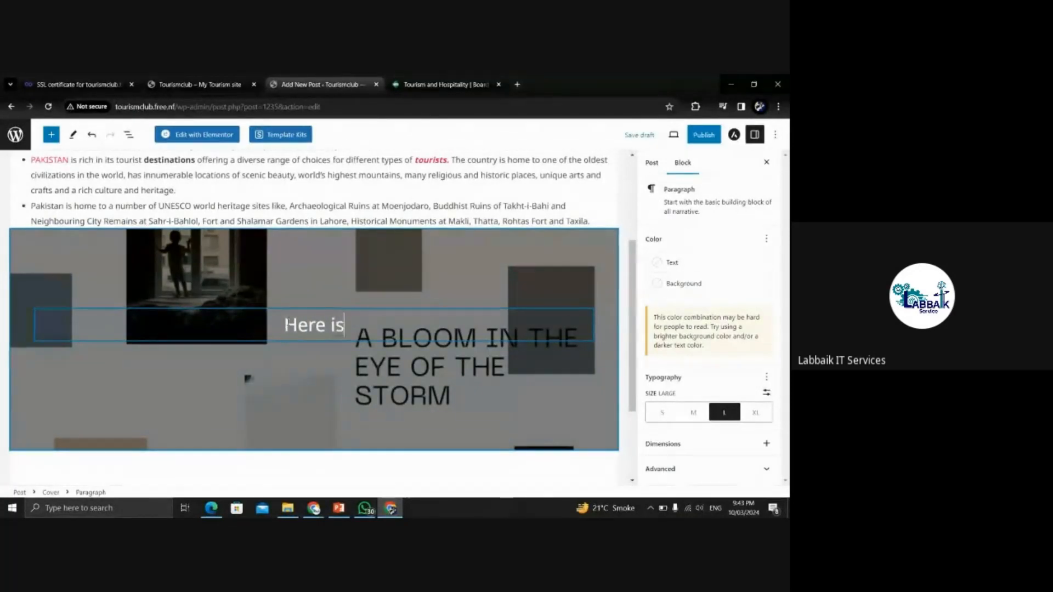
pyautogui.write(' my ima')
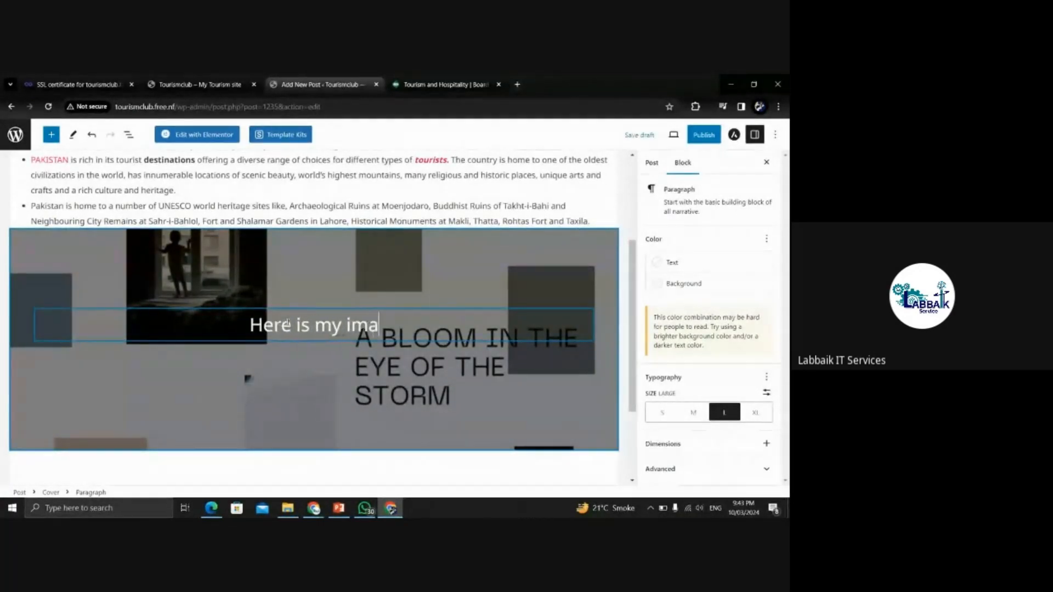
pyautogui.write('ges')
pyautogui.press('Return')
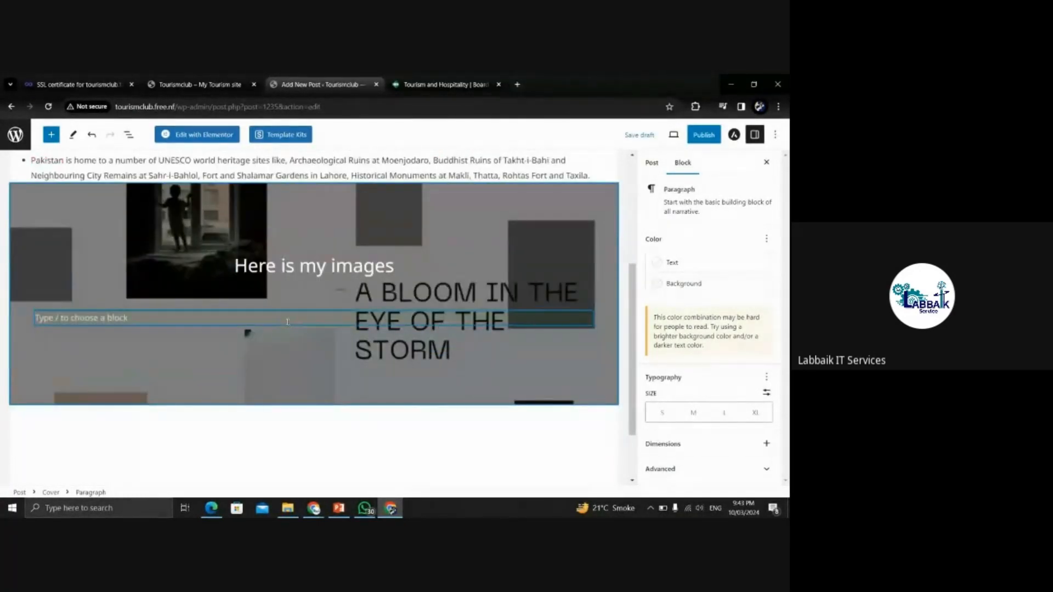
pyautogui.click(337, 244)
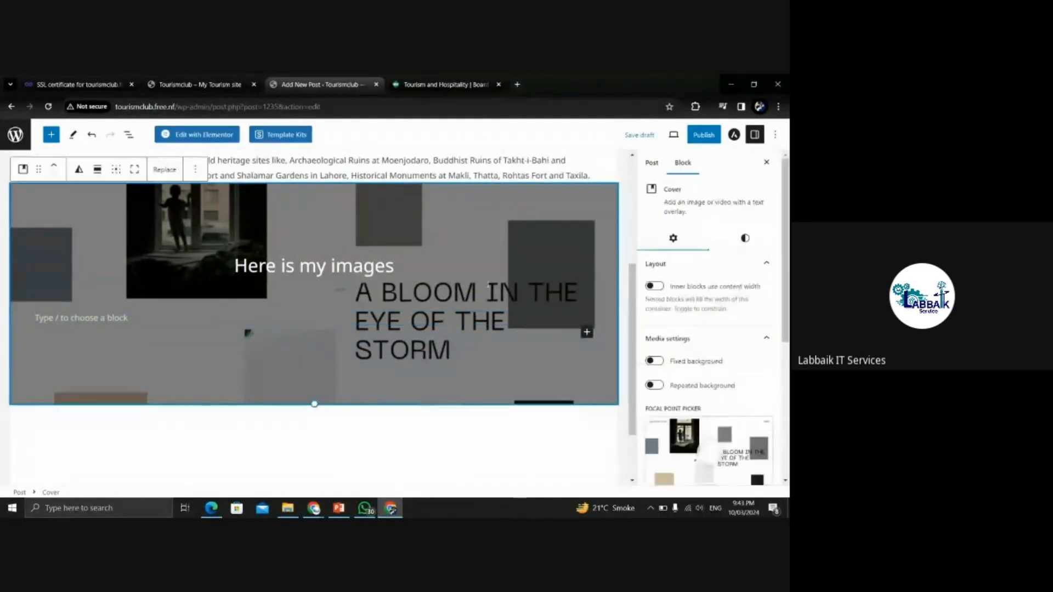
pyautogui.click(459, 433)
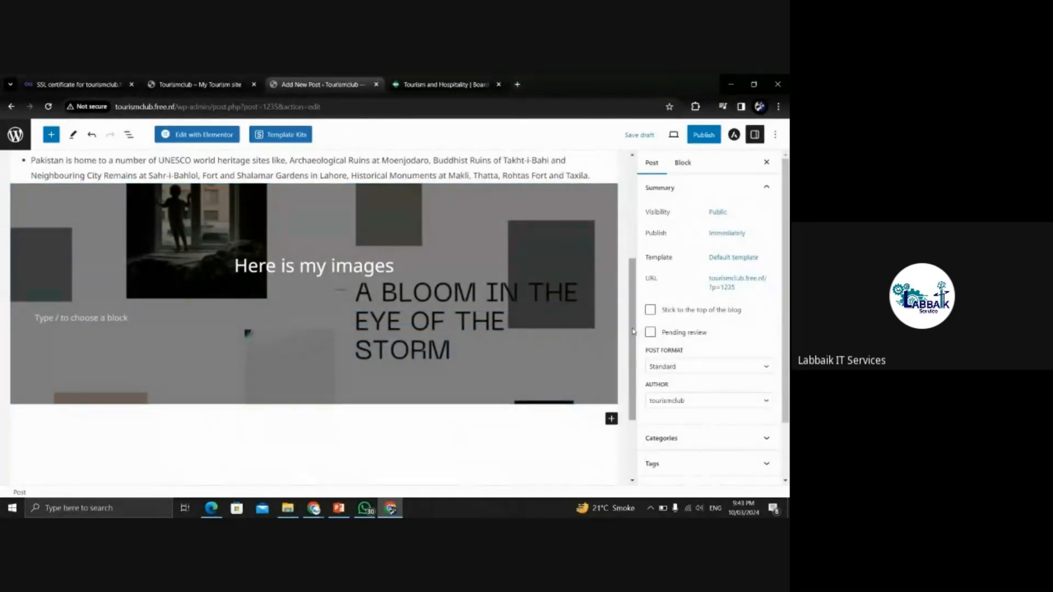
pyautogui.scroll(2, 631, 301)
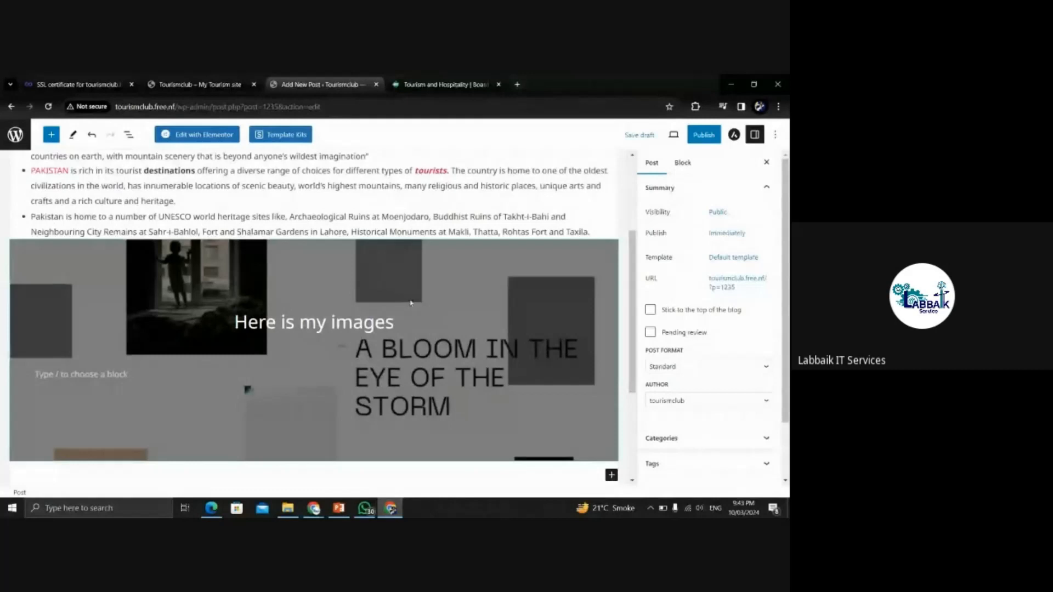
# - Try left and right alignment on the cover image and set it to Wide width
pyautogui.click(319, 282)
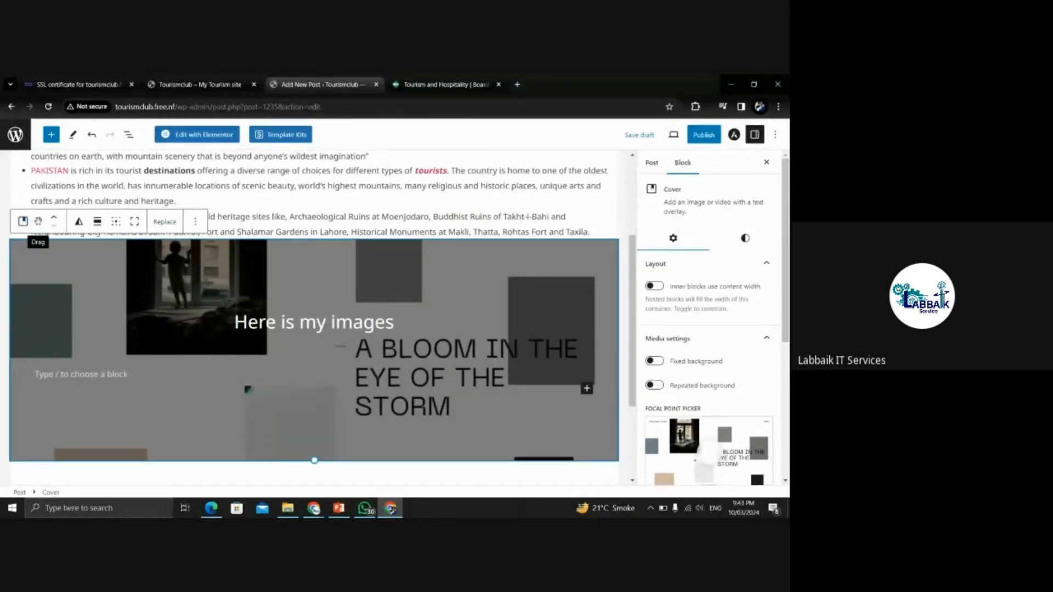
pyautogui.click(97, 222)
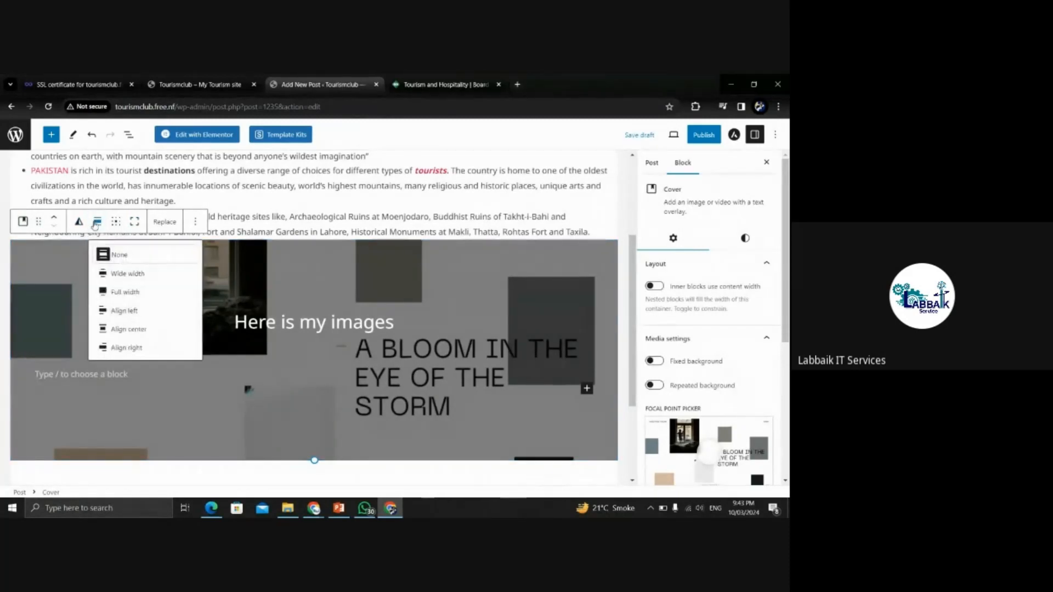
pyautogui.click(130, 314)
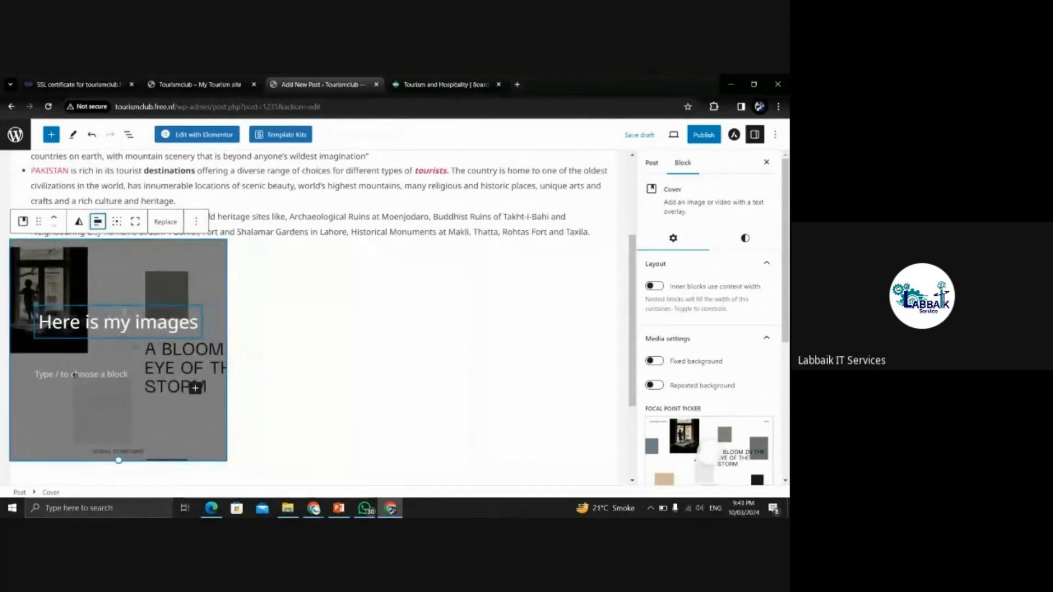
pyautogui.click(97, 222)
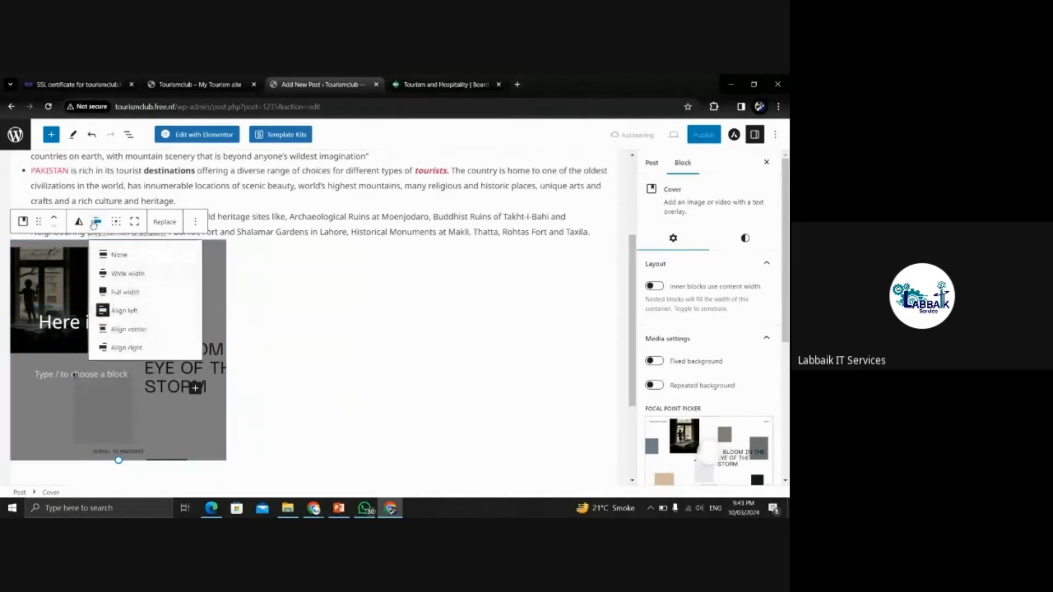
pyautogui.click(134, 348)
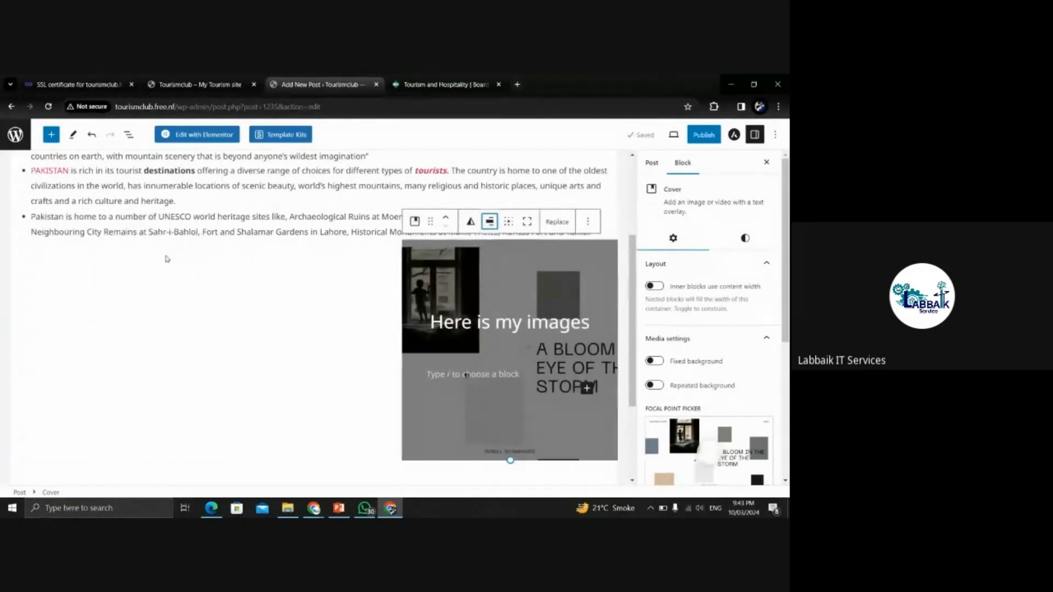
pyautogui.click(490, 221)
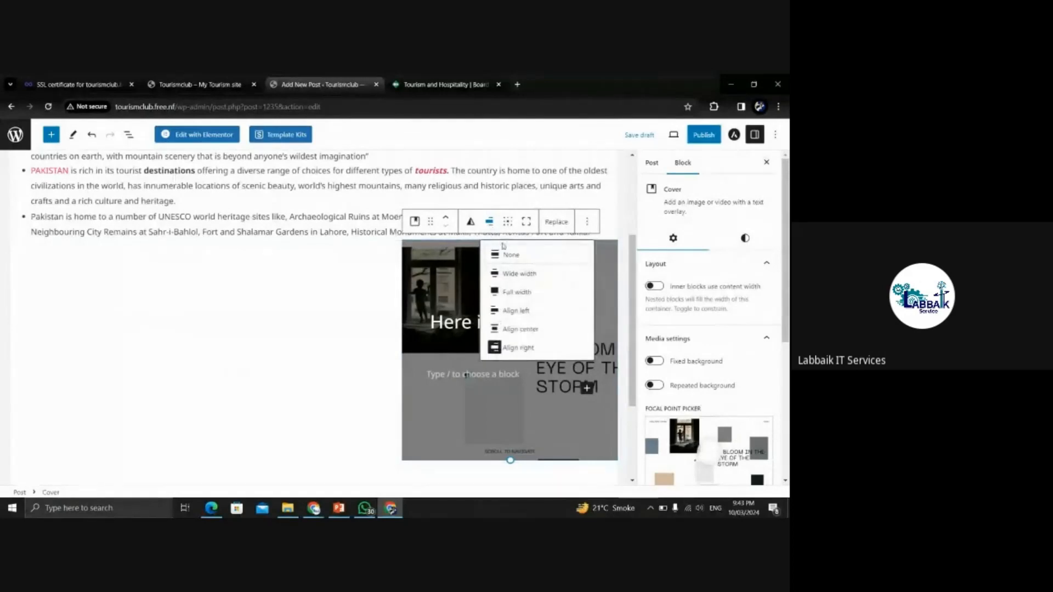
pyautogui.click(519, 274)
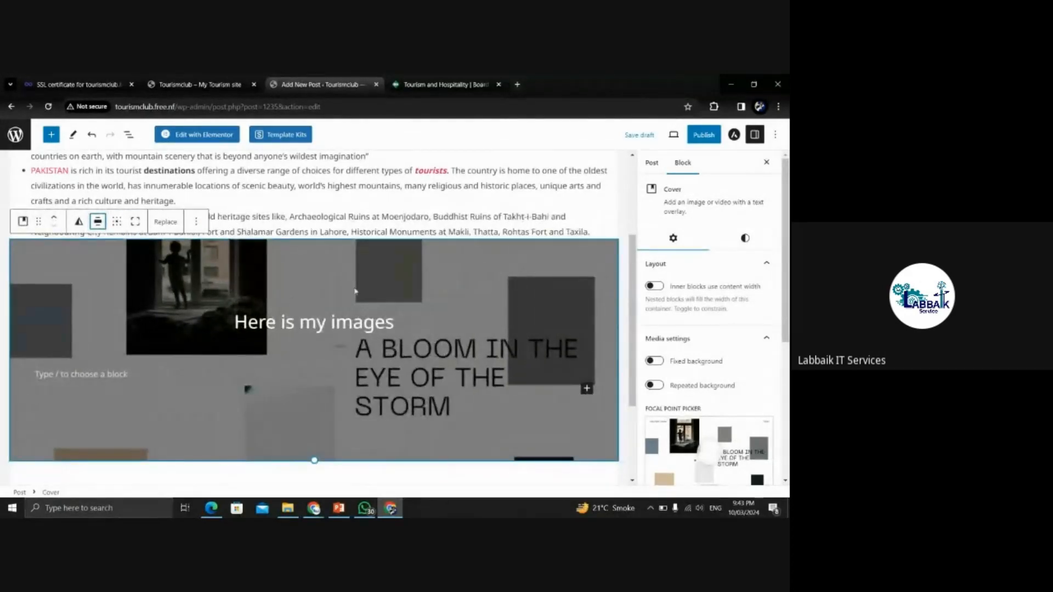
pyautogui.scroll(-3, 472, 408)
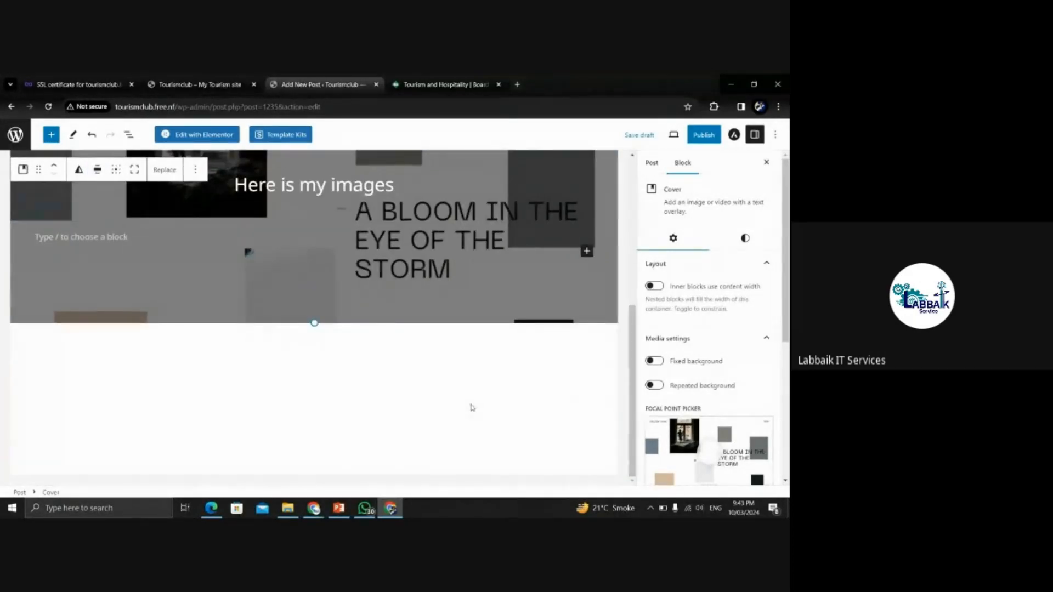
pyautogui.click(472, 408)
# - Try a Quote block below the cover image and undo its insertion
pyautogui.moveTo(633, 360)
pyautogui.mouseDown()
pyautogui.moveTo(630, 265)
pyautogui.moveTo(623, 353)
pyautogui.mouseUp()
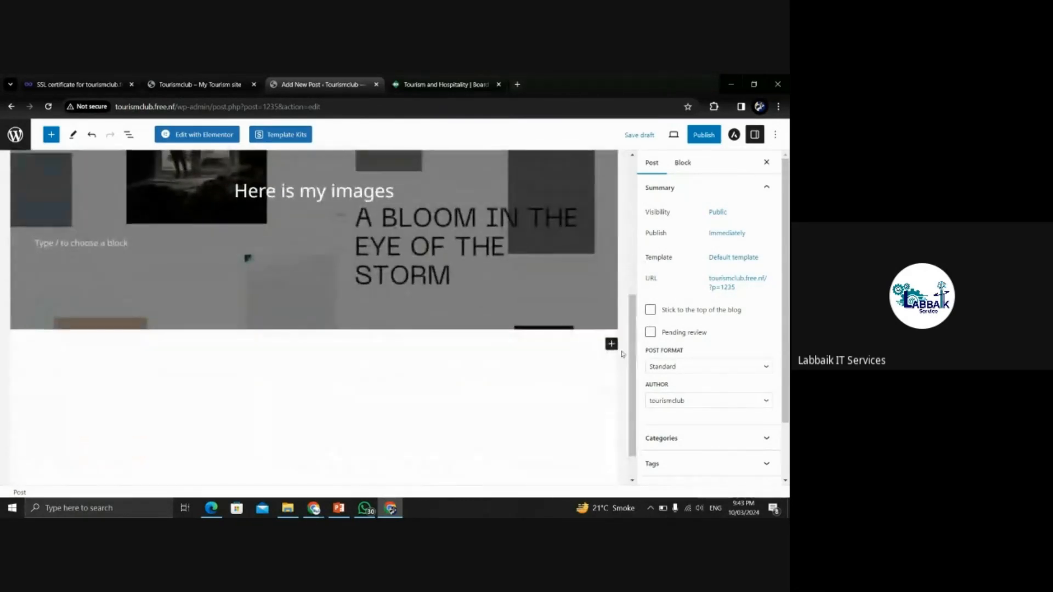
pyautogui.click(611, 344)
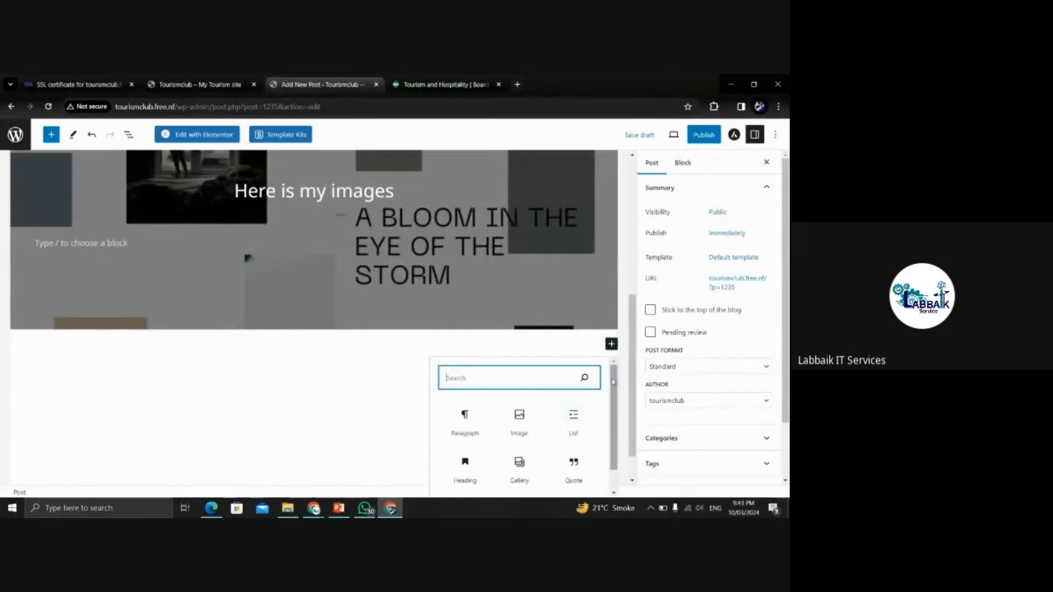
pyautogui.scroll(-1, 614, 417)
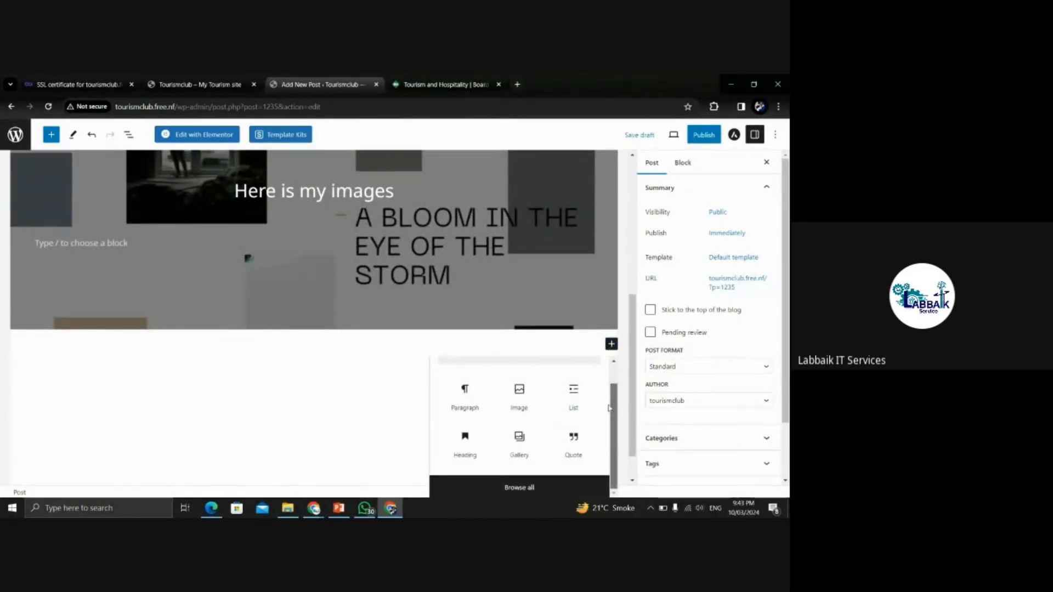
pyautogui.click(573, 440)
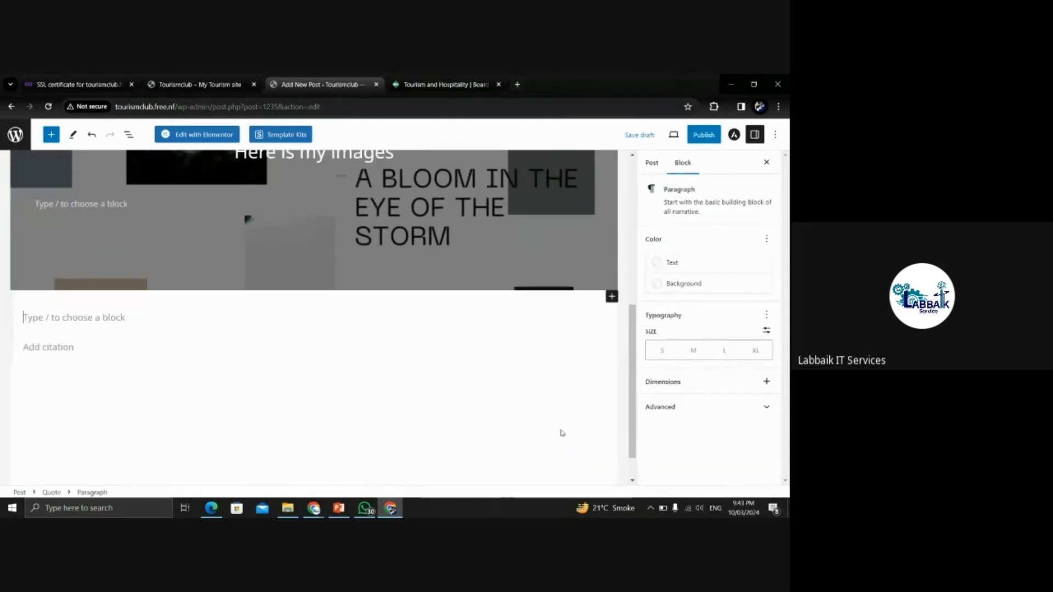
pyautogui.click(60, 319)
pyautogui.click(64, 348)
pyautogui.click(234, 415)
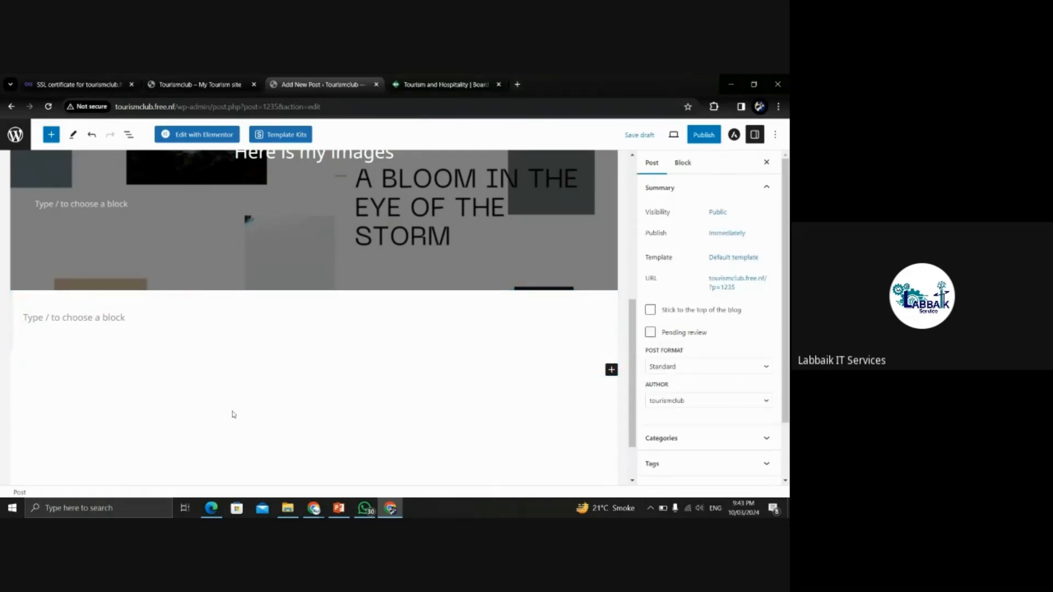
pyautogui.hotkey('ctrl', 'z')
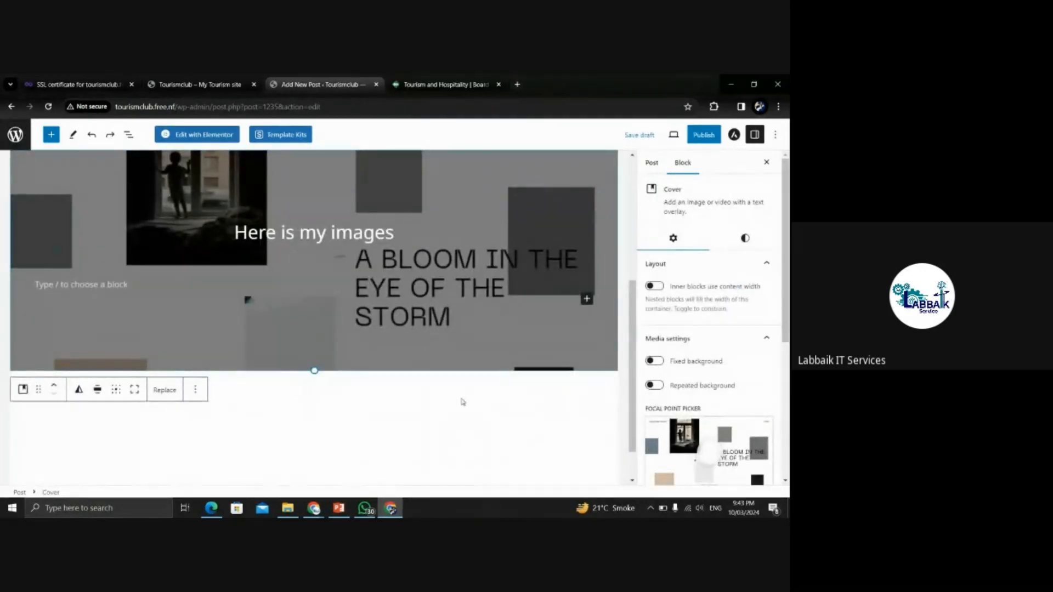
# - Add a paragraph below the cover image reading "Hello this is my Heading"
pyautogui.click(244, 390)
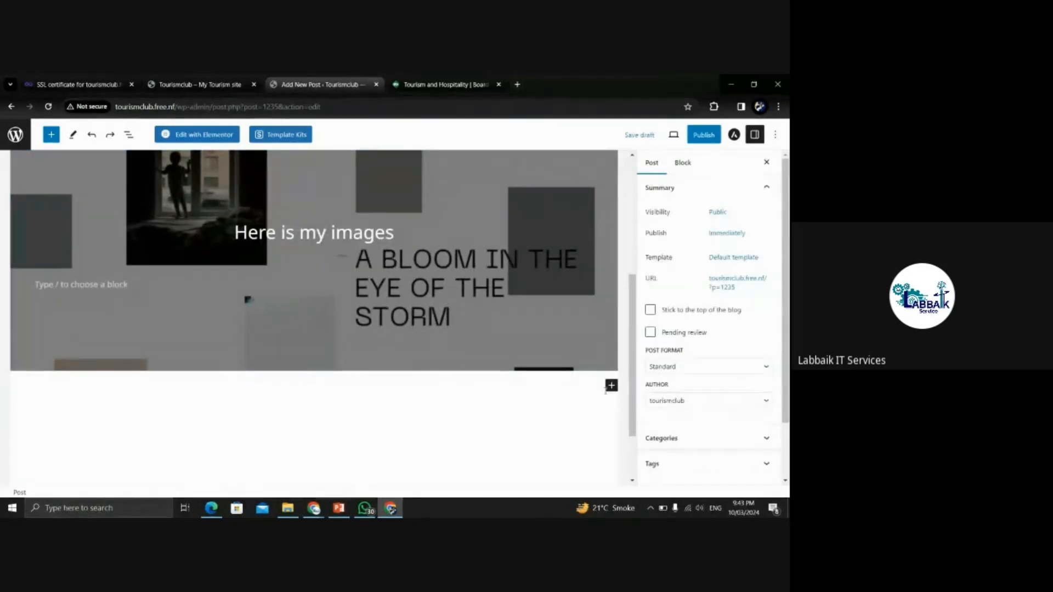
pyautogui.click(523, 384)
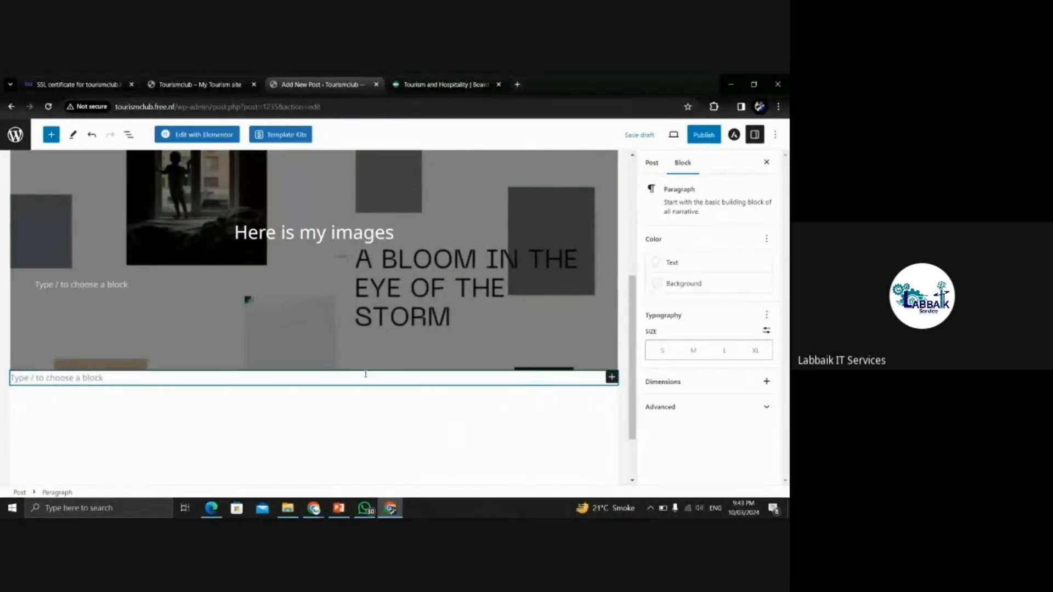
pyautogui.write('Hello this is my Heading')
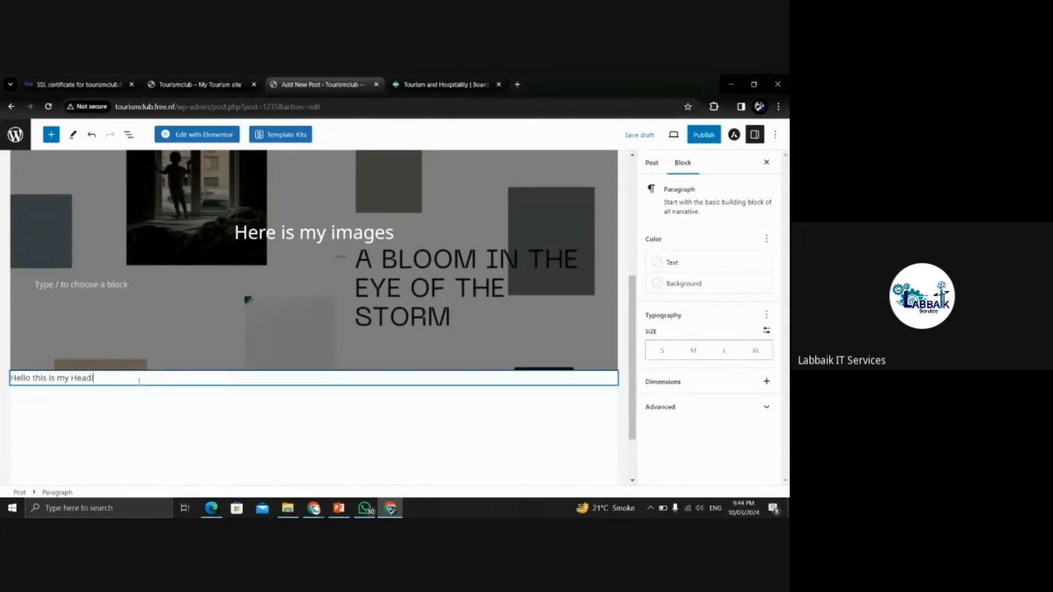
# - Transform the "Hello this is my Heading" paragraph into a Heading block
pyautogui.click(108, 412)
pyautogui.moveTo(107, 379); pyautogui.dragTo(11, 379)
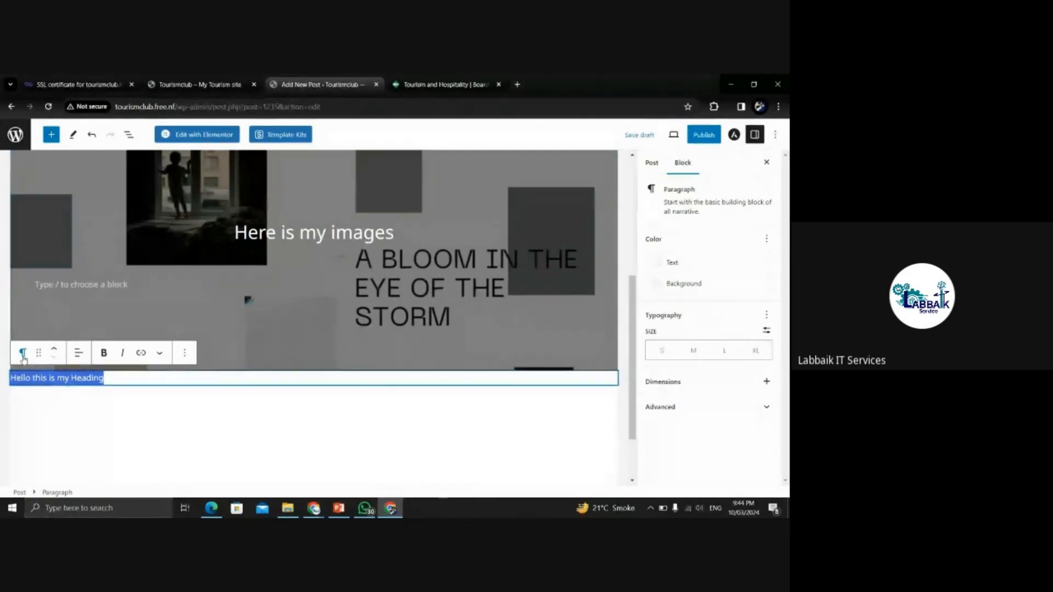
pyautogui.click(58, 444)
pyautogui.tripleClick(112, 380)
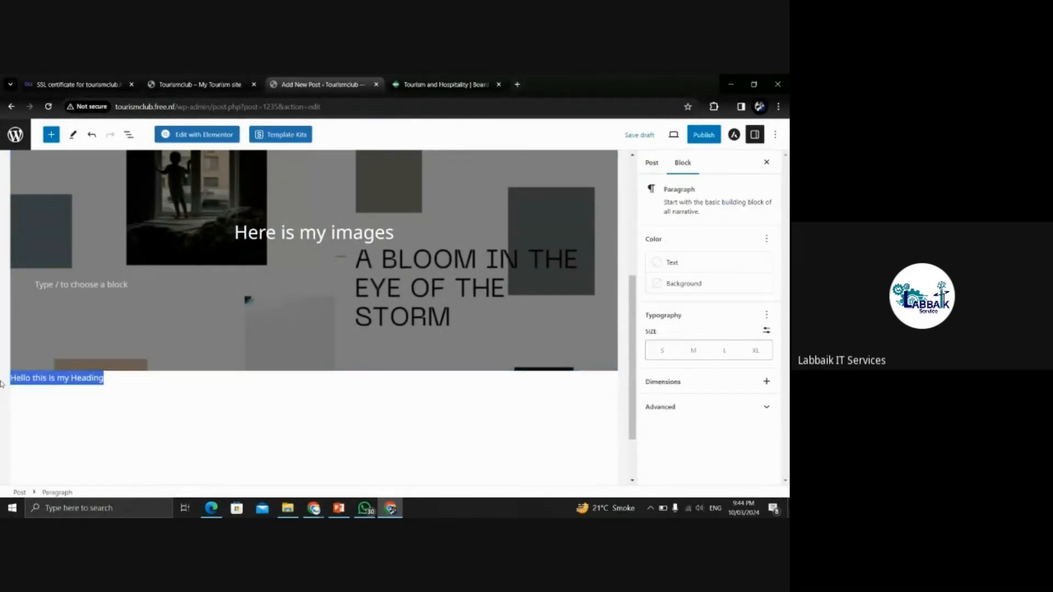
pyautogui.moveTo(632, 322); pyautogui.dragTo(649, 384)
pyautogui.click(288, 361)
pyautogui.click(81, 305)
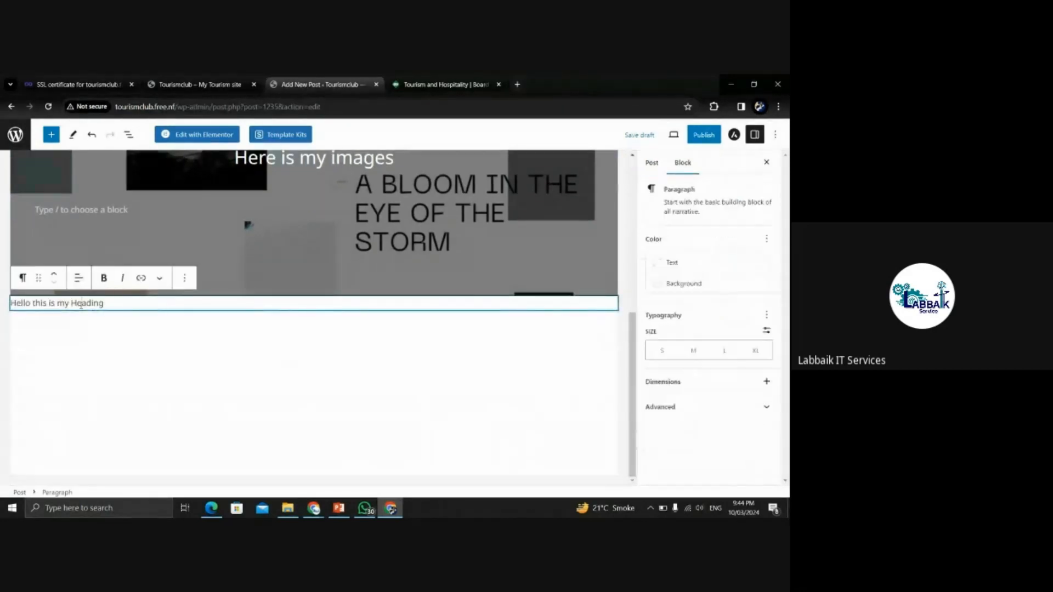
pyautogui.moveTo(127, 302); pyautogui.dragTo(10, 303)
pyautogui.click(23, 280)
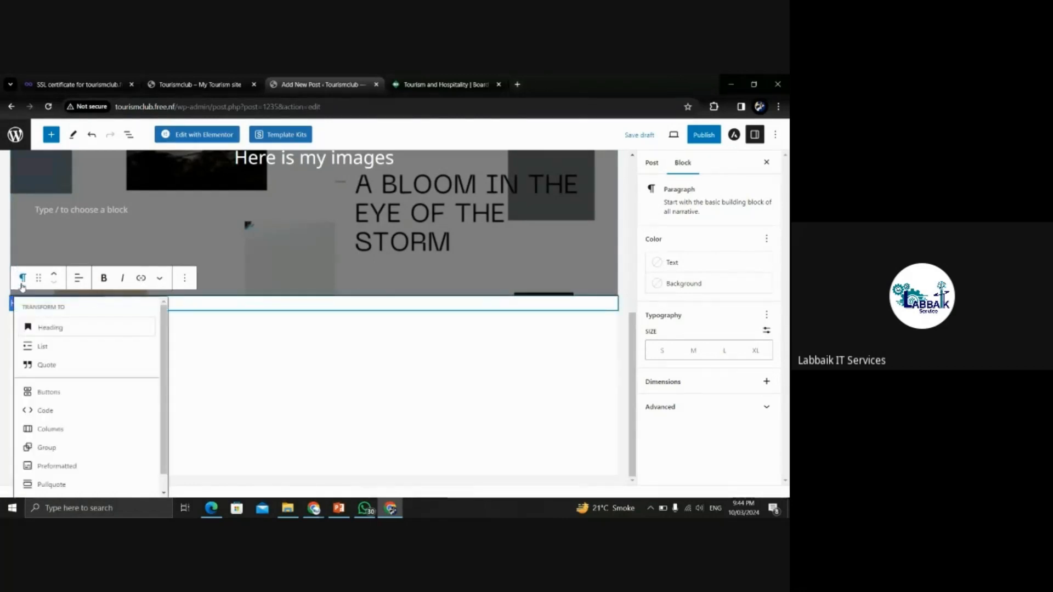
pyautogui.click(38, 329)
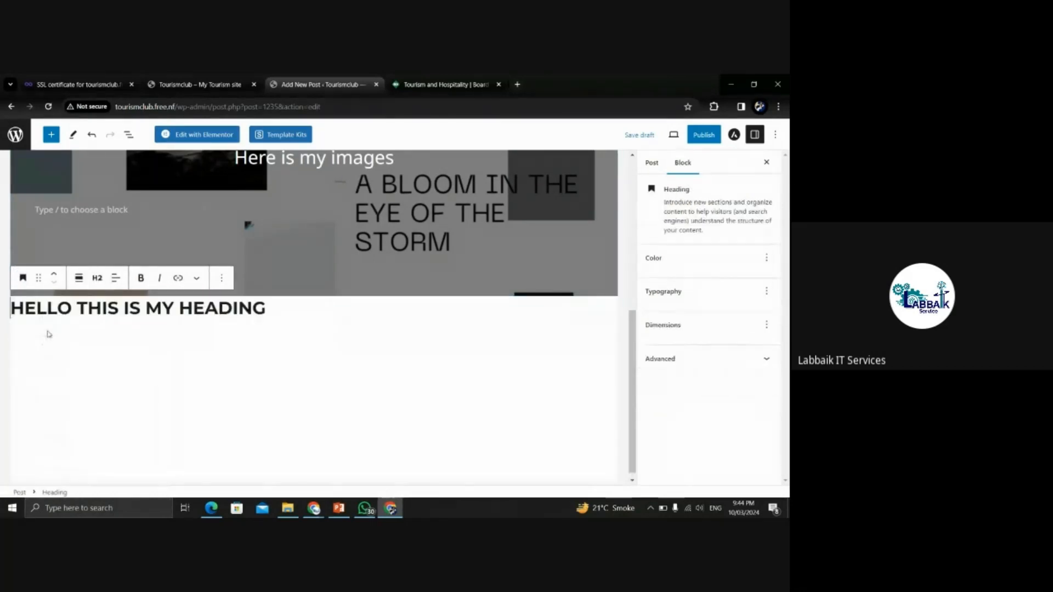
# - Try heading level H6 on the heading below the cover image
pyautogui.click(179, 355)
pyautogui.click(270, 306)
pyautogui.moveTo(271, 306); pyautogui.dragTo(15, 308)
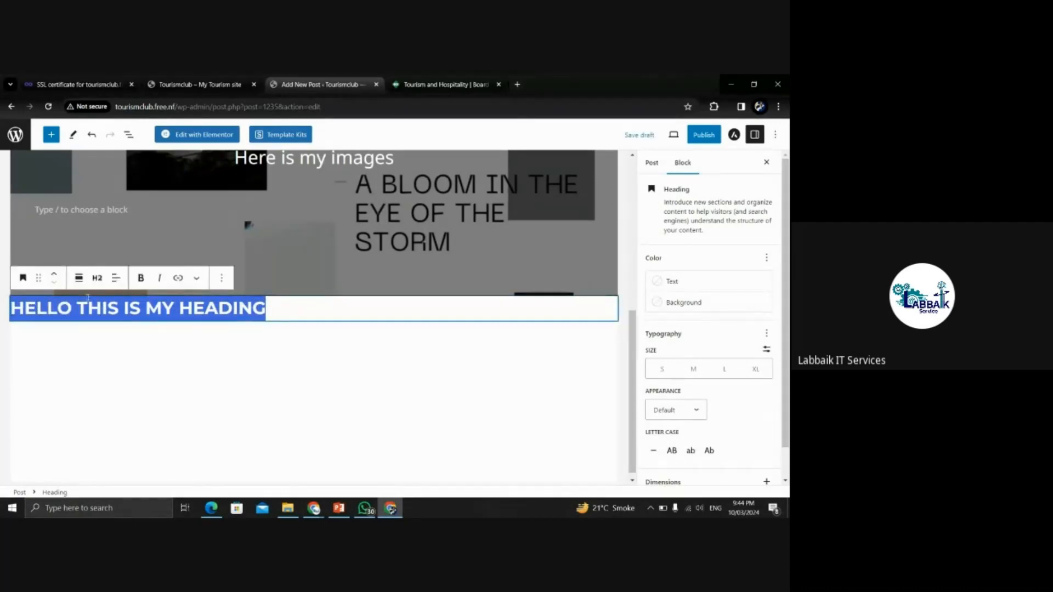
pyautogui.click(98, 279)
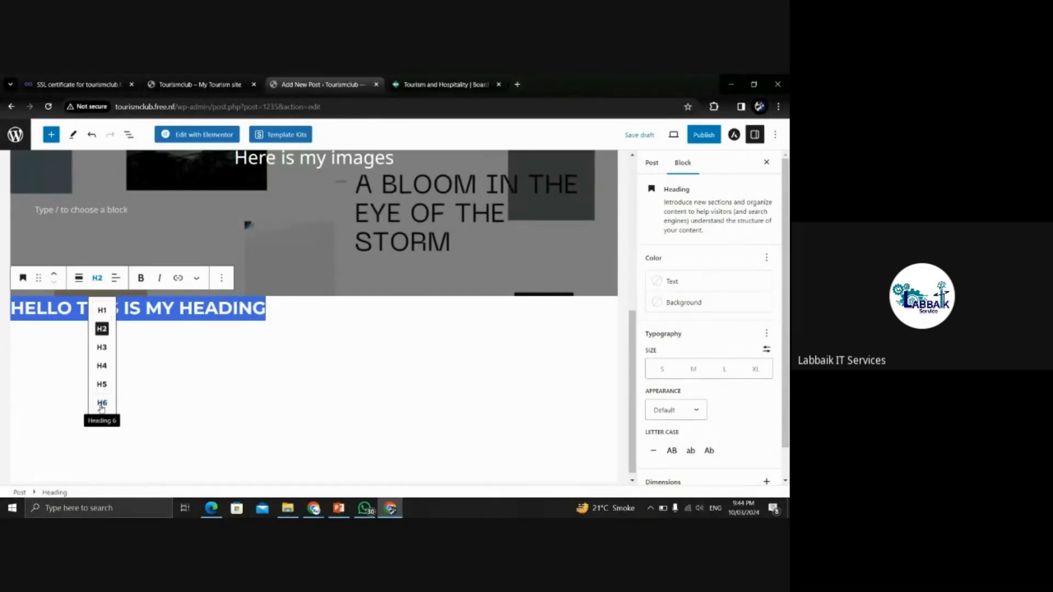
pyautogui.click(101, 404)
pyautogui.click(191, 347)
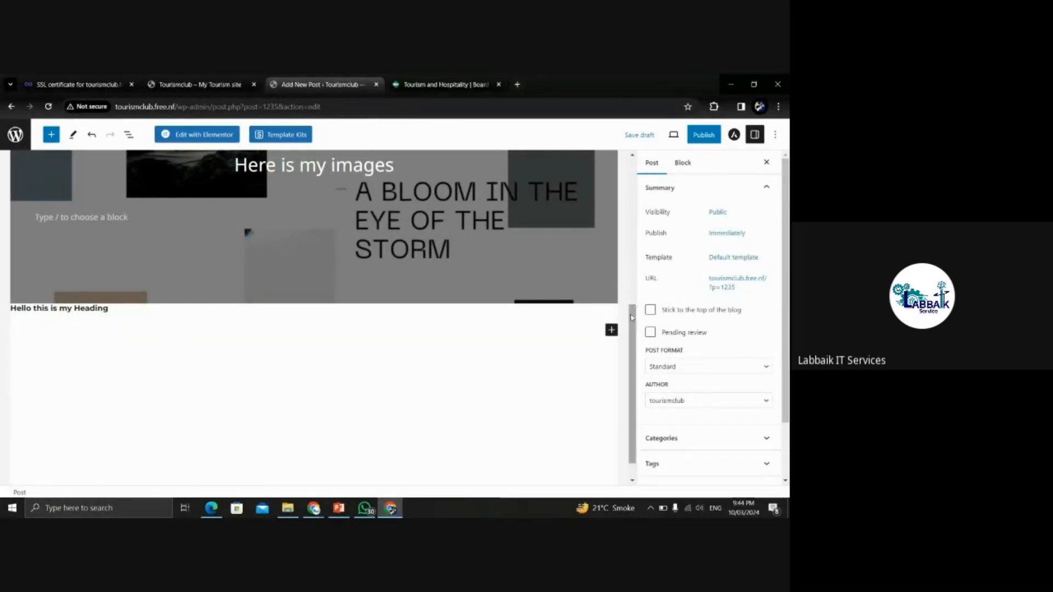
# - Try heading levels H5, H3 and H1 on the heading below the cover image
pyautogui.moveTo(632, 329); pyautogui.dragTo(618, 210)
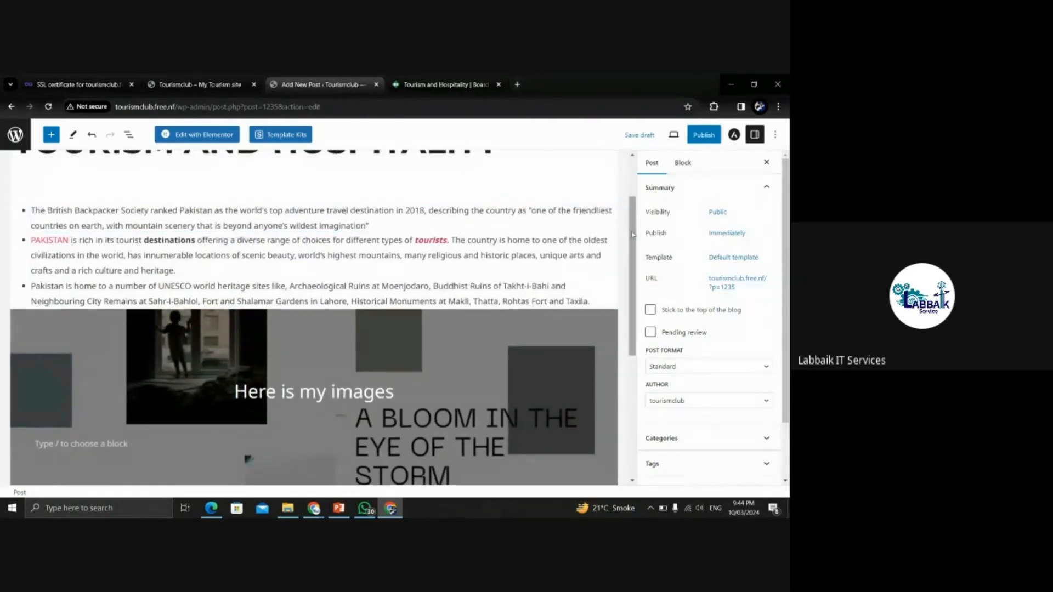
pyautogui.moveTo(631, 246); pyautogui.dragTo(638, 363)
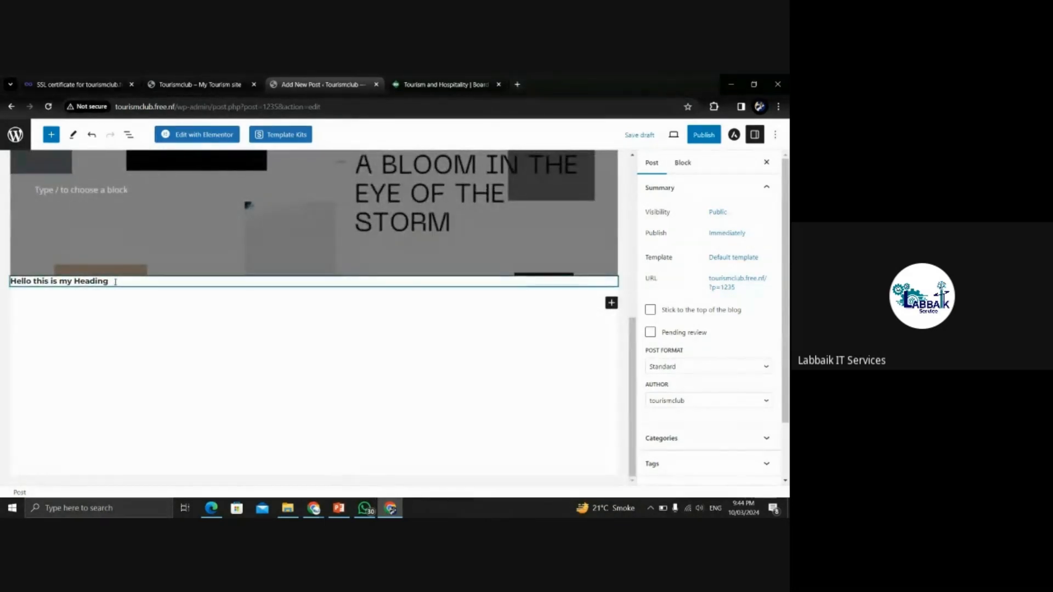
pyautogui.click(99, 282)
pyautogui.click(98, 286)
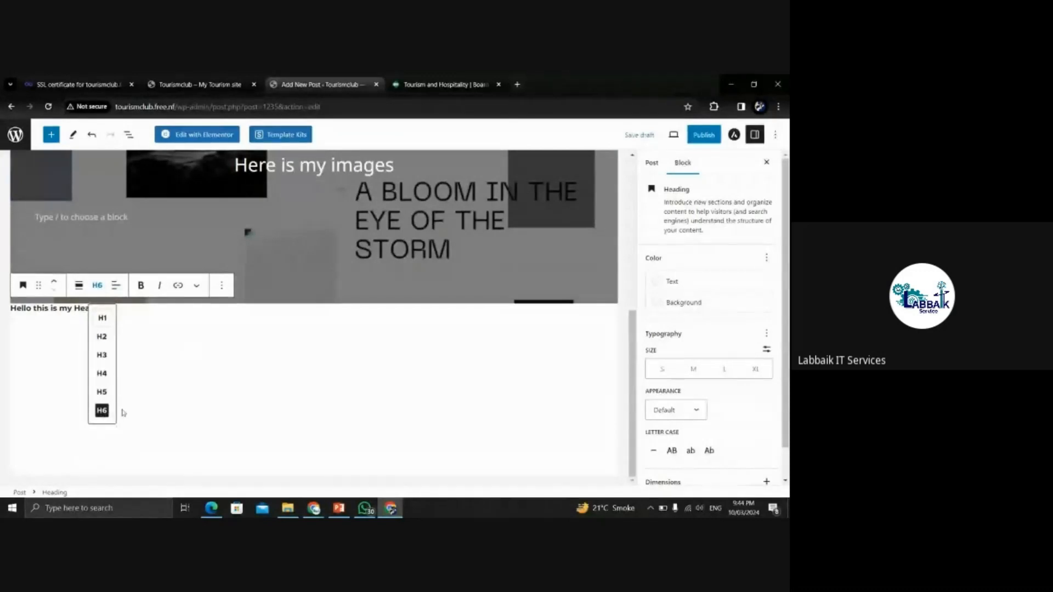
pyautogui.click(101, 380)
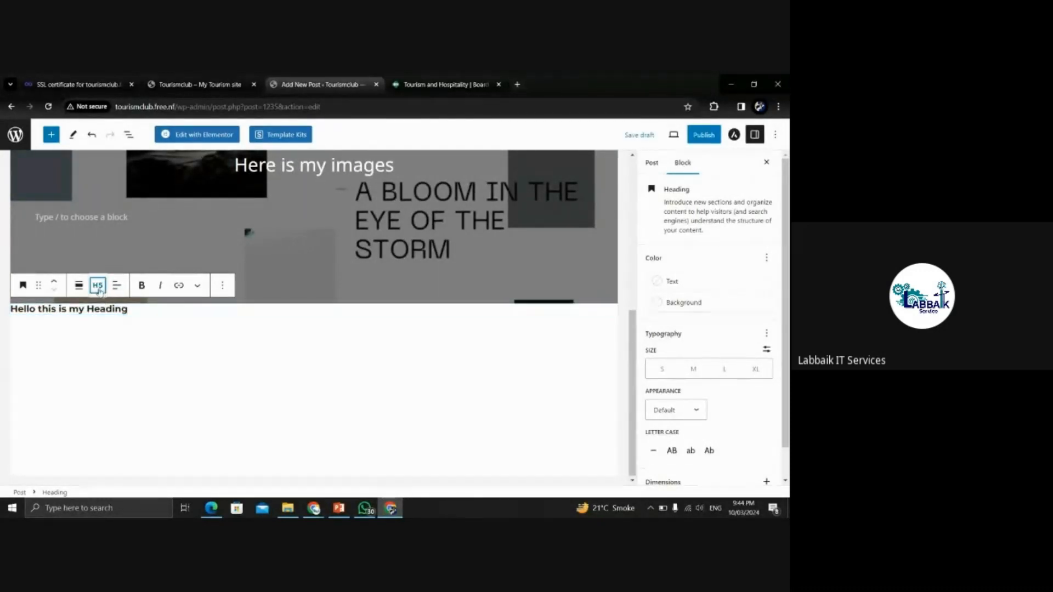
pyautogui.click(97, 285)
pyautogui.click(108, 353)
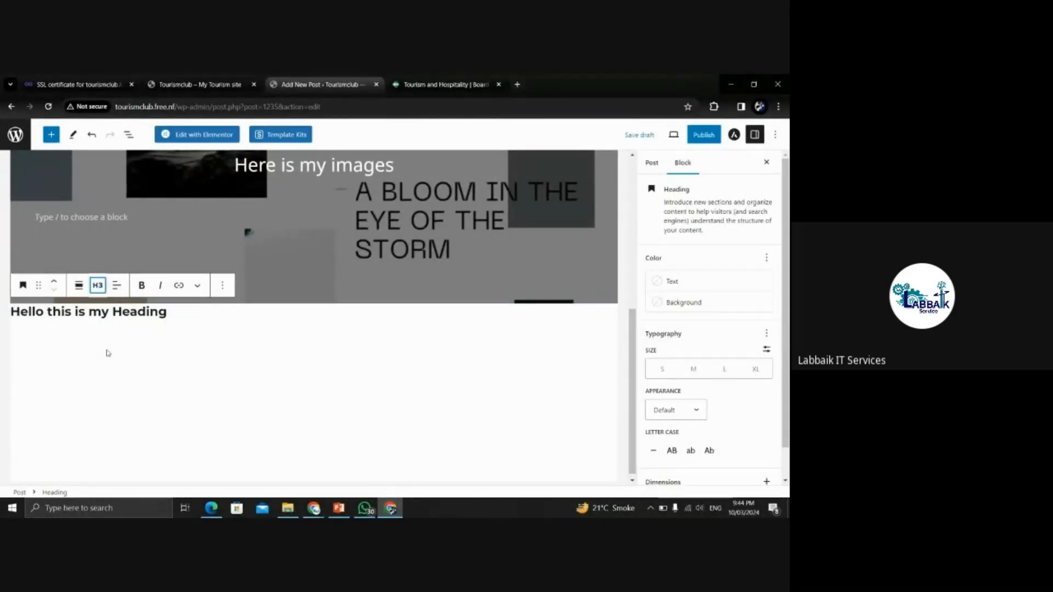
pyautogui.click(97, 285)
pyautogui.click(102, 325)
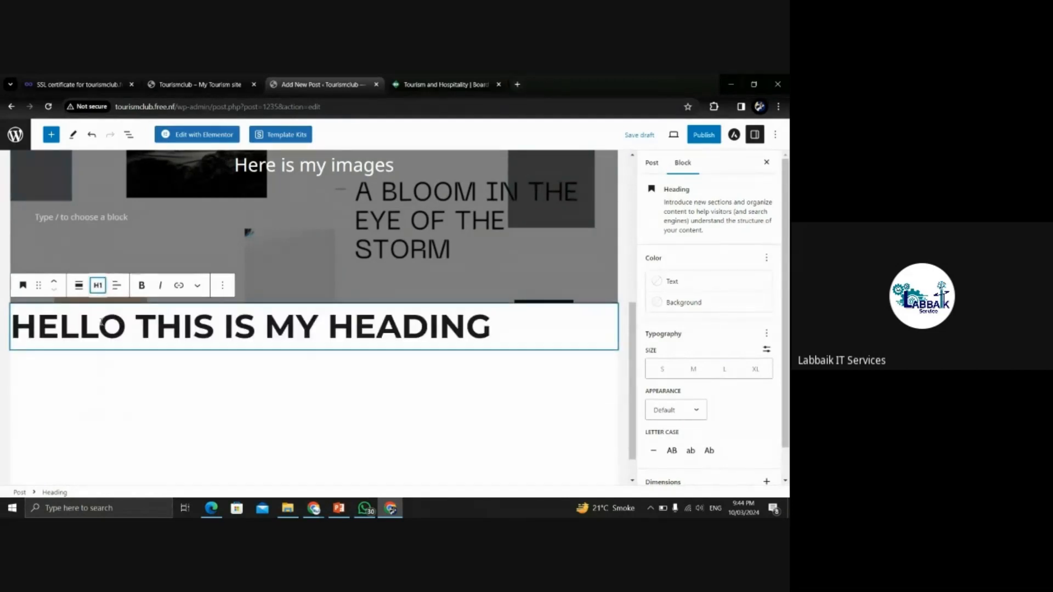
# - Set the heading below the cover image to level H2
pyautogui.click(97, 285)
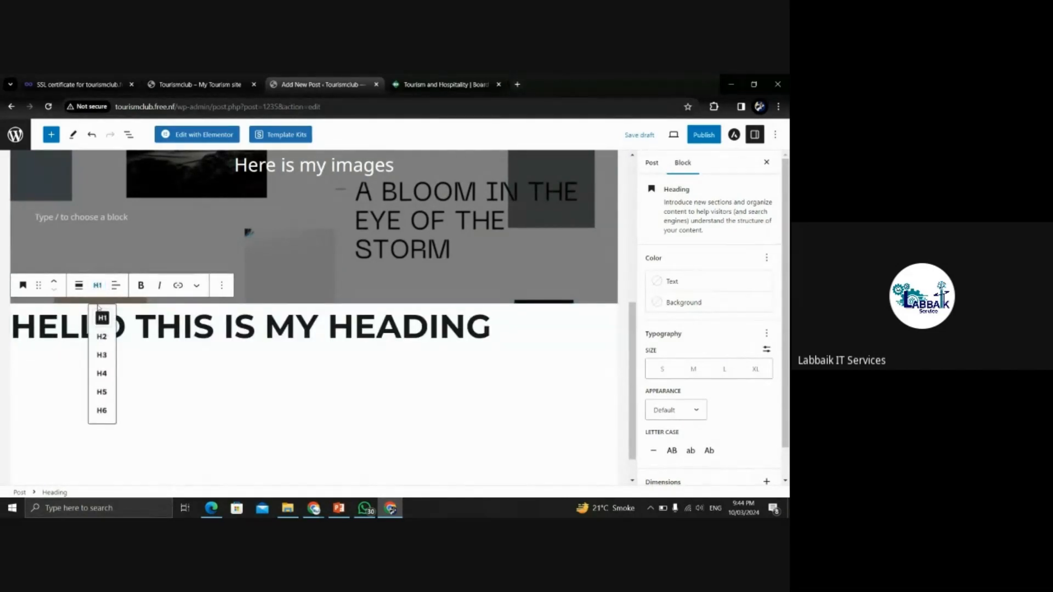
pyautogui.click(101, 352)
pyautogui.click(580, 380)
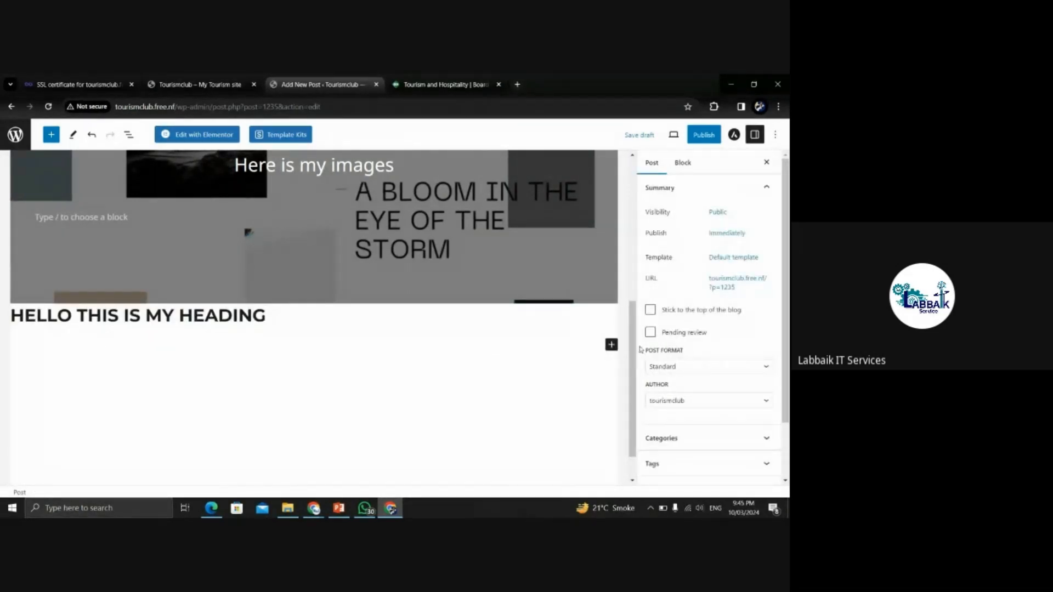
# - Add a paragraph below the heading reading "here is text"
pyautogui.scroll(5, 640, 329)
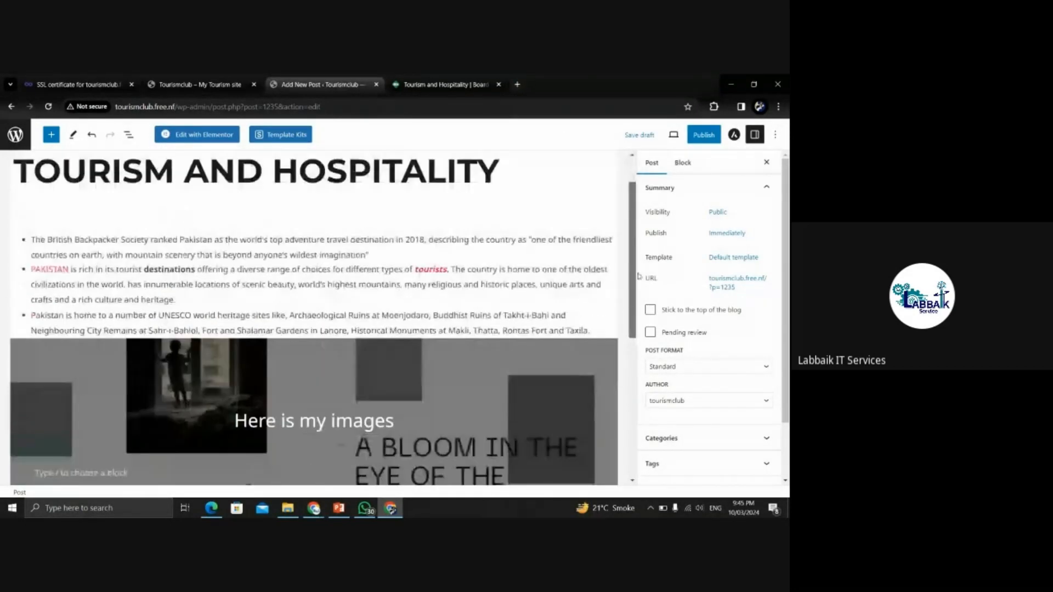
pyautogui.scroll(-6, 640, 276)
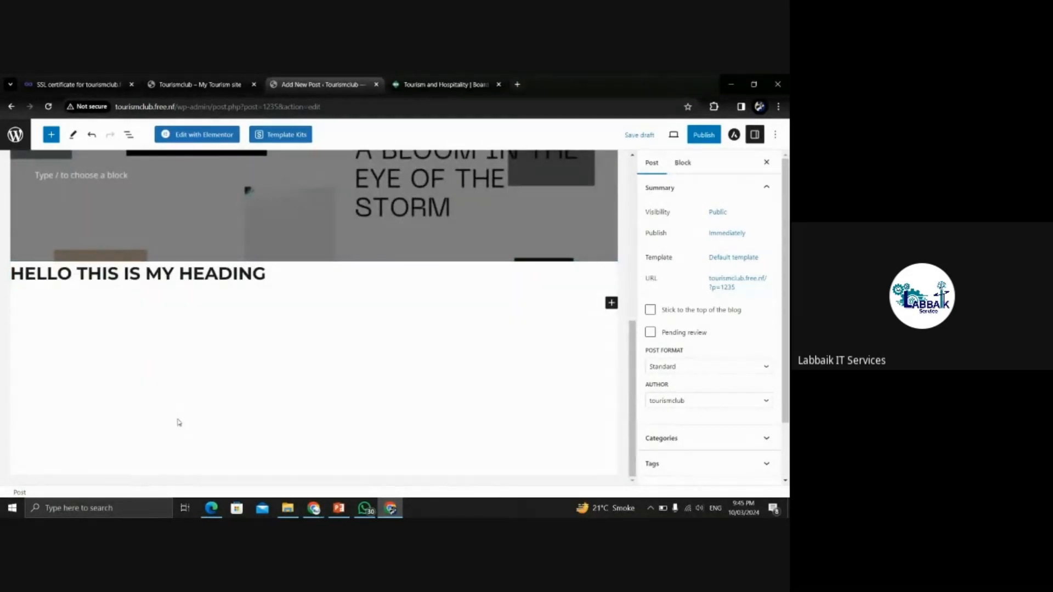
pyautogui.click(105, 296)
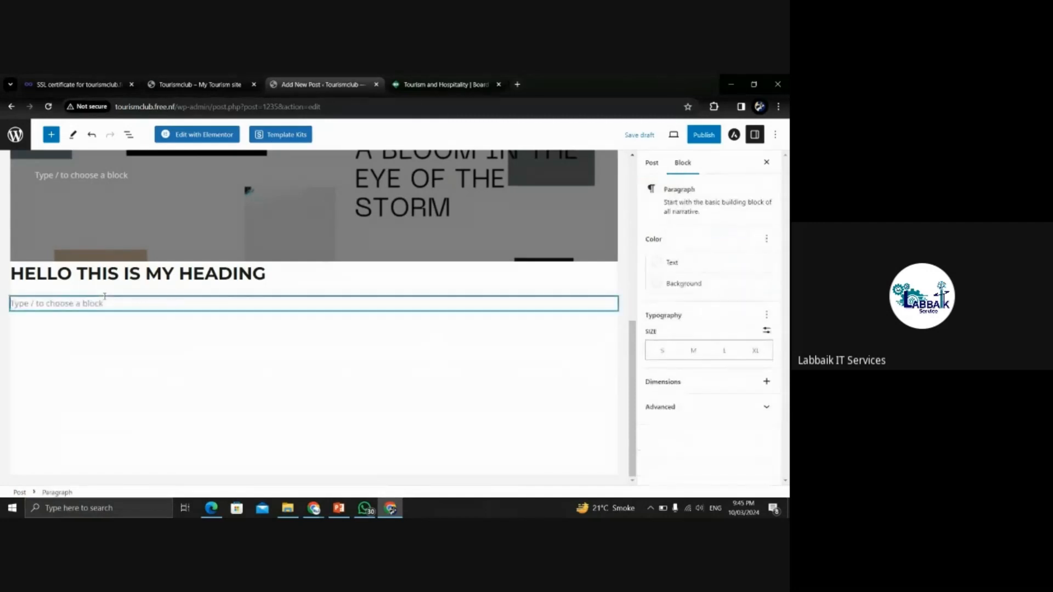
pyautogui.write('here is text')
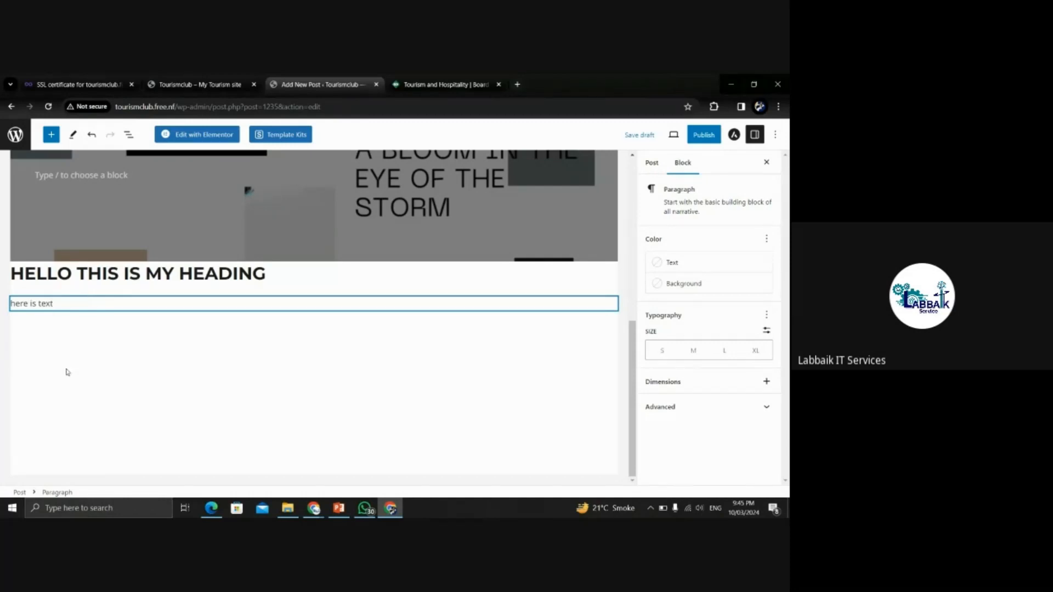
pyautogui.click(63, 379)
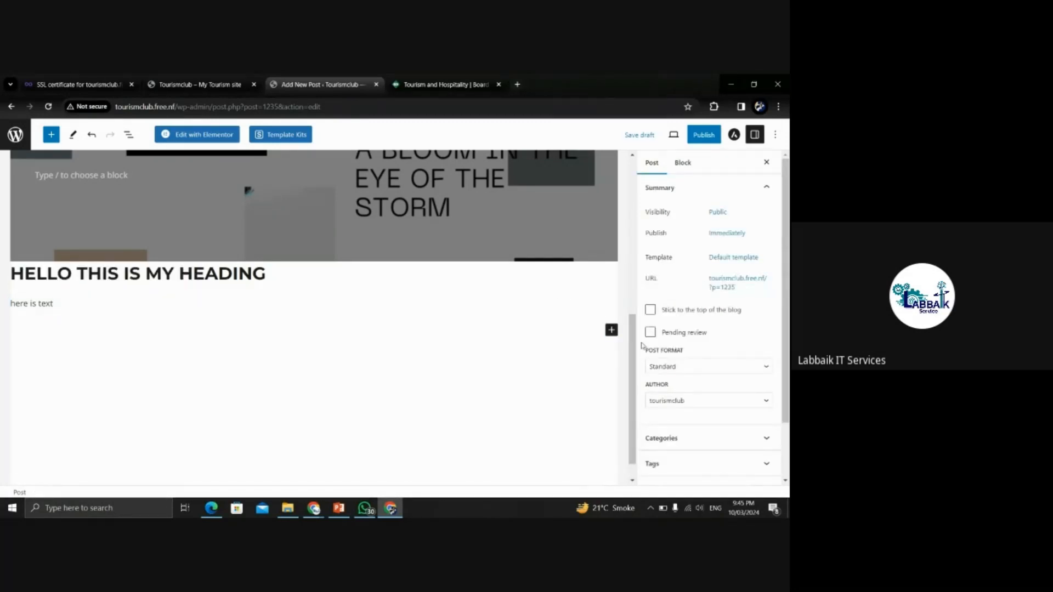
# - Look at the post's visibility options and the pre-publish checks without publishing
pyautogui.moveTo(634, 345); pyautogui.dragTo(616, 181)
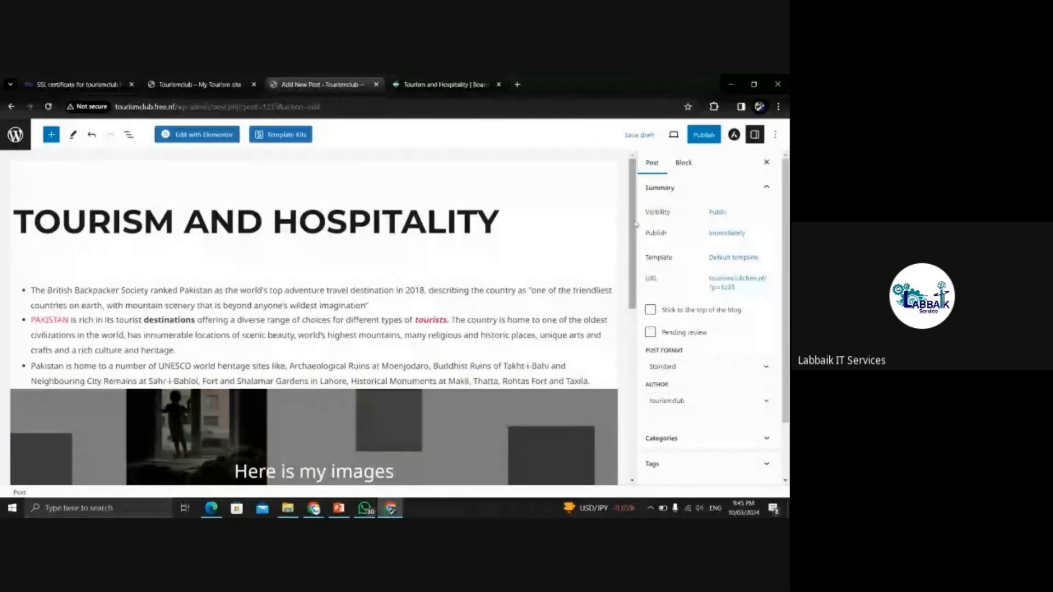
pyautogui.moveTo(785, 220)
pyautogui.mouseDown()
pyautogui.moveTo(785, 235)
pyautogui.moveTo(783, 220)
pyautogui.mouseUp()
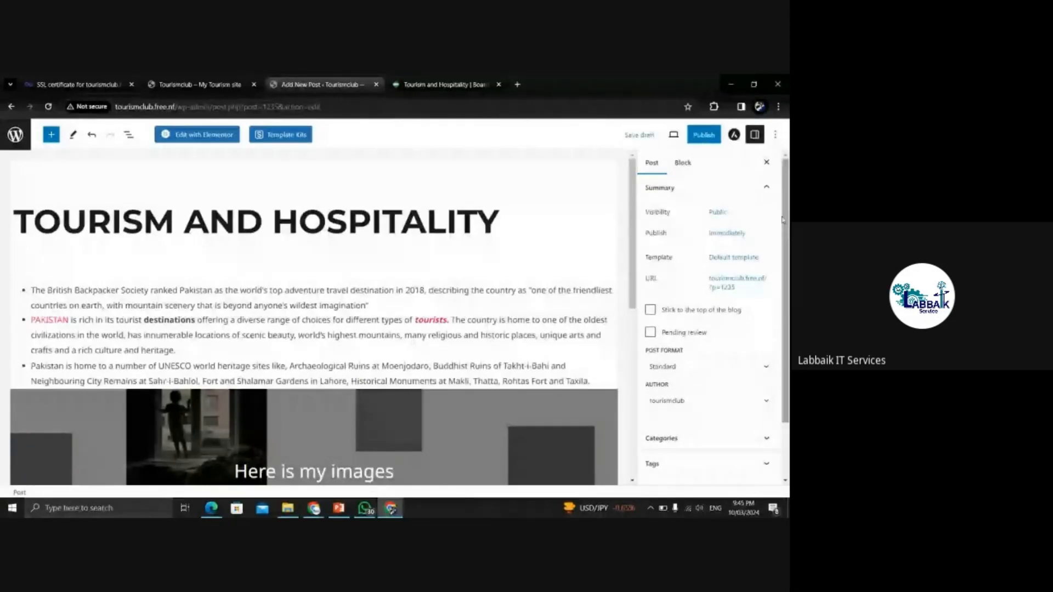
pyautogui.doubleClick(768, 215)
pyautogui.click(766, 216)
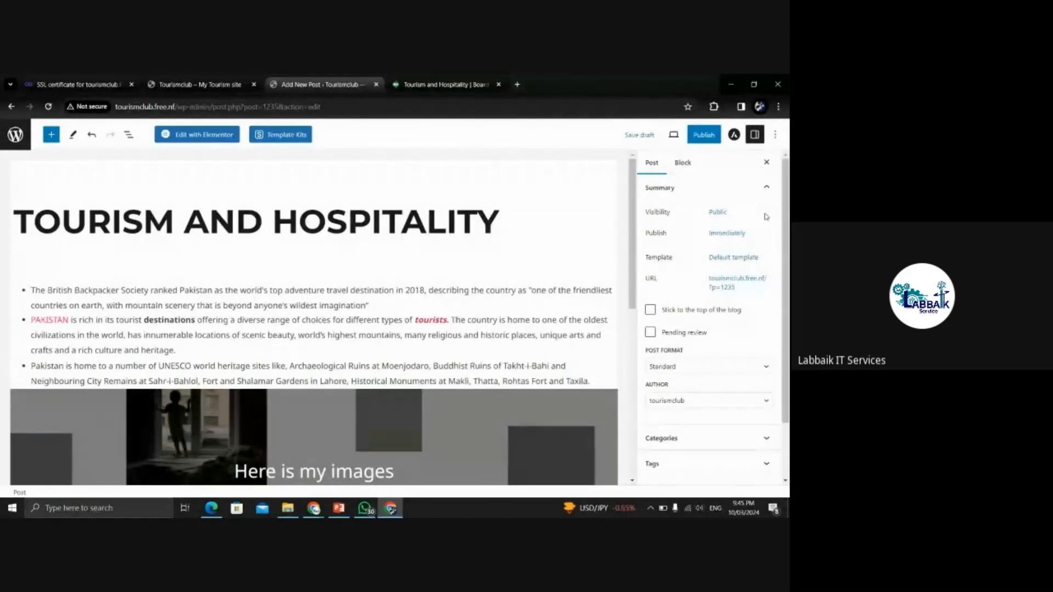
pyautogui.click(717, 211)
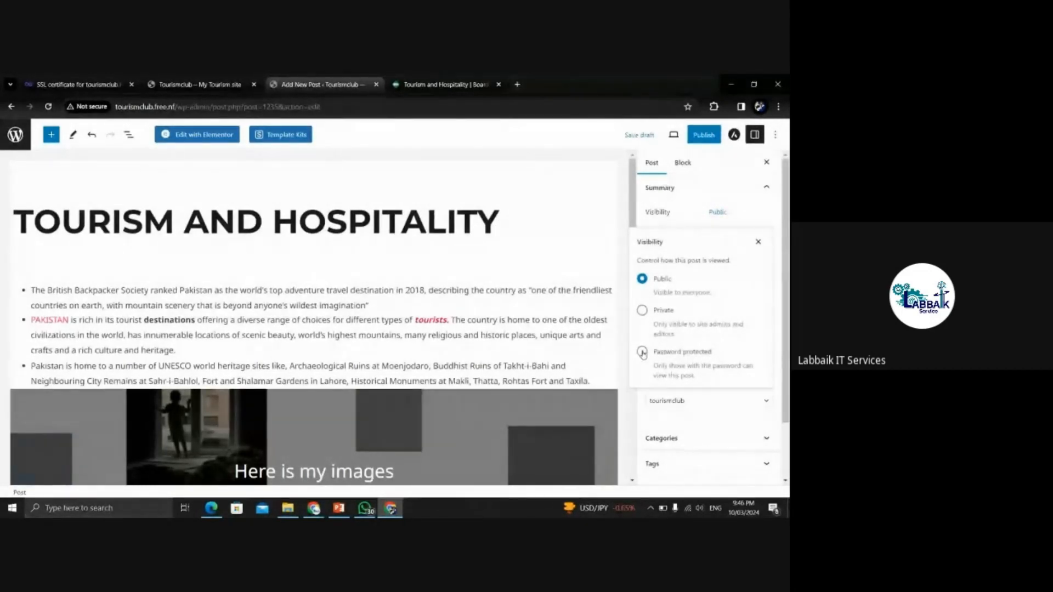
pyautogui.click(607, 206)
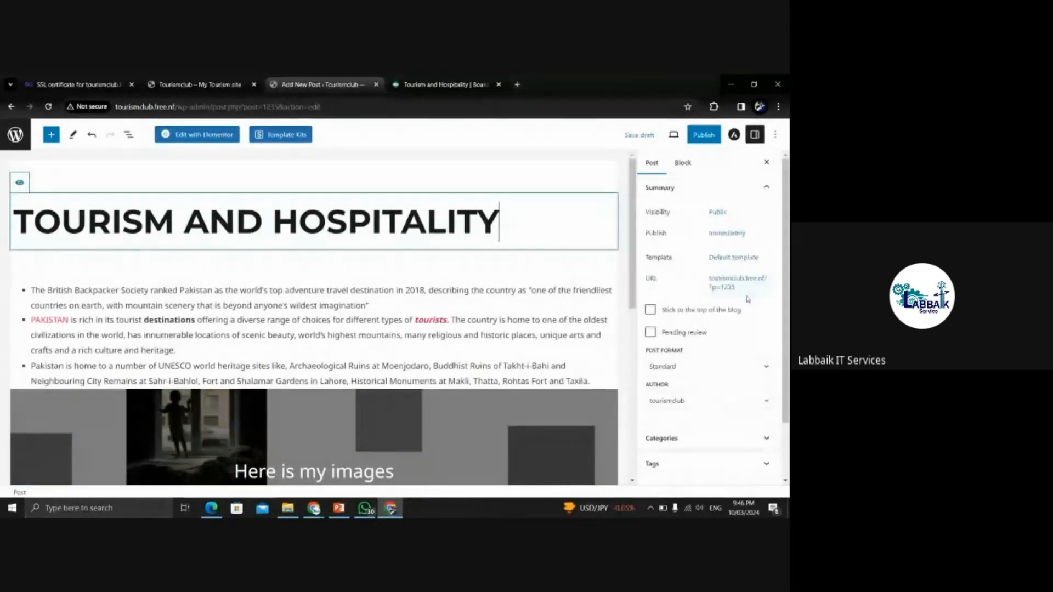
pyautogui.click(704, 135)
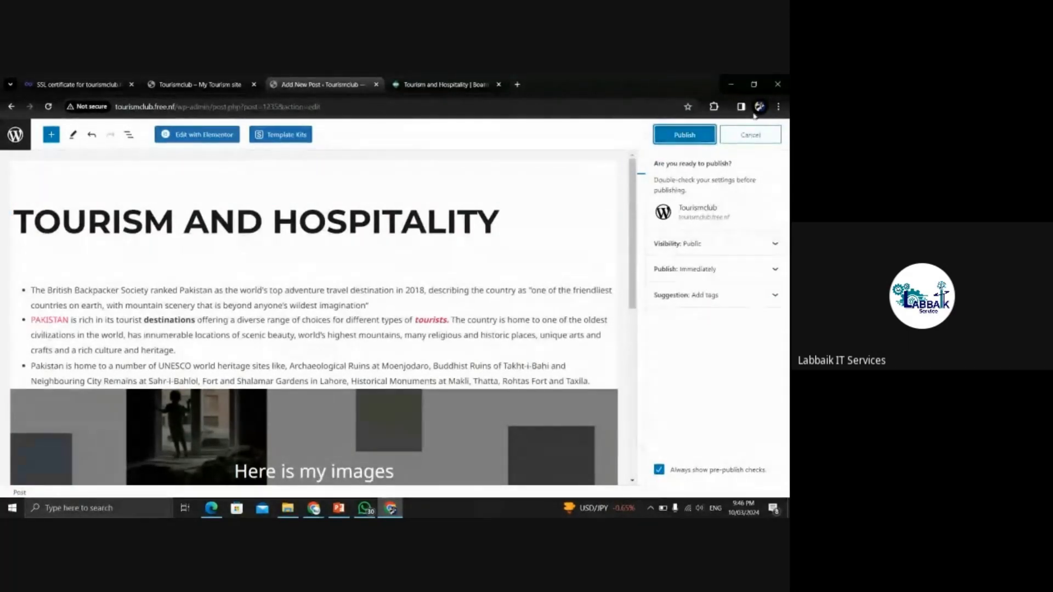
pyautogui.click(747, 136)
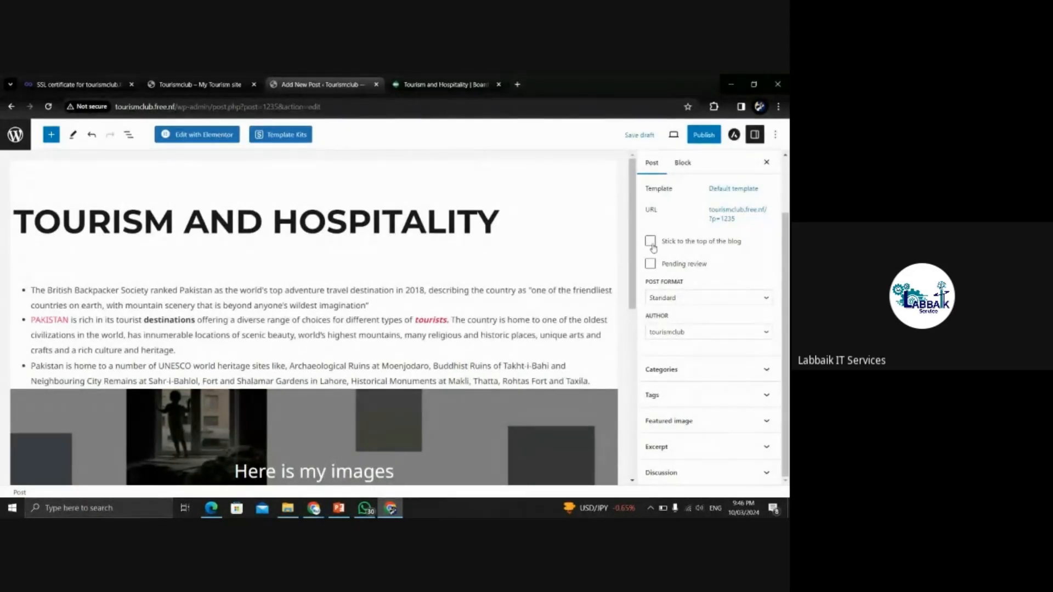
# - Look at the available post formats and authors in the post settings without changing either
pyautogui.click(672, 301)
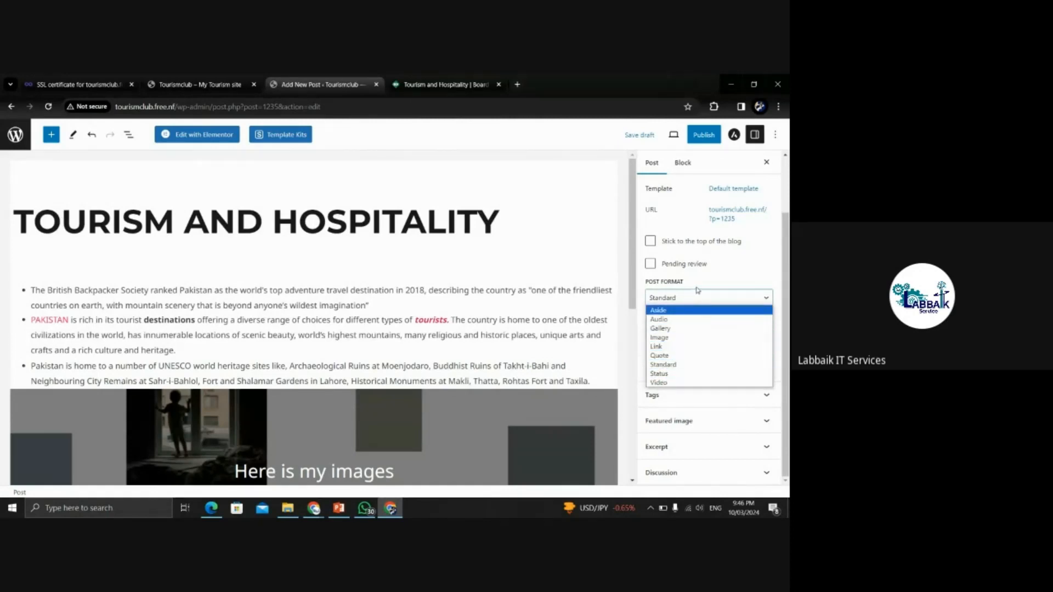
pyautogui.click(715, 283)
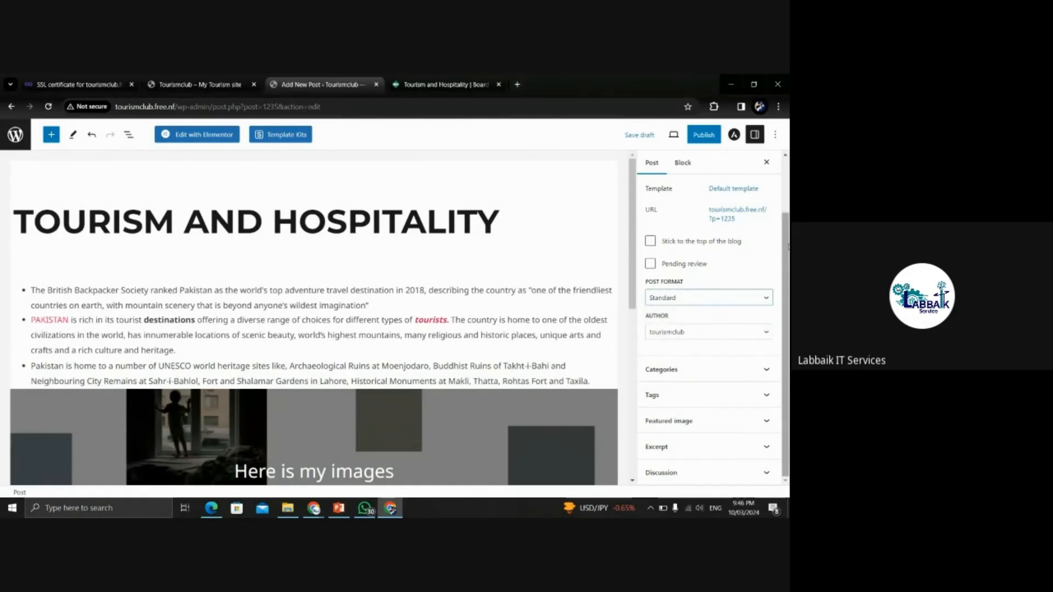
pyautogui.click(716, 333)
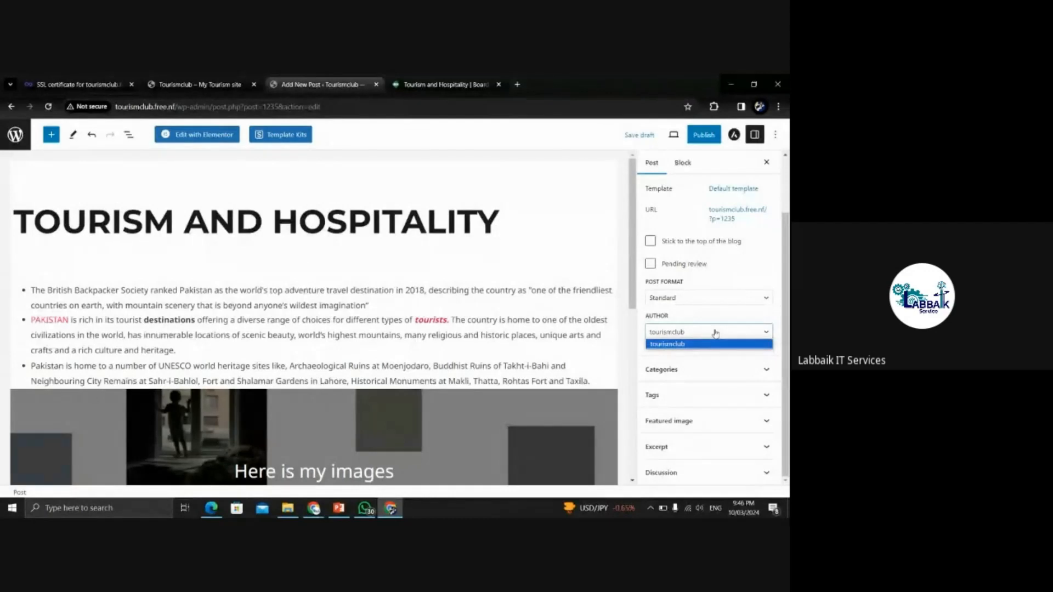
pyautogui.click(705, 317)
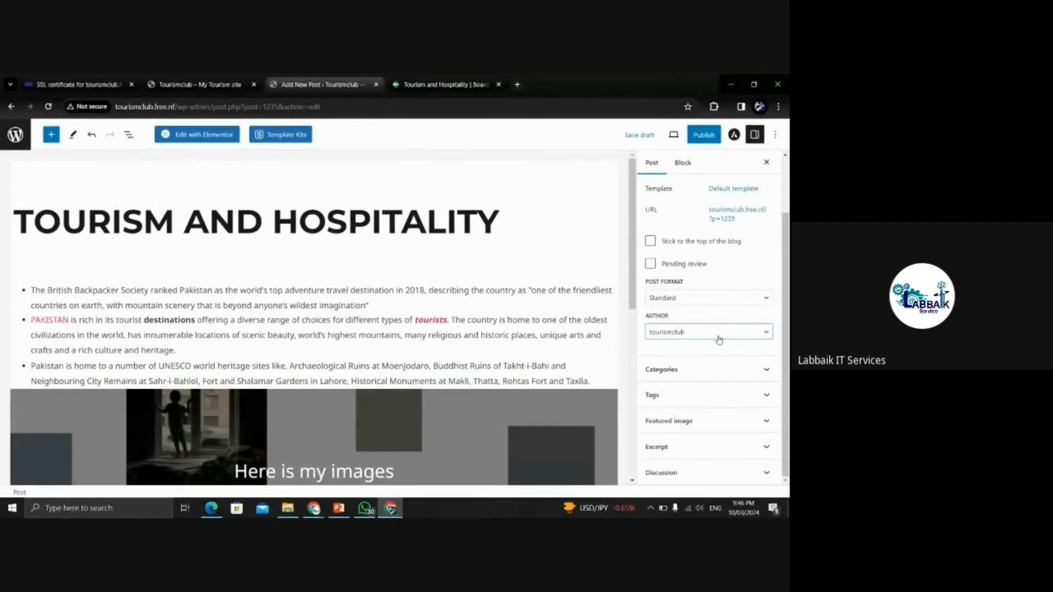
pyautogui.click(719, 333)
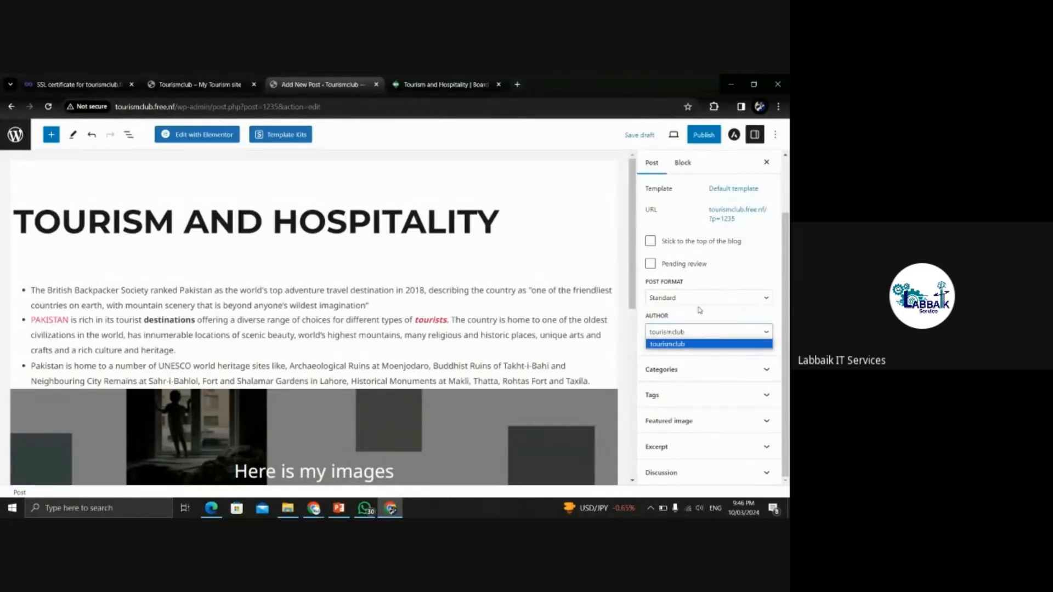
pyautogui.click(700, 310)
pyautogui.click(716, 339)
pyautogui.click(721, 327)
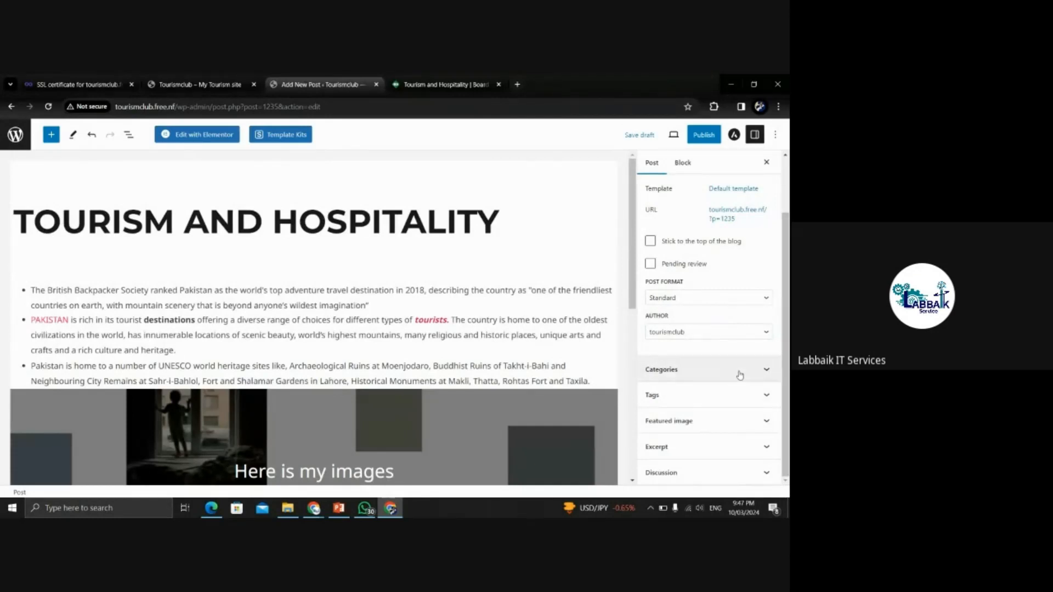
# - Expand the post's category settings and assign the post to the Neque category
pyautogui.click(713, 370)
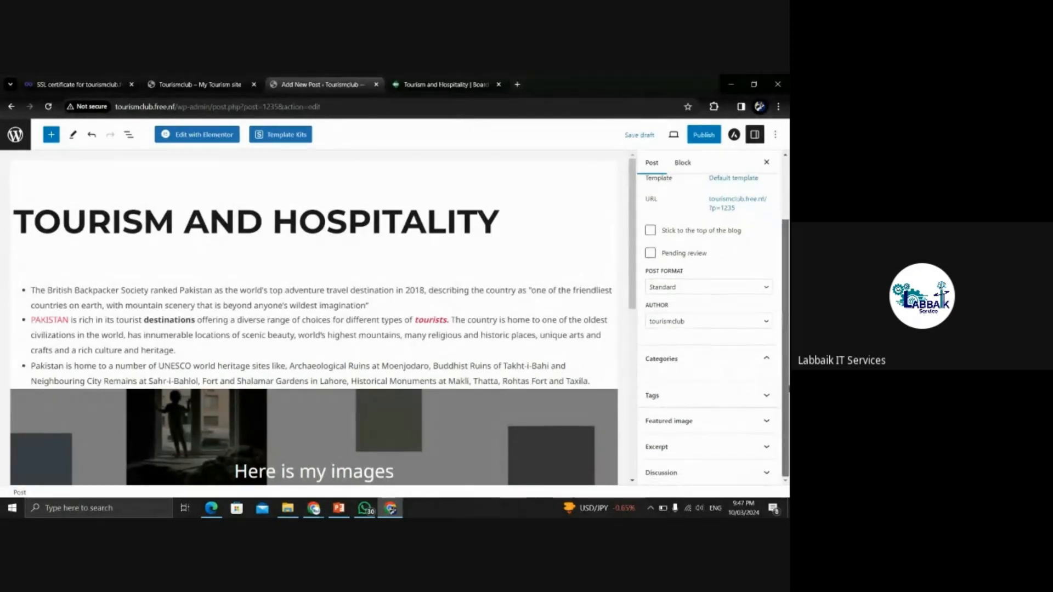
pyautogui.click(763, 368)
pyautogui.click(764, 368)
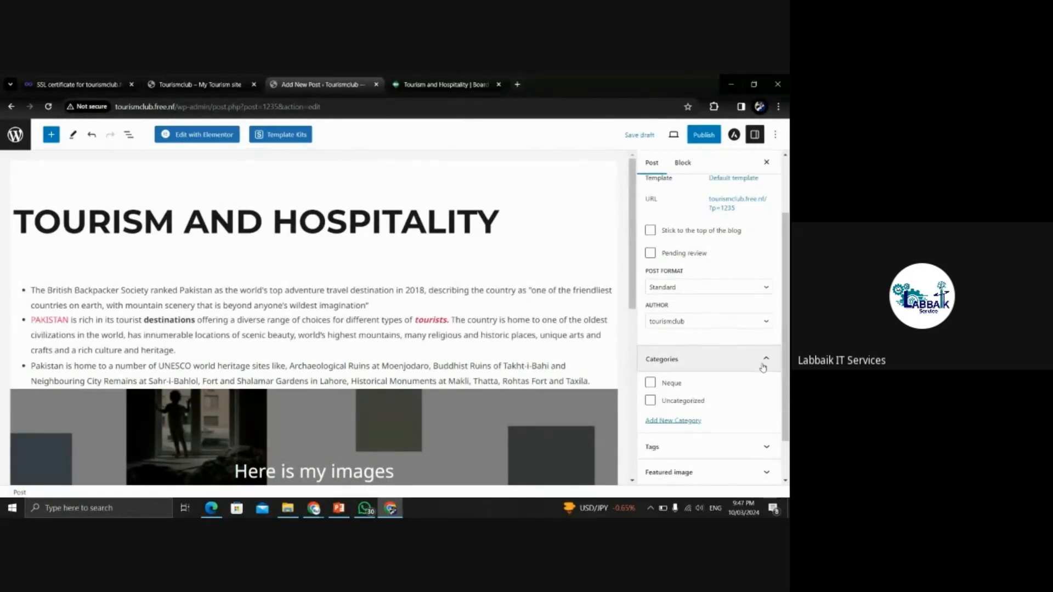
pyautogui.scroll(-1, 788, 395)
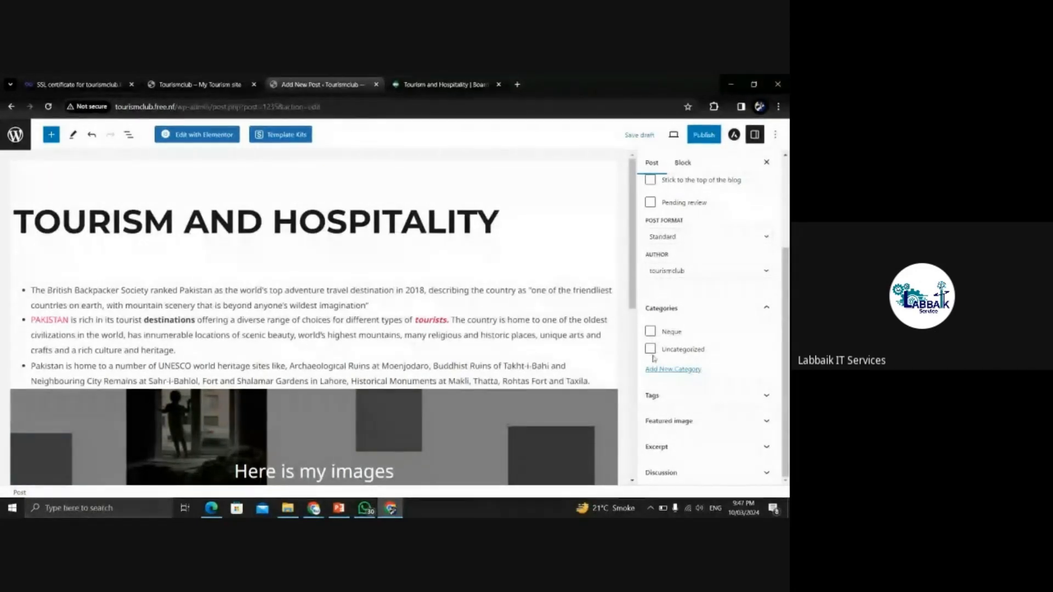
pyautogui.click(650, 332)
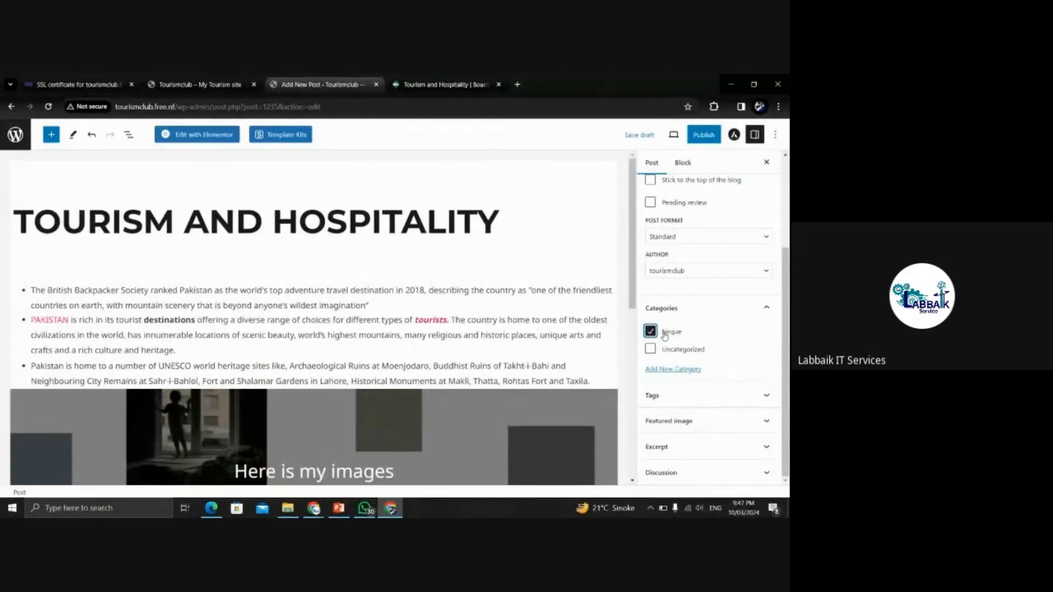
pyautogui.moveTo(664, 334); pyautogui.dragTo(695, 335)
pyautogui.click(745, 330)
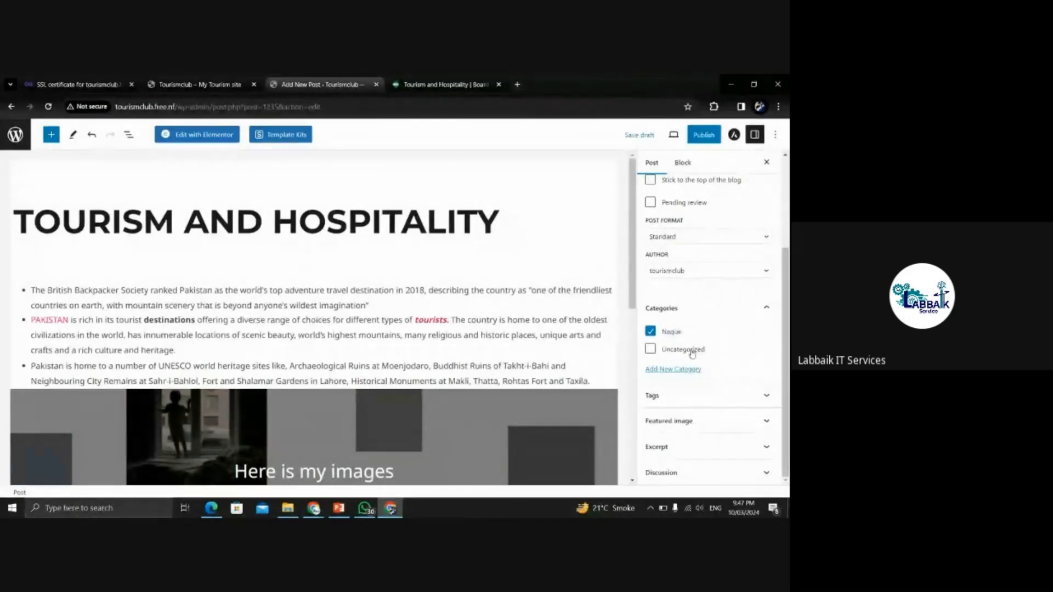
# - Create a new category named "Pakistan tour" for the post and unassign the Neque category
pyautogui.click(667, 371)
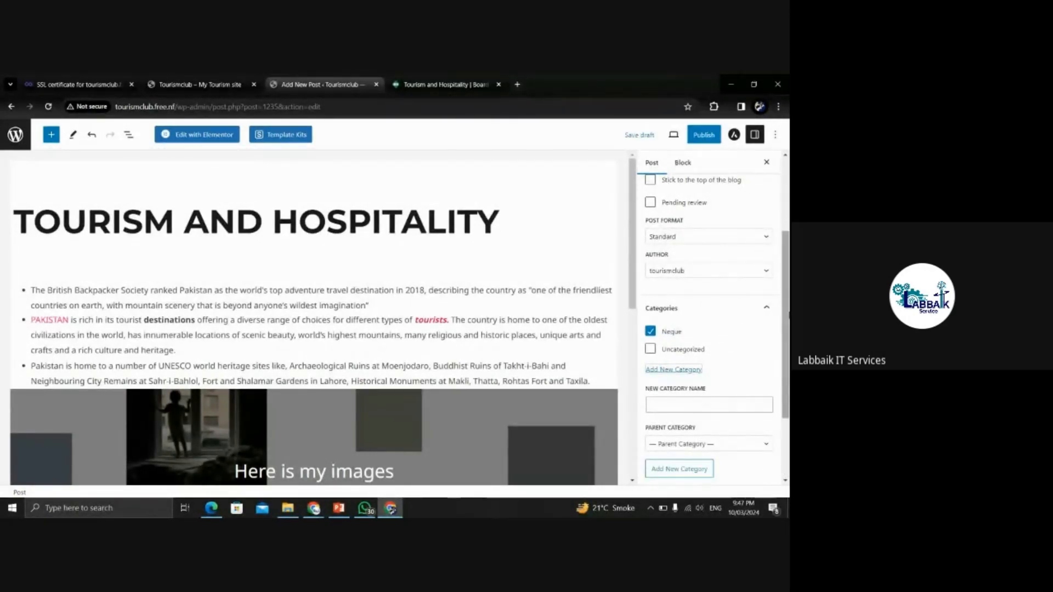
pyautogui.scroll(-2, 690, 404)
pyautogui.click(664, 298)
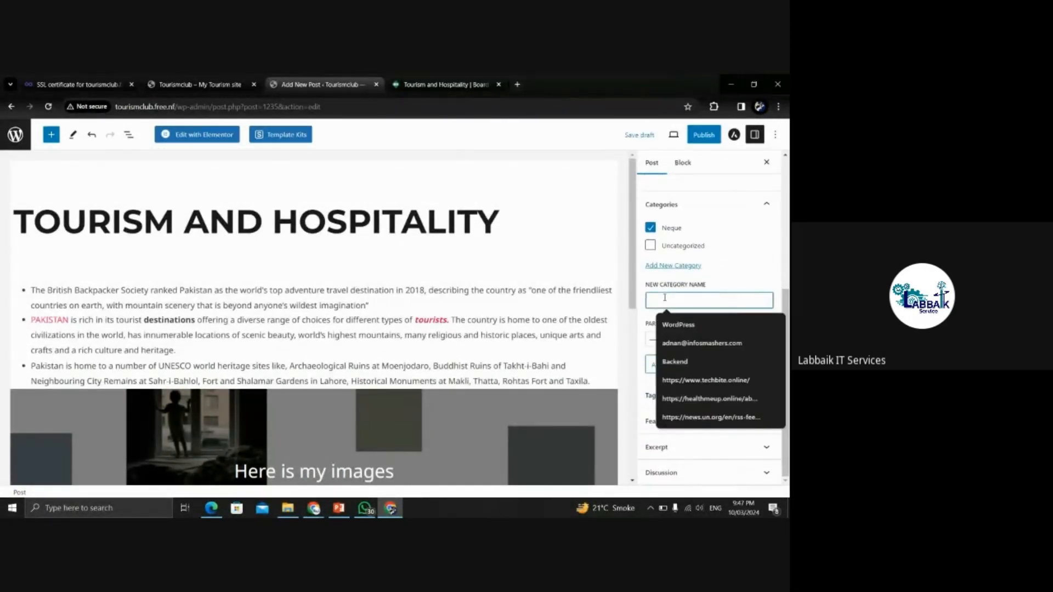
pyautogui.write('Pakistan tour')
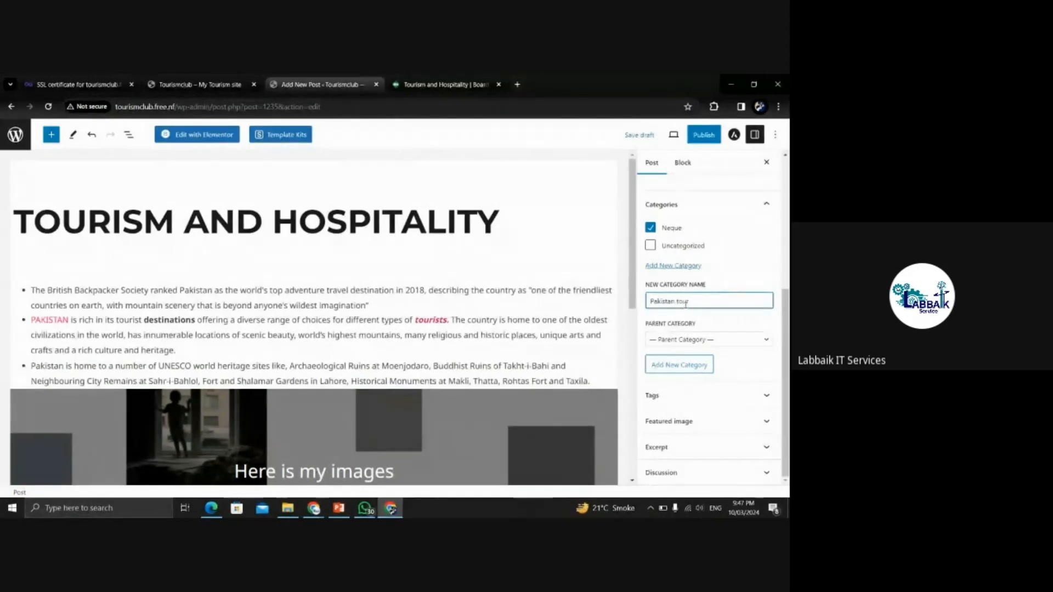
pyautogui.click(683, 363)
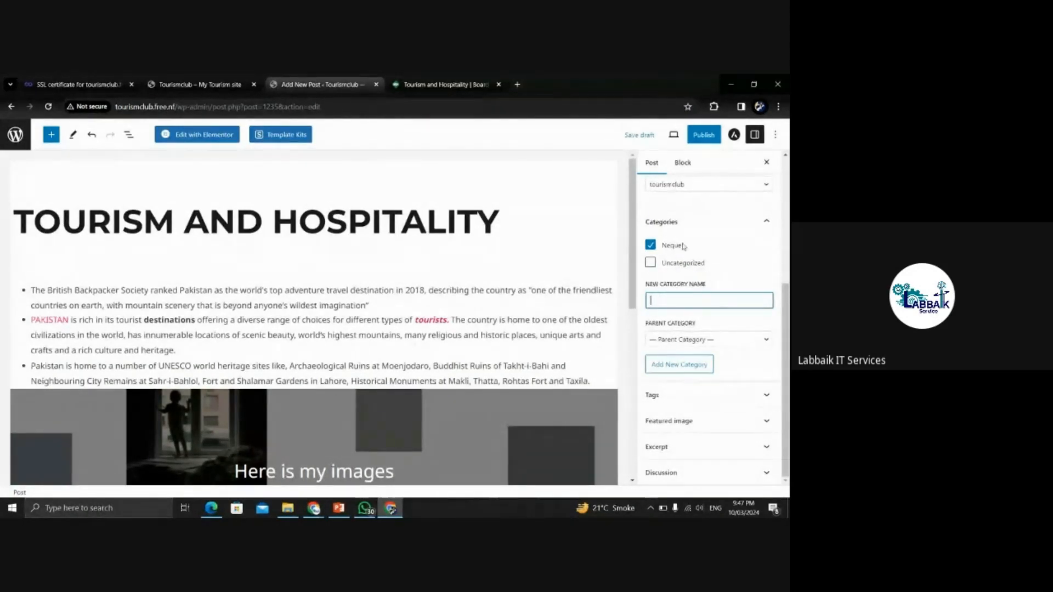
pyautogui.click(651, 229)
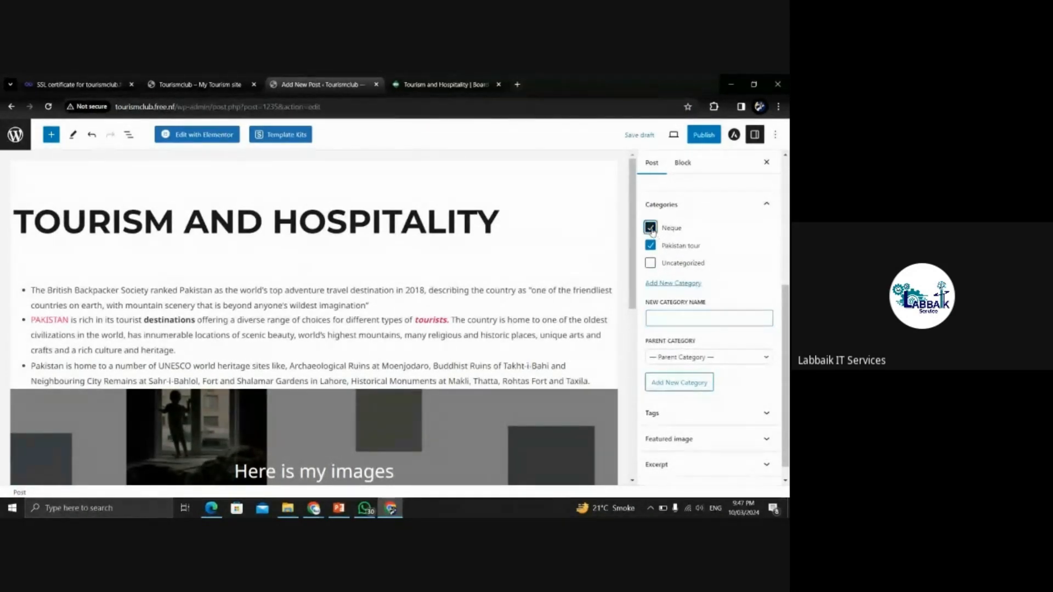
# - Create another category named "International tour" without a parent and leave it unassigned from this post
pyautogui.click(673, 321)
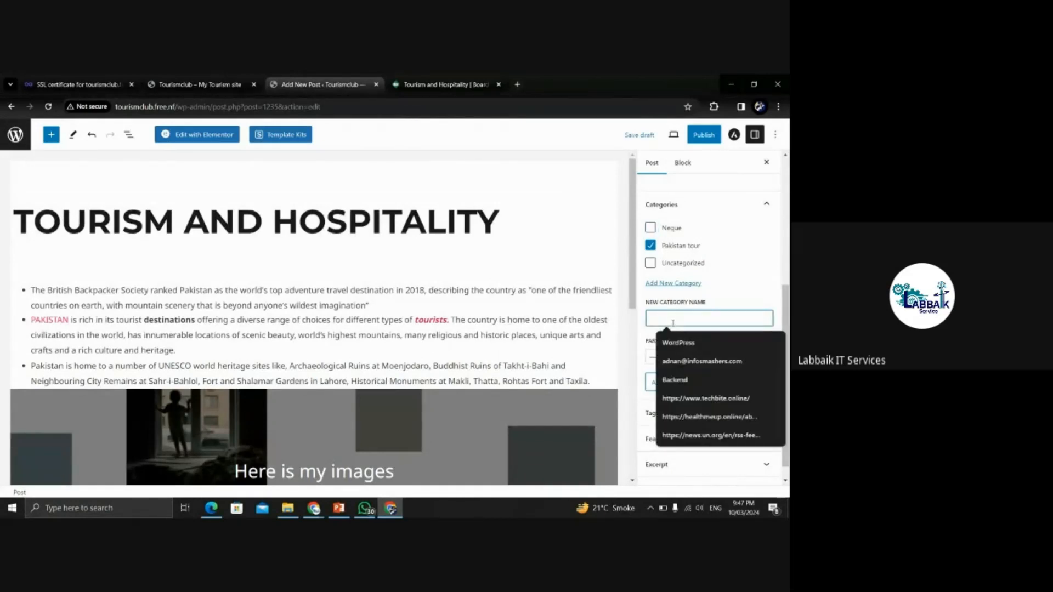
pyautogui.write('c')
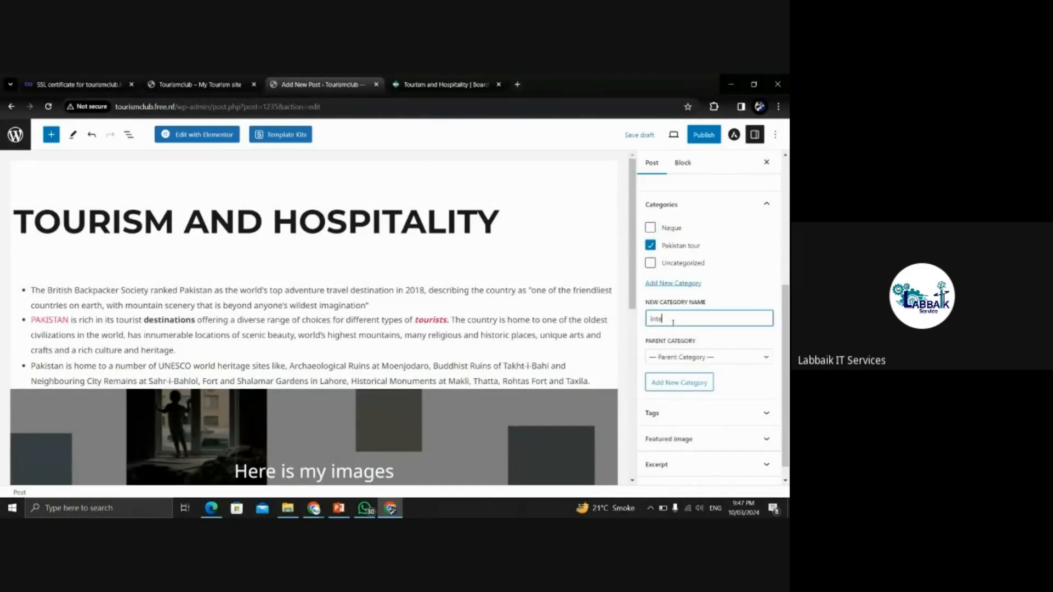
pyautogui.write('nternational tour')
pyautogui.click(679, 384)
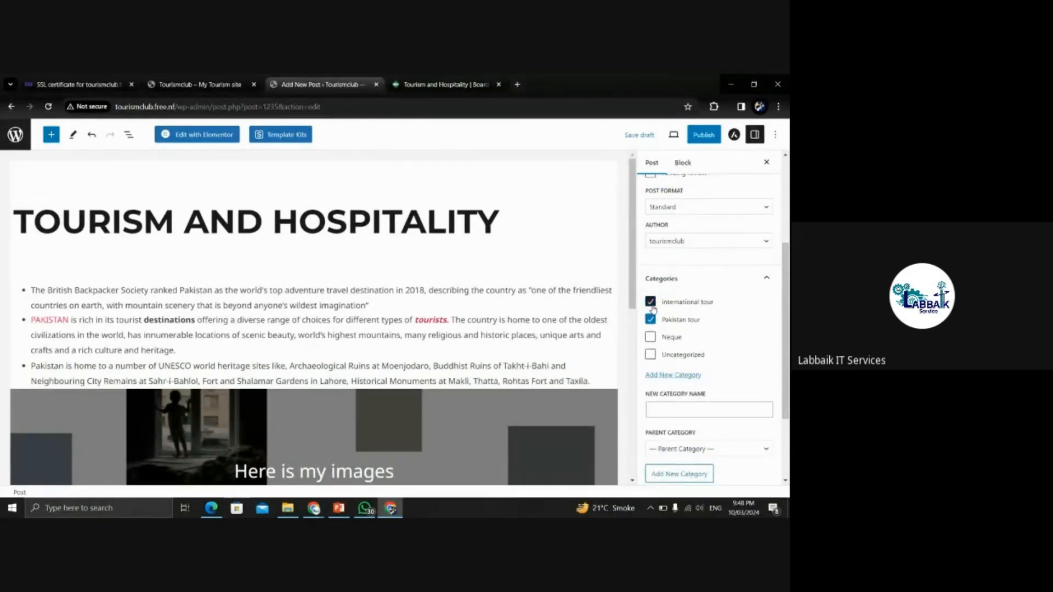
pyautogui.click(651, 301)
pyautogui.scroll(-1, 788, 340)
pyautogui.scroll(-1, 788, 343)
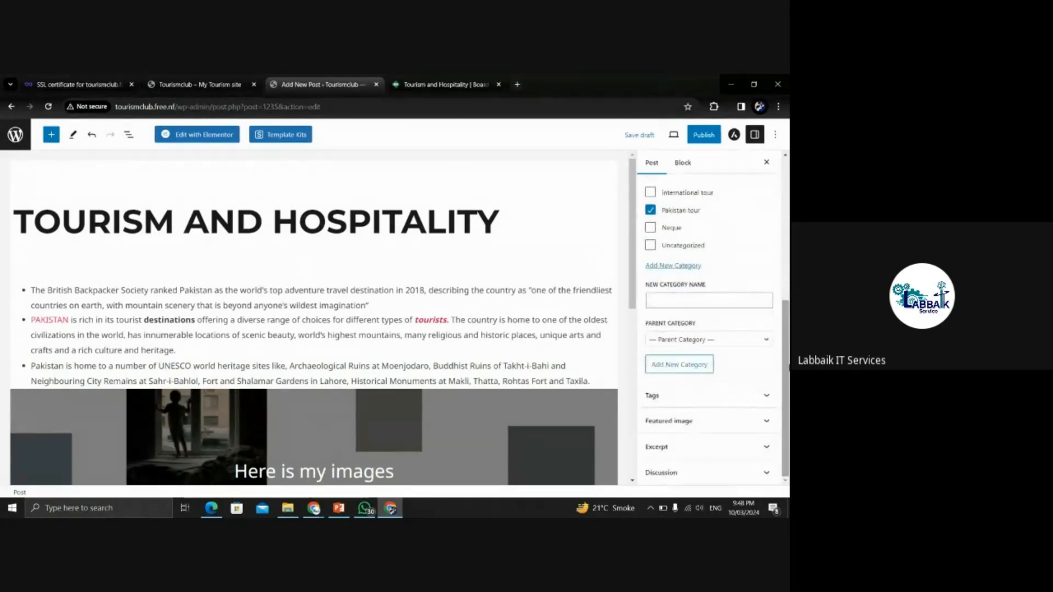
pyautogui.click(671, 302)
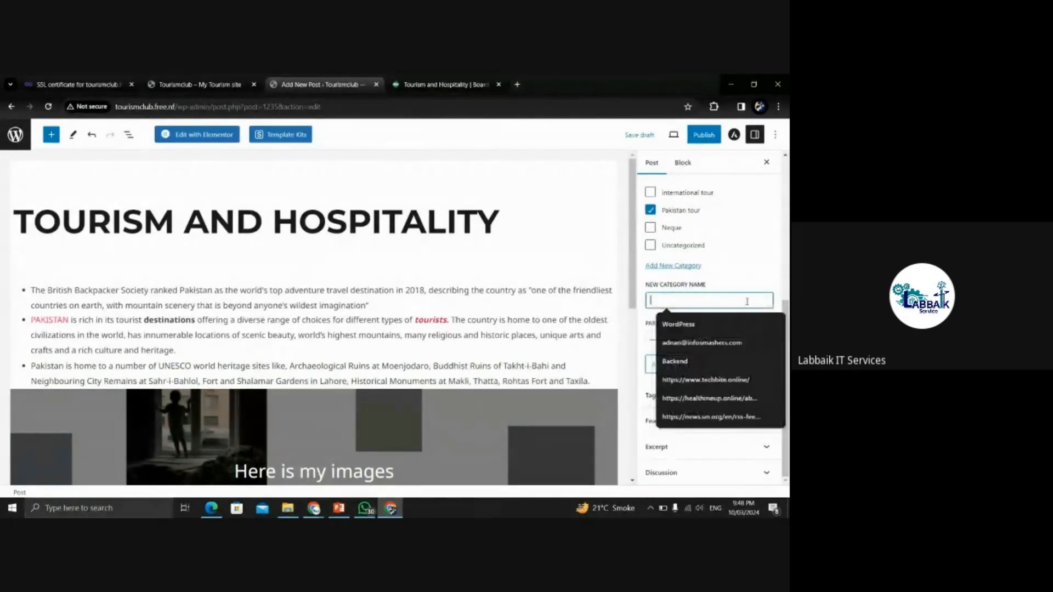
pyautogui.scroll(2, 787, 305)
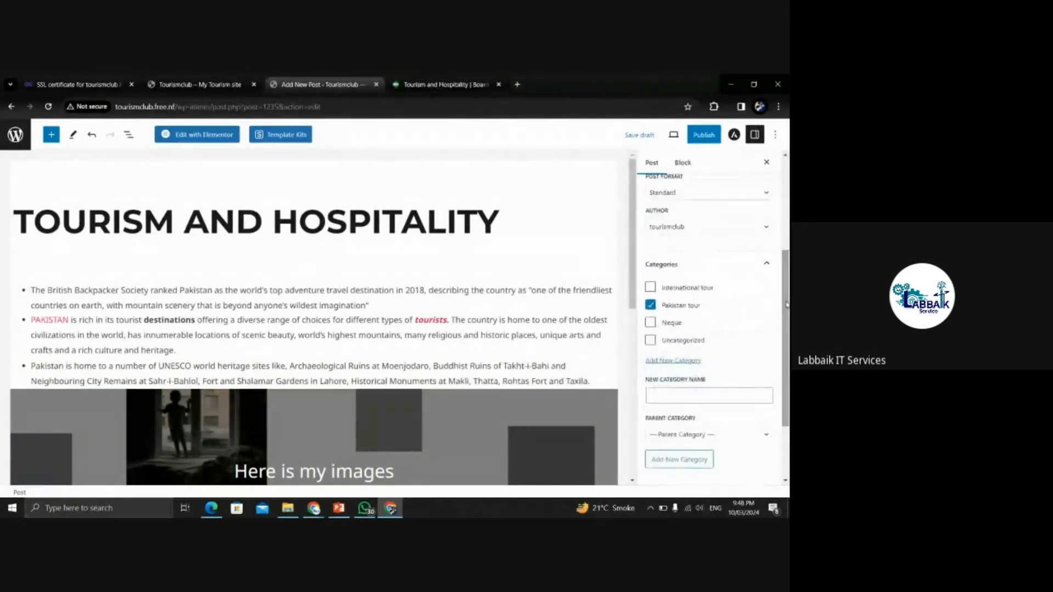
pyautogui.click(766, 265)
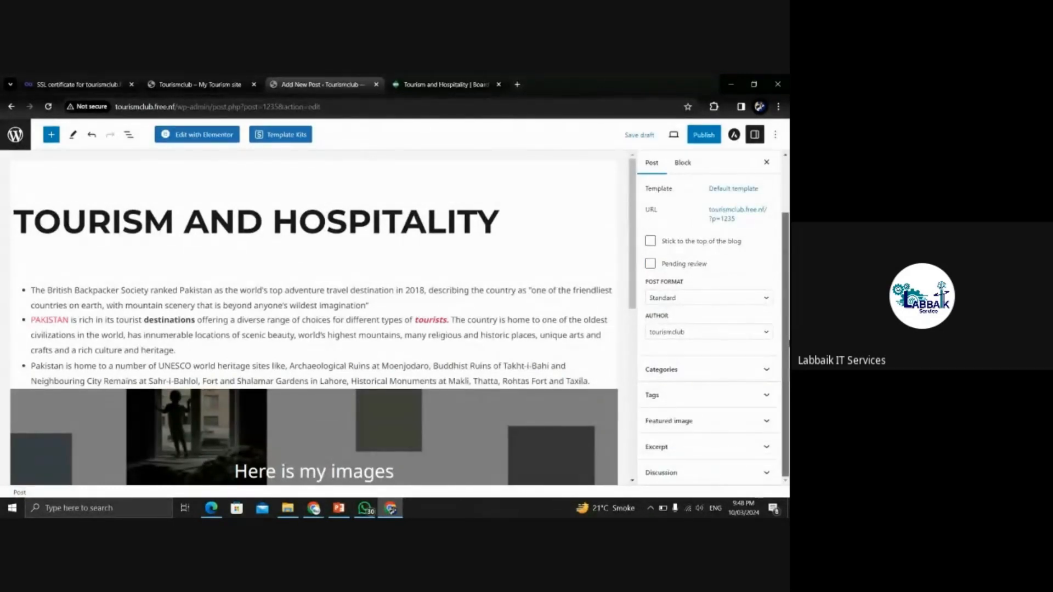
# - Expand the post's tag settings and add the tag "tour"
pyautogui.click(713, 395)
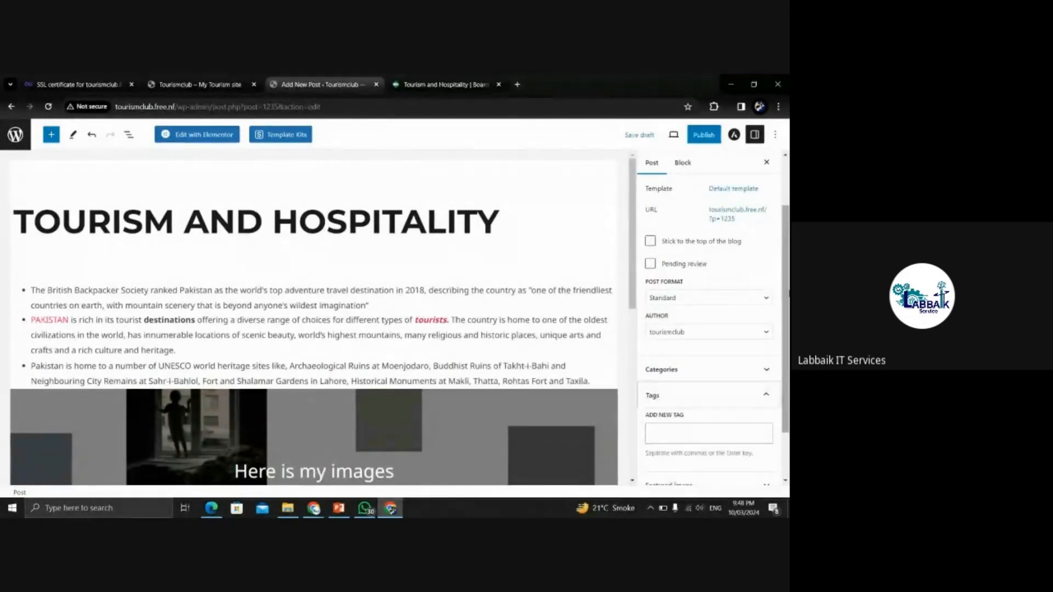
pyautogui.scroll(-1, 707, 383)
pyautogui.click(676, 367)
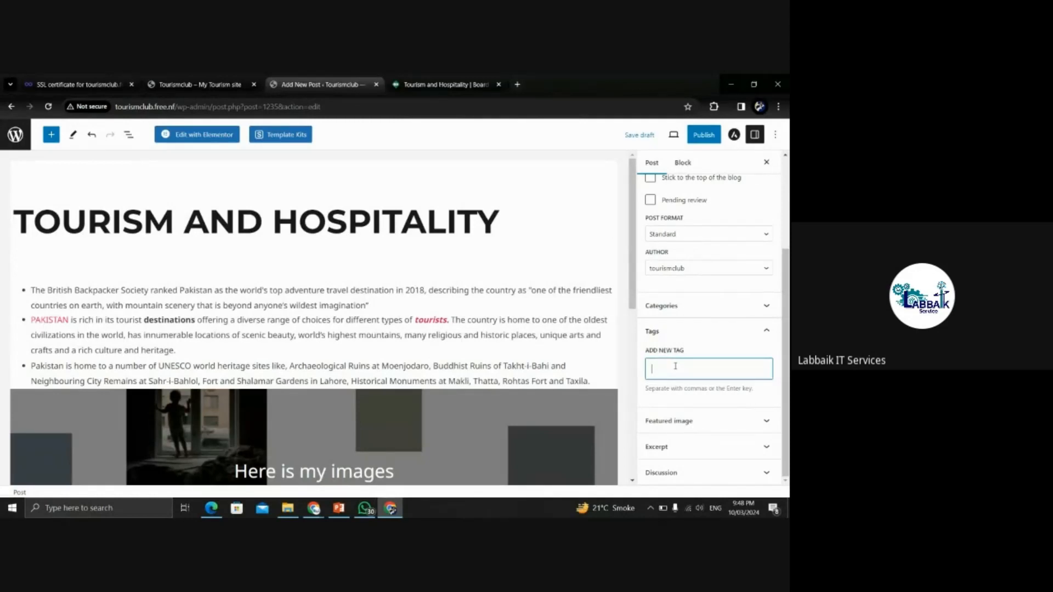
pyautogui.write('tour')
pyautogui.press('Return')
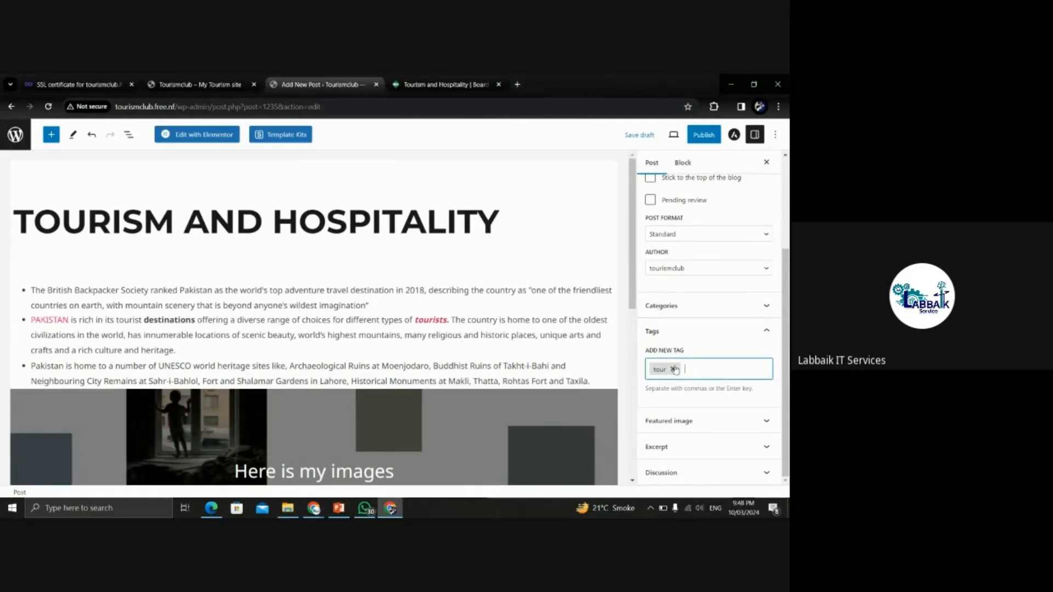
# - Try adding the tags "tourism" and "pakistan tours" to the post, and remove both again
pyautogui.write('tour')
pyautogui.write('ism')
pyautogui.press('Return')
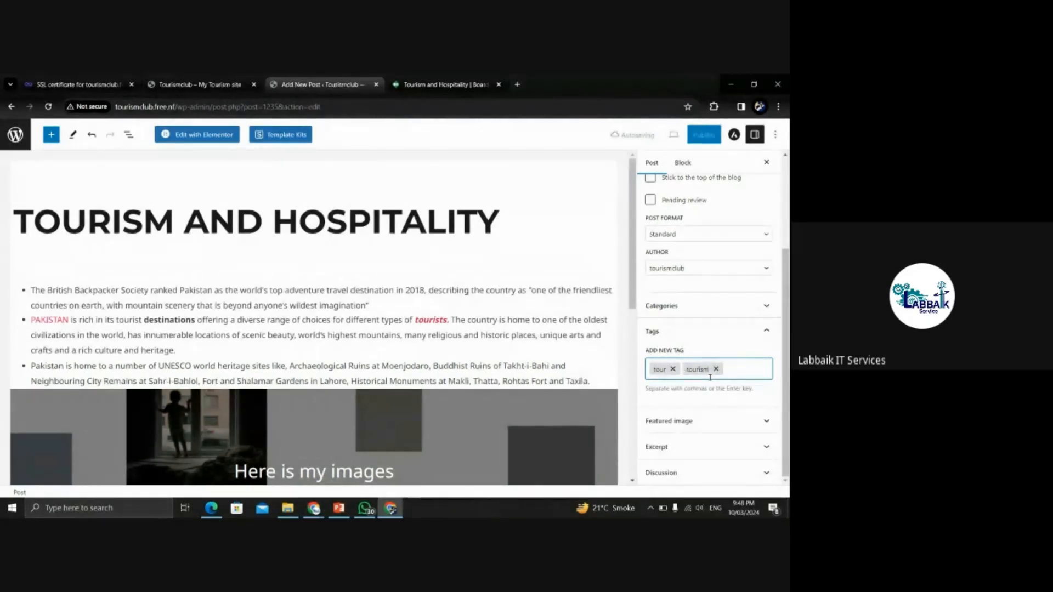
pyautogui.write('pakistan tours')
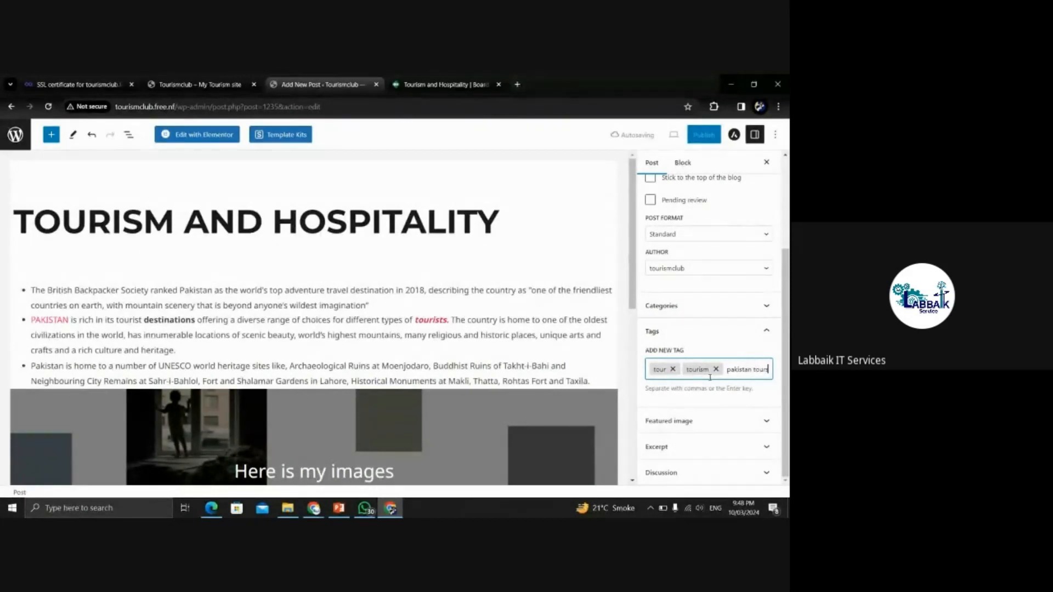
pyautogui.press('Return')
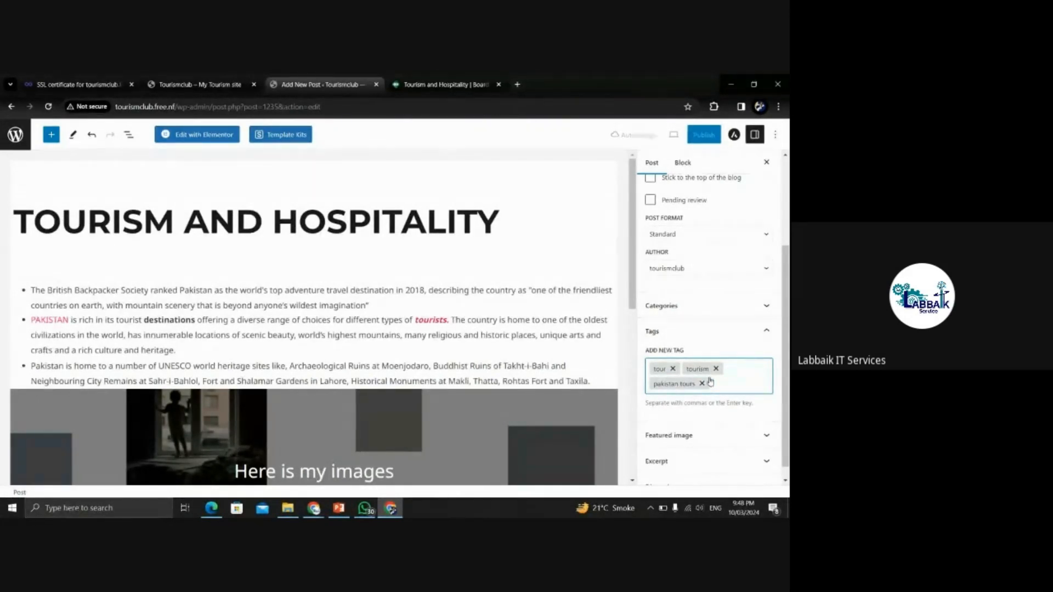
pyautogui.press('BackSpace')
pyautogui.press('BackSpace')
# - Add the tag "north areas tours" to the post and collapse the tag settings
pyautogui.write('north areas tou')
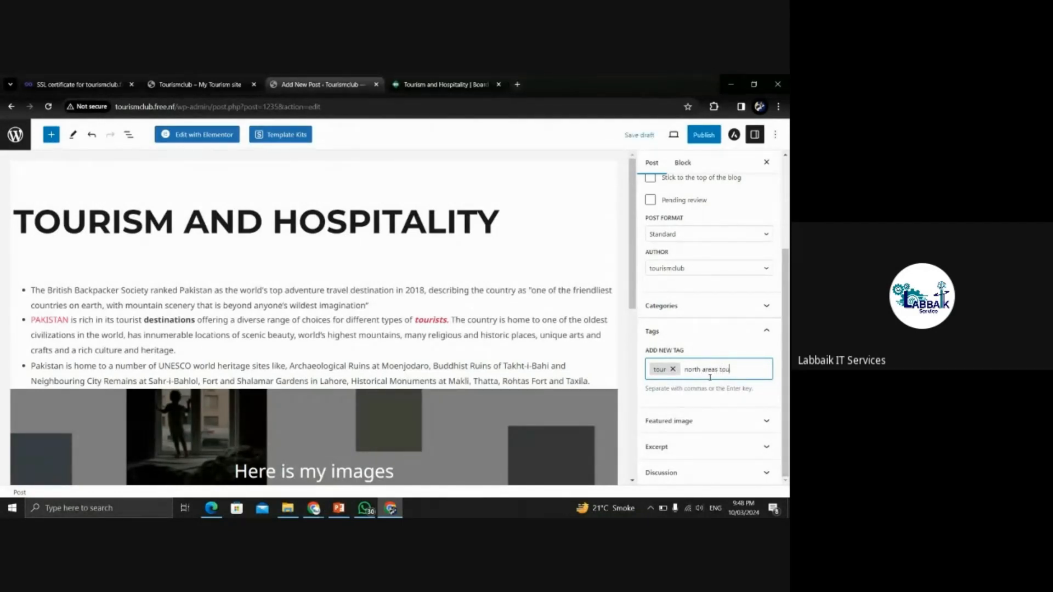
pyautogui.write('rs')
pyautogui.press('Return')
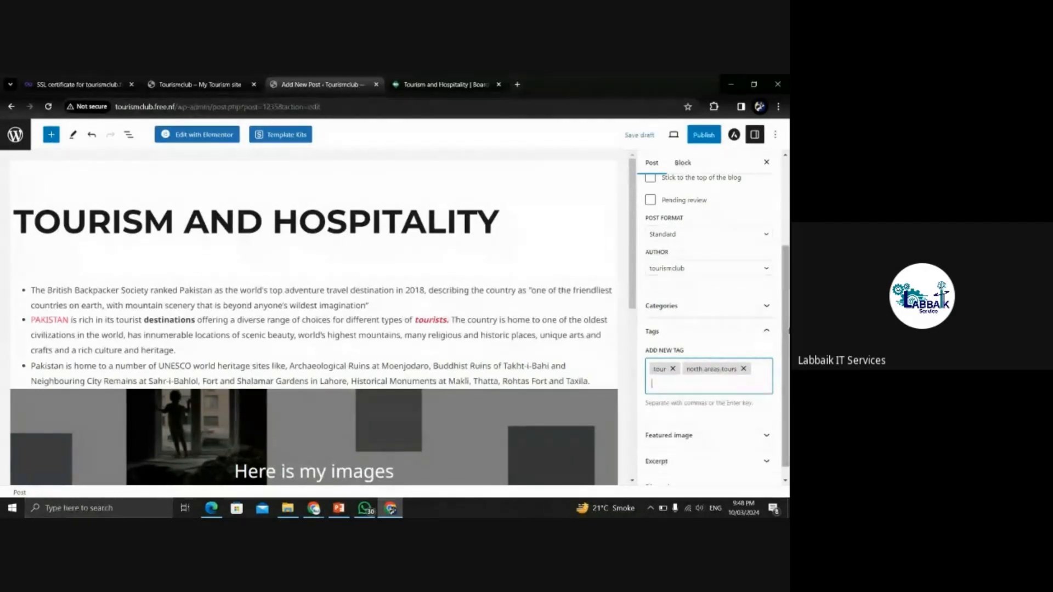
pyautogui.moveTo(788, 321); pyautogui.dragTo(788, 332)
pyautogui.click(766, 315)
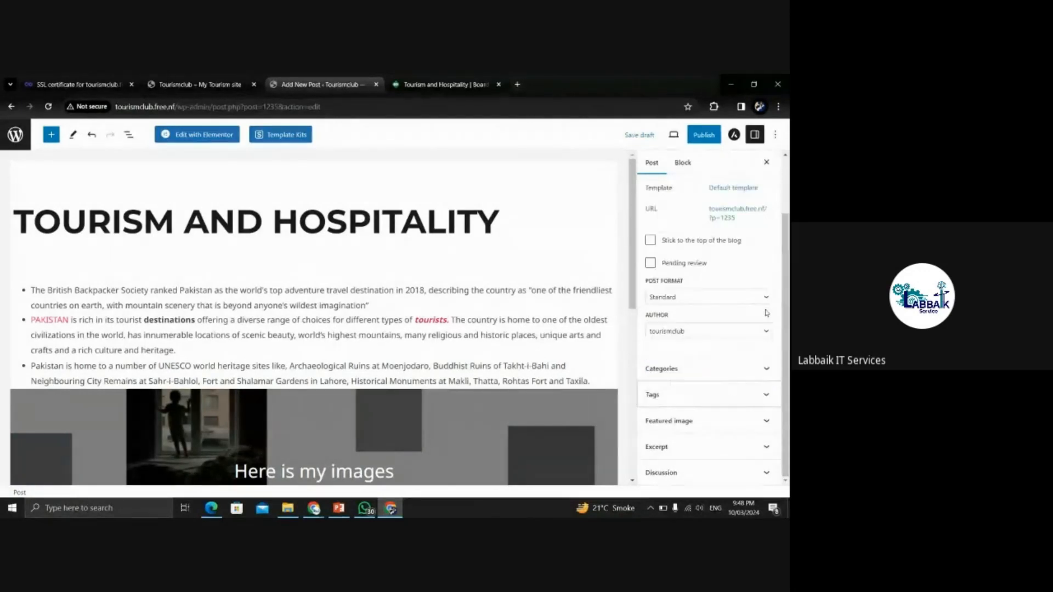
# - Expand the post's featured image settings and view the banner image on the invest.gov.pk Tourism and Hospitality page
pyautogui.click(756, 428)
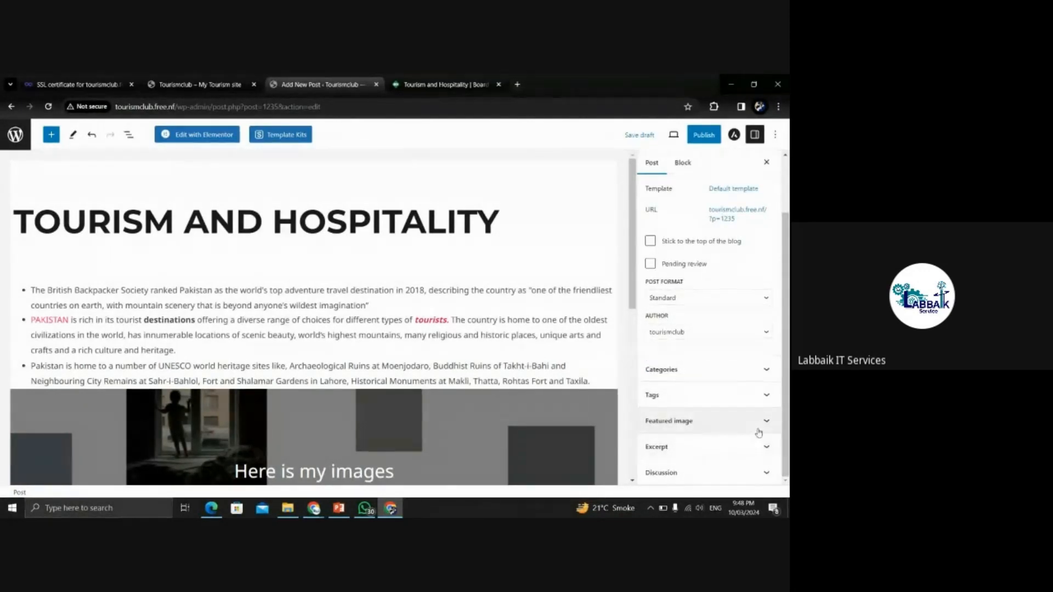
pyautogui.scroll(-2, 713, 384)
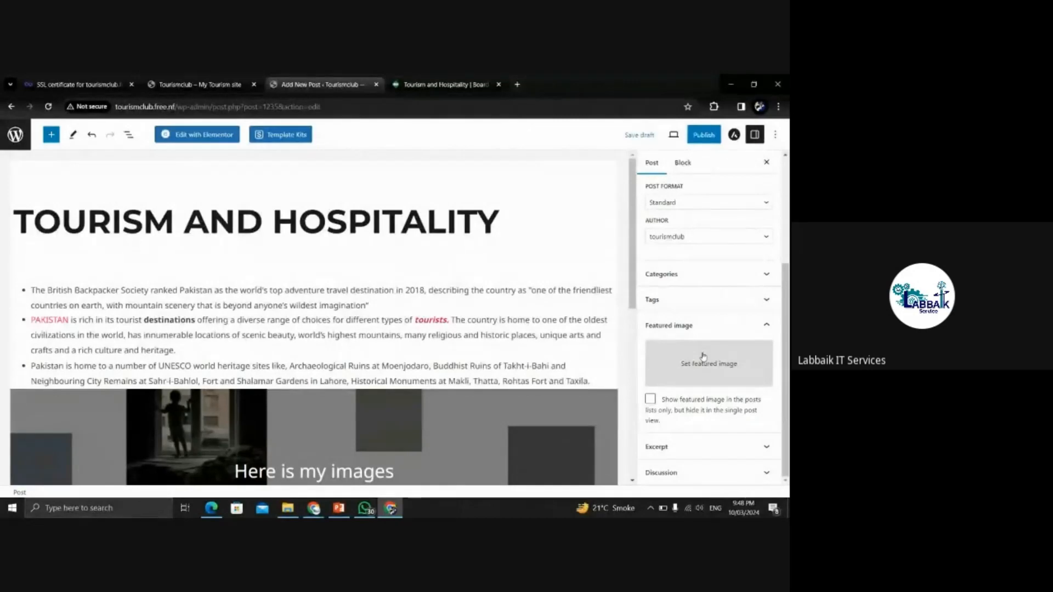
pyautogui.click(441, 85)
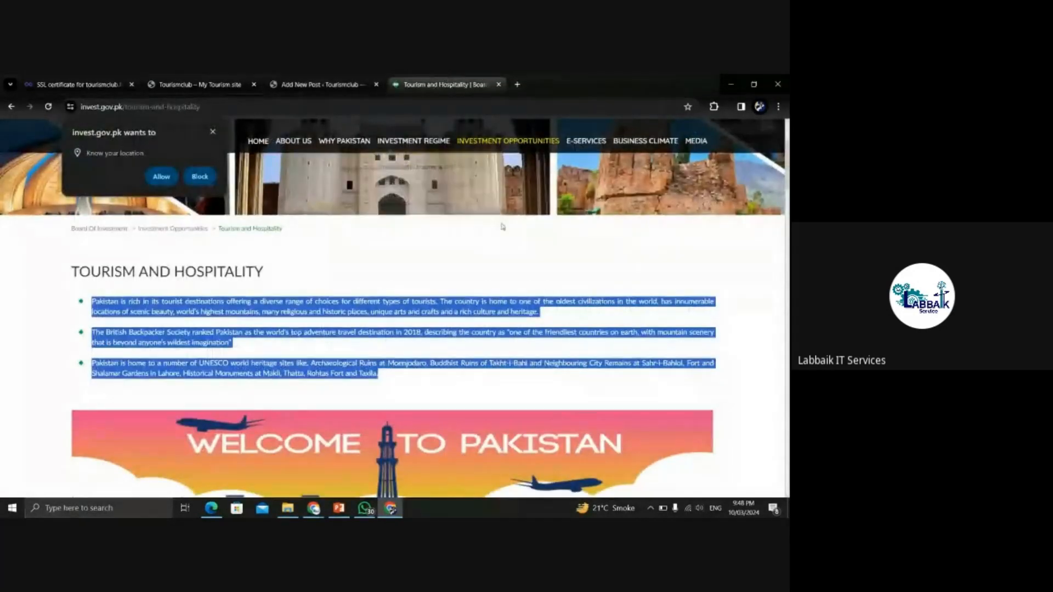
pyautogui.moveTo(786, 147); pyautogui.dragTo(786, 126)
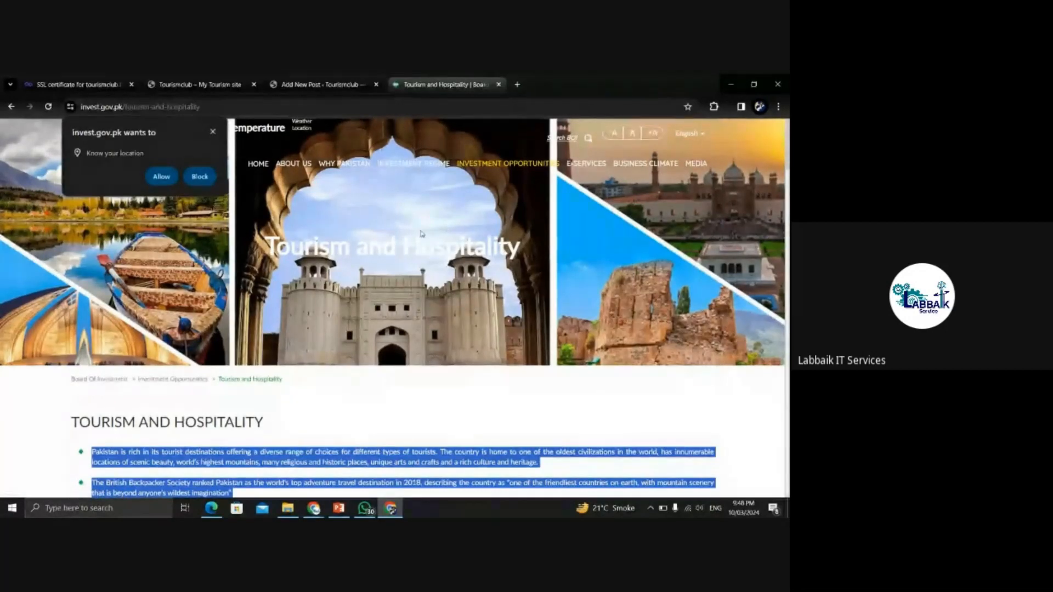
pyautogui.click(422, 233)
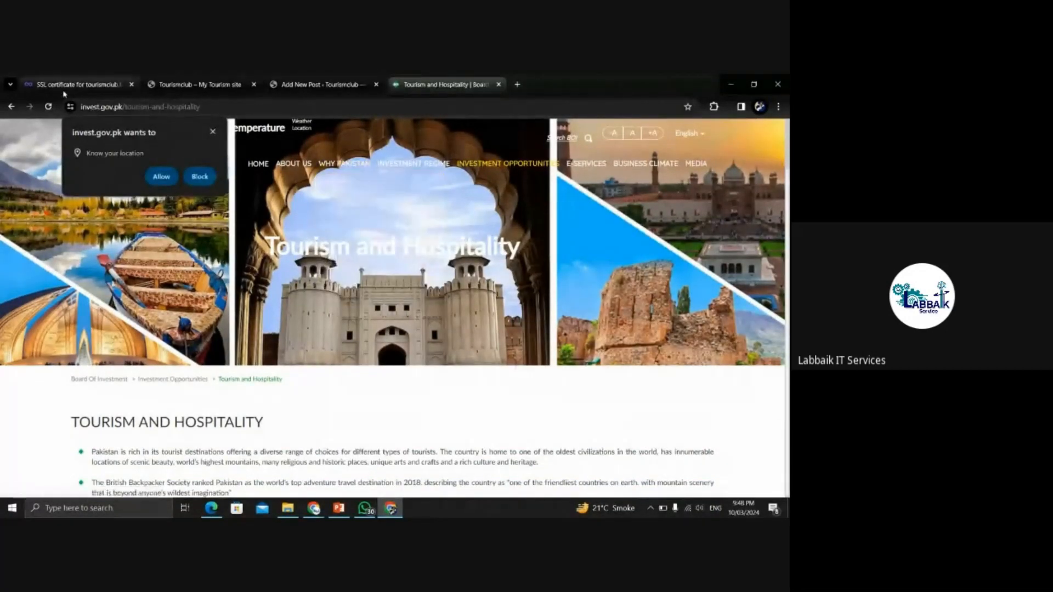
# - Return to the Google search results and open the World Travel & Tourism Council (WTTC) website
pyautogui.click(11, 107)
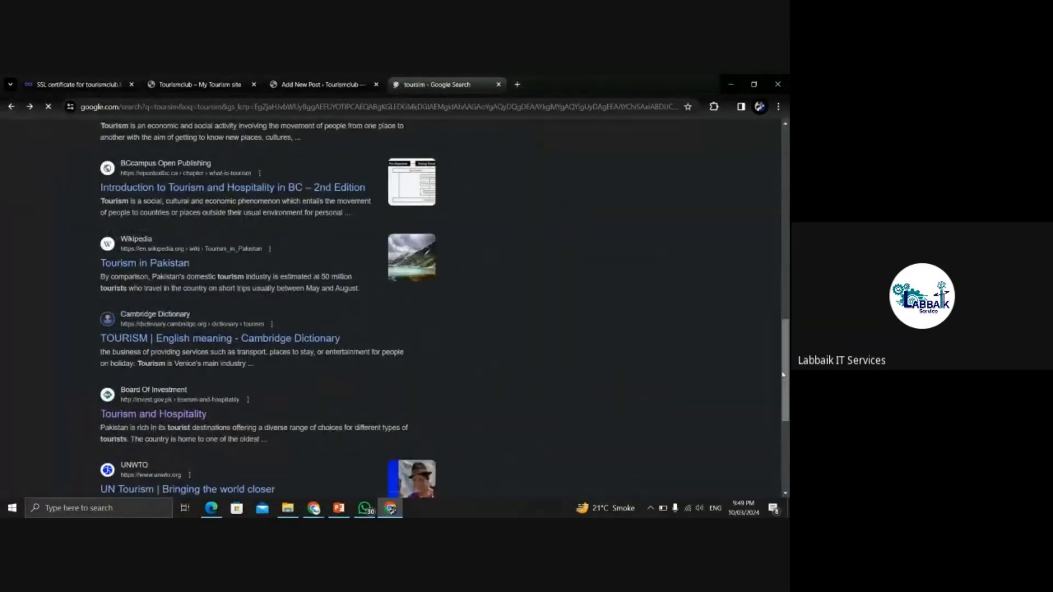
pyautogui.scroll(-4, 788, 375)
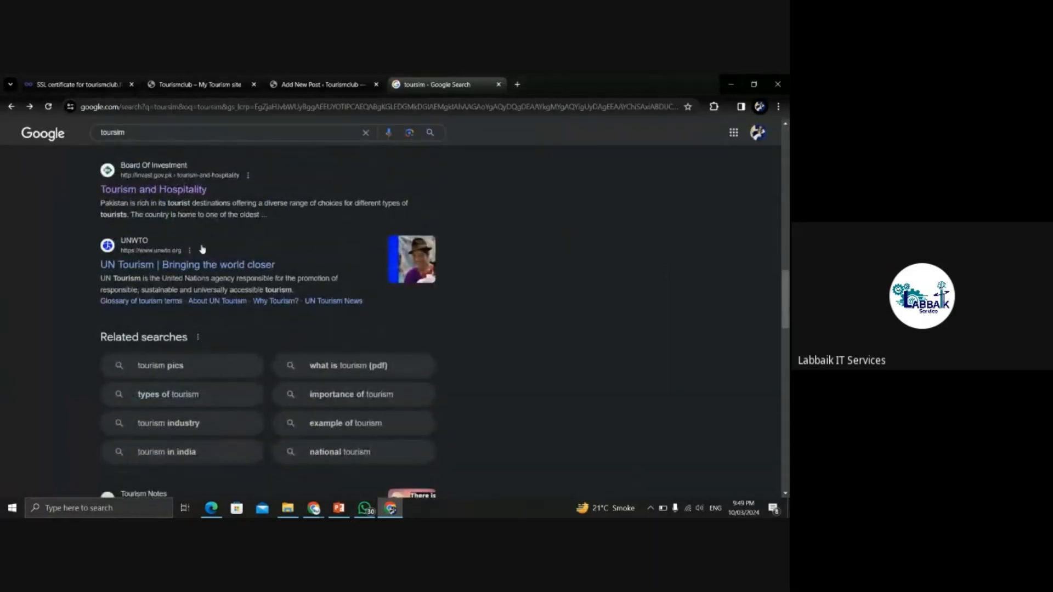
pyautogui.moveTo(786, 296); pyautogui.dragTo(786, 420)
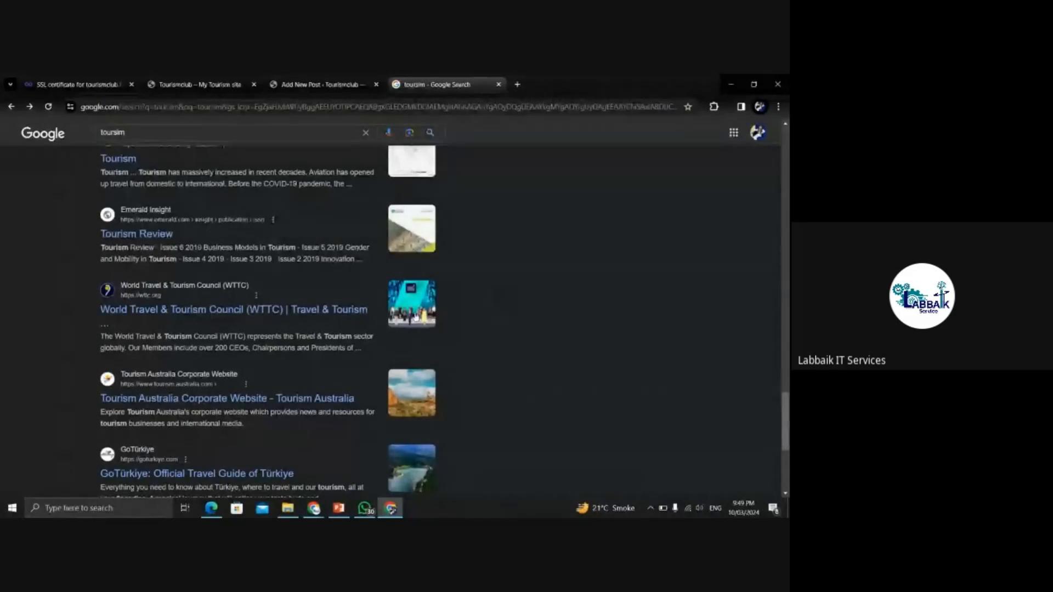
pyautogui.click(180, 312)
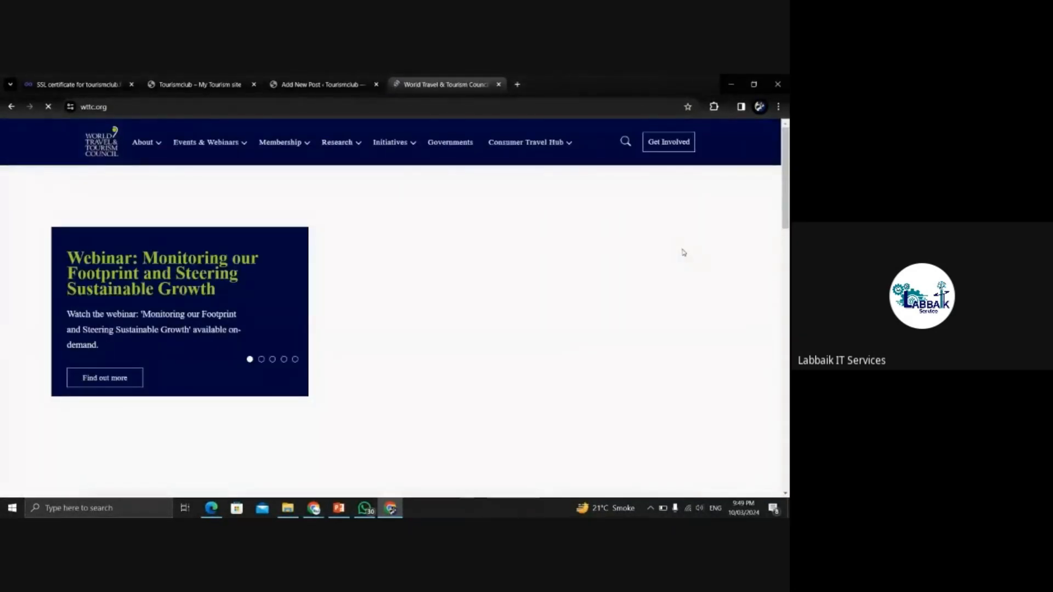
# - Look through the WTTC home page and its article "Women Are a Driving Force for Travel & Tourism" as a featured image example
pyautogui.moveTo(785, 174); pyautogui.dragTo(788, 228)
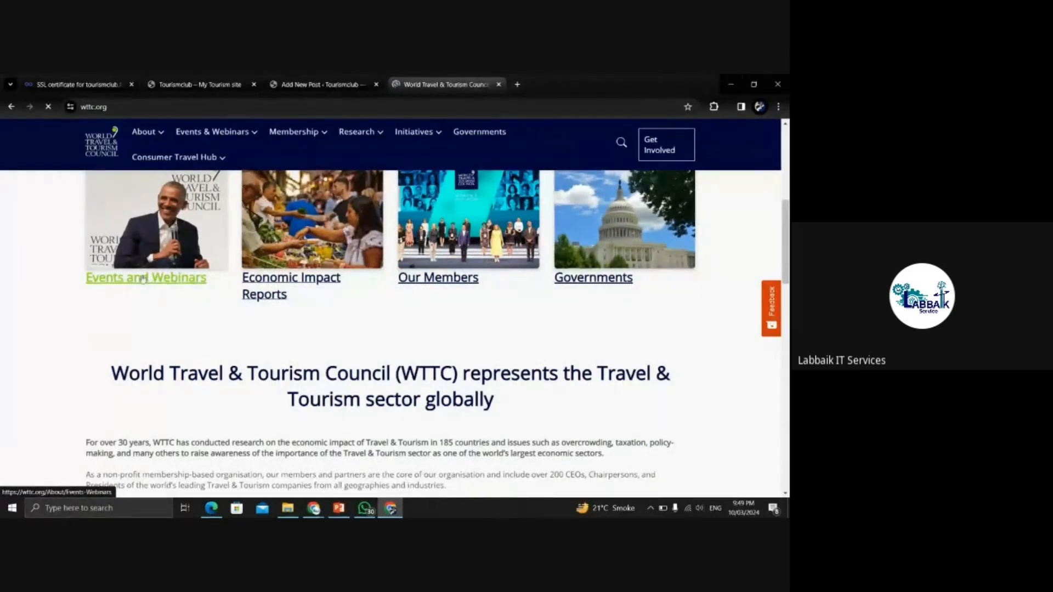
pyautogui.moveTo(786, 230); pyautogui.dragTo(786, 336)
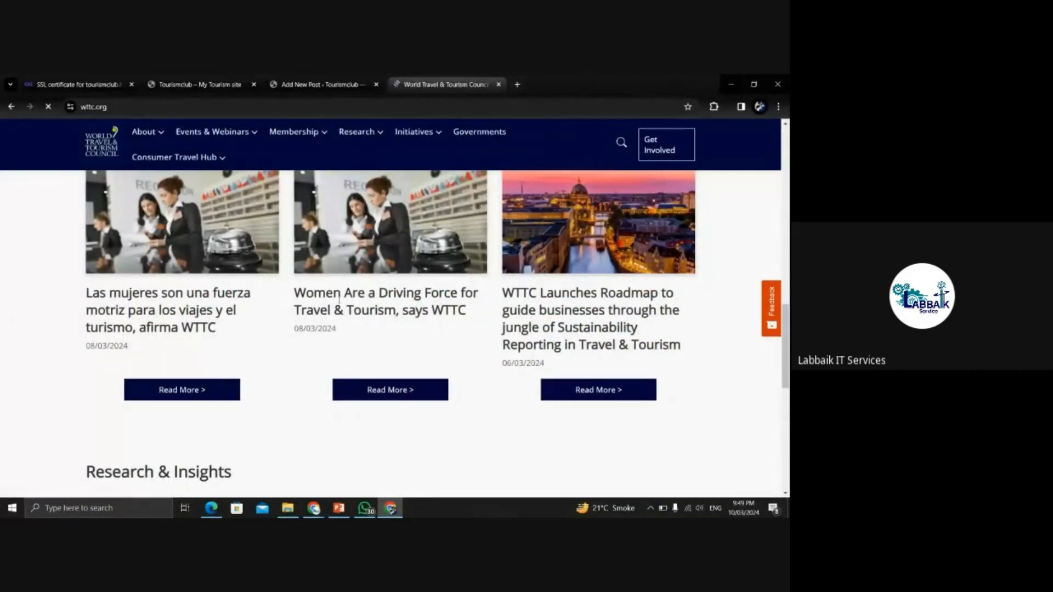
pyautogui.scroll(2, 786, 329)
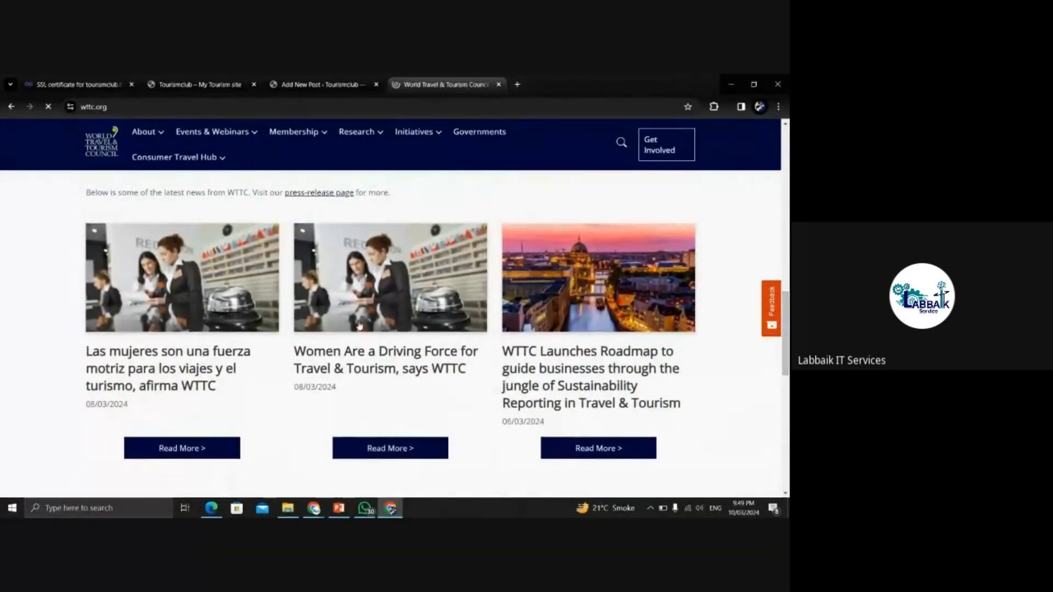
pyautogui.click(405, 306)
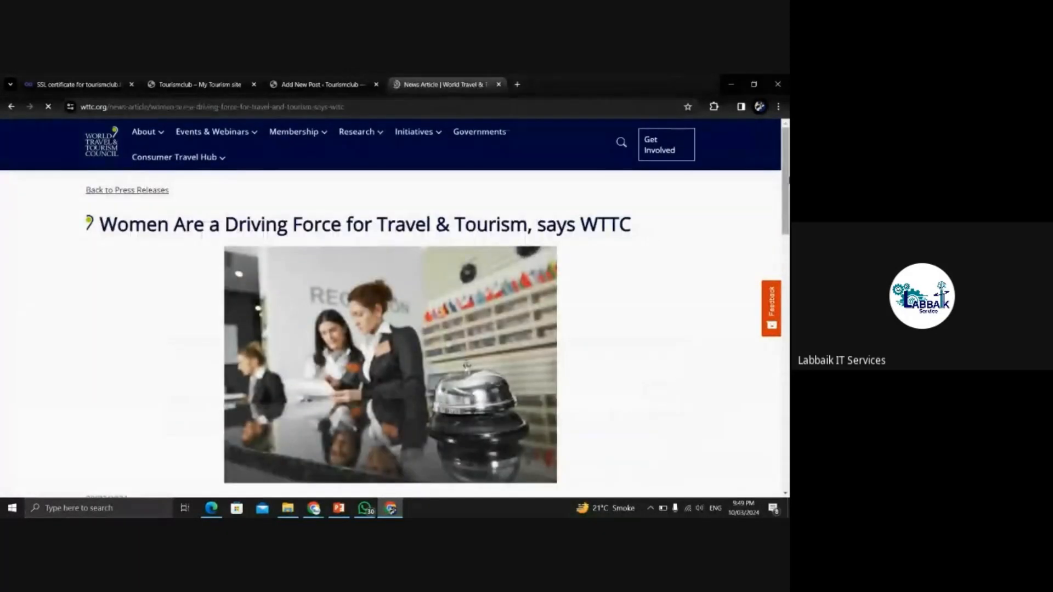
pyautogui.scroll(-5, 651, 240)
pyautogui.scroll(-7, 390, 331)
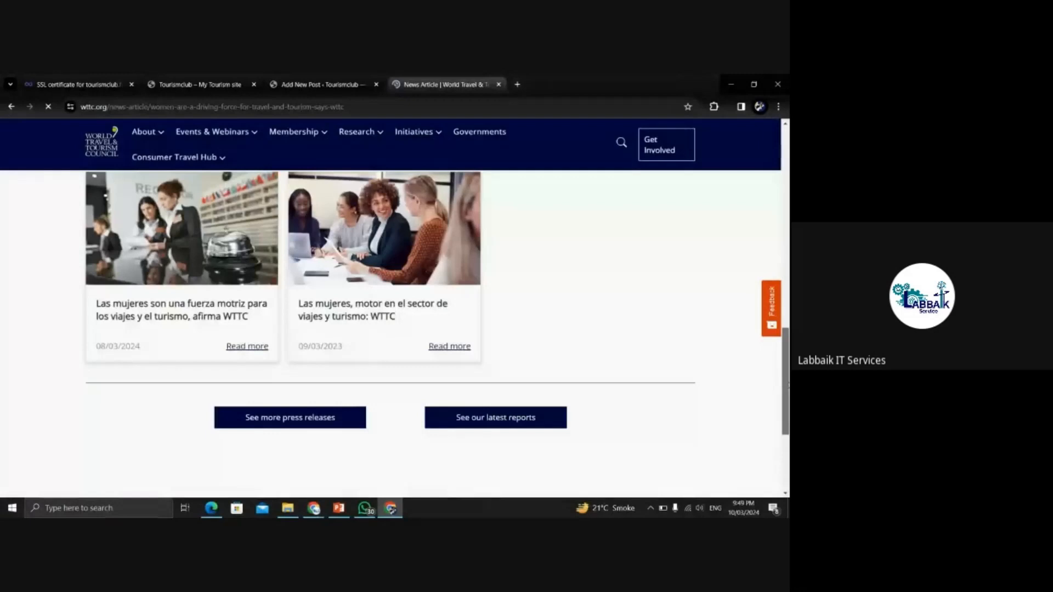
pyautogui.moveTo(788, 385); pyautogui.dragTo(788, 214)
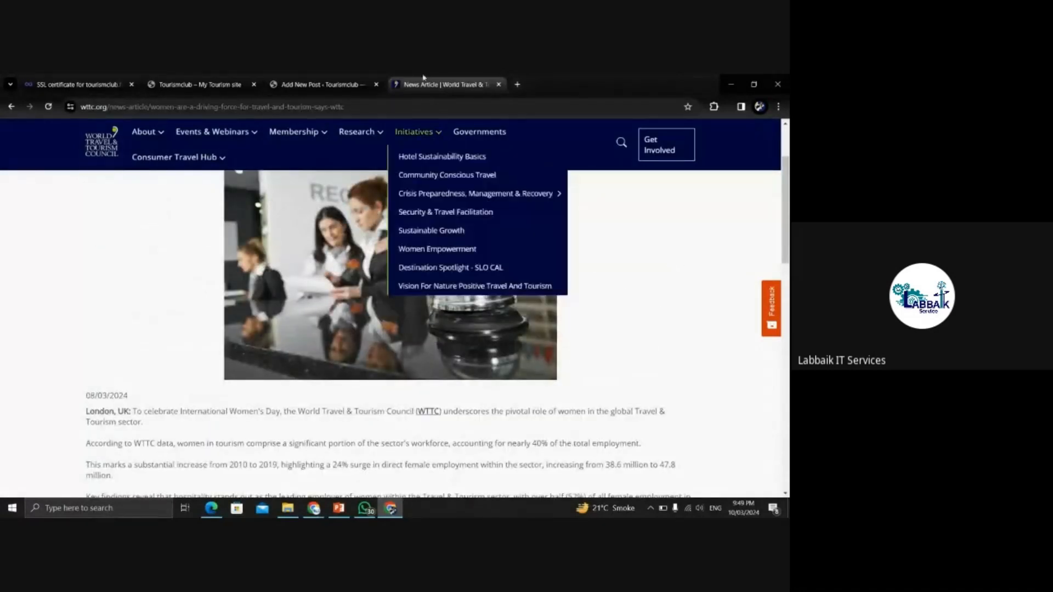
# - Switch back to the post, upload the image wd3 from the Downloads folder and set it as the featured image
pyautogui.click(310, 85)
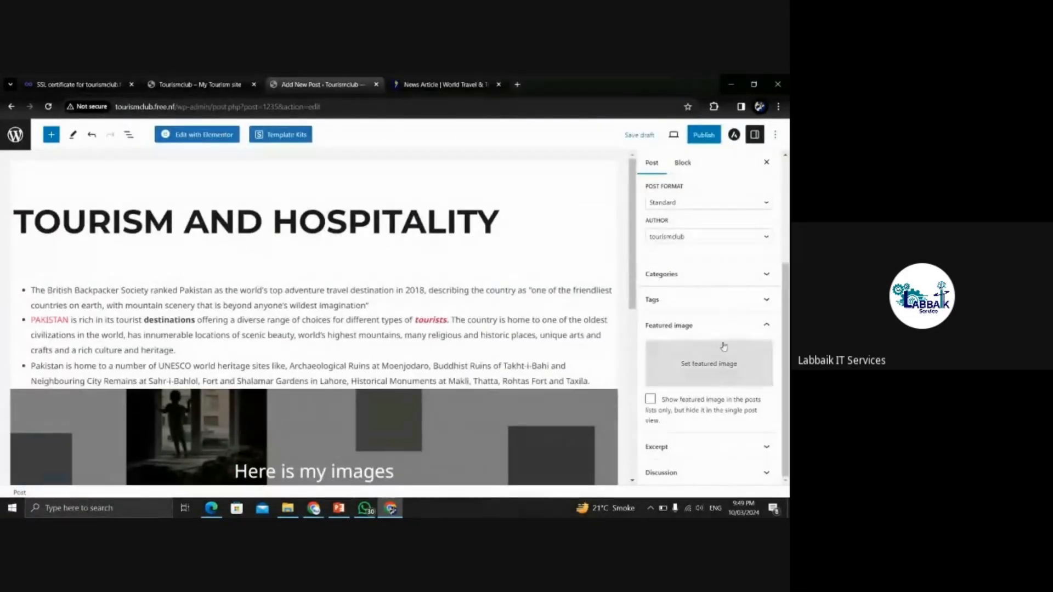
pyautogui.click(670, 372)
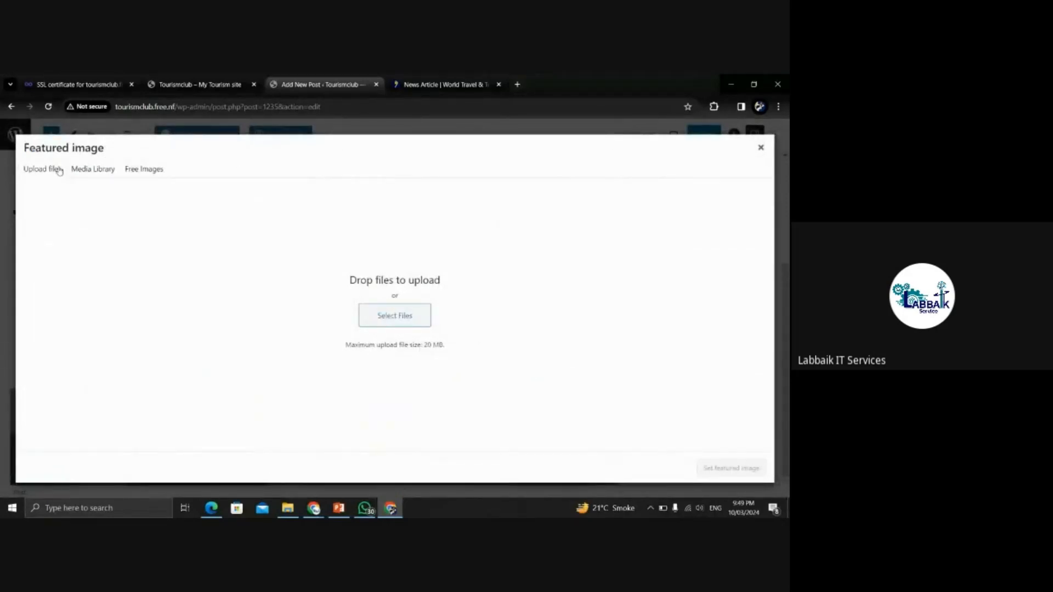
pyautogui.click(89, 170)
pyautogui.click(42, 170)
pyautogui.click(391, 315)
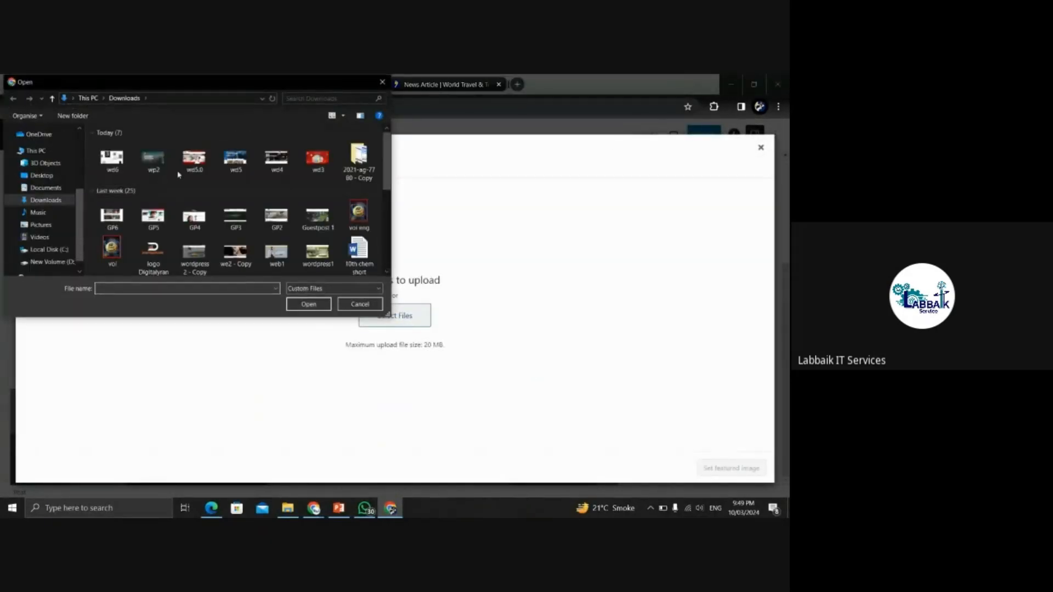
pyautogui.click(323, 163)
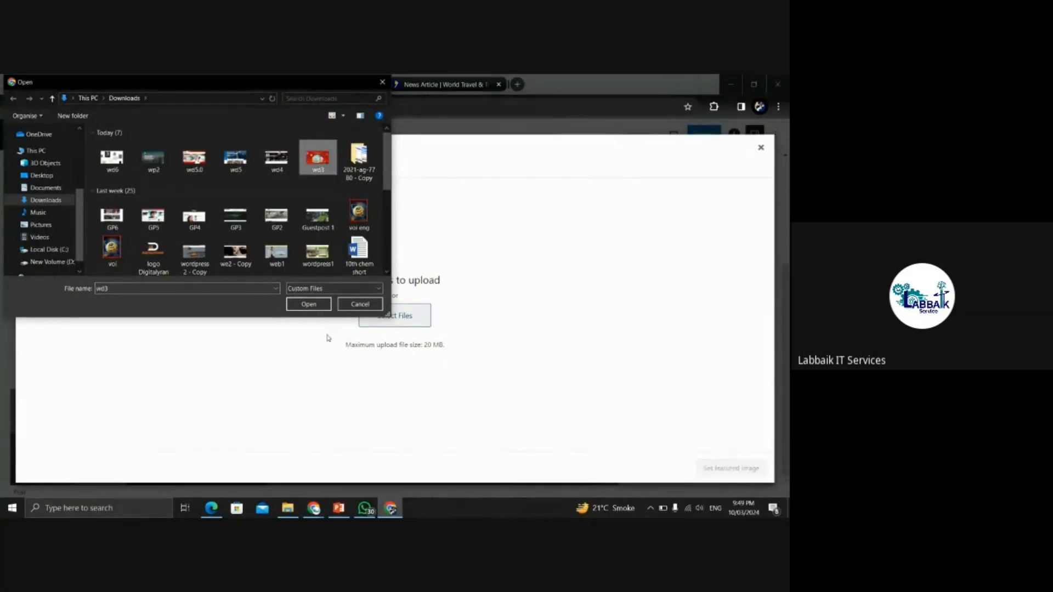
pyautogui.click(296, 309)
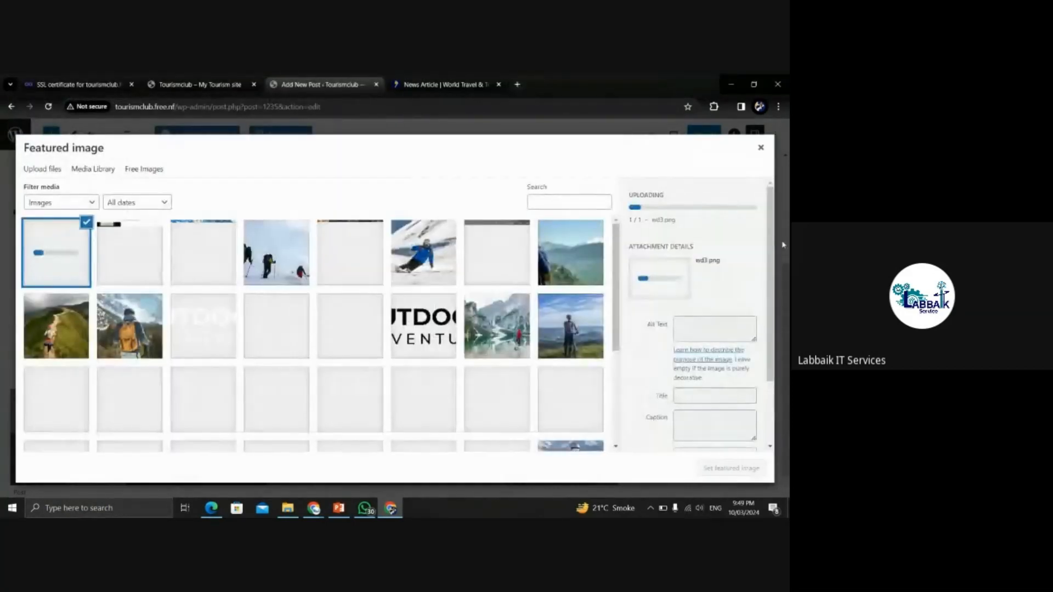
pyautogui.moveTo(773, 230); pyautogui.dragTo(775, 329)
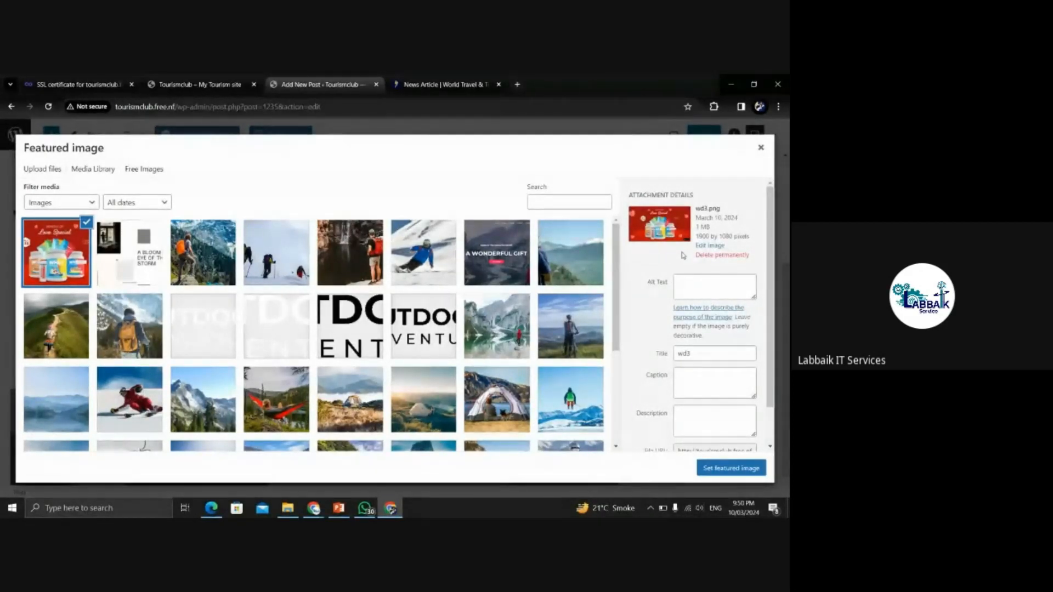
pyautogui.click(735, 468)
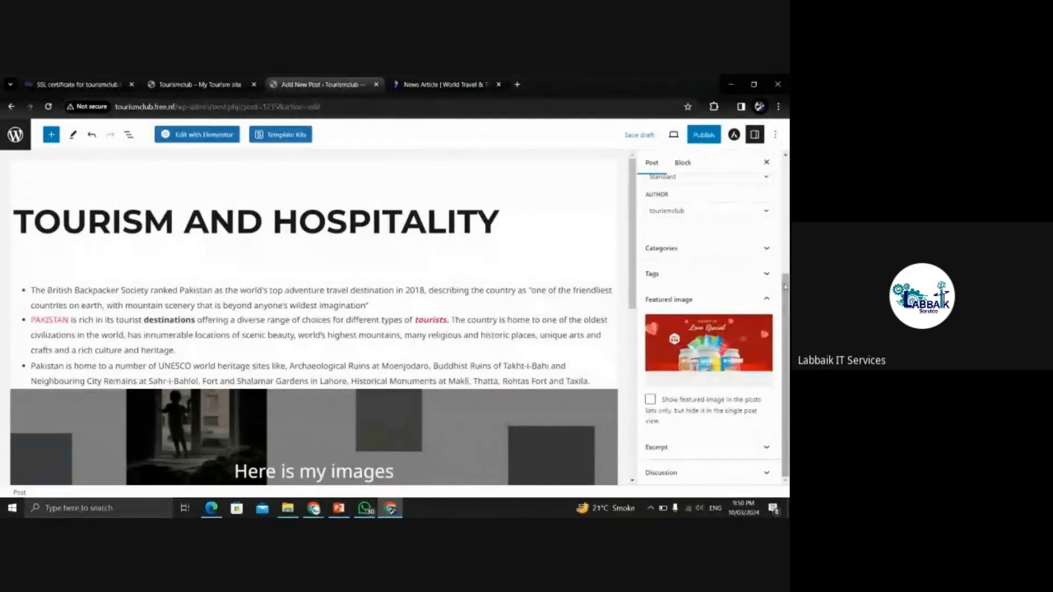
# - Collapse the featured image settings and review the post's tag and category settings
pyautogui.click(764, 299)
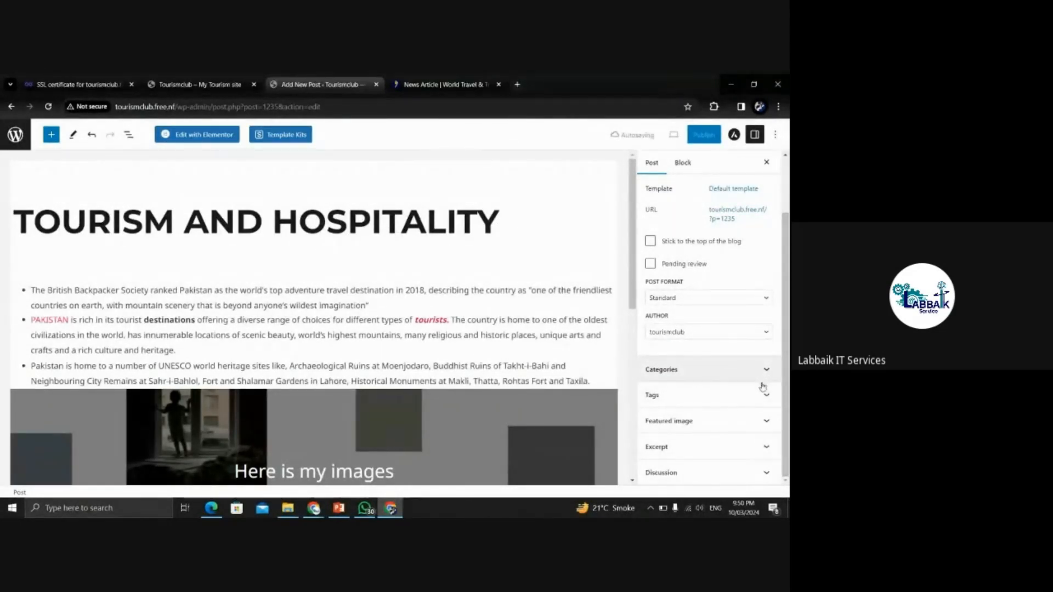
pyautogui.click(767, 397)
pyautogui.click(766, 396)
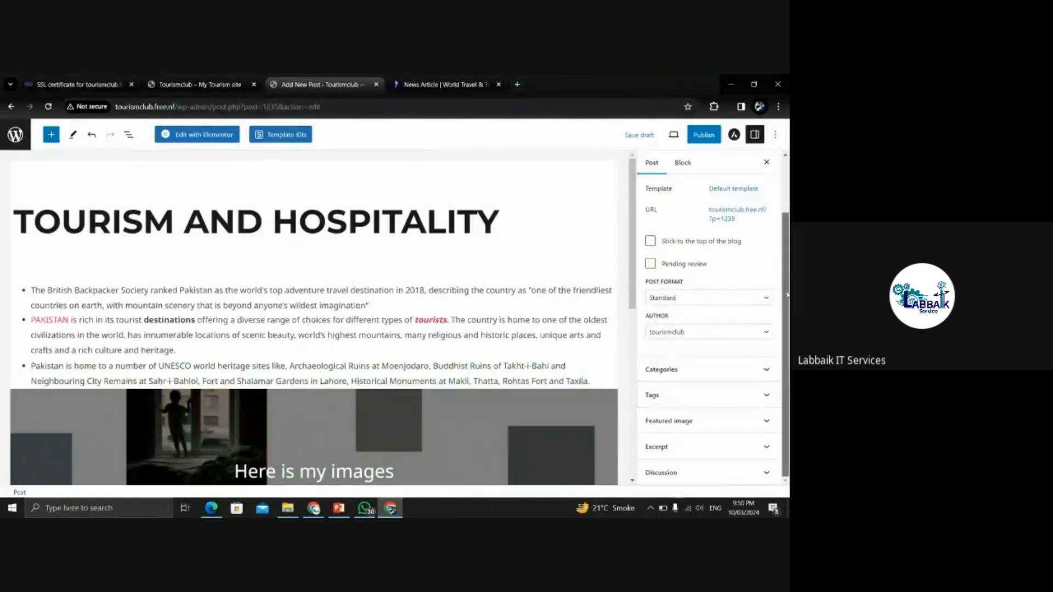
pyautogui.click(762, 377)
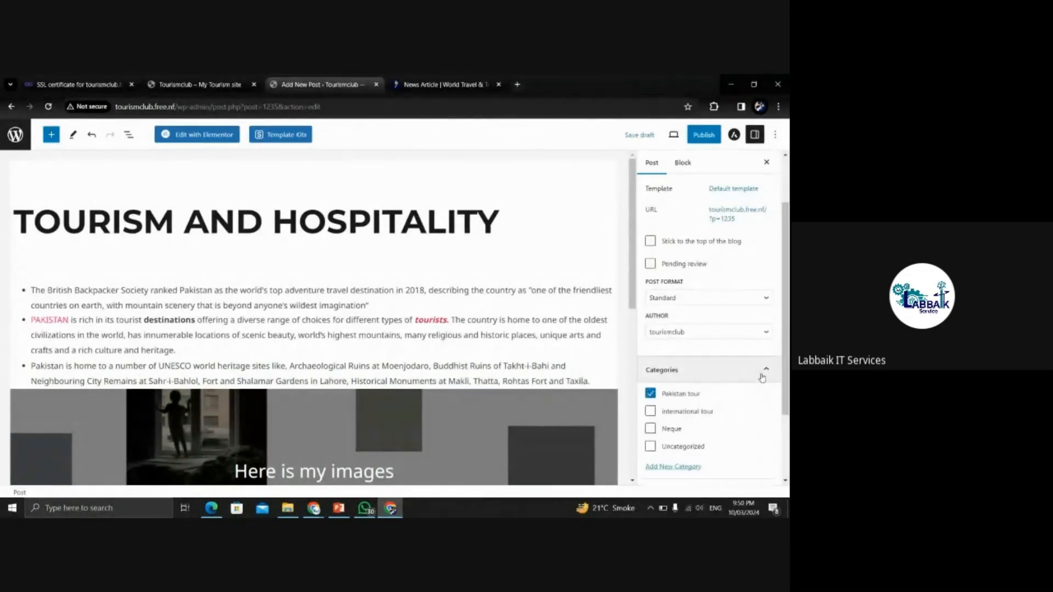
pyautogui.click(761, 377)
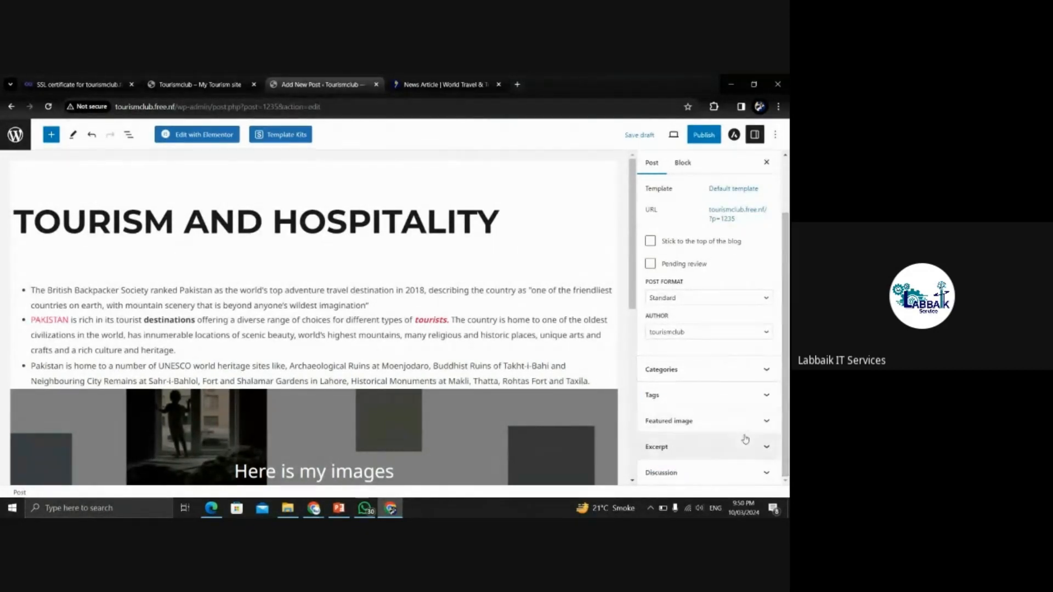
# - Show the post's featured image again and expand the excerpt settings
pyautogui.click(762, 421)
pyautogui.scroll(-2, 708, 329)
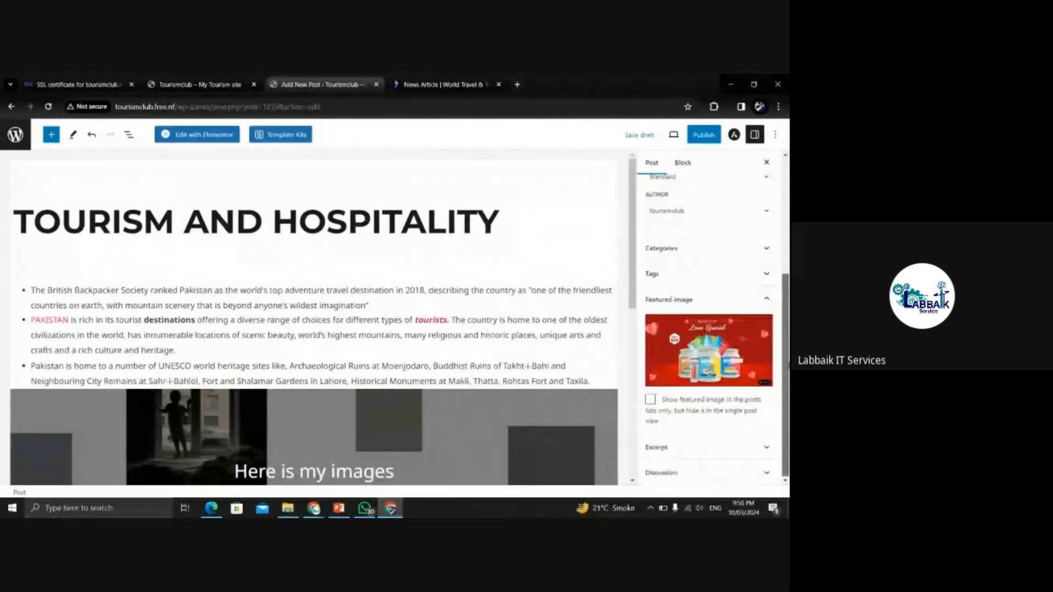
pyautogui.moveTo(737, 345)
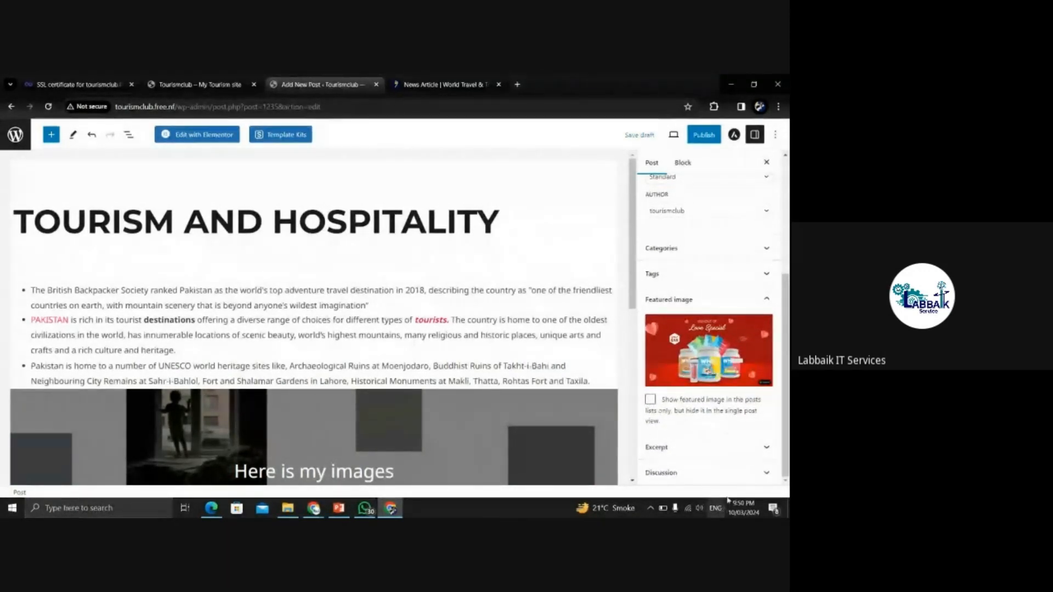
pyautogui.click(757, 447)
pyautogui.scroll(-2, 788, 330)
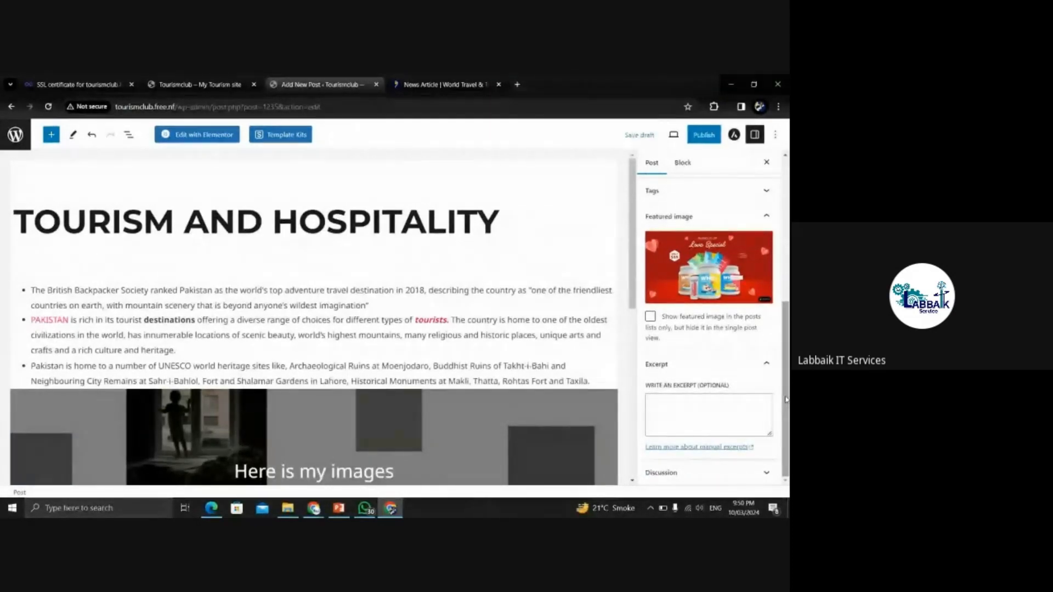
# - Switch to the WTTC article, return to the WTTC home page and look through its news and Research & Insights sections
pyautogui.click(468, 80)
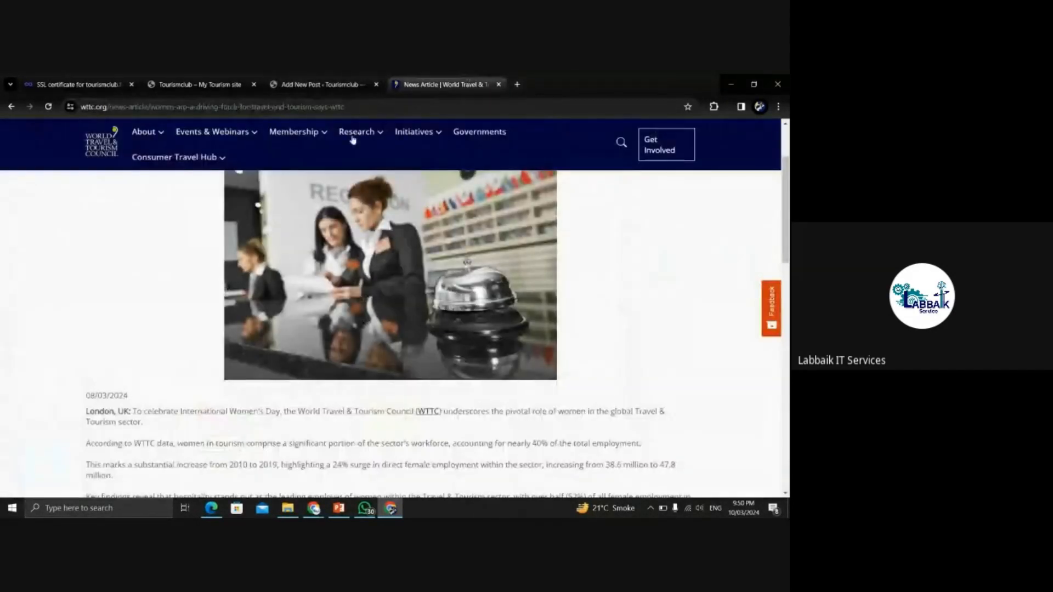
pyautogui.click(11, 106)
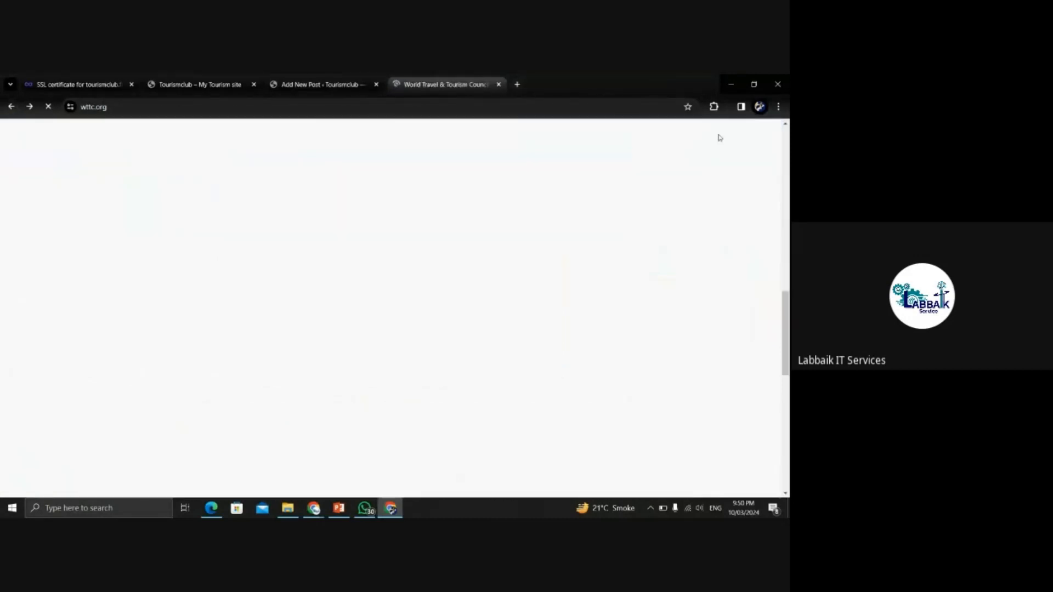
pyautogui.scroll(-5, 788, 383)
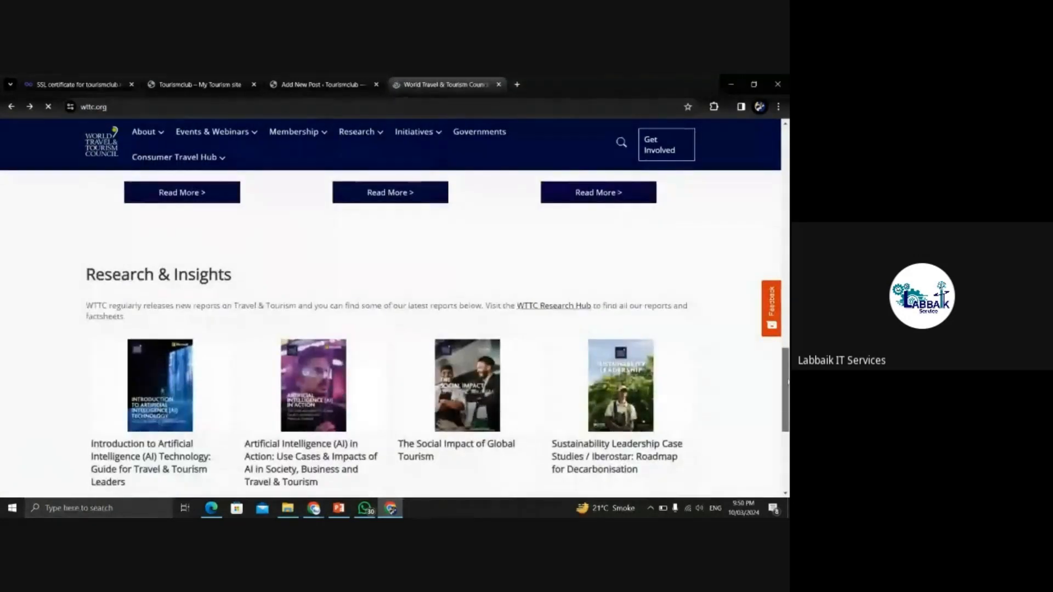
pyautogui.scroll(-5, 788, 382)
pyautogui.scroll(3, 618, 371)
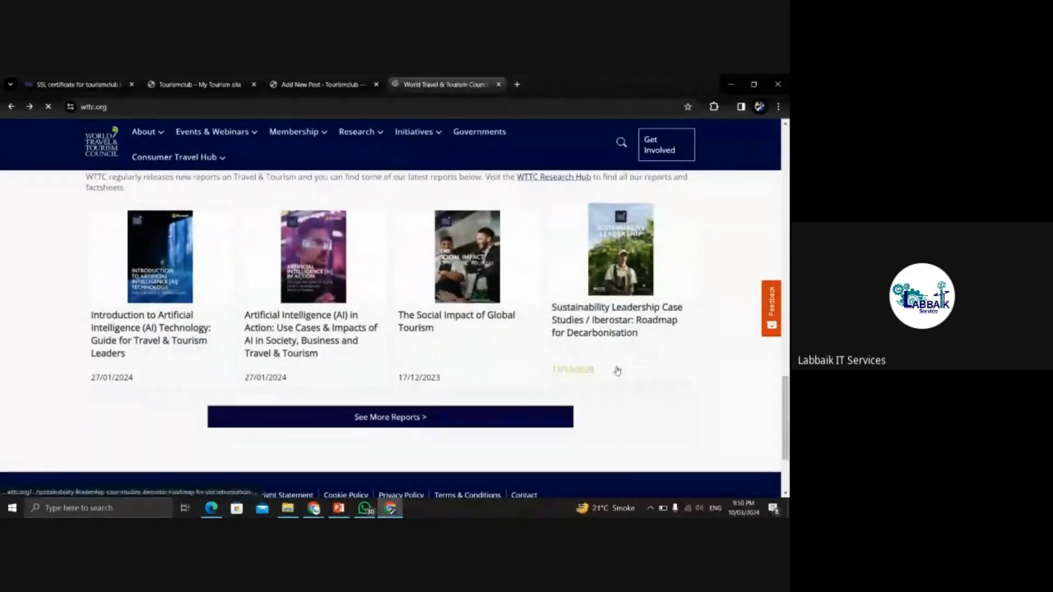
pyautogui.scroll(-3, 618, 371)
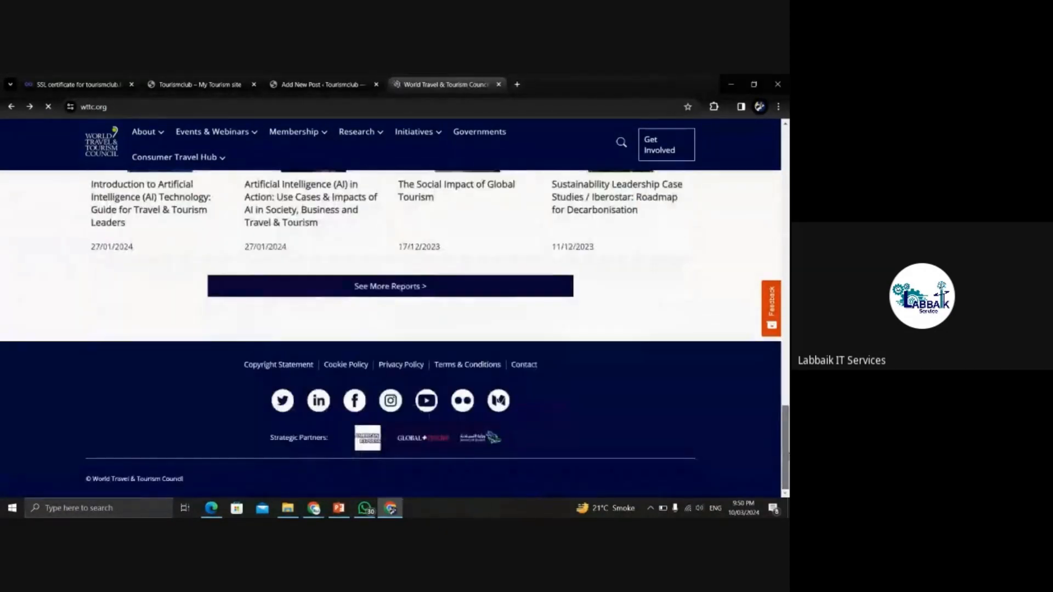
pyautogui.moveTo(788, 453); pyautogui.dragTo(788, 203)
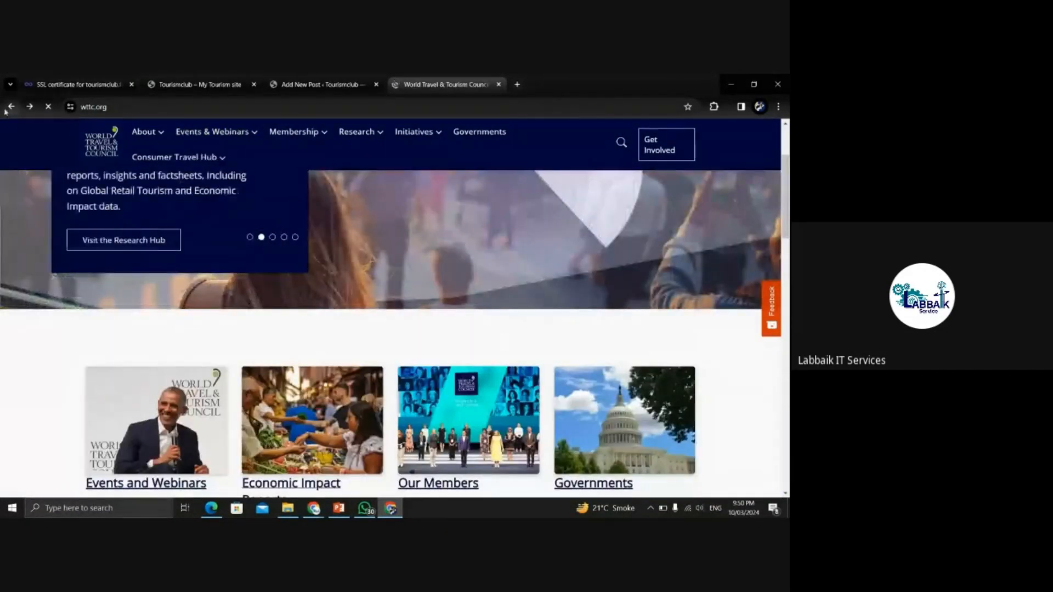
# - Go back to the Google results, search for "tech" and examine the short descriptions under the results as excerpt examples
pyautogui.click(10, 108)
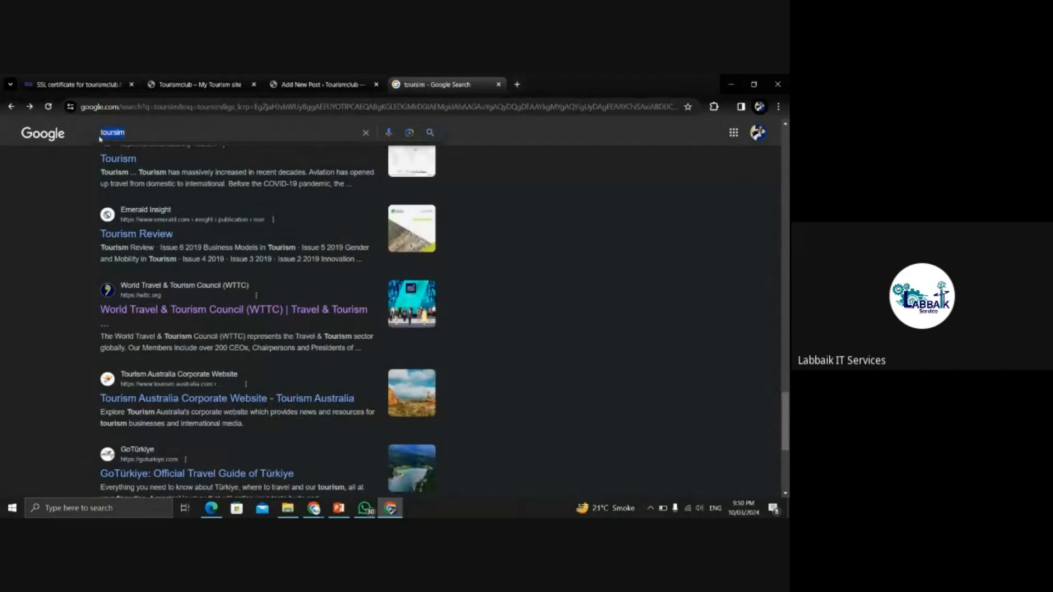
pyautogui.write('tech')
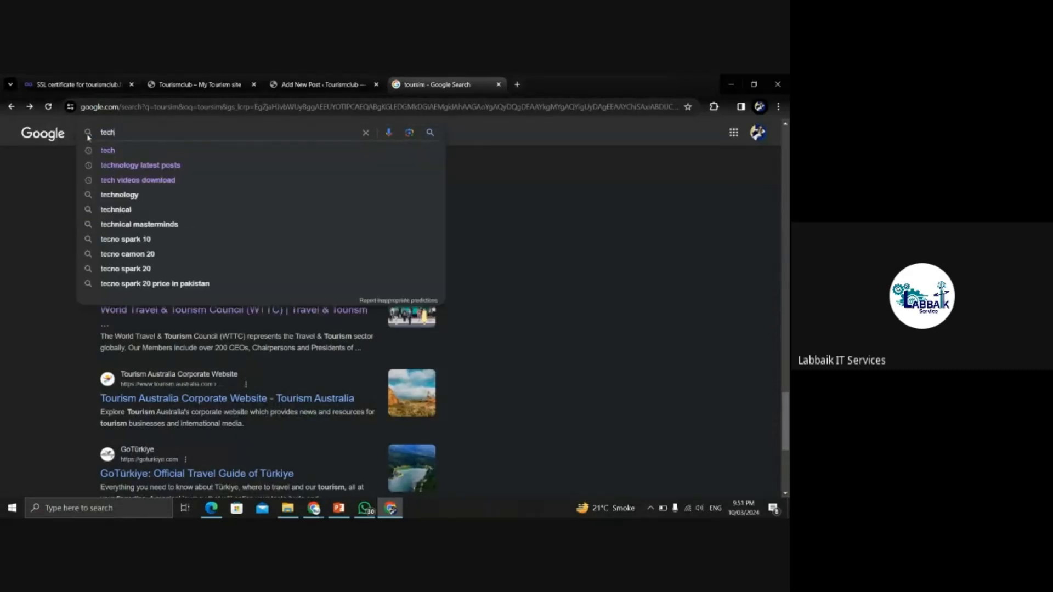
pyautogui.press('Return')
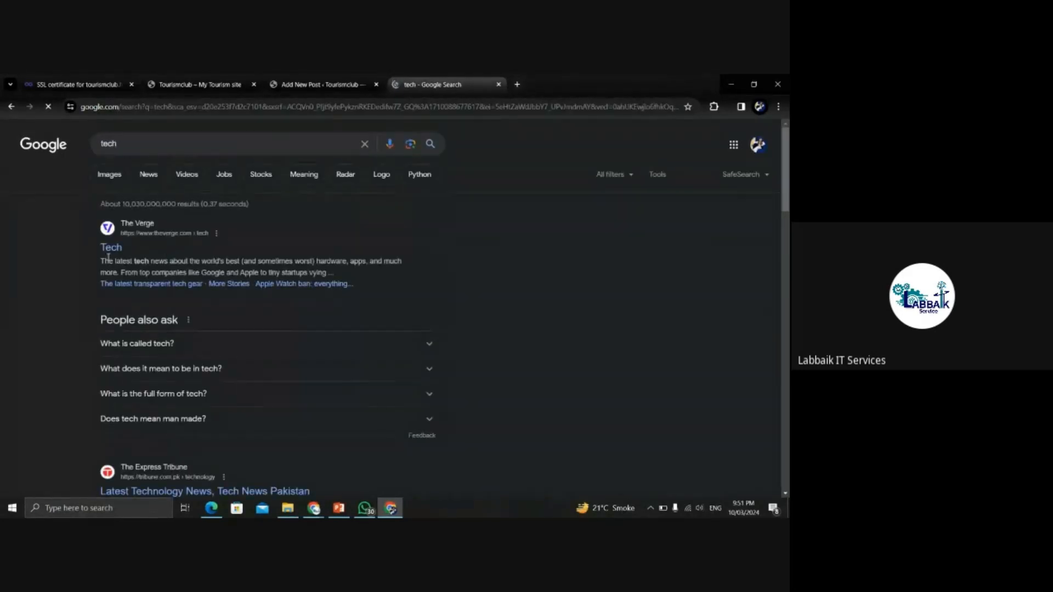
pyautogui.moveTo(116, 262); pyautogui.dragTo(334, 275)
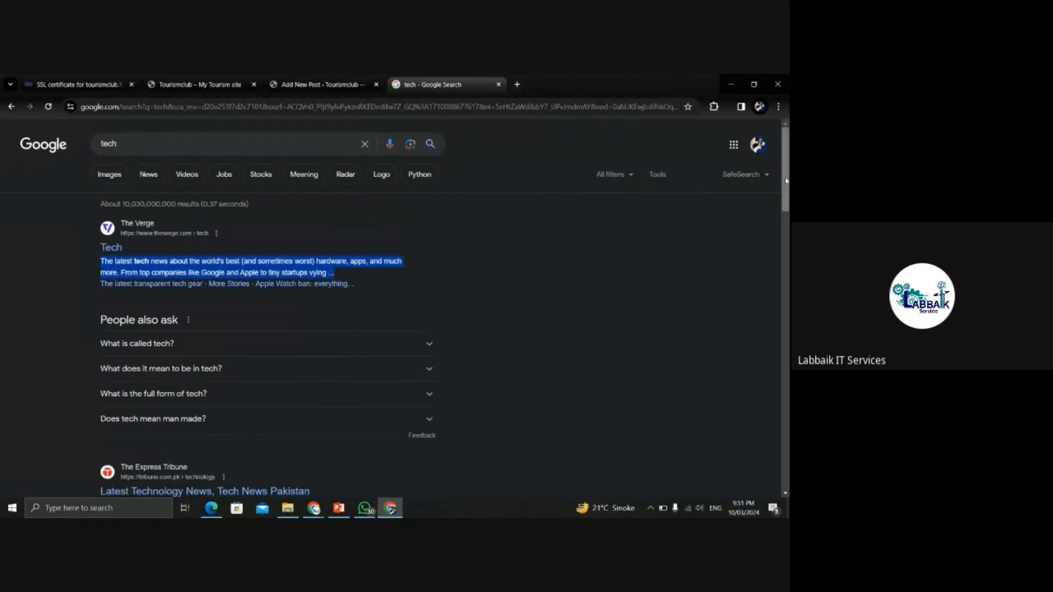
pyautogui.moveTo(786, 180); pyautogui.dragTo(786, 277)
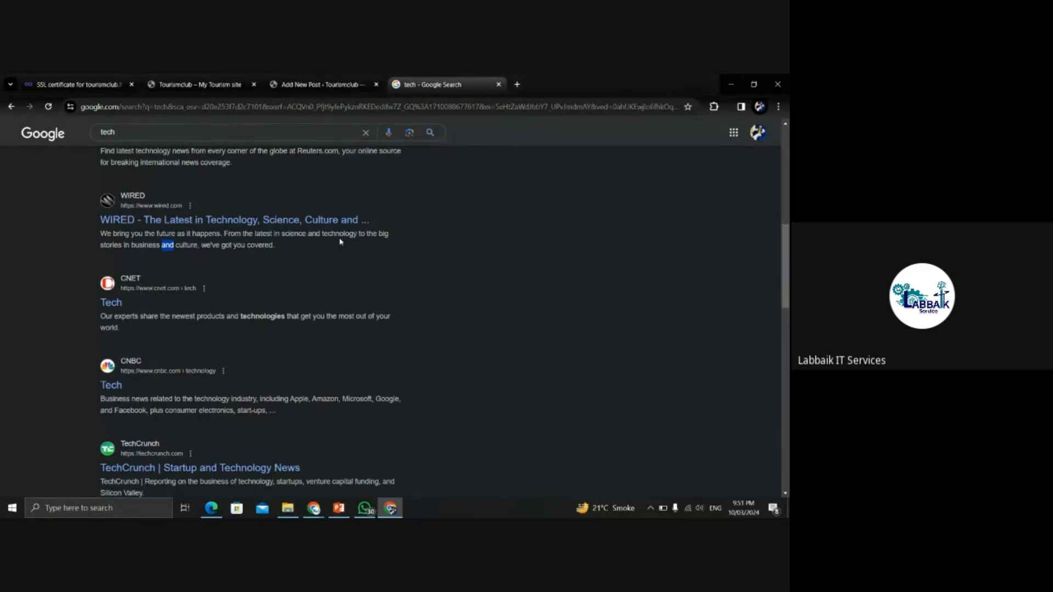
# - Switch back to the post and copy the first bullet, about the British Backpacker Society, into the post's excerpt
pyautogui.click(321, 85)
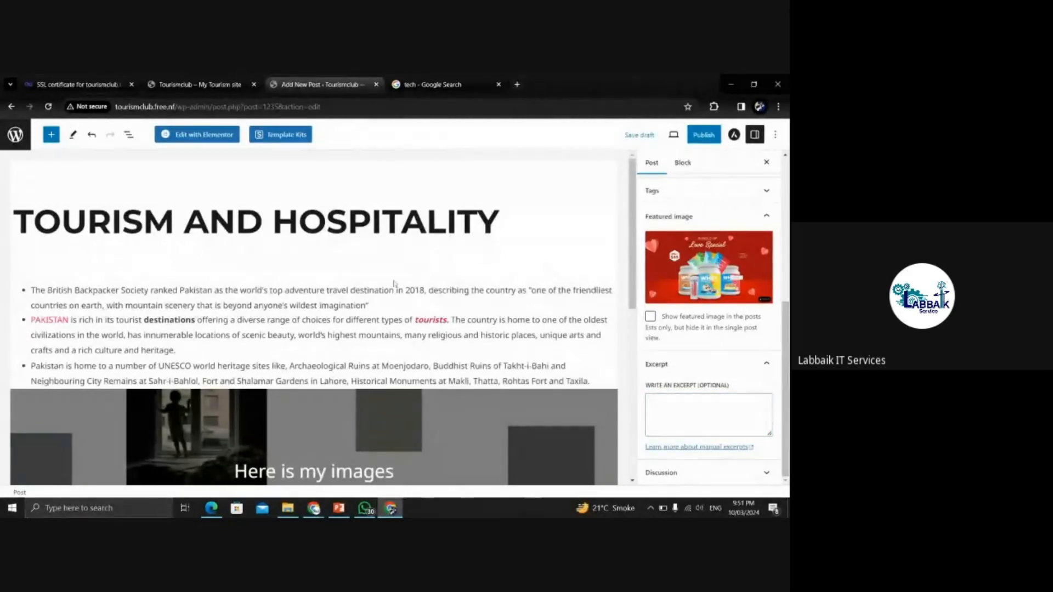
pyautogui.click(369, 308)
pyautogui.moveTo(369, 309); pyautogui.dragTo(34, 292)
pyautogui.hotkey('ctrl', 'c')
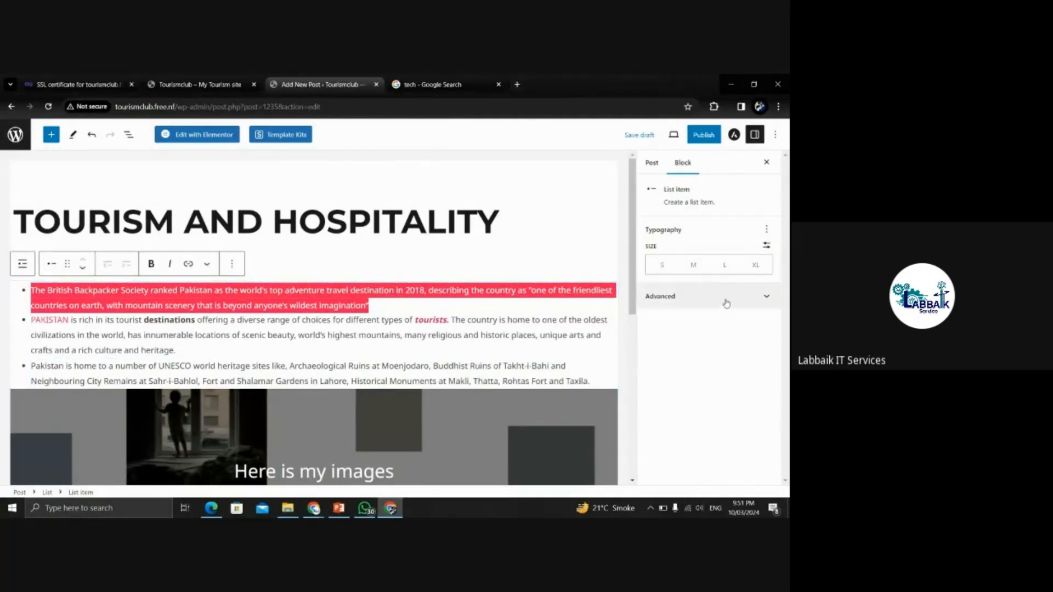
pyautogui.click(651, 162)
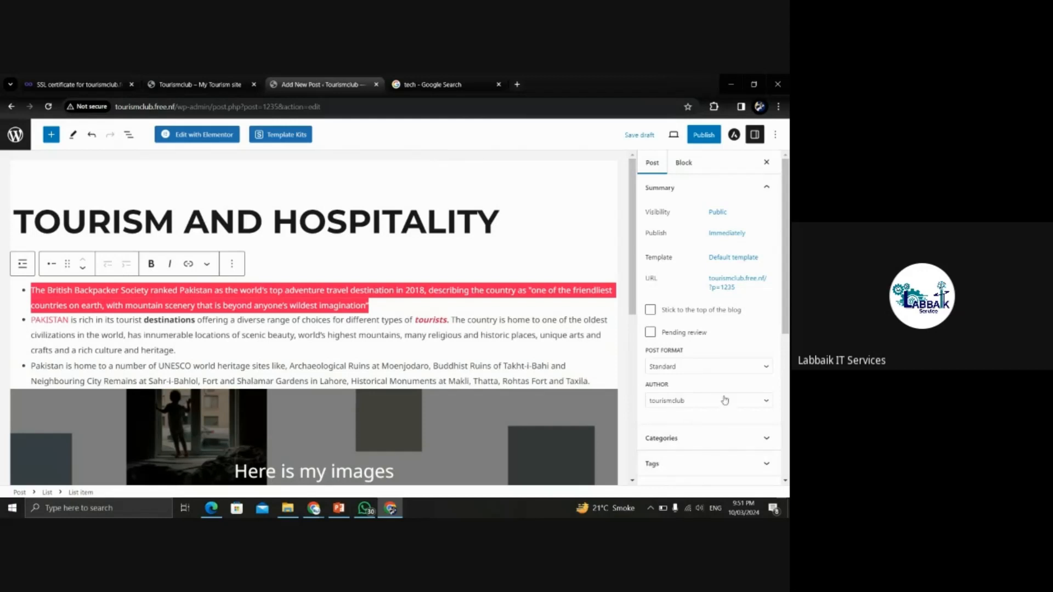
pyautogui.scroll(-5, 753, 426)
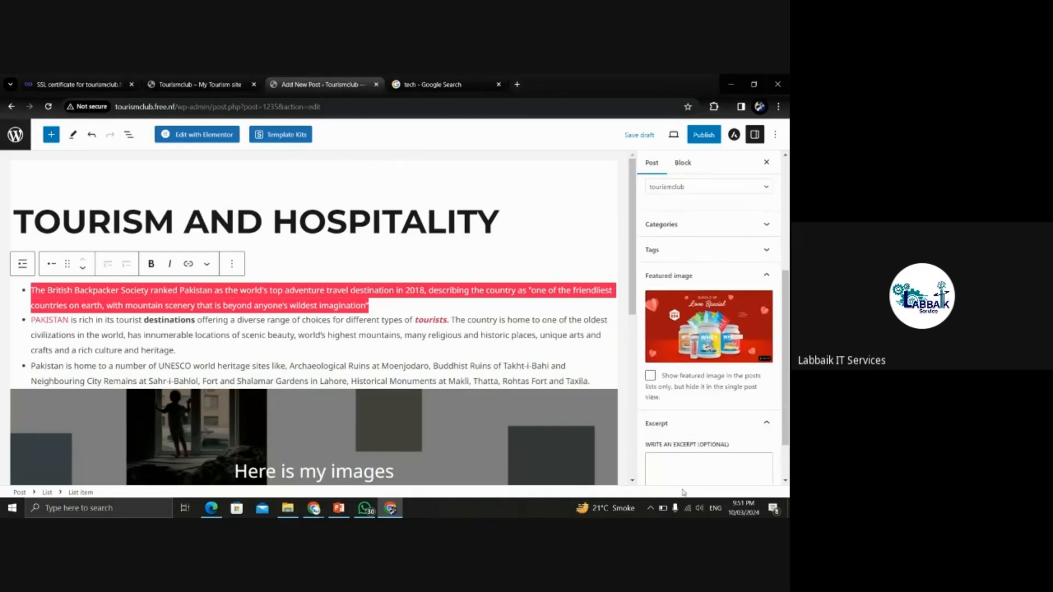
pyautogui.scroll(-1, 679, 469)
pyautogui.click(661, 405)
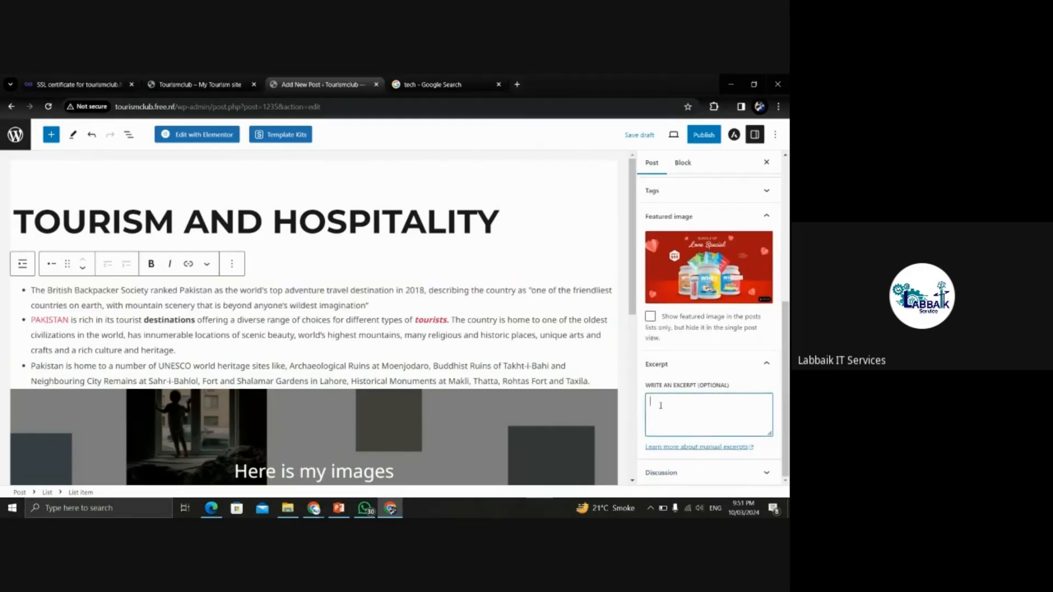
pyautogui.hotkey('ctrl', 'v')
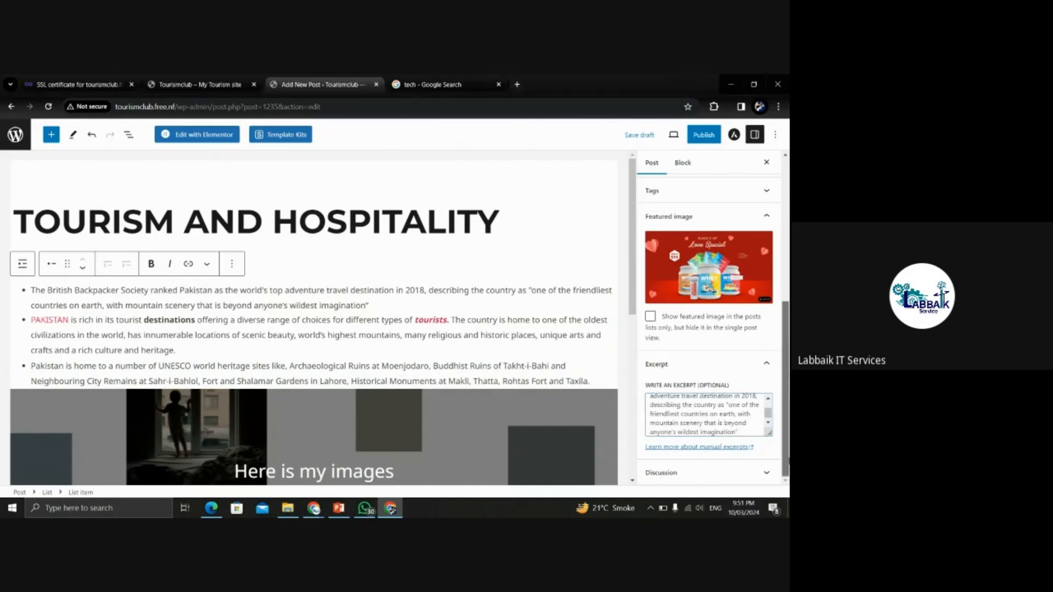
# - Expand the post's discussion settings and toggle the Allow comments option
pyautogui.click(735, 473)
pyautogui.scroll(-1, 713, 384)
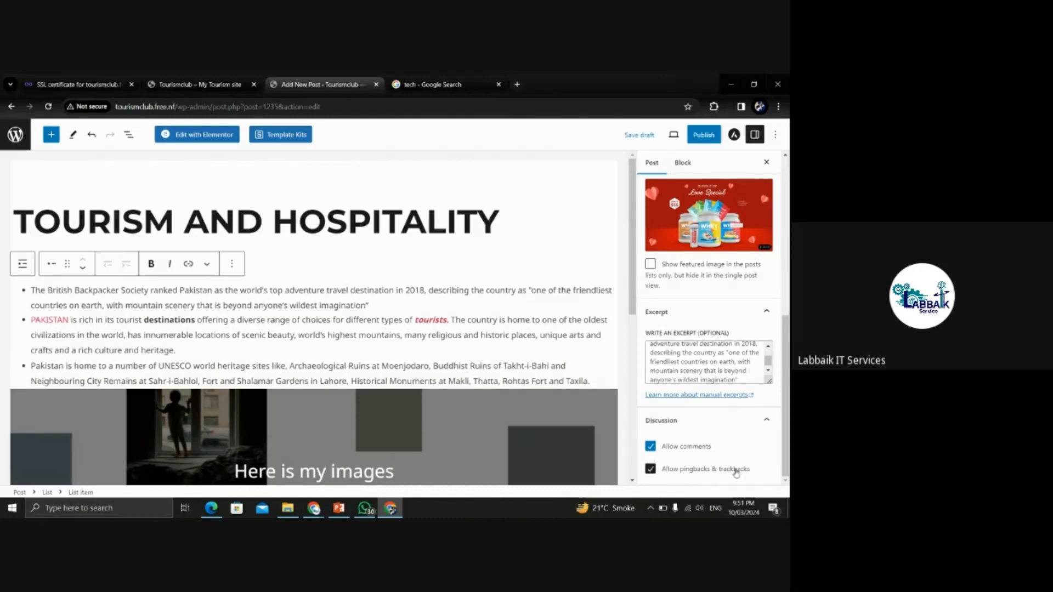
pyautogui.click(651, 447)
pyautogui.moveTo(788, 412); pyautogui.dragTo(788, 241)
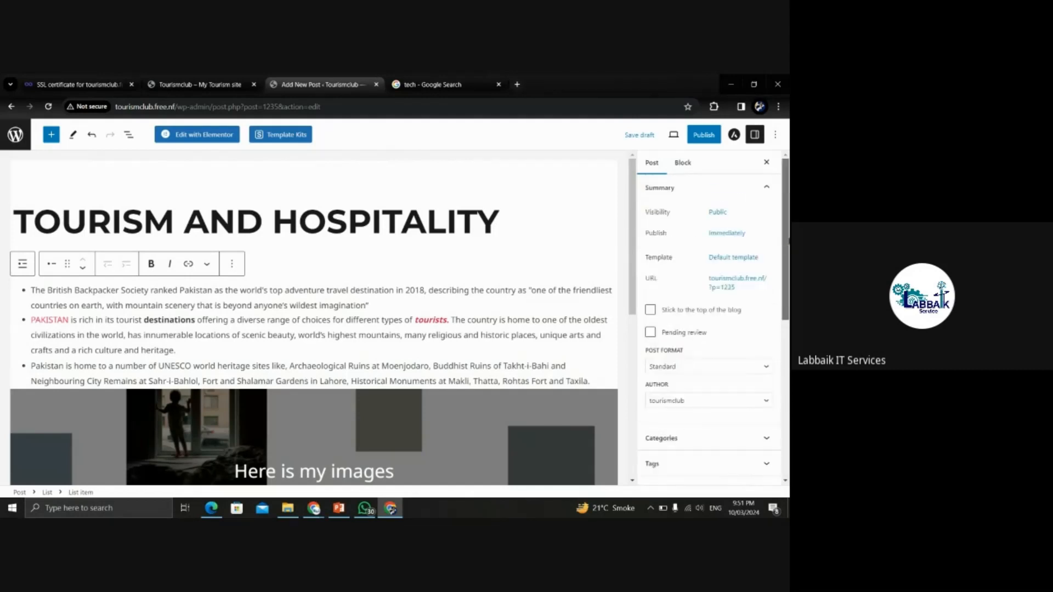
# - Publish the "TOURISM AND HOSPITALITY" post and open its live page
pyautogui.click(704, 135)
pyautogui.click(694, 136)
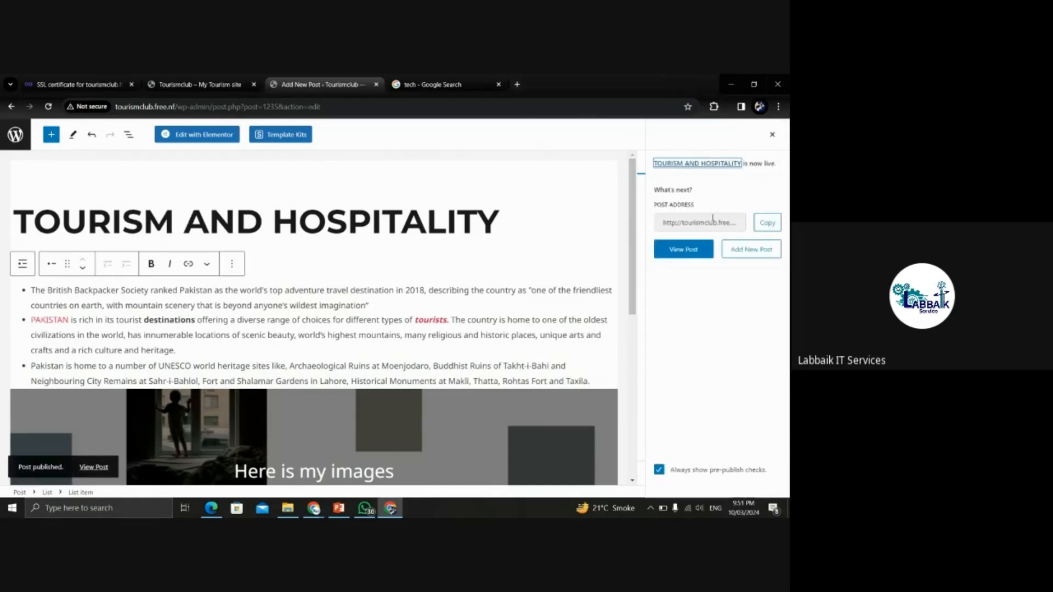
pyautogui.click(694, 249)
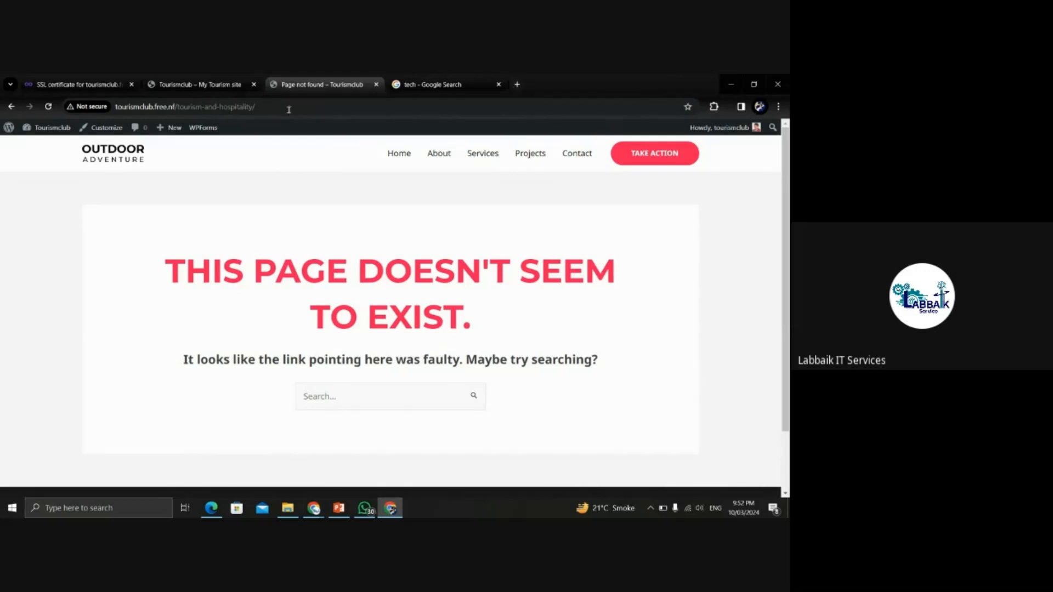
# - Go back to the Posts list and open the live page of "TOURISM AND HOSPITALITY" in a new tab
pyautogui.click(11, 107)
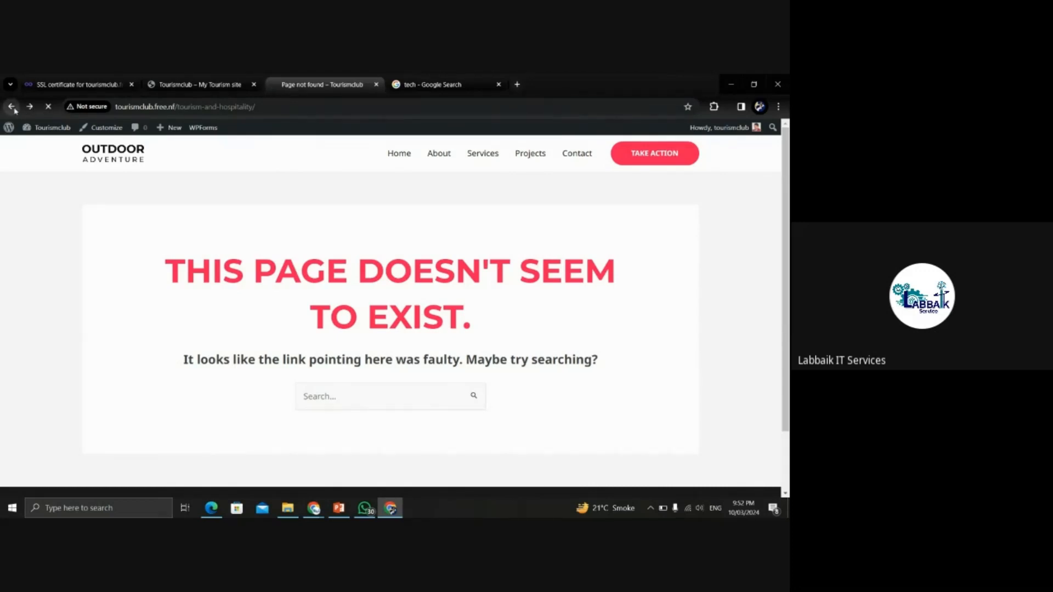
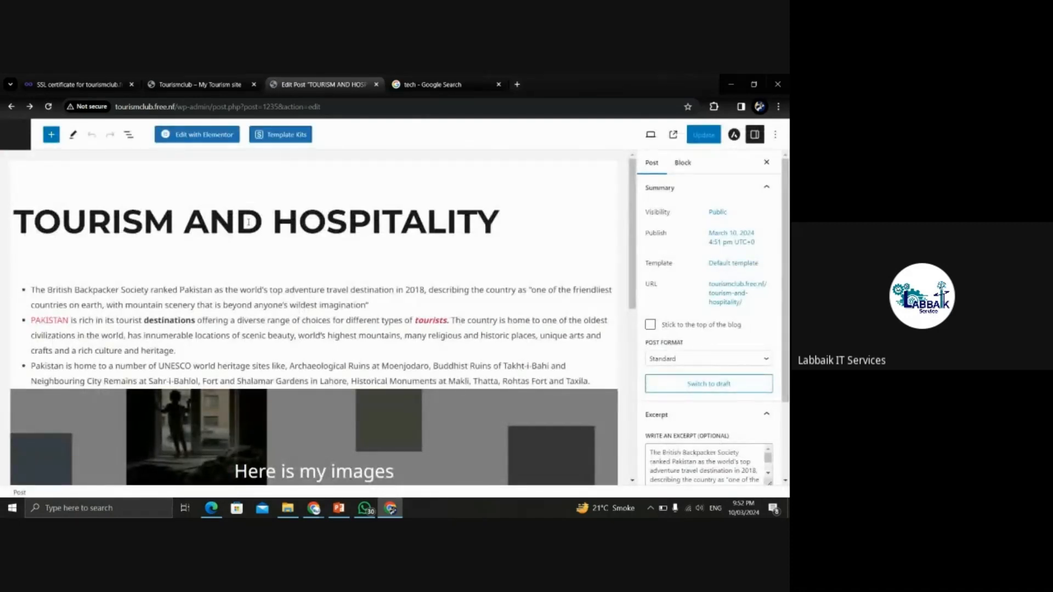
pyautogui.click(12, 107)
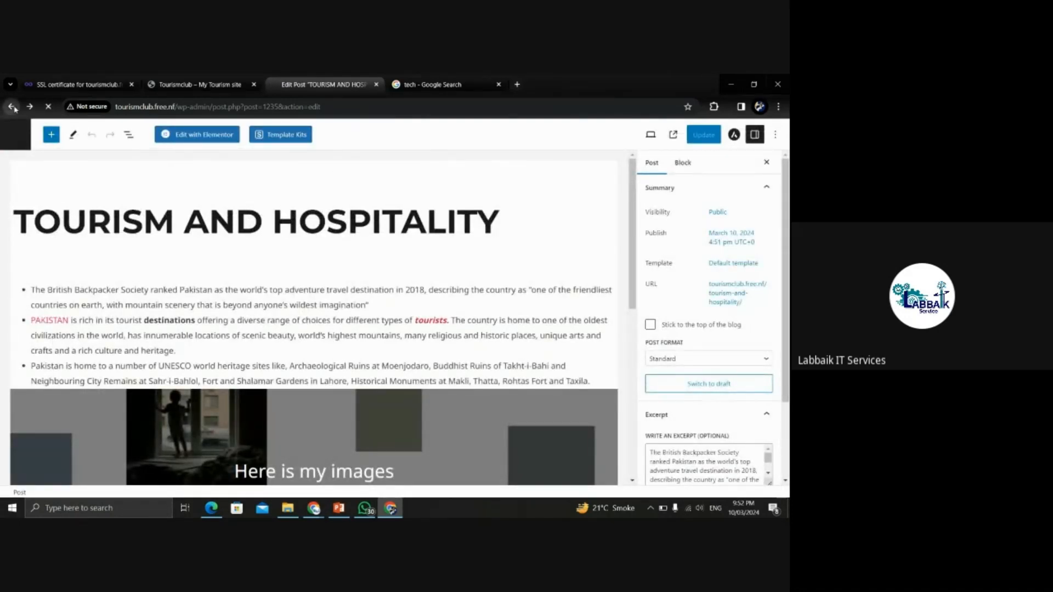
pyautogui.click(337, 106)
pyautogui.click(198, 84)
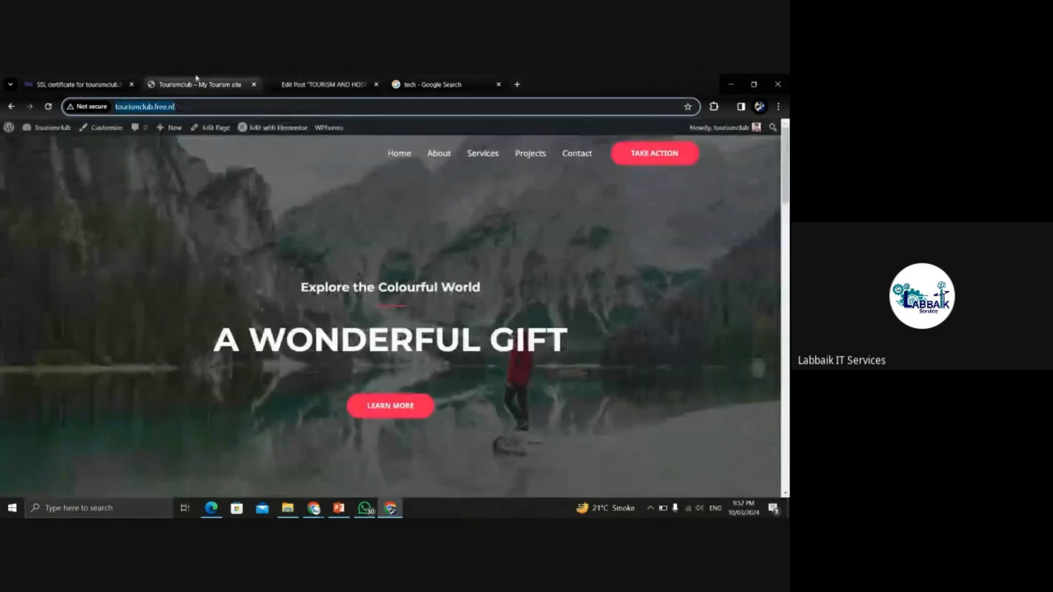
pyautogui.click(314, 78)
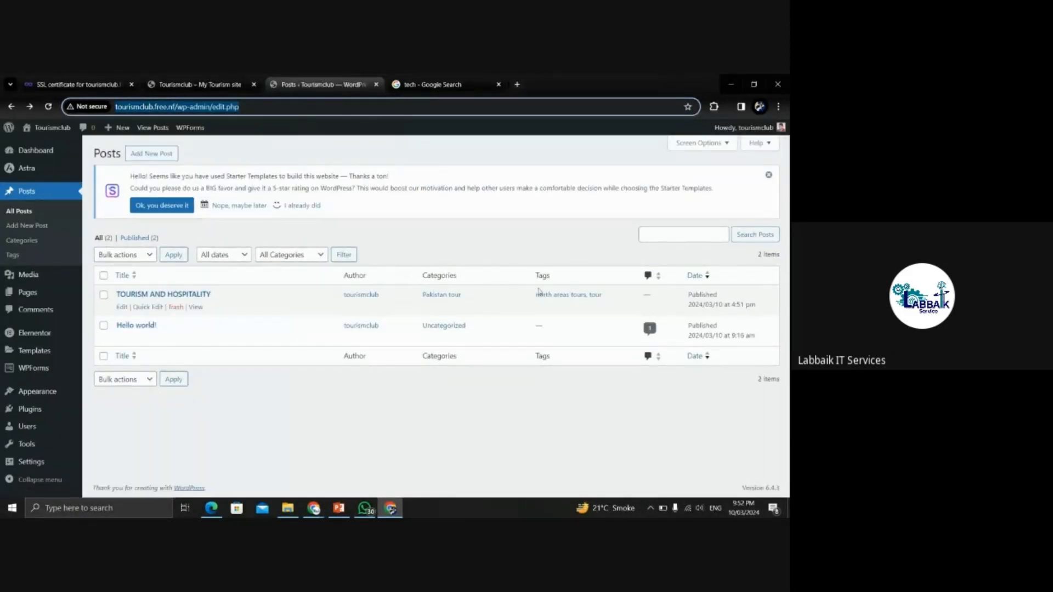
pyautogui.rightClick(195, 307)
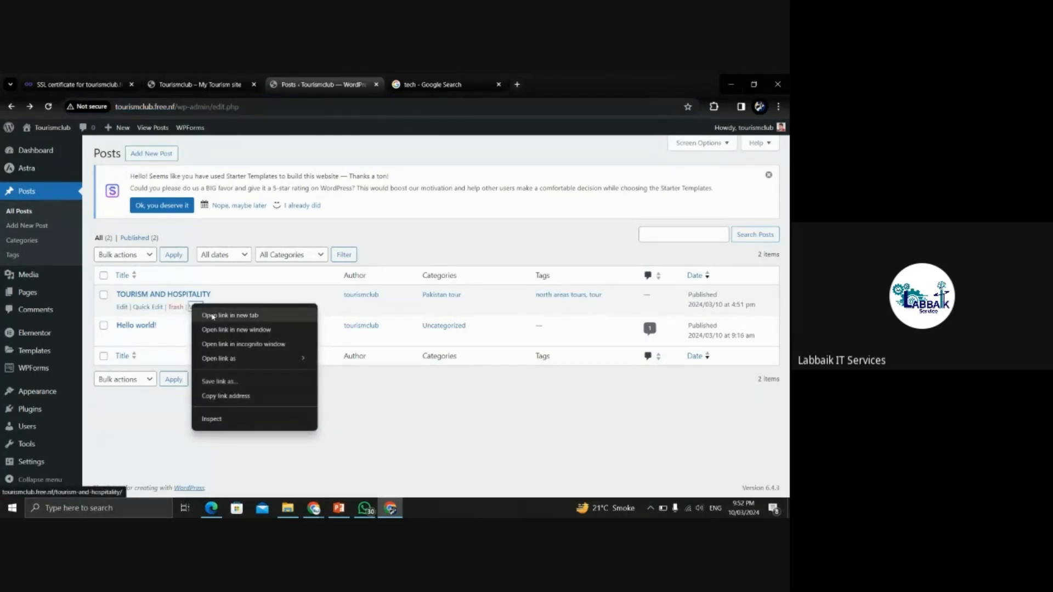
pyautogui.click(213, 316)
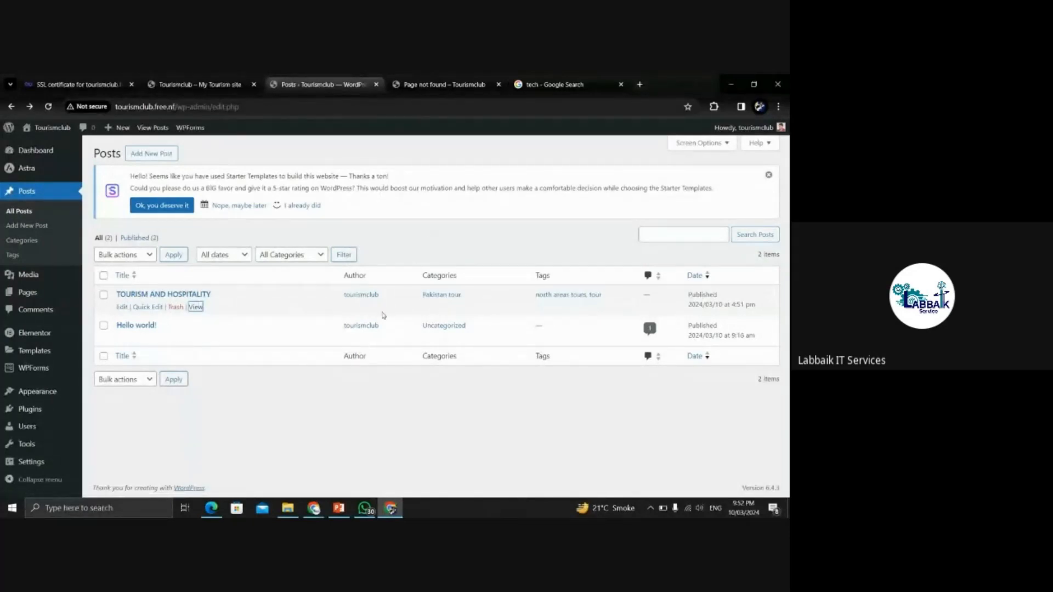
# - Review the author, category, tags and publication date of "TOURISM AND HOSPITALITY" in the Posts list
pyautogui.moveTo(323, 297); pyautogui.dragTo(413, 297)
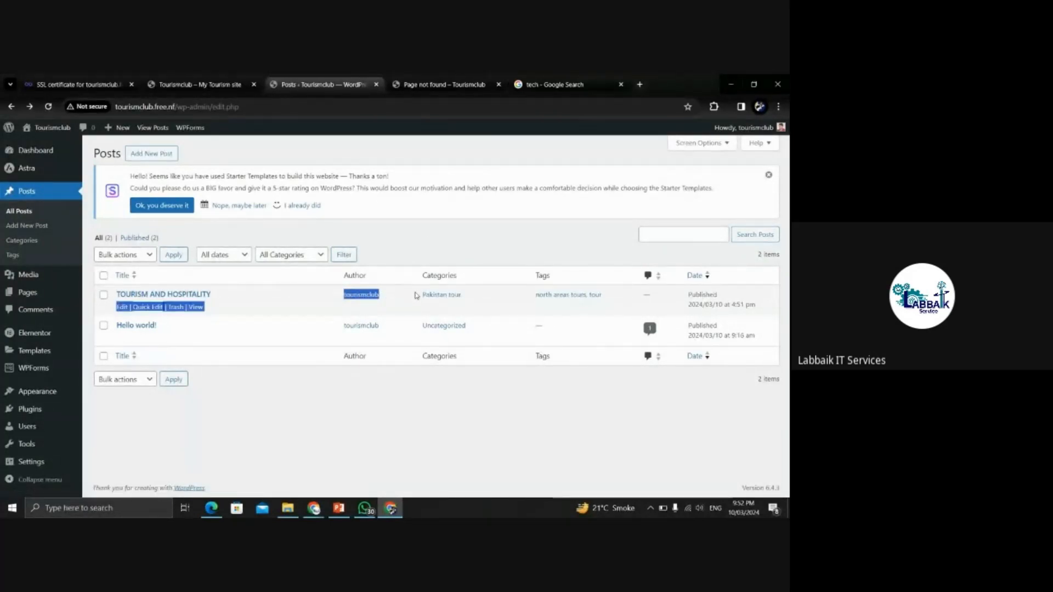
pyautogui.moveTo(535, 294); pyautogui.dragTo(602, 295)
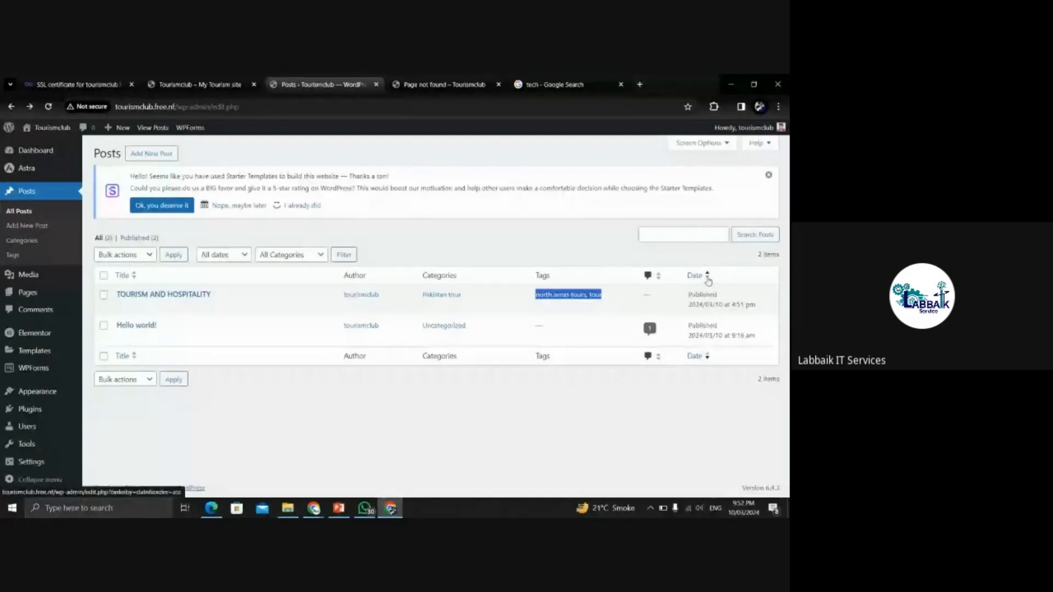
pyautogui.moveTo(687, 291); pyautogui.dragTo(754, 364)
pyautogui.click(552, 399)
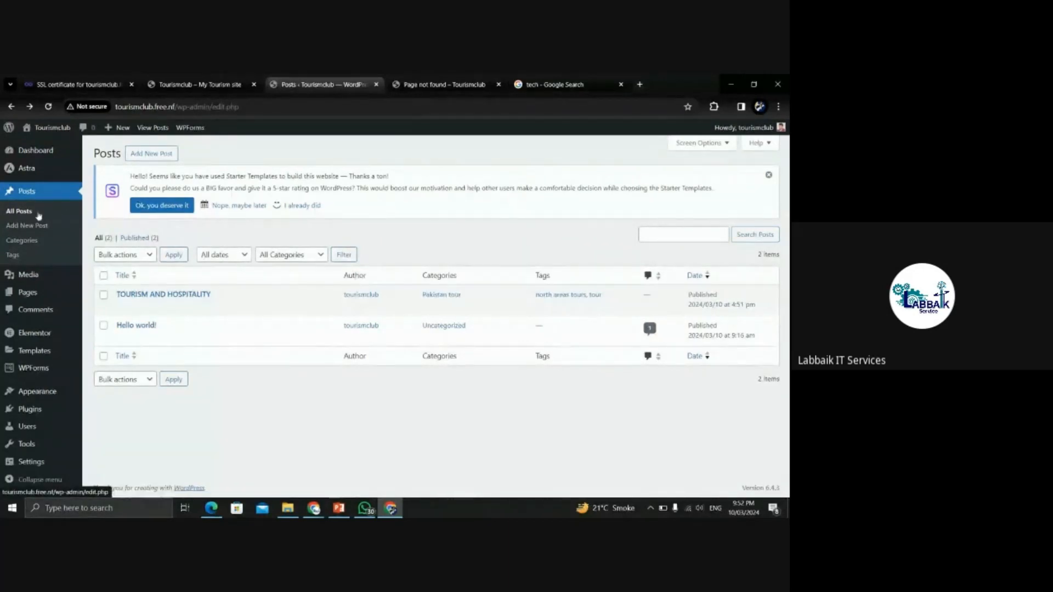
# - Open the post categories page and review the new-category form and the list of existing categories
pyautogui.click(26, 240)
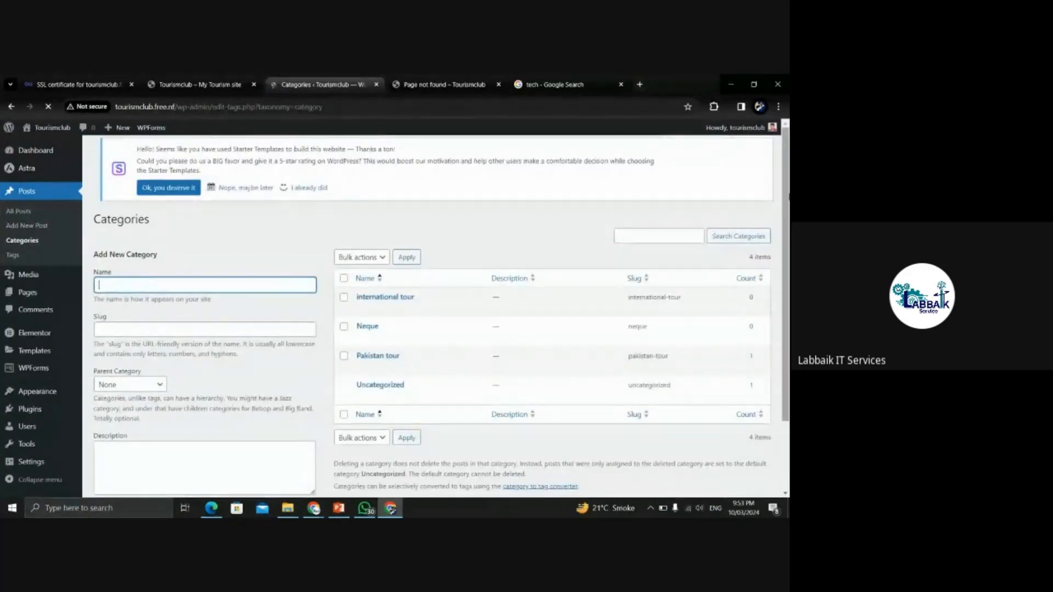
pyautogui.scroll(-1, 278, 300)
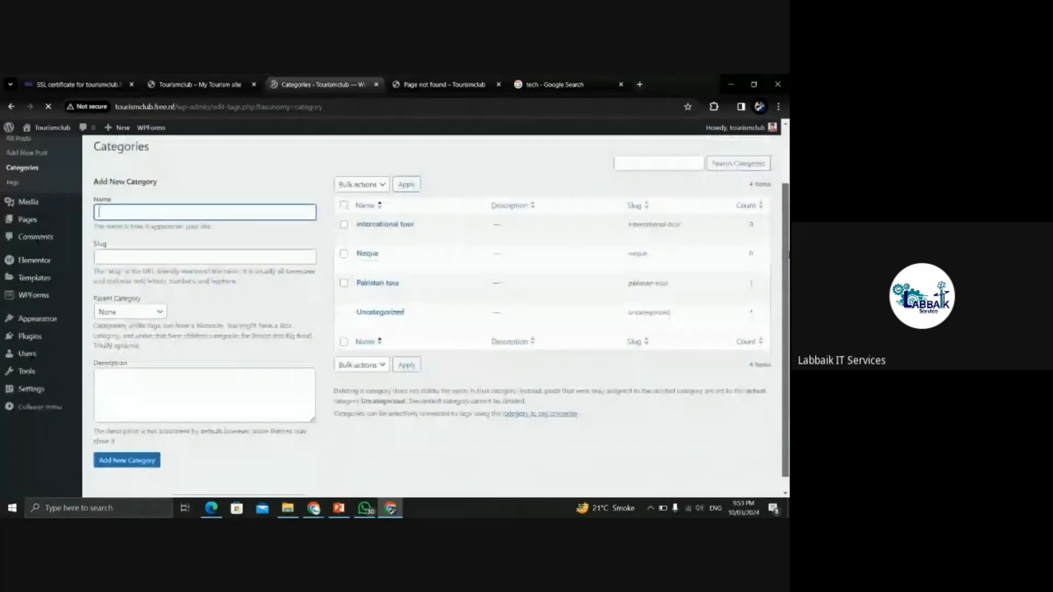
pyautogui.moveTo(788, 254); pyautogui.dragTo(782, 281)
pyautogui.moveTo(356, 209); pyautogui.dragTo(433, 209)
pyautogui.click(481, 141)
# - Dismiss the Starter Templates rating notice above the categories
pyautogui.scroll(2, 481, 140)
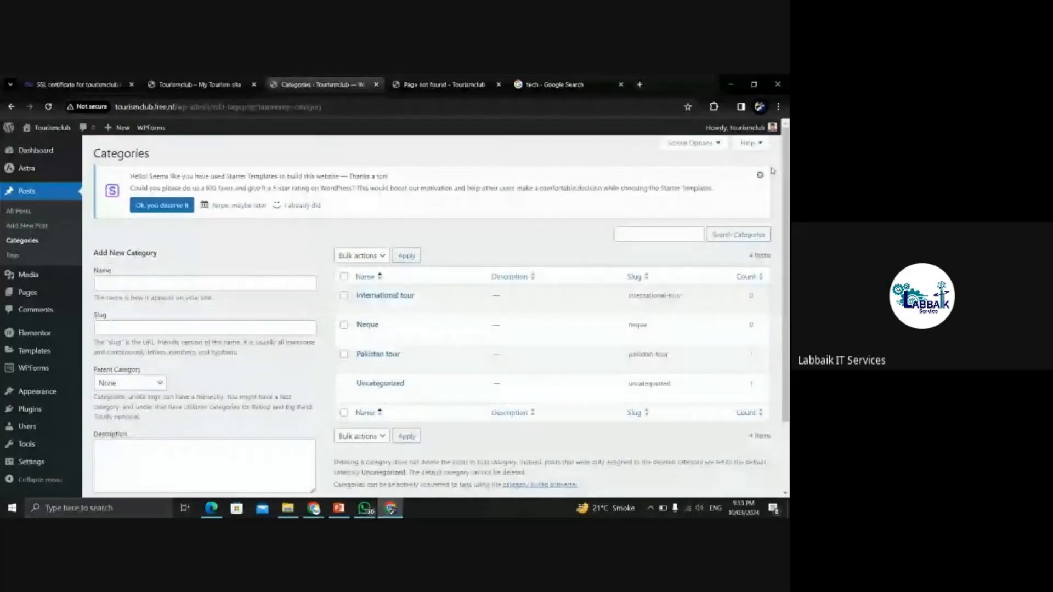
pyautogui.click(760, 175)
pyautogui.scroll(-1, 303, 204)
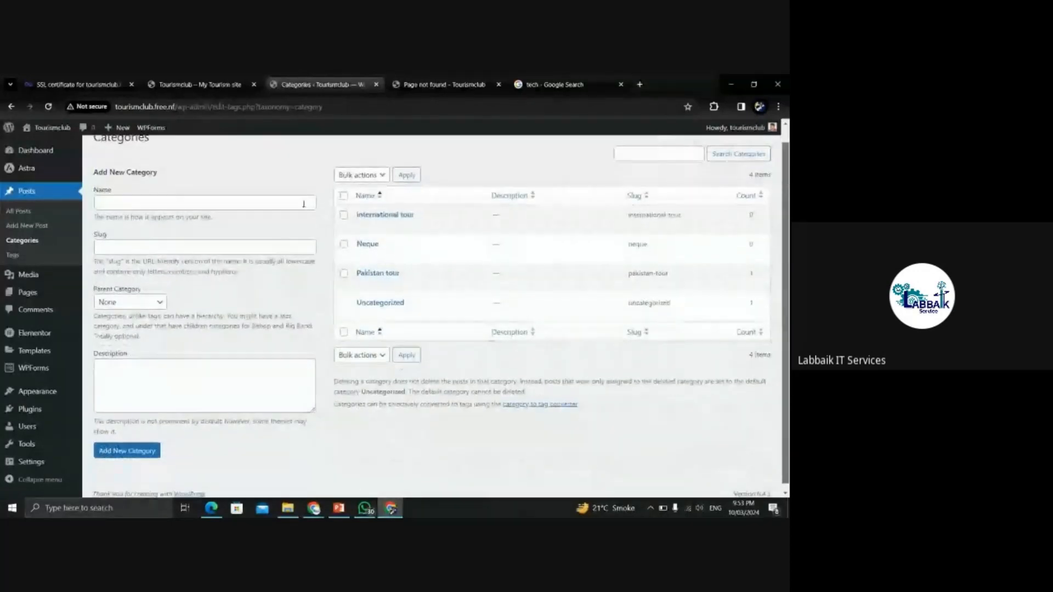
# - Add a post category named "students tours" with no parent category, slug or description
pyautogui.click(189, 198)
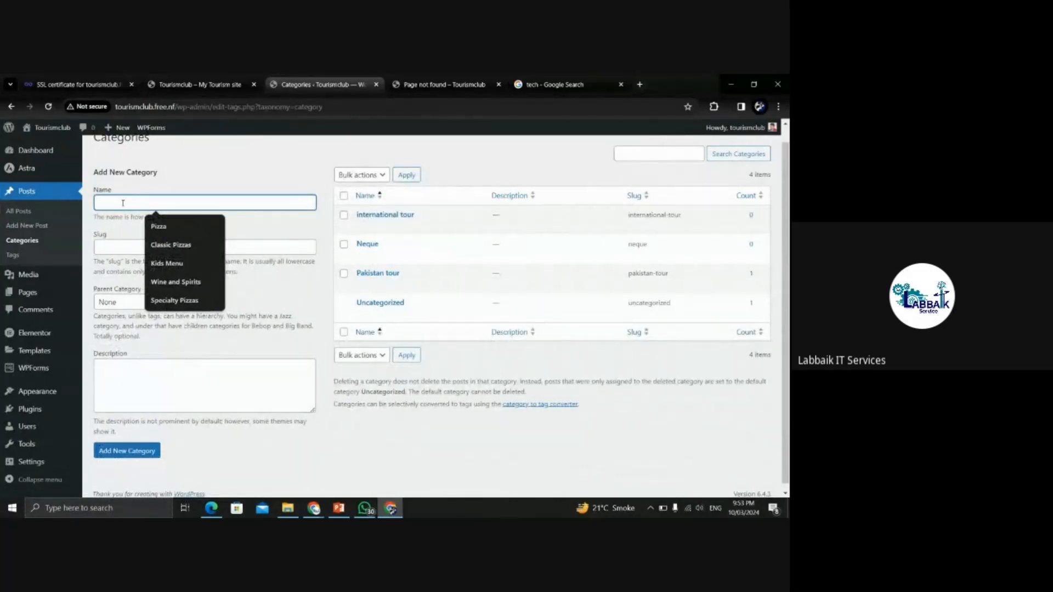
pyautogui.write('student')
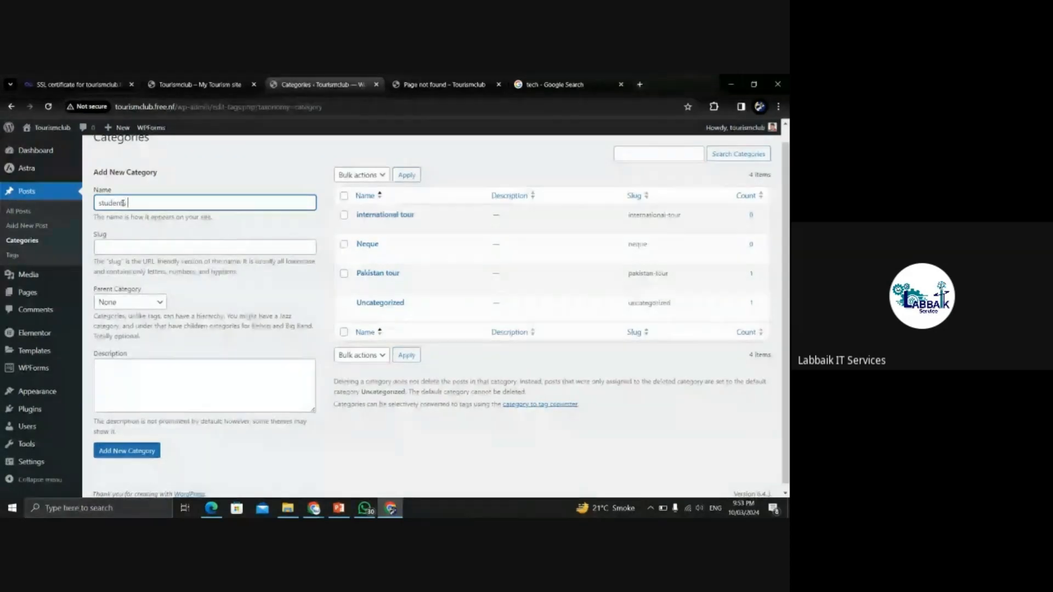
pyautogui.write('s tours')
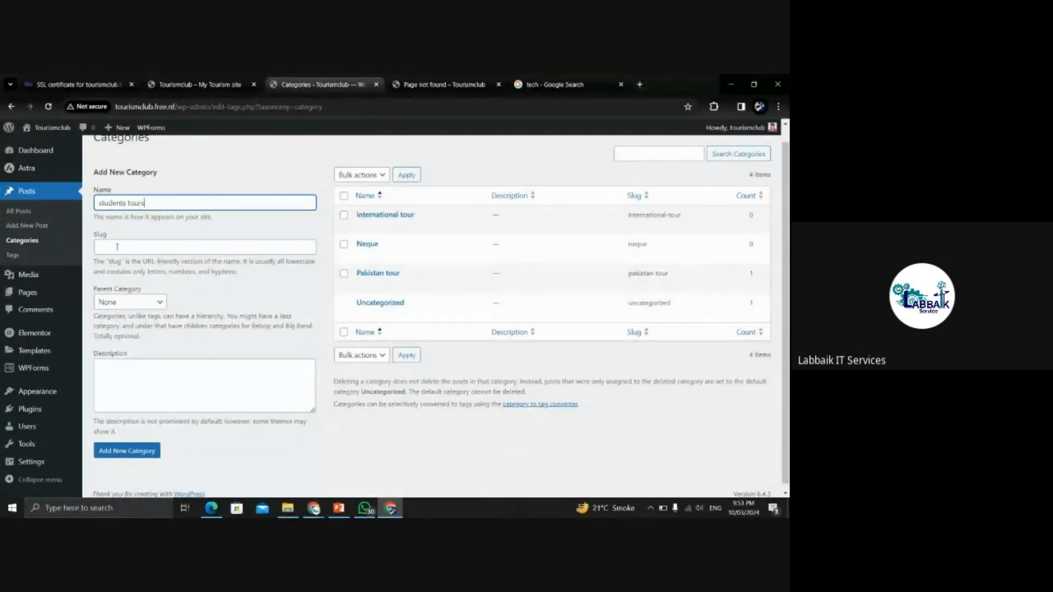
pyautogui.click(122, 304)
pyautogui.click(122, 305)
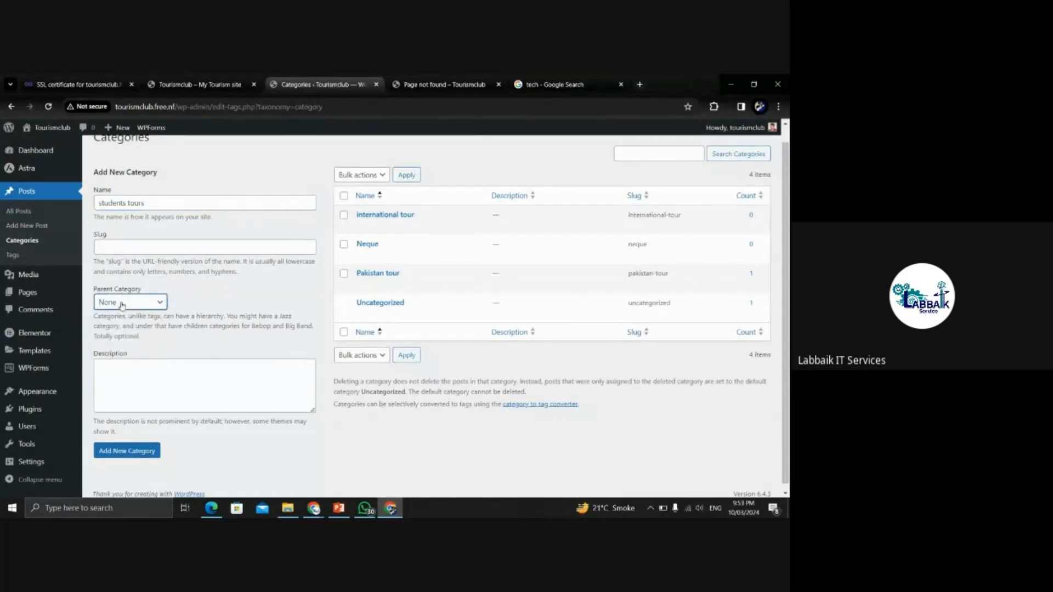
pyautogui.click(126, 379)
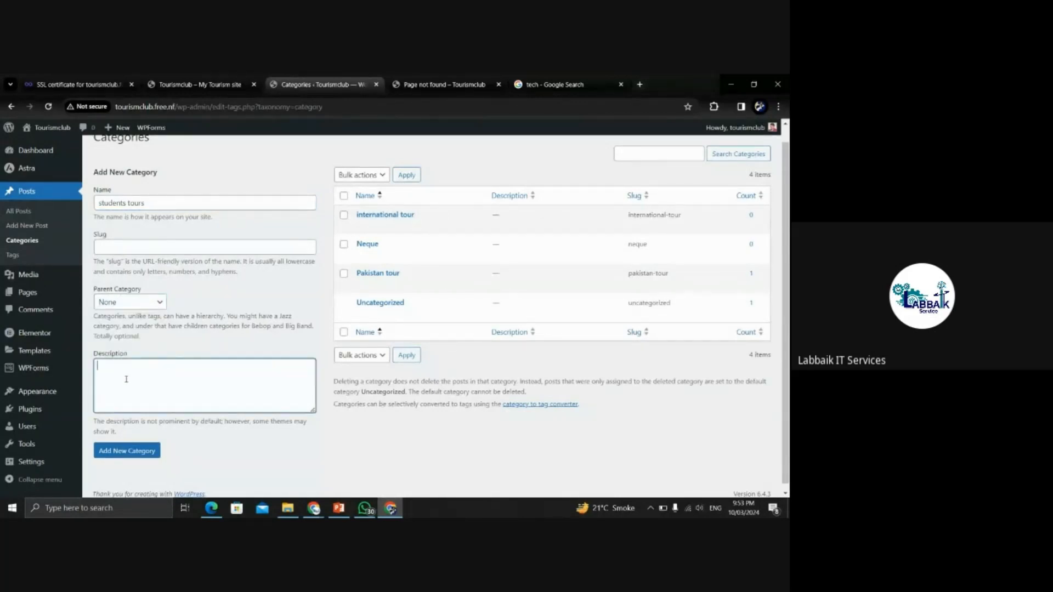
pyautogui.click(116, 452)
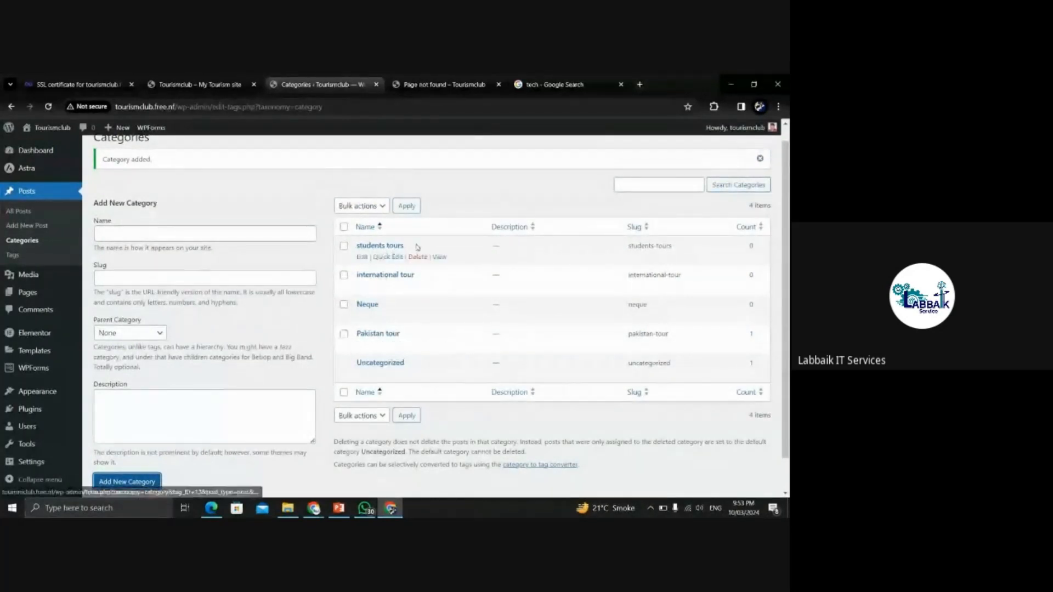
pyautogui.moveTo(358, 247); pyautogui.dragTo(404, 246)
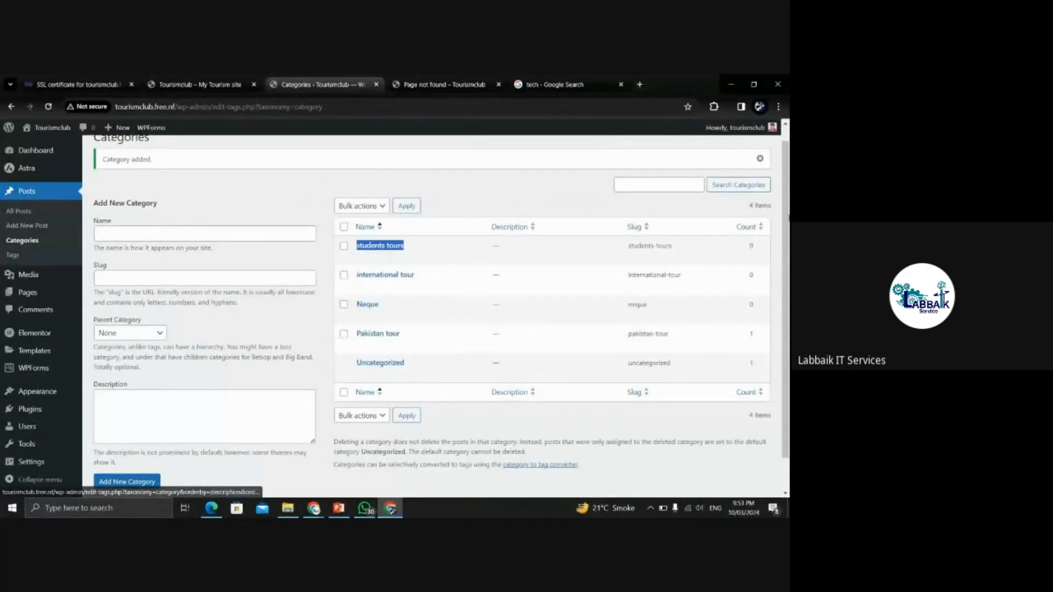
# - Review the available parent categories and the name field in the new-category form
pyautogui.scroll(-1, 164, 297)
pyautogui.click(119, 297)
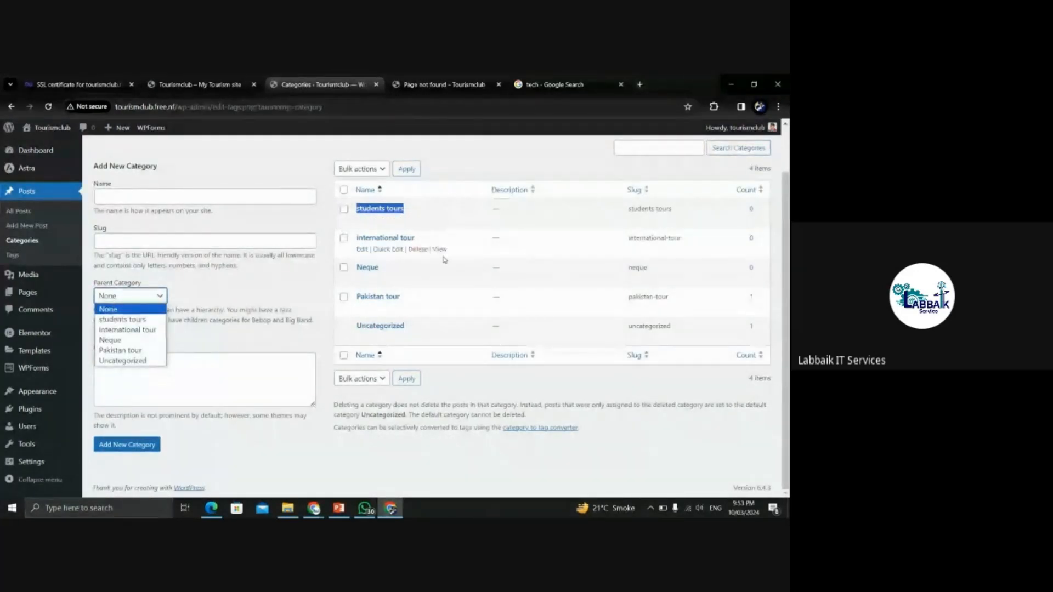
pyautogui.click(201, 286)
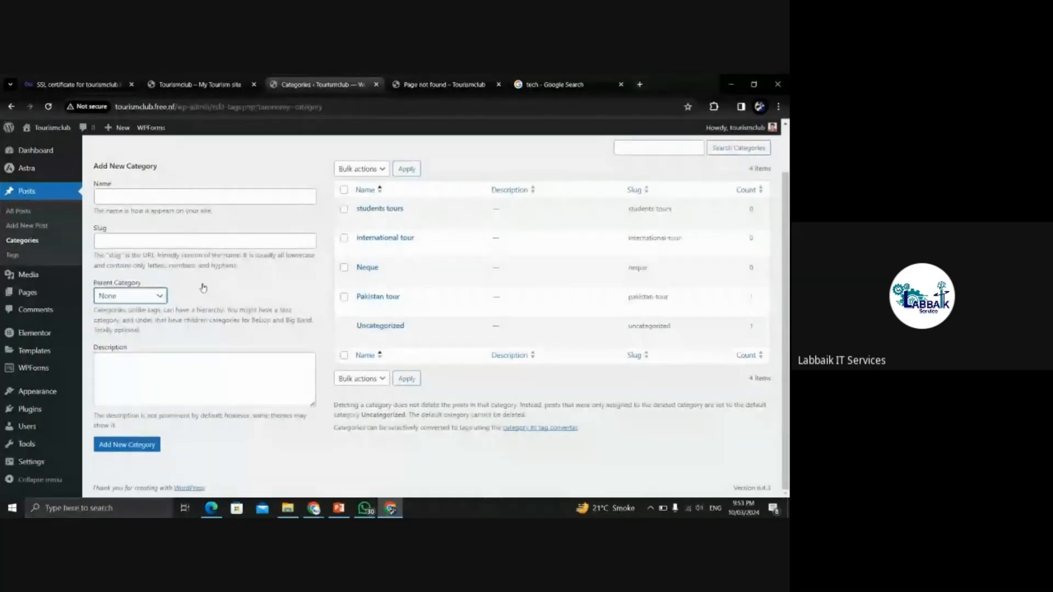
pyautogui.click(127, 194)
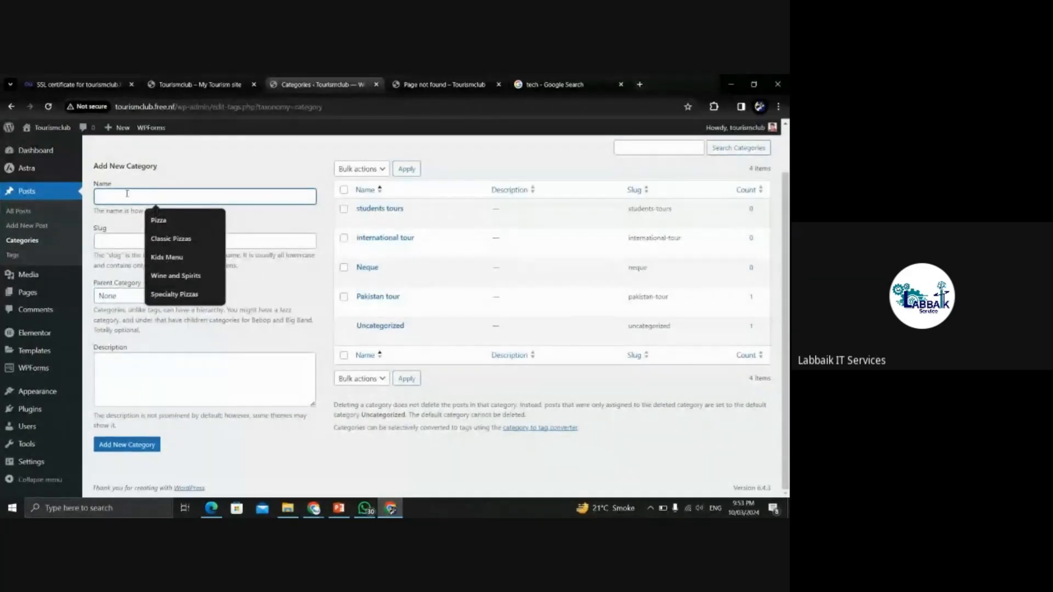
pyautogui.click(127, 296)
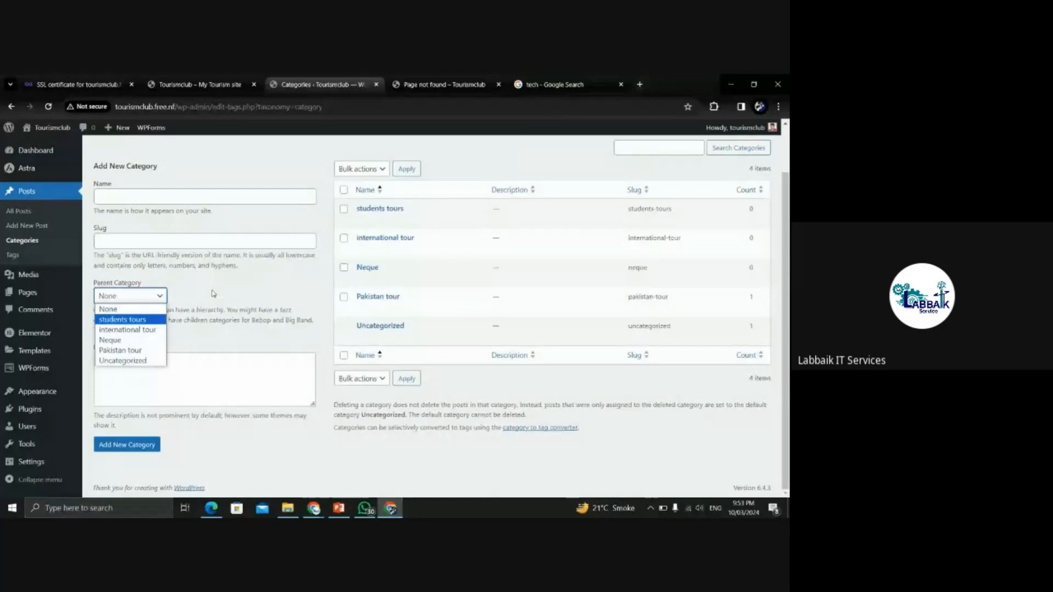
pyautogui.click(186, 292)
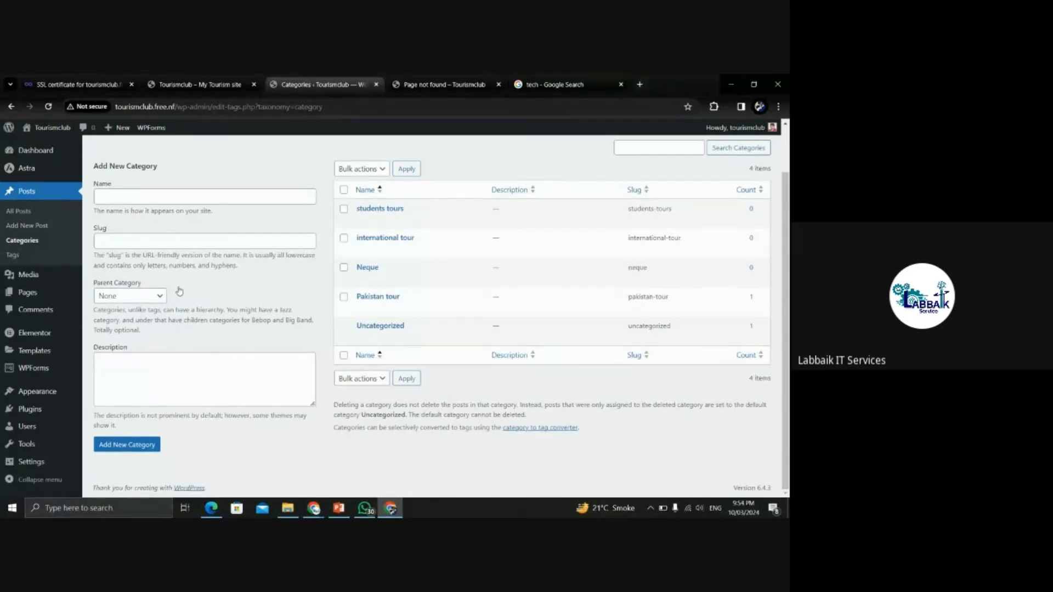
pyautogui.click(162, 195)
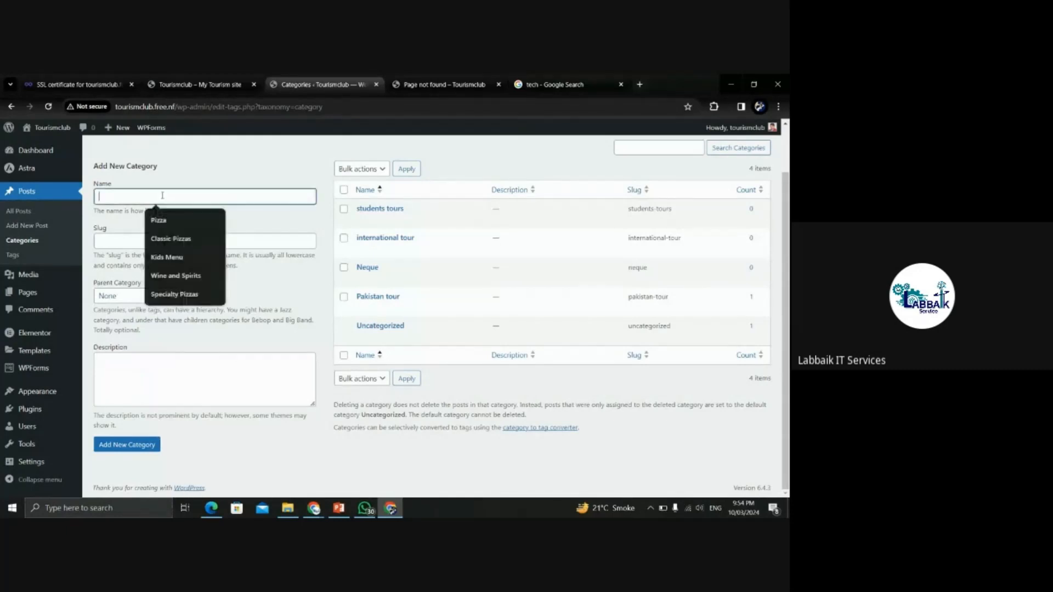
pyautogui.click(223, 160)
pyautogui.click(114, 190)
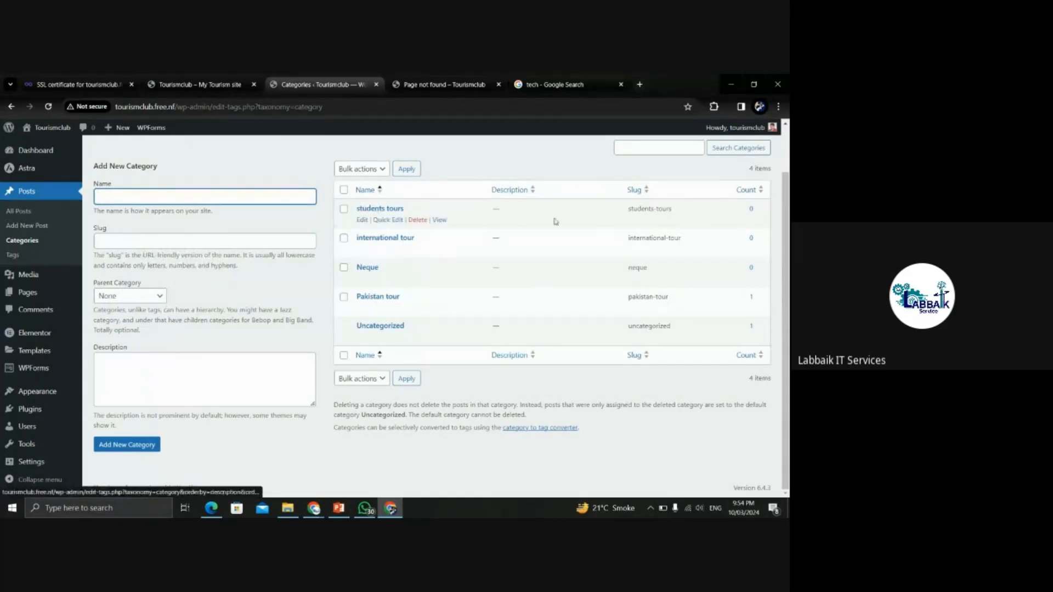
# - Add a category named "europes tours" with "international tour" as its parent category
pyautogui.click(113, 198)
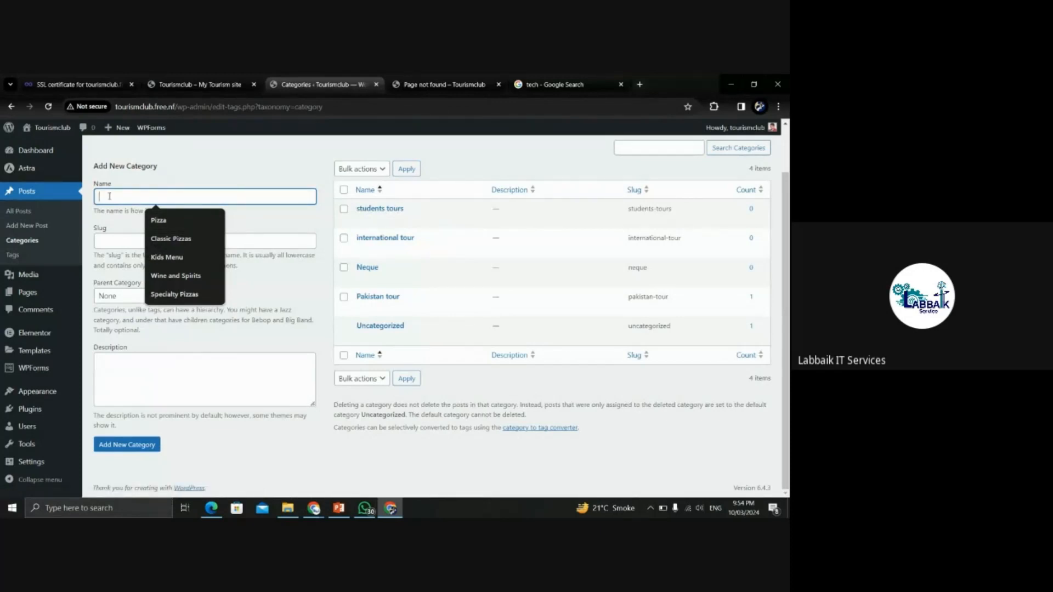
pyautogui.write('eu')
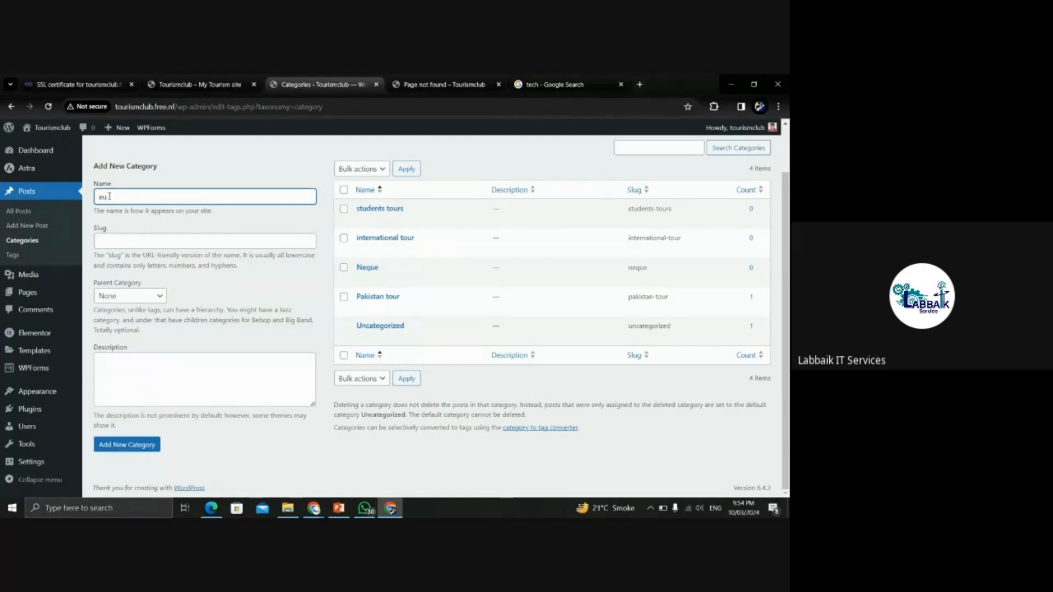
pyautogui.write('ropes')
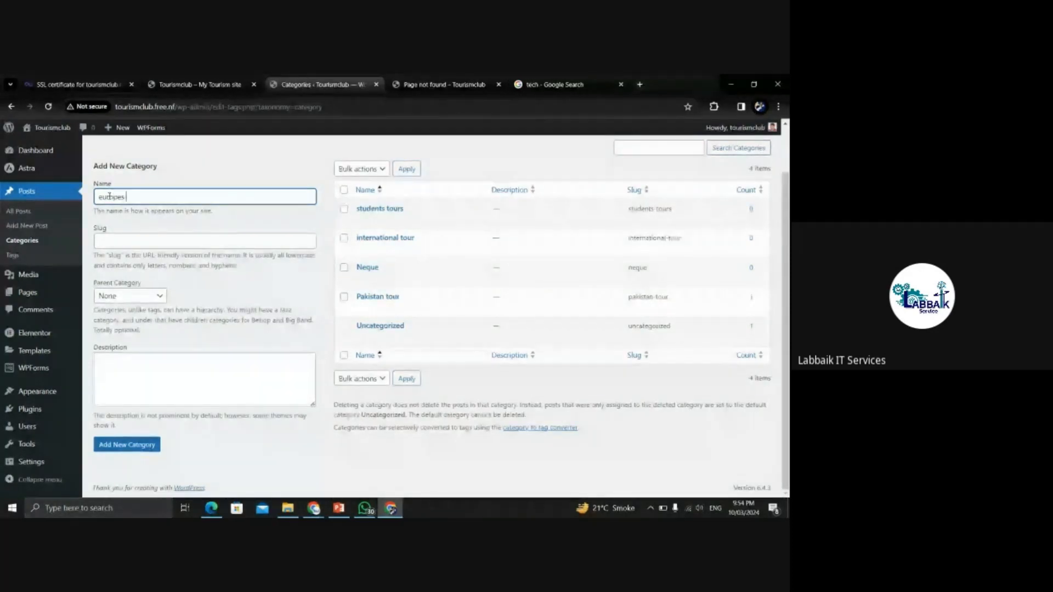
pyautogui.write(' tours')
pyautogui.click(132, 297)
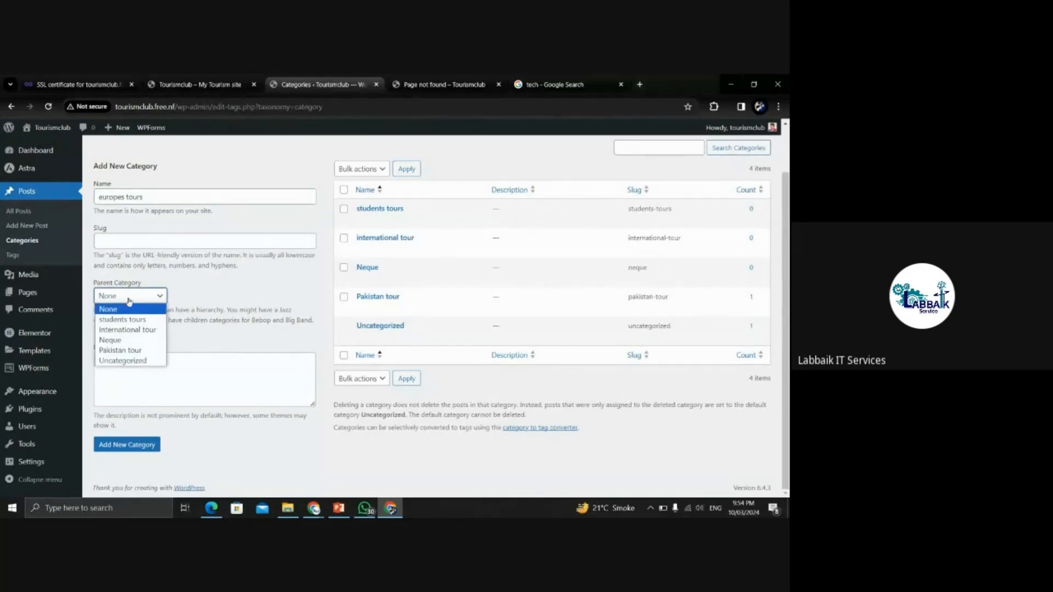
pyautogui.click(124, 331)
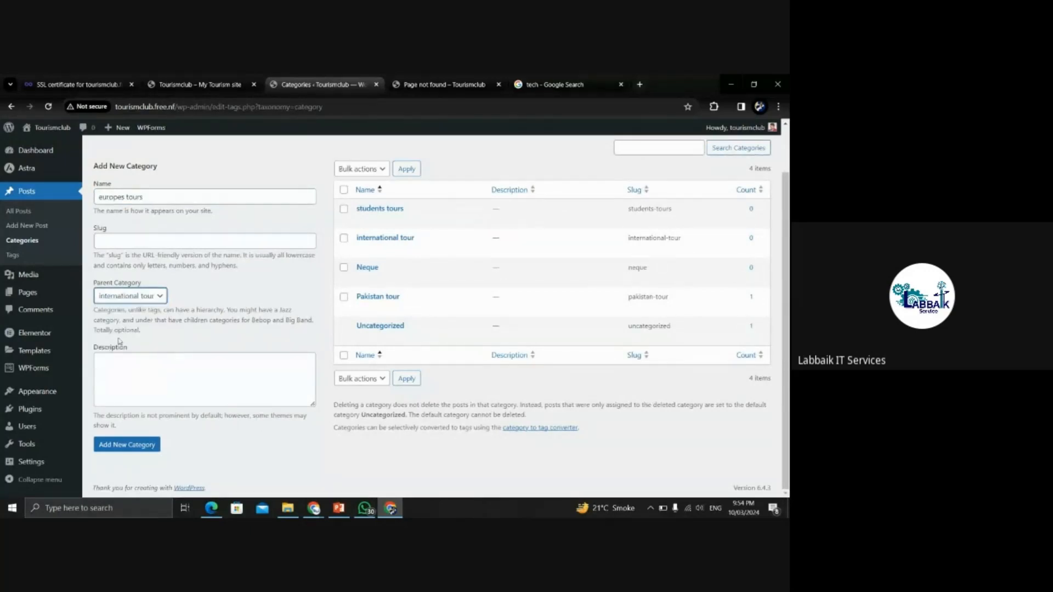
pyautogui.click(126, 445)
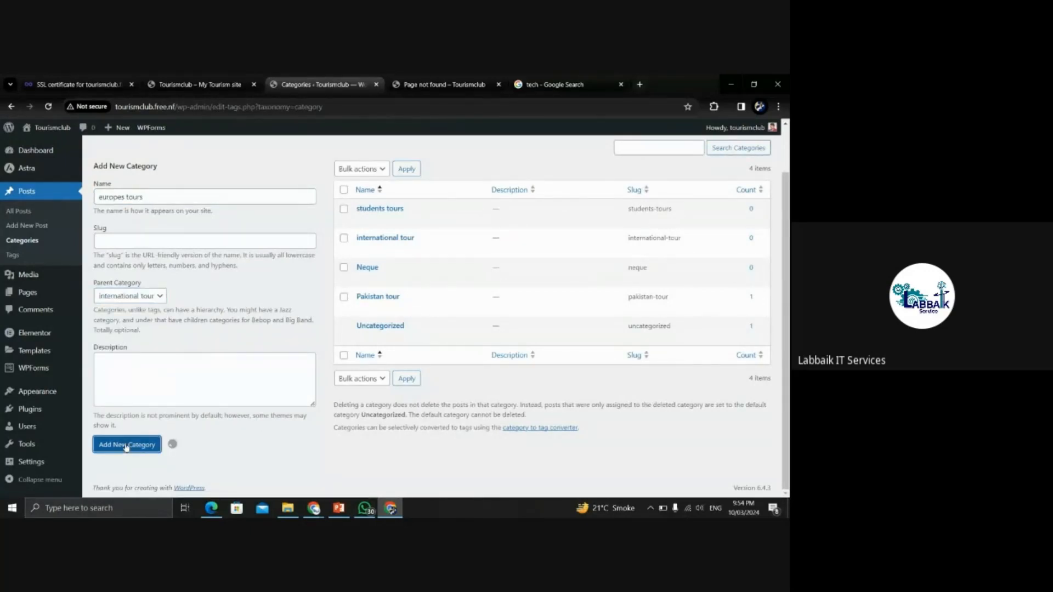
# - Add a category named "Islamic Countries tour" with "international tour" as its parent category
pyautogui.click(156, 198)
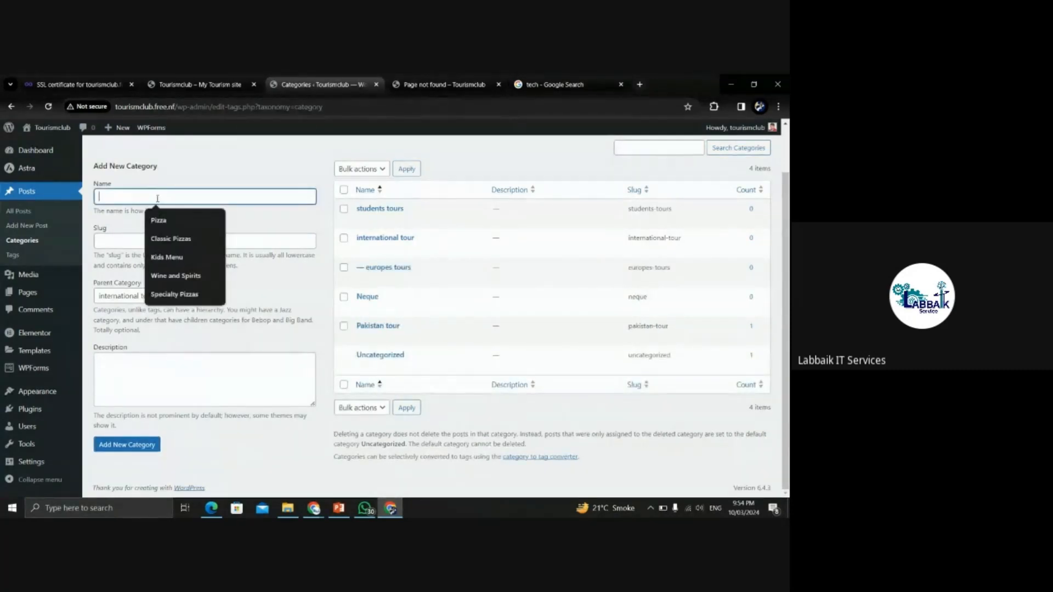
pyautogui.write('Isla')
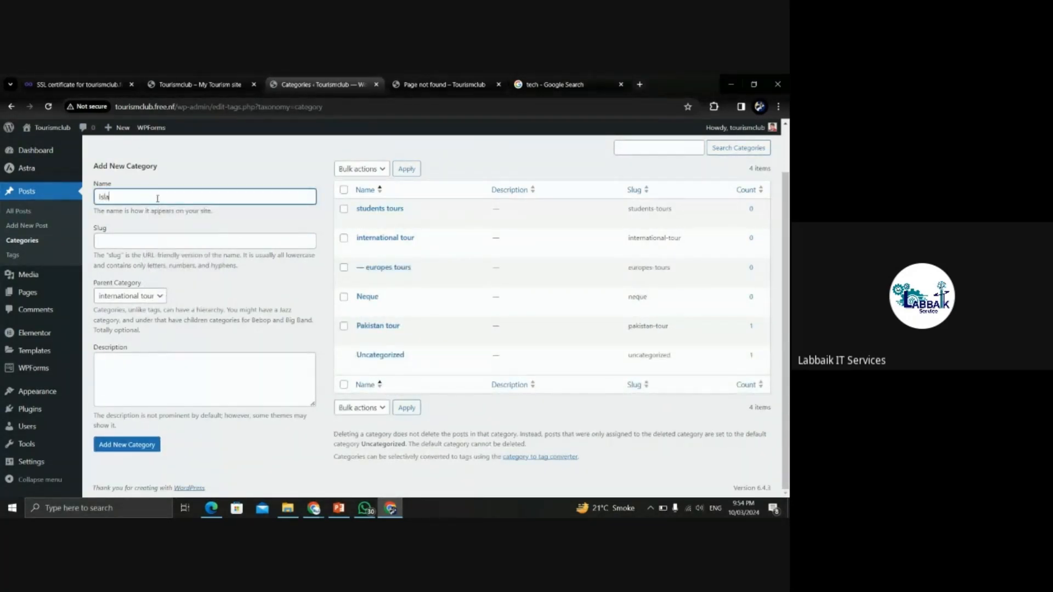
pyautogui.write('mic Countries tour')
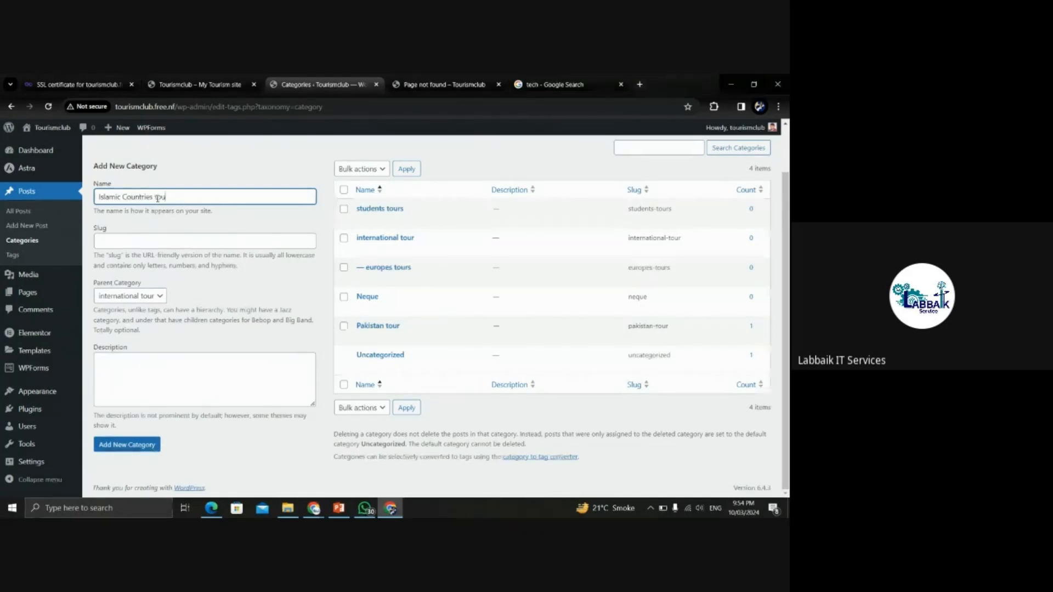
pyautogui.click(134, 297)
pyautogui.click(134, 296)
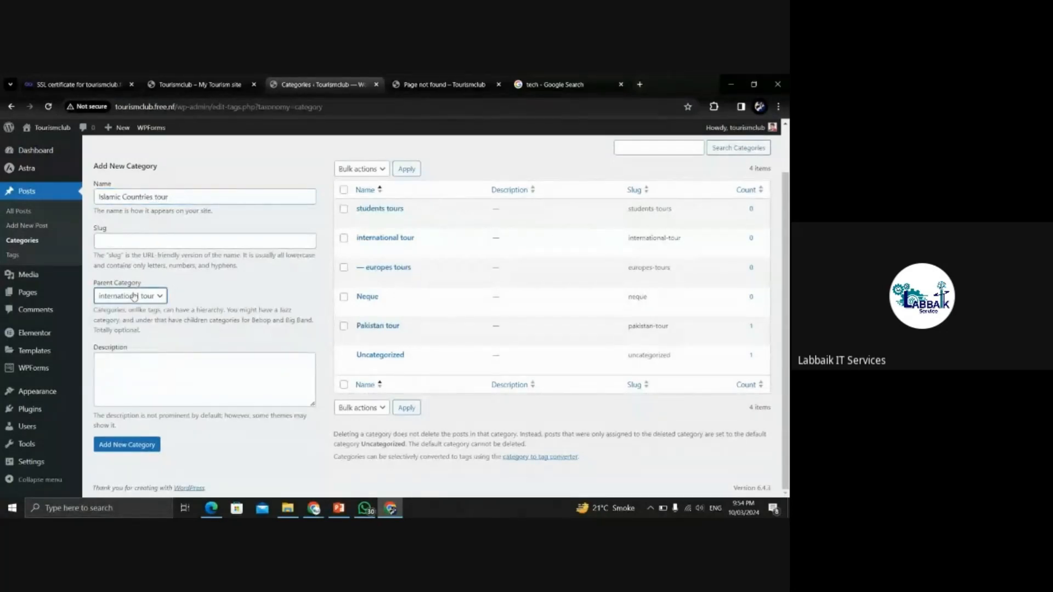
pyautogui.click(134, 296)
pyautogui.click(126, 332)
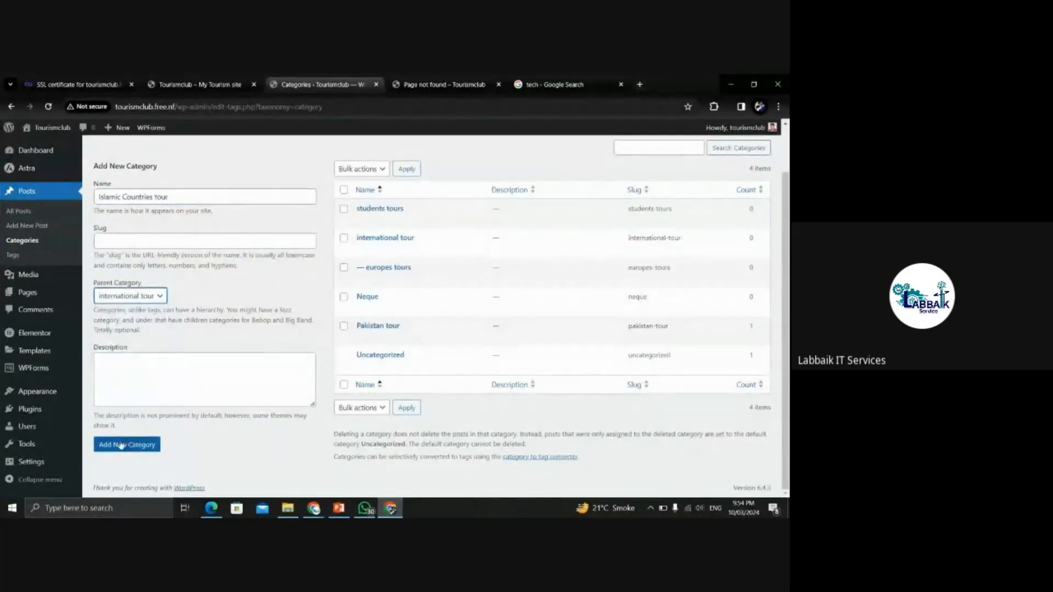
pyautogui.click(121, 446)
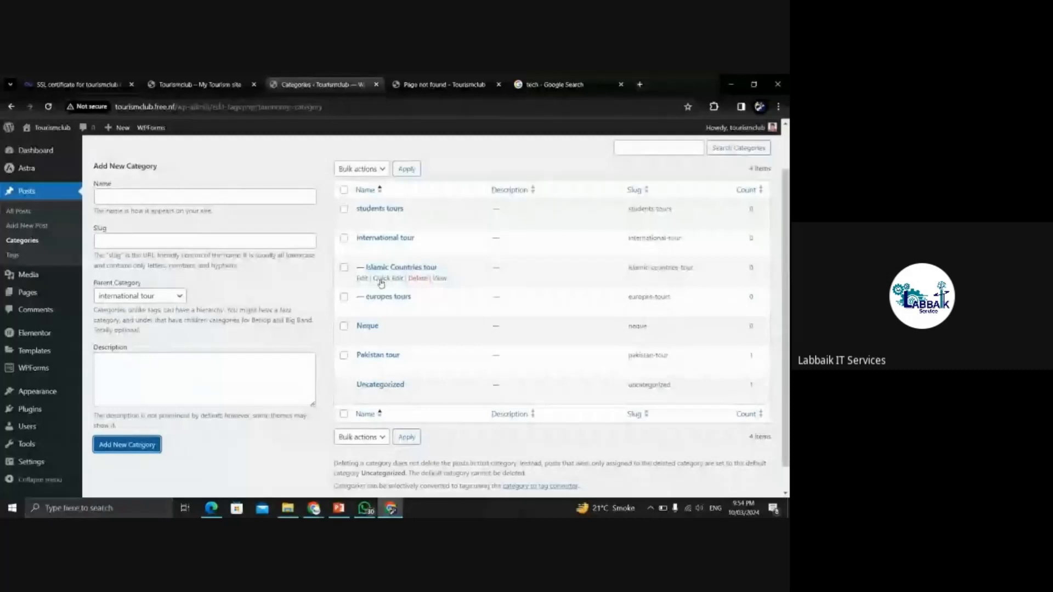
# - Review the subcategories under "international tour" in the category list
pyautogui.moveTo(373, 267); pyautogui.dragTo(376, 298)
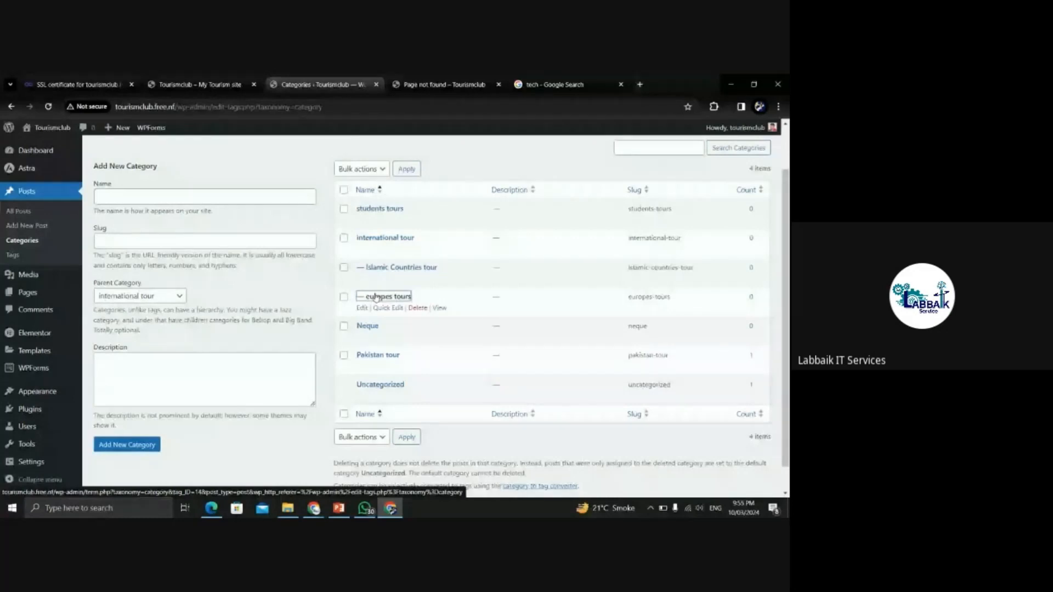
pyautogui.moveTo(356, 238); pyautogui.dragTo(435, 238)
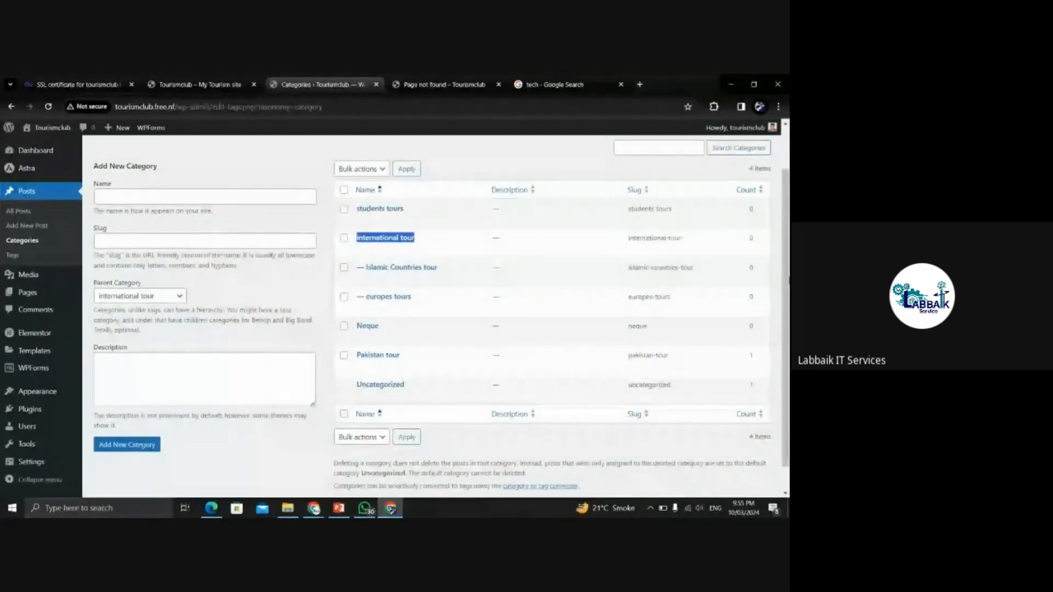
pyautogui.scroll(-1, 436, 312)
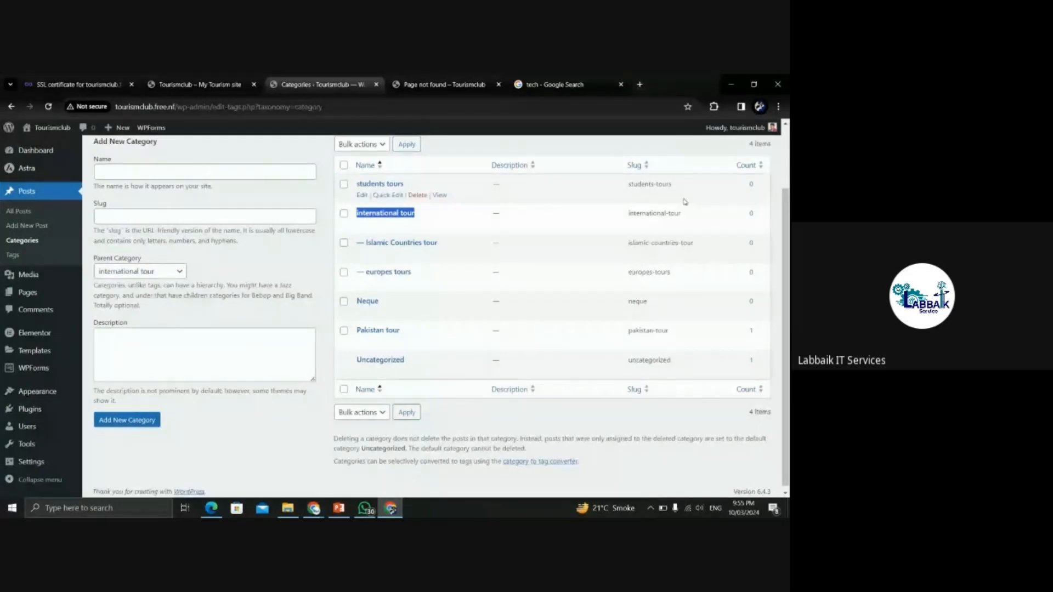
pyautogui.scroll(2, 684, 201)
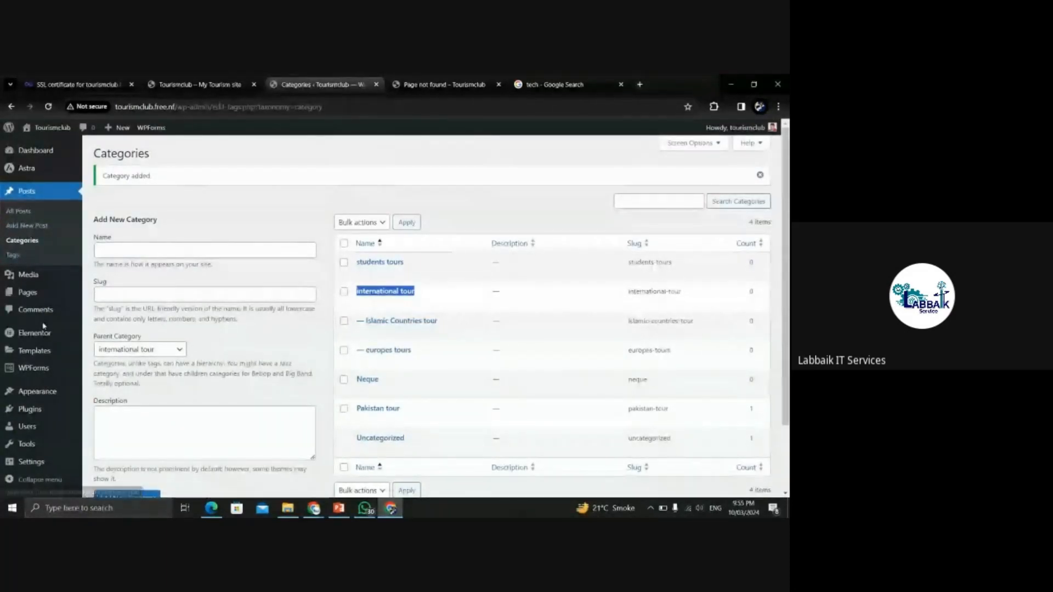
# - Open the page for adding new plugins and search the plugin directory for "Rank"
pyautogui.click(32, 413)
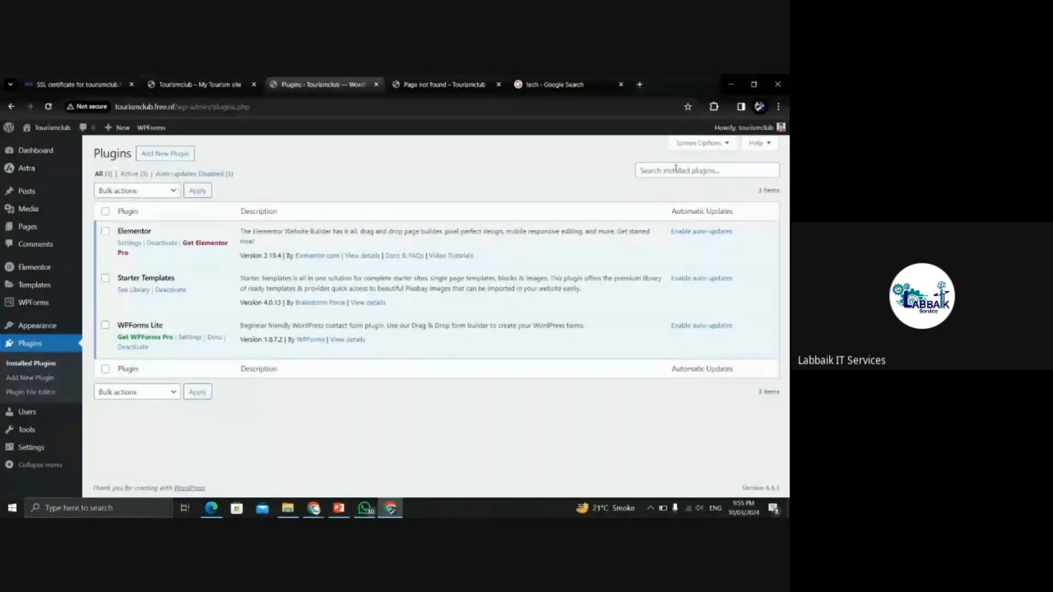
pyautogui.click(170, 155)
pyautogui.click(276, 105)
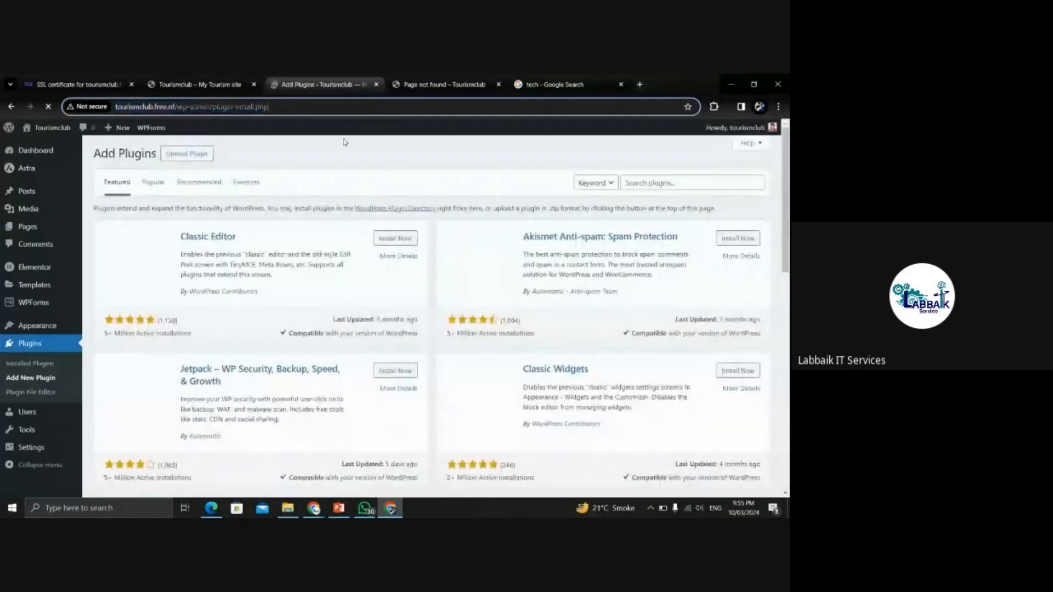
pyautogui.click(656, 183)
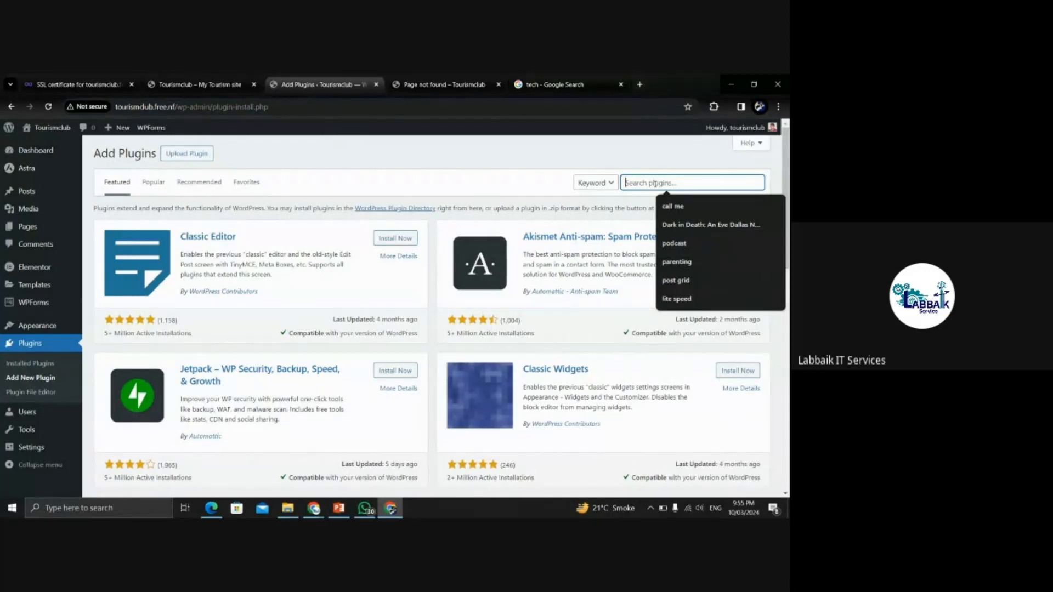
pyautogui.write('Ra')
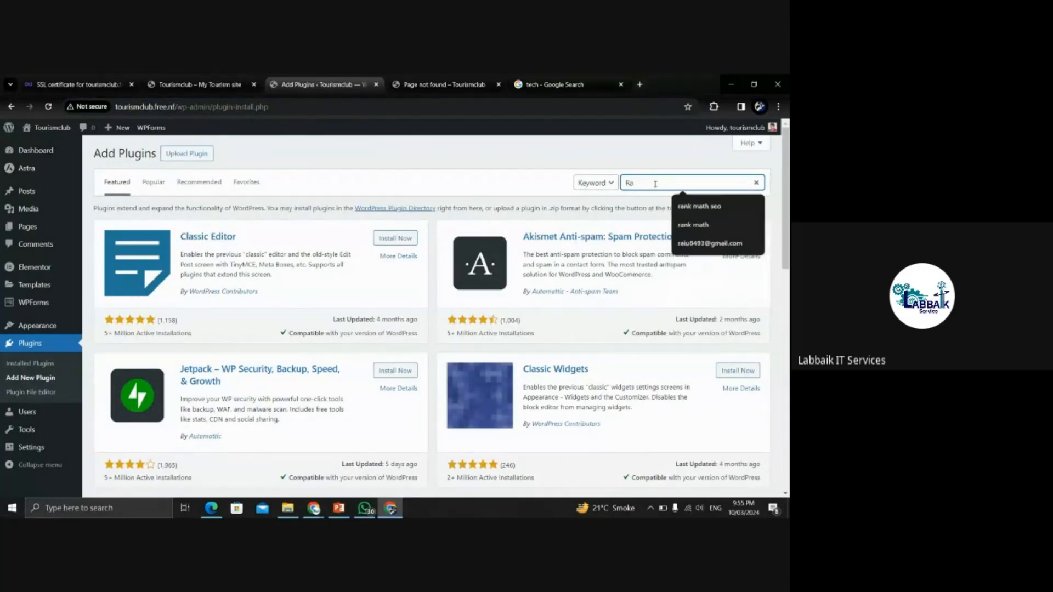
pyautogui.write('nk')
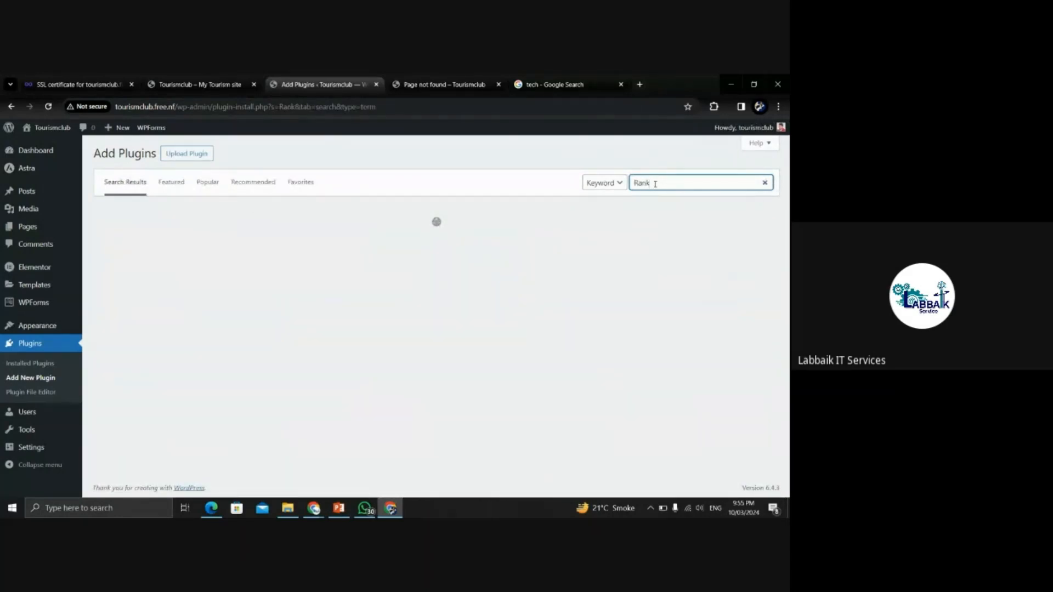
pyautogui.click(655, 183)
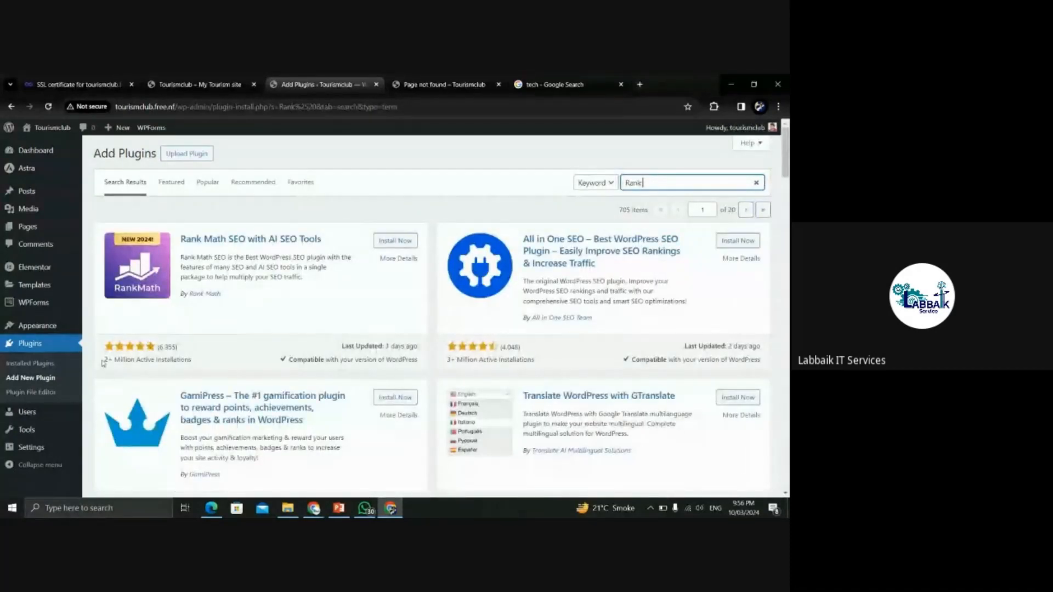
# - Check the active installation count of Rank Math SEO with AI SEO Tools in the search results
pyautogui.moveTo(103, 362); pyautogui.dragTo(212, 363)
pyautogui.click(275, 325)
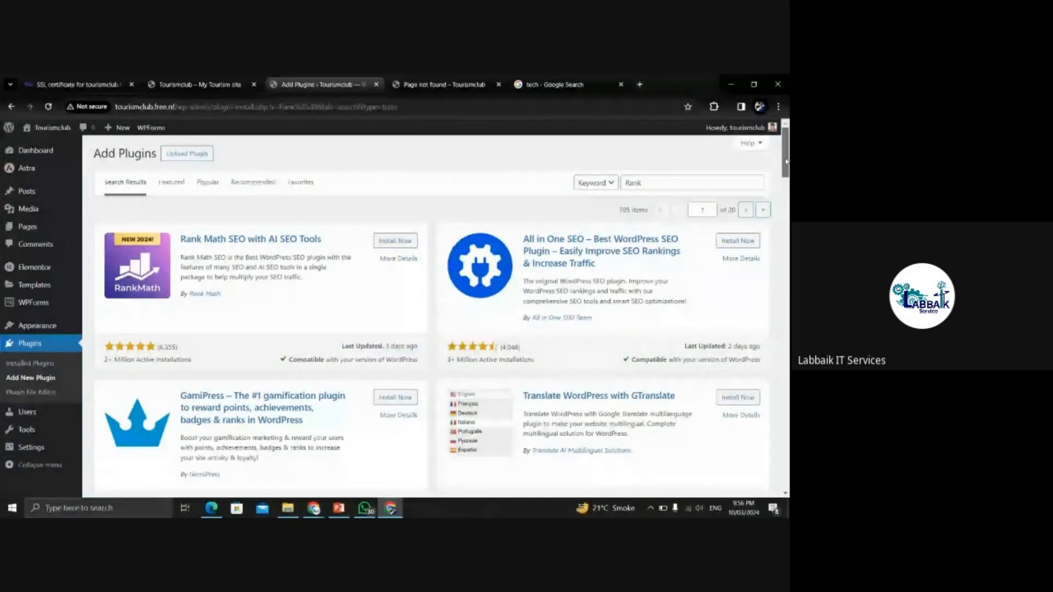
pyautogui.moveTo(786, 161)
pyautogui.mouseDown()
pyautogui.moveTo(778, 283)
pyautogui.moveTo(788, 160)
pyautogui.mouseUp()
# - Try to search the plugin directory for the Yoast plugin and clear the search term
pyautogui.moveTo(661, 183); pyautogui.dragTo(599, 192)
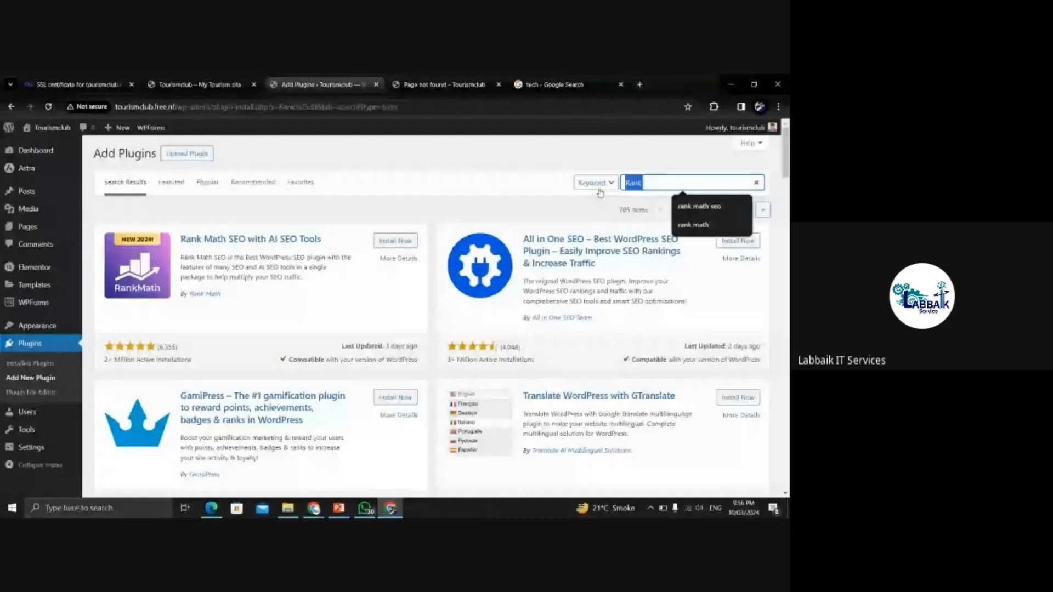
pyautogui.write('yoast')
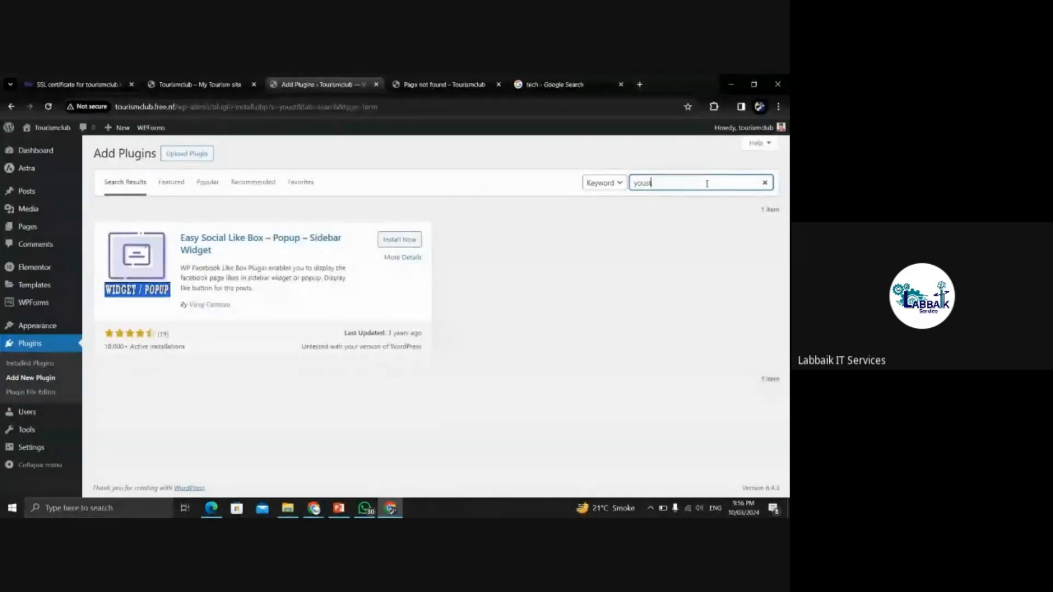
pyautogui.press('BackSpace')
pyautogui.press('BackSpace')
pyautogui.press('BackSpace')
pyautogui.press('BackSpace')
pyautogui.press('BackSpace')
pyautogui.write('yo')
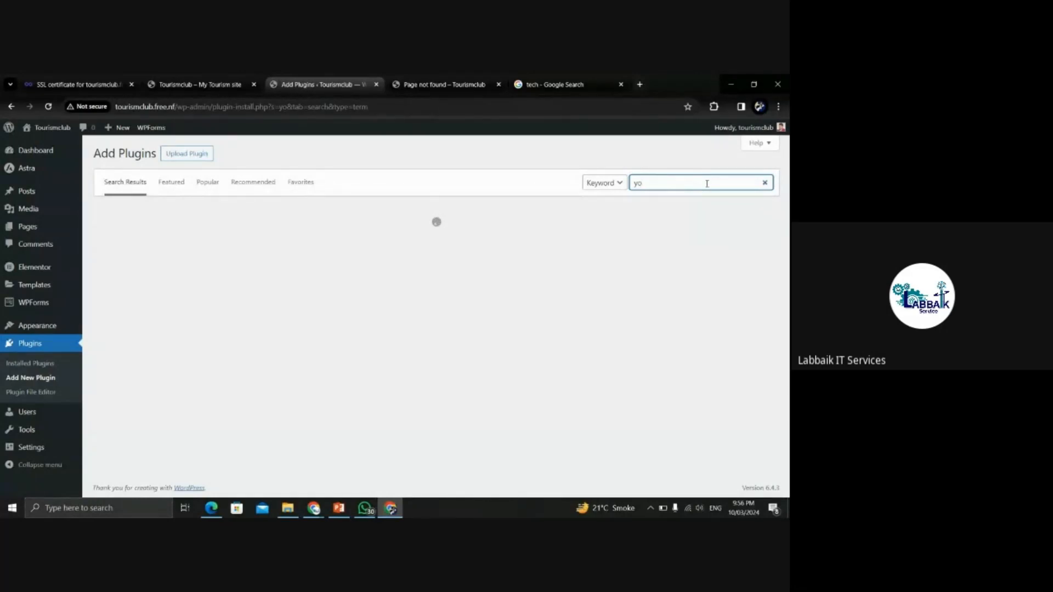
pyautogui.press('BackSpace')
pyautogui.press('BackSpace')
# - Search the plugin directory for "SEO" and check the rating and active installations of Yoast SEO
pyautogui.write('SE')
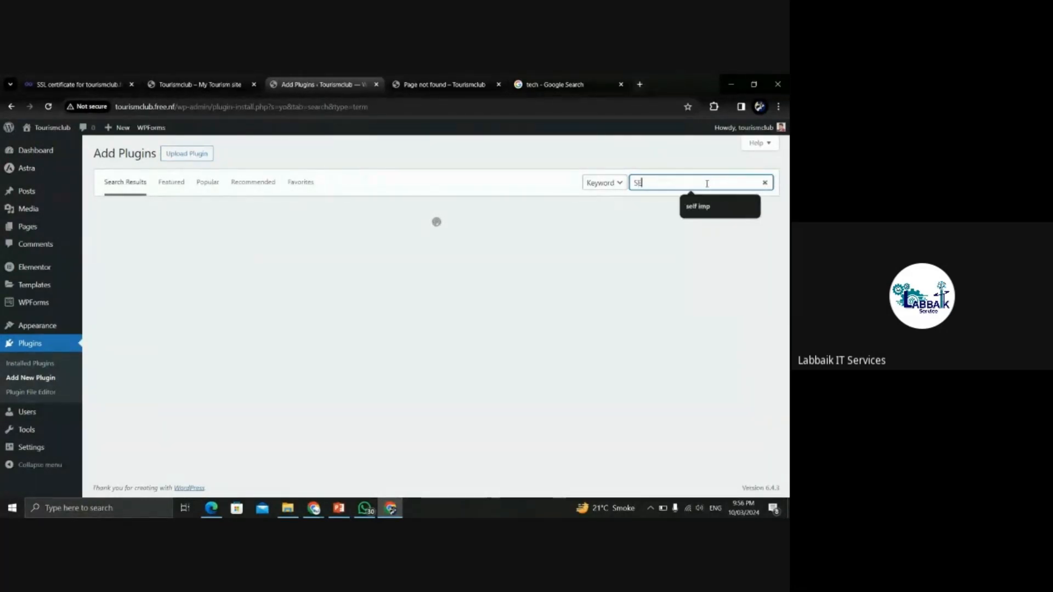
pyautogui.write('O')
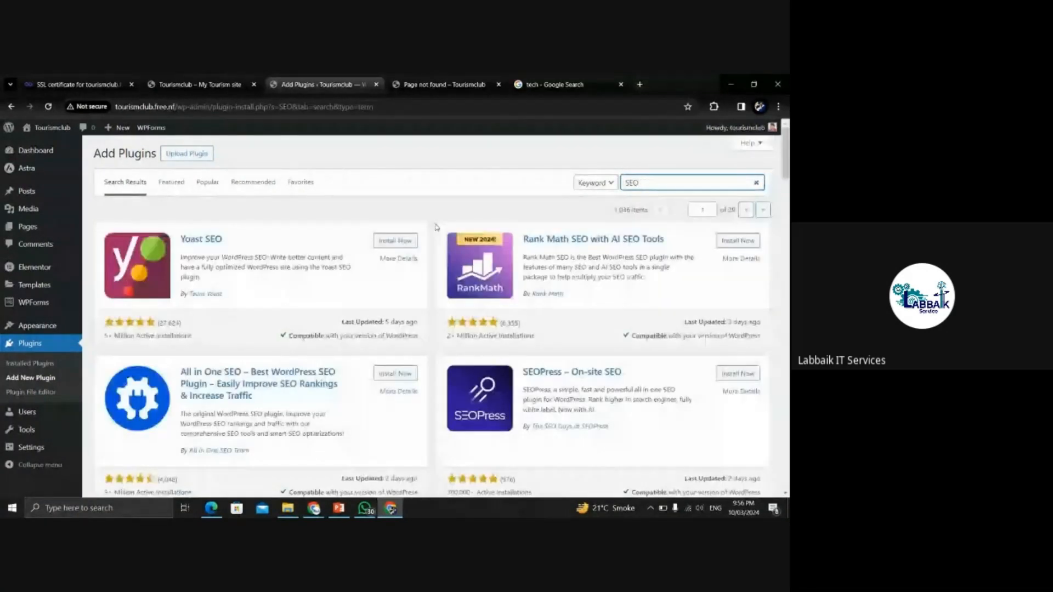
pyautogui.moveTo(192, 335); pyautogui.dragTo(105, 339)
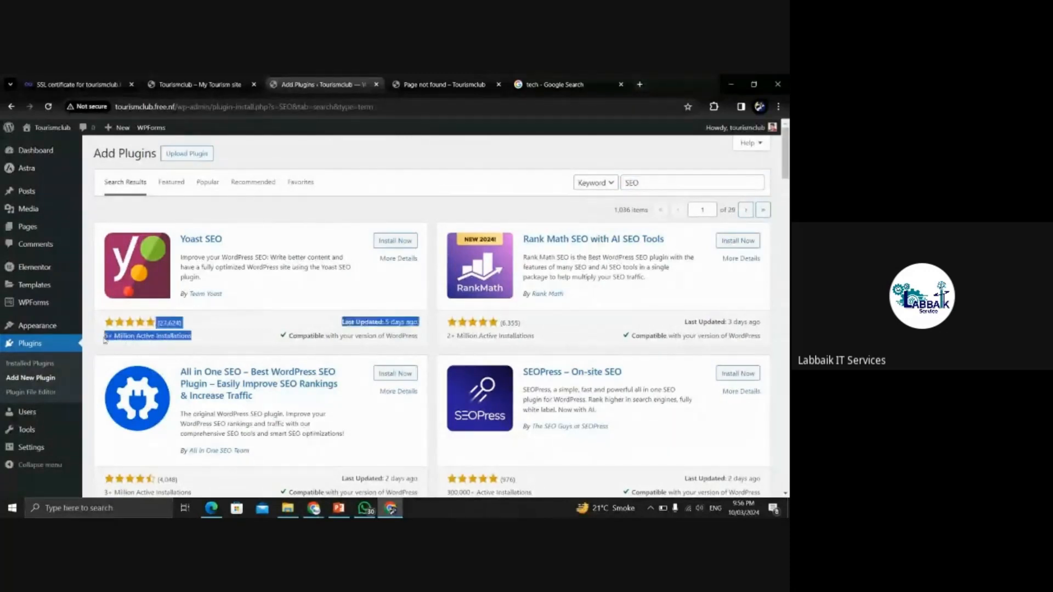
pyautogui.click(219, 338)
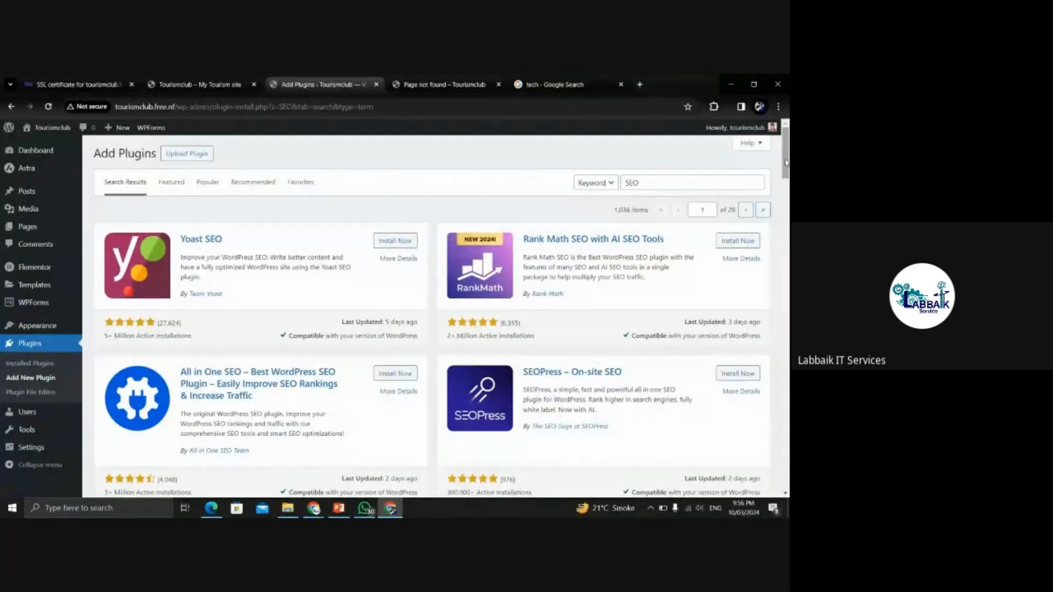
# - Look through the other SEO plugins and install Rank Math SEO with AI SEO Tools
pyautogui.moveTo(786, 165); pyautogui.dragTo(786, 205)
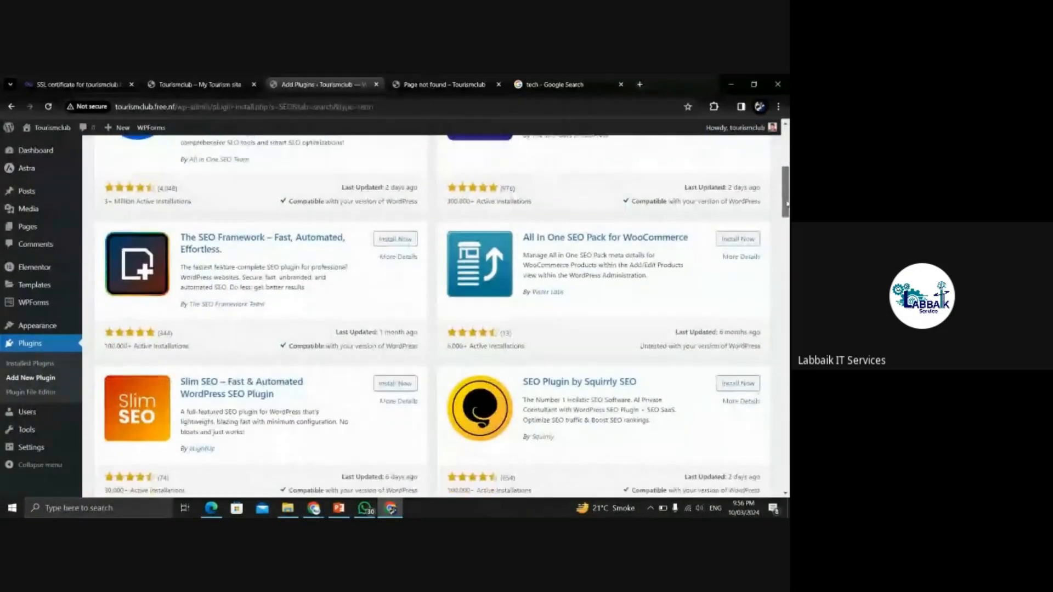
pyautogui.moveTo(540, 240); pyautogui.dragTo(568, 239)
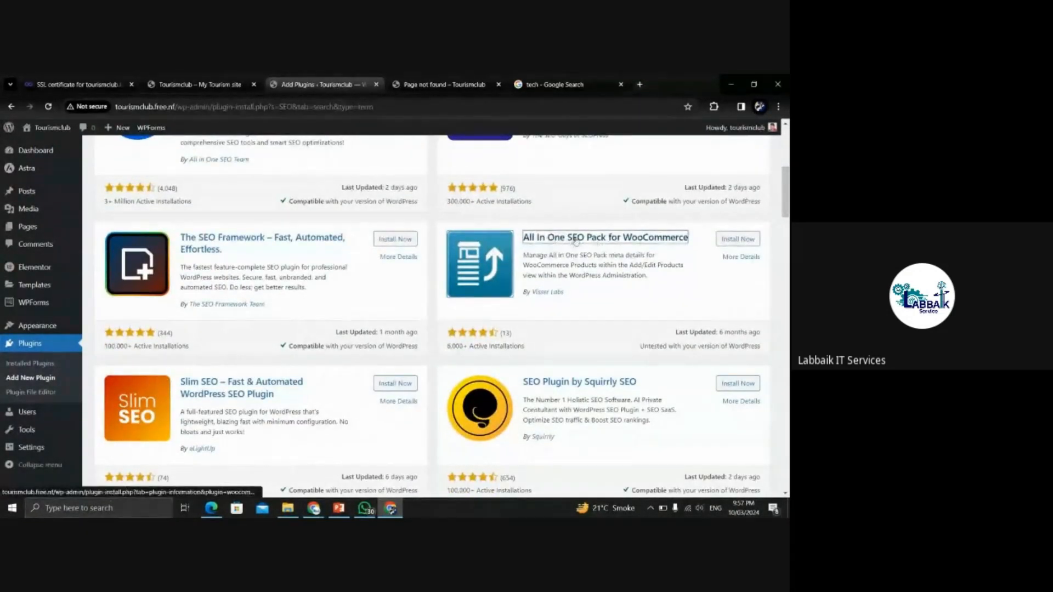
pyautogui.moveTo(788, 191); pyautogui.dragTo(787, 124)
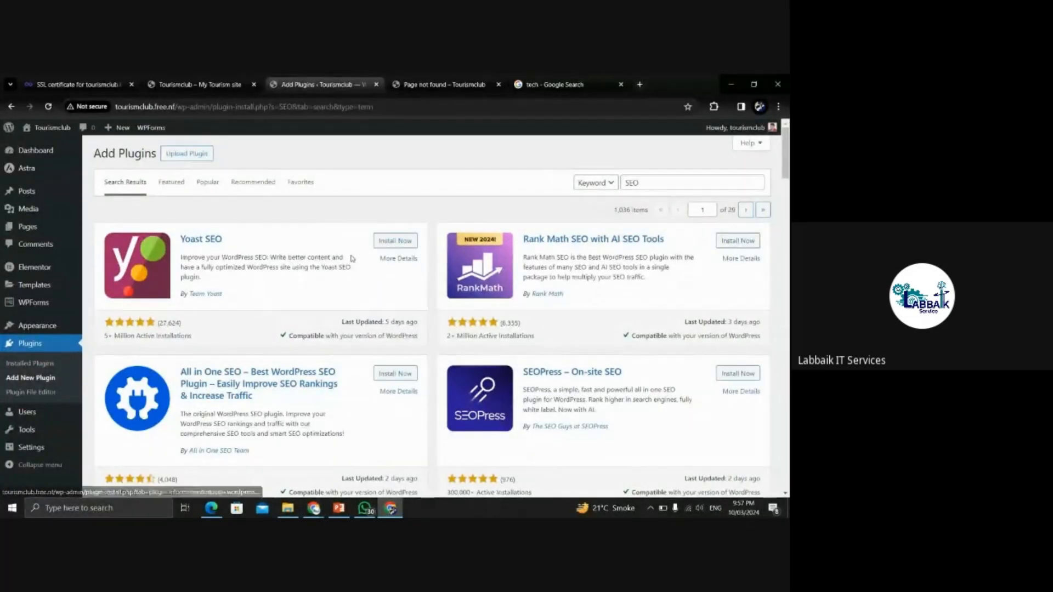
pyautogui.click(721, 246)
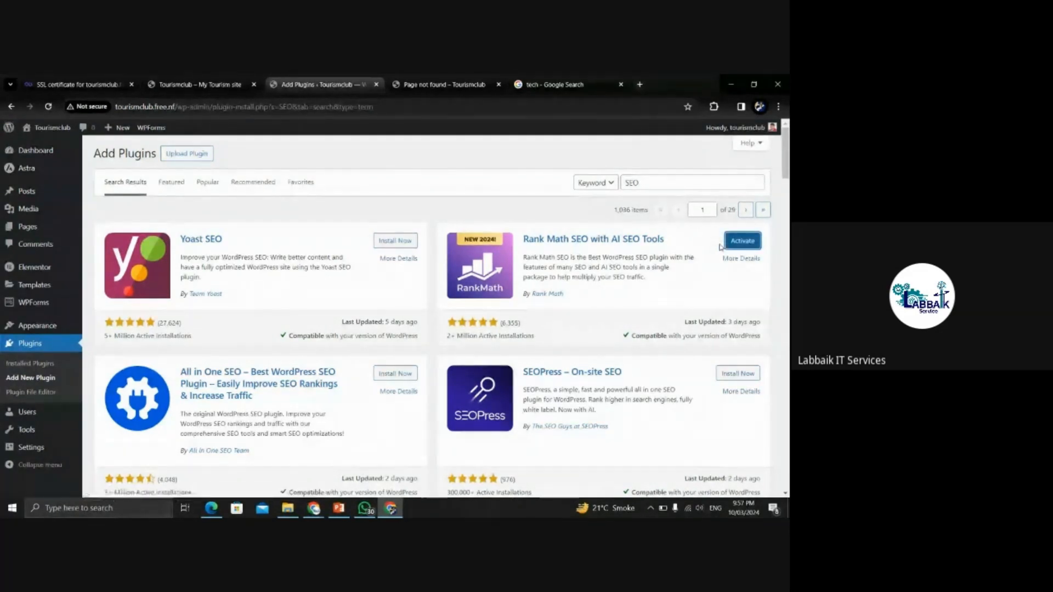
# - Search the plugin directory for "optimize"
pyautogui.moveTo(657, 186); pyautogui.dragTo(601, 192)
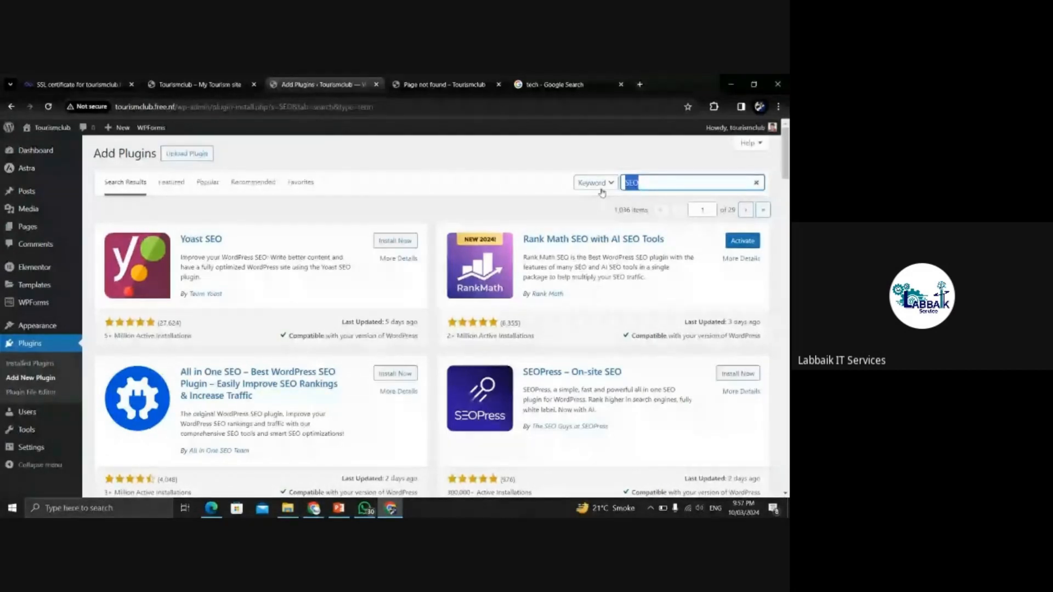
pyautogui.write('opto')
pyautogui.press('BackSpace')
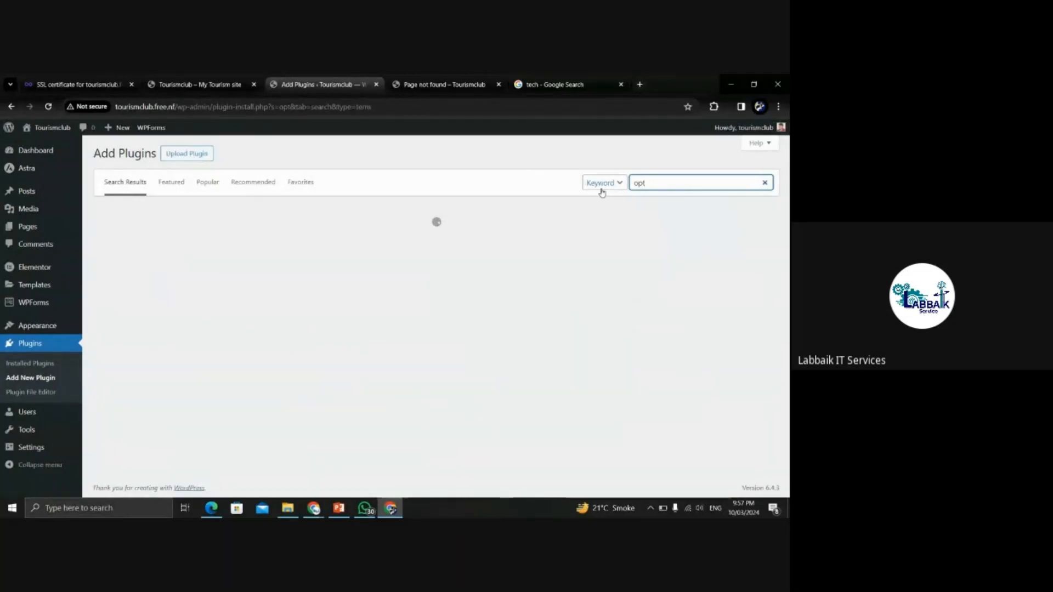
pyautogui.write('imize')
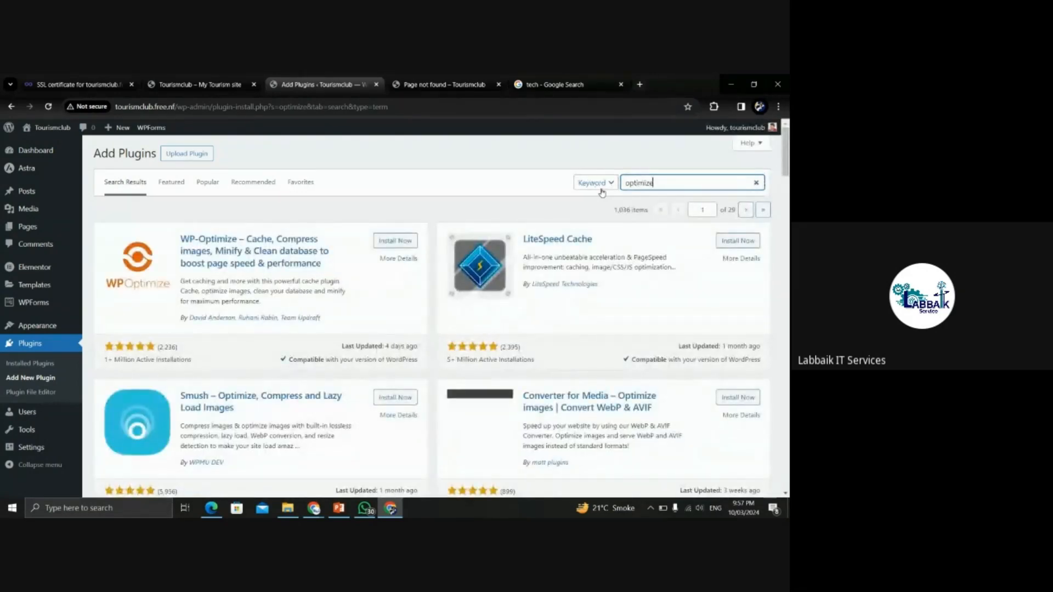
pyautogui.scroll(-1, 510, 165)
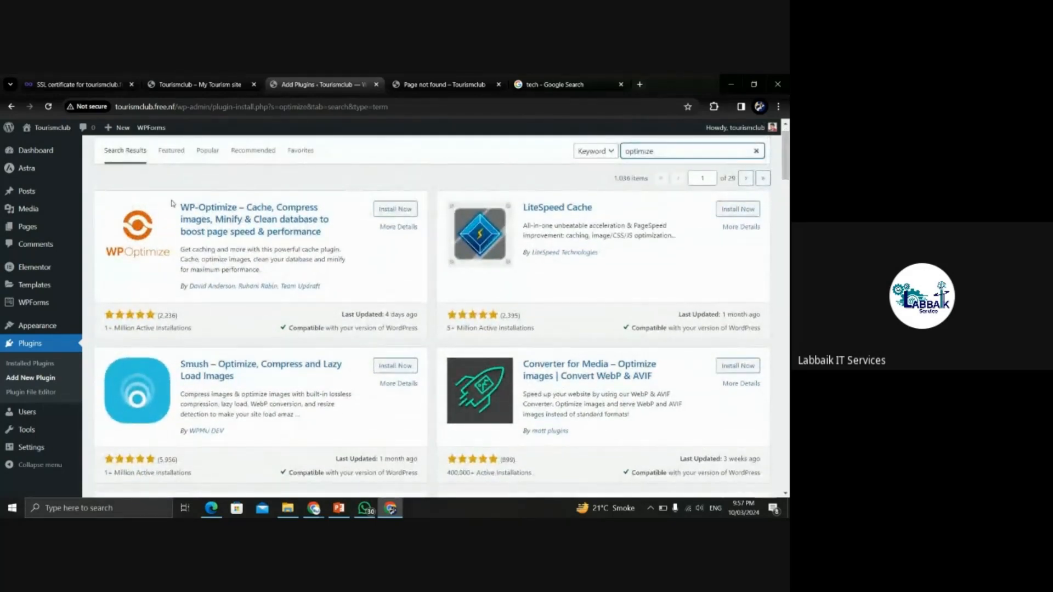
# - Compare the ratings and active installations of the WP-Optimize, LiteSpeed Cache and Smush plugins
pyautogui.moveTo(172, 203); pyautogui.dragTo(328, 205)
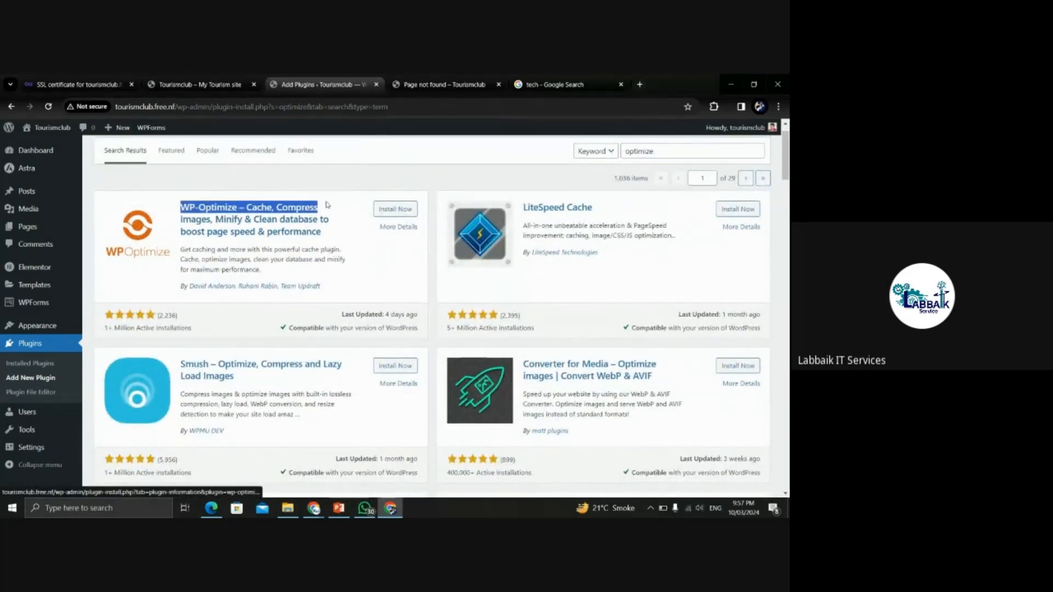
pyautogui.click(367, 184)
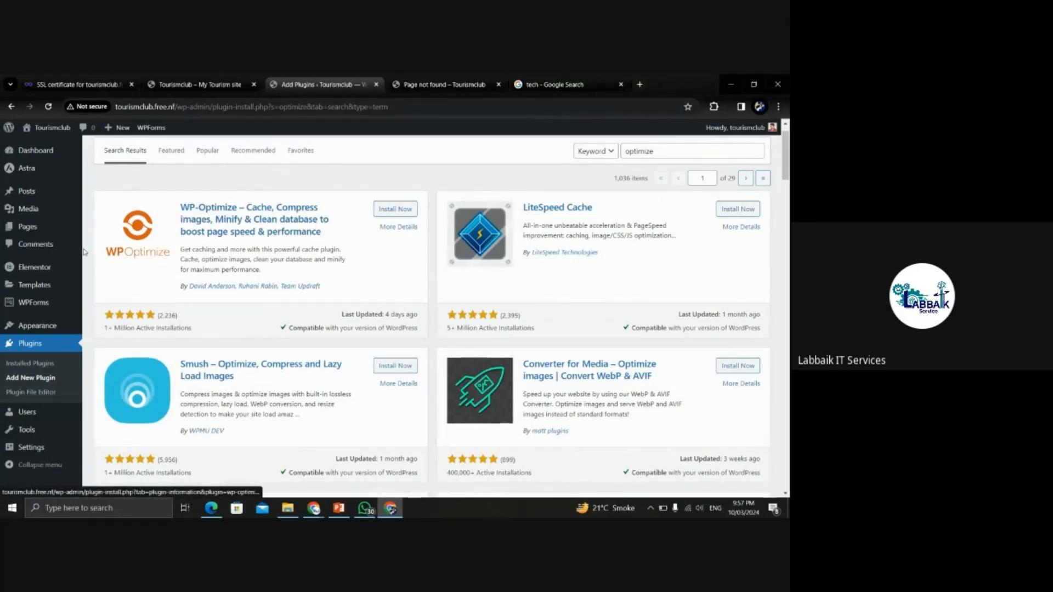
pyautogui.moveTo(128, 331); pyautogui.dragTo(158, 315)
pyautogui.moveTo(529, 211); pyautogui.dragTo(591, 212)
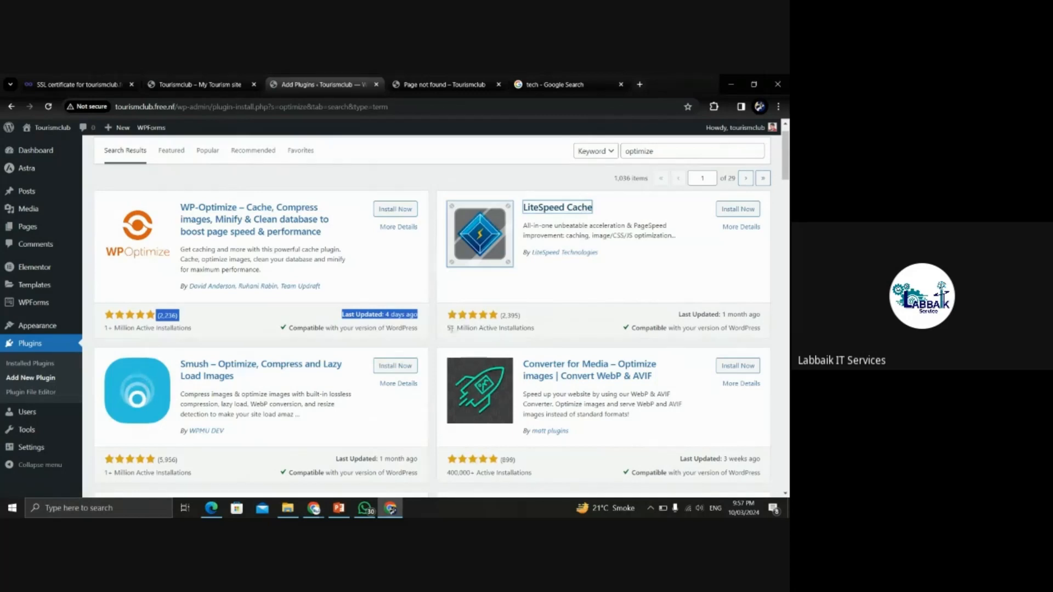
pyautogui.moveTo(447, 328); pyautogui.dragTo(546, 329)
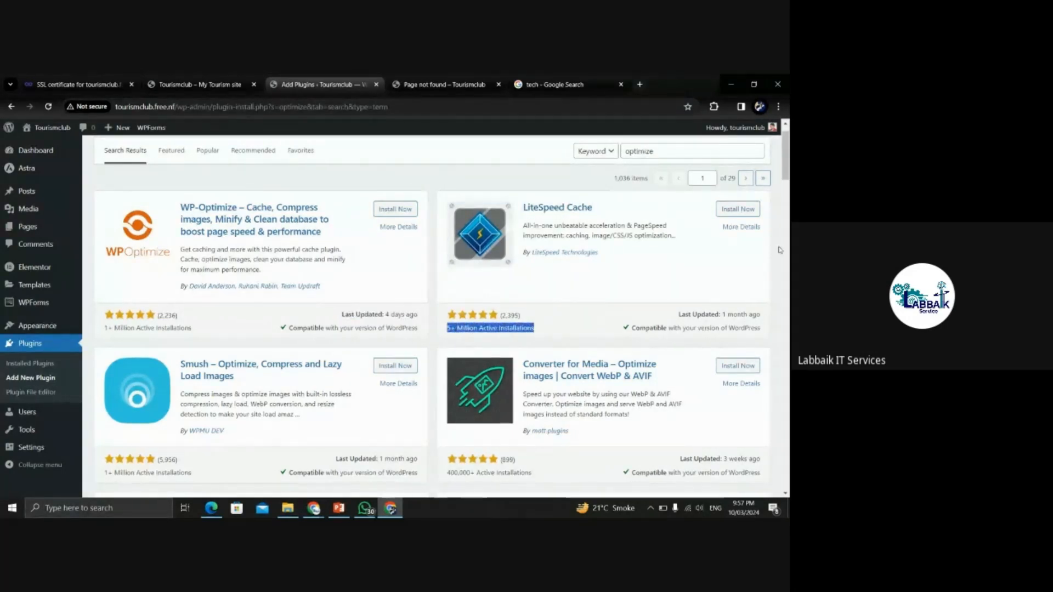
pyautogui.moveTo(786, 151); pyautogui.dragTo(788, 176)
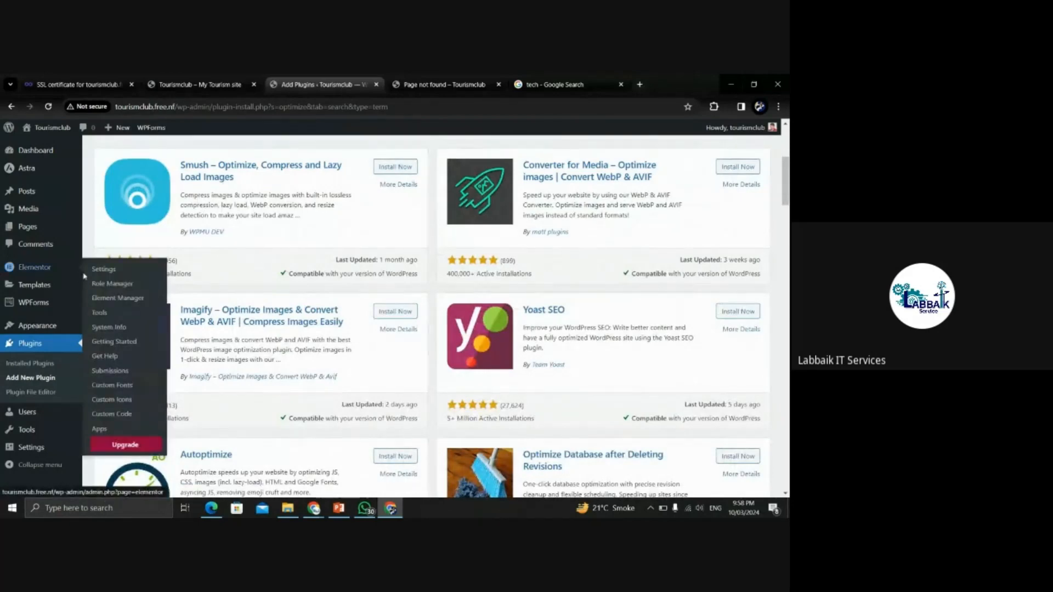
pyautogui.moveTo(181, 274); pyautogui.dragTo(155, 258)
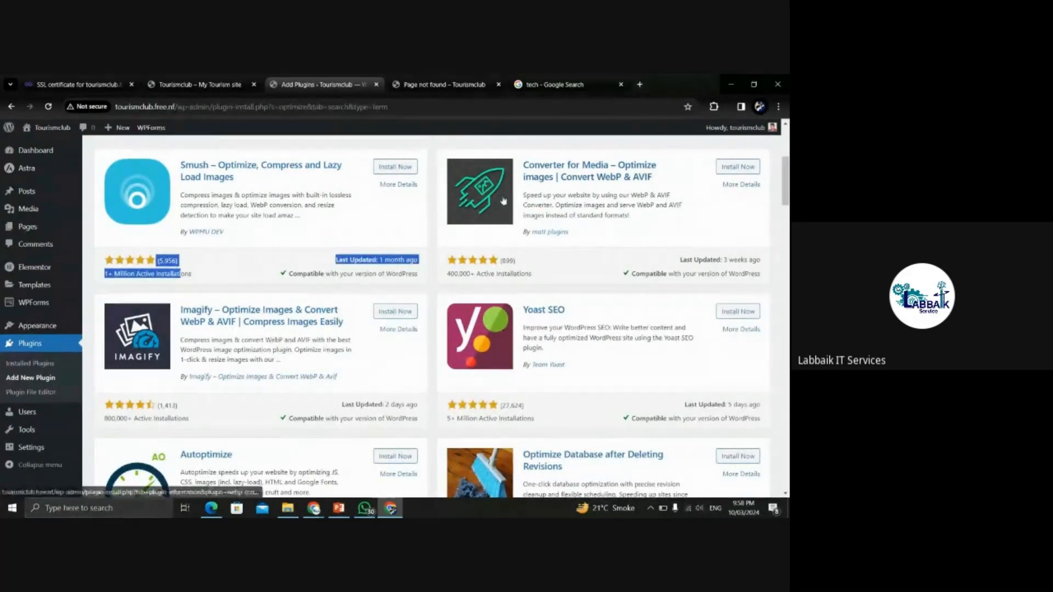
# - Browse the remaining optimization plugins and open the details of 10Web Booster
pyautogui.scroll(-12, 506, 254)
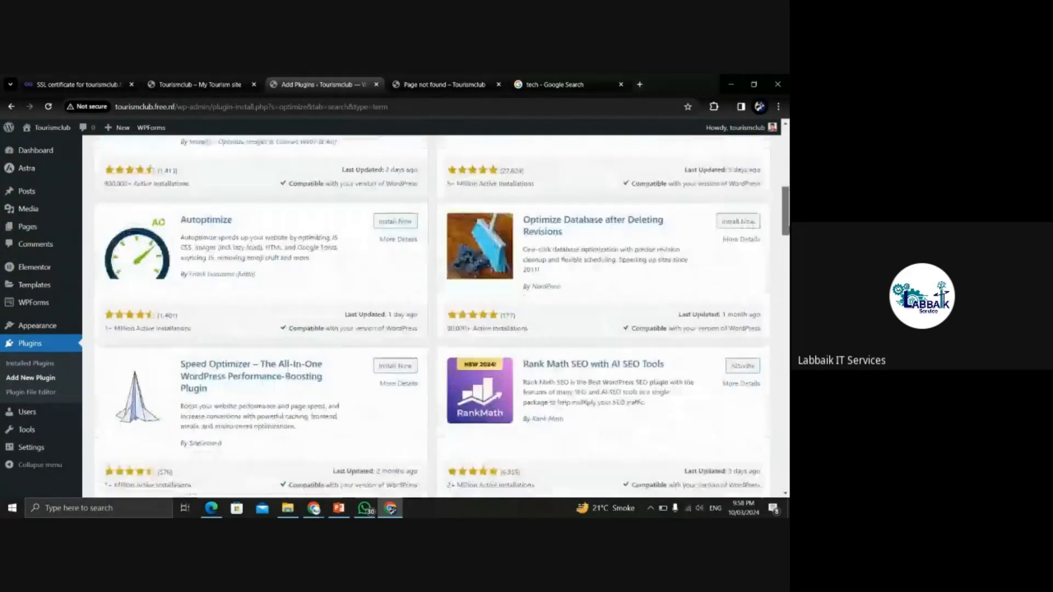
pyautogui.scroll(13, 432, 316)
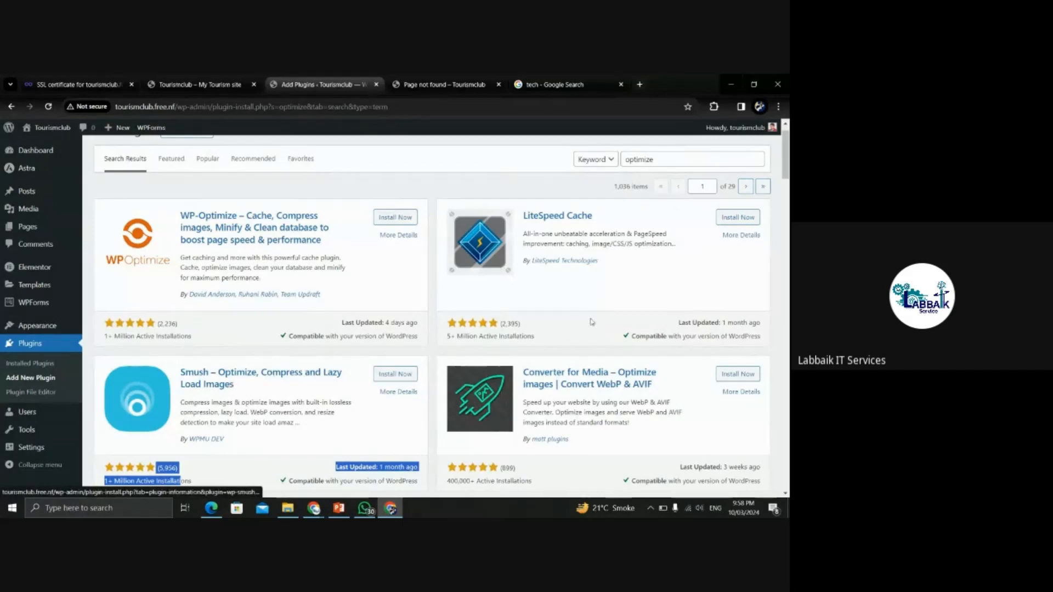
pyautogui.scroll(-5, 787, 178)
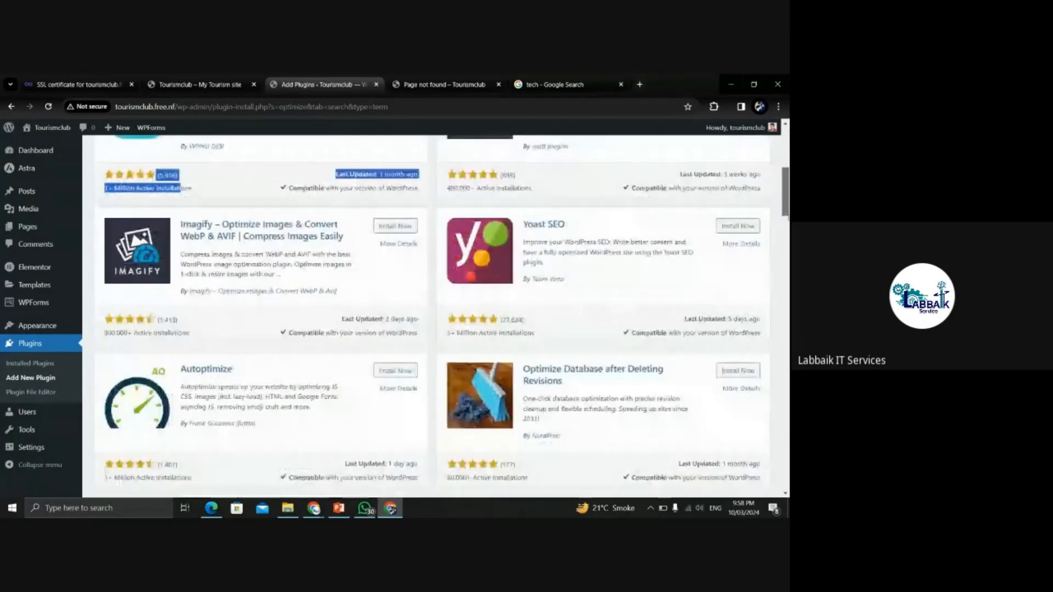
pyautogui.scroll(-6, 786, 186)
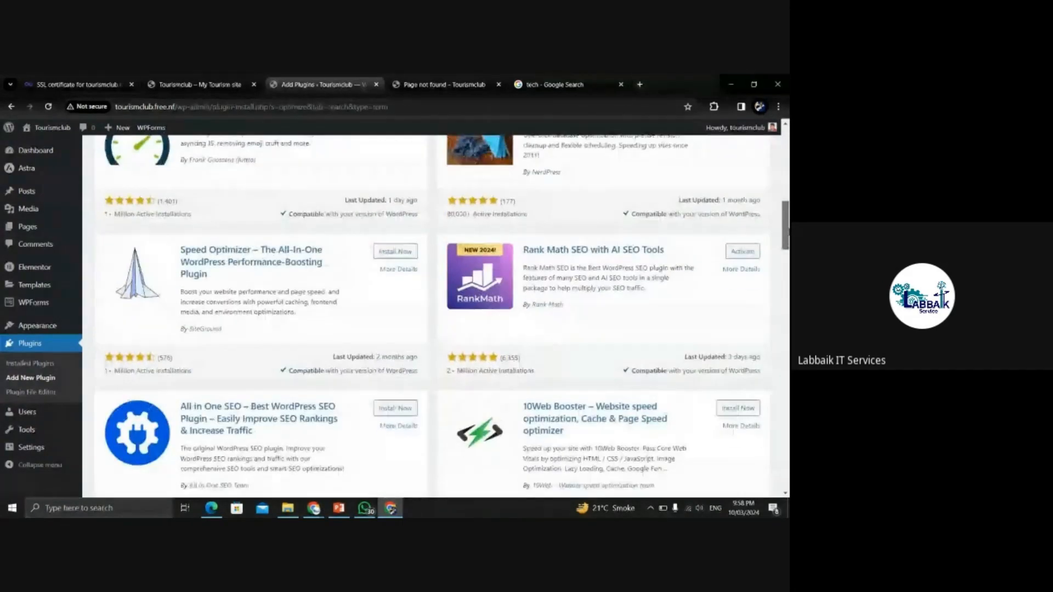
pyautogui.scroll(3, 786, 186)
pyautogui.scroll(9, 786, 233)
pyautogui.scroll(-10, 786, 233)
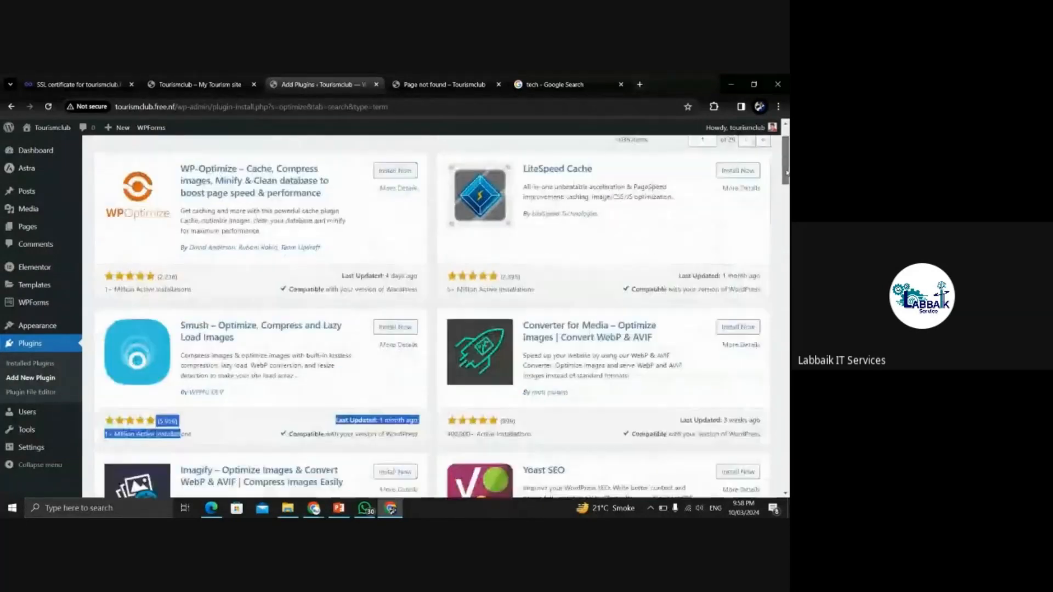
pyautogui.scroll(-3, 786, 233)
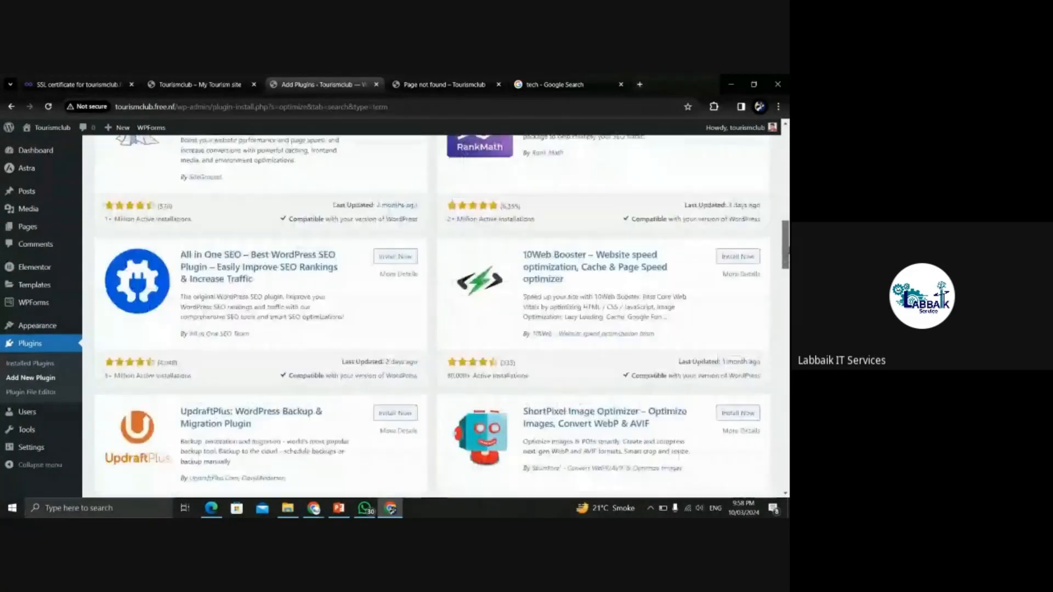
pyautogui.click(558, 248)
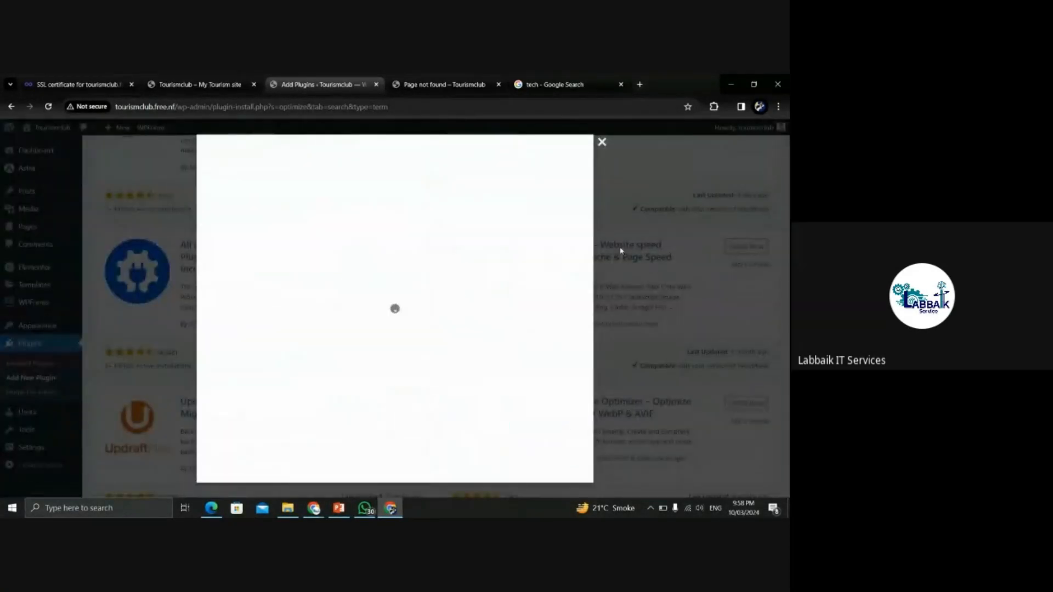
# - Close the 10Web Booster details and install the LiteSpeed Cache plugin
pyautogui.click(658, 158)
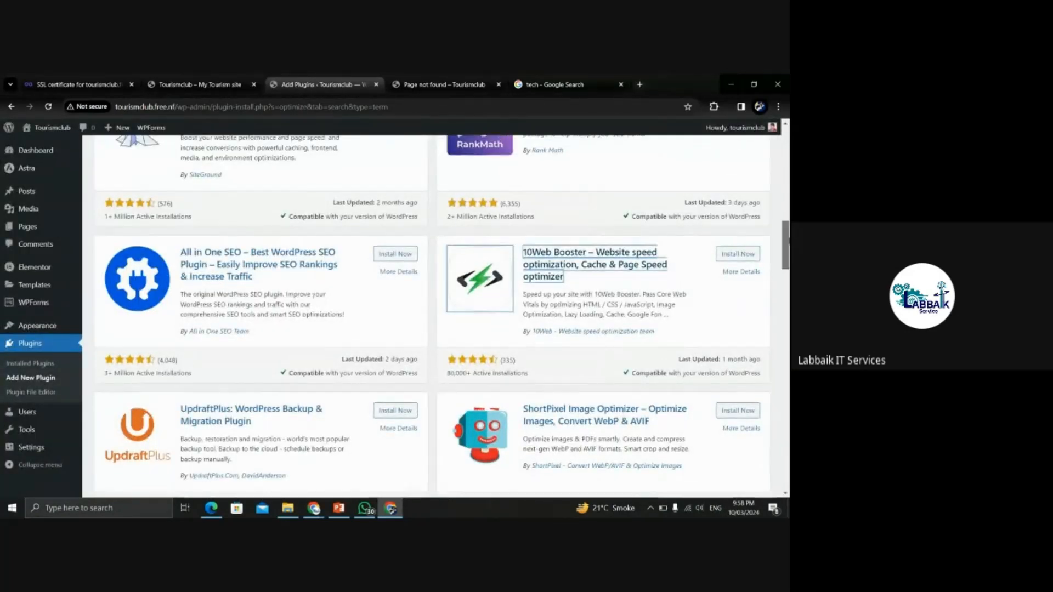
pyautogui.scroll(3, 576, 218)
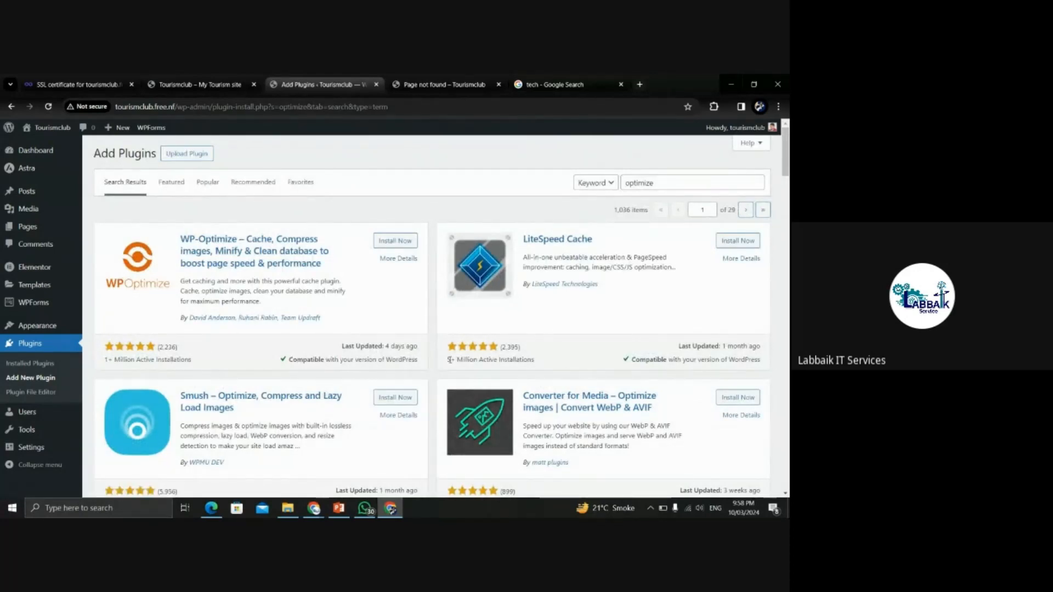
pyautogui.moveTo(450, 359); pyautogui.dragTo(524, 359)
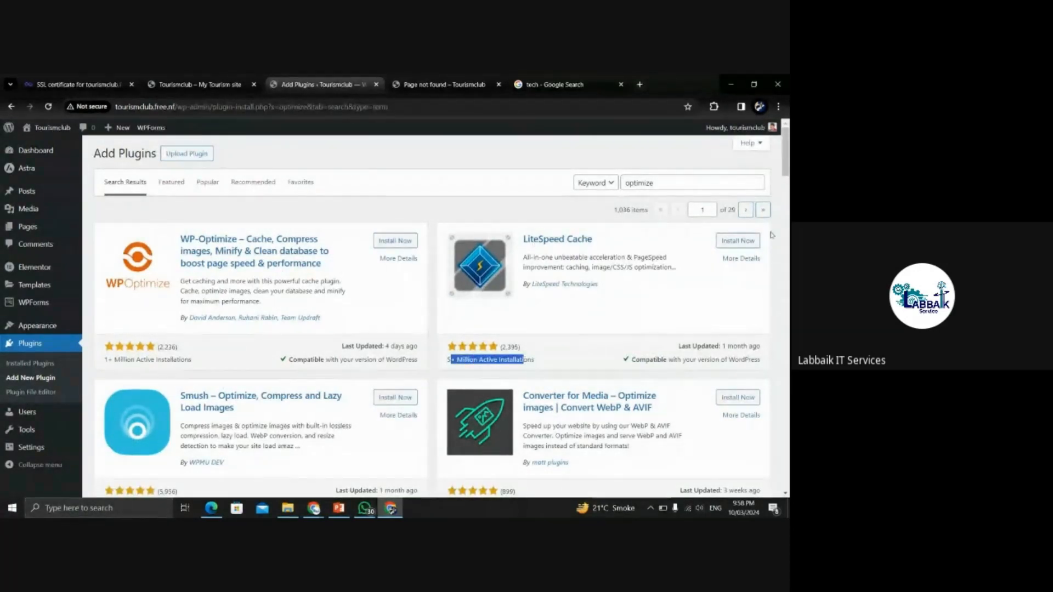
pyautogui.click(730, 242)
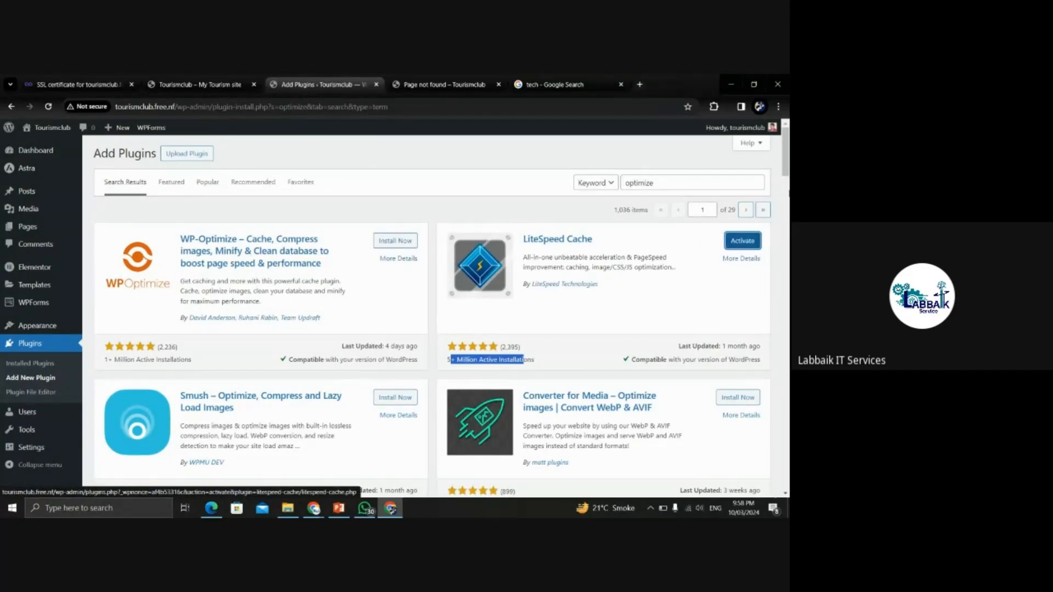
pyautogui.click(788, 193)
pyautogui.moveTo(788, 193); pyautogui.dragTo(786, 105)
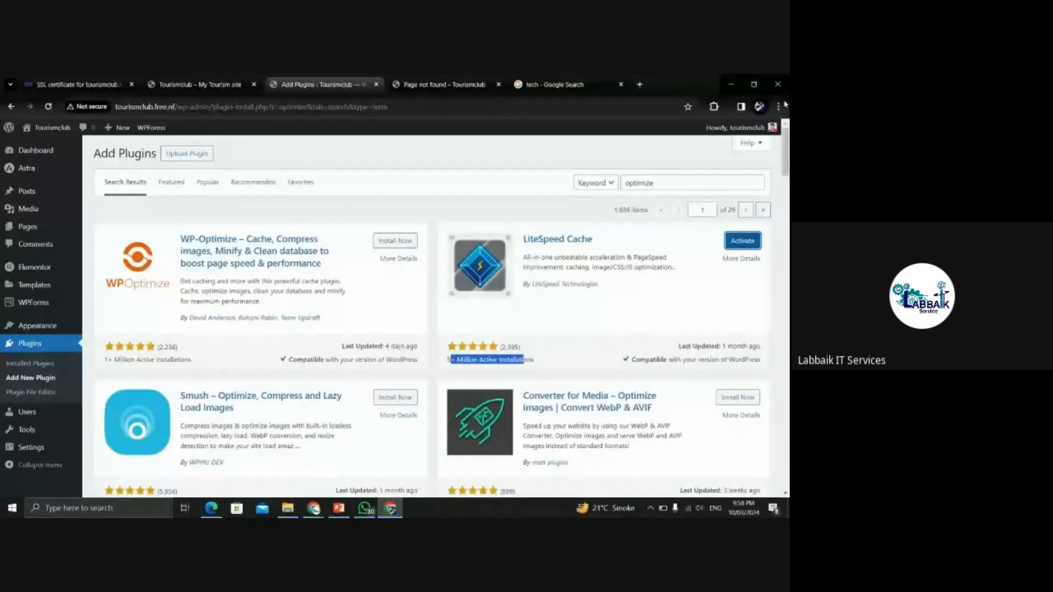
# - Search the plugin directory for "security"
pyautogui.moveTo(657, 183); pyautogui.dragTo(598, 194)
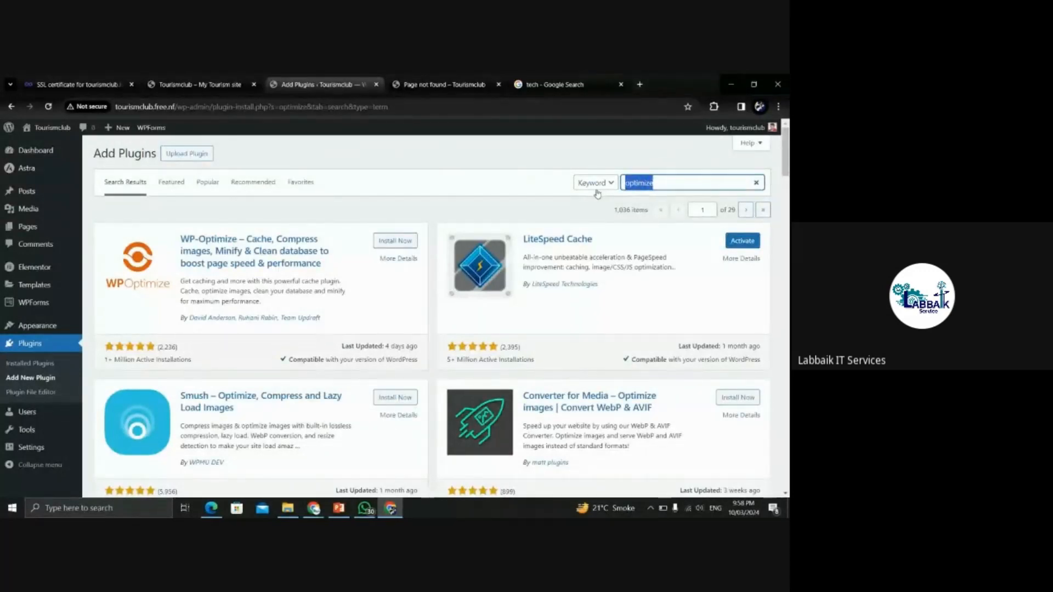
pyautogui.write('seo')
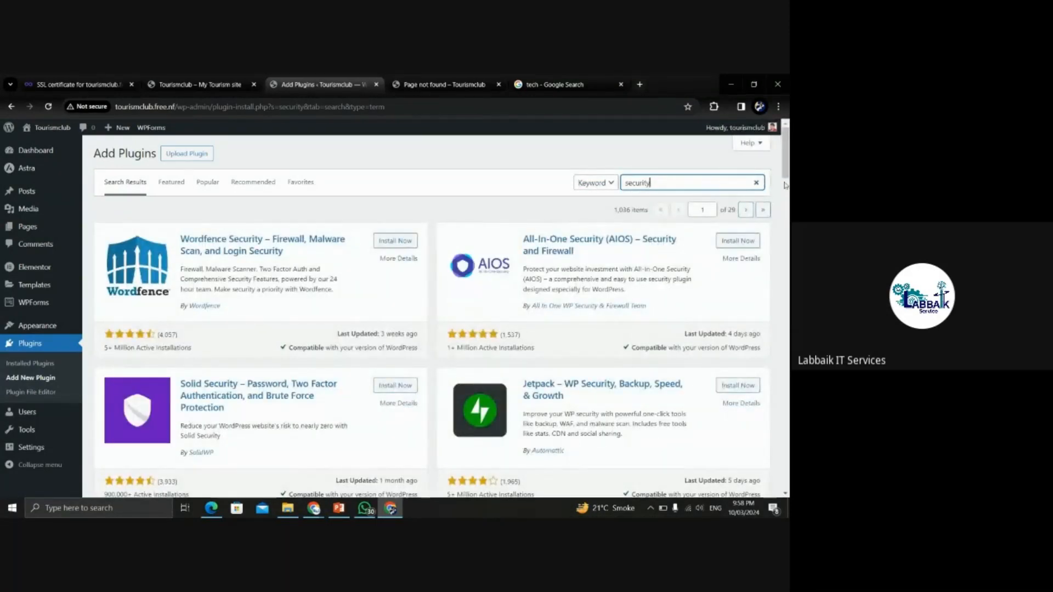
pyautogui.scroll(-1, 786, 163)
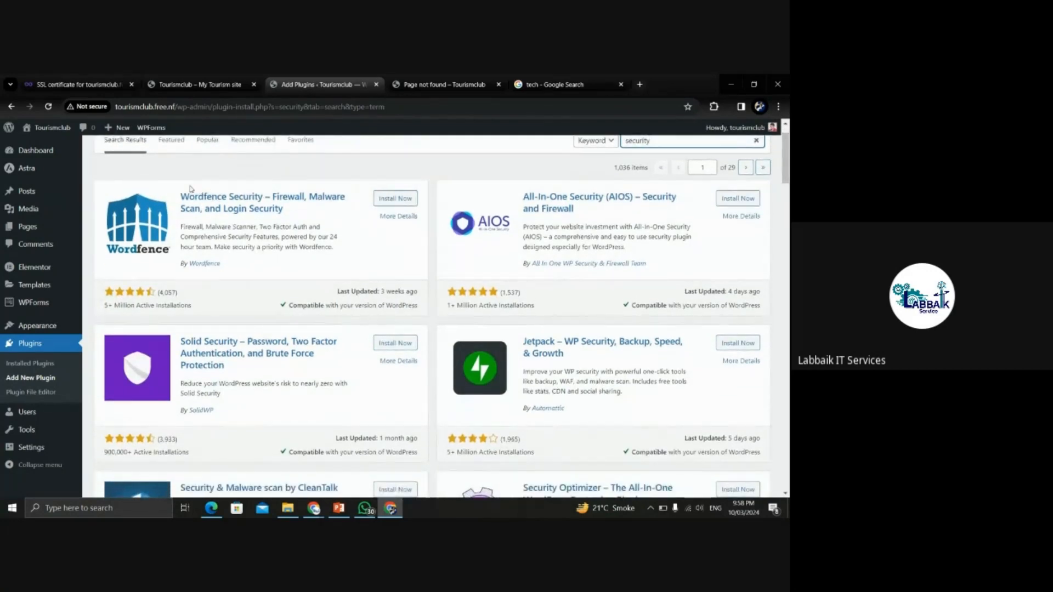
# - Look through the security plugins and install Wordfence Security – Firewall, Malware Scan, and Login Security
pyautogui.moveTo(175, 196); pyautogui.dragTo(204, 186)
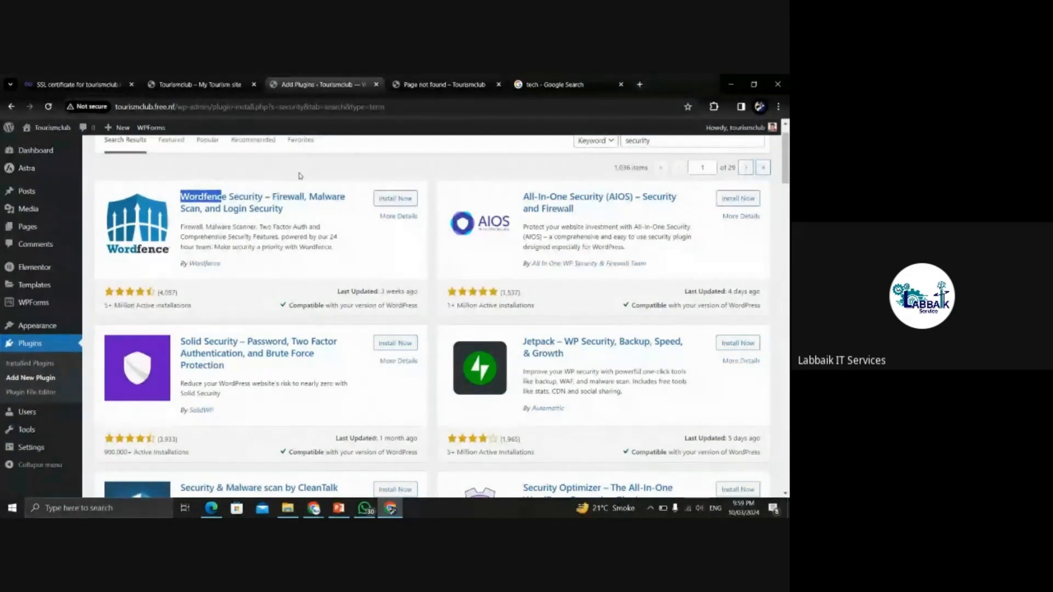
pyautogui.click(240, 173)
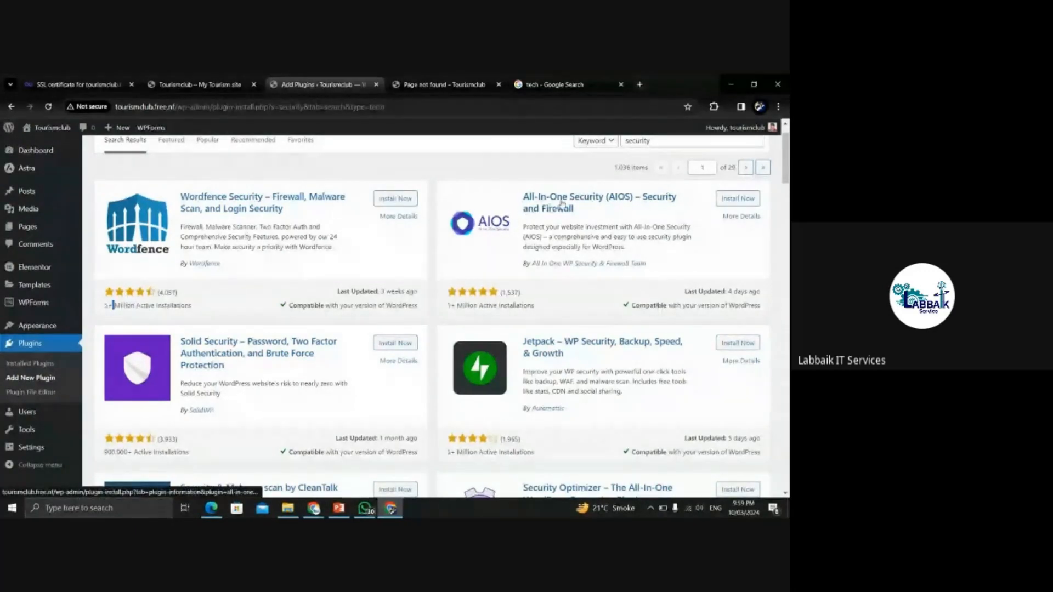
pyautogui.scroll(-3, 683, 192)
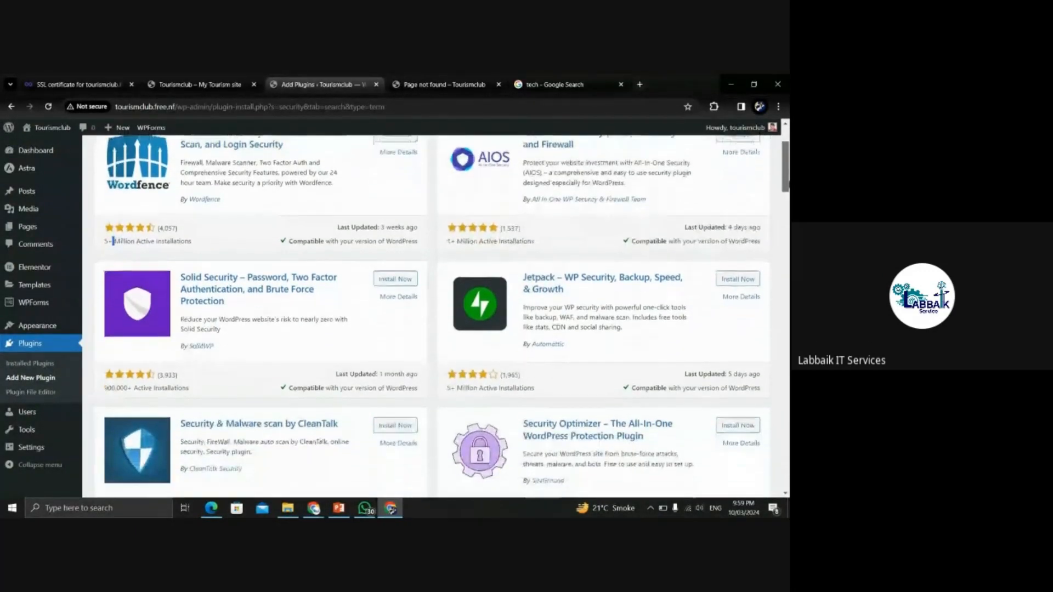
pyautogui.moveTo(787, 193); pyautogui.dragTo(788, 195)
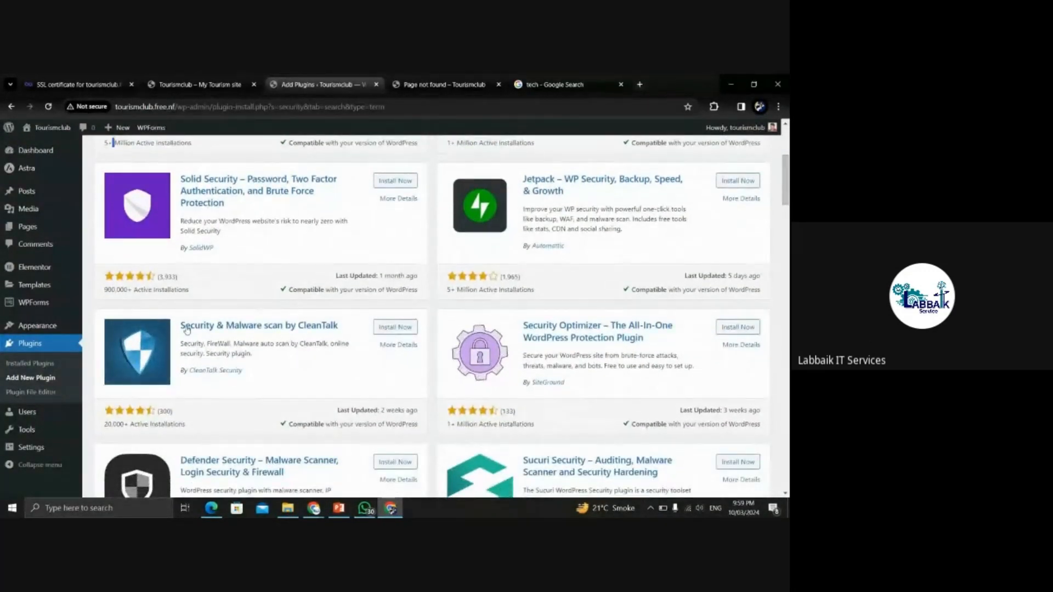
pyautogui.moveTo(186, 327); pyautogui.dragTo(243, 321)
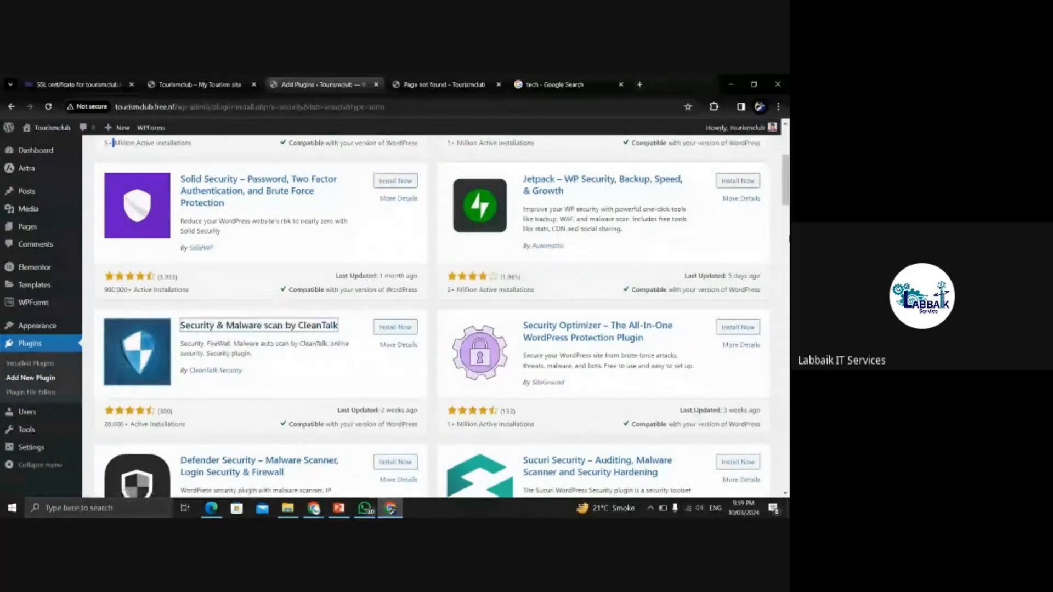
pyautogui.scroll(4, 327, 252)
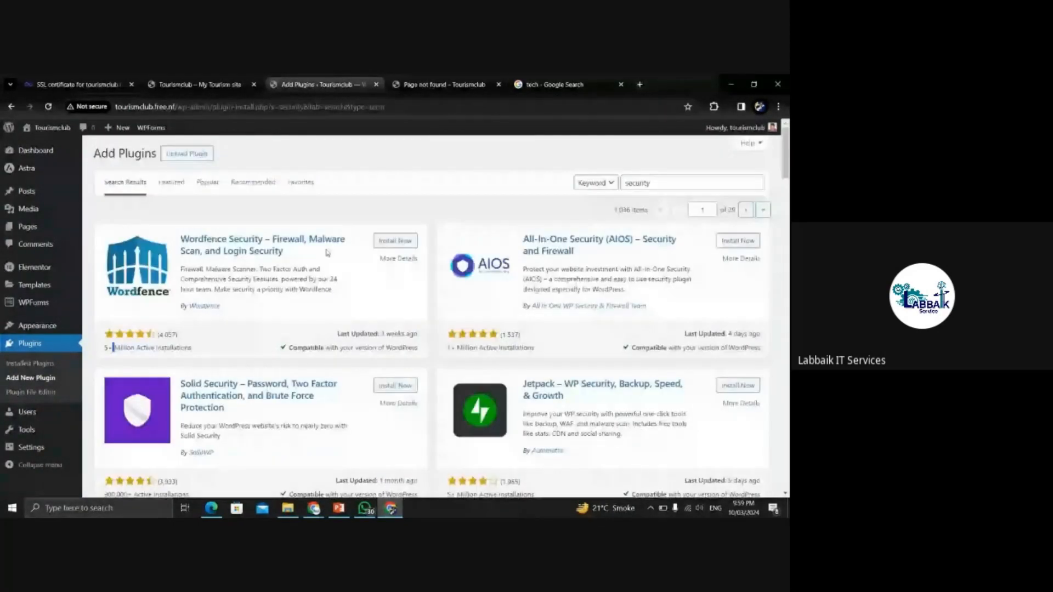
pyautogui.click(394, 240)
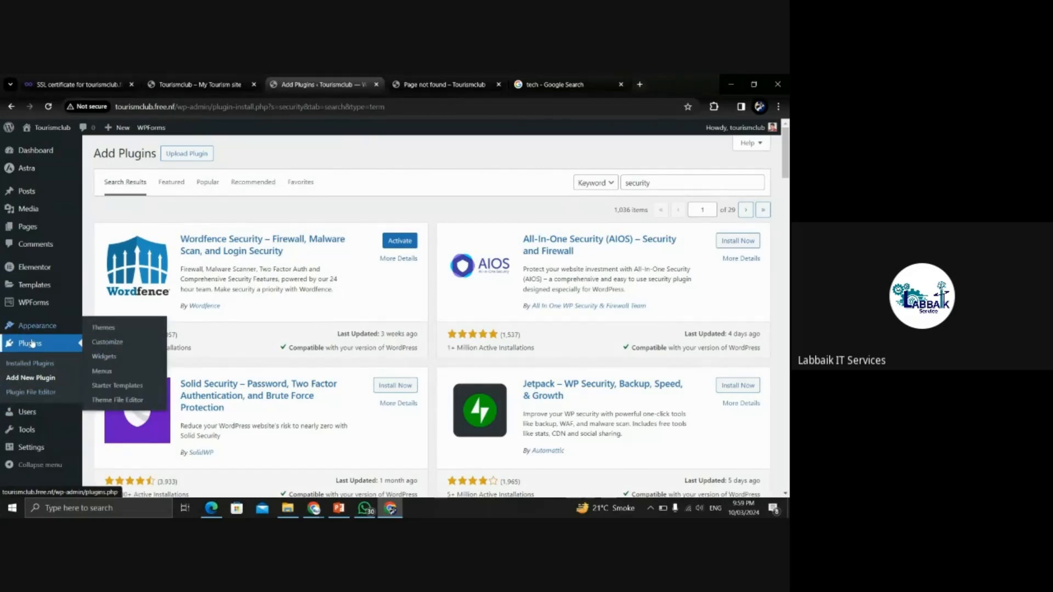
# - Open the list of installed plugins and look through all its entries
pyautogui.click(31, 343)
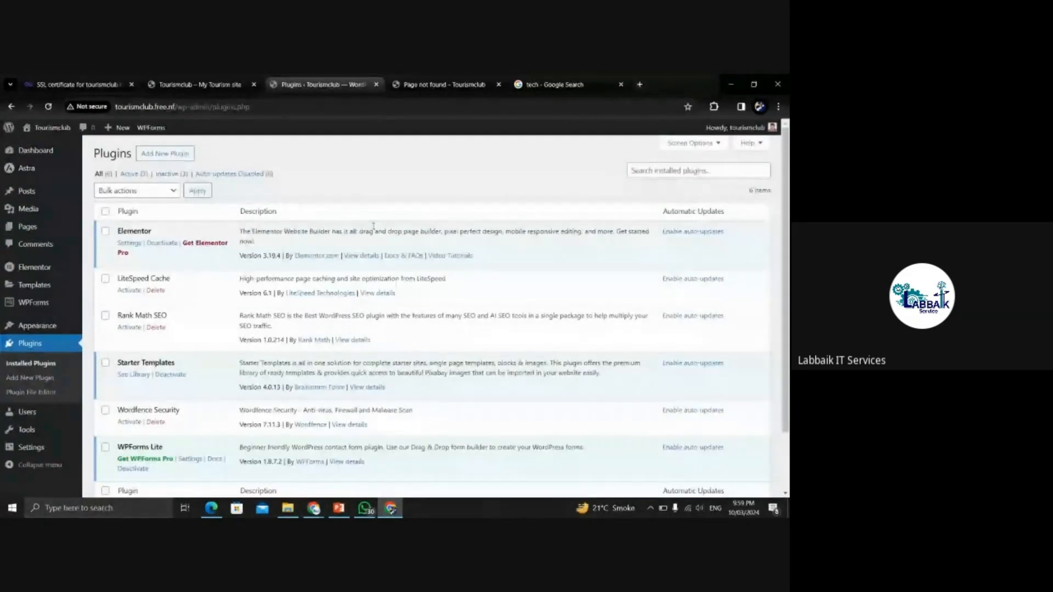
pyautogui.scroll(-3, 433, 316)
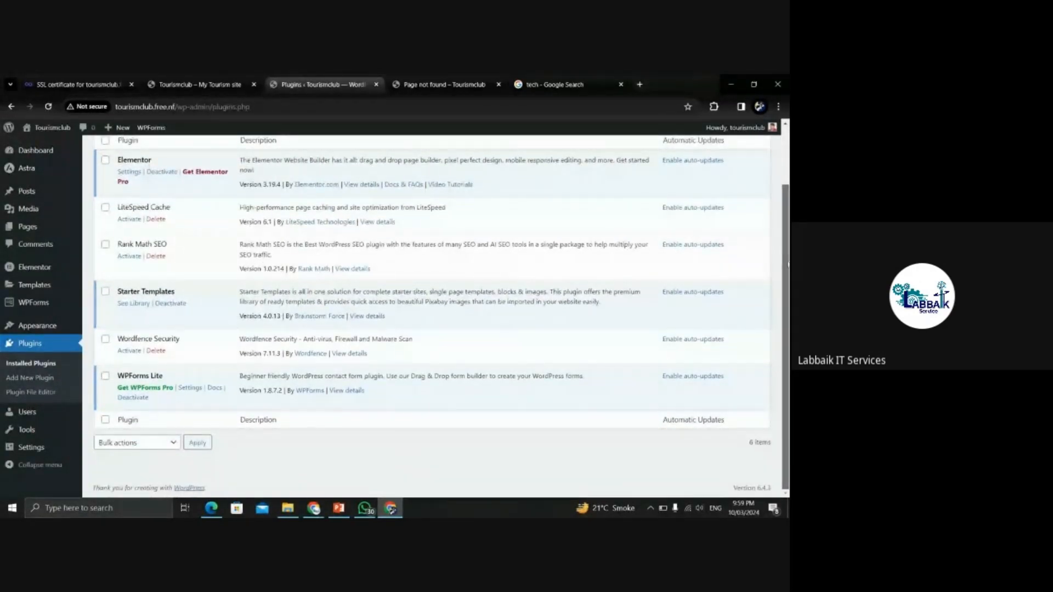
pyautogui.scroll(3, 788, 264)
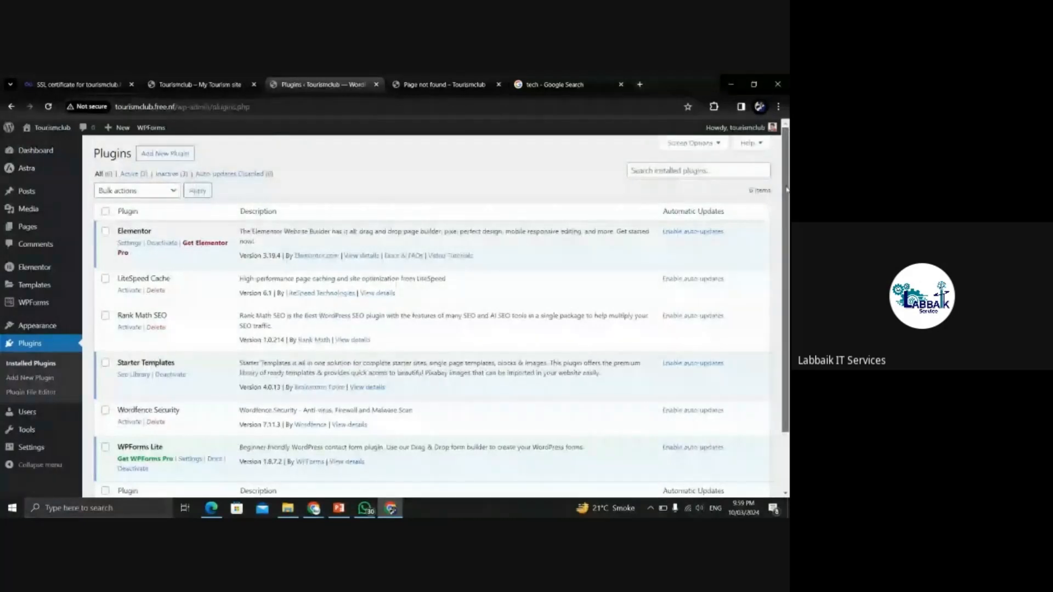
pyautogui.scroll(-3, 685, 176)
pyautogui.scroll(3, 606, 150)
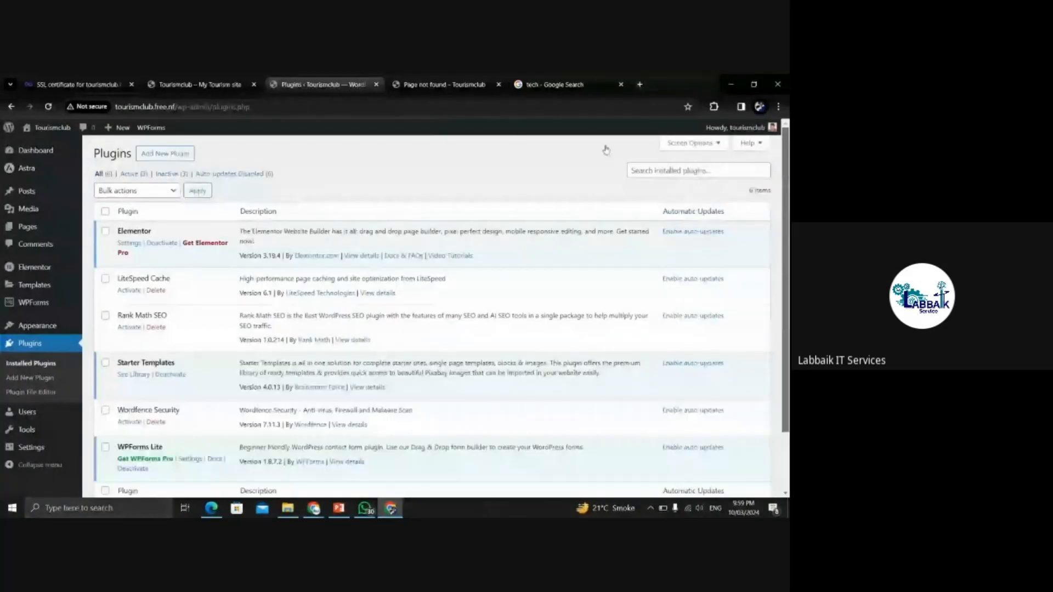
pyautogui.doubleClick(345, 104)
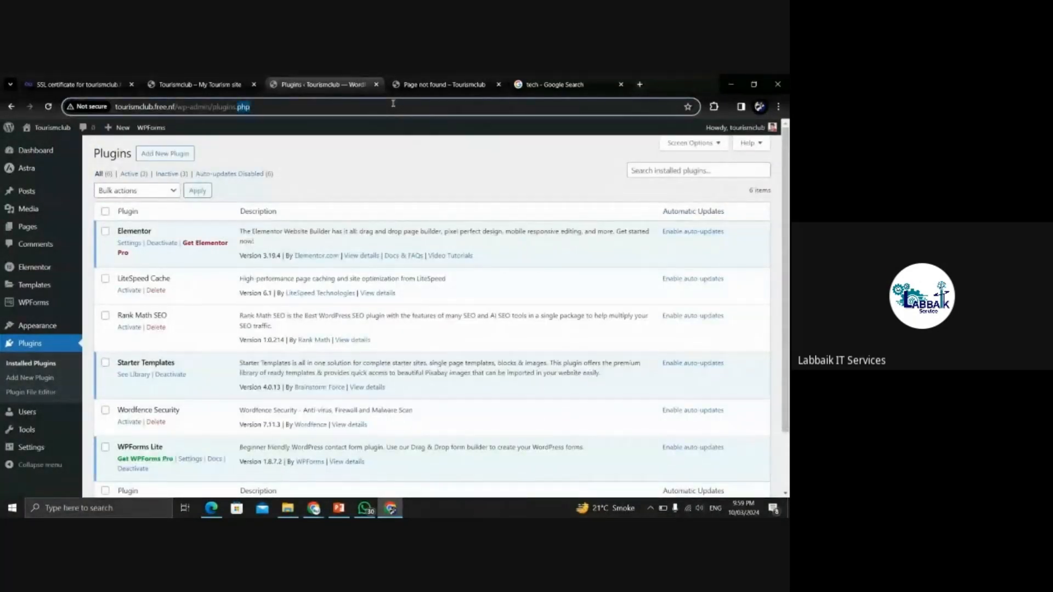
pyautogui.moveTo(786, 168); pyautogui.dragTo(785, 155)
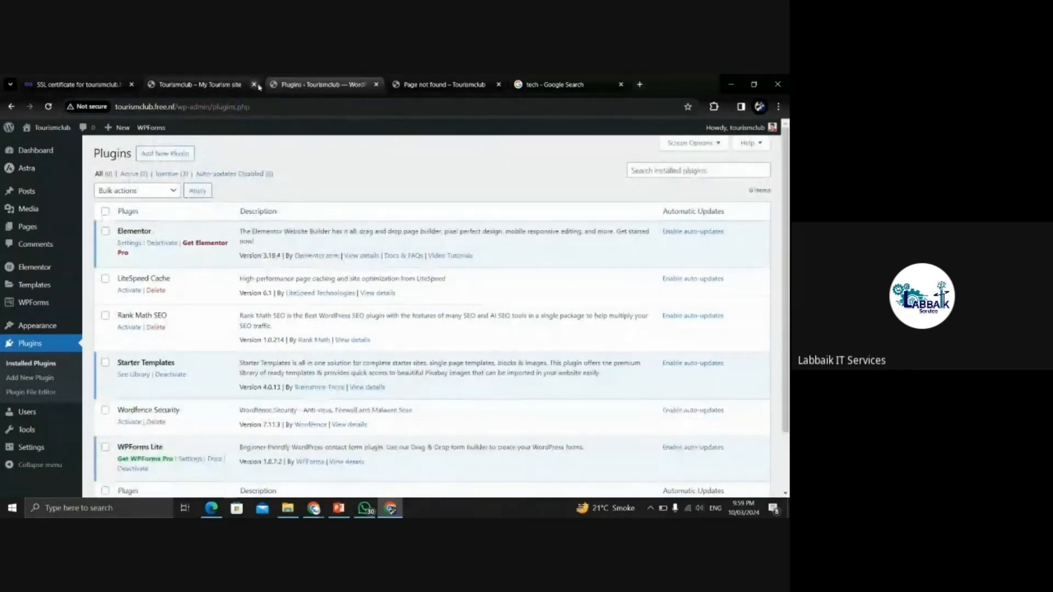
# - Switch to the InfinityFree SSL certificate page for tourismclub.free.nf and refresh it to check the installation status
pyautogui.click(76, 79)
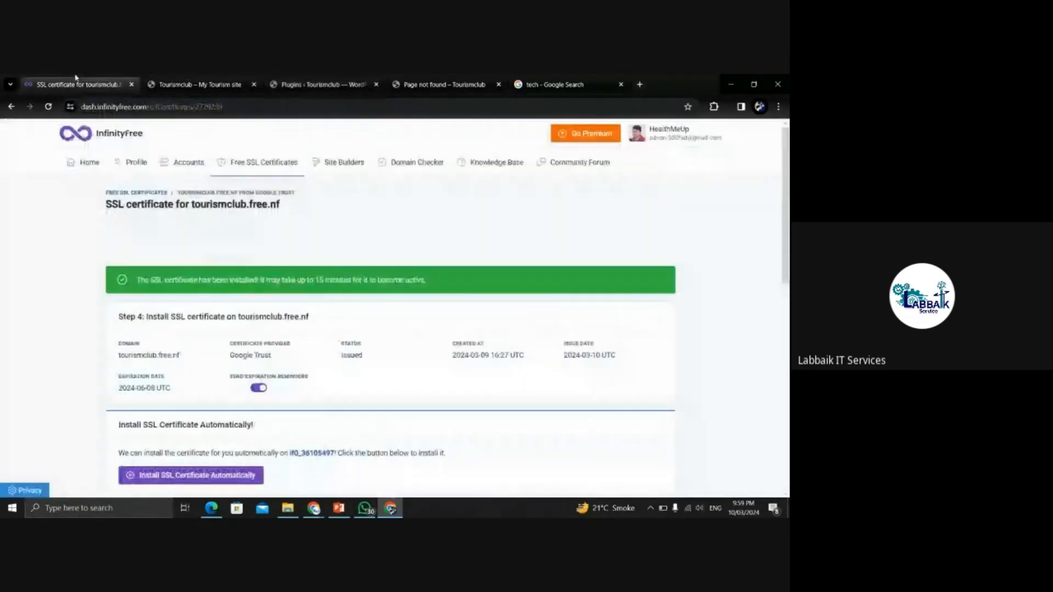
pyautogui.scroll(-5, 789, 345)
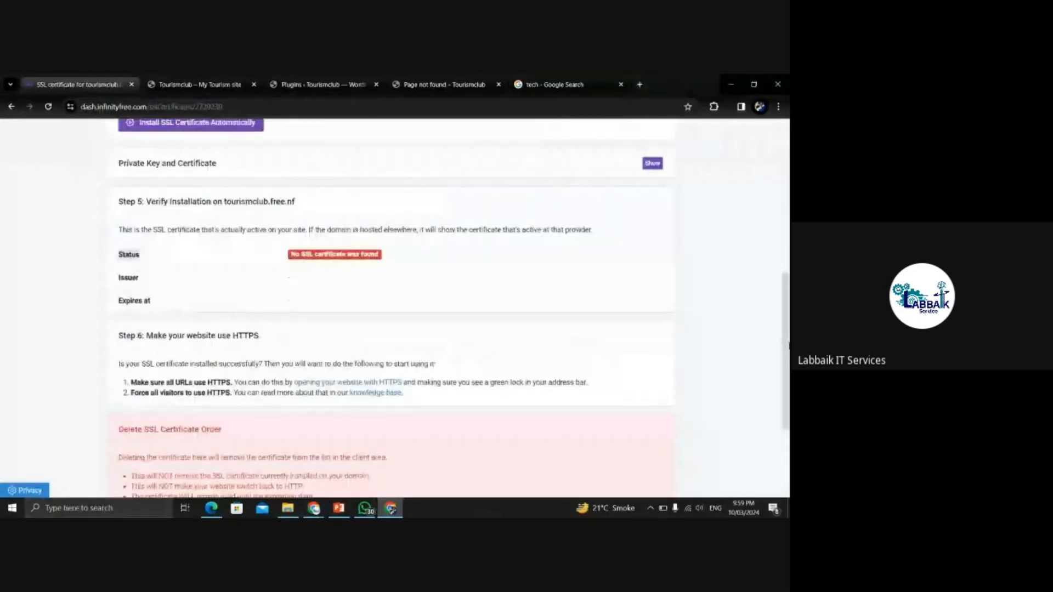
pyautogui.scroll(-1, 261, 208)
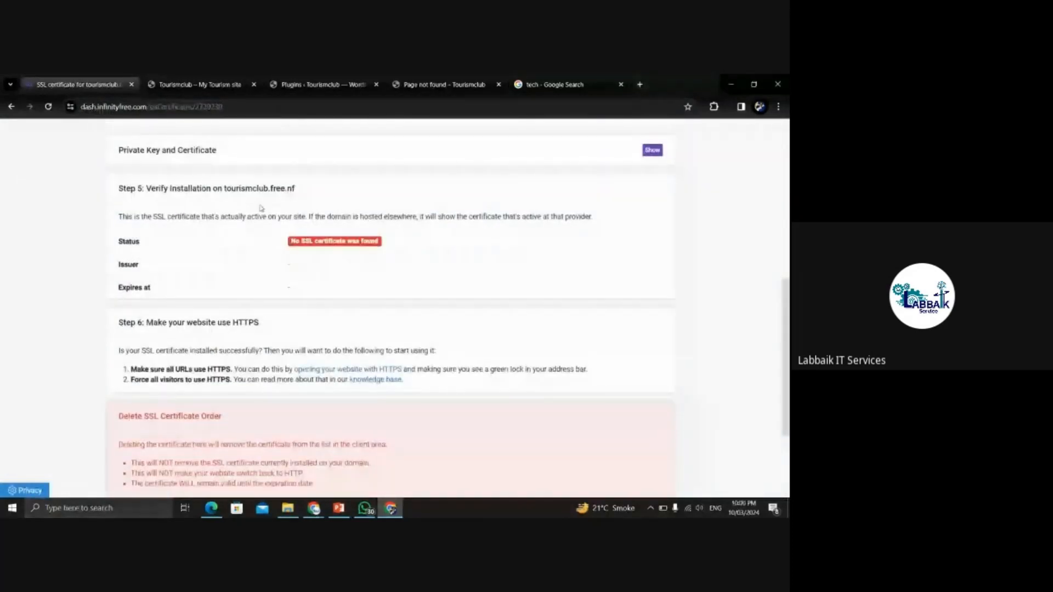
pyautogui.click(48, 107)
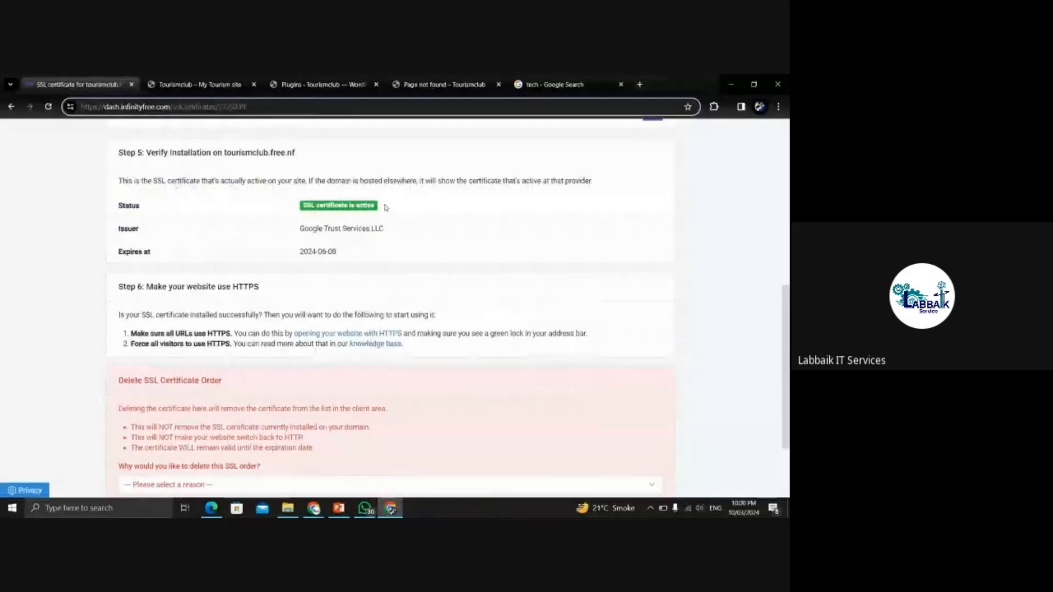
# - Reload the tourismclub.free.nf home page and check the browser's connection security information
pyautogui.click(191, 85)
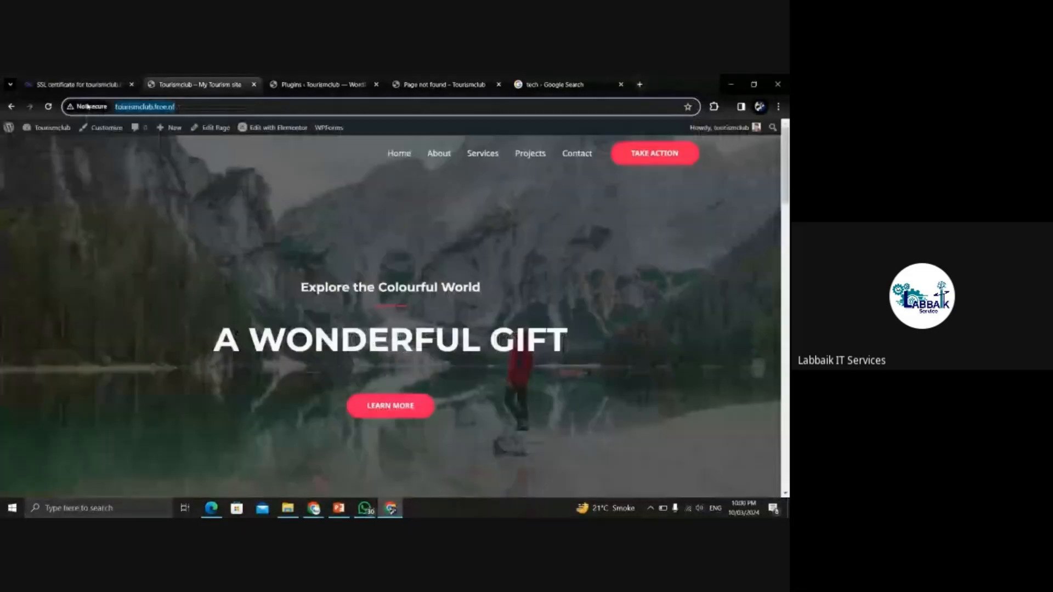
pyautogui.press('Return')
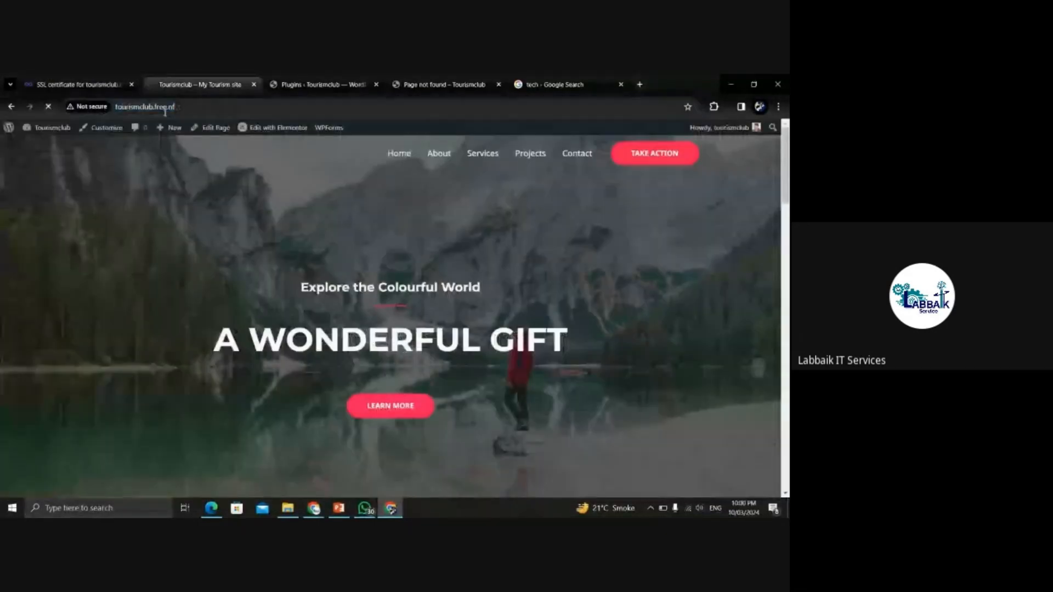
pyautogui.click(218, 110)
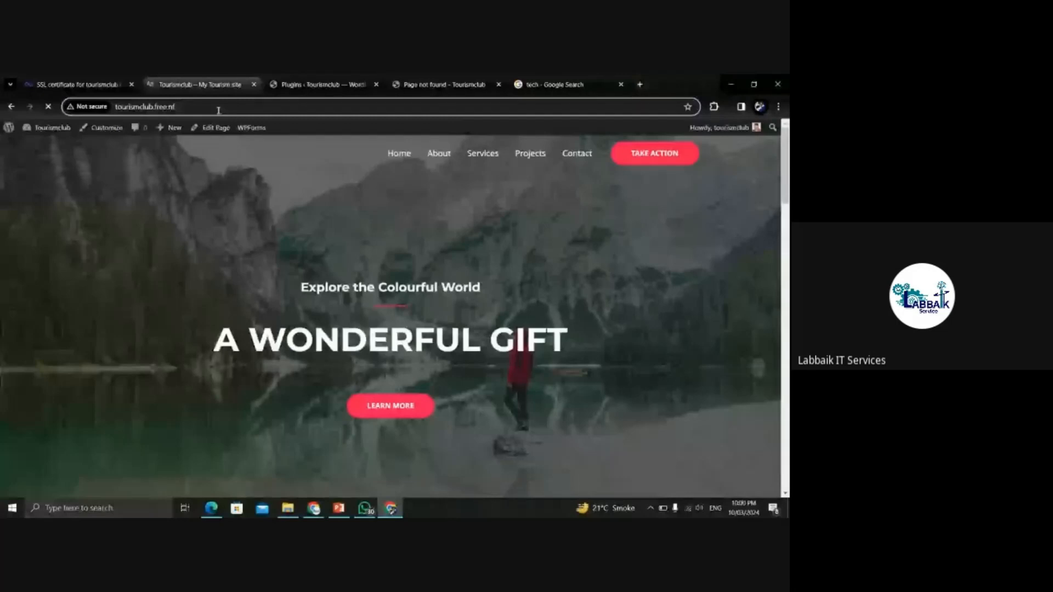
pyautogui.click(87, 107)
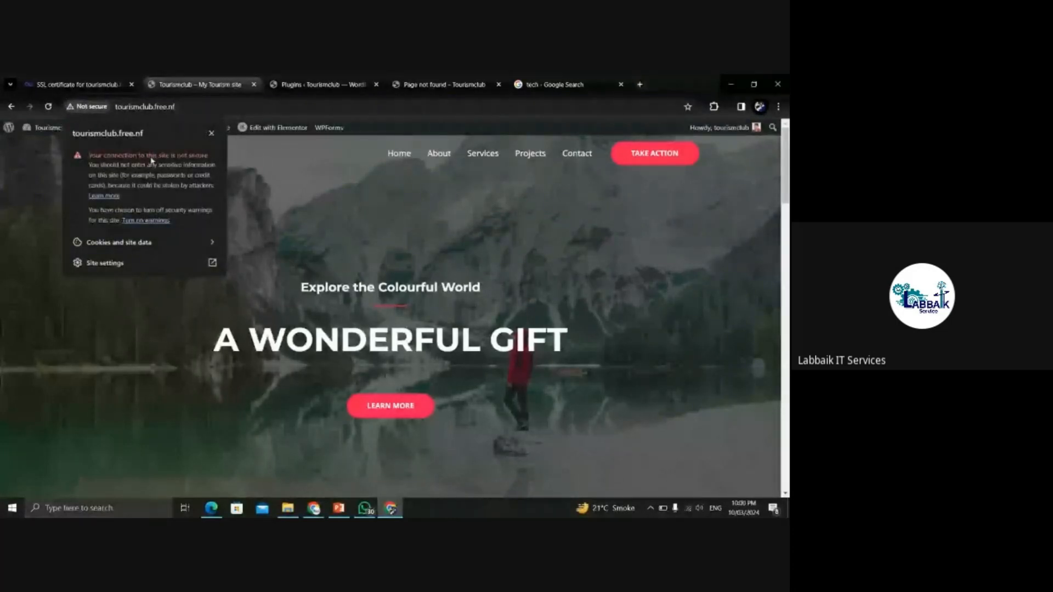
pyautogui.click(211, 133)
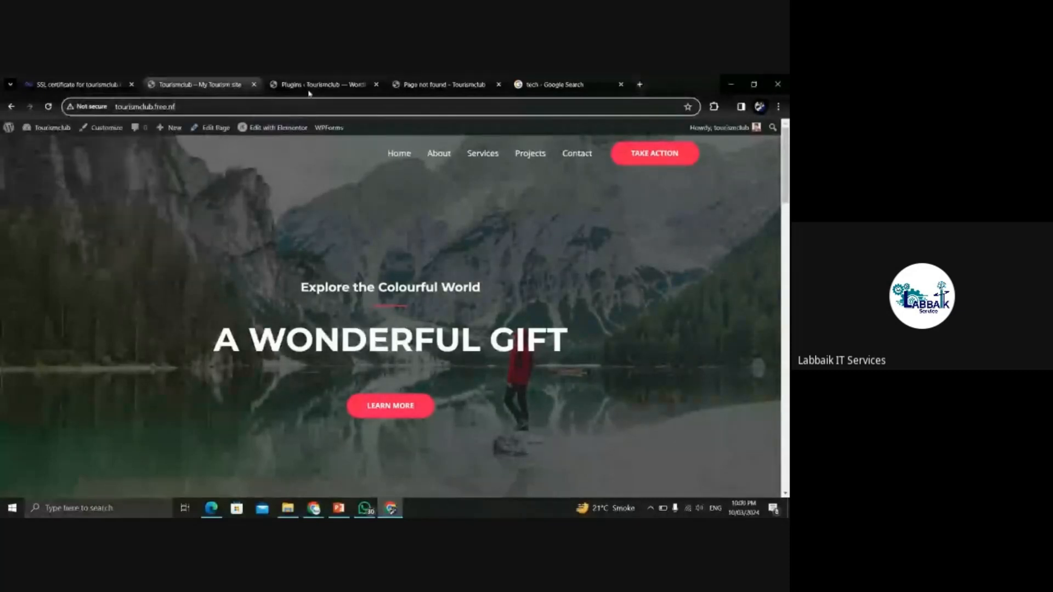
# - Recheck the certificate verification on InfinityFree and open the list of free SSL certificates to review tourismclub.free.nf's status
pyautogui.click(76, 85)
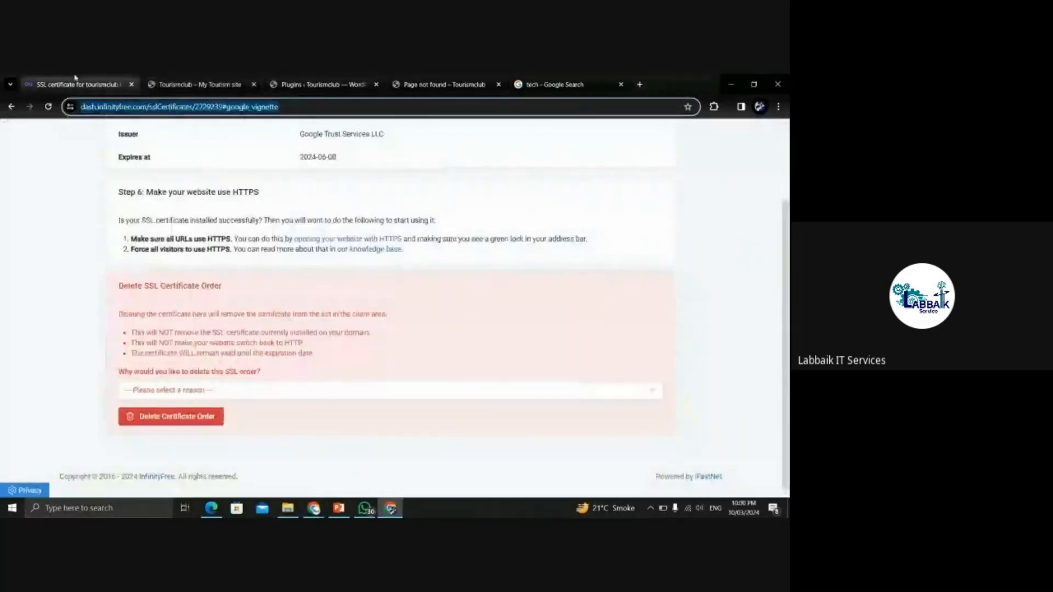
pyautogui.click(424, 354)
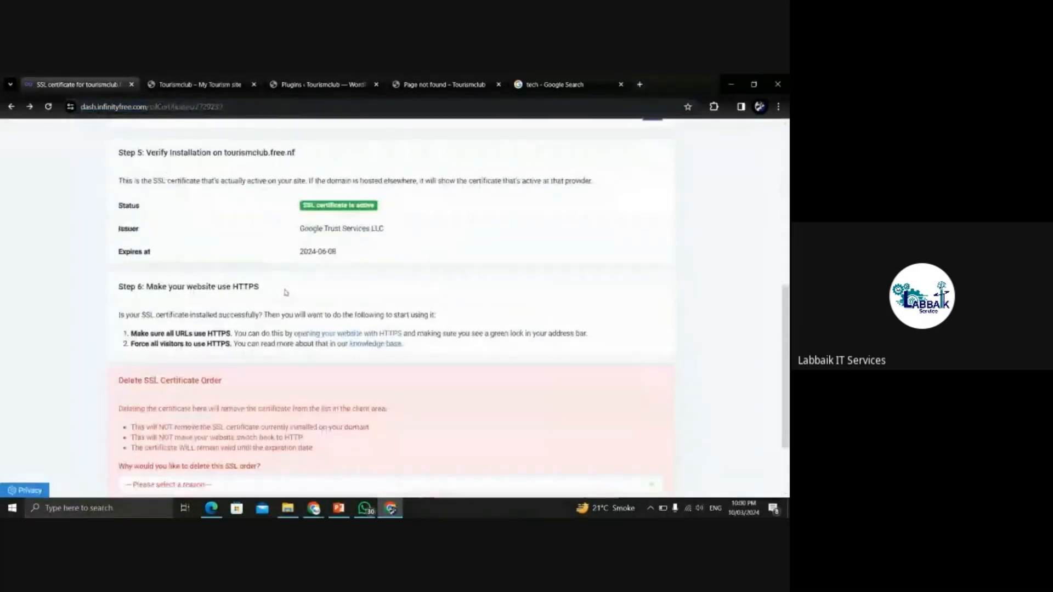
pyautogui.moveTo(783, 274); pyautogui.dragTo(763, 125)
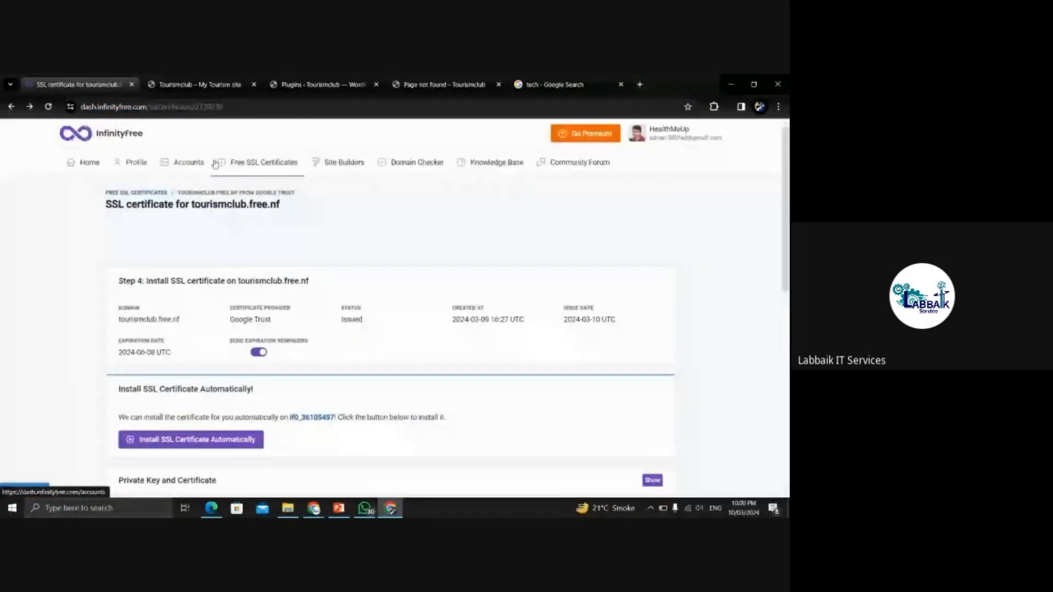
pyautogui.click(236, 162)
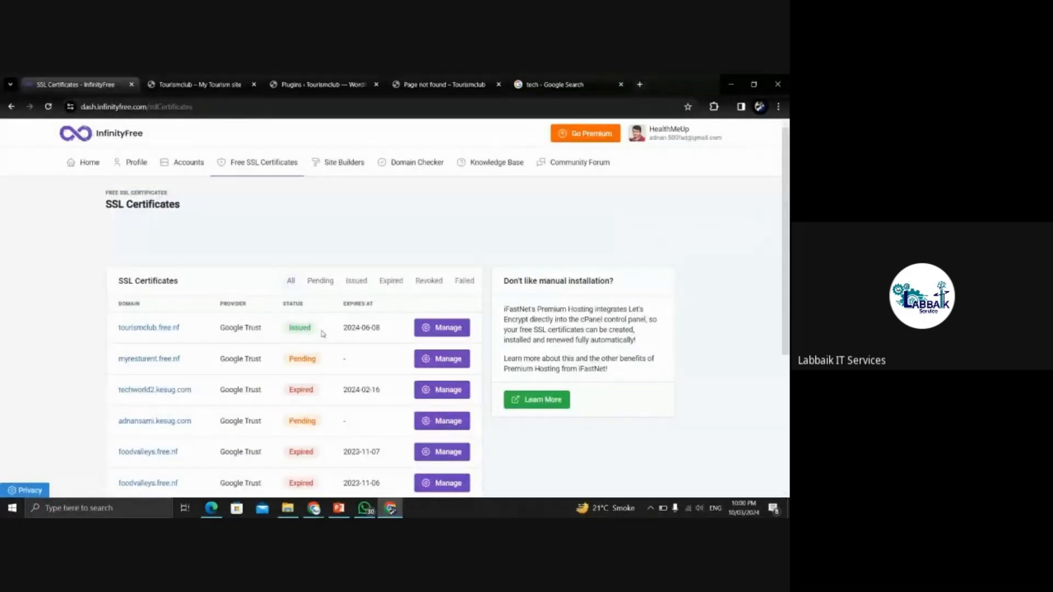
pyautogui.moveTo(786, 220); pyautogui.dragTo(786, 179)
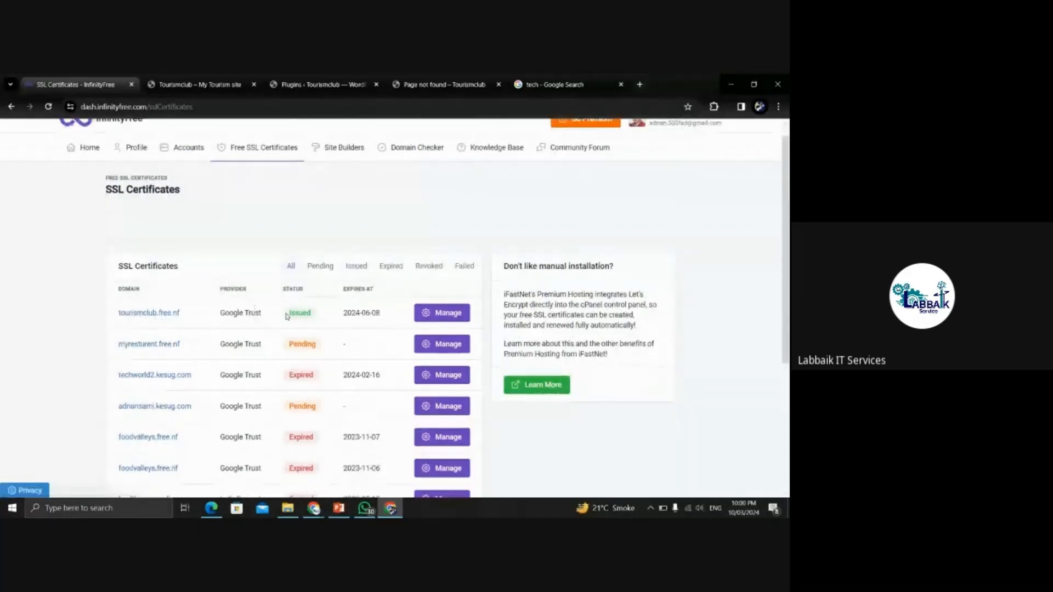
# - Open the tourismclub.free.nf hosting account from InfinityFree's hosting accounts list and launch its control panel
pyautogui.click(271, 83)
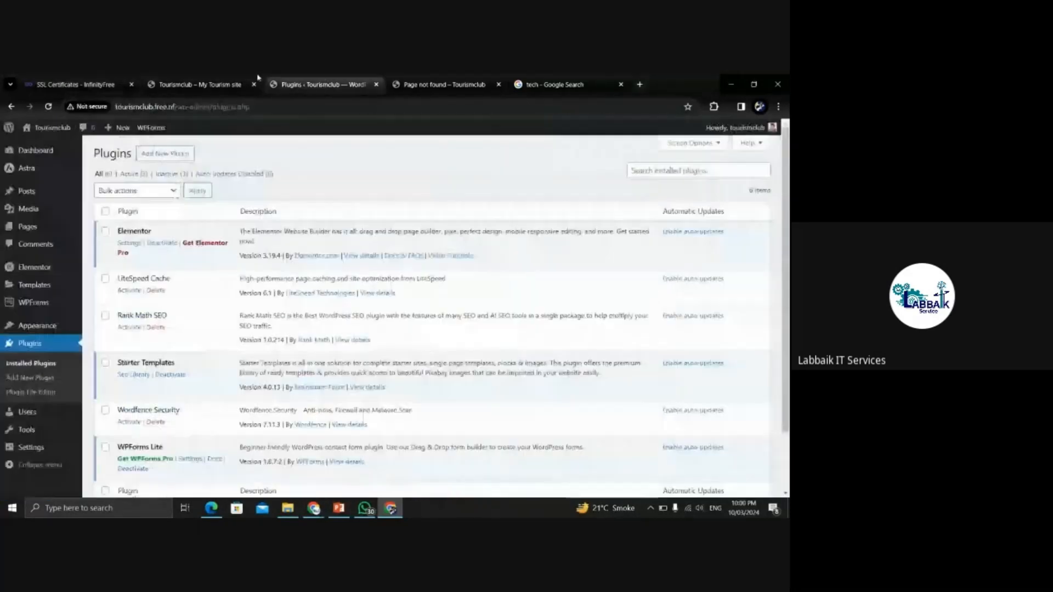
pyautogui.click(46, 79)
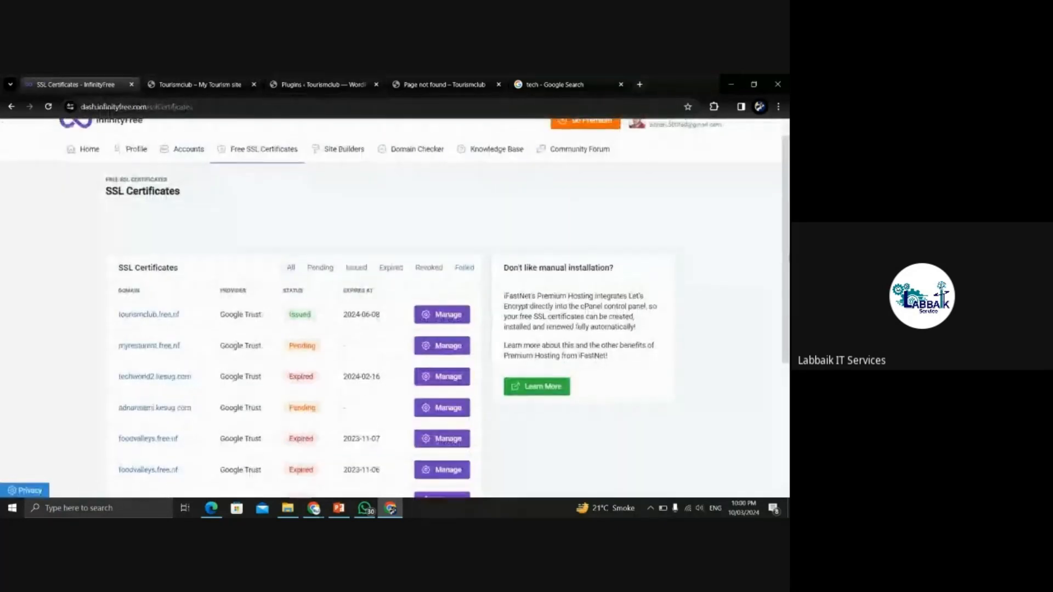
pyautogui.scroll(1, 775, 220)
pyautogui.click(69, 171)
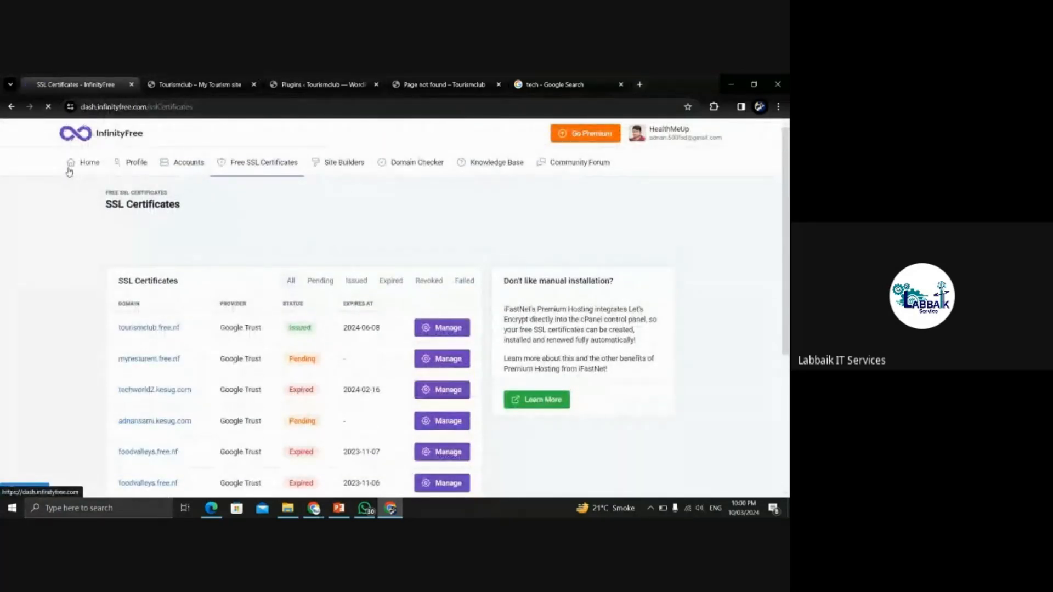
pyautogui.scroll(-2, 789, 238)
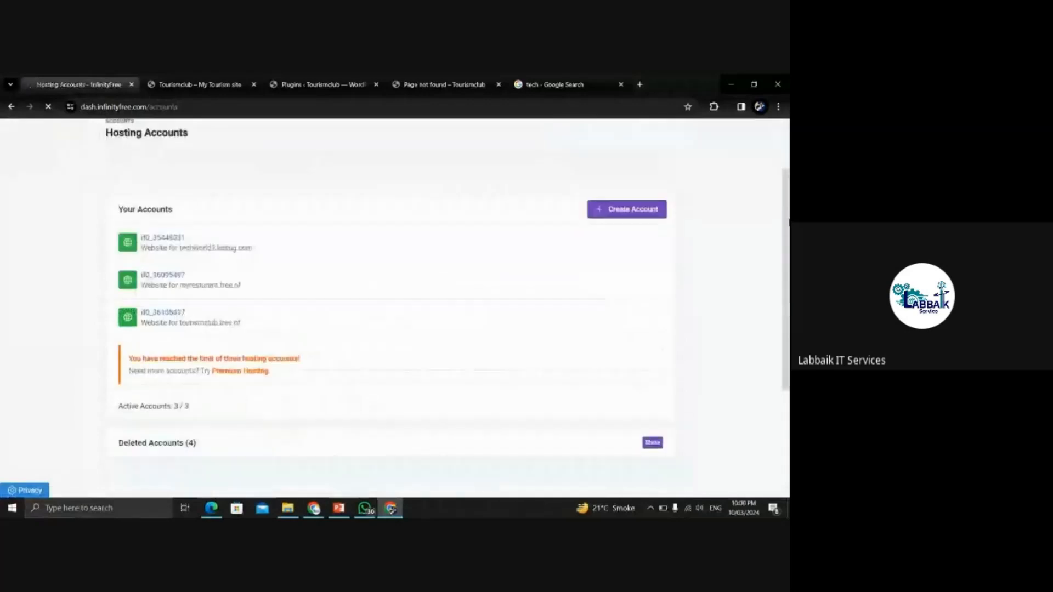
pyautogui.scroll(-2, 395, 307)
pyautogui.scroll(4, 395, 307)
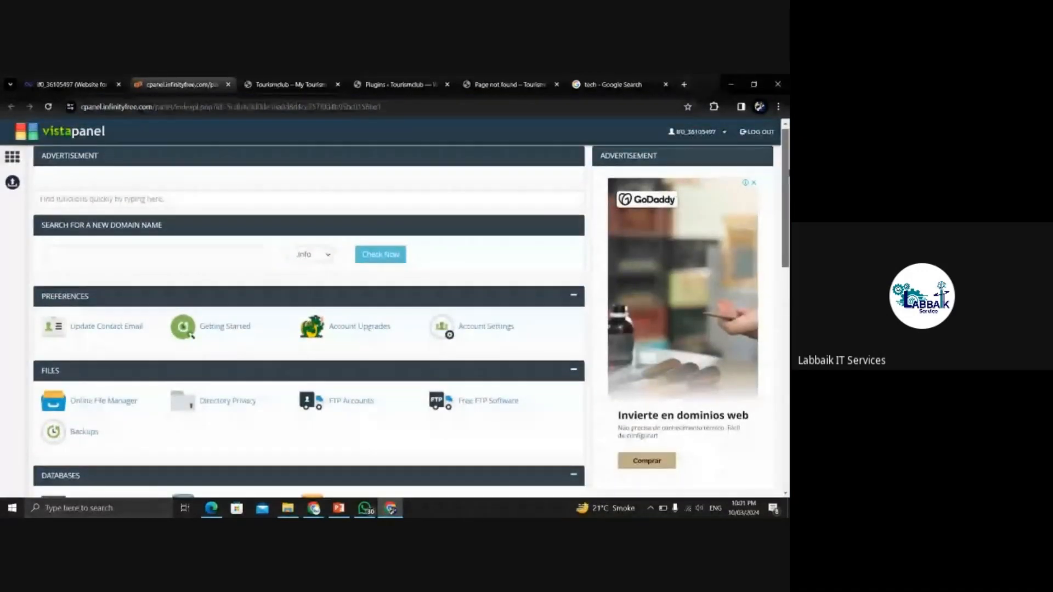
# - Connect to the site's WordPress database through phpMyAdmin and browse its options table
pyautogui.scroll(-3, 406, 318)
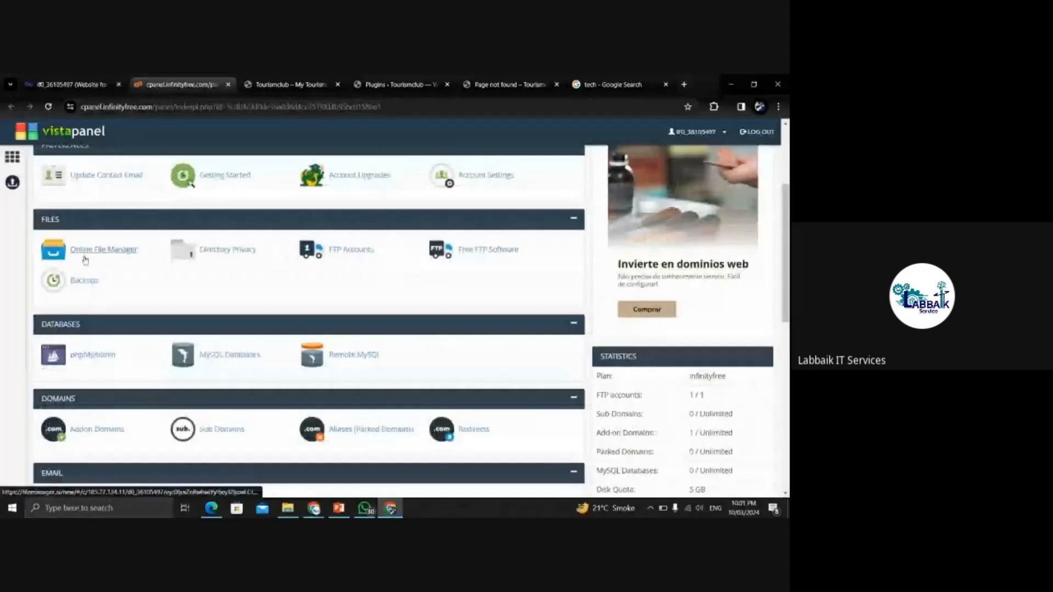
pyautogui.click(92, 355)
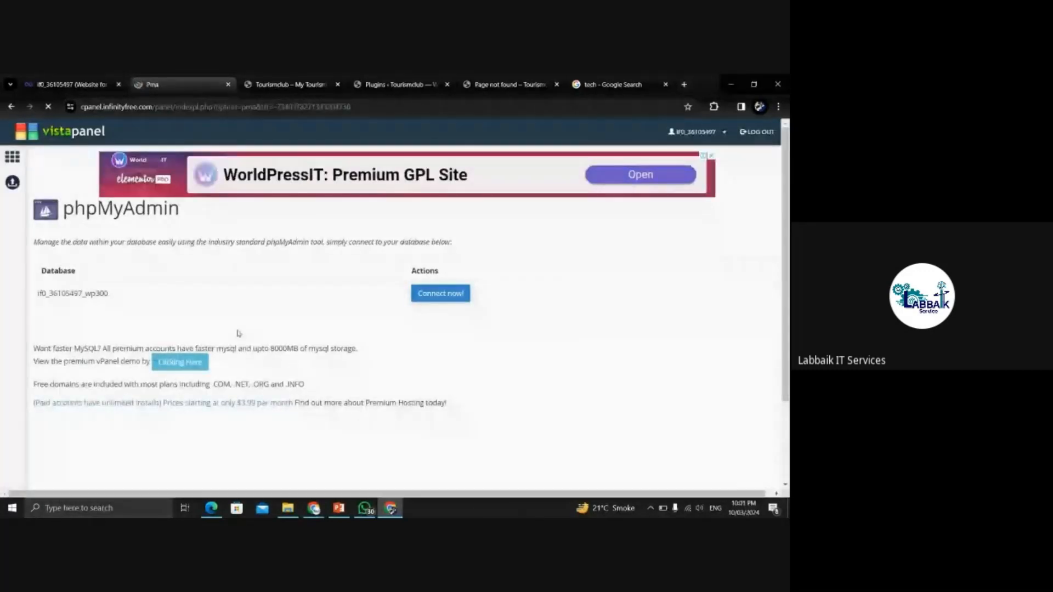
pyautogui.click(441, 294)
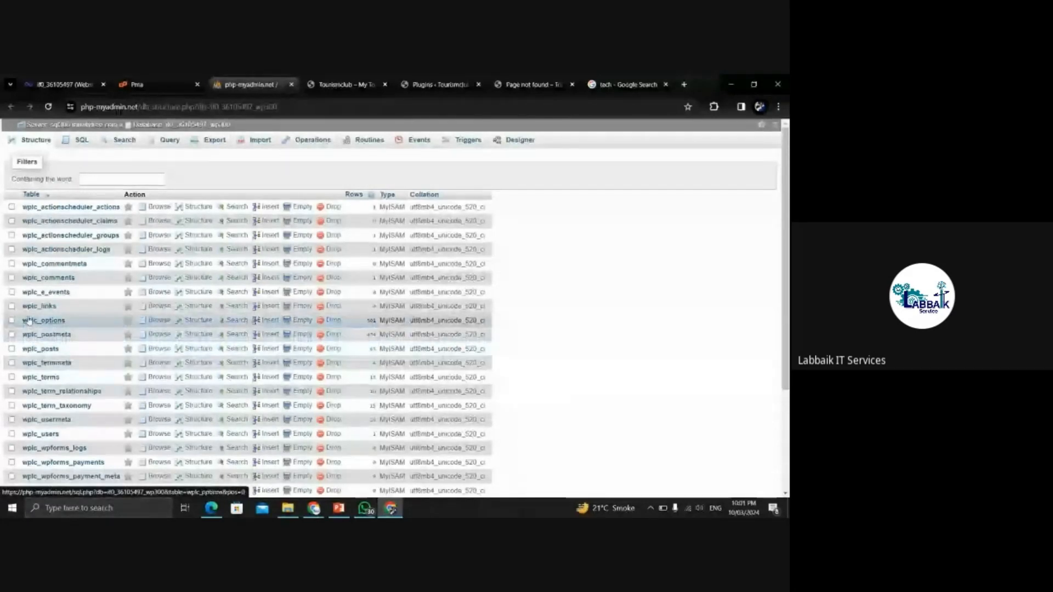
pyautogui.click(28, 320)
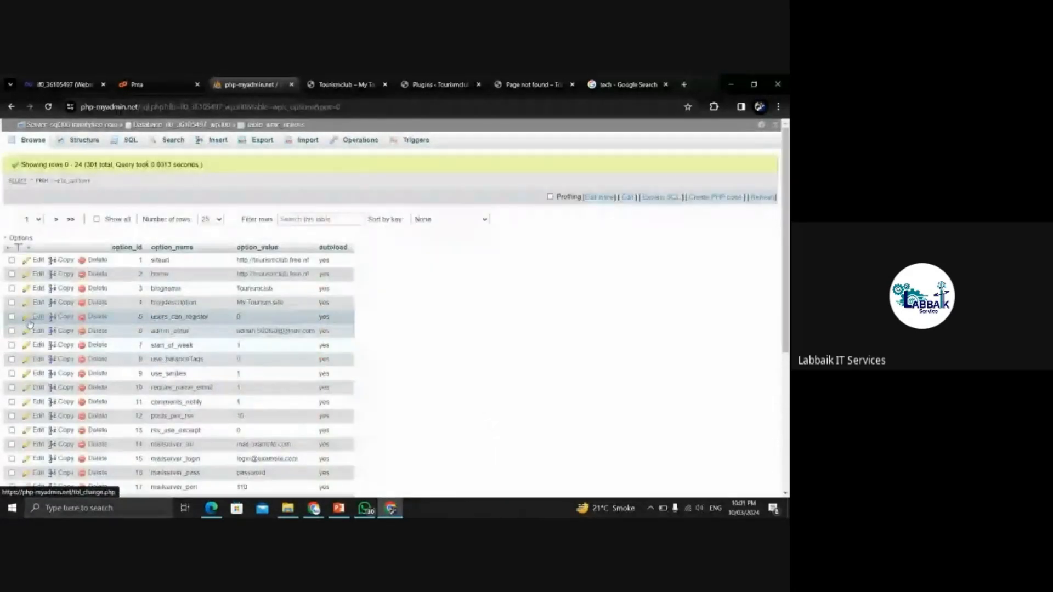
pyautogui.doubleClick(259, 258)
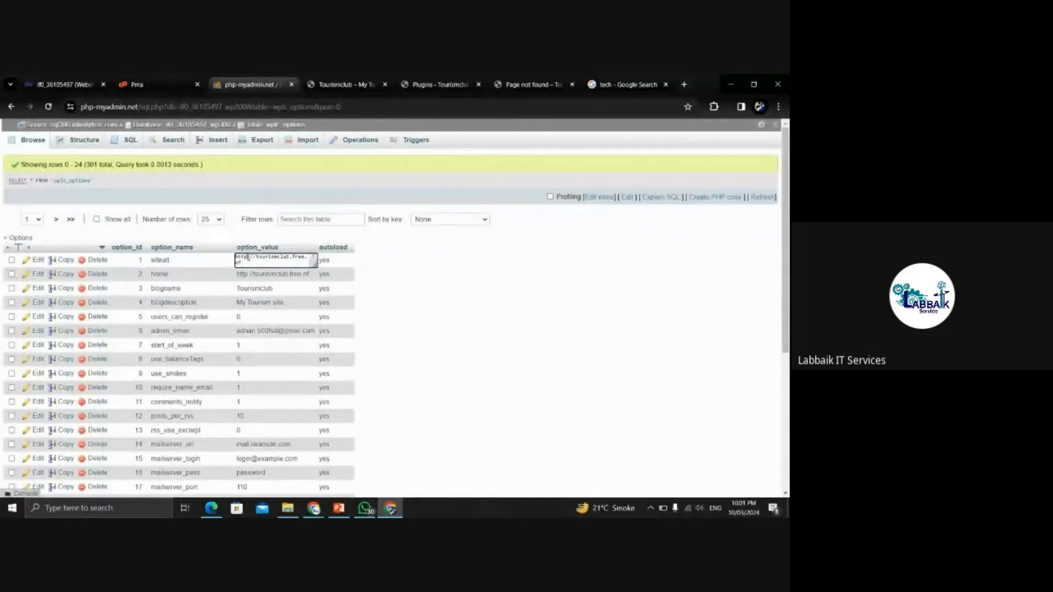
pyautogui.write('s')
pyautogui.press('Return')
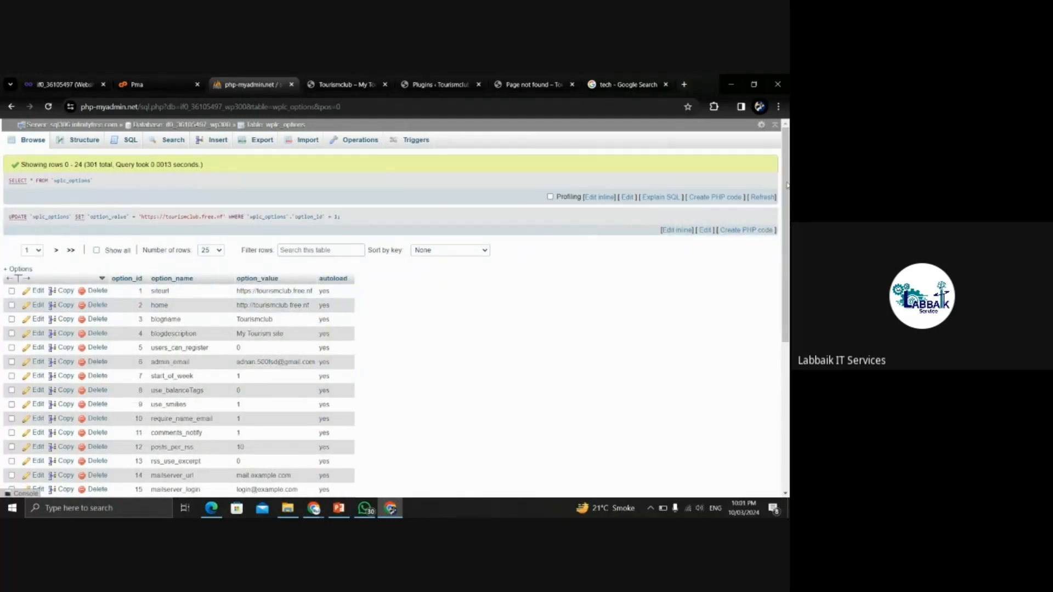
# - Open the home option's value for editing and check the connection security information of the tourismclub.free.nf home page
pyautogui.moveTo(787, 189); pyautogui.dragTo(787, 255)
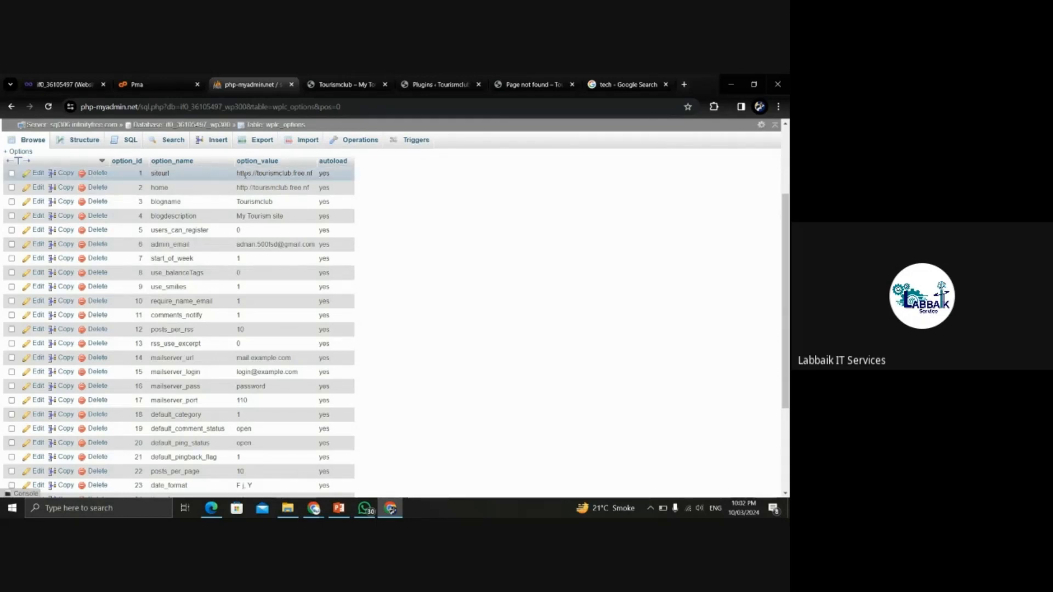
pyautogui.doubleClick(255, 188)
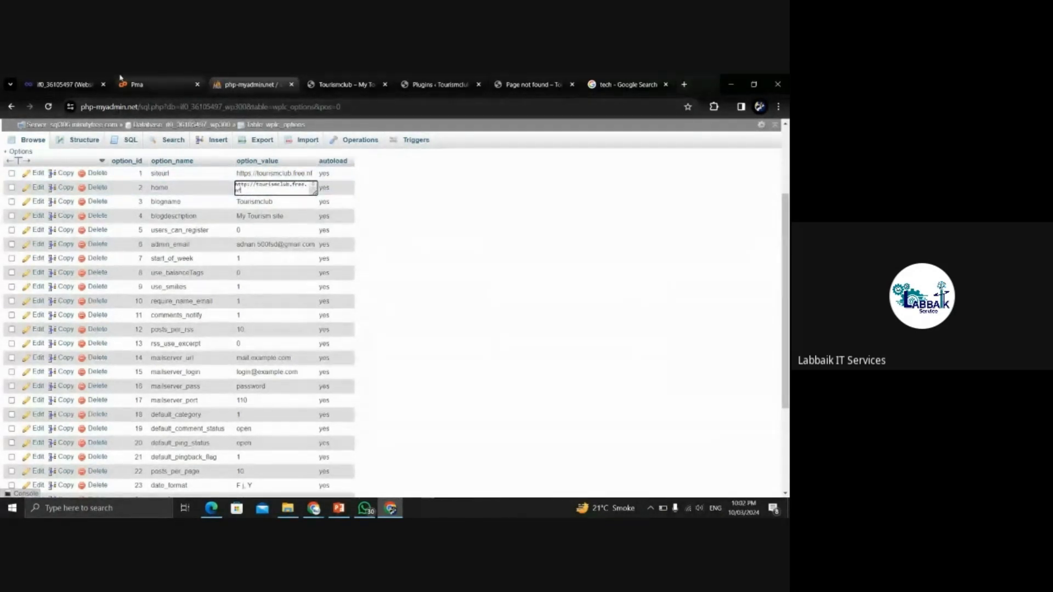
pyautogui.click(343, 84)
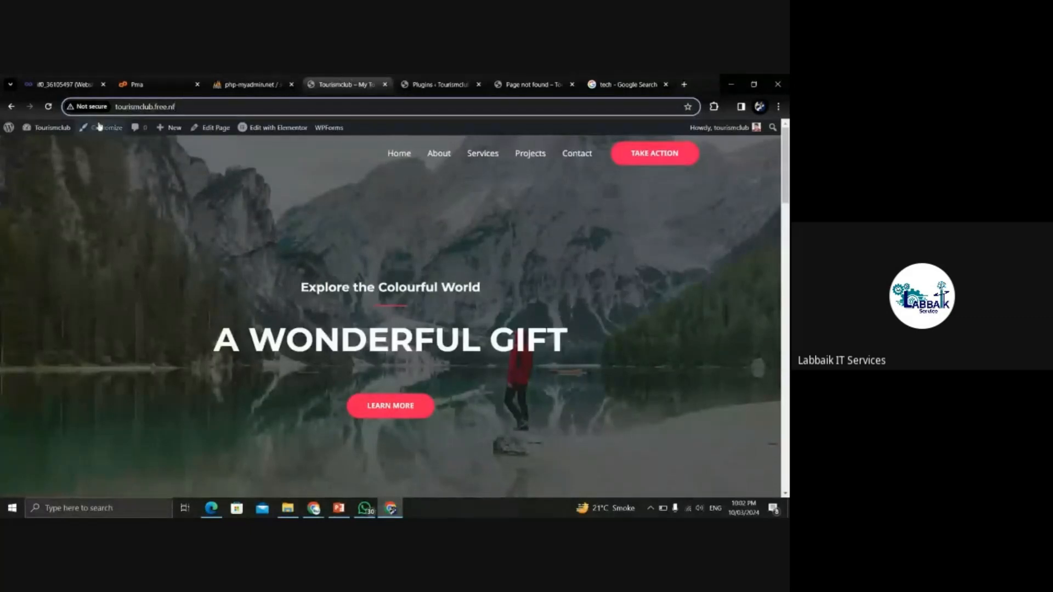
pyautogui.click(84, 108)
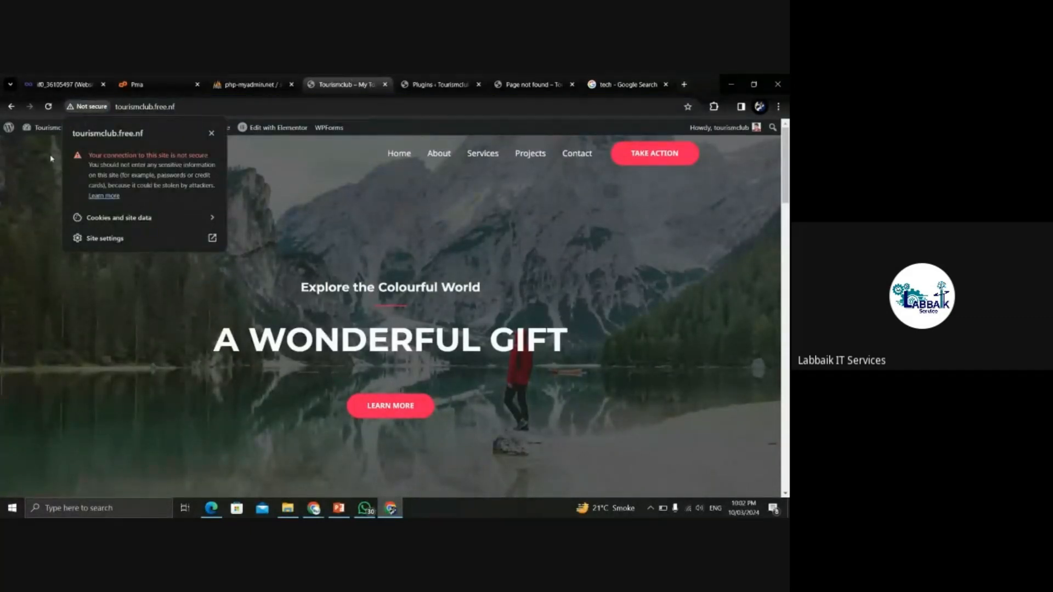
pyautogui.click(436, 82)
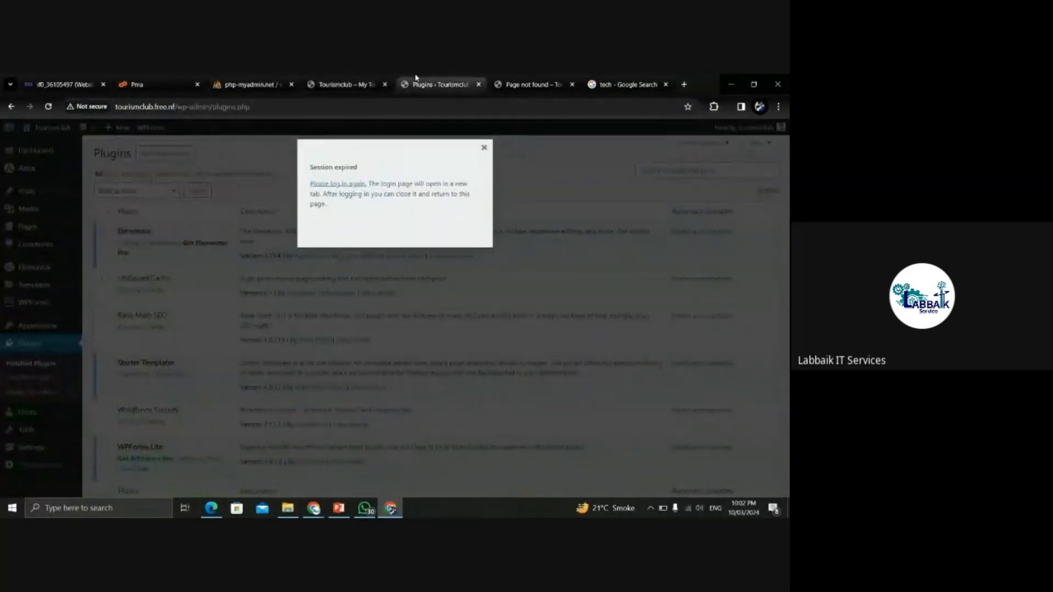
pyautogui.click(512, 81)
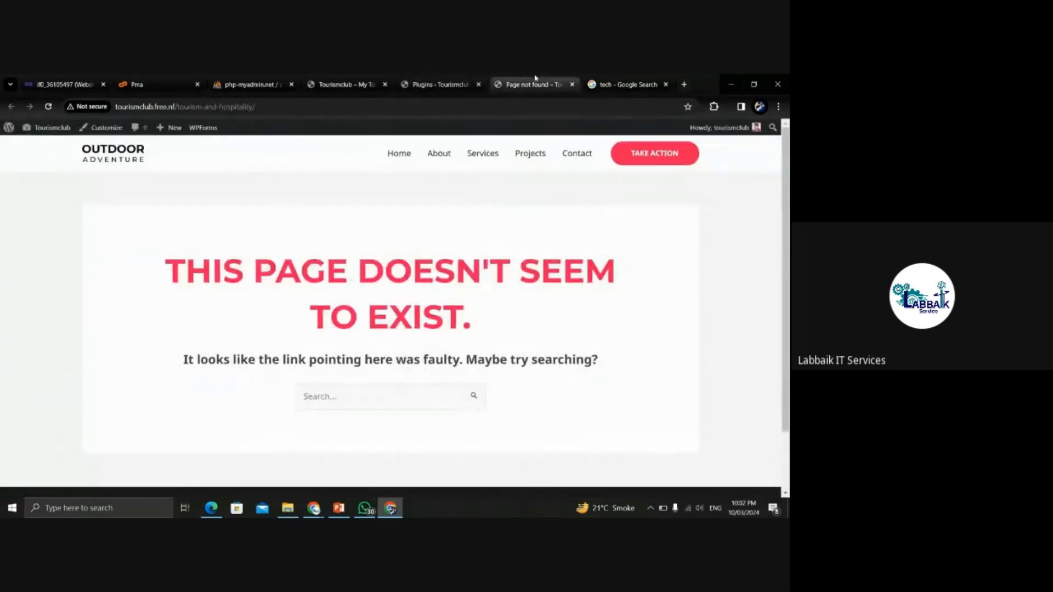
pyautogui.click(652, 79)
pyautogui.click(77, 81)
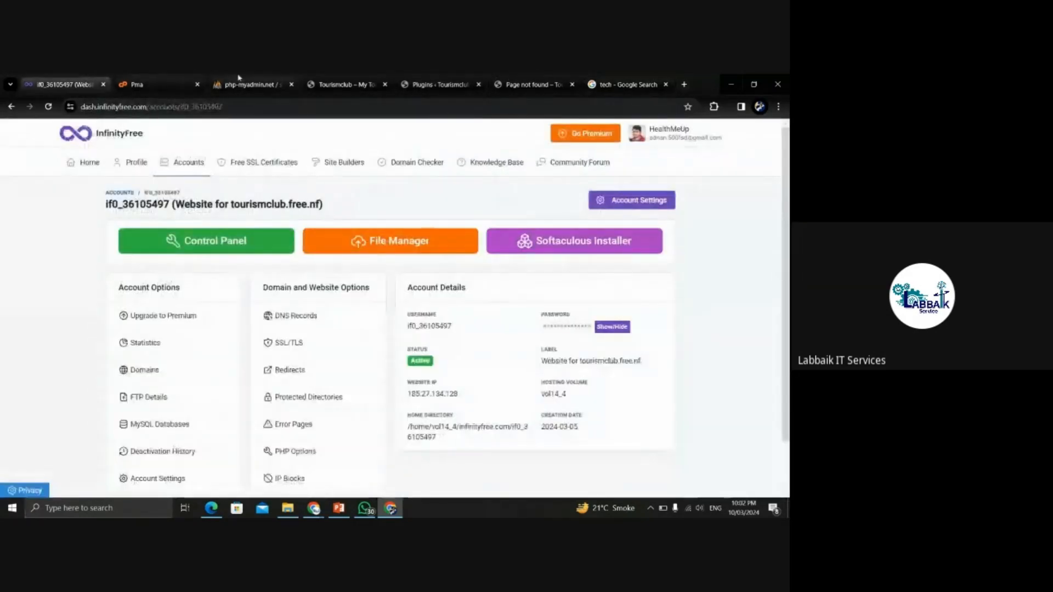
pyautogui.click(238, 80)
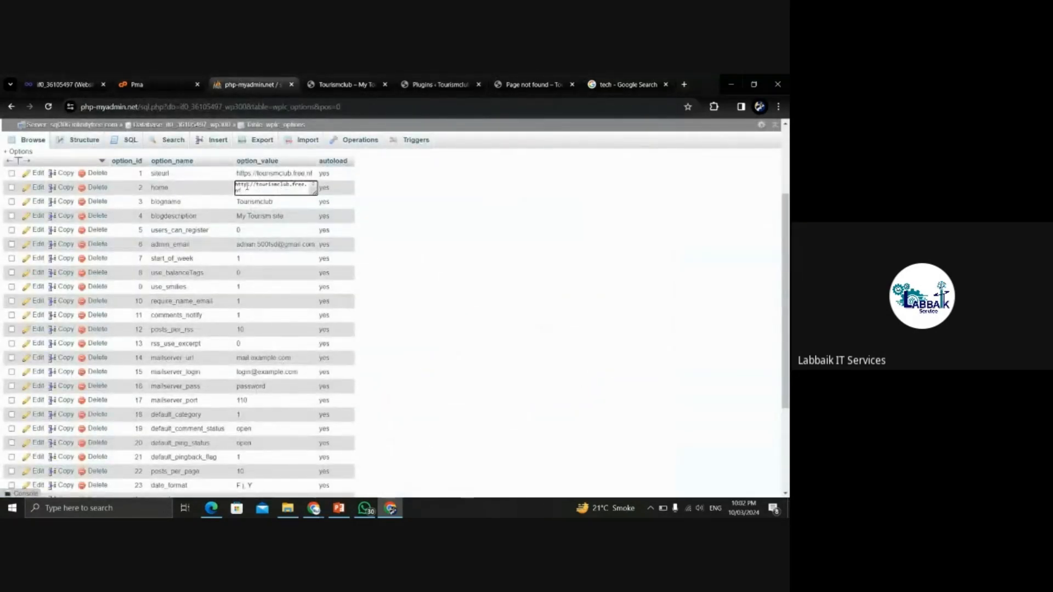
pyautogui.write(':')
pyautogui.press('Return')
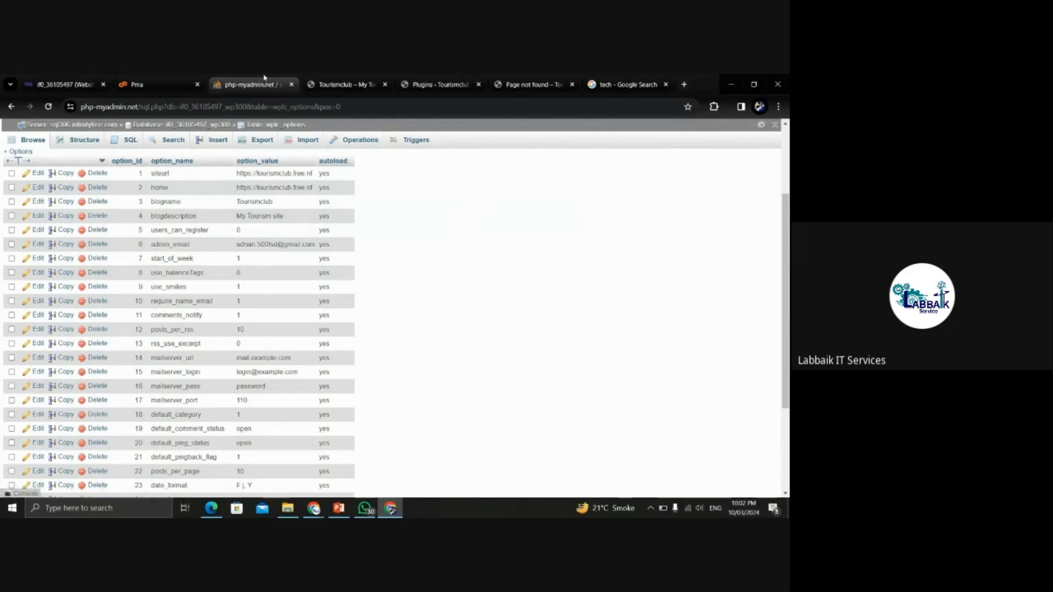
# - Reload the tourismclub.free.nf home page and examine the security details of its connection and certificate
pyautogui.moveTo(264, 84)
pyautogui.mouseDown()
pyautogui.moveTo(330, 78)
pyautogui.moveTo(271, 78)
pyautogui.mouseUp()
pyautogui.click(338, 79)
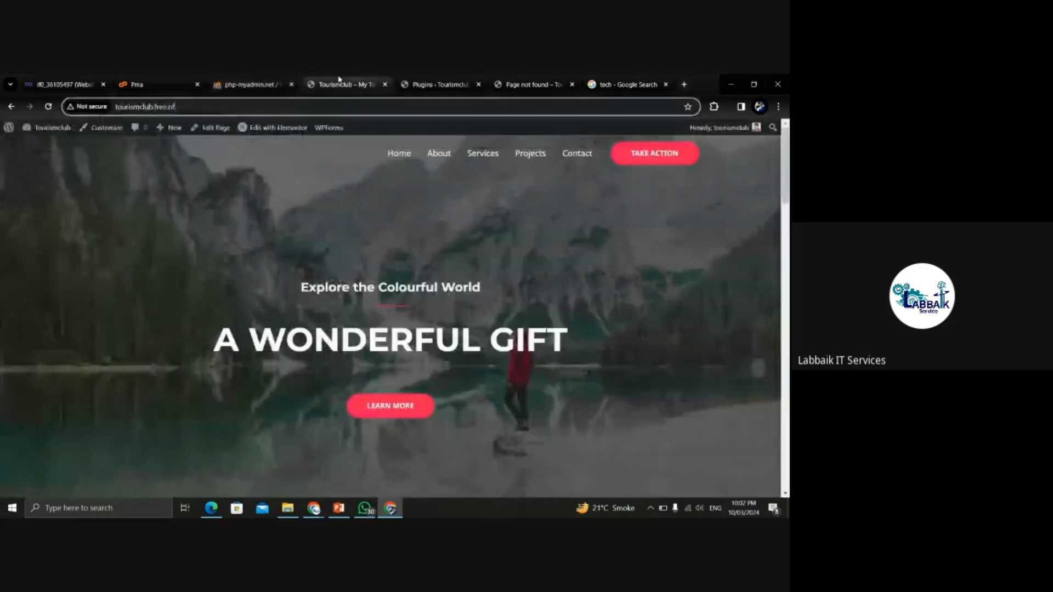
pyautogui.click(49, 106)
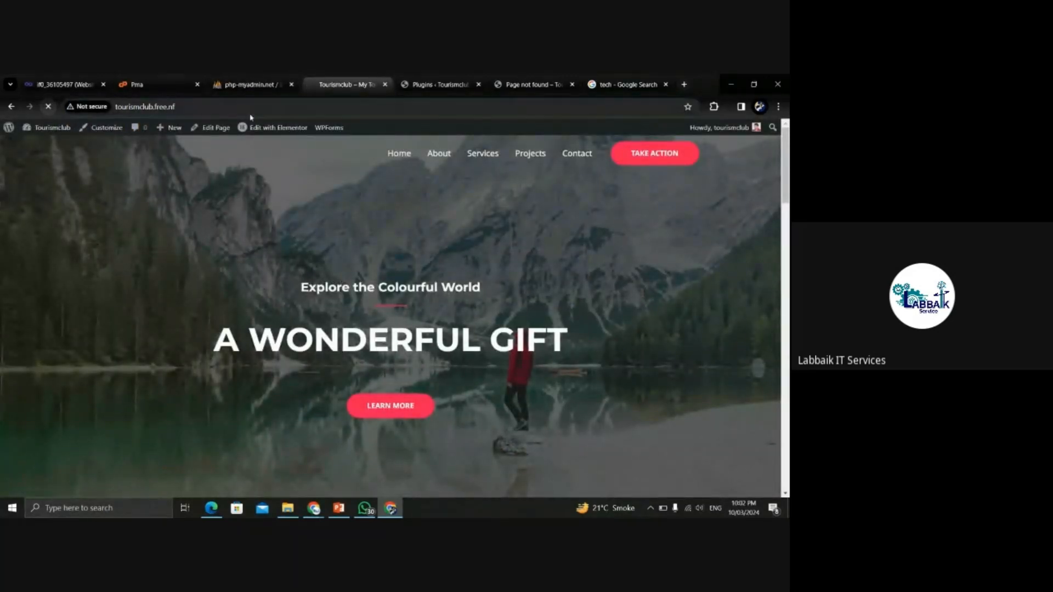
pyautogui.click(226, 105)
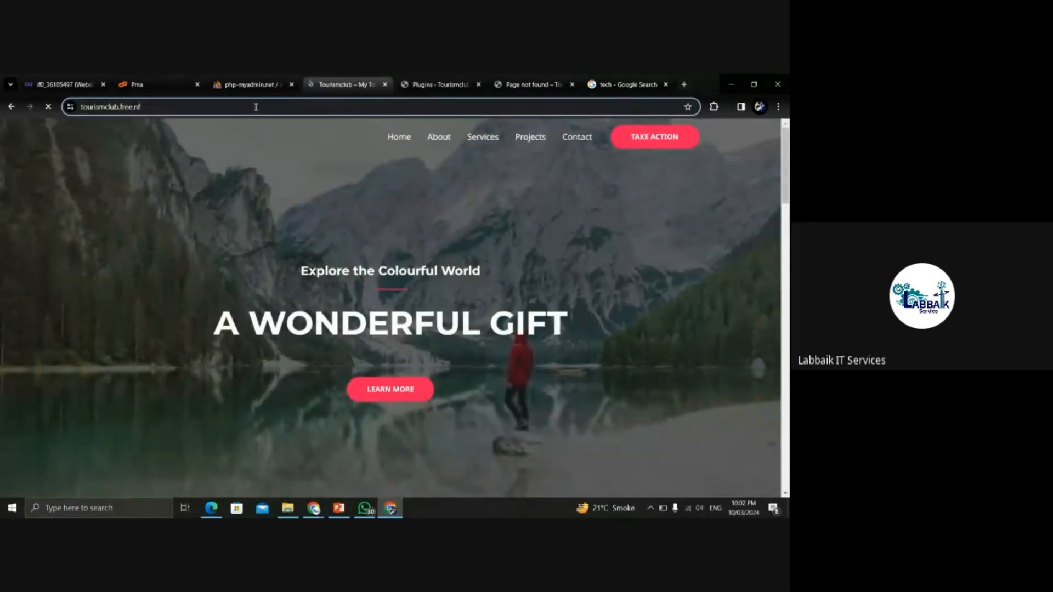
pyautogui.click(69, 108)
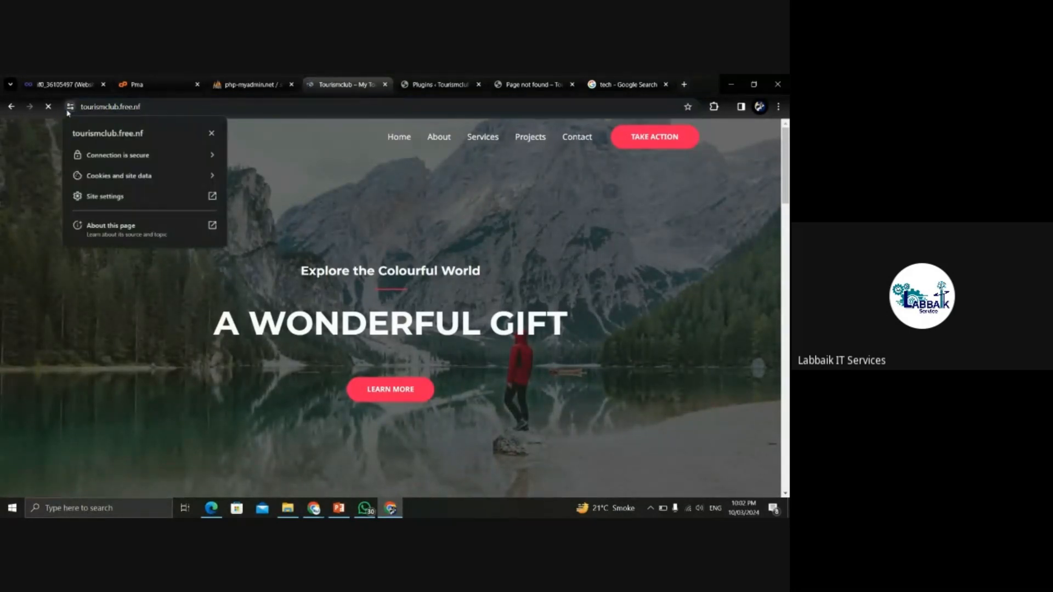
pyautogui.click(204, 153)
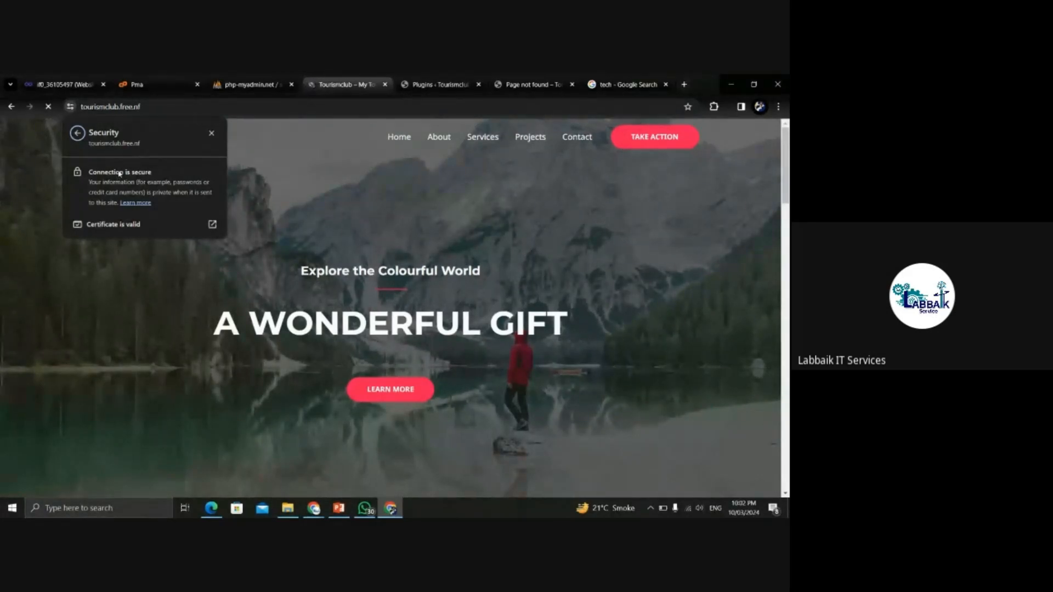
pyautogui.click(78, 133)
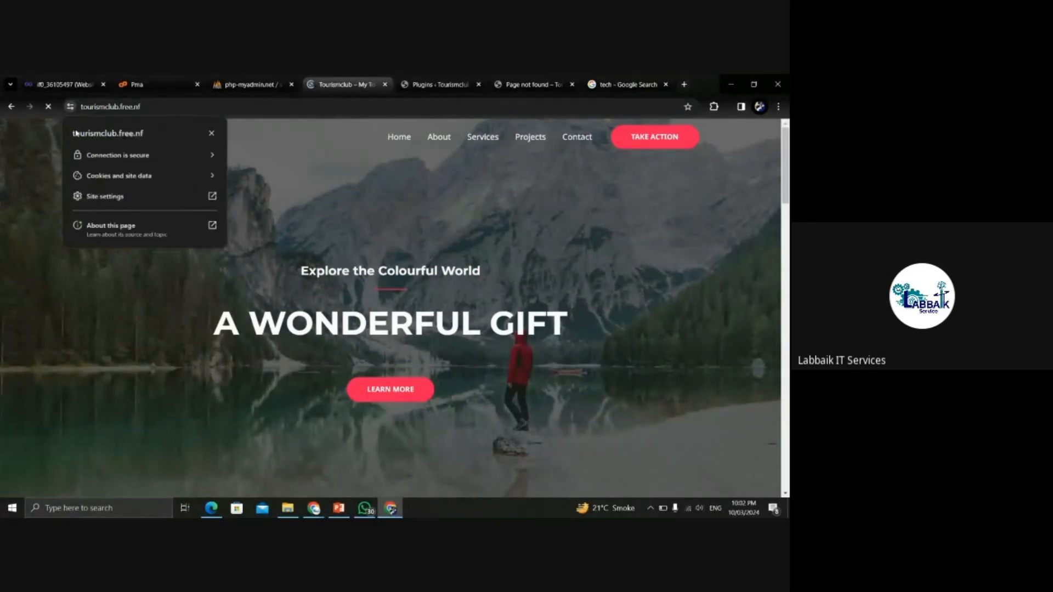
pyautogui.click(116, 155)
pyautogui.click(308, 162)
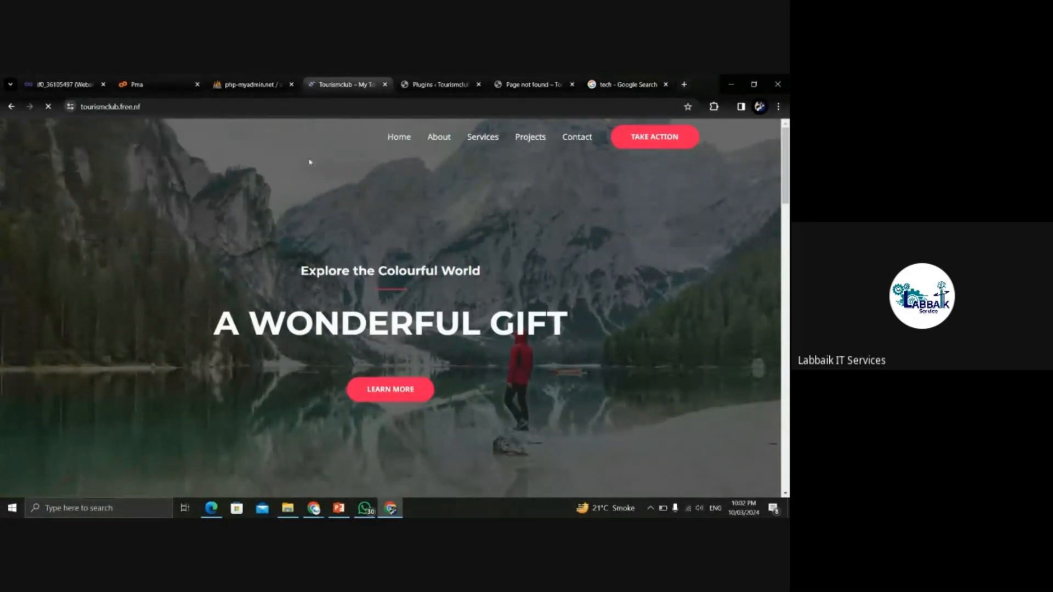
# - Close the phpMyAdmin database page and the hosting control panel page
pyautogui.click(257, 81)
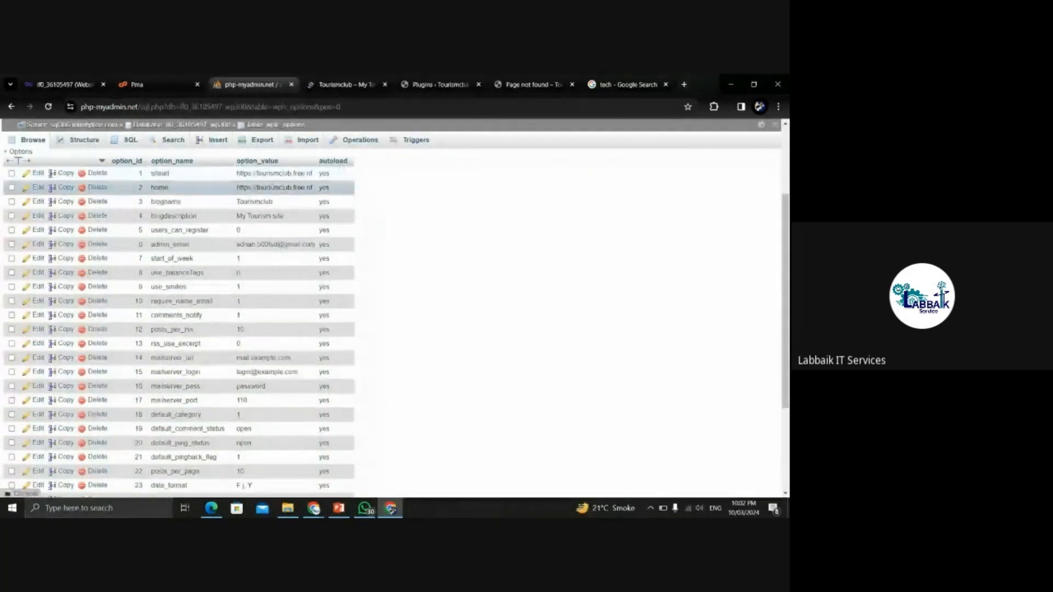
pyautogui.click(170, 83)
pyautogui.click(238, 86)
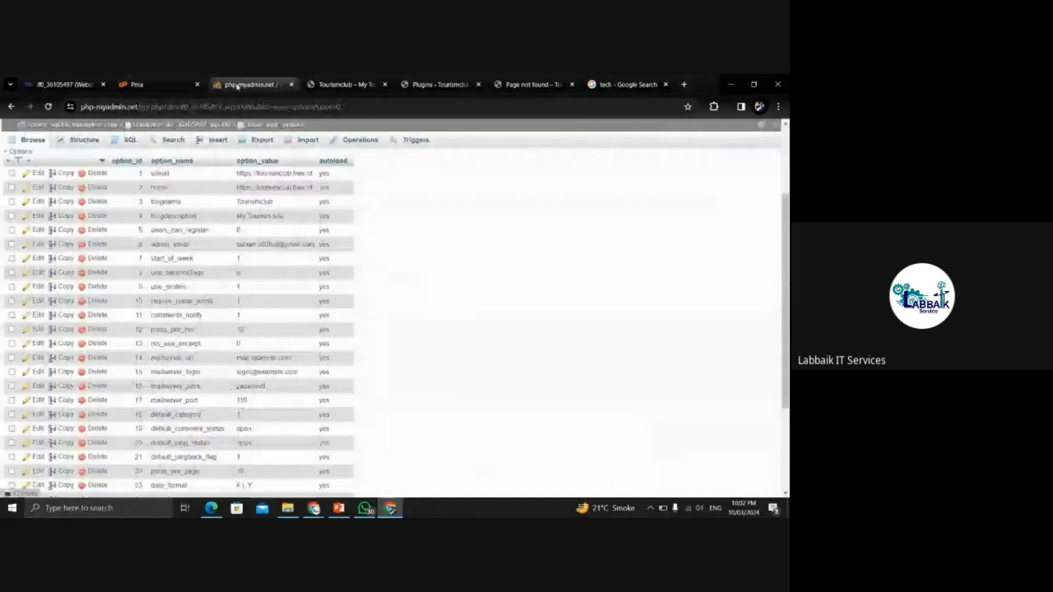
pyautogui.click(290, 85)
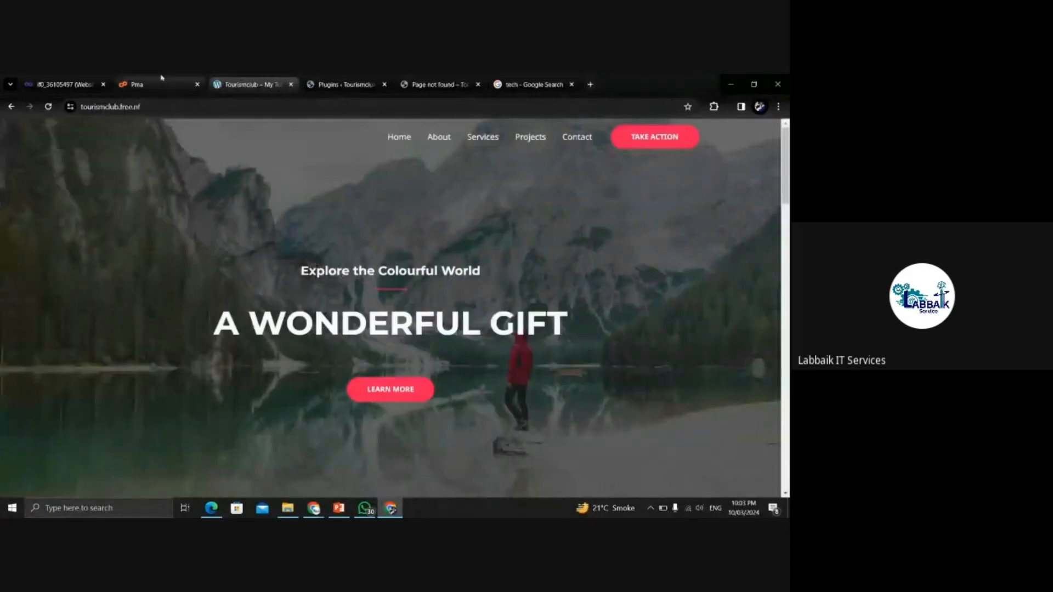
pyautogui.click(144, 83)
pyautogui.click(63, 84)
pyautogui.click(142, 82)
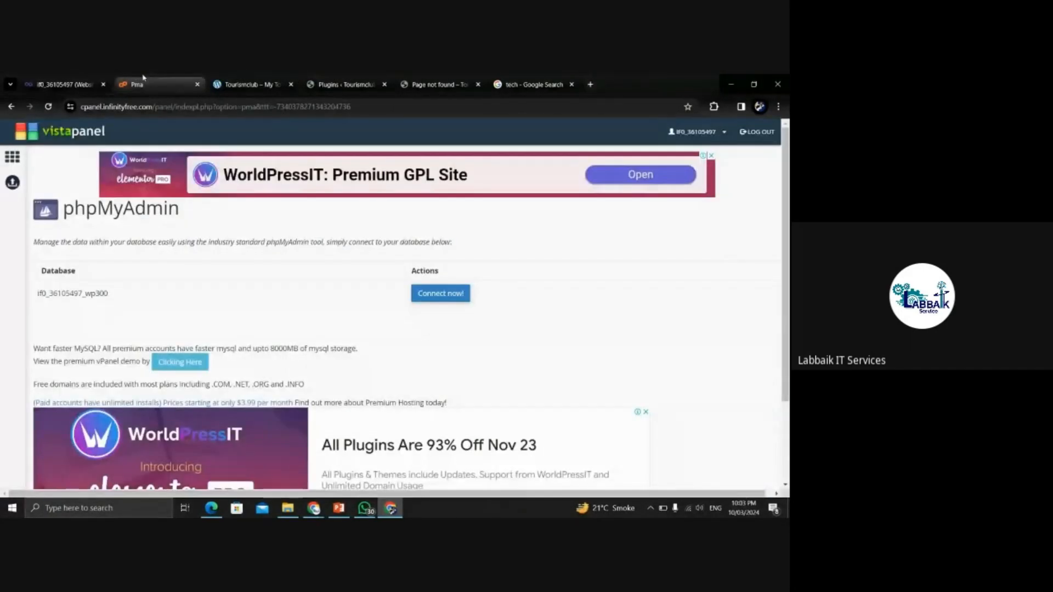
pyautogui.click(198, 85)
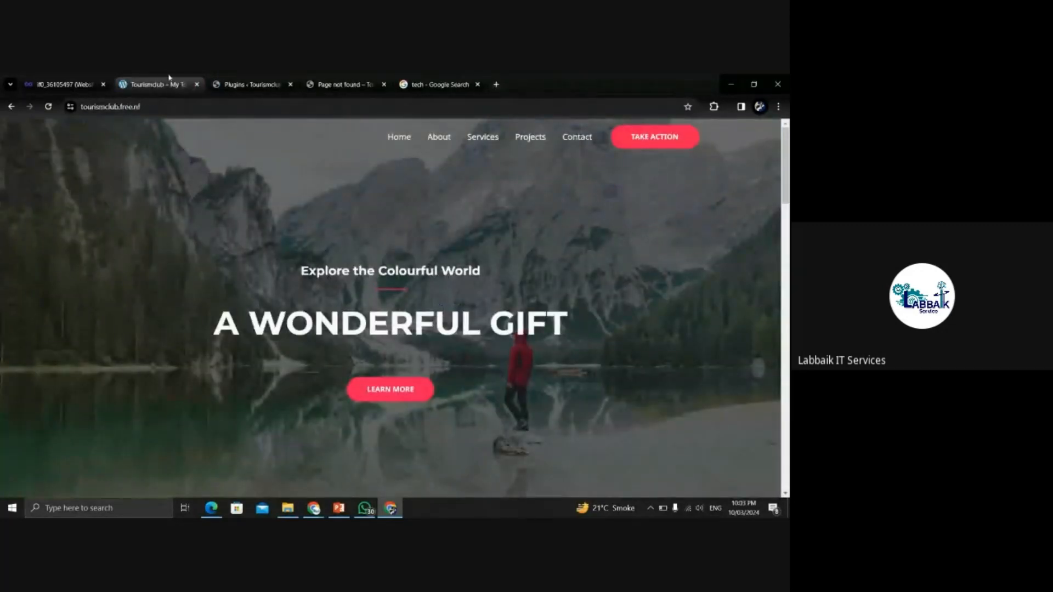
# - Return to the WordPress installed plugins page and dismiss the session expired notice
pyautogui.moveTo(788, 174)
pyautogui.mouseDown()
pyautogui.moveTo(788, 415)
pyautogui.moveTo(787, 171)
pyautogui.mouseUp()
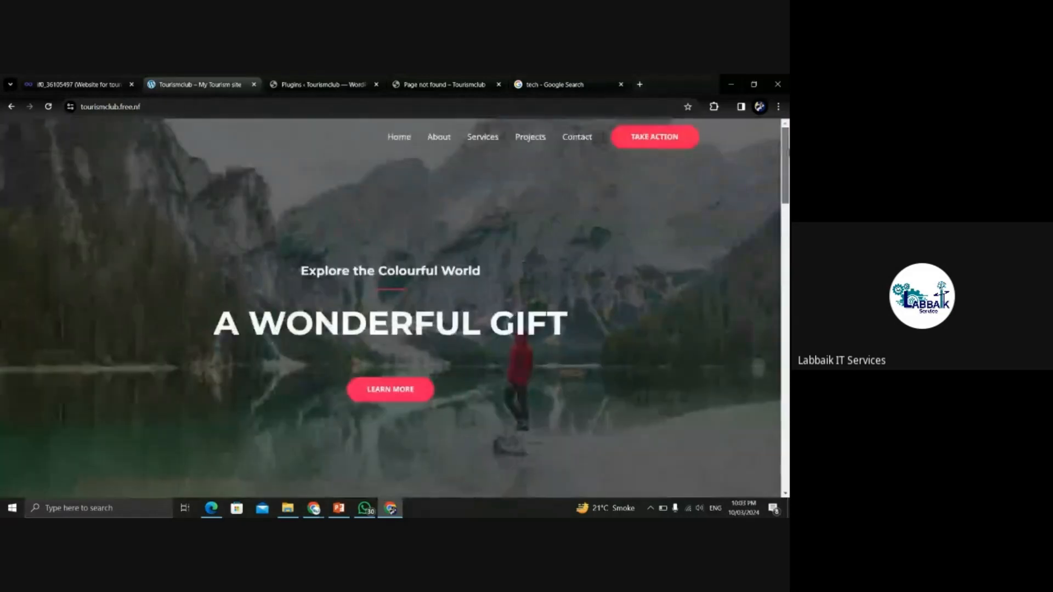
pyautogui.click(303, 79)
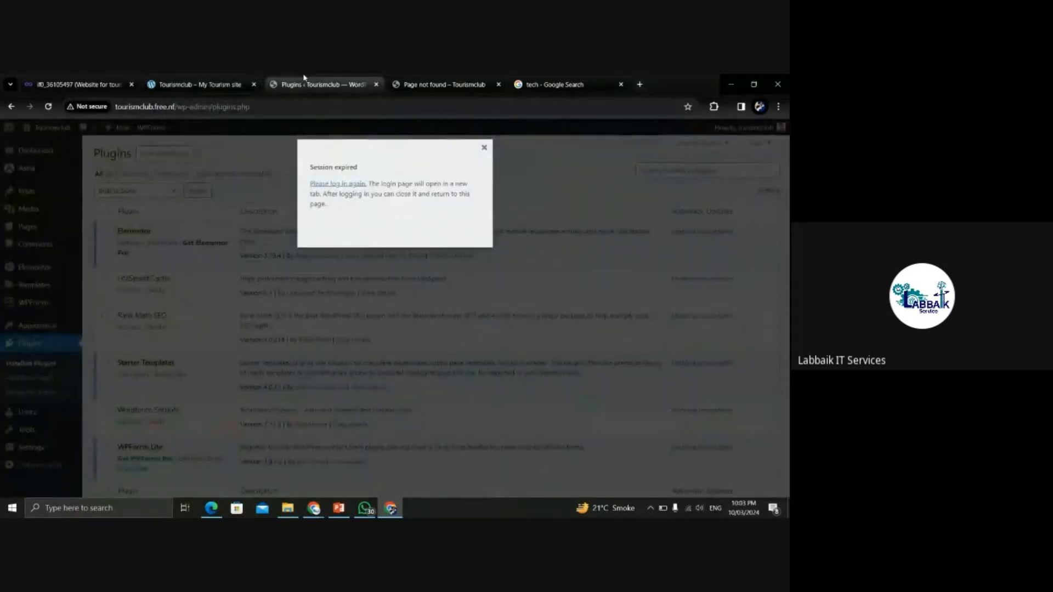
pyautogui.click(483, 148)
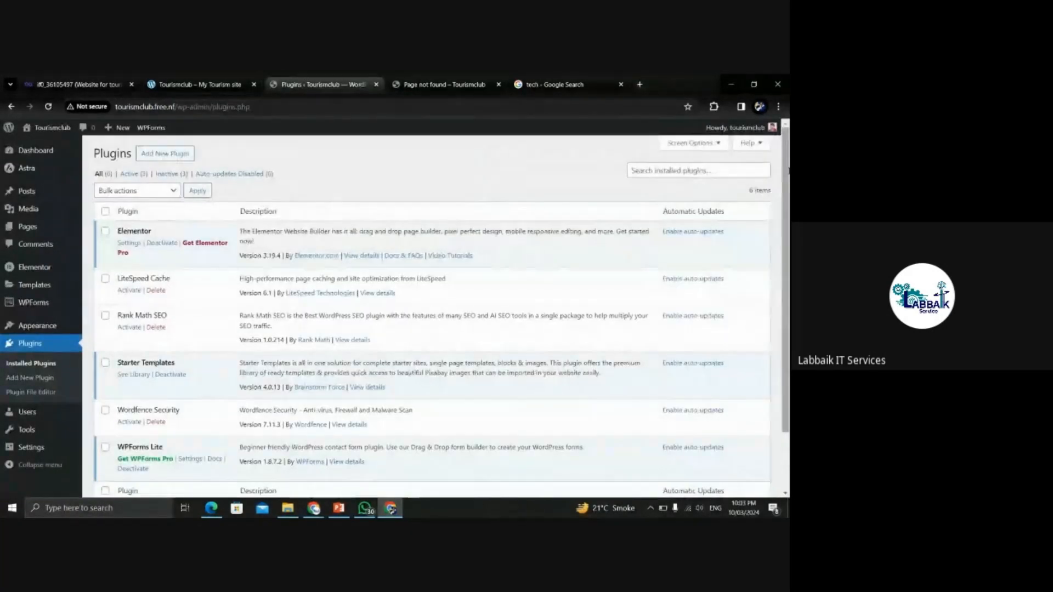
# - Review the installed plugins list, examining the LiteSpeed Cache, Rank Math SEO and Wordfence Security entries
pyautogui.scroll(-2, 482, 157)
pyautogui.scroll(2, 174, 273)
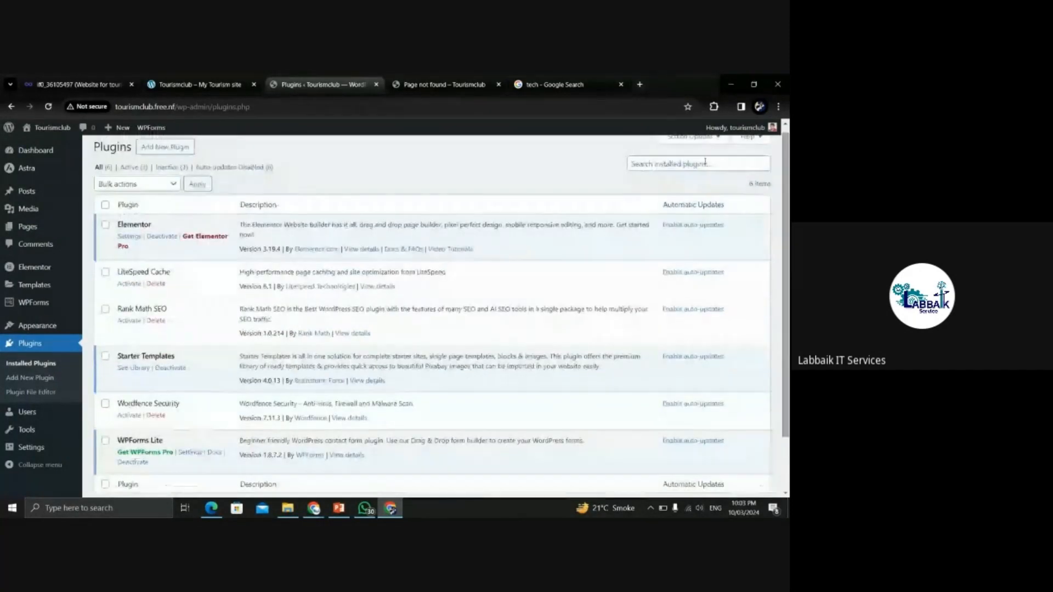
pyautogui.tripleClick(173, 272)
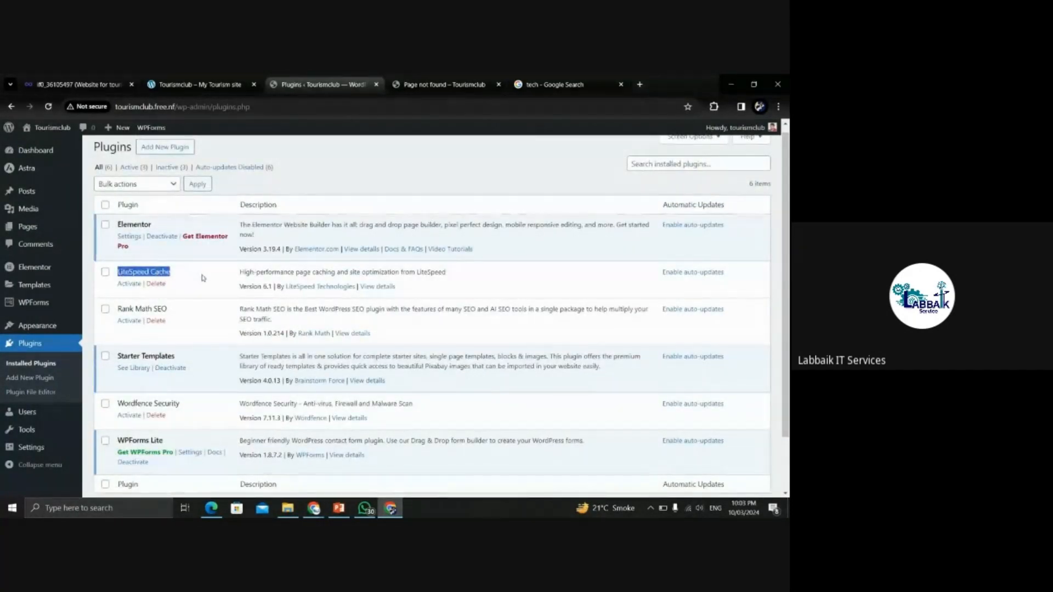
pyautogui.click(192, 283)
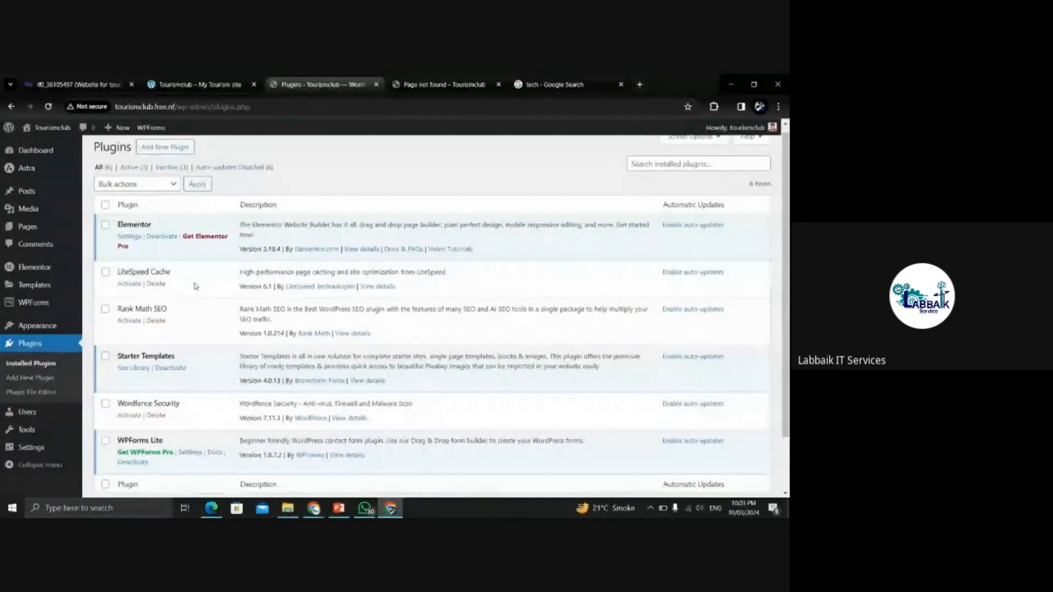
pyautogui.moveTo(118, 305); pyautogui.dragTo(195, 314)
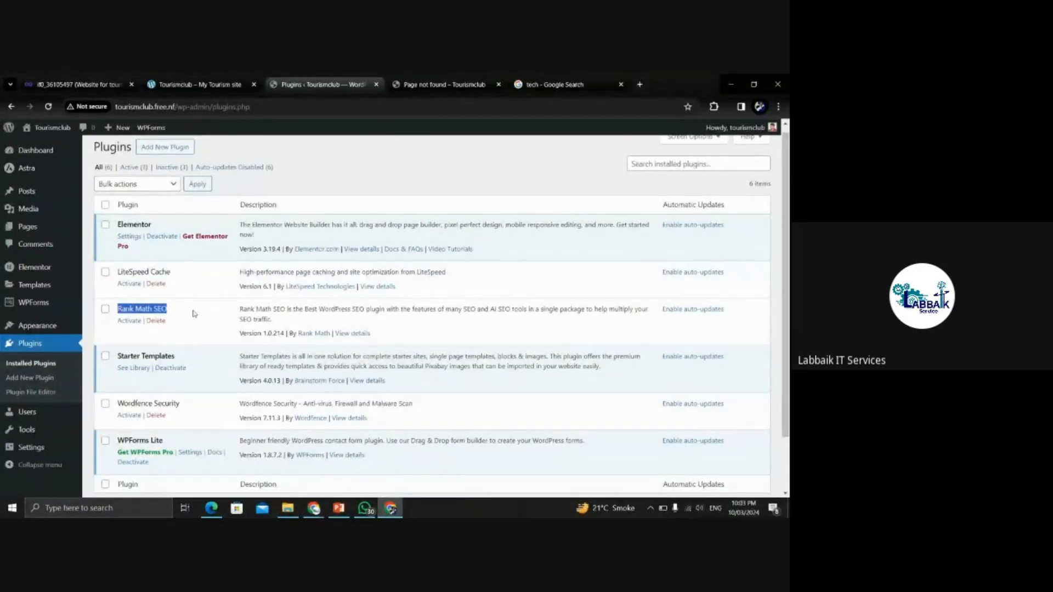
pyautogui.click(206, 317)
pyautogui.scroll(-2, 783, 246)
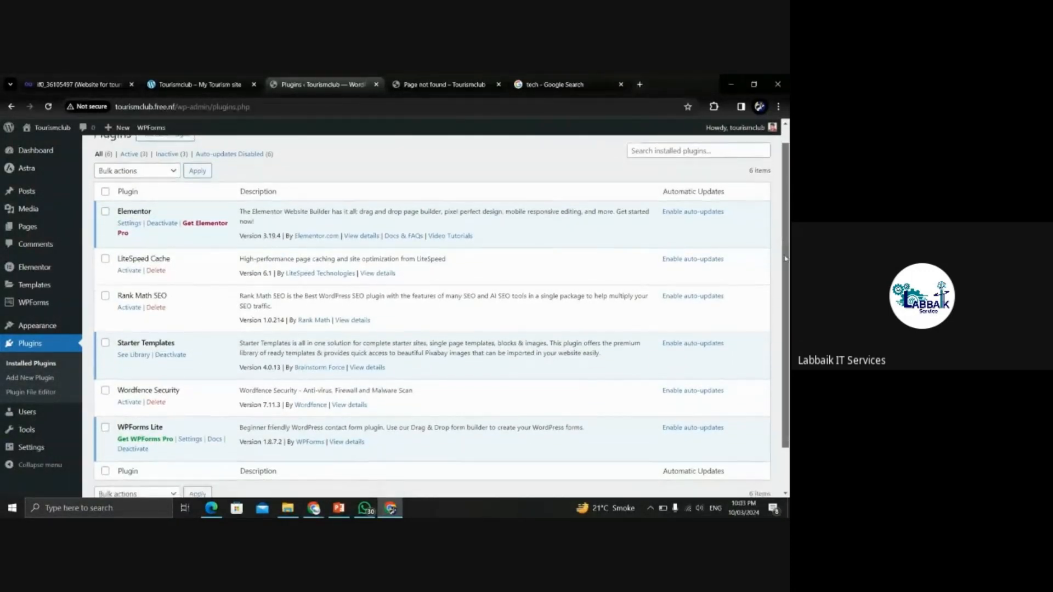
pyautogui.moveTo(117, 339); pyautogui.dragTo(189, 341)
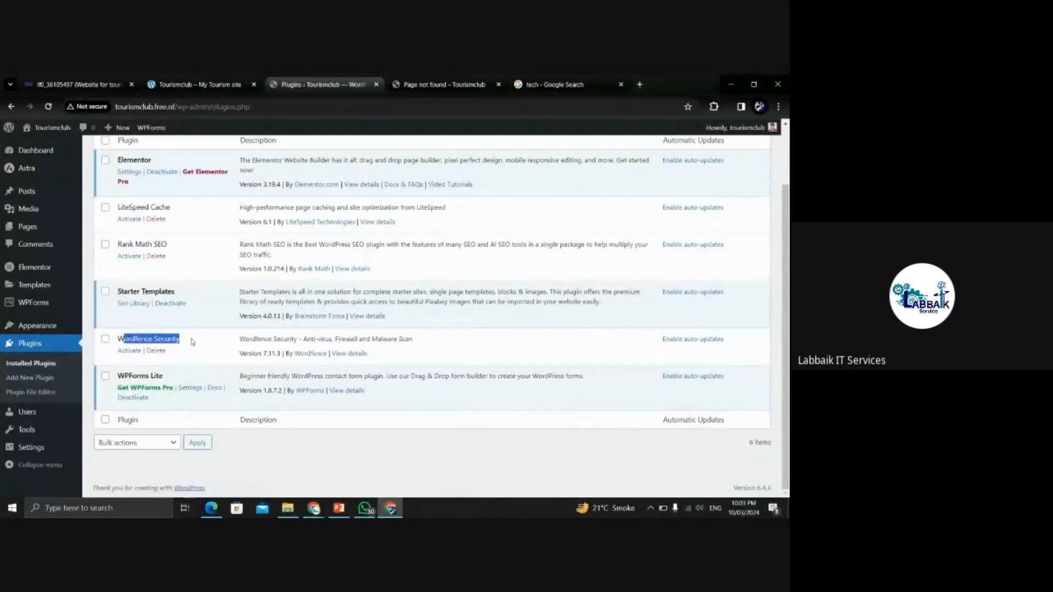
pyautogui.click(219, 347)
pyautogui.scroll(2, 786, 329)
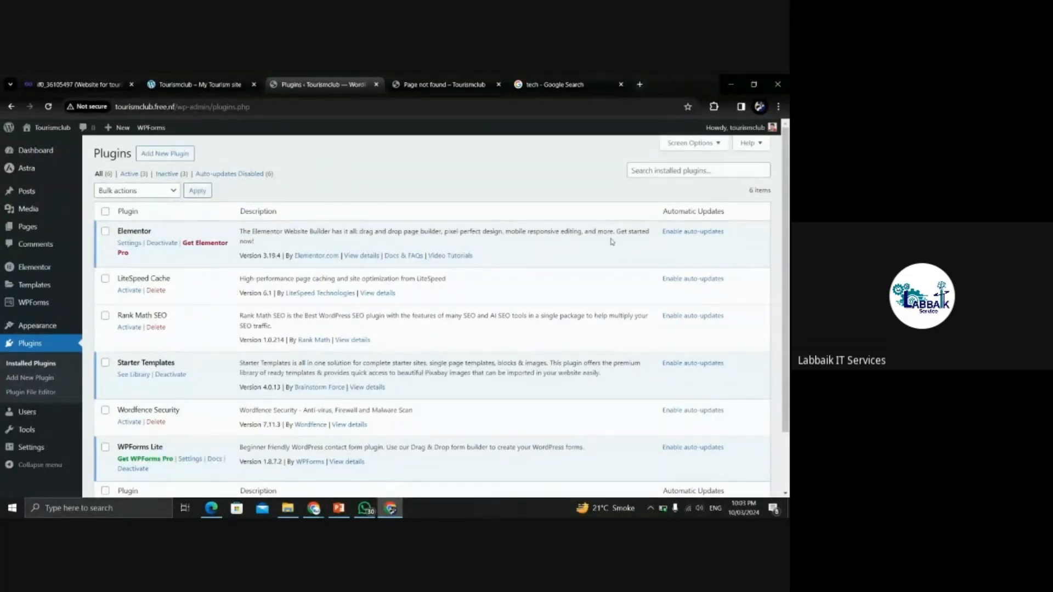
pyautogui.scroll(-2, 613, 242)
pyautogui.scroll(2, 612, 242)
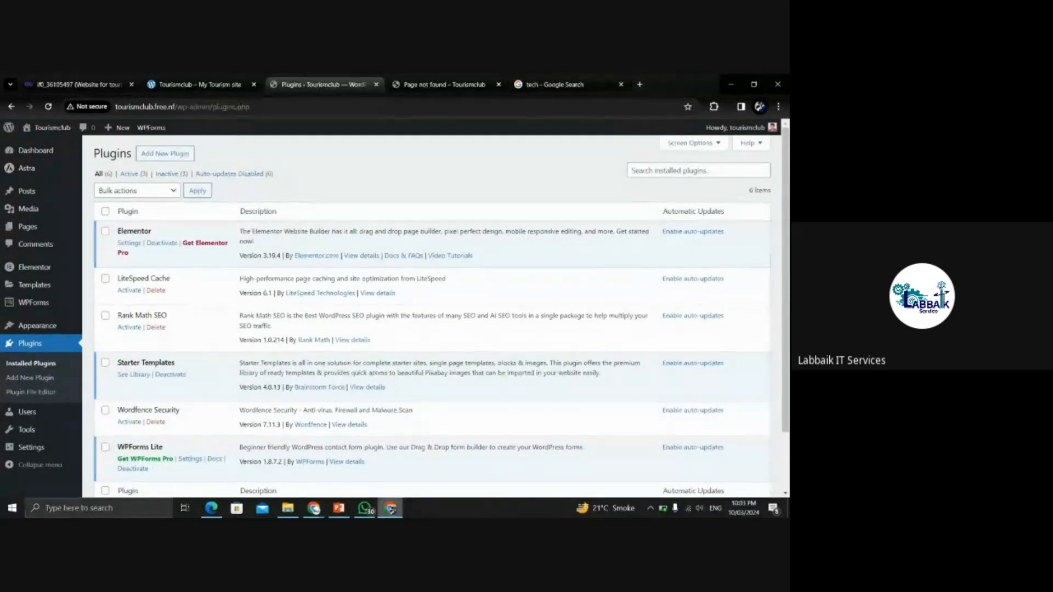
# - Switch to the Google Meet call window and stop presenting the screen
pyautogui.moveTo(391, 508)
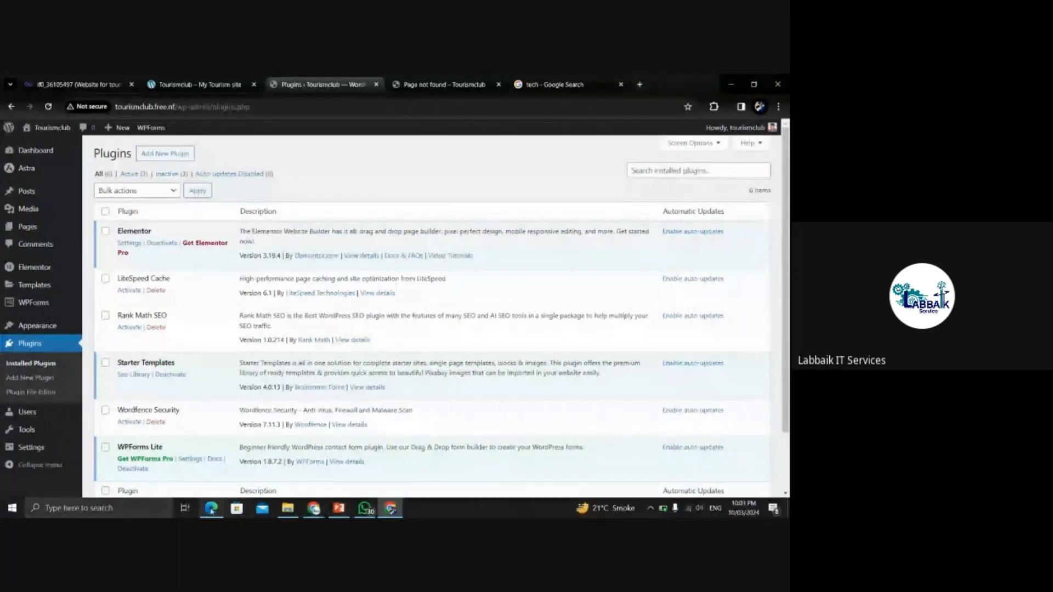
pyautogui.click(313, 509)
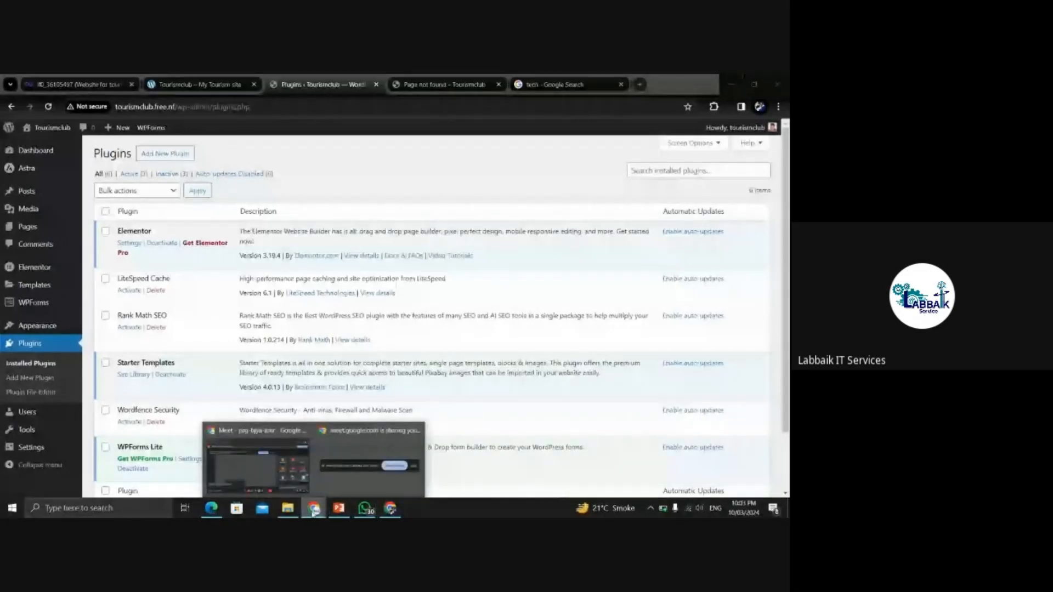
pyautogui.click(257, 464)
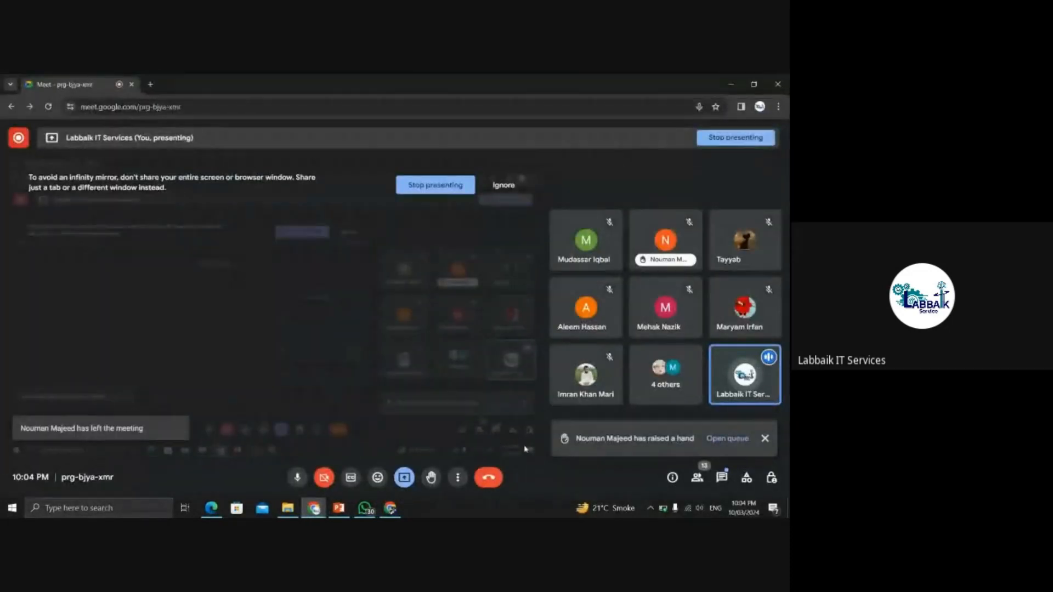
pyautogui.click(415, 192)
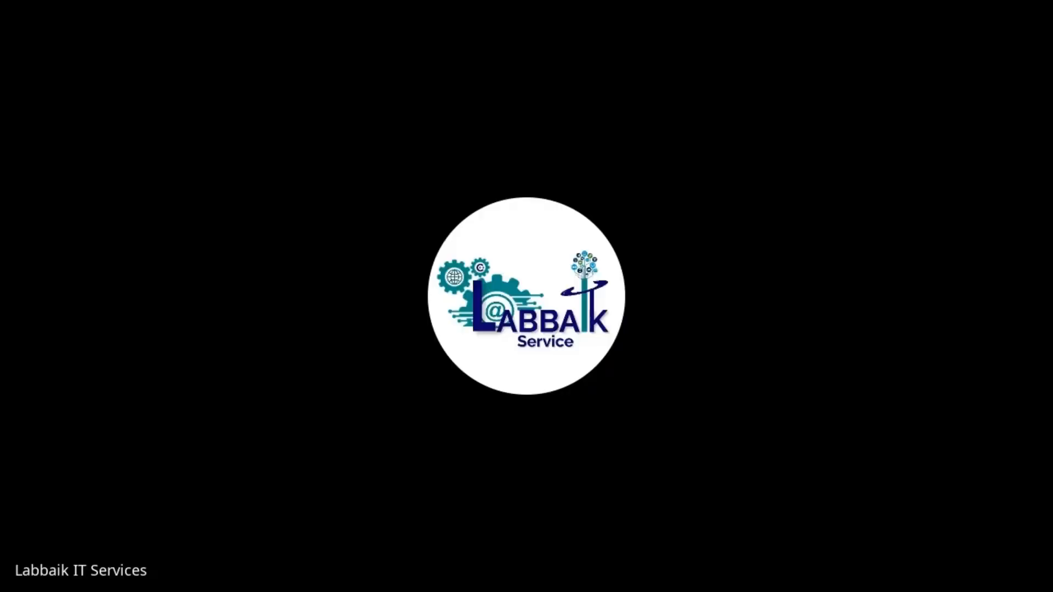